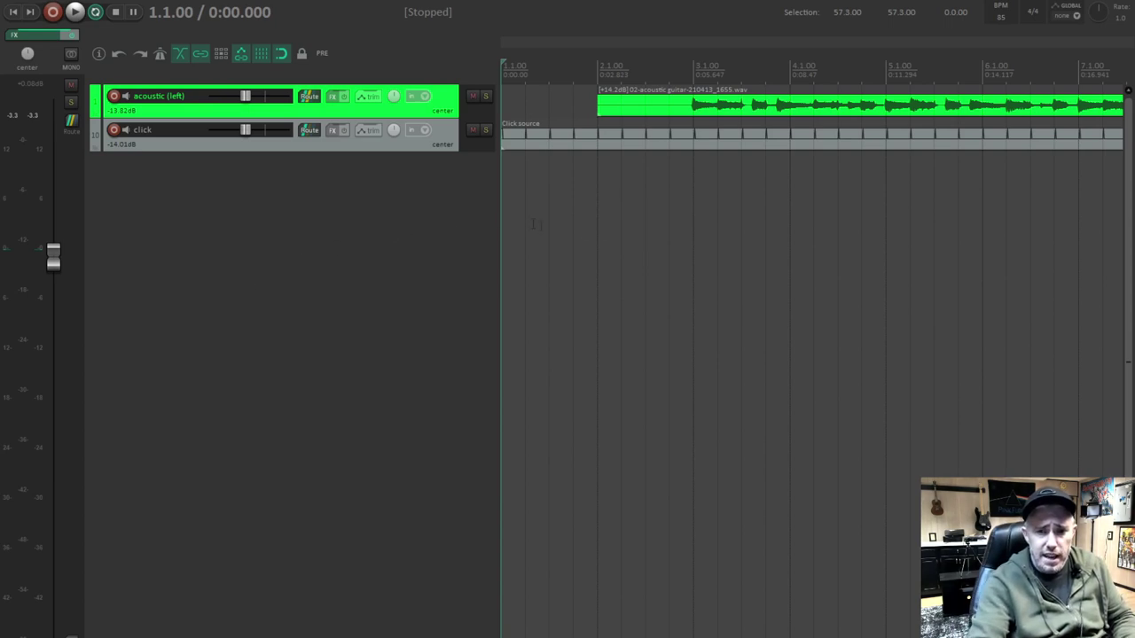
- Enable the metronome, review its metronome and pre-roll settings, and turn the metronome off again
{"action": "scroll", "coordinate": [623, 233], "scroll_direction": "down", "scroll_amount": 3}
{"action": "scroll", "coordinate": [601, 153], "scroll_direction": "down", "scroll_amount": 3}
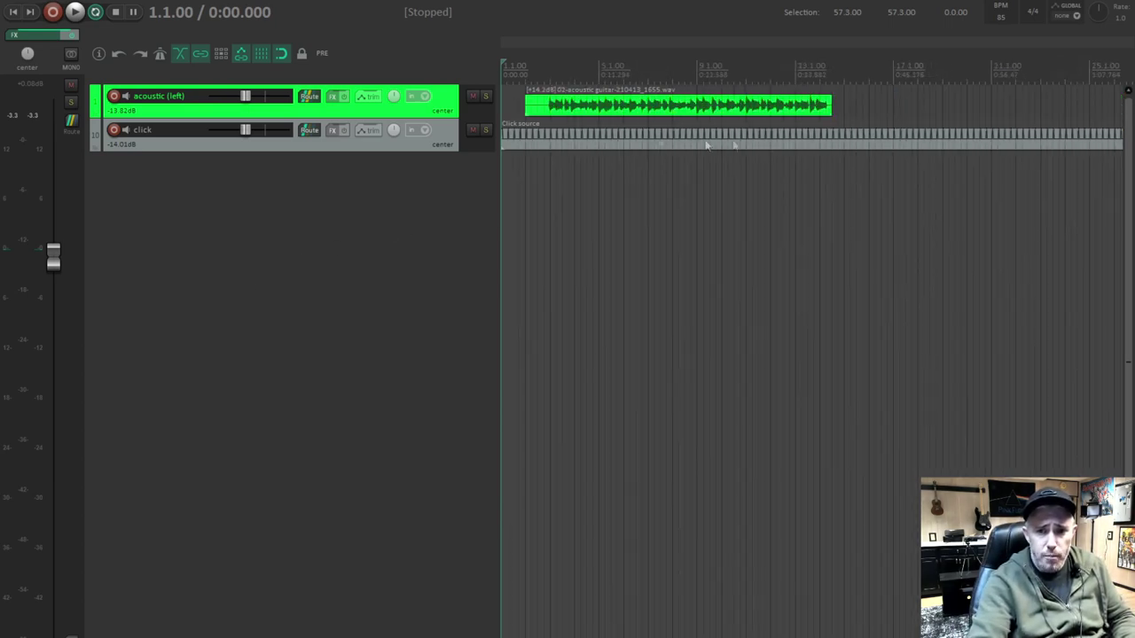
{"action": "left_click", "coordinate": [160, 55]}
{"action": "right_click", "coordinate": [160, 55]}
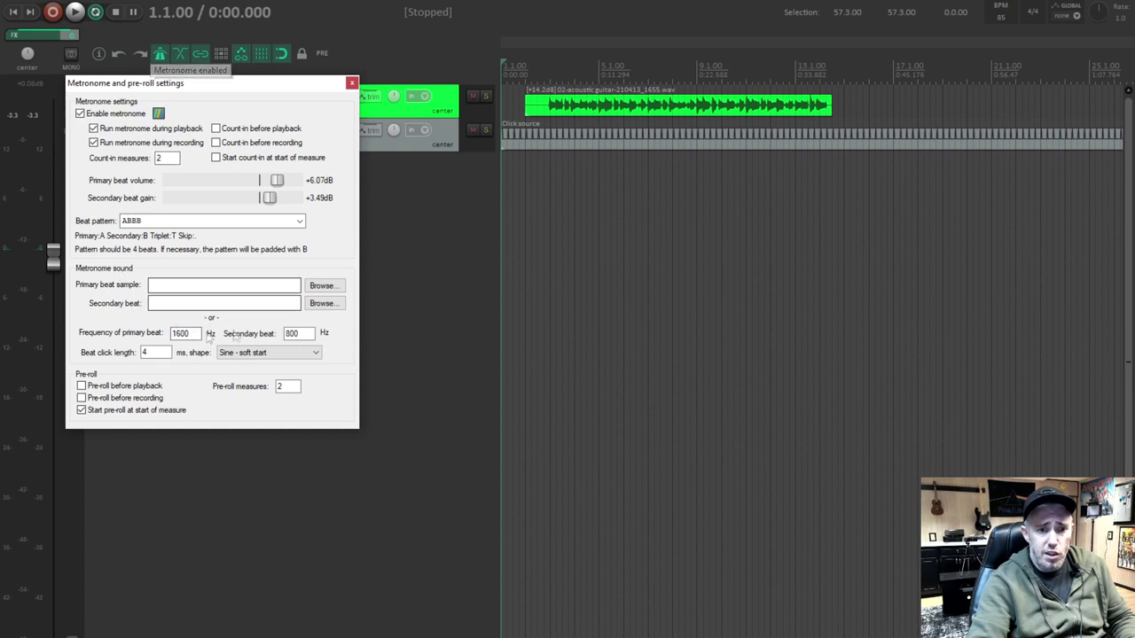
{"action": "left_click", "coordinate": [351, 82]}
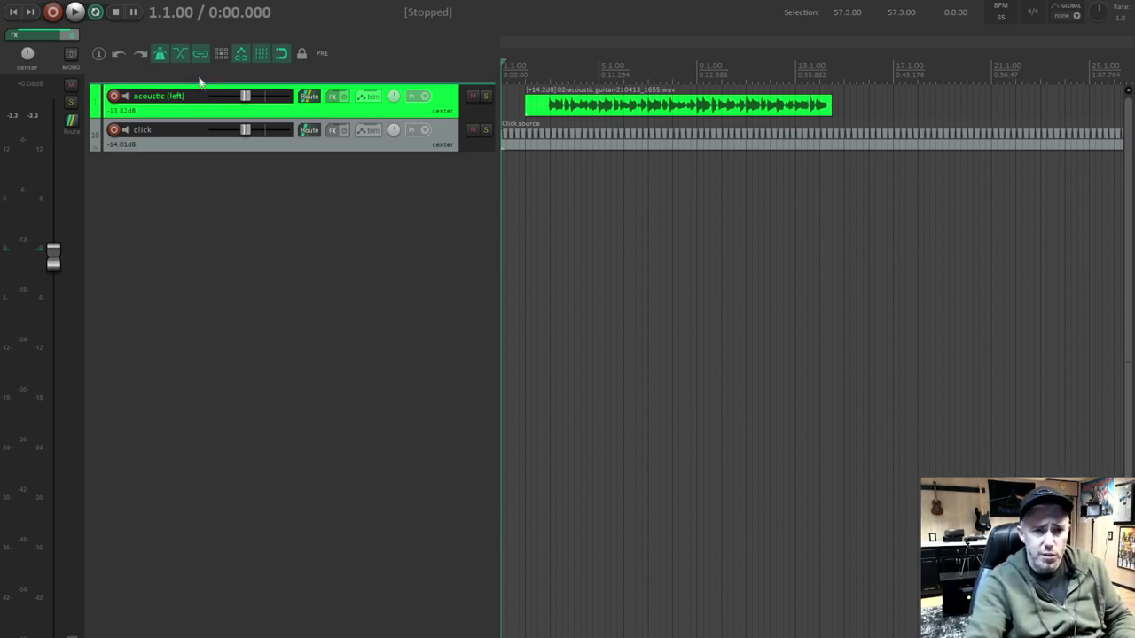
{"action": "left_click", "coordinate": [160, 56]}
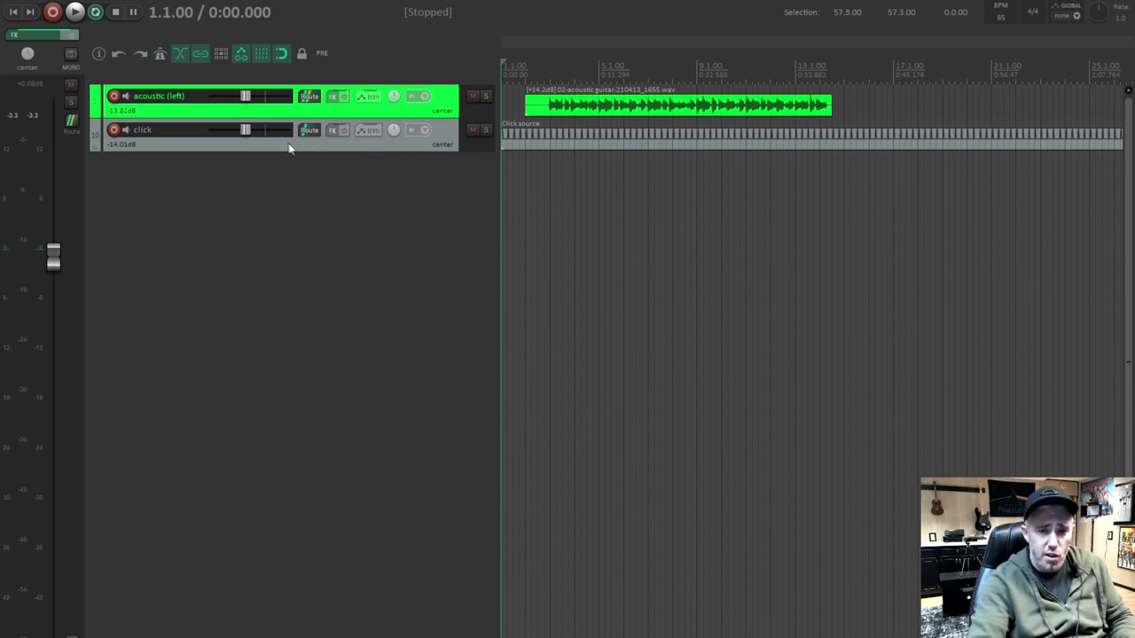
- Add a new track below the click track and insert a click source on it
{"action": "scroll", "coordinate": [527, 195], "scroll_direction": "up", "scroll_amount": 1}
{"action": "double_click", "coordinate": [344, 169]}
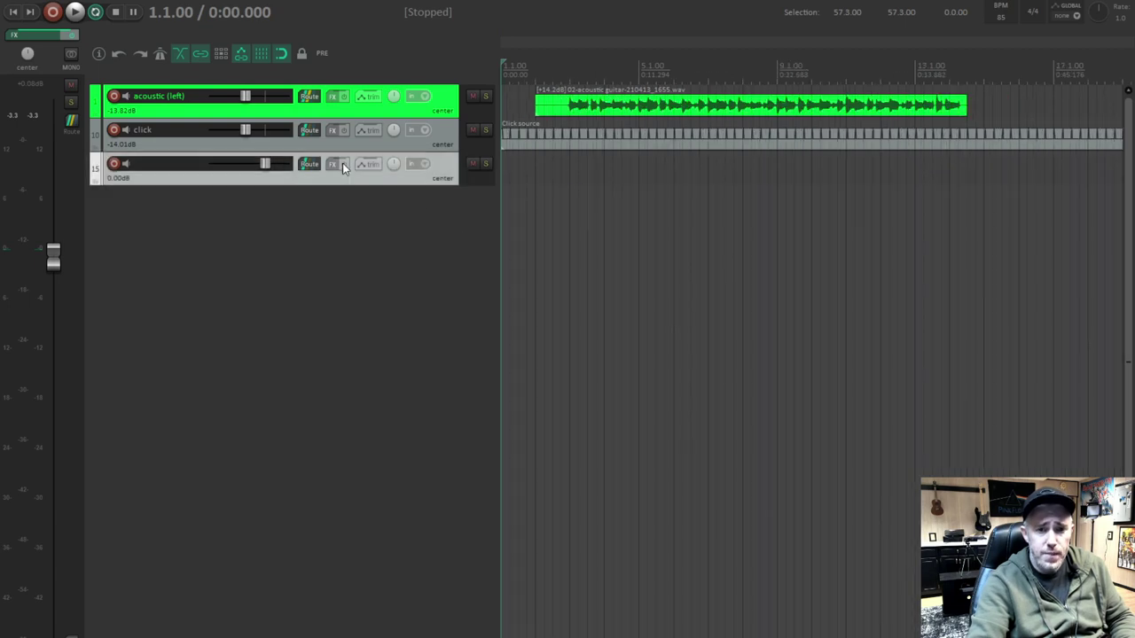
{"action": "left_click", "coordinate": [86, 4]}
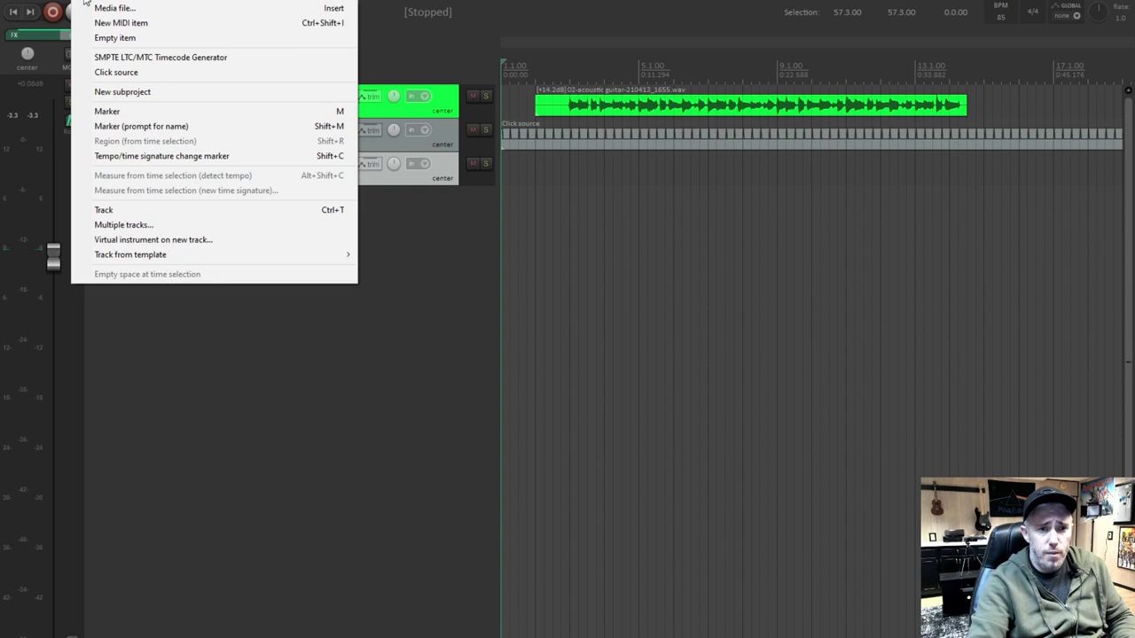
{"action": "left_click", "coordinate": [118, 72]}
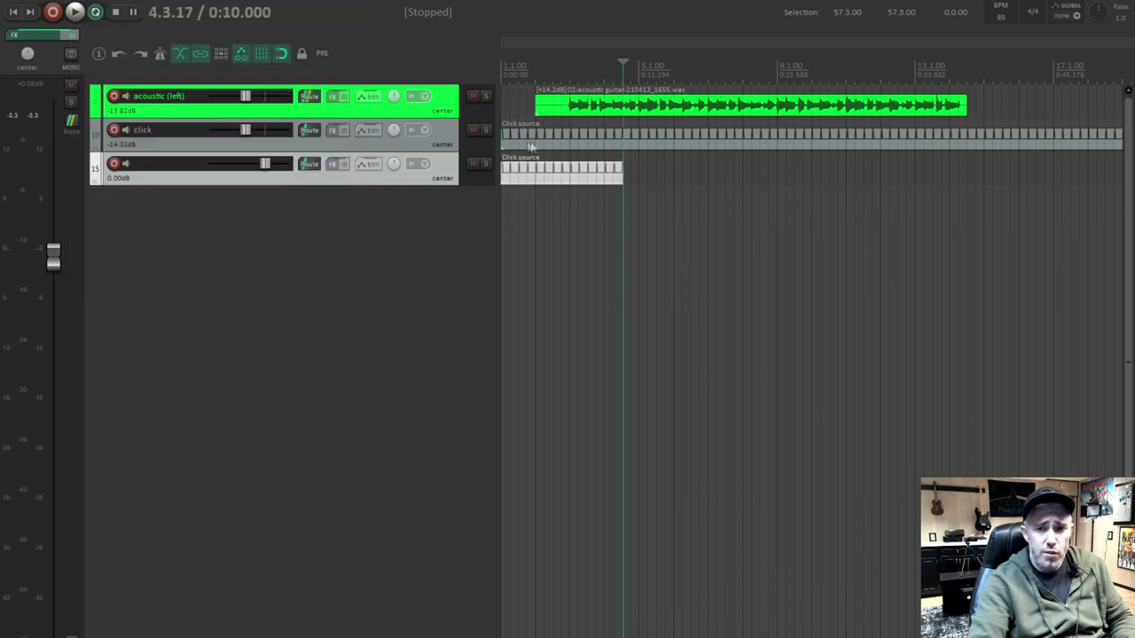
- Extend the new track's click source to about measure 95, nearly the length of the existing click
{"action": "scroll", "coordinate": [580, 193], "scroll_direction": "down", "scroll_amount": 2}
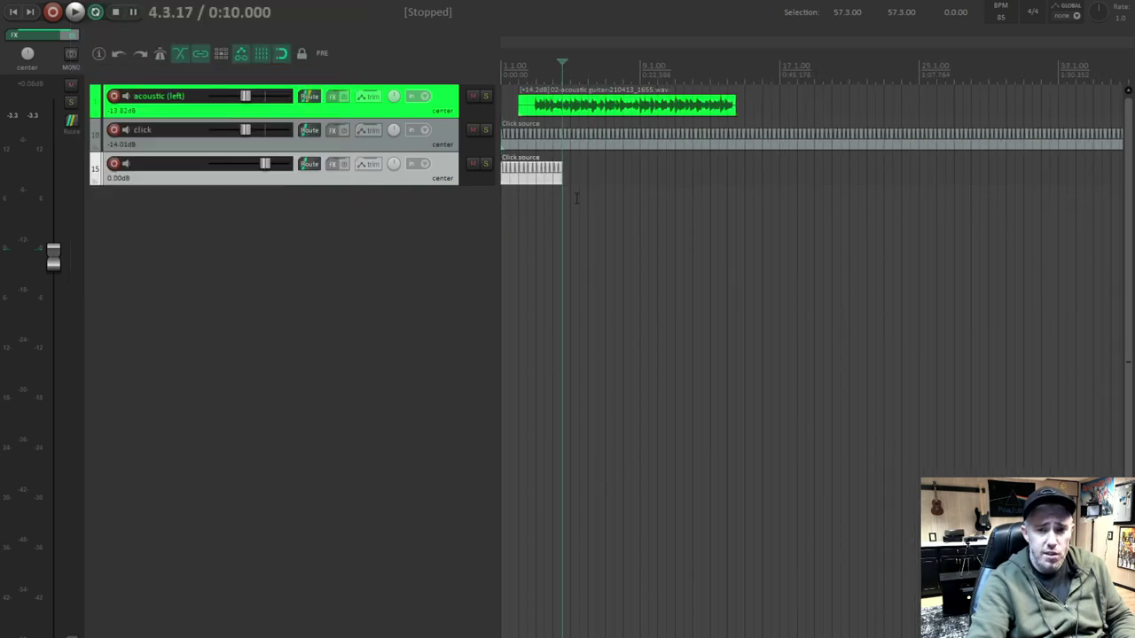
{"action": "left_click_drag", "start_coordinate": [561, 180], "coordinate": [950, 180]}
{"action": "scroll", "coordinate": [806, 183], "scroll_direction": "down", "scroll_amount": 3}
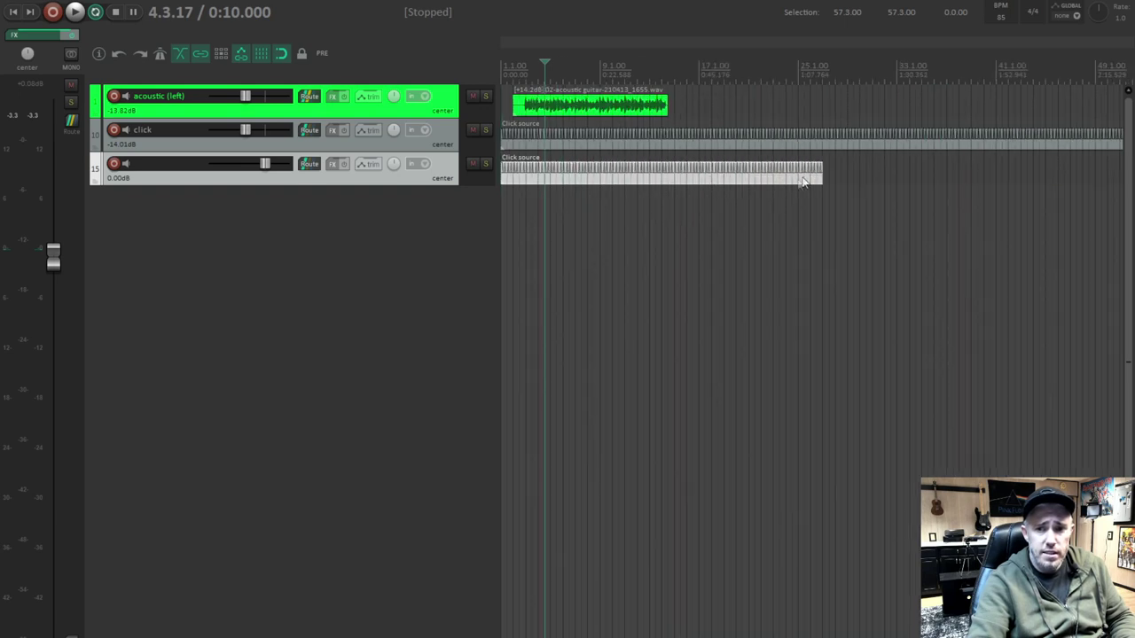
{"action": "left_click_drag", "start_coordinate": [679, 183], "coordinate": [1089, 178]}
{"action": "scroll", "coordinate": [680, 186], "scroll_direction": "down", "scroll_amount": 2}
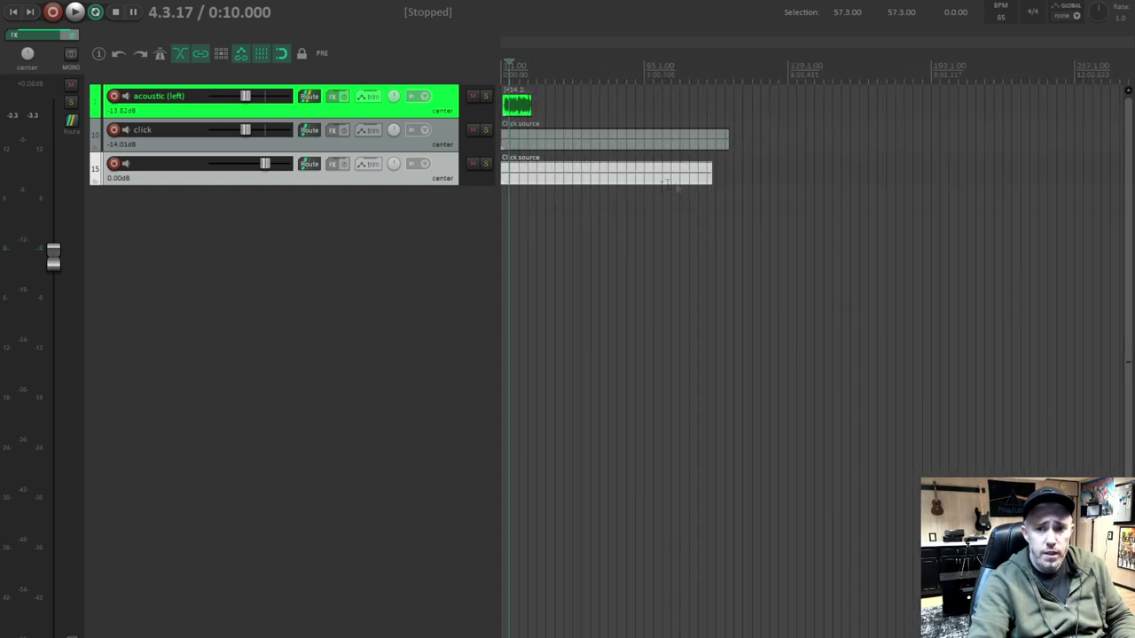
{"action": "scroll", "coordinate": [627, 189], "scroll_direction": "up", "scroll_amount": 5}
{"action": "scroll", "coordinate": [626, 189], "scroll_direction": "up", "scroll_amount": 4}
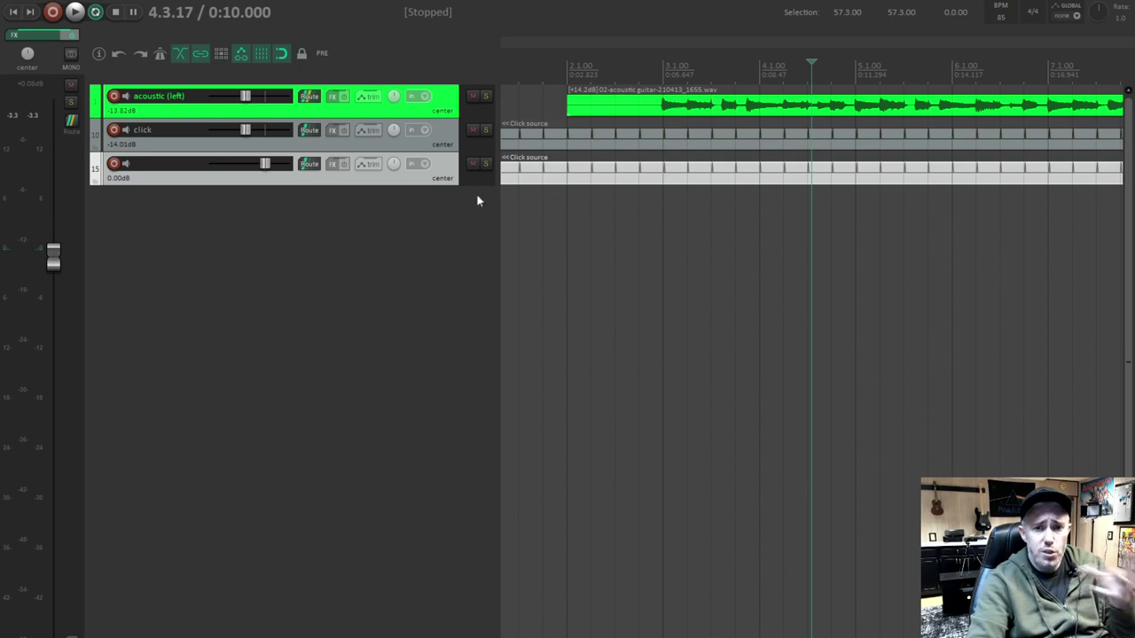
- Delete the newly added unnamed track along with its click source
{"action": "key", "text": "Delete"}
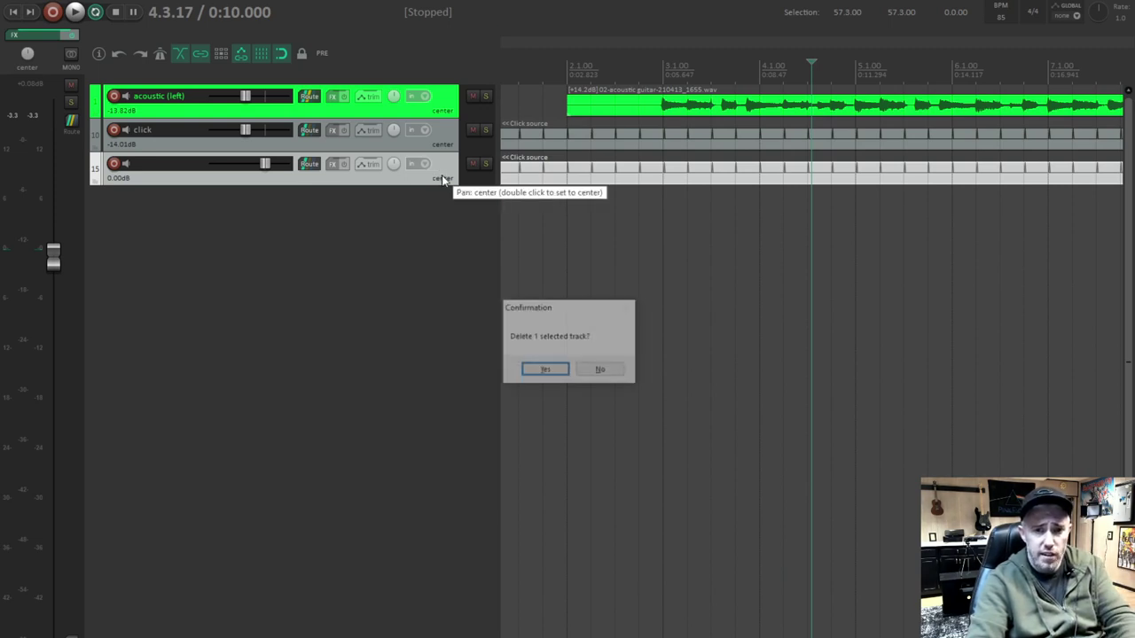
{"action": "left_click", "coordinate": [540, 367]}
{"action": "scroll", "coordinate": [554, 266], "scroll_direction": "down", "scroll_amount": 2}
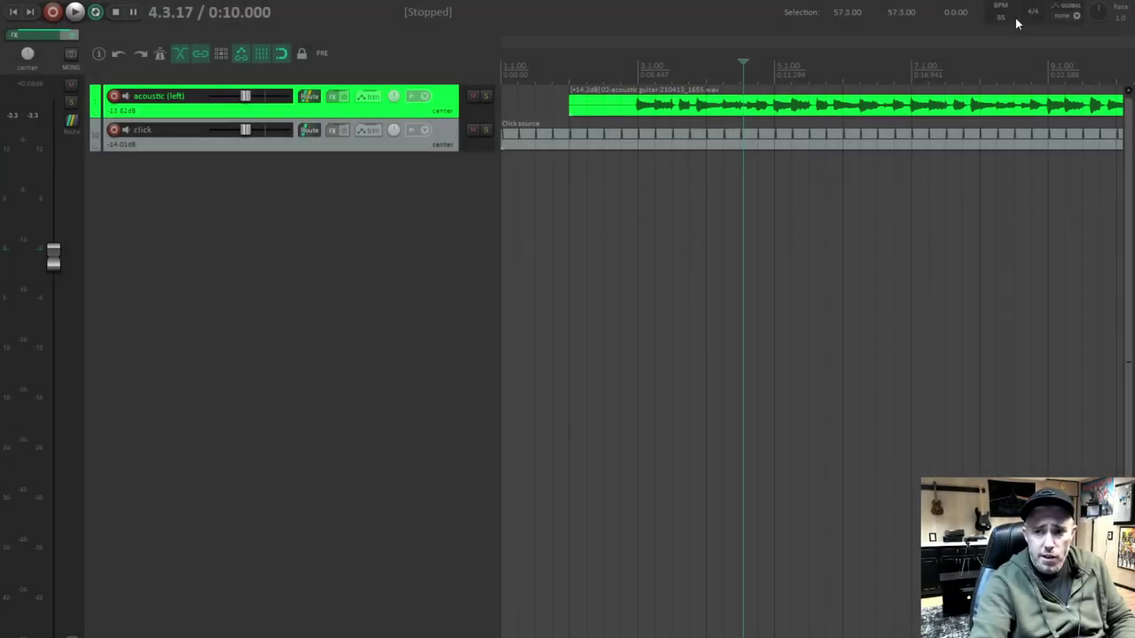
- Open the project tempo value for editing
{"action": "left_click", "coordinate": [1011, 19]}
{"action": "left_click", "coordinate": [1031, 15]}
{"action": "left_click", "coordinate": [1005, 19]}
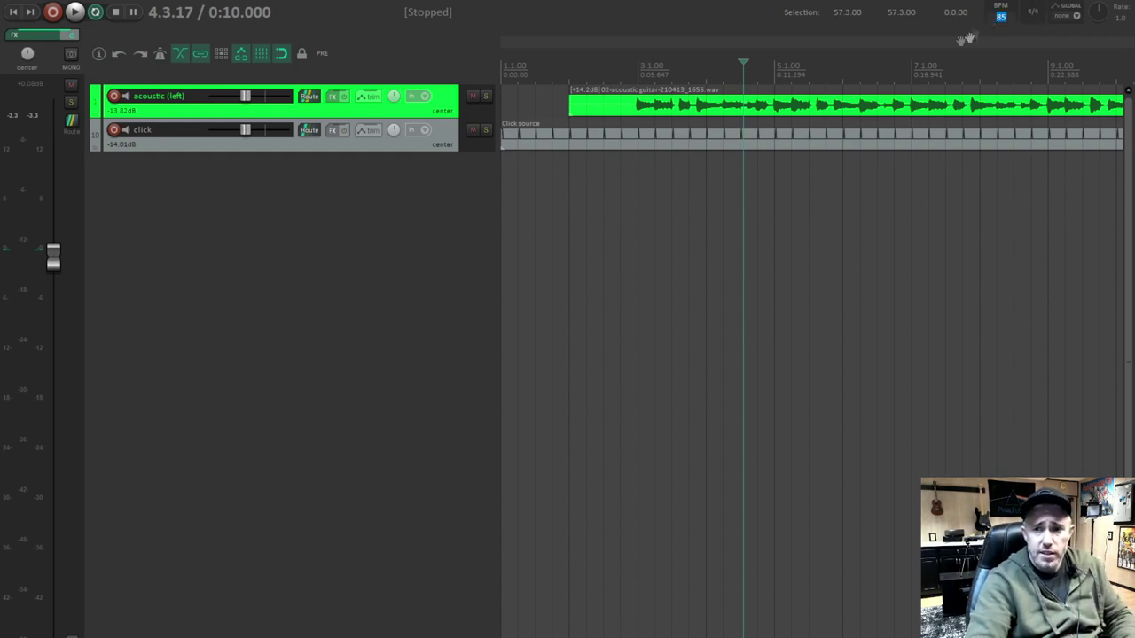
- Mute the acoustic (left) track and listen briefly to the click from the start of the project
{"action": "left_click", "coordinate": [472, 97]}
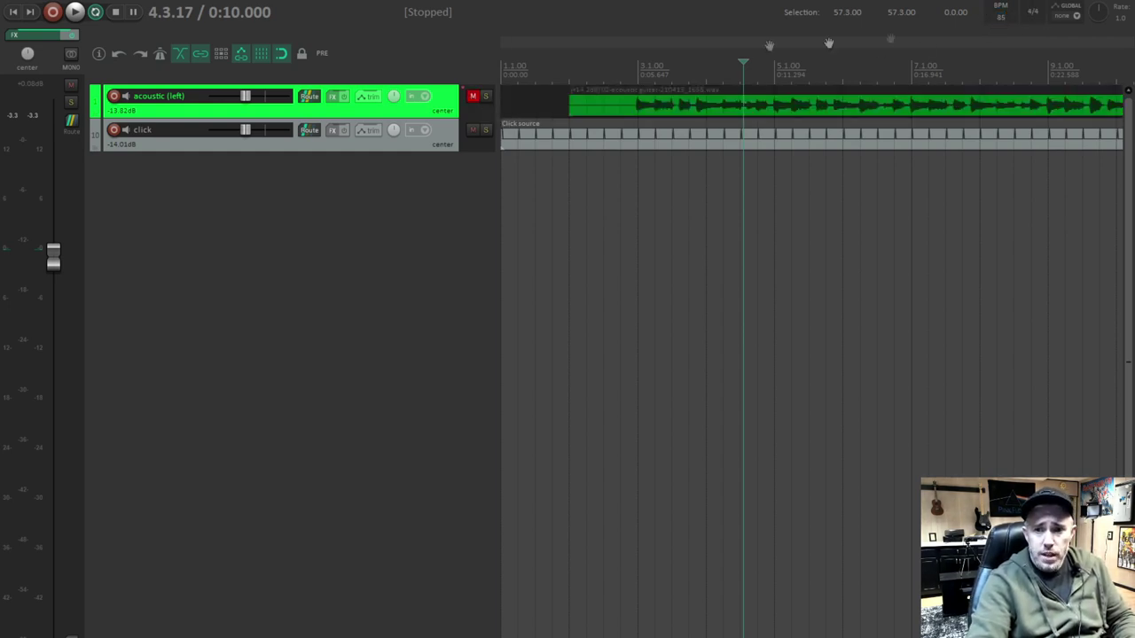
{"action": "left_click", "coordinate": [13, 12]}
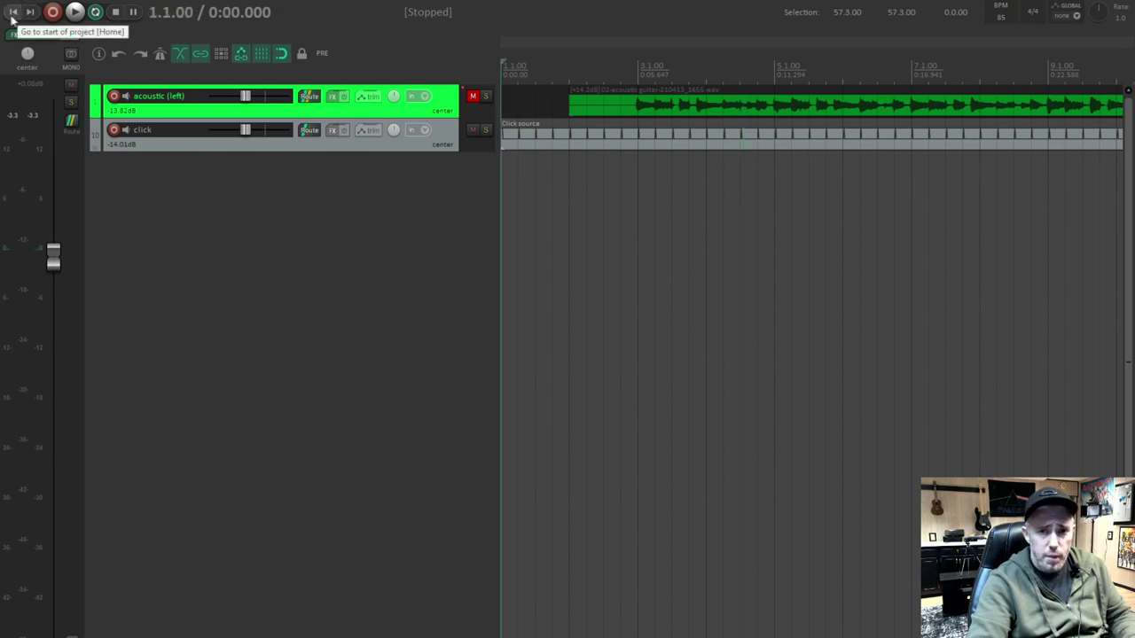
{"action": "key", "text": "space"}
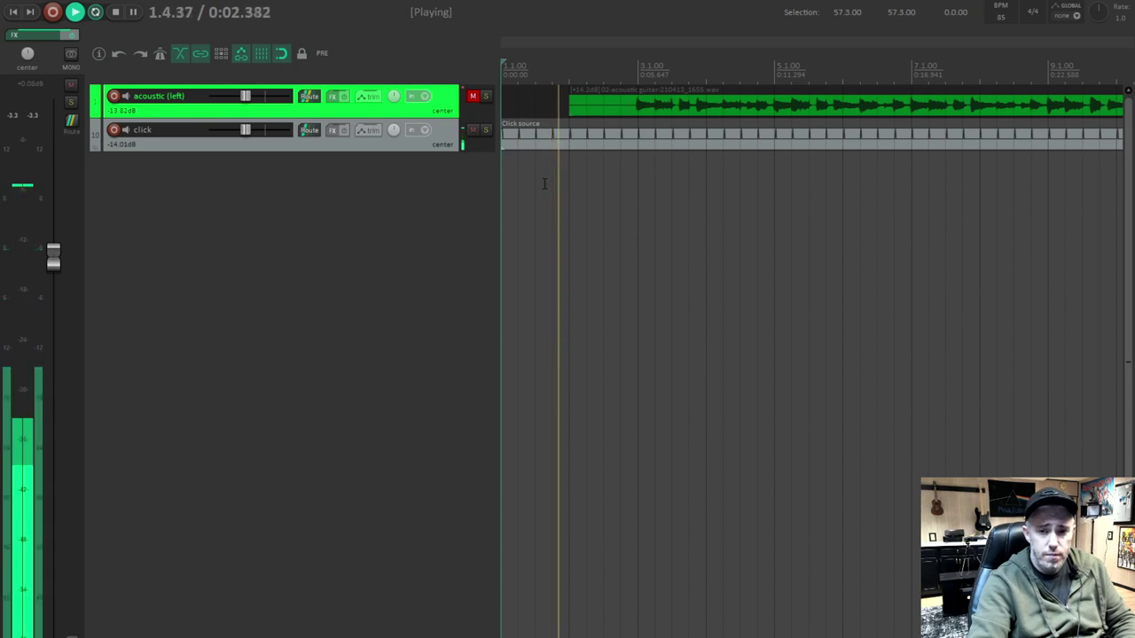
{"action": "left_click", "coordinate": [116, 11]}
- Set the project tempo to 150 BPM and listen briefly to the click at that speed
{"action": "left_click", "coordinate": [1001, 18]}
{"action": "type", "text": "150"}
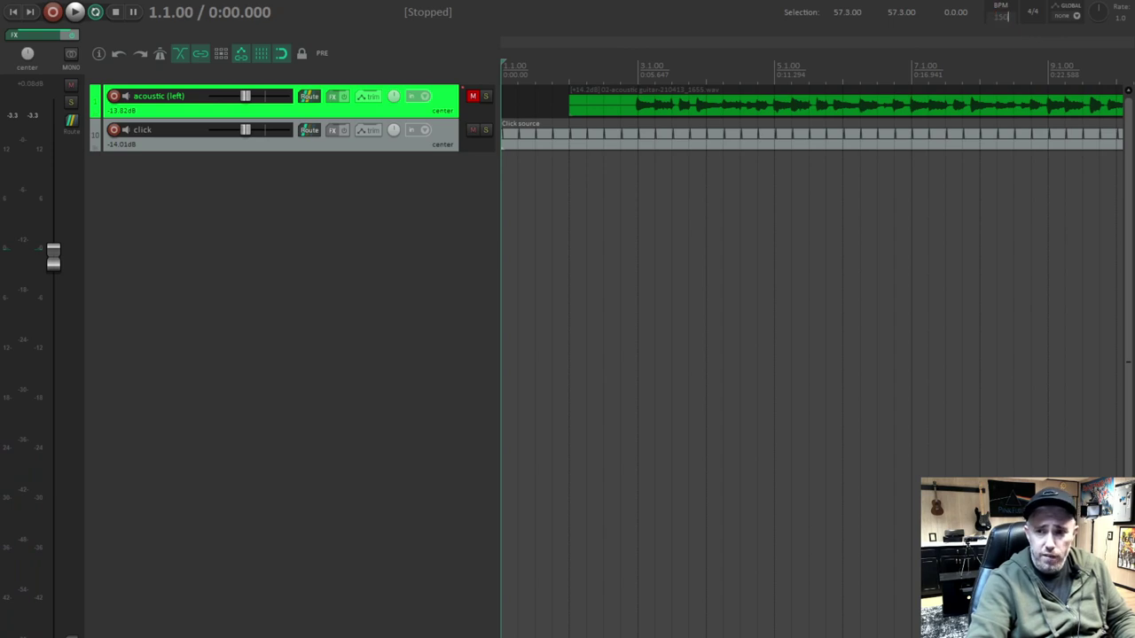
{"action": "key", "text": "Return"}
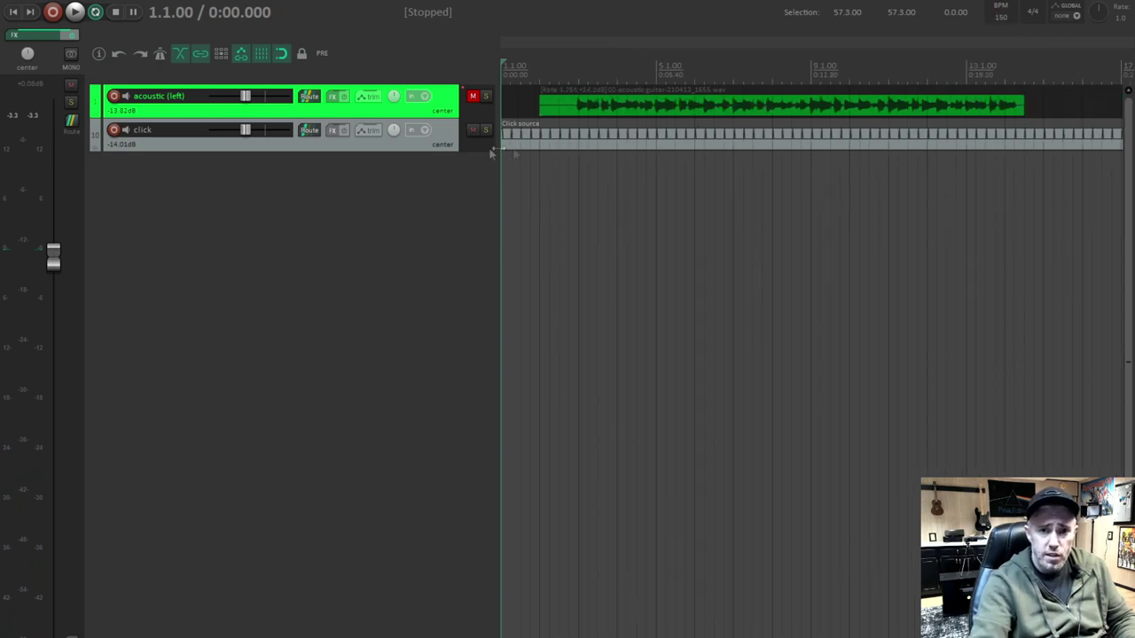
{"action": "left_click", "coordinate": [74, 14]}
{"action": "scroll", "coordinate": [591, 183], "scroll_direction": "up", "scroll_amount": 3}
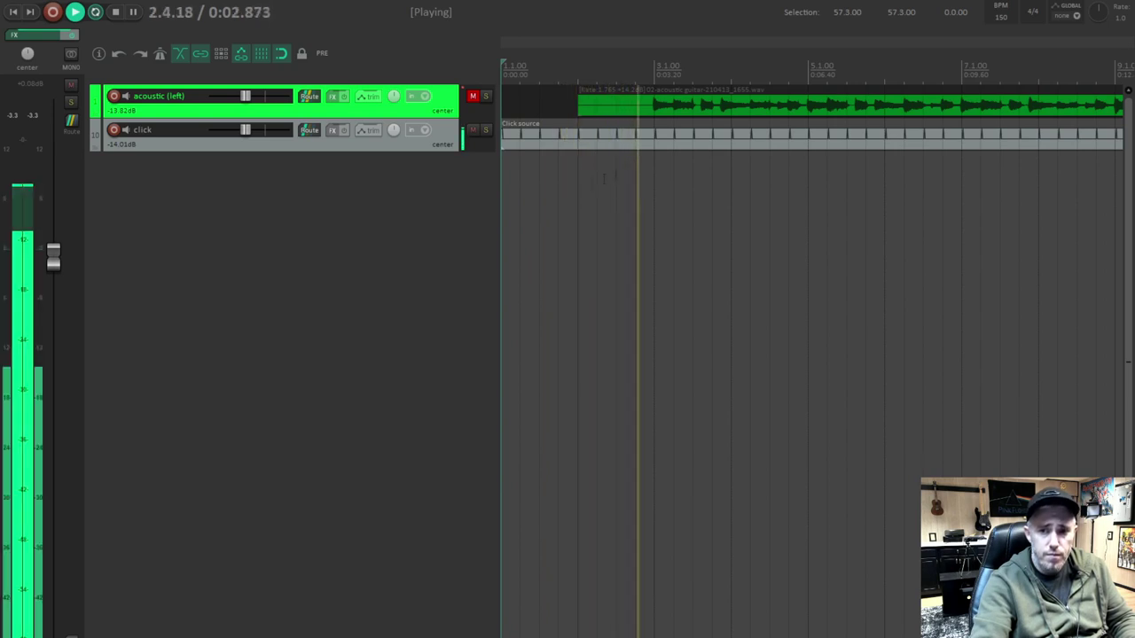
{"action": "key", "text": "space"}
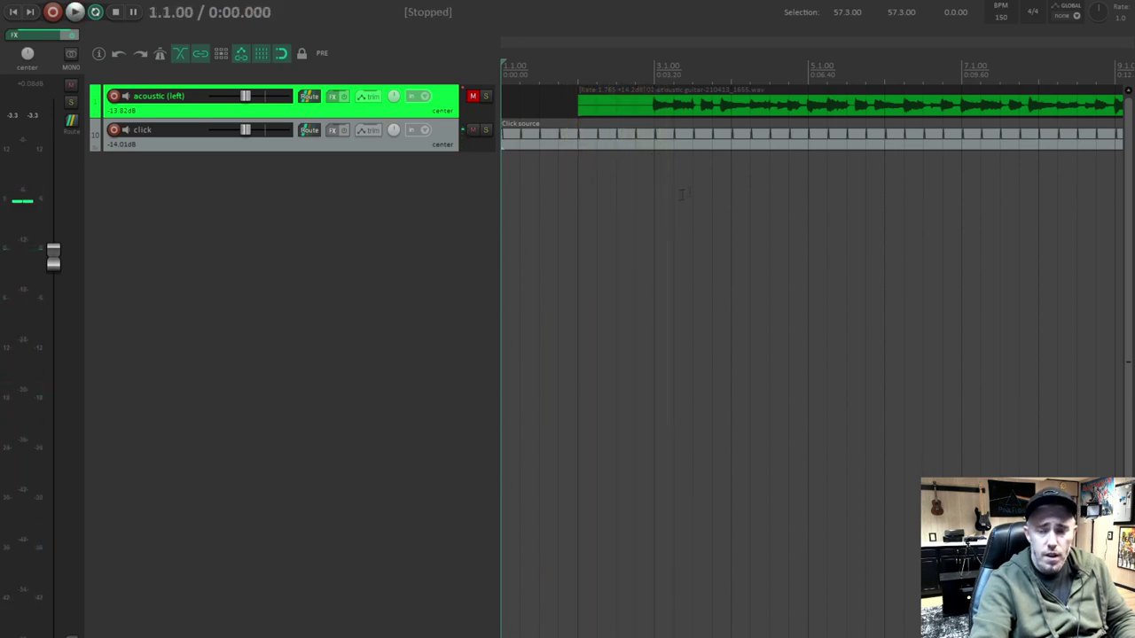
- Set the project tempo to 85 BPM and unmute the acoustic (left) track
{"action": "left_click", "coordinate": [1002, 17]}
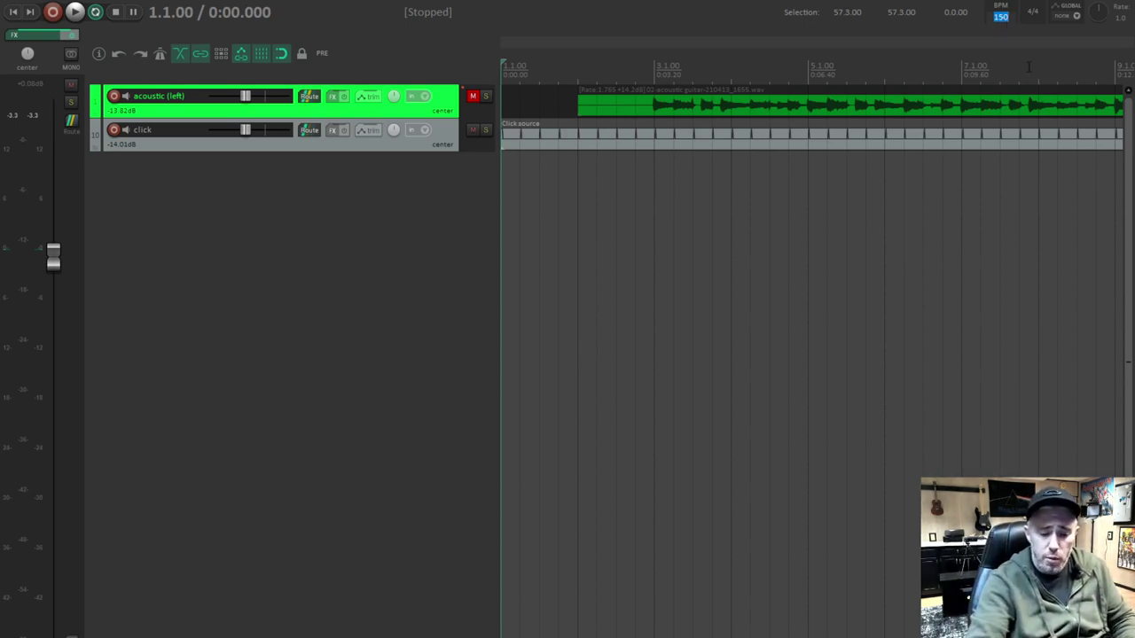
{"action": "type", "text": "85"}
{"action": "key", "text": "Return"}
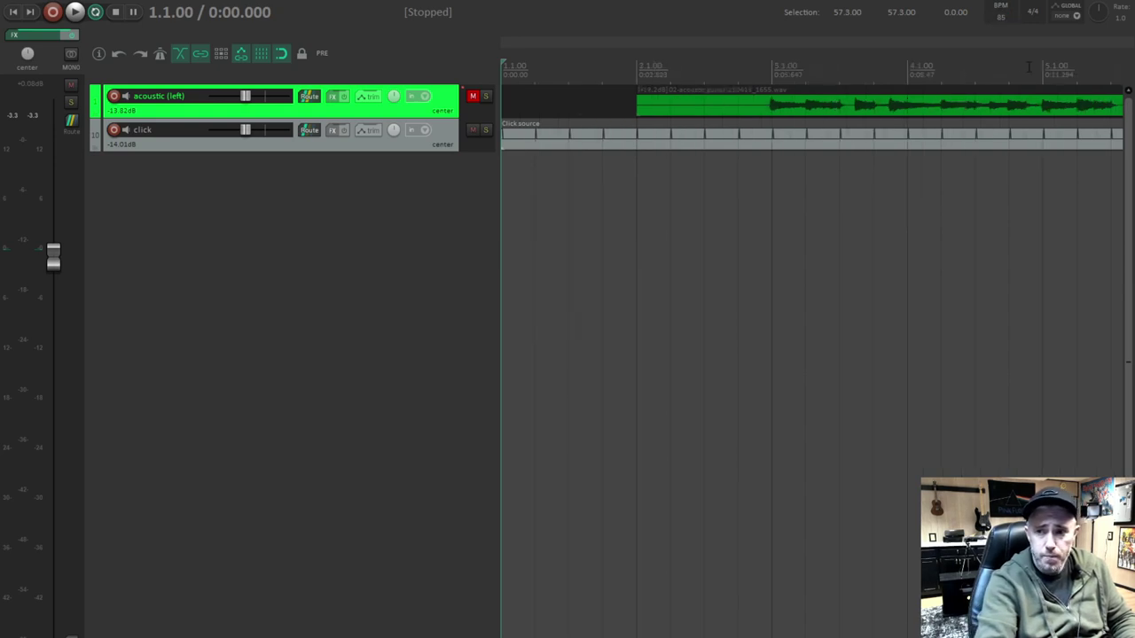
{"action": "left_click", "coordinate": [472, 95]}
- Play the acoustic guitar recording together with the click from the project start, and stop playback
{"action": "scroll", "coordinate": [535, 163], "scroll_direction": "down", "scroll_amount": 2}
{"action": "scroll", "coordinate": [528, 193], "scroll_direction": "down", "scroll_amount": 1}
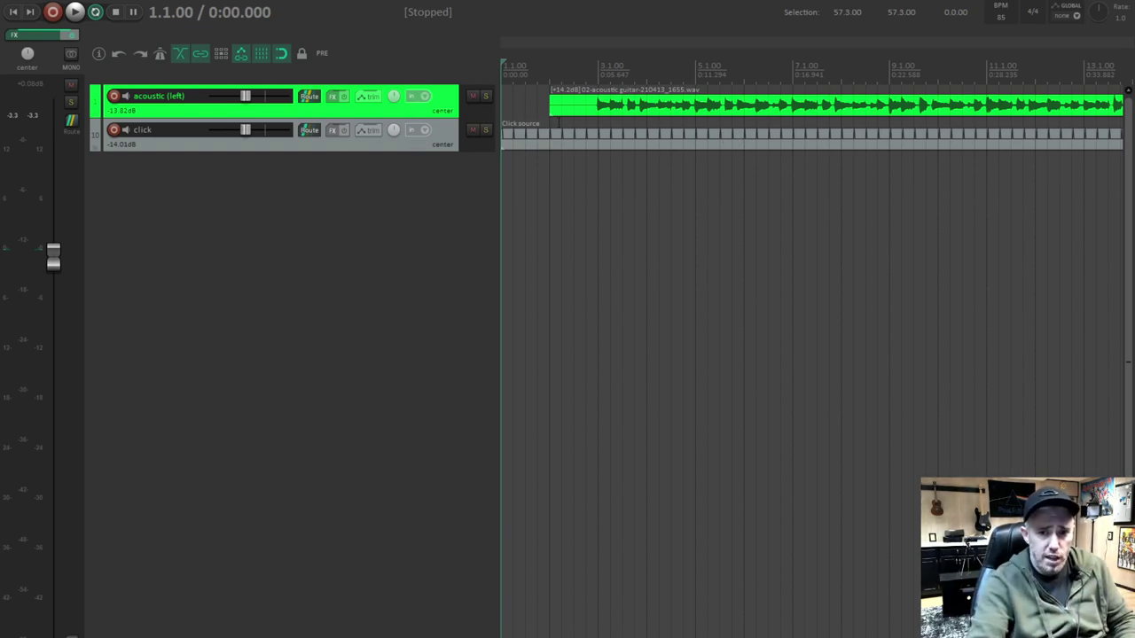
{"action": "left_click", "coordinate": [74, 13]}
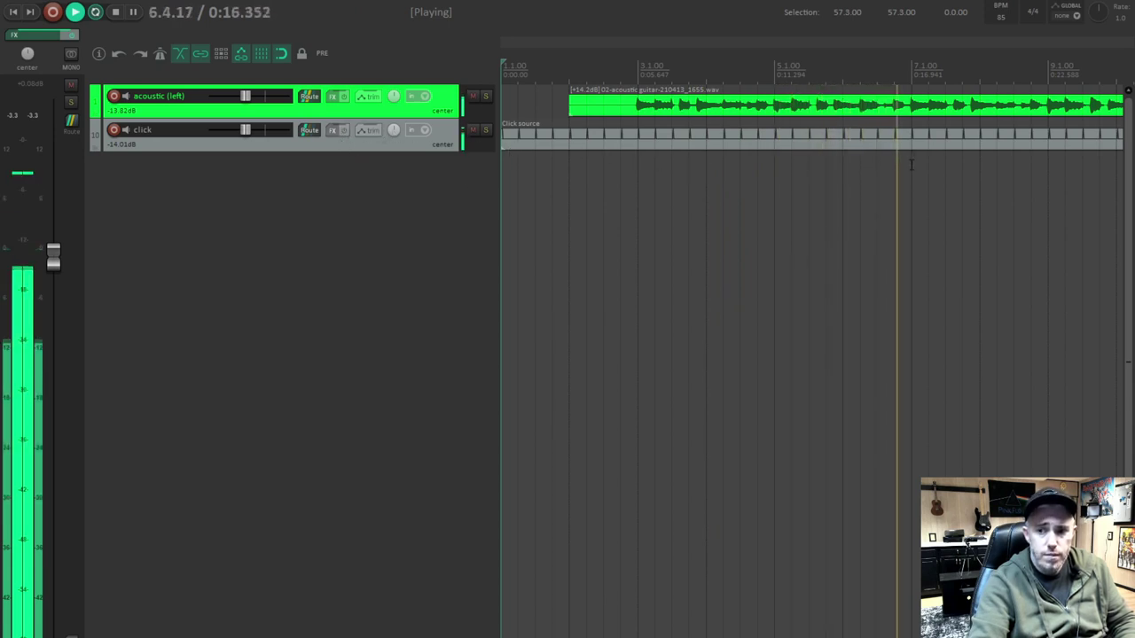
{"action": "key", "text": "space"}
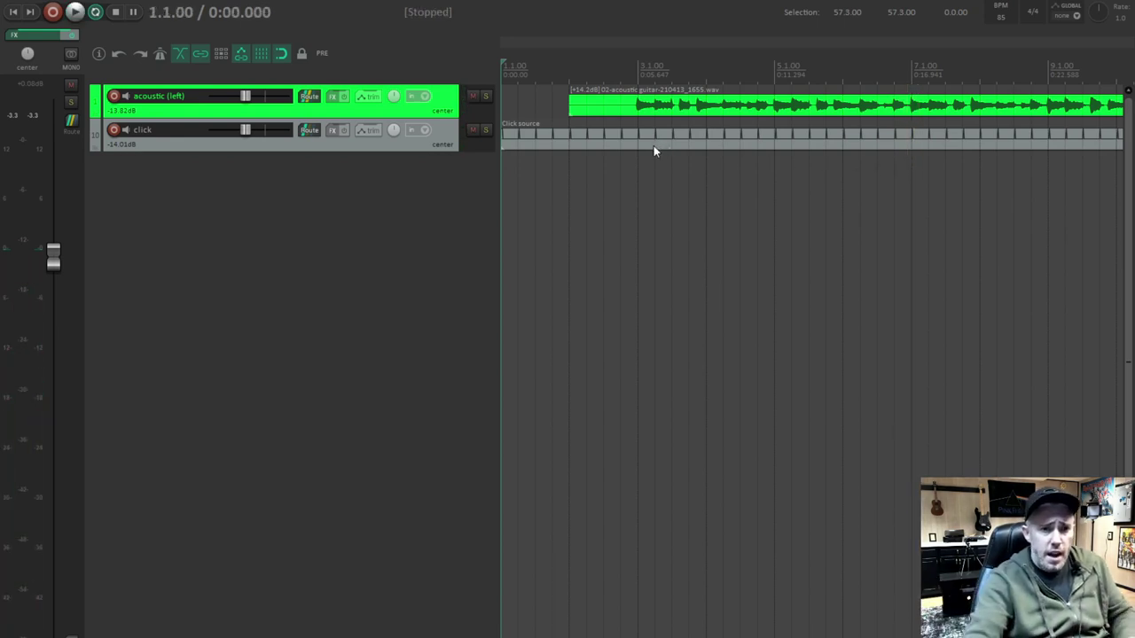
- Arm the acoustic (left) track for recording
{"action": "left_click", "coordinate": [114, 96]}
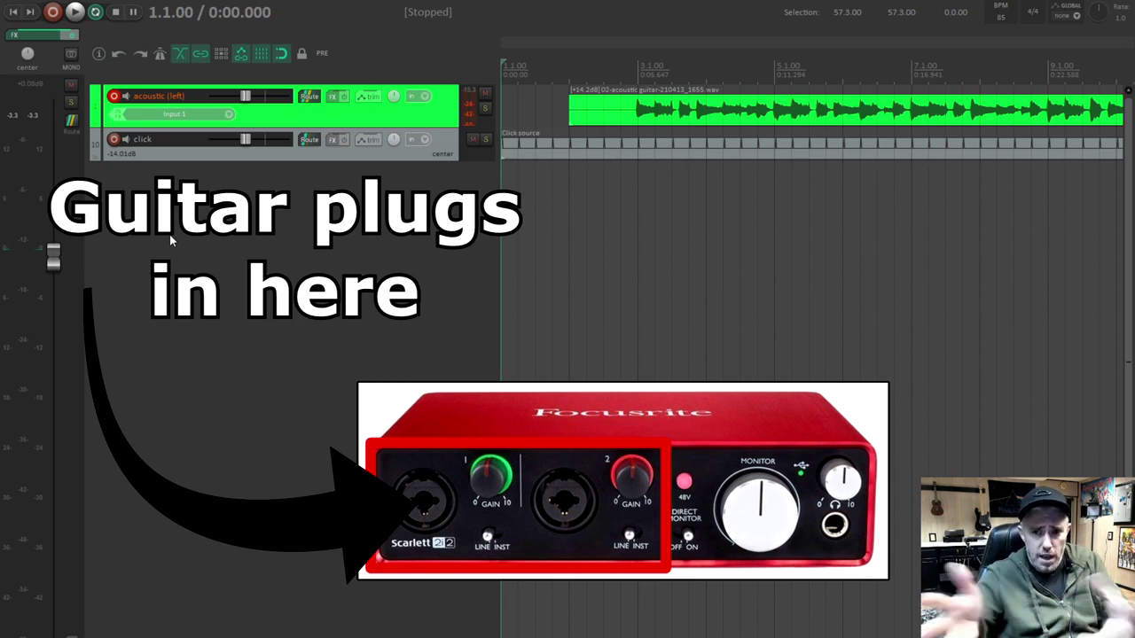
- Examine how the acoustic guitar recording lines up with the click source along the timeline
{"action": "scroll", "coordinate": [698, 150], "scroll_direction": "down", "scroll_amount": 2}
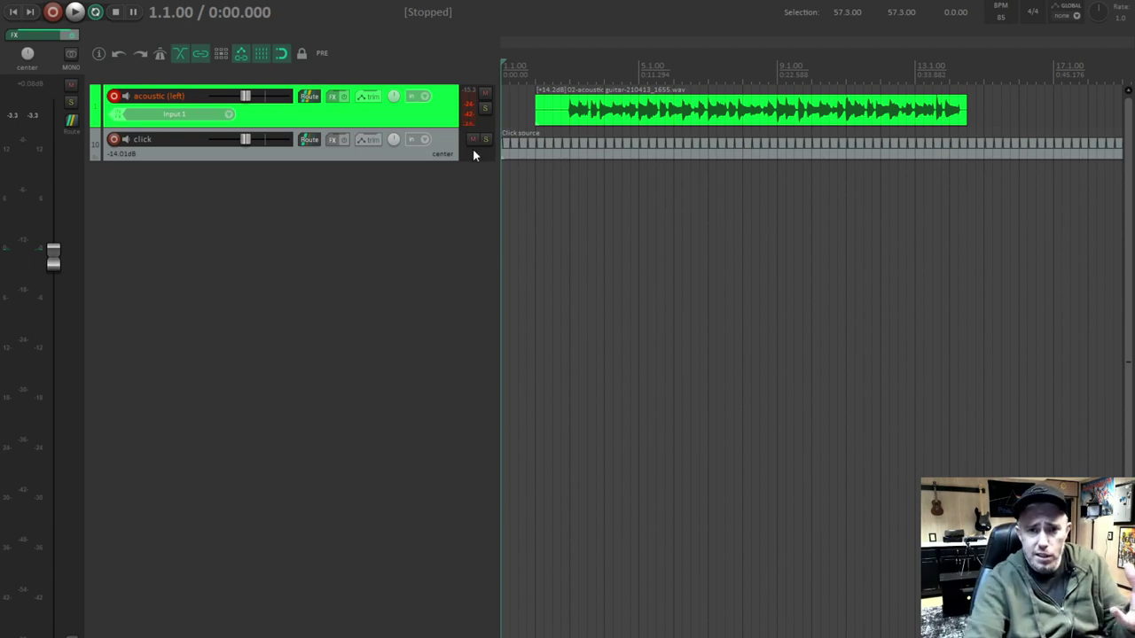
{"action": "scroll", "coordinate": [622, 170], "scroll_direction": "up", "scroll_amount": 2}
{"action": "scroll", "coordinate": [625, 170], "scroll_direction": "down", "scroll_amount": 2}
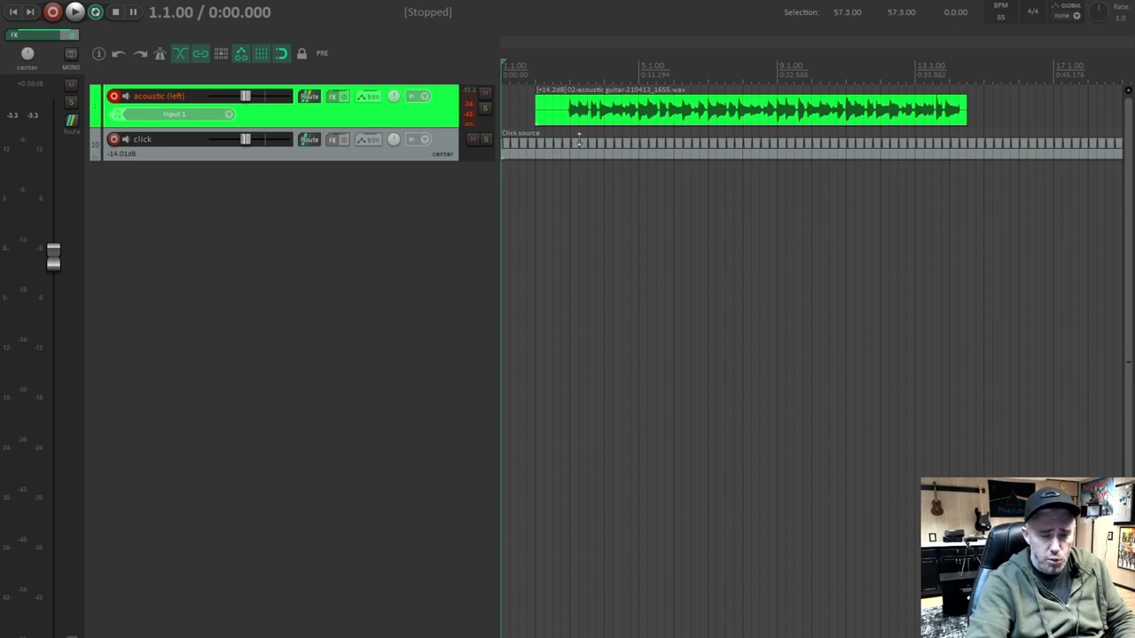
{"action": "scroll", "coordinate": [576, 151], "scroll_direction": "up", "scroll_amount": 2}
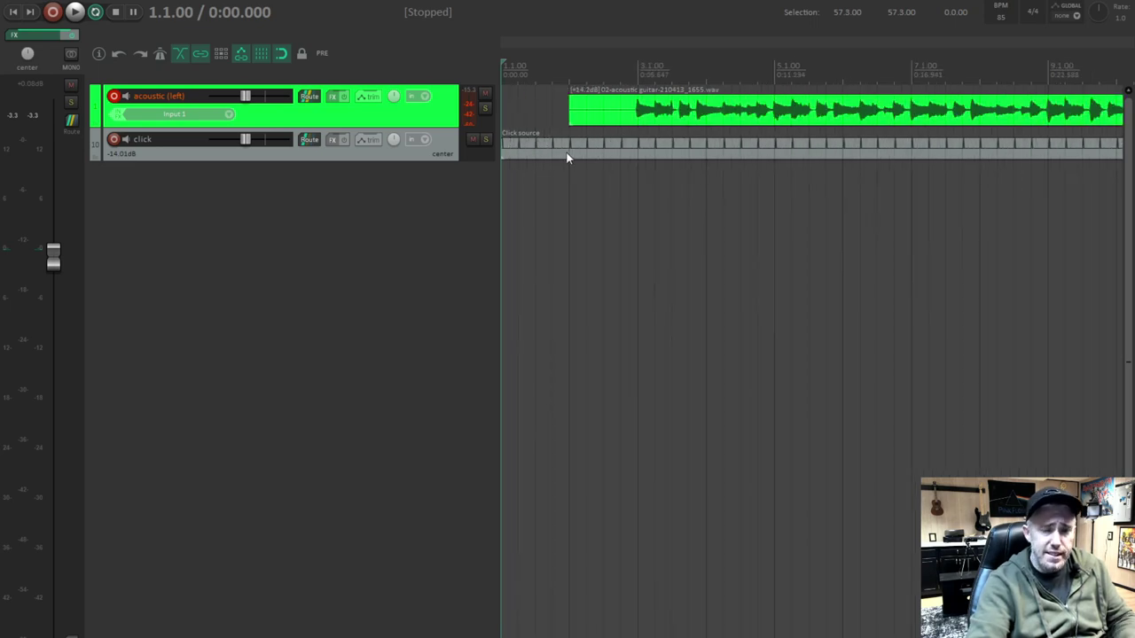
{"action": "scroll", "coordinate": [635, 138], "scroll_direction": "down", "scroll_amount": 2}
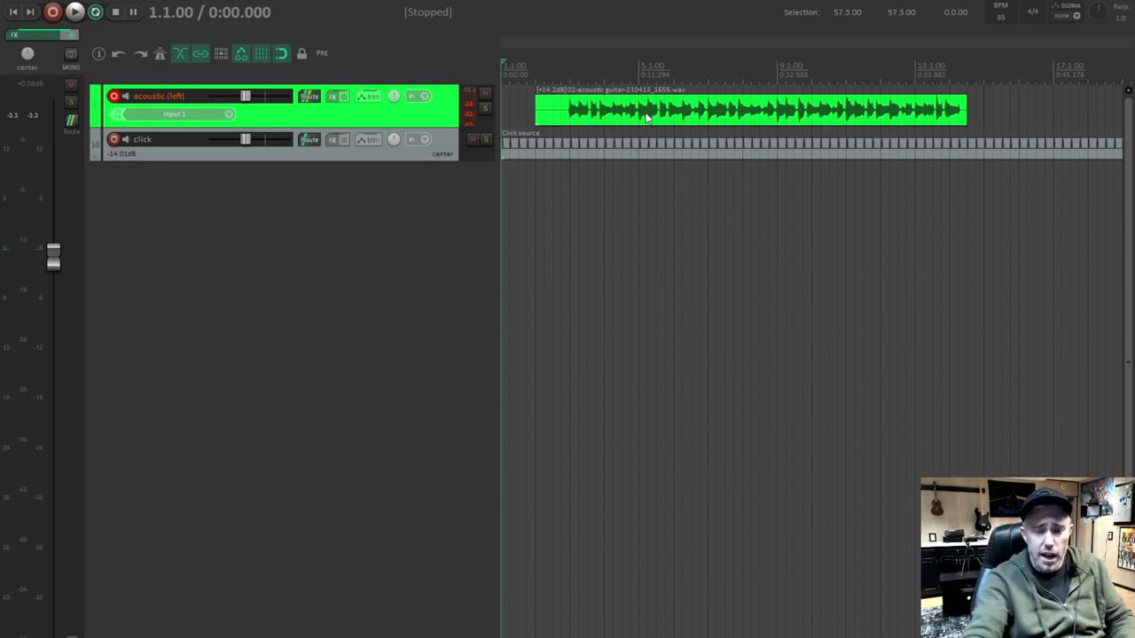
{"action": "scroll", "coordinate": [647, 118], "scroll_direction": "down", "scroll_amount": 8}
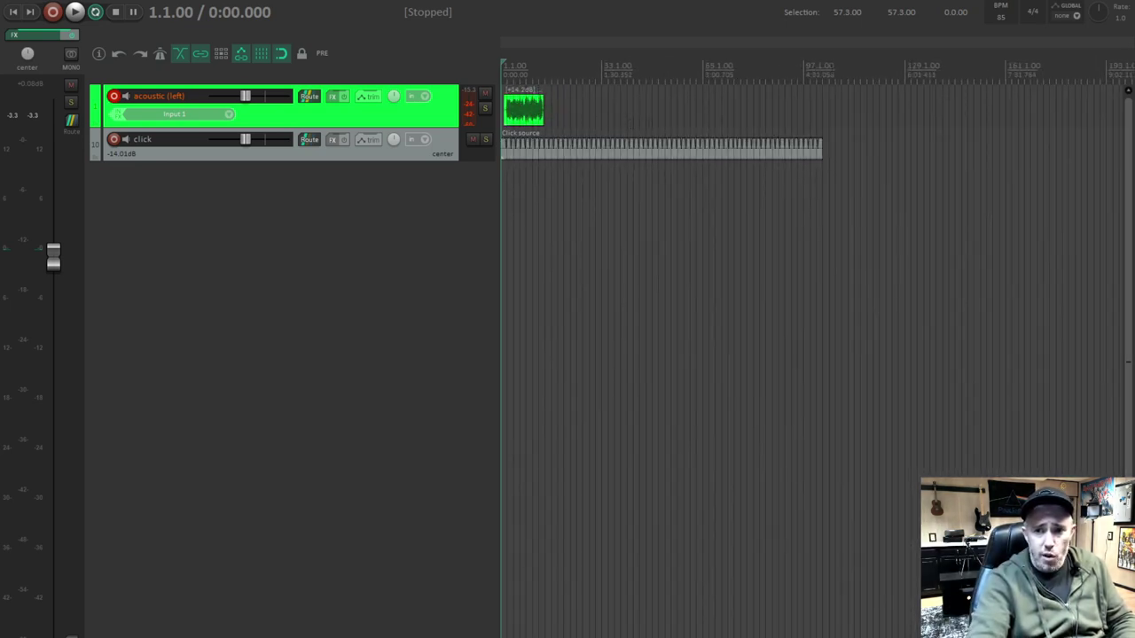
{"action": "scroll", "coordinate": [590, 175], "scroll_direction": "up", "scroll_amount": 8}
{"action": "scroll", "coordinate": [590, 174], "scroll_direction": "up", "scroll_amount": 3}
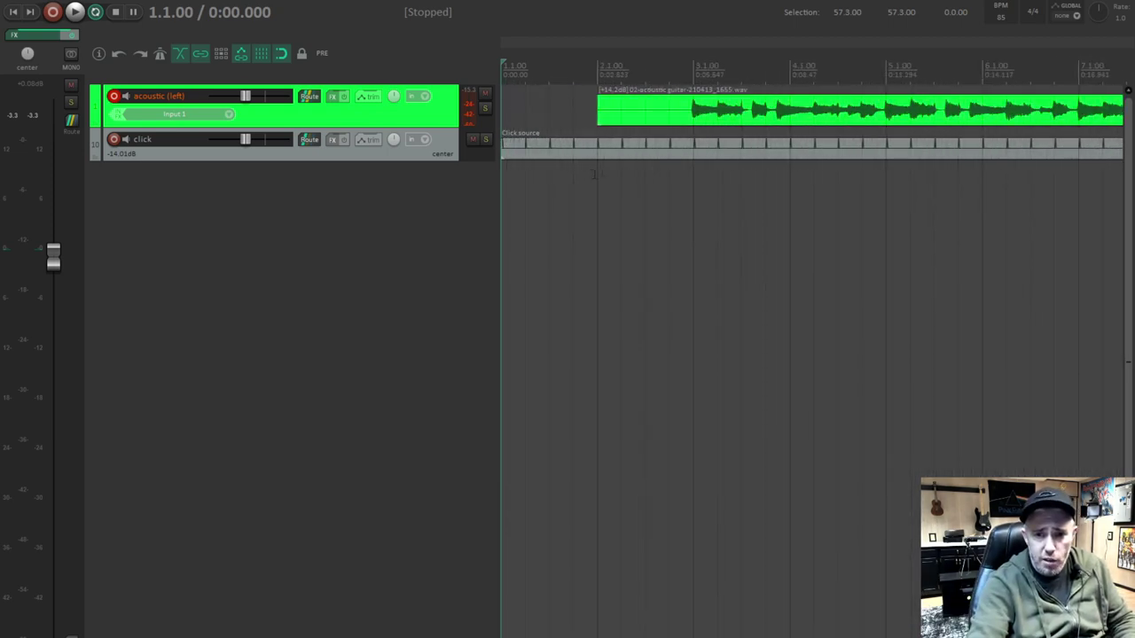
- Place the edit cursor at 3.1.00 and on successive grid lines through measure 2, finishing at 2.3.00
{"action": "left_click", "coordinate": [694, 124]}
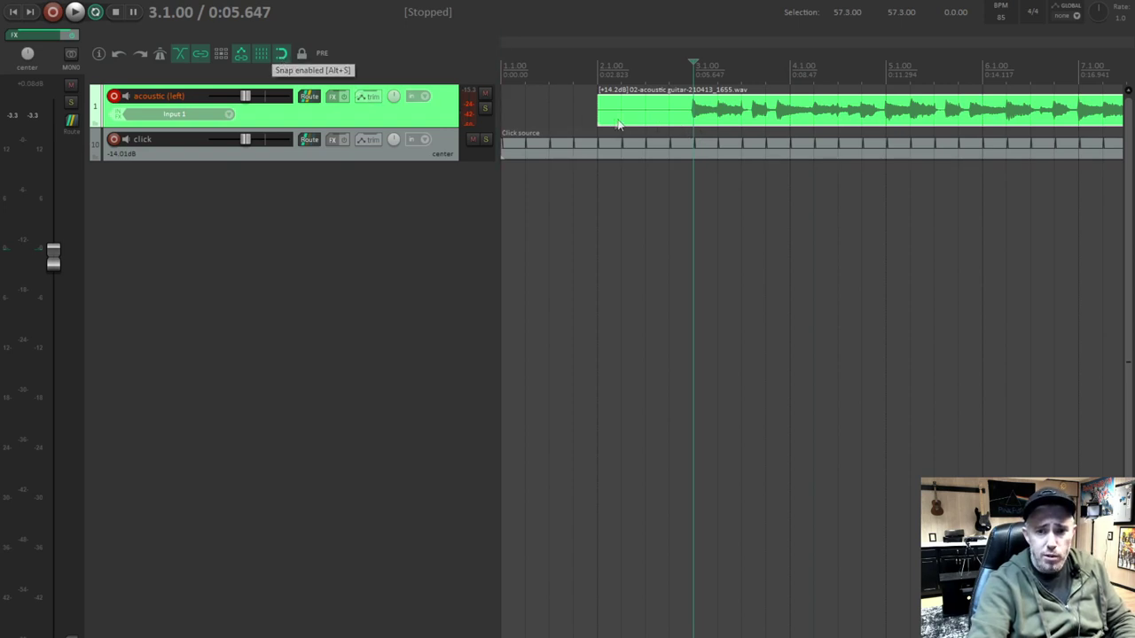
{"action": "left_click", "coordinate": [667, 172]}
{"action": "left_click", "coordinate": [689, 184]}
{"action": "left_click", "coordinate": [668, 185]}
{"action": "left_click", "coordinate": [644, 187]}
{"action": "left_click", "coordinate": [624, 188]}
{"action": "left_click", "coordinate": [606, 191]}
{"action": "left_click", "coordinate": [621, 193]}
{"action": "left_click", "coordinate": [646, 195]}
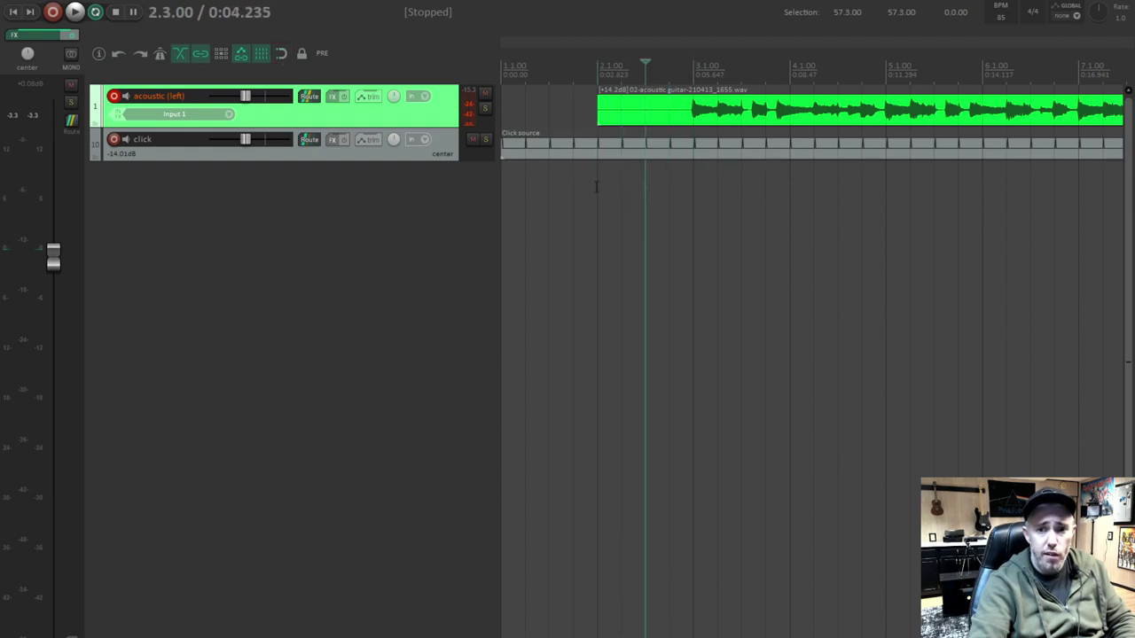
- Place the edit cursor at successive unsnapped points across measure 2, finishing at 2.3.74
{"action": "left_click", "coordinate": [613, 184]}
{"action": "left_click", "coordinate": [604, 184]}
{"action": "left_click", "coordinate": [611, 184]}
{"action": "left_click", "coordinate": [627, 186]}
{"action": "left_click", "coordinate": [637, 187]}
{"action": "left_click", "coordinate": [640, 187]}
{"action": "left_click", "coordinate": [648, 189]}
{"action": "left_click", "coordinate": [663, 189]}
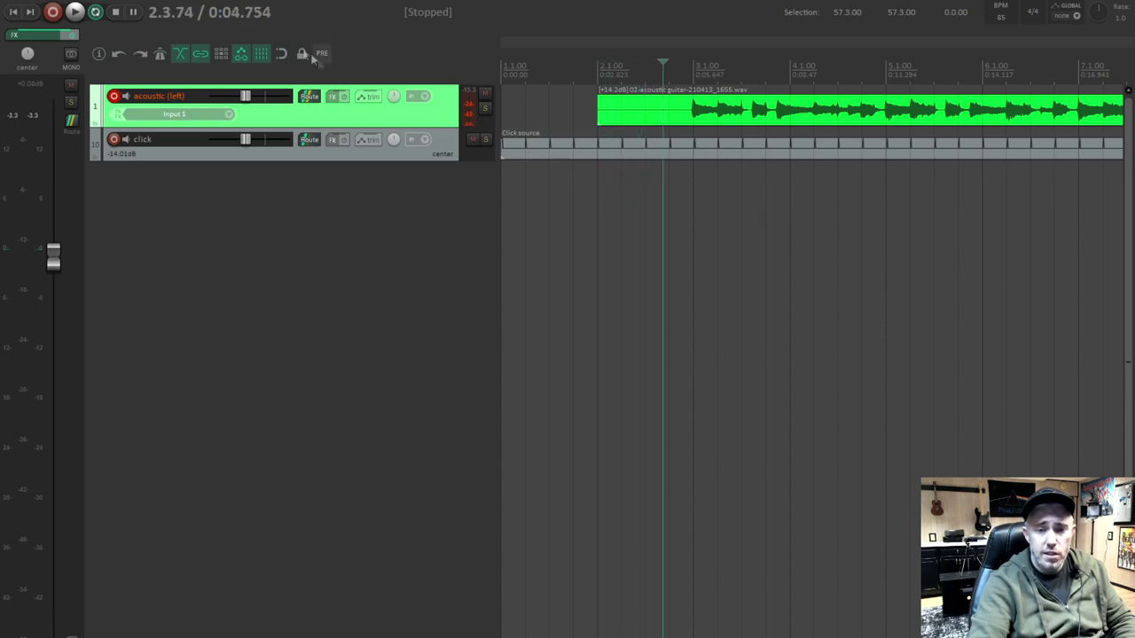
- Turn on snapping and split the acoustic guitar item on the grid line at 3.1.00
{"action": "left_click", "coordinate": [282, 55]}
{"action": "left_click", "coordinate": [604, 196]}
{"action": "left_click", "coordinate": [624, 187]}
{"action": "left_click", "coordinate": [645, 192]}
{"action": "left_click", "coordinate": [676, 193]}
{"action": "left_click", "coordinate": [694, 118]}
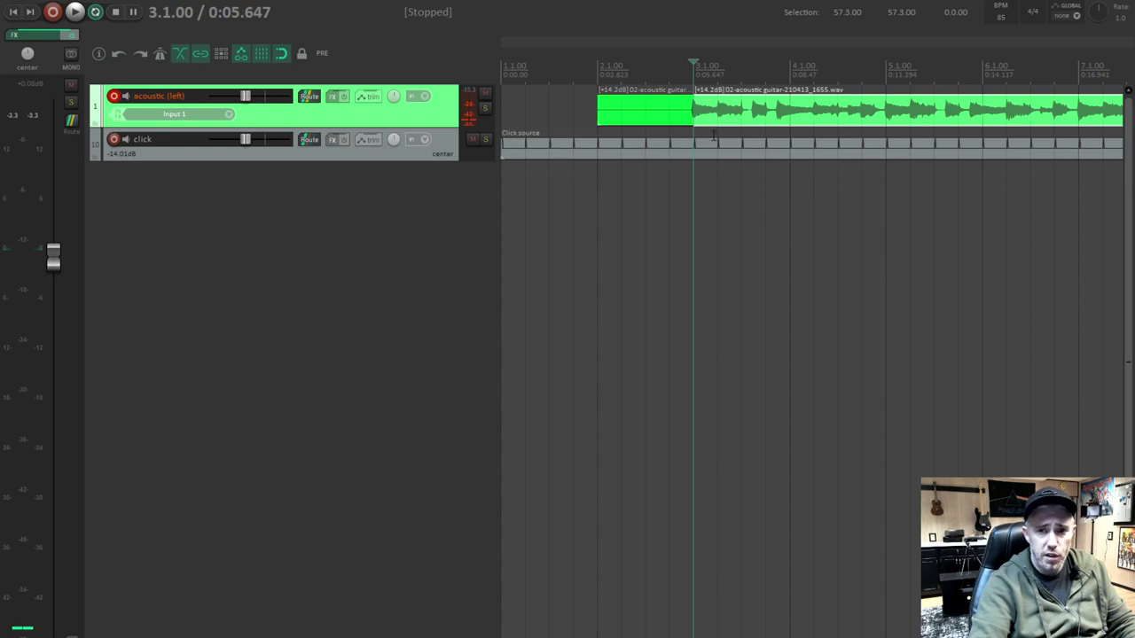
{"action": "scroll", "coordinate": [697, 124], "scroll_direction": "down", "scroll_amount": 3}
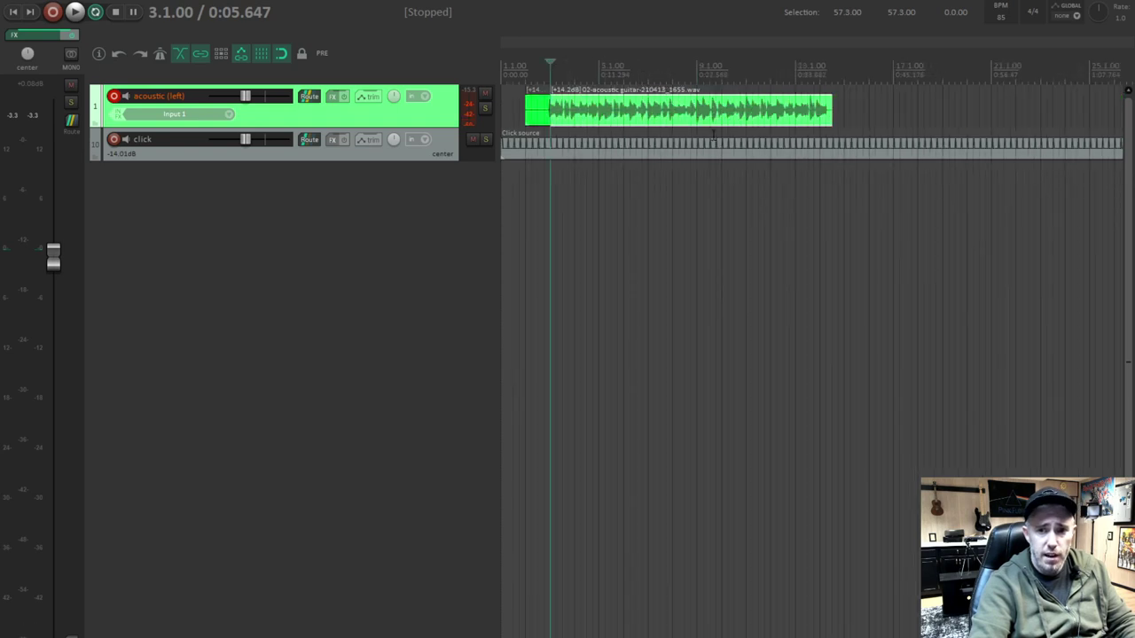
- Play the end of the acoustic guitar recording from within measure 12 and again from 11.2.00, stopping playback each time
{"action": "left_click", "coordinate": [789, 114]}
{"action": "scroll", "coordinate": [786, 111], "scroll_direction": "up", "scroll_amount": 3}
{"action": "key", "text": "space"}
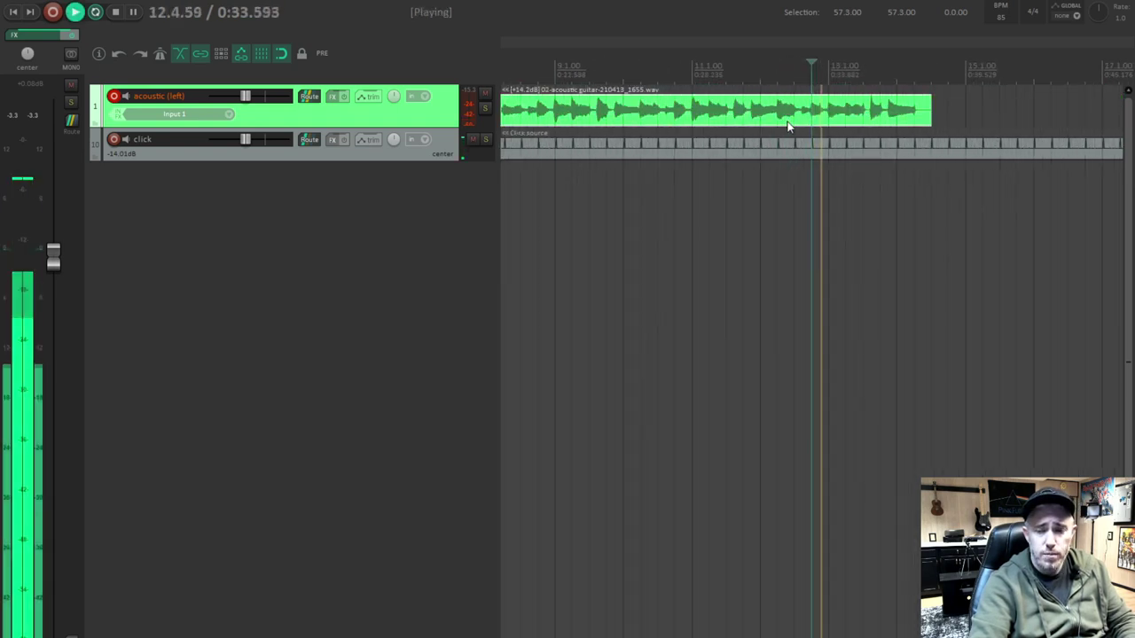
{"action": "key", "text": "space"}
{"action": "left_click", "coordinate": [709, 117]}
{"action": "key", "text": "space"}
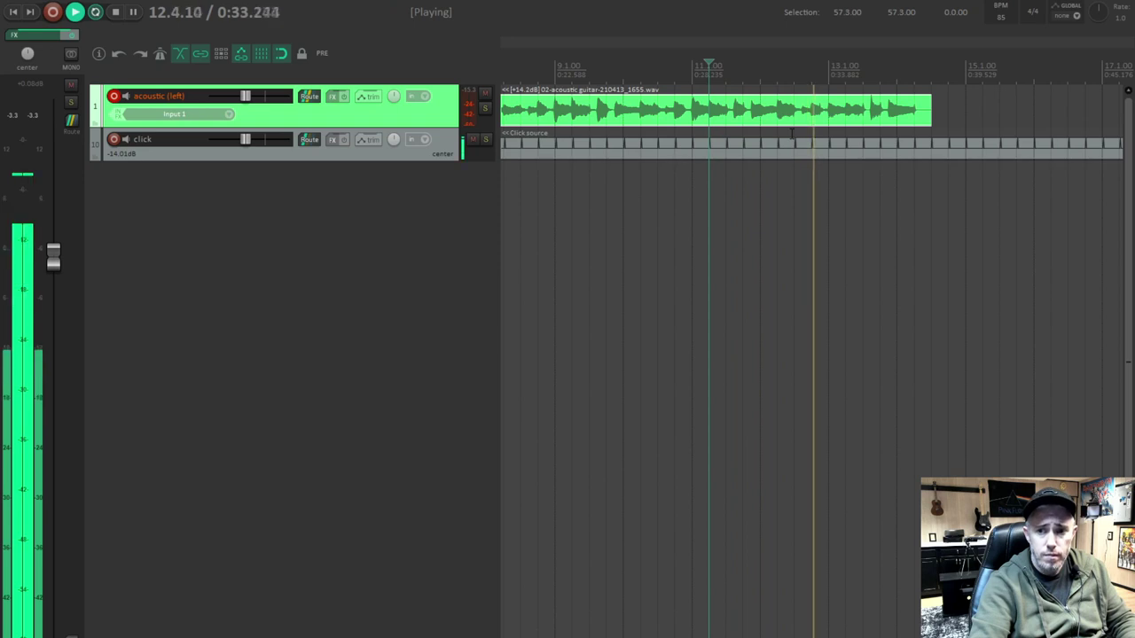
{"action": "key", "text": "space"}
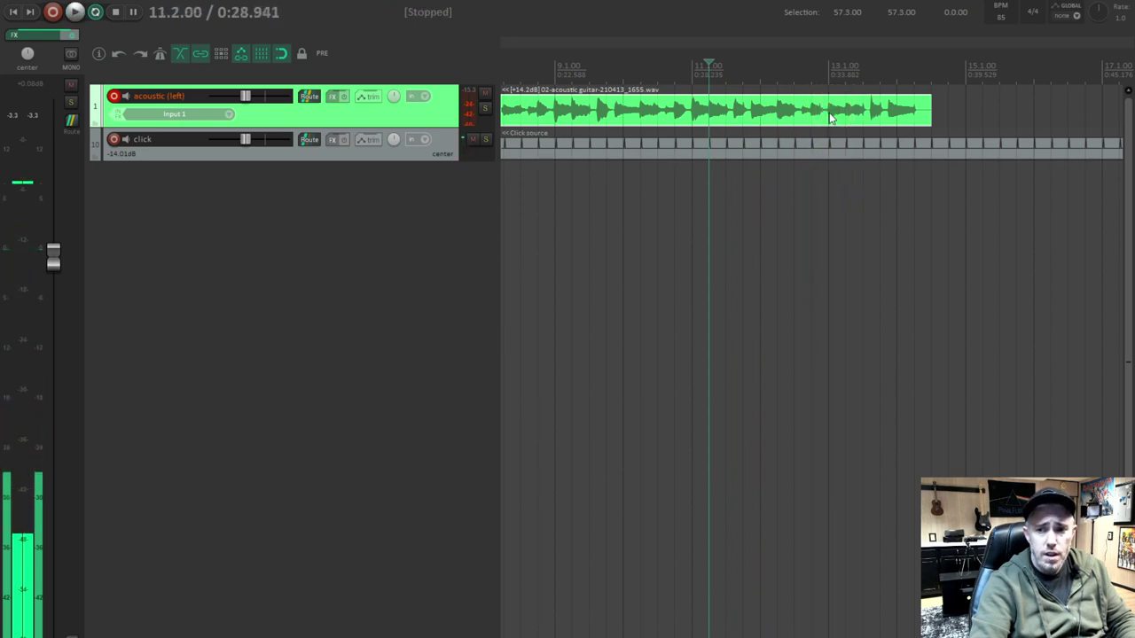
- Split the acoustic guitar item at 13.1.00 and delete the piece after the split
{"action": "left_click", "coordinate": [829, 117]}
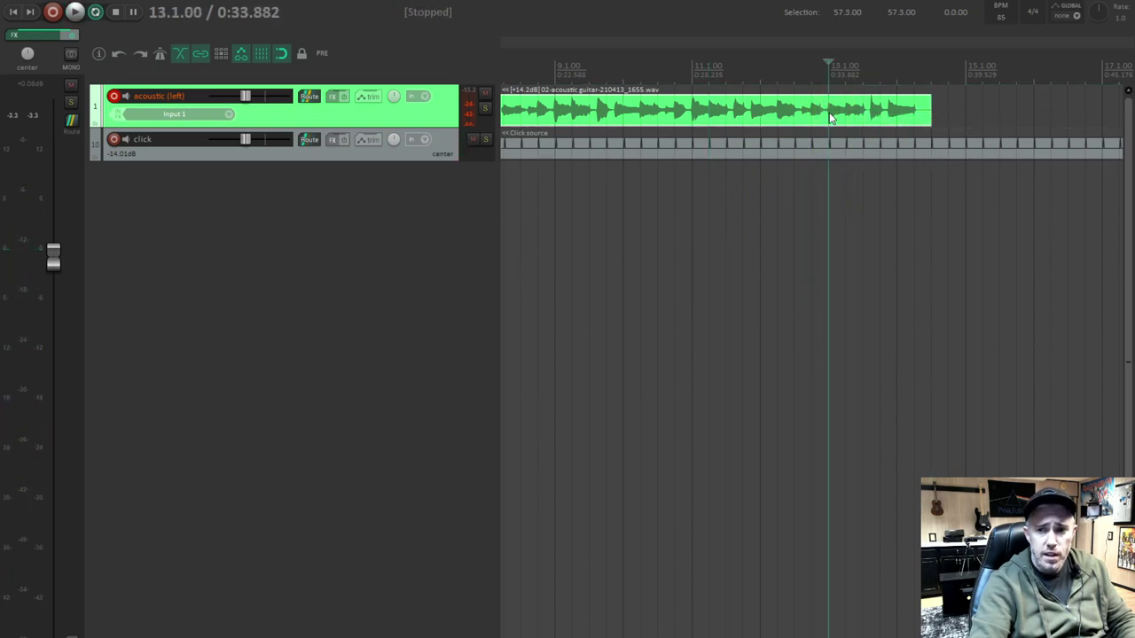
{"action": "key", "text": "s"}
{"action": "scroll", "coordinate": [781, 158], "scroll_direction": "down", "scroll_amount": 4}
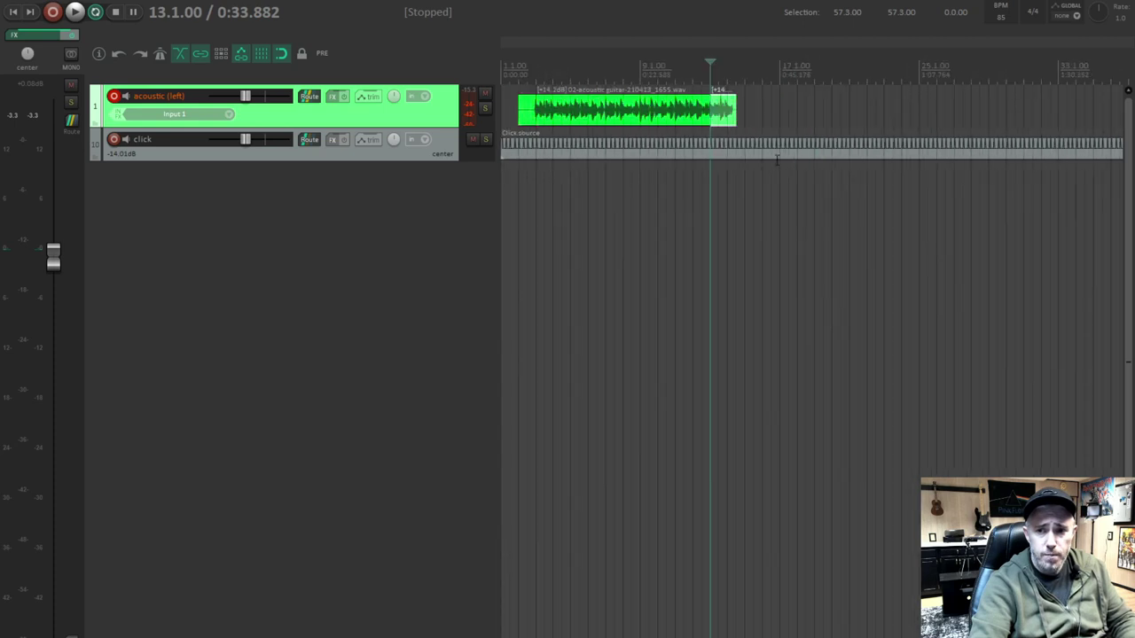
{"action": "left_click", "coordinate": [720, 118]}
{"action": "key", "text": "Delete"}
- Copy the trimmed acoustic guitar item and paste it at 13.1.00, directly after the original
{"action": "left_click", "coordinate": [581, 119]}
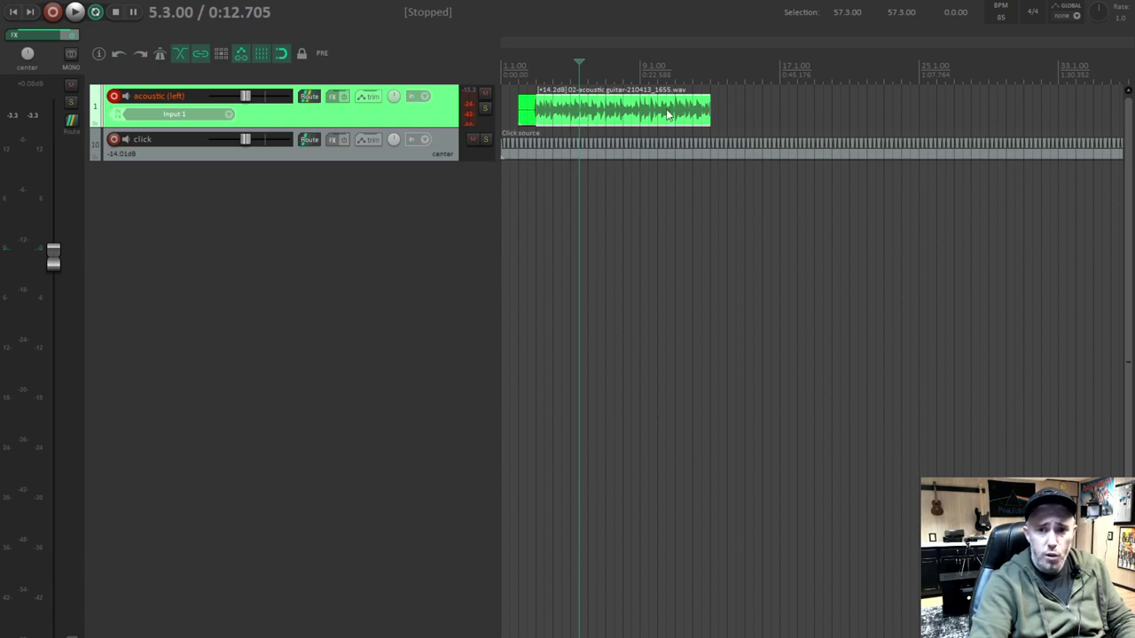
{"action": "left_click", "coordinate": [711, 109]}
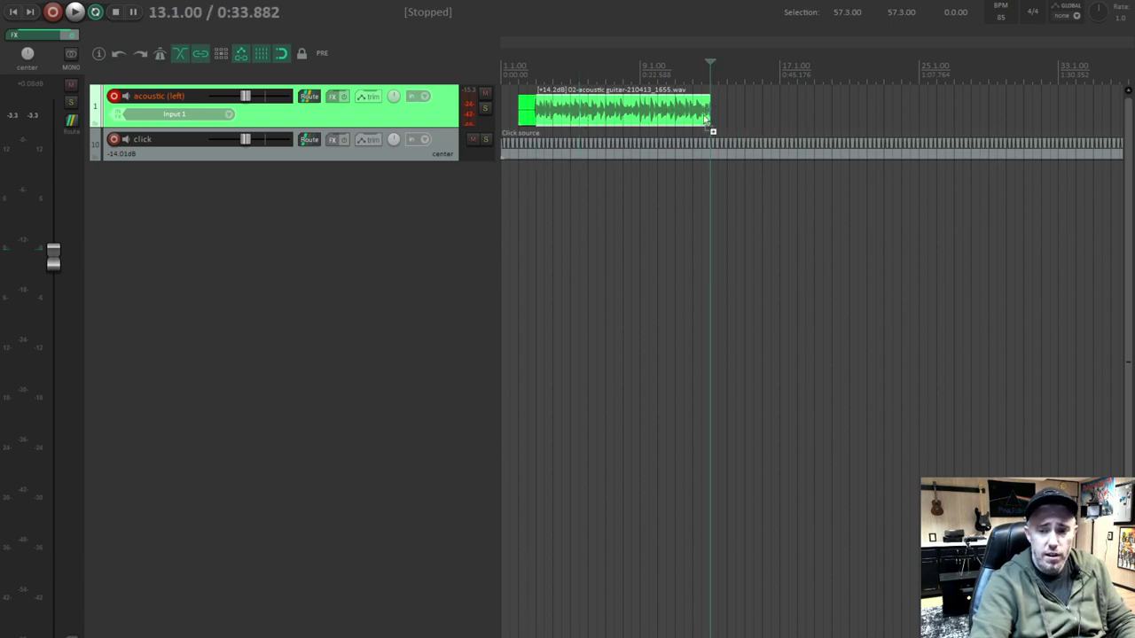
{"action": "key", "text": "ctrl+v"}
- Play across the join between the two guitar items from 11.3.00, and stop playback
{"action": "left_click", "coordinate": [688, 113]}
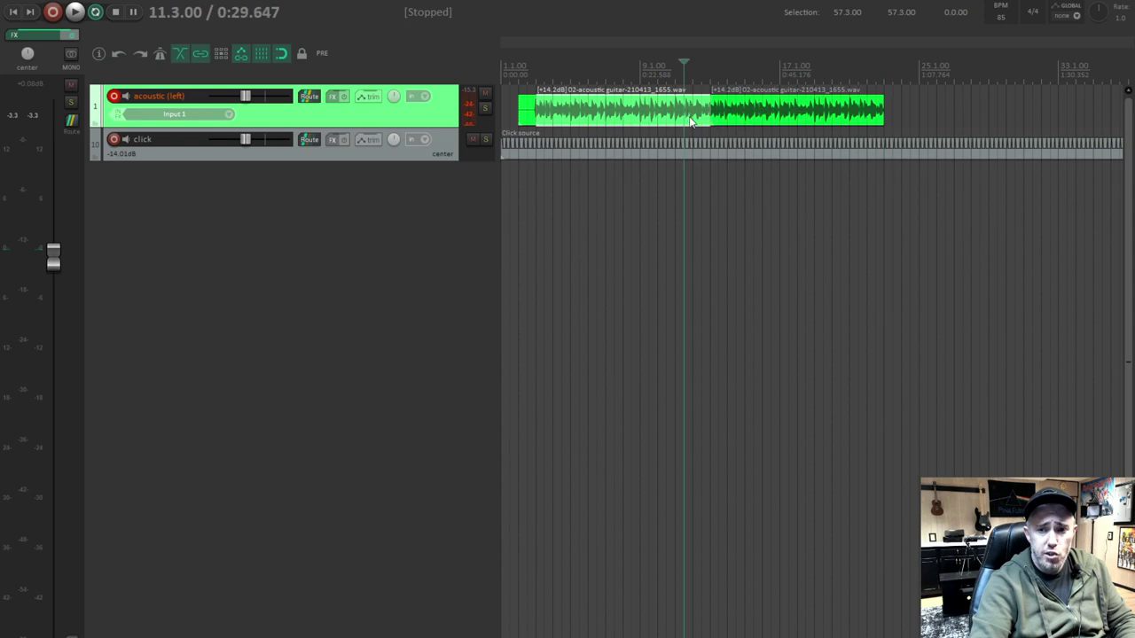
{"action": "scroll", "coordinate": [691, 115], "scroll_direction": "up", "scroll_amount": 3}
{"action": "key", "text": "space"}
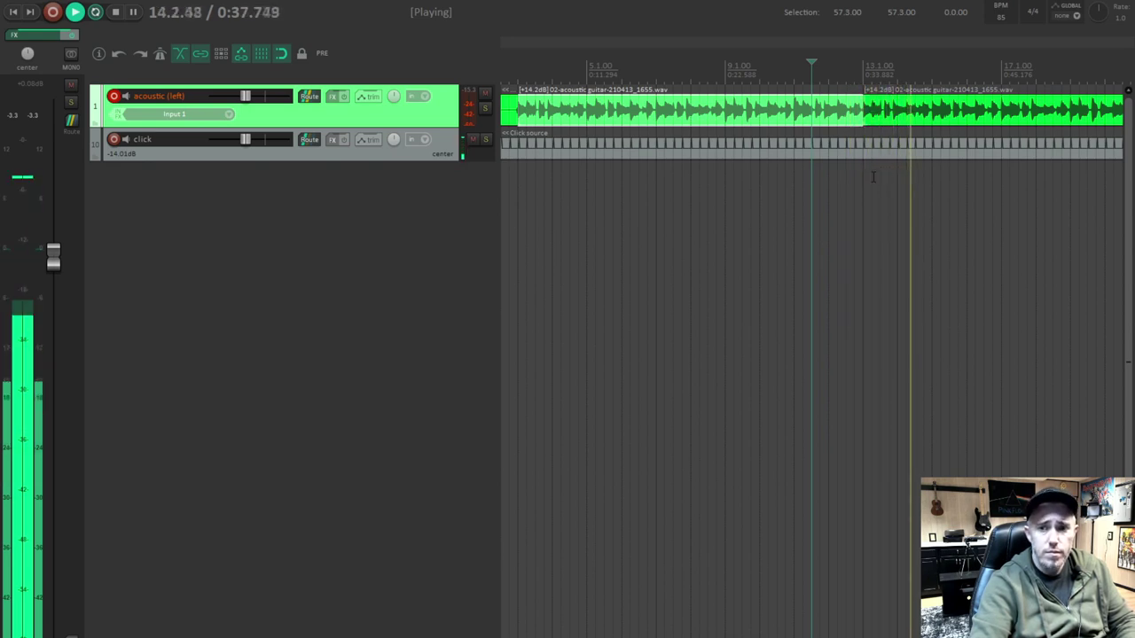
{"action": "key", "text": "space"}
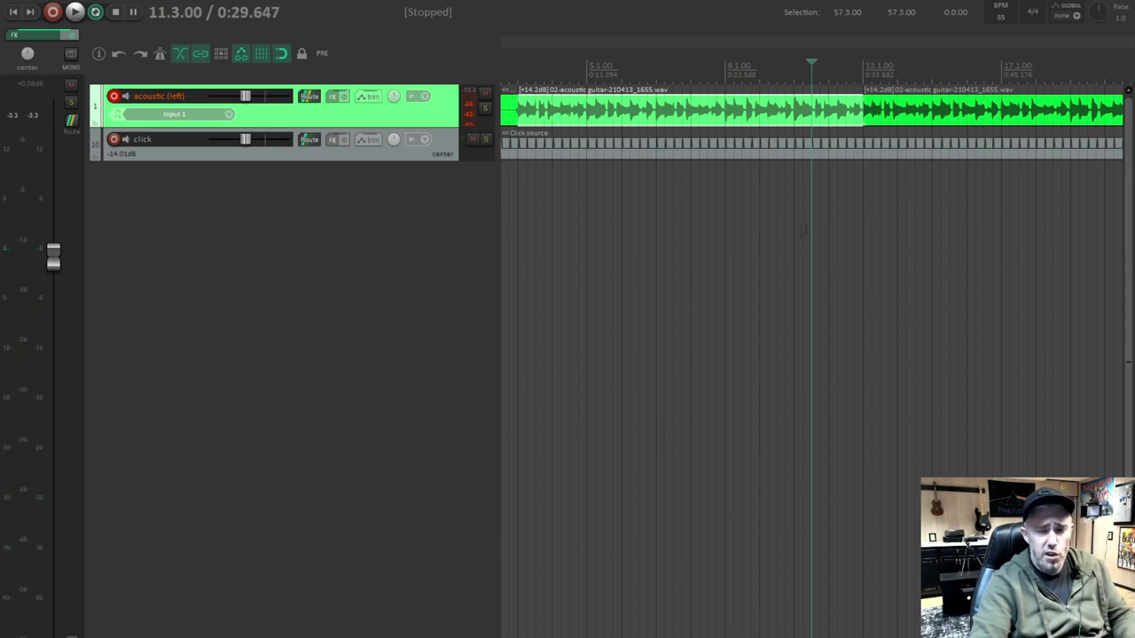
- Duplicate the second acoustic guitar item eight times in a row to extend the track to 103.1.00
{"action": "scroll", "coordinate": [813, 224], "scroll_direction": "down", "scroll_amount": 3}
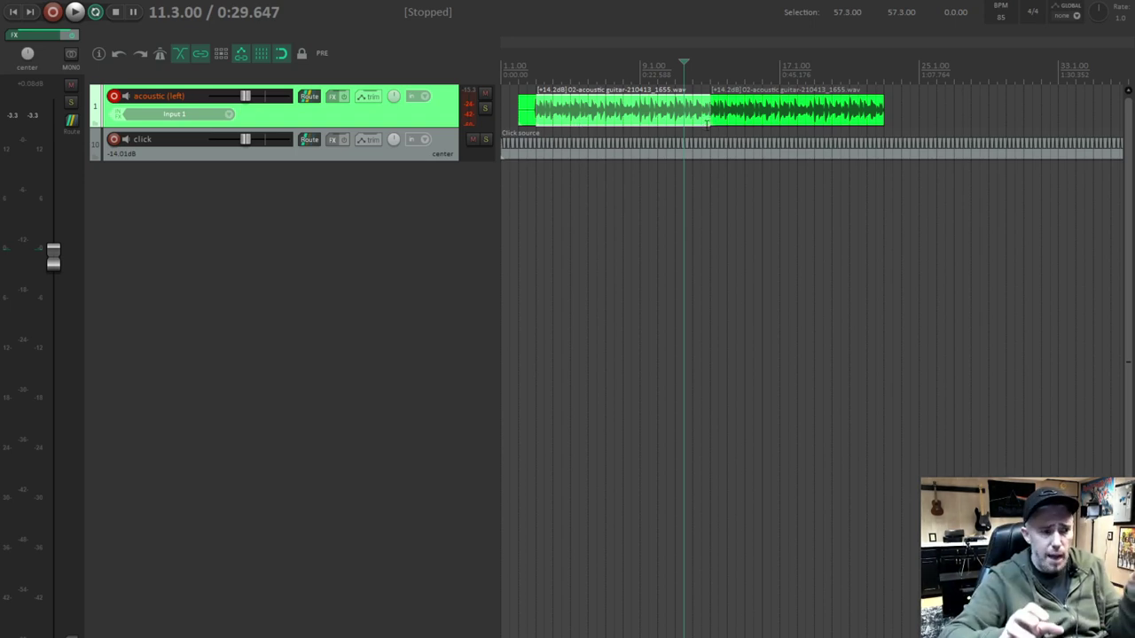
{"action": "left_click", "coordinate": [749, 114]}
{"action": "scroll", "coordinate": [748, 133], "scroll_direction": "down", "scroll_amount": 3}
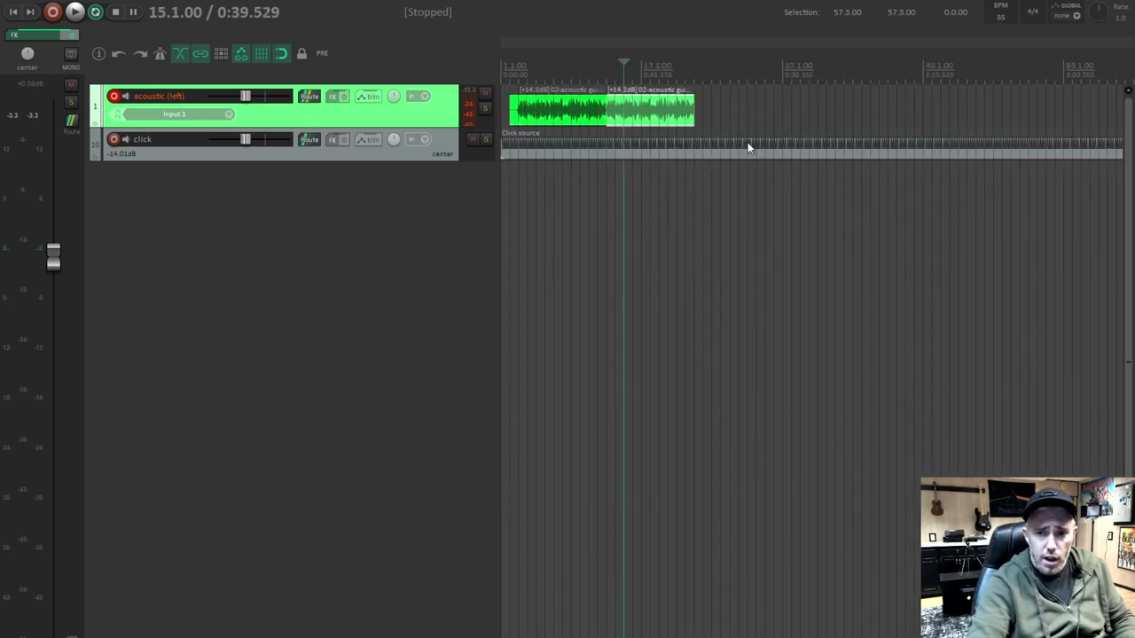
{"action": "left_click", "coordinate": [692, 112]}
{"action": "scroll", "coordinate": [700, 149], "scroll_direction": "down", "scroll_amount": 3}
{"action": "key", "text": "ctrl+d"}
{"action": "key", "text": "ctrl+d"}
{"action": "key", "text": "ctrl+d"}
{"action": "key", "text": "ctrl+d"}
{"action": "key", "text": "ctrl+d"}
{"action": "key", "text": "ctrl+d"}
{"action": "key", "text": "ctrl+d"}
{"action": "key", "text": "ctrl+d"}
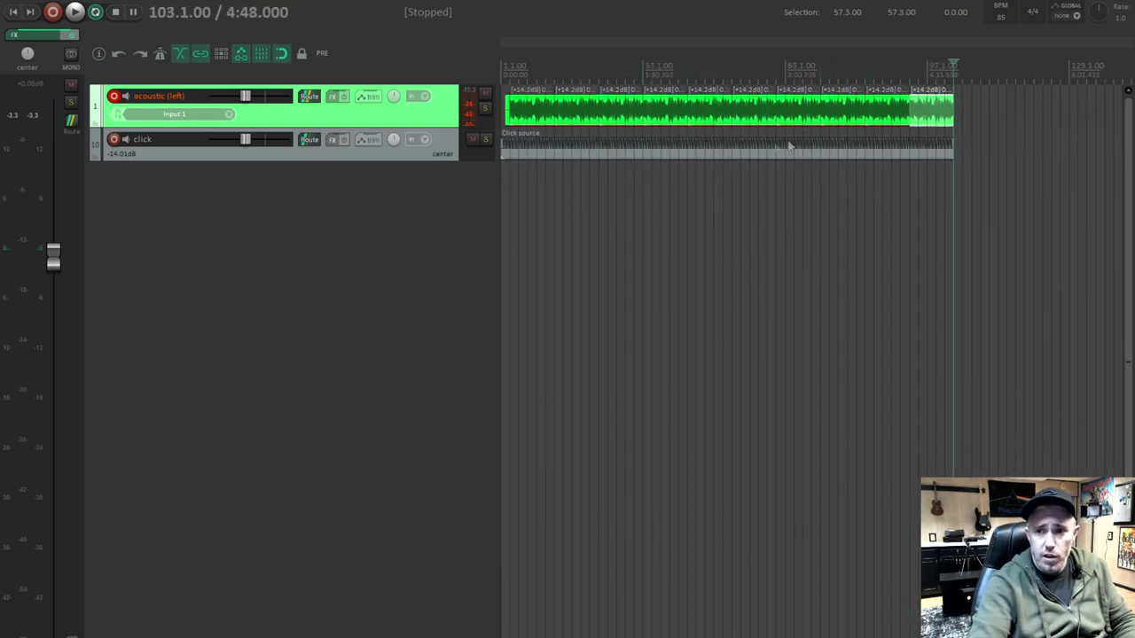
{"action": "scroll", "coordinate": [687, 139], "scroll_direction": "down", "scroll_amount": 3}
- Return to the project start, and select the guitar item that begins at 3.1.00 with the edit cursor there
{"action": "left_click", "coordinate": [13, 11]}
{"action": "scroll", "coordinate": [597, 160], "scroll_direction": "up", "scroll_amount": 9}
{"action": "scroll", "coordinate": [597, 163], "scroll_direction": "down", "scroll_amount": 3}
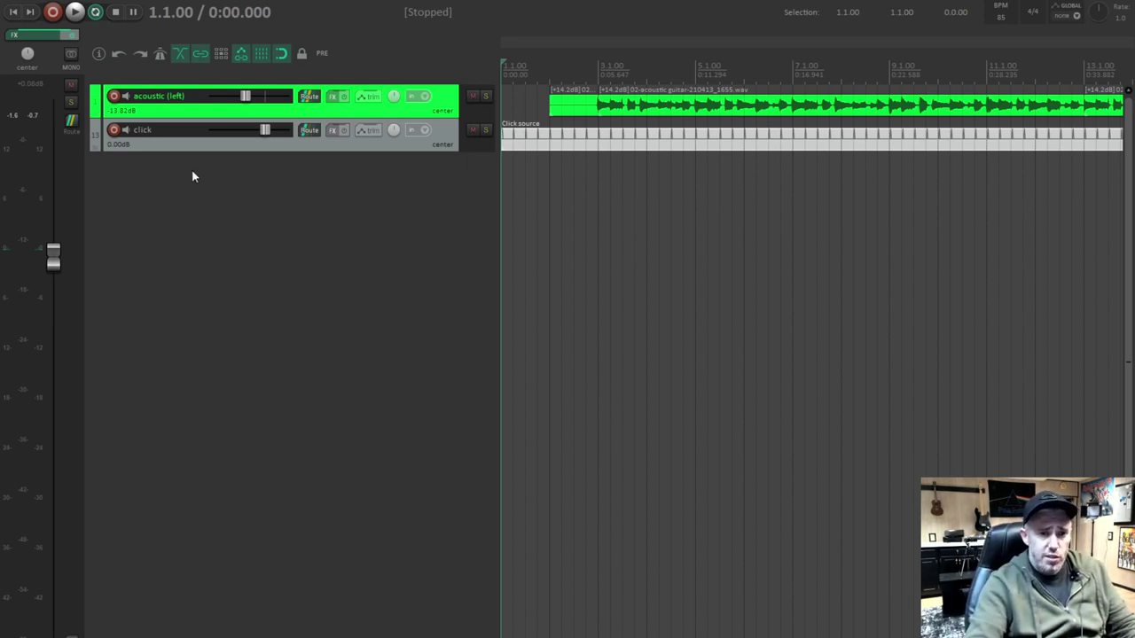
{"action": "scroll", "coordinate": [596, 143], "scroll_direction": "down", "scroll_amount": 3}
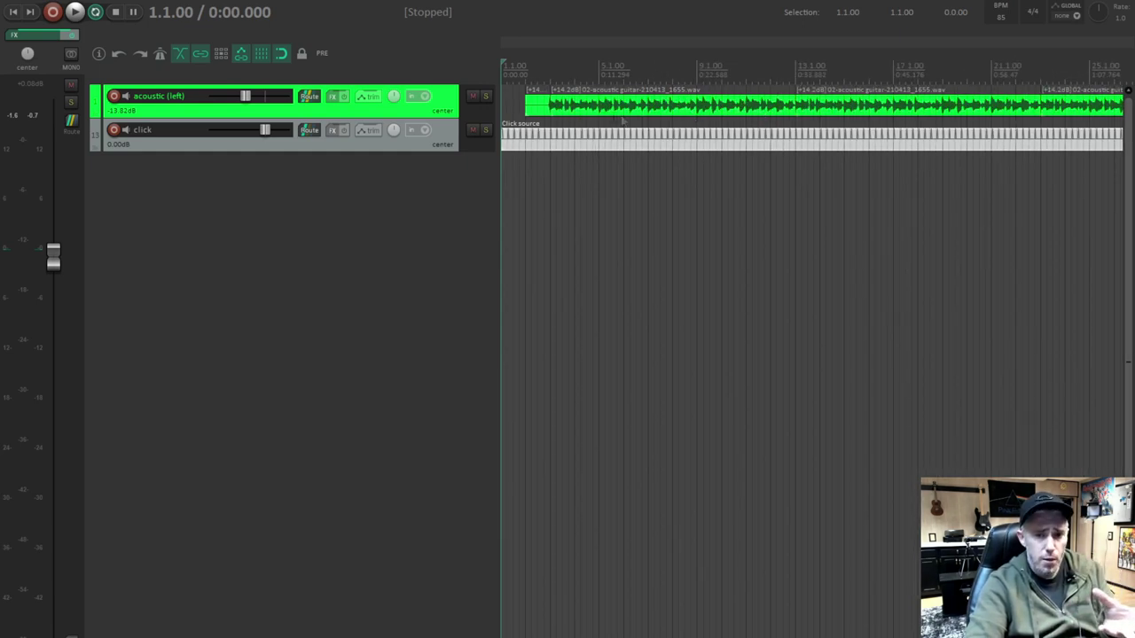
{"action": "left_click", "coordinate": [551, 104]}
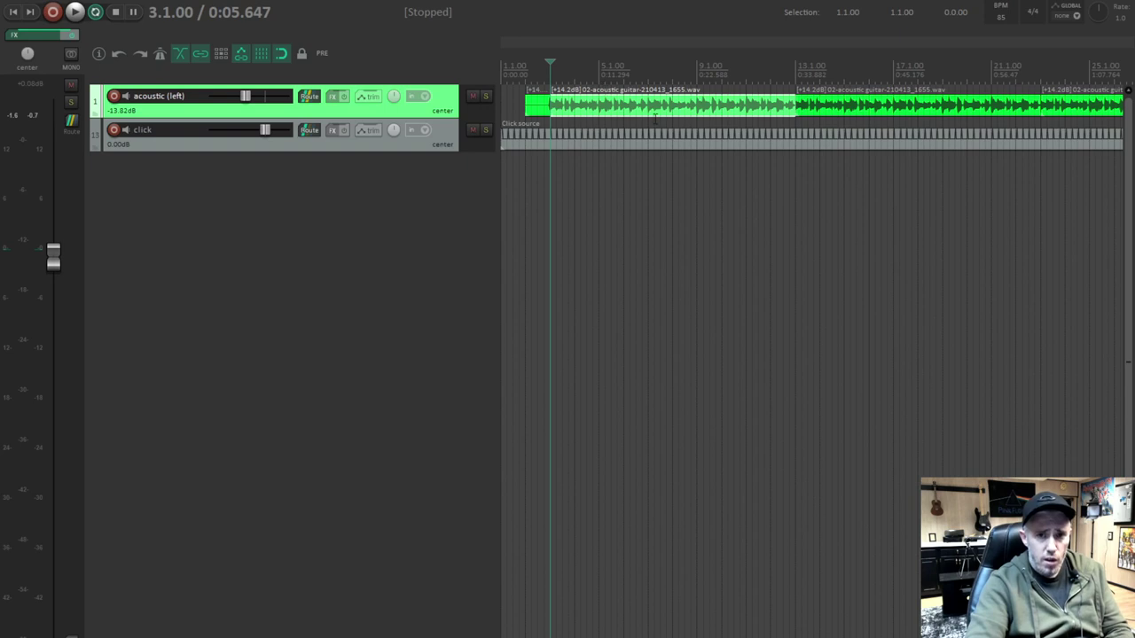
- Delete the click track from the project
{"action": "left_click", "coordinate": [446, 143]}
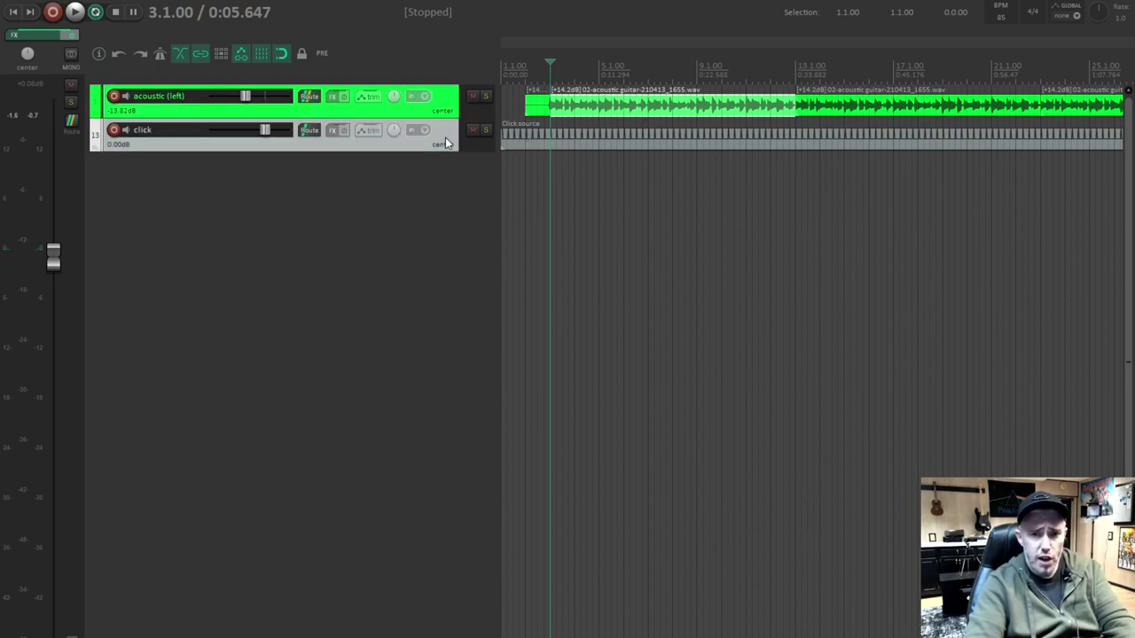
{"action": "key", "text": "Delete"}
{"action": "left_click", "coordinate": [544, 370]}
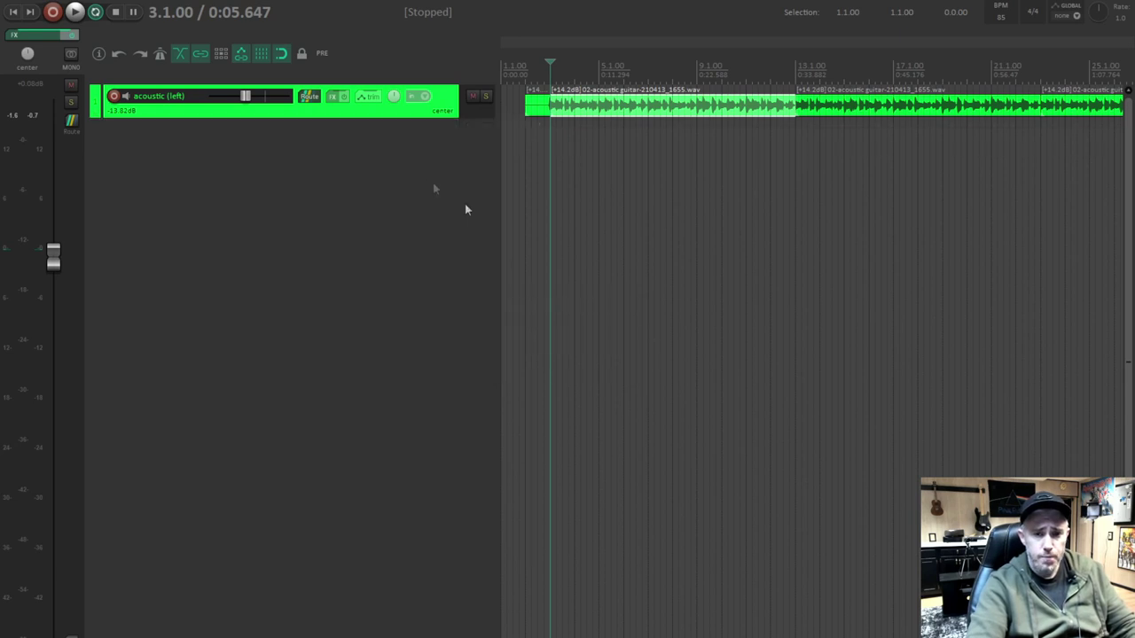
- Add a new track below the acoustic (left) track and name it Keys
{"action": "double_click", "coordinate": [325, 132]}
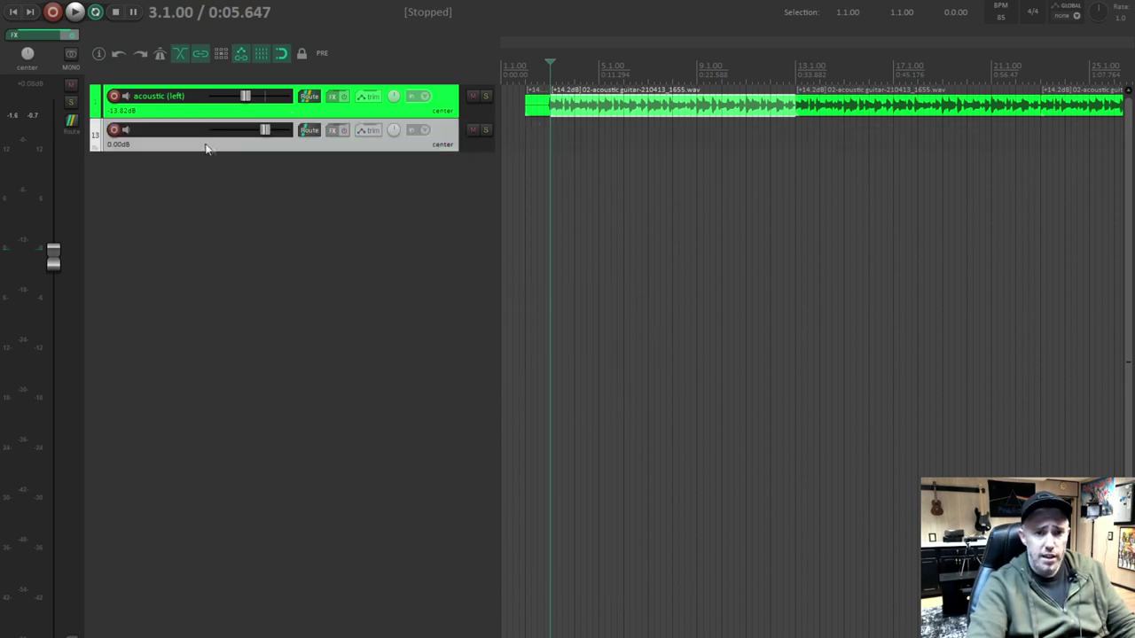
{"action": "double_click", "coordinate": [167, 133]}
{"action": "type", "text": "Keys"}
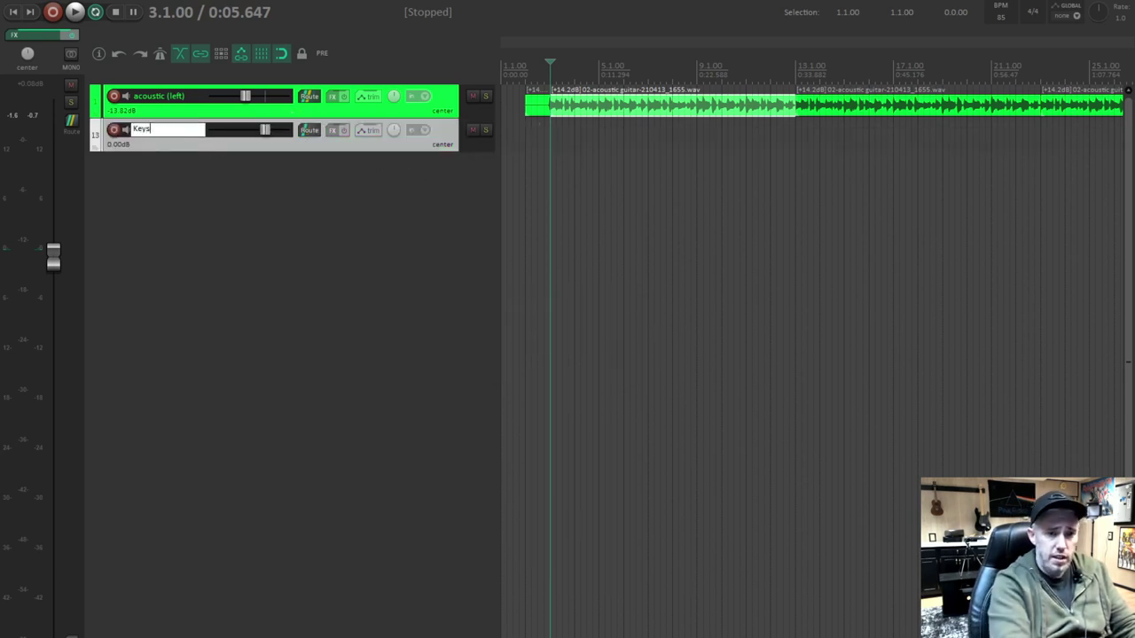
{"action": "key", "text": "Return"}
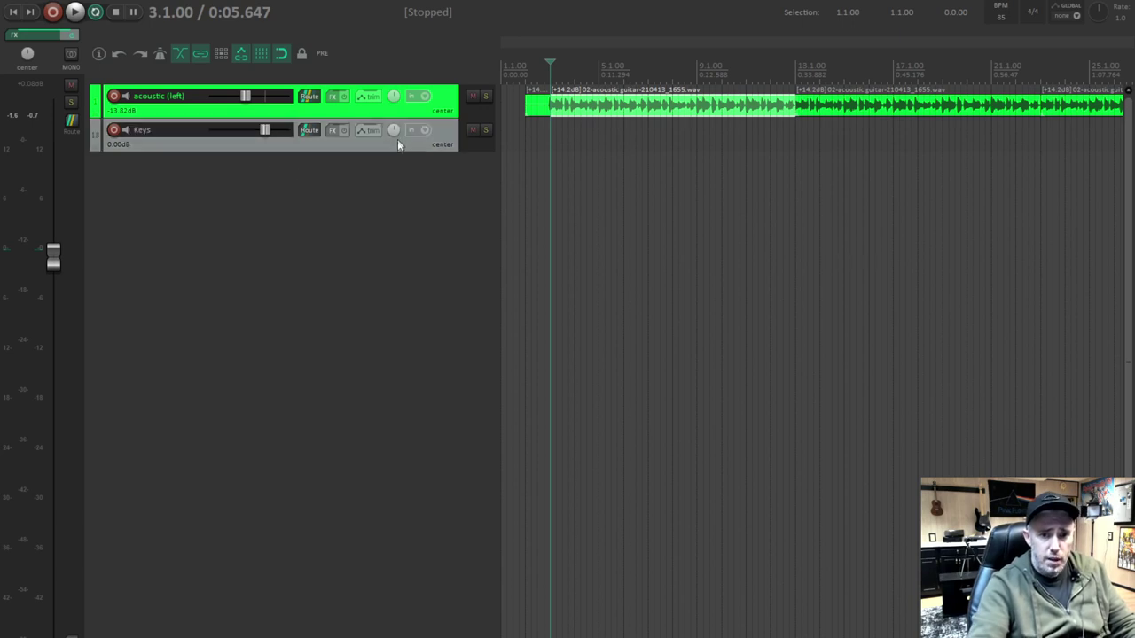
- Set the Keys track to a custom cyan color with red 0, green 255 and blue 255
{"action": "right_click", "coordinate": [398, 147]}
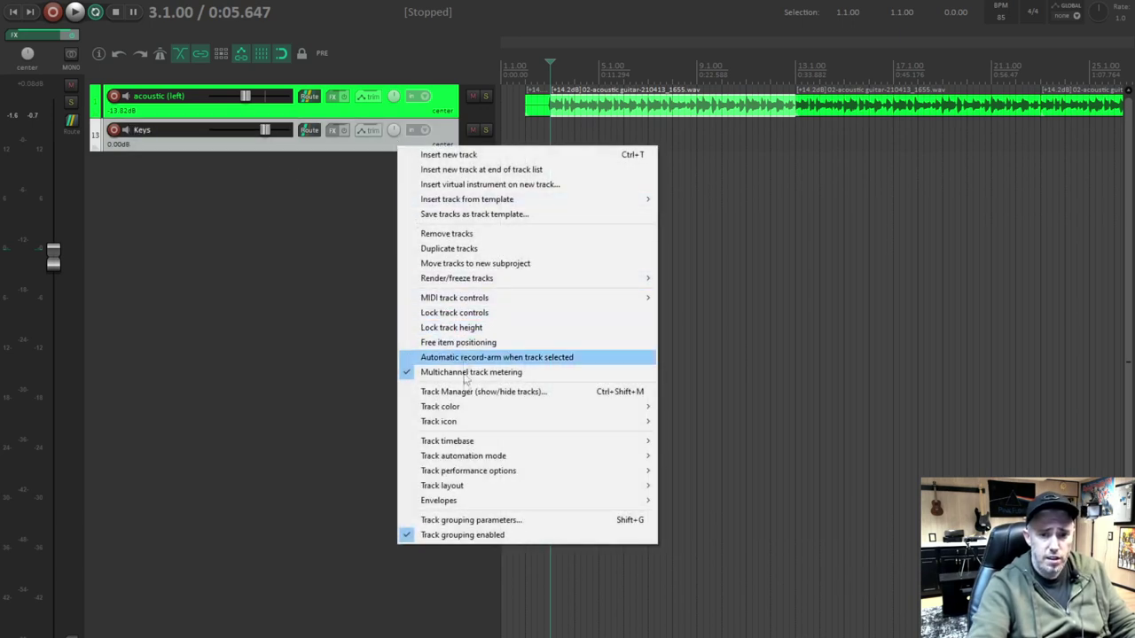
{"action": "mouse_move", "coordinate": [470, 407]}
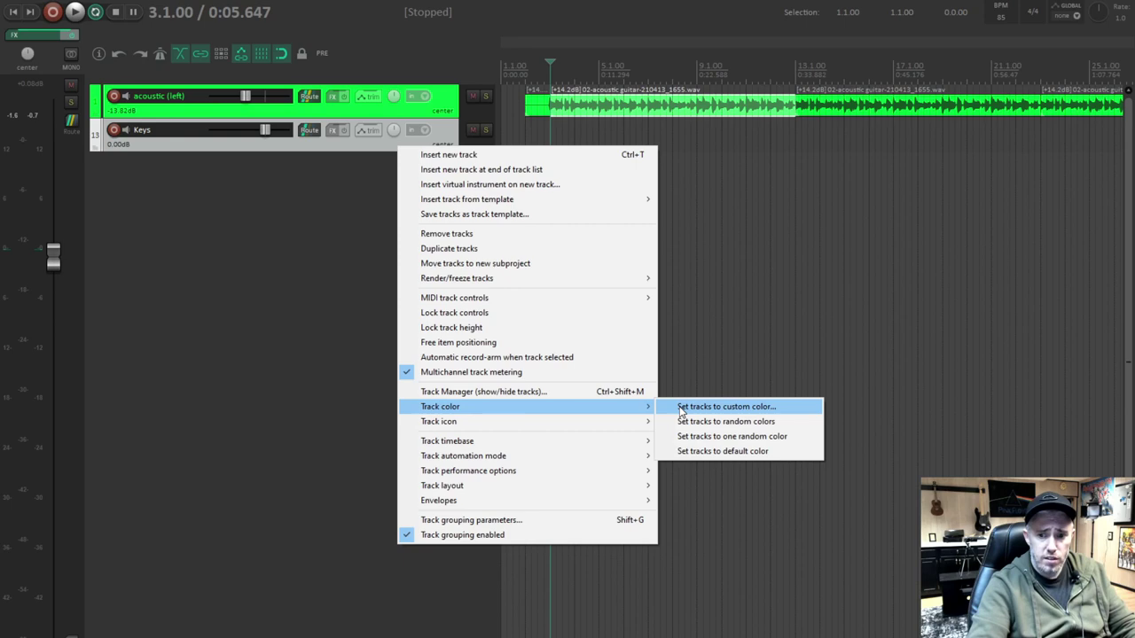
{"action": "left_click", "coordinate": [679, 407]}
{"action": "left_click", "coordinate": [256, 380]}
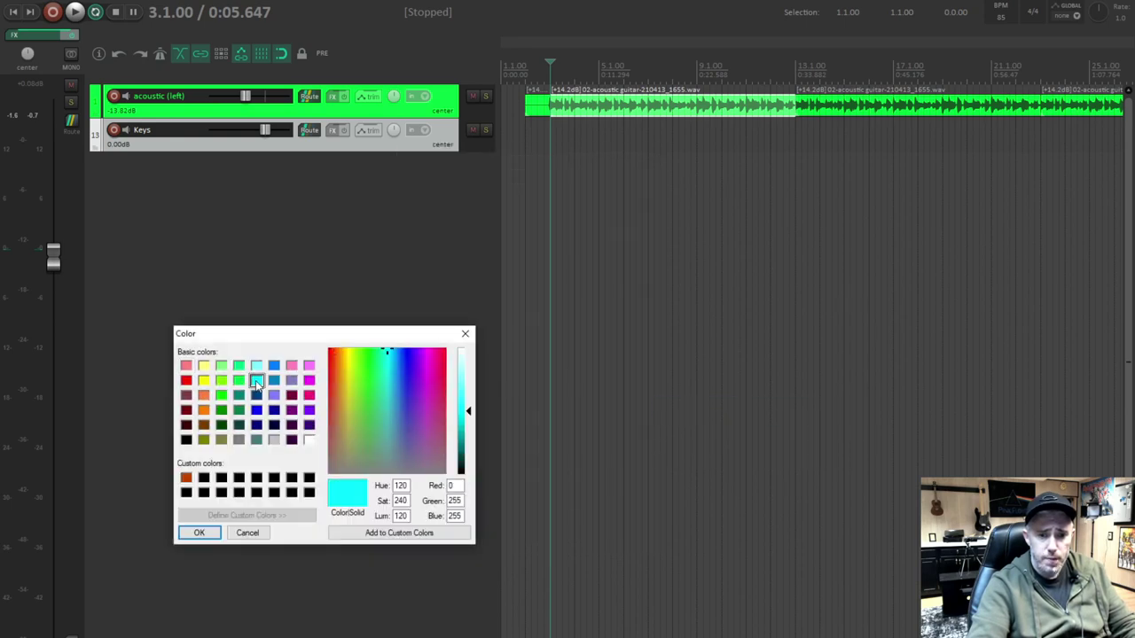
{"action": "left_click", "coordinate": [201, 533]}
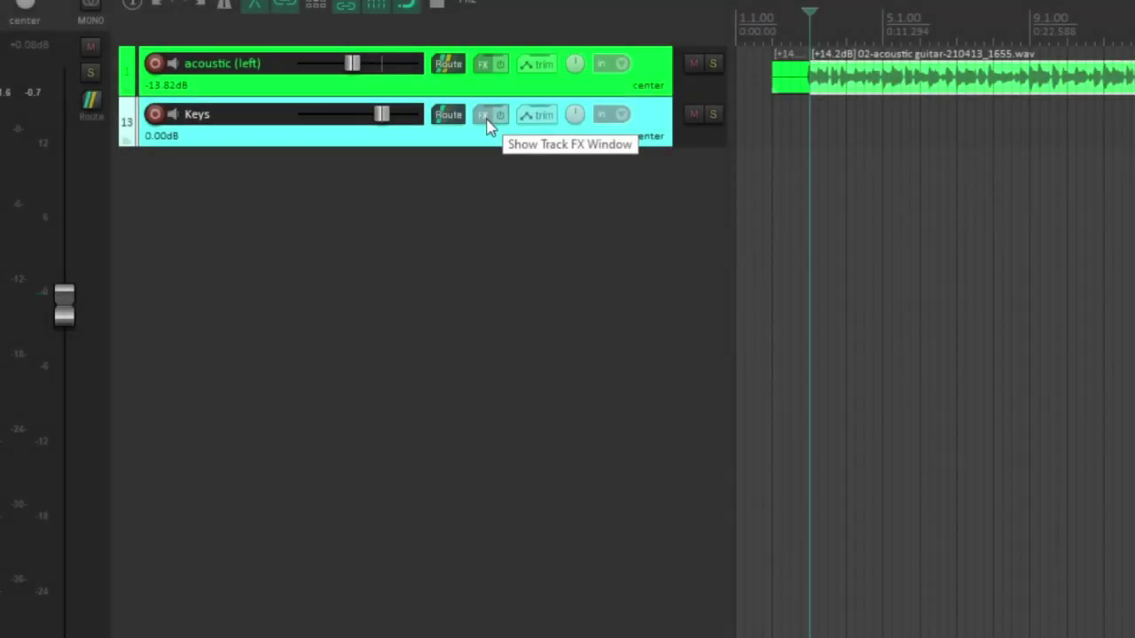
- Add the VSTi EZkeys (Toontrack) instrument to the Keys track and position its window below the tracks
{"action": "left_click", "coordinate": [487, 121]}
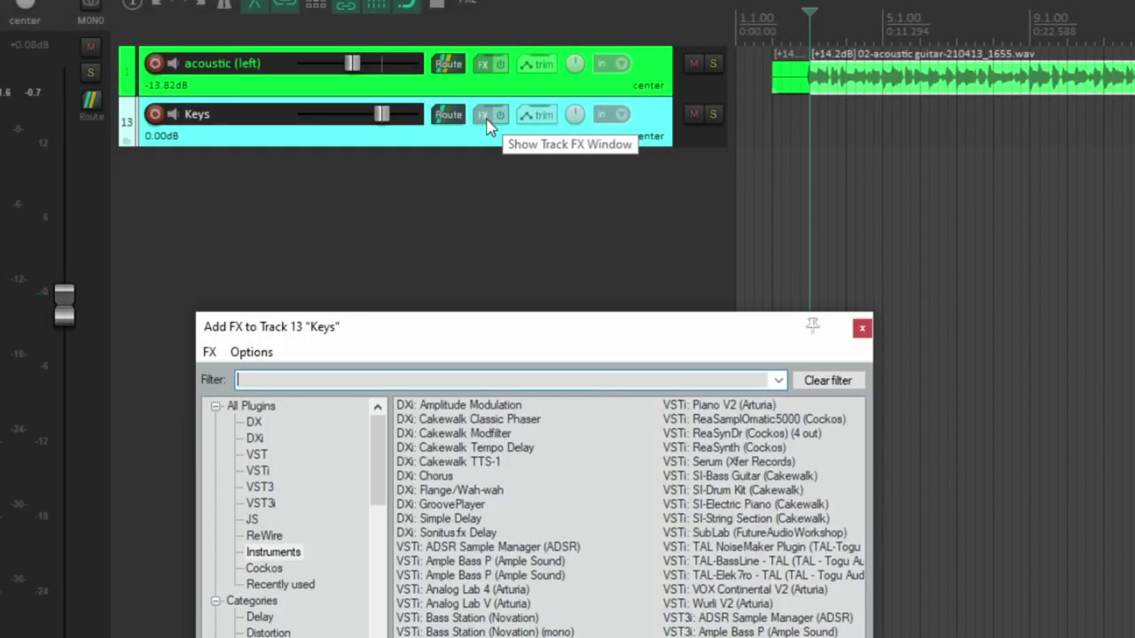
{"action": "left_click", "coordinate": [274, 554]}
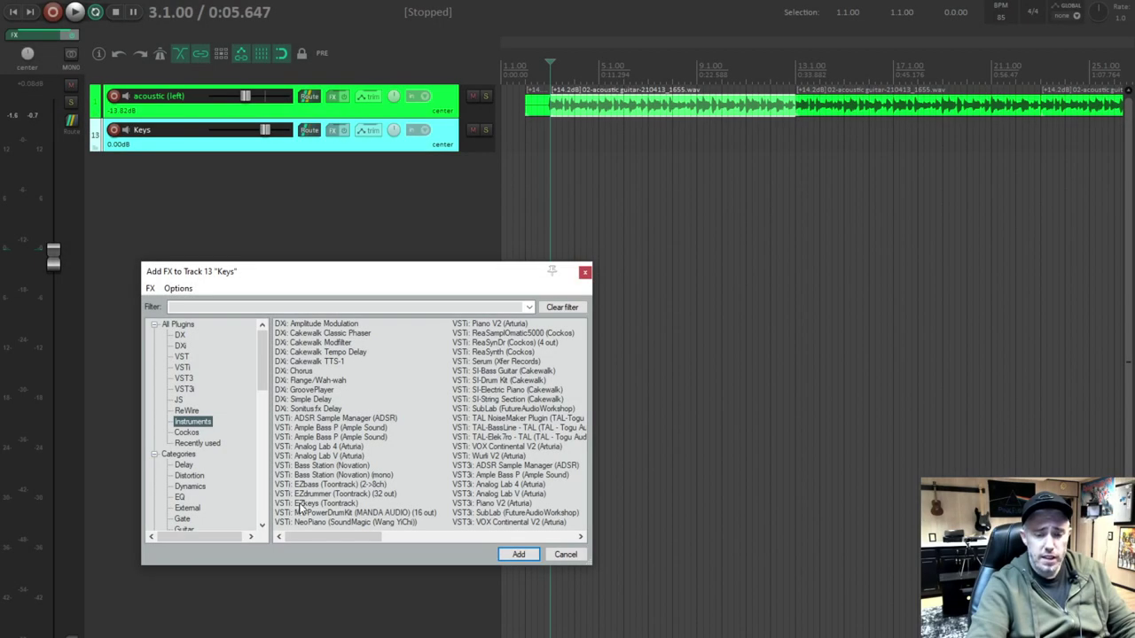
{"action": "double_click", "coordinate": [315, 504]}
{"action": "left_click_drag", "start_coordinate": [397, 25], "coordinate": [417, 186]}
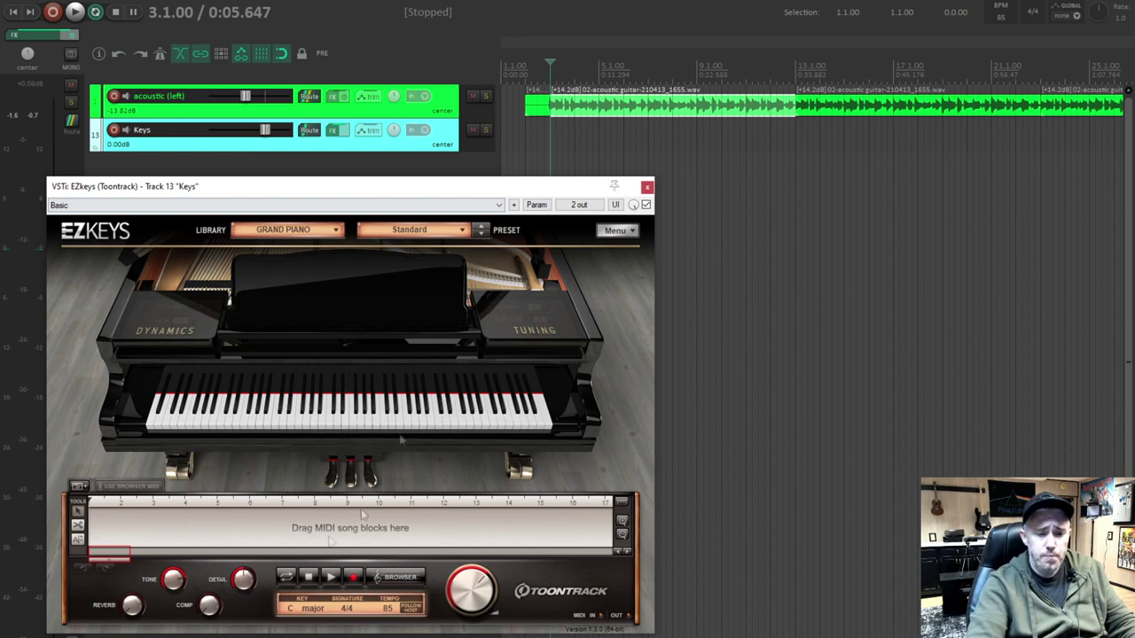
{"action": "left_click_drag", "start_coordinate": [267, 197], "coordinate": [294, 203]}
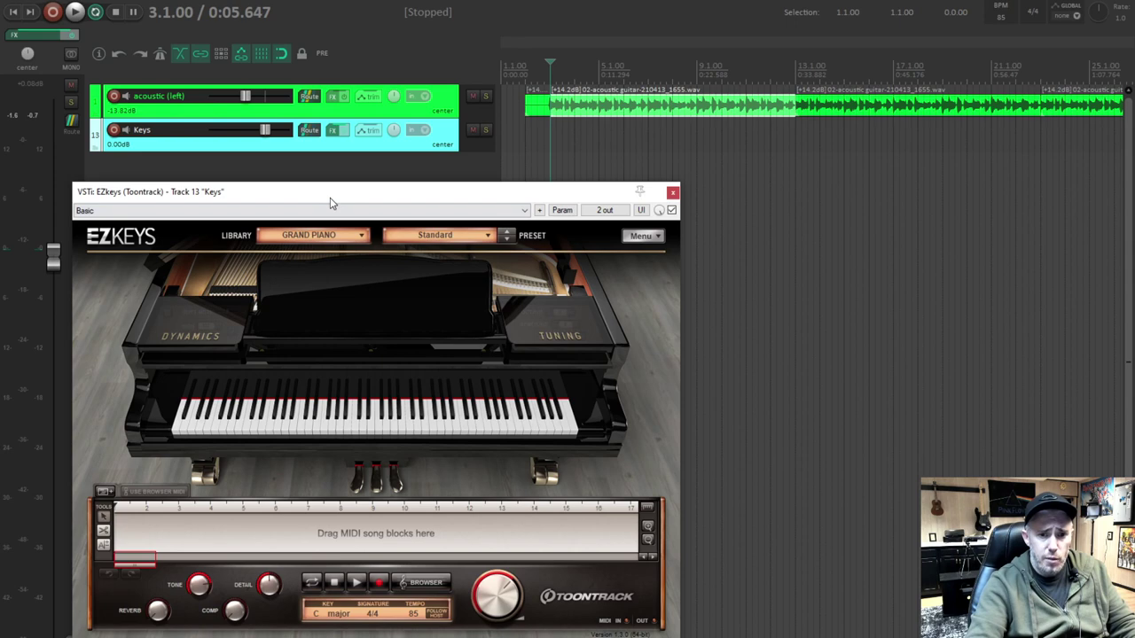
{"action": "left_click_drag", "start_coordinate": [332, 198], "coordinate": [349, 233]}
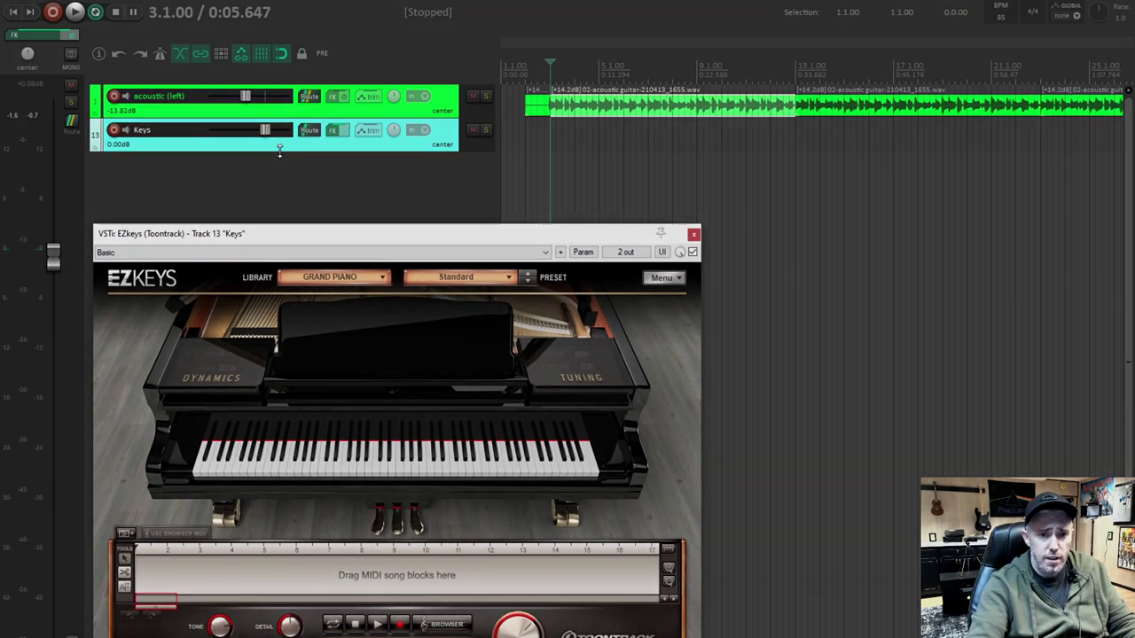
- Set the Keys track's MIDI input to KeyLab mkII 88, All Channels, and briefly arm the track to test the keyboard
{"action": "left_click_drag", "start_coordinate": [279, 151], "coordinate": [284, 184]}
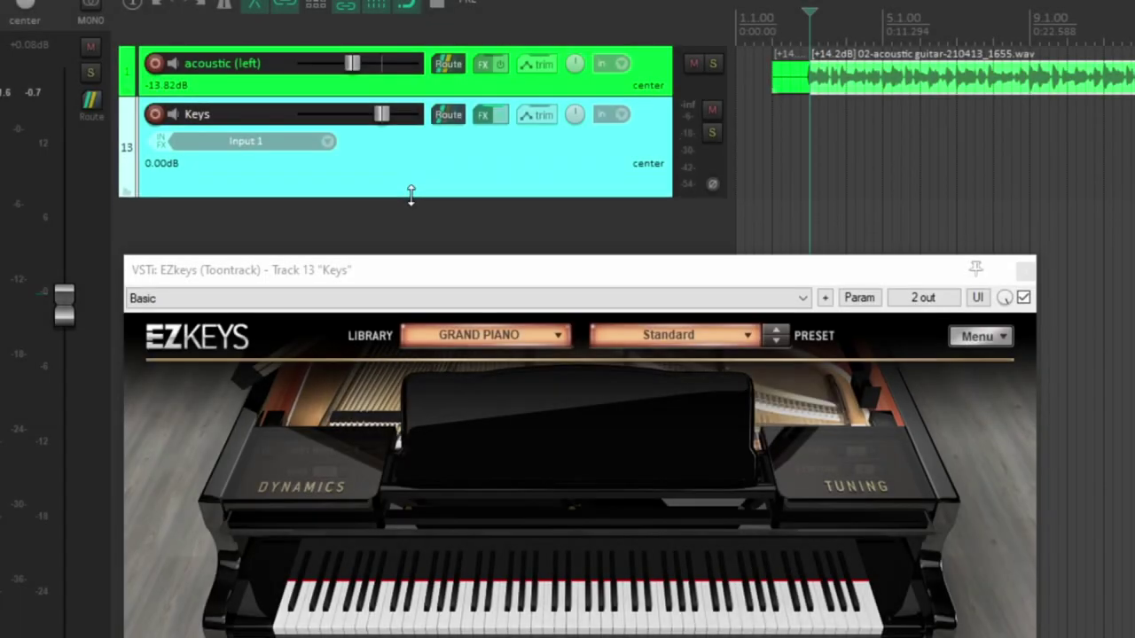
{"action": "left_click", "coordinate": [326, 151]}
{"action": "mouse_move", "coordinate": [332, 155]}
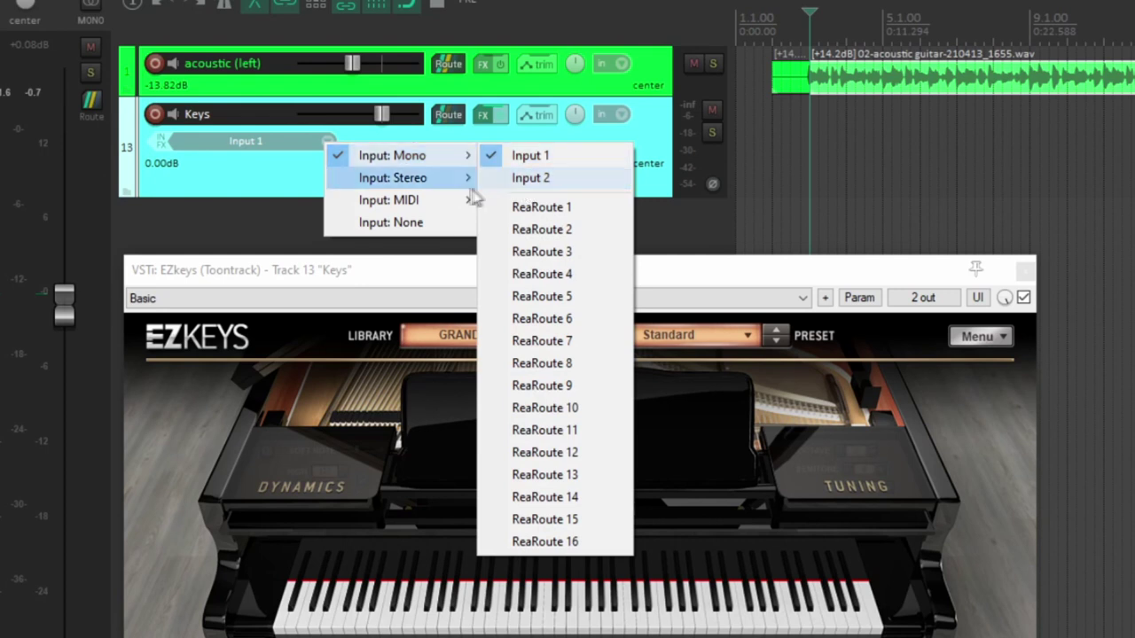
{"action": "mouse_move", "coordinate": [400, 182]}
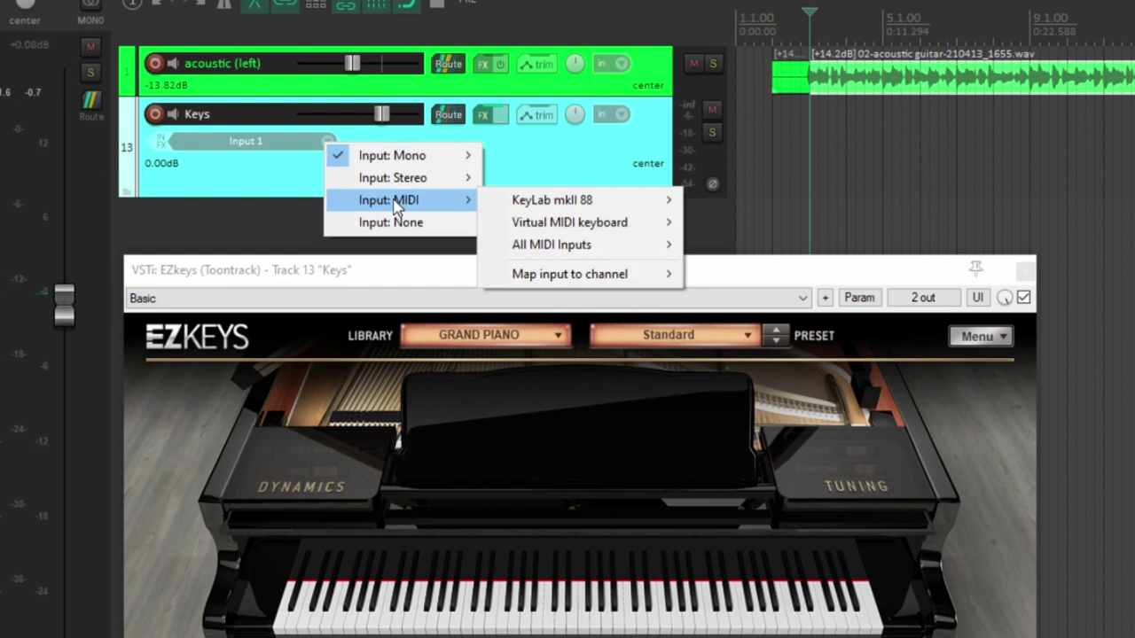
{"action": "mouse_move", "coordinate": [548, 206]}
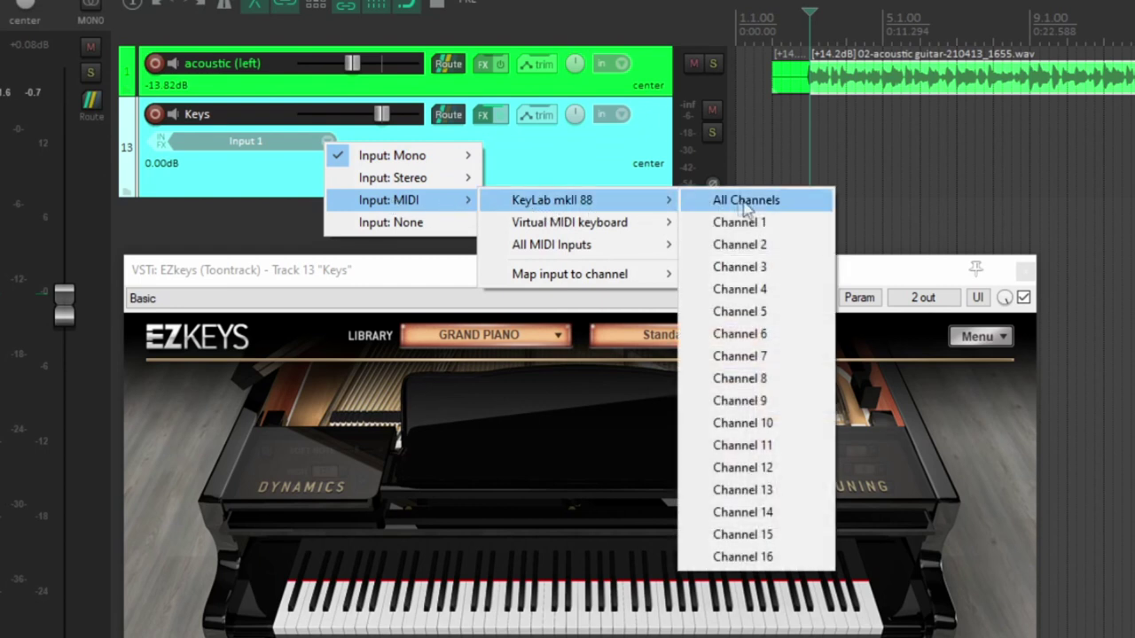
{"action": "left_click", "coordinate": [745, 200]}
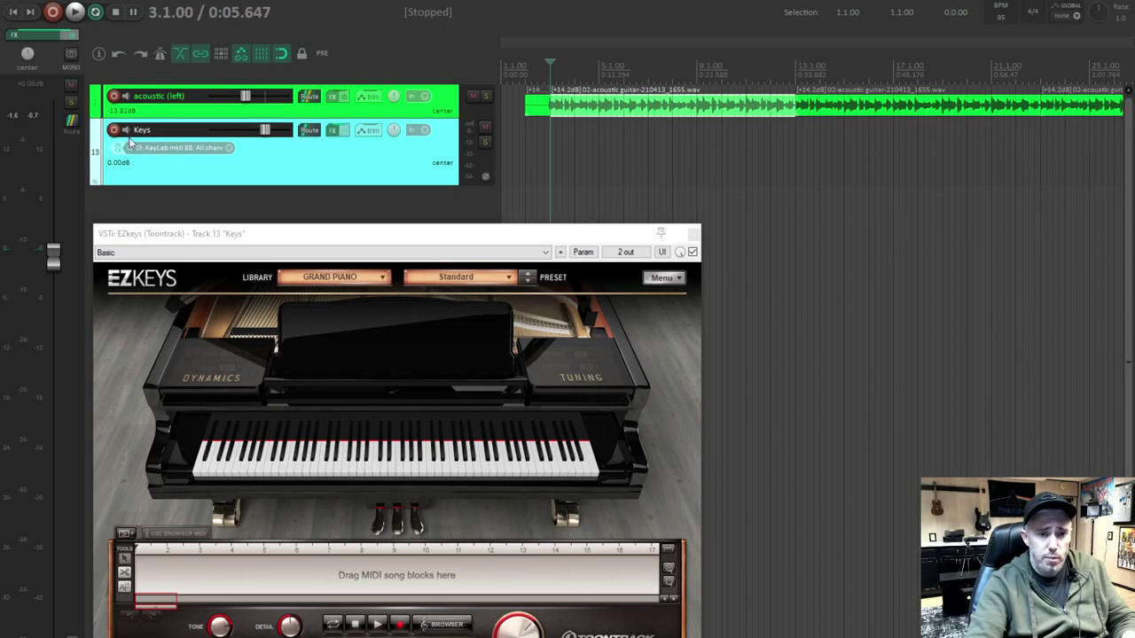
{"action": "left_click", "coordinate": [113, 130]}
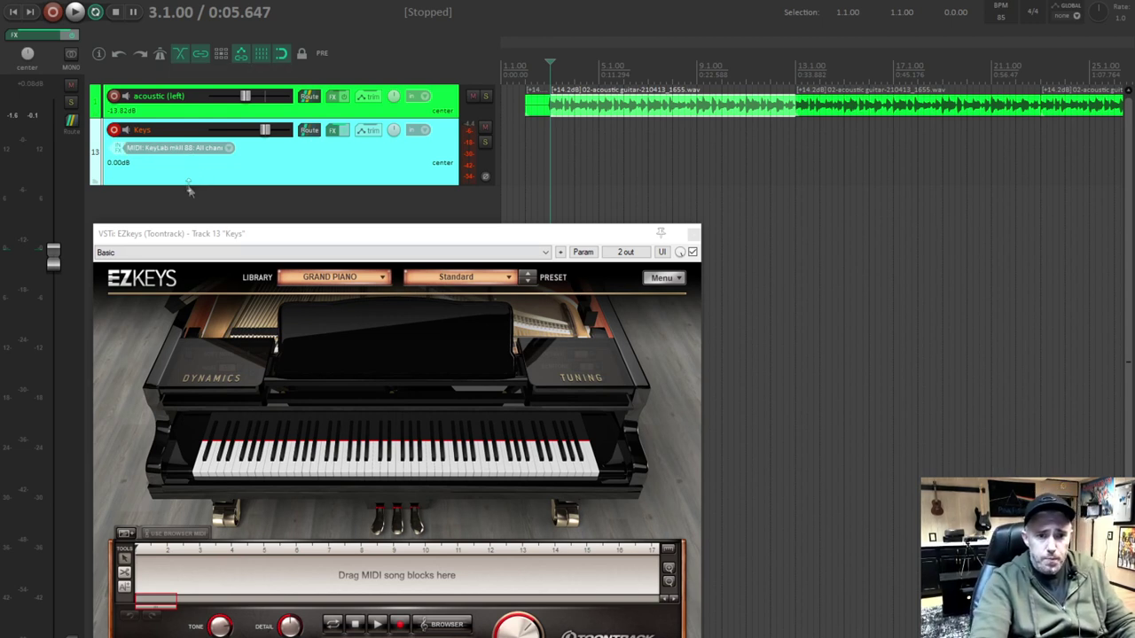
{"action": "left_click", "coordinate": [114, 131]}
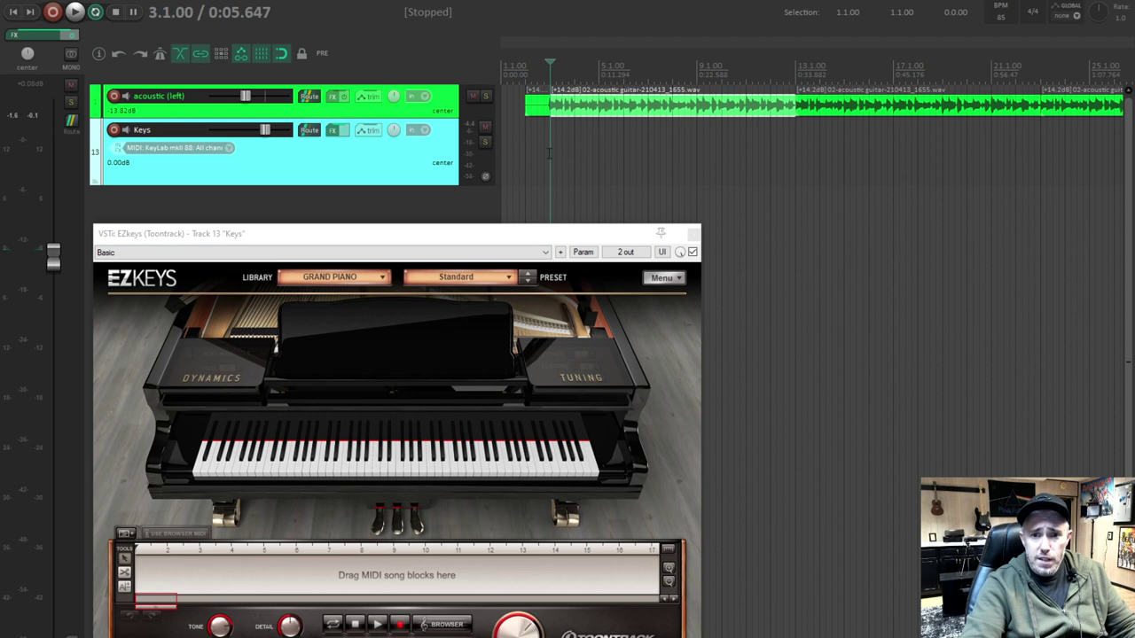
- Play back the acoustic guitar from bar 3 to hear the part the keys must follow
{"action": "scroll", "coordinate": [585, 137], "scroll_direction": "up", "scroll_amount": 2}
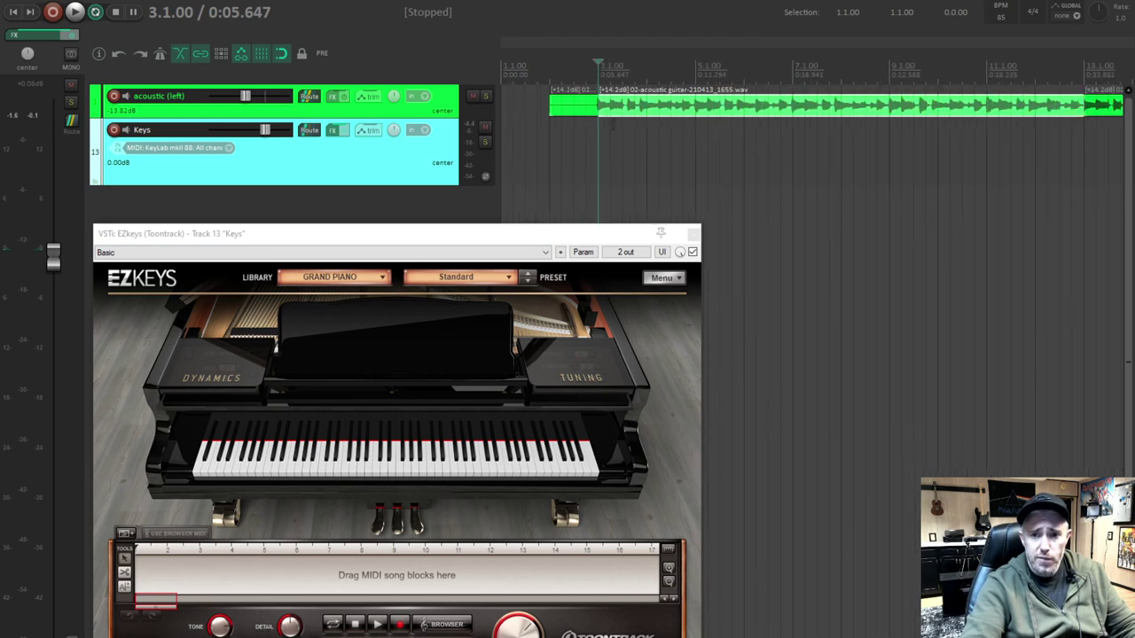
{"action": "scroll", "coordinate": [598, 142], "scroll_direction": "down", "scroll_amount": 2}
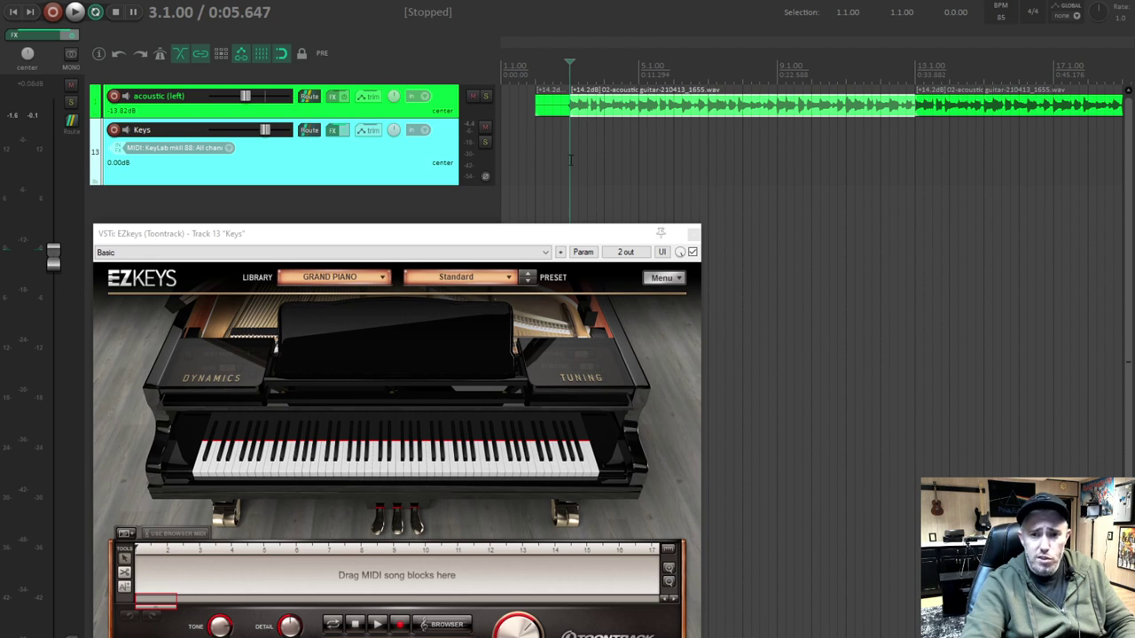
{"action": "key", "text": "space"}
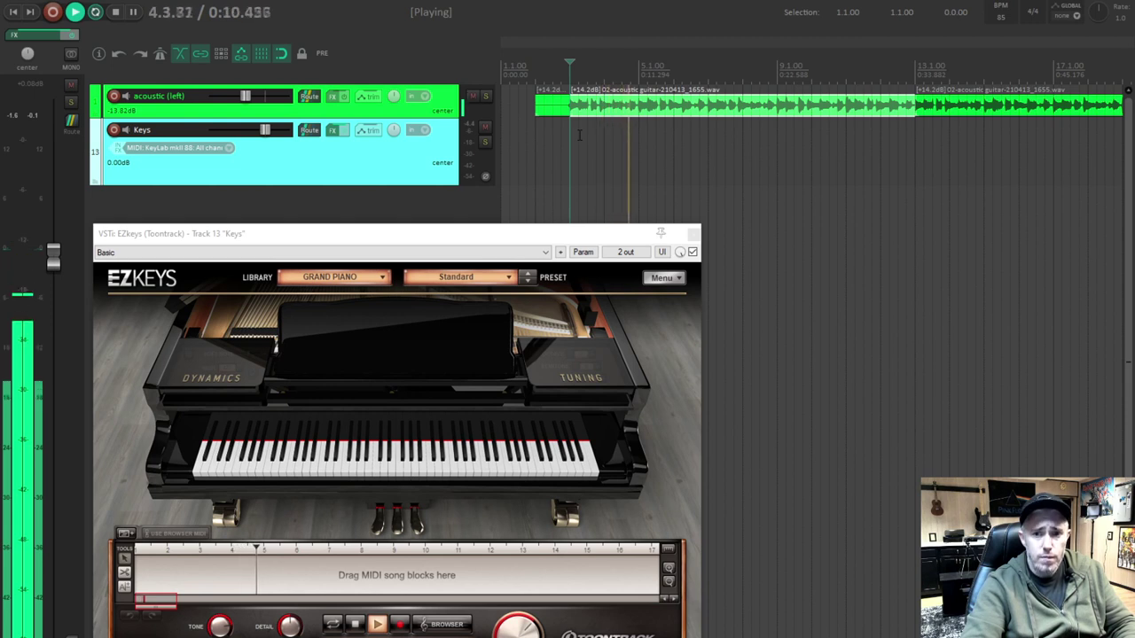
{"action": "key", "text": "space"}
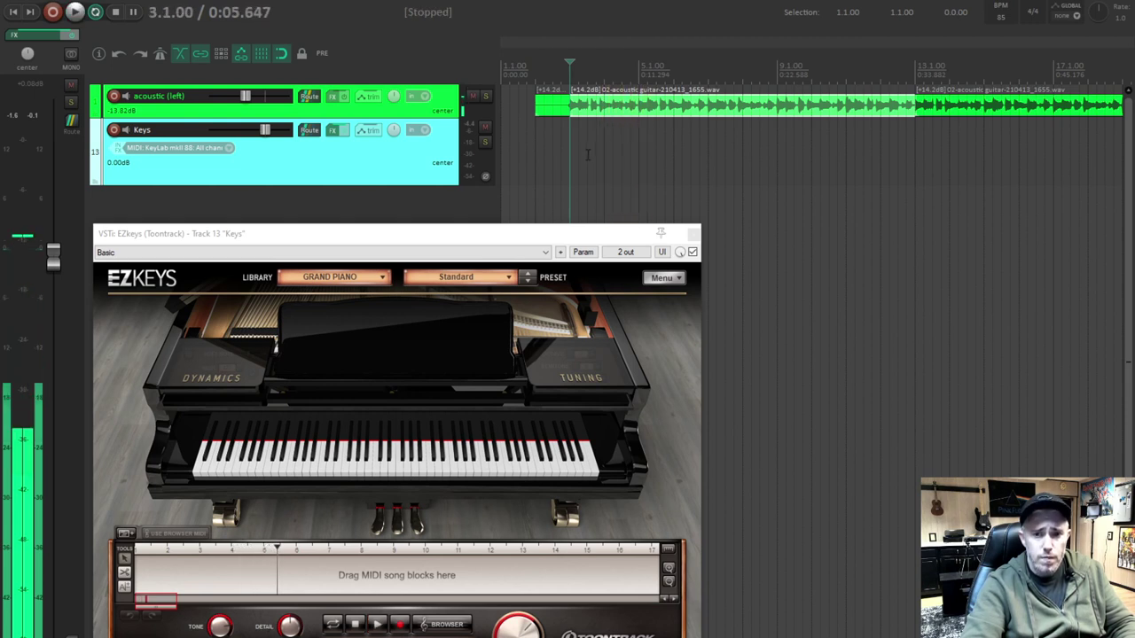
- Make a time selection from 3.1.00 to 5.1.00 over the guitar loop and keep repeat enabled
{"action": "left_click_drag", "start_coordinate": [578, 155], "coordinate": [639, 155]}
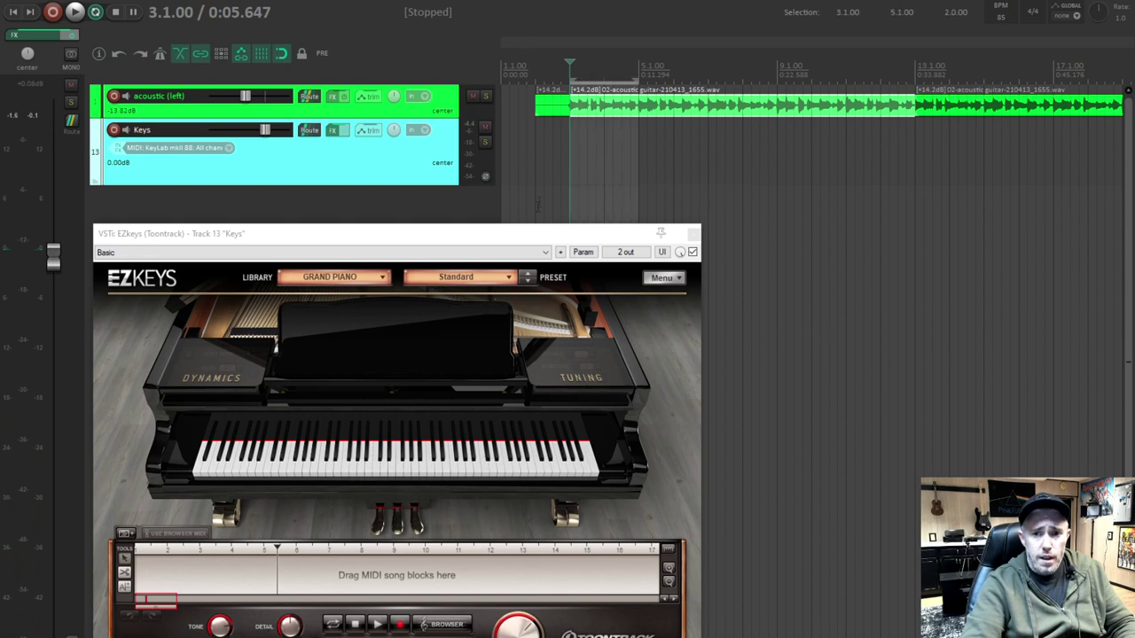
{"action": "left_click_drag", "start_coordinate": [532, 235], "coordinate": [638, 238]}
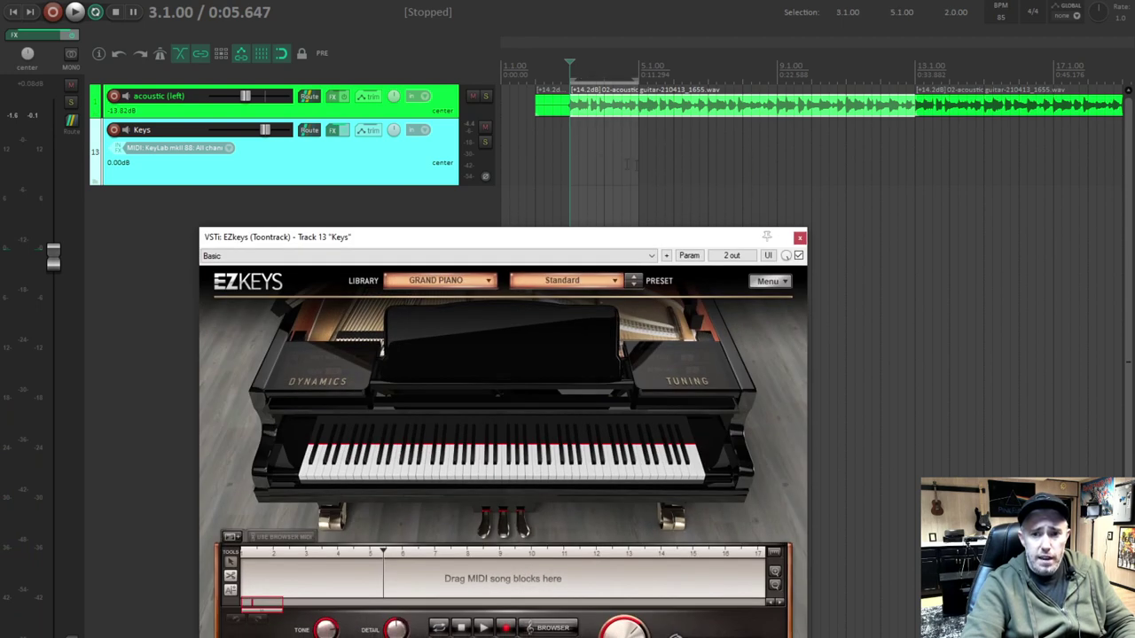
{"action": "left_click", "coordinate": [95, 13]}
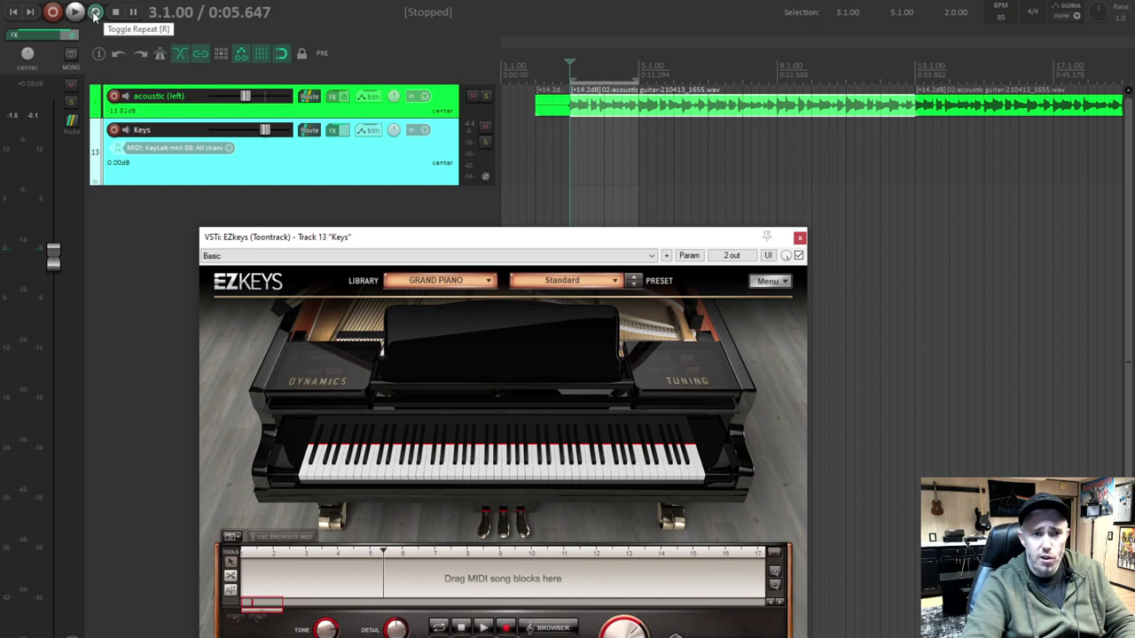
{"action": "left_click", "coordinate": [95, 15]}
{"action": "left_click", "coordinate": [95, 12]}
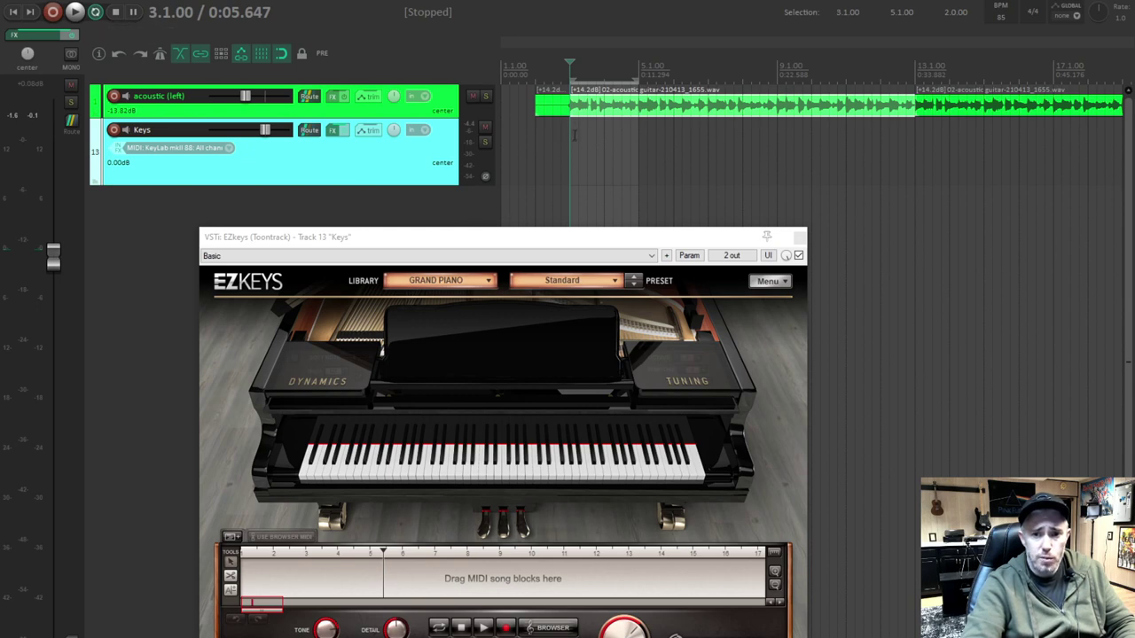
- Place the EZkeys playhead at bar 3 and insert three consecutive one-bar C chord blocks from there
{"action": "mouse_move", "coordinate": [562, 243]}
{"action": "left_mouse_down"}
{"action": "mouse_move", "coordinate": [572, 228]}
{"action": "mouse_move", "coordinate": [578, 242]}
{"action": "mouse_move", "coordinate": [568, 222]}
{"action": "left_mouse_up"}
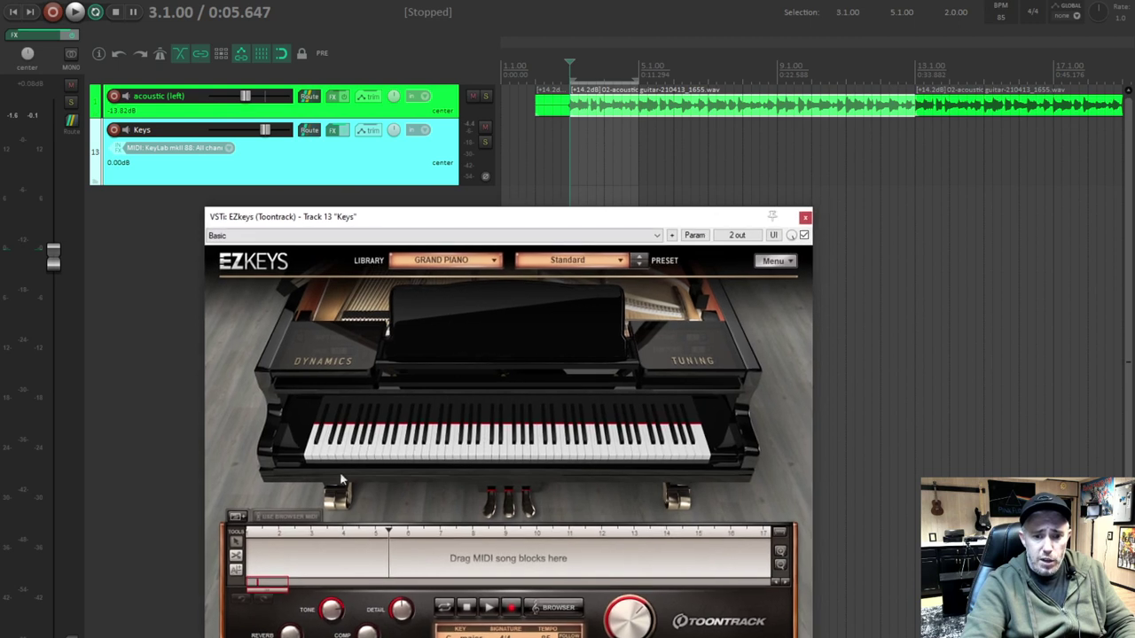
{"action": "left_click", "coordinate": [314, 540]}
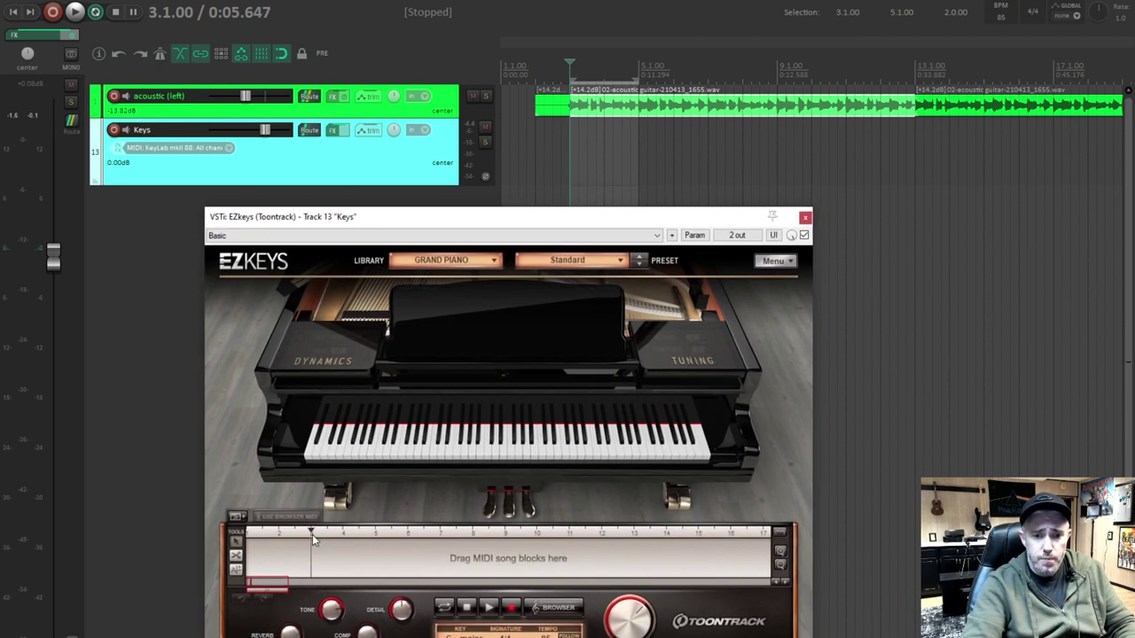
{"action": "scroll", "coordinate": [577, 120], "scroll_direction": "up", "scroll_amount": 3}
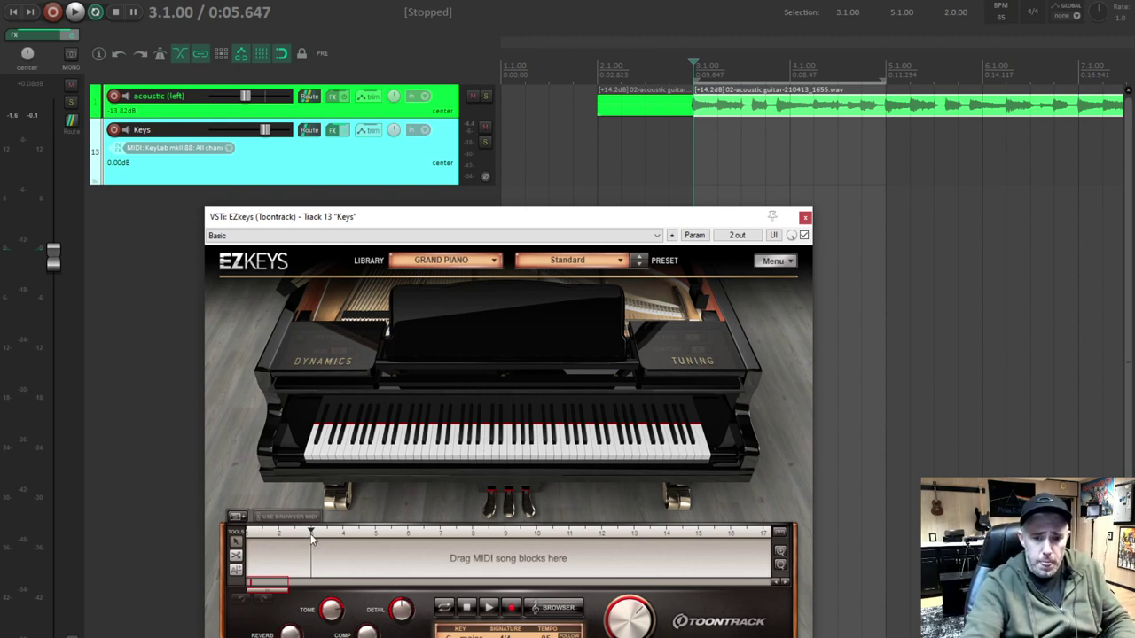
{"action": "left_click", "coordinate": [242, 520]}
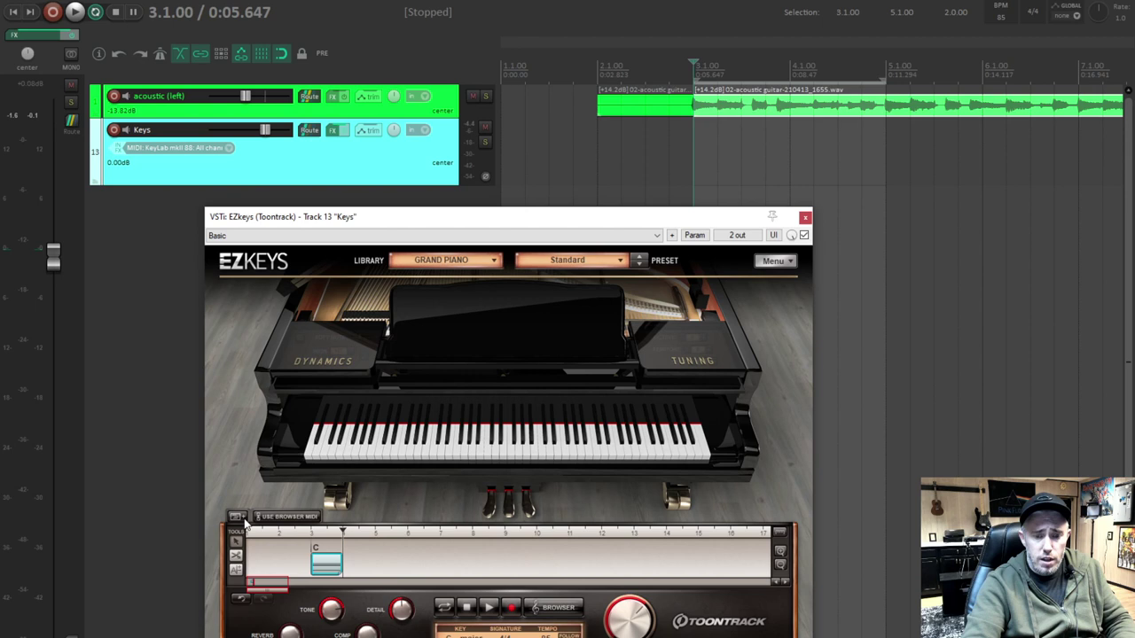
{"action": "left_click", "coordinate": [243, 519]}
{"action": "left_click", "coordinate": [244, 519]}
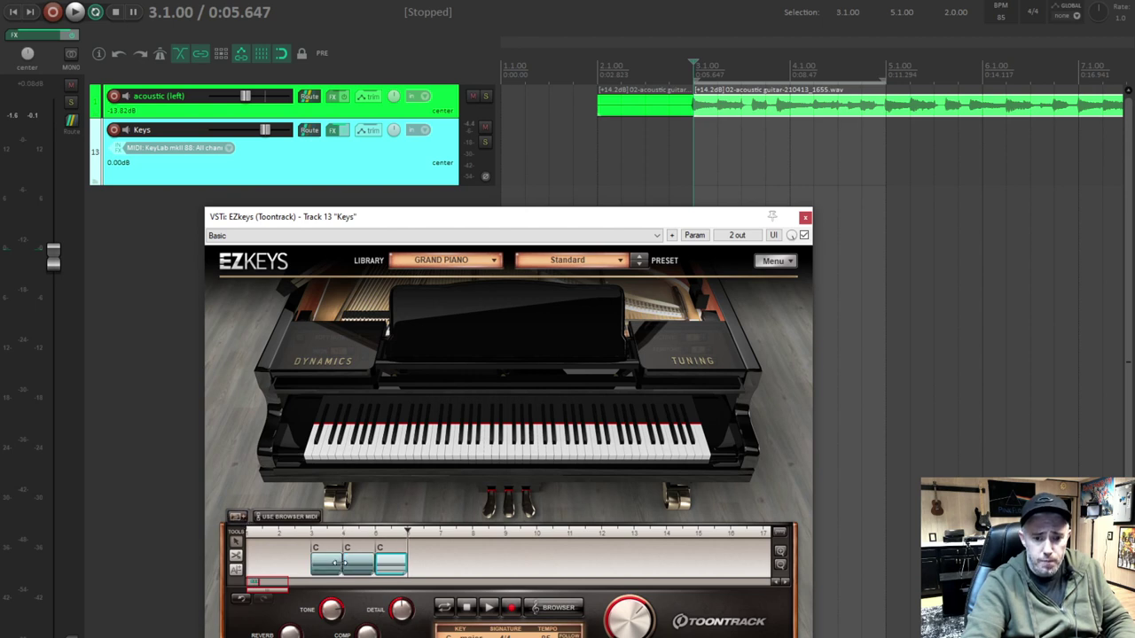
- Shorten the first two chord blocks to half a bar each and close the gaps so the three blocks fill bars 3 and 4
{"action": "left_click", "coordinate": [328, 552]}
{"action": "left_click_drag", "start_coordinate": [333, 566], "coordinate": [316, 529]}
{"action": "left_click", "coordinate": [351, 568]}
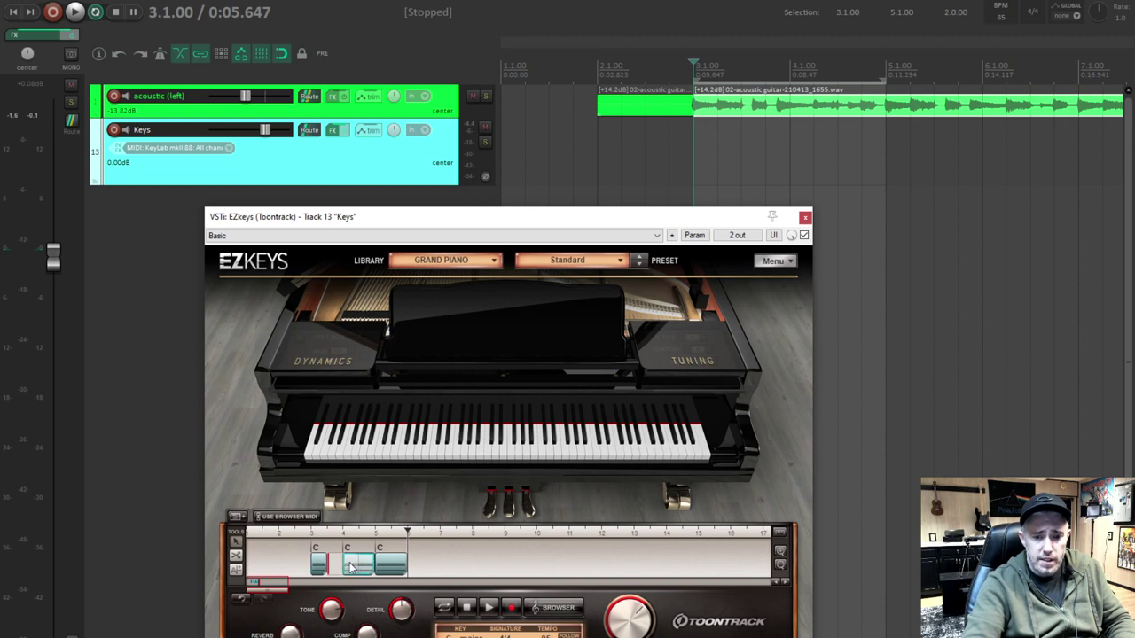
{"action": "left_click_drag", "start_coordinate": [348, 568], "coordinate": [377, 559]}
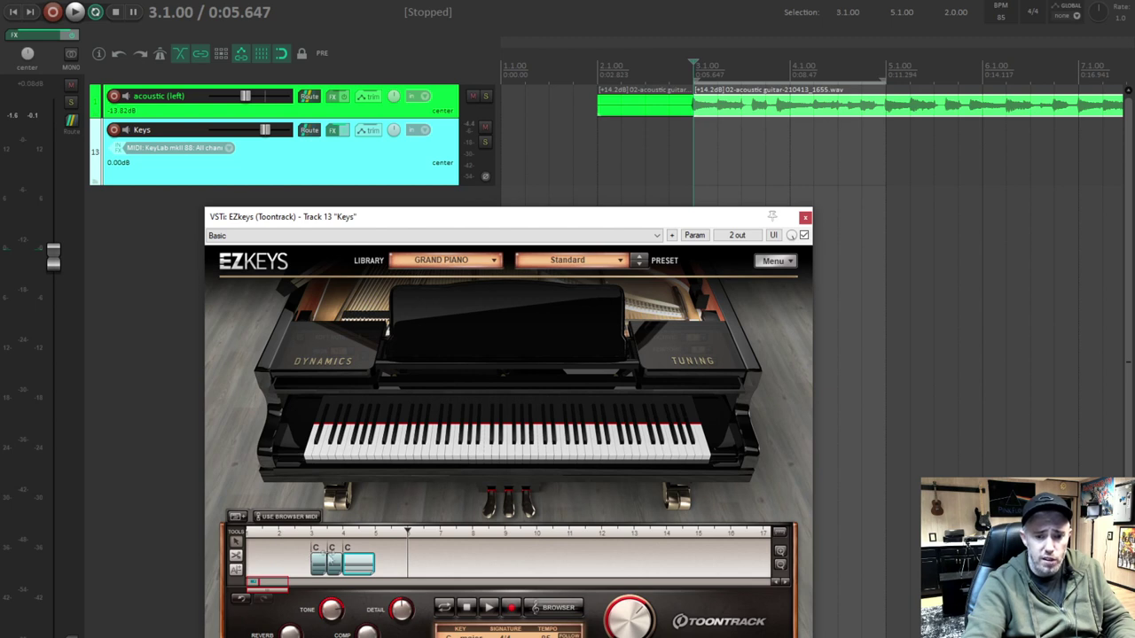
- Change the second block's chord to G and the third block's chord to D
{"action": "left_click", "coordinate": [332, 549]}
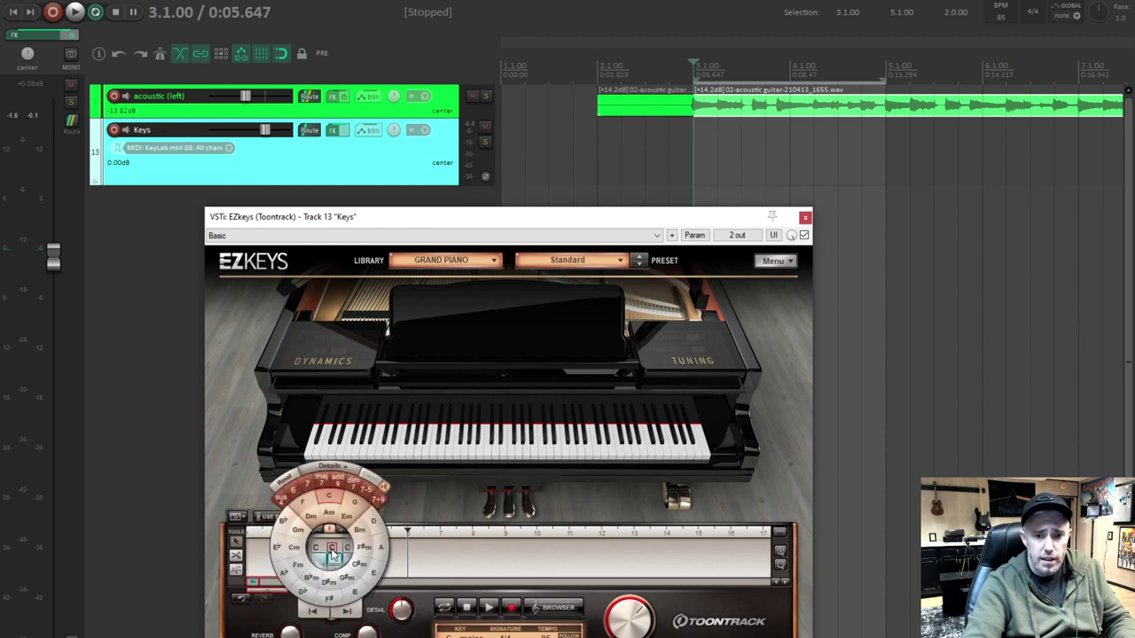
{"action": "left_click", "coordinate": [358, 505]}
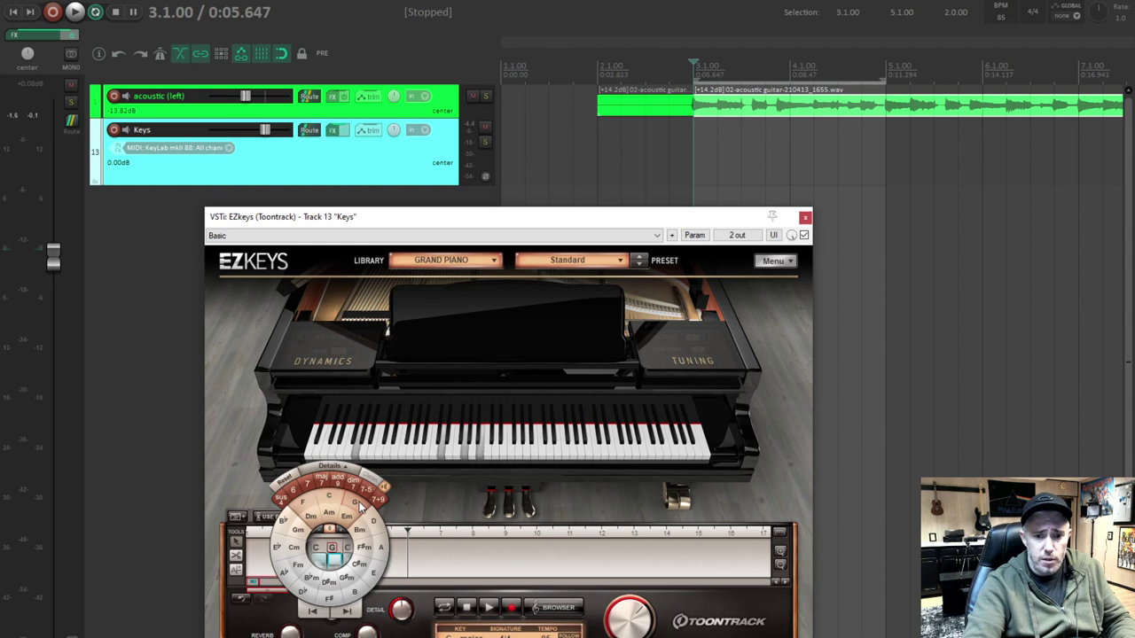
{"action": "left_click", "coordinate": [354, 551]}
{"action": "left_click", "coordinate": [387, 526]}
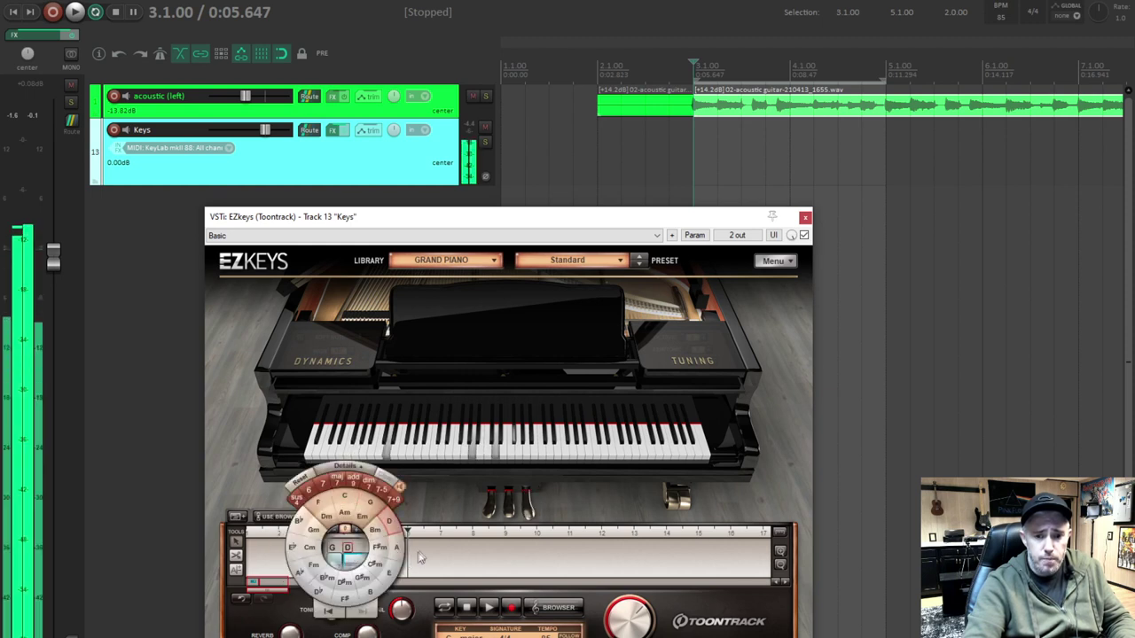
- Play the C, G, D progression in EZkeys from bar 3 and stop it
{"action": "left_click", "coordinate": [309, 532]}
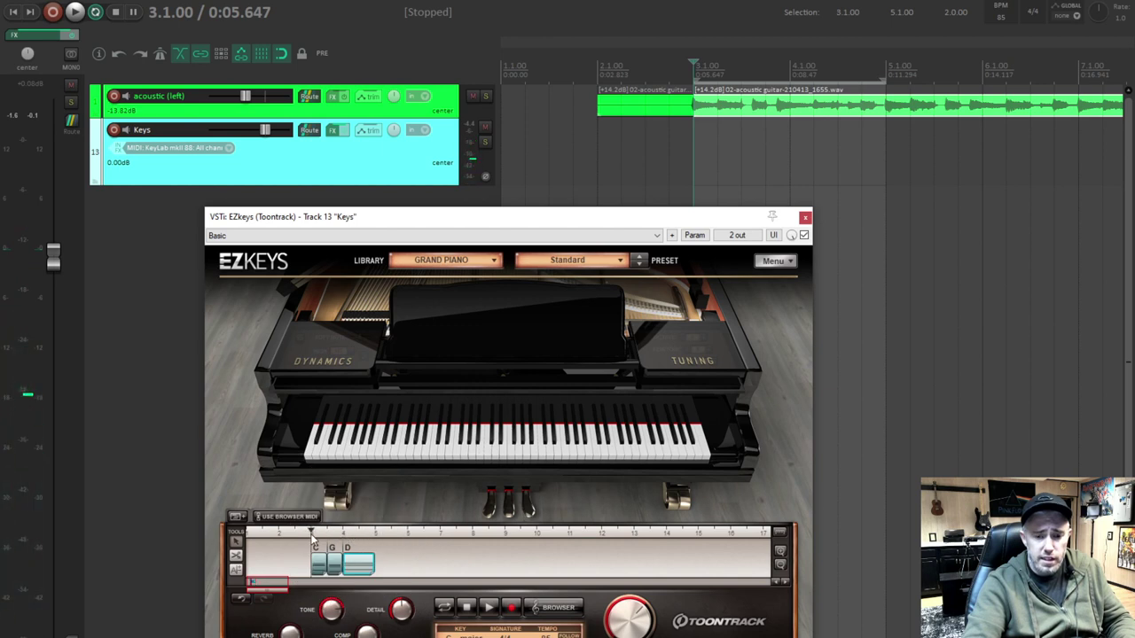
{"action": "left_click", "coordinate": [488, 609]}
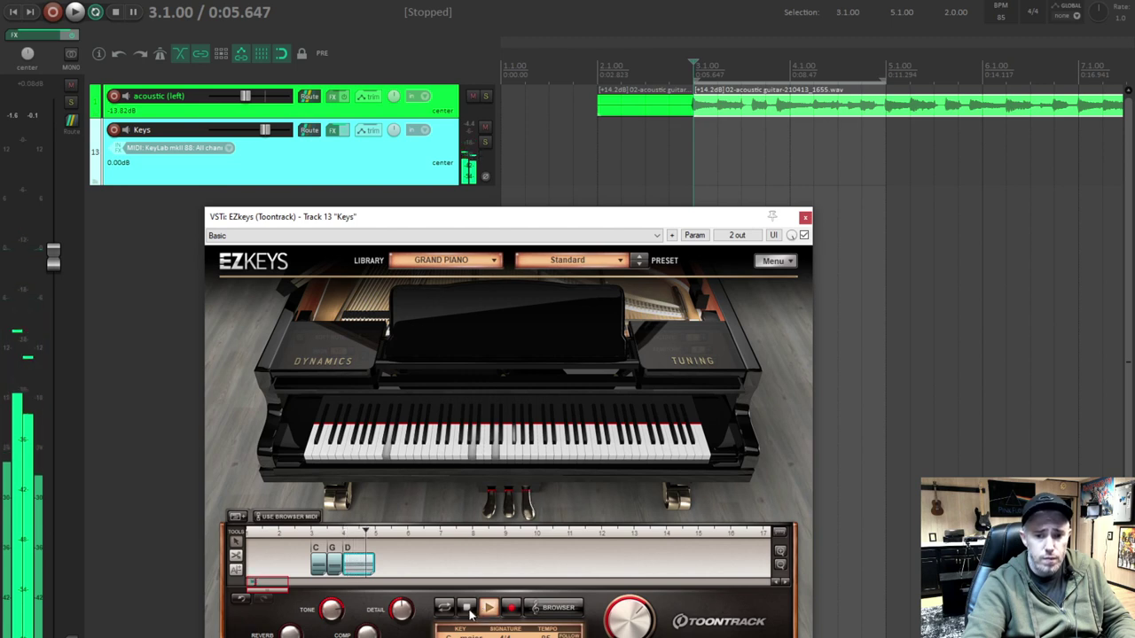
{"action": "left_click", "coordinate": [468, 608]}
- Enable looping in EZkeys over bar 3 to bar 5 and play the chords together with the acoustic guitar
{"action": "left_click", "coordinate": [443, 608]}
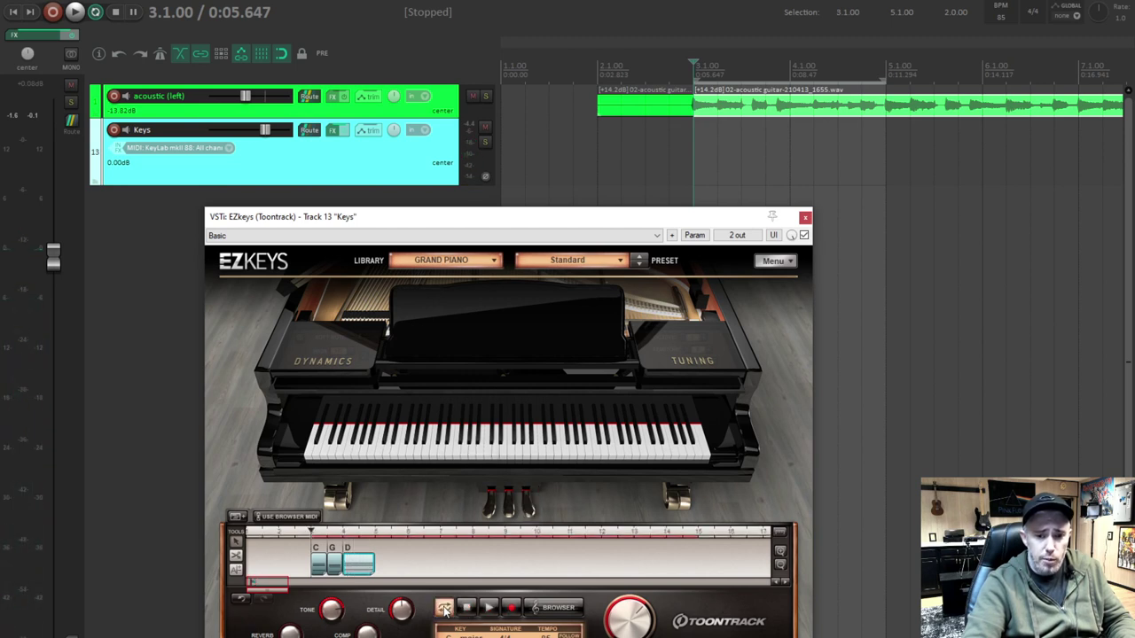
{"action": "left_click_drag", "start_coordinate": [698, 535], "coordinate": [372, 535]}
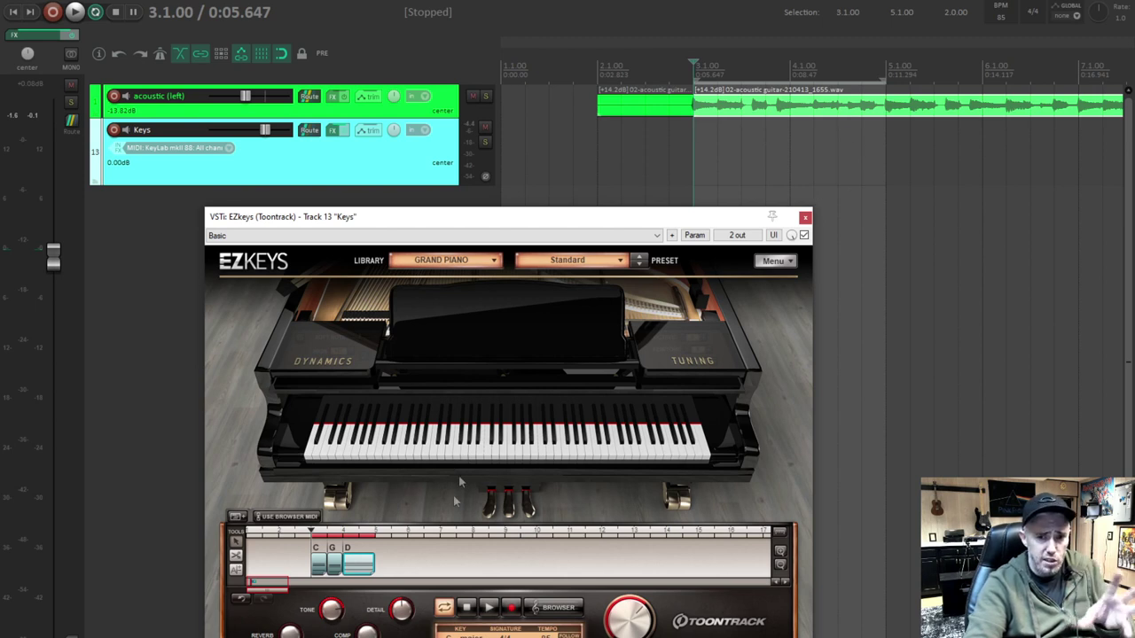
{"action": "left_click", "coordinate": [487, 610]}
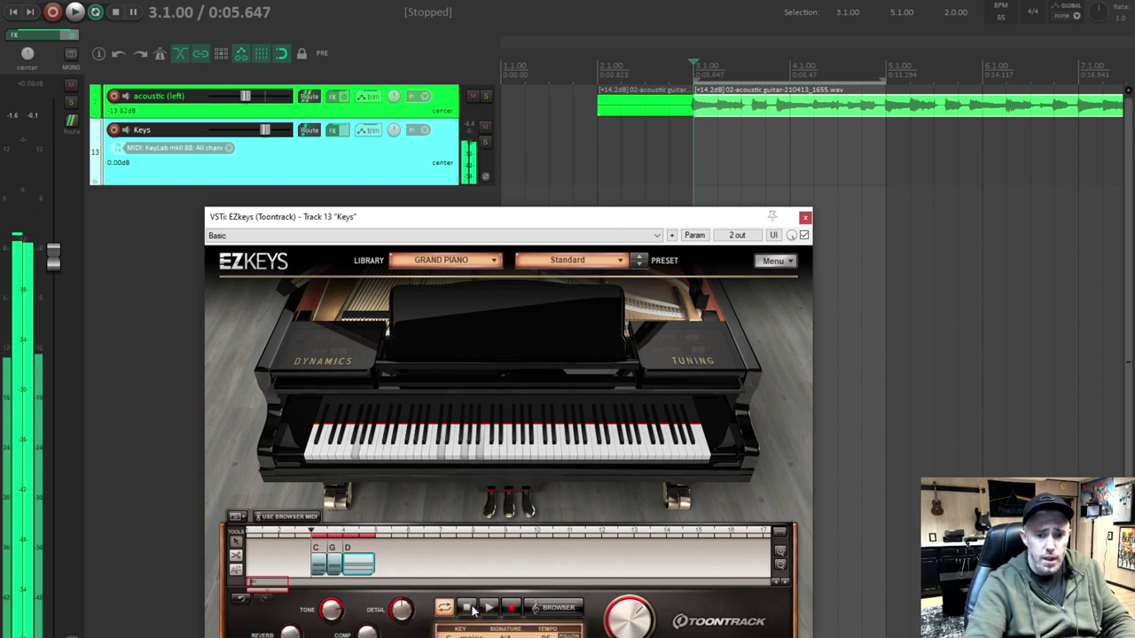
{"action": "left_click", "coordinate": [470, 609]}
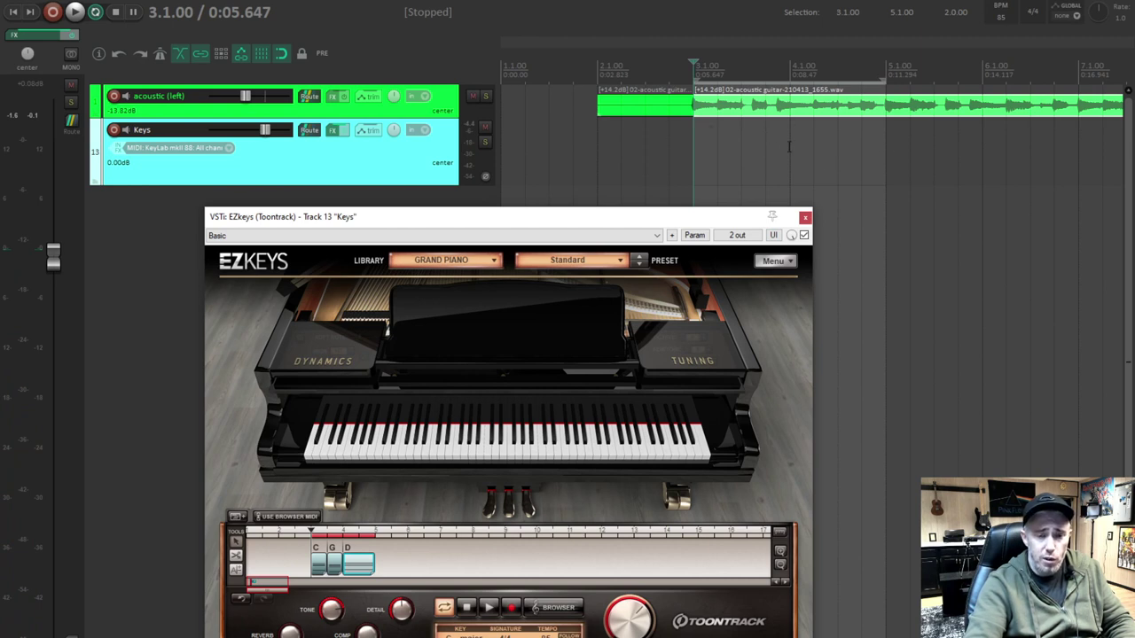
{"action": "left_click", "coordinate": [74, 12]}
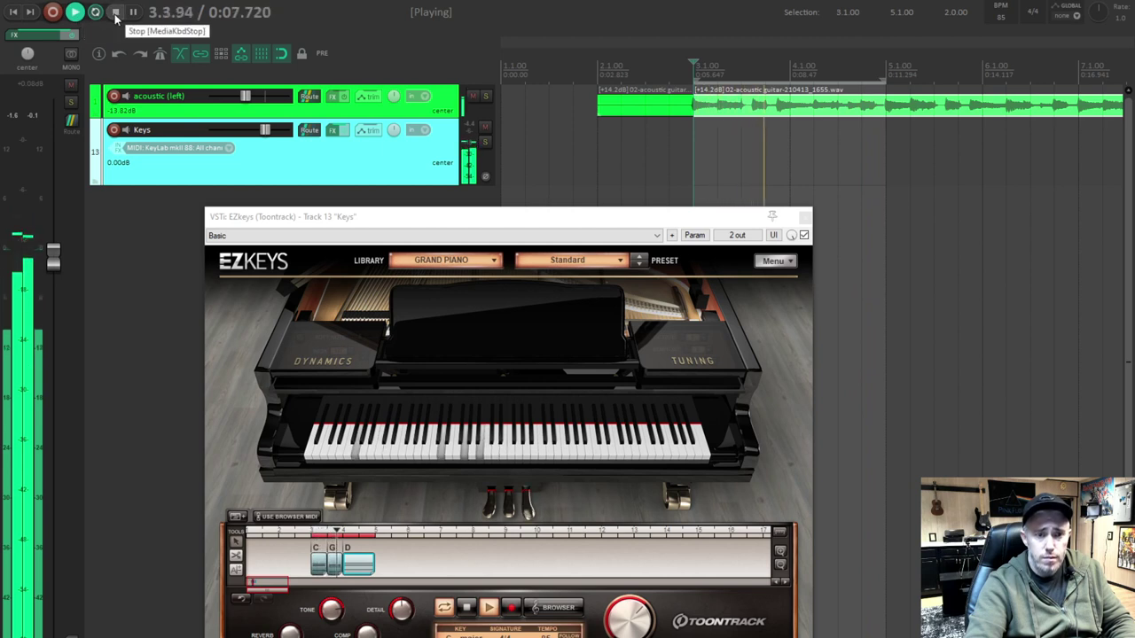
{"action": "left_click", "coordinate": [115, 15]}
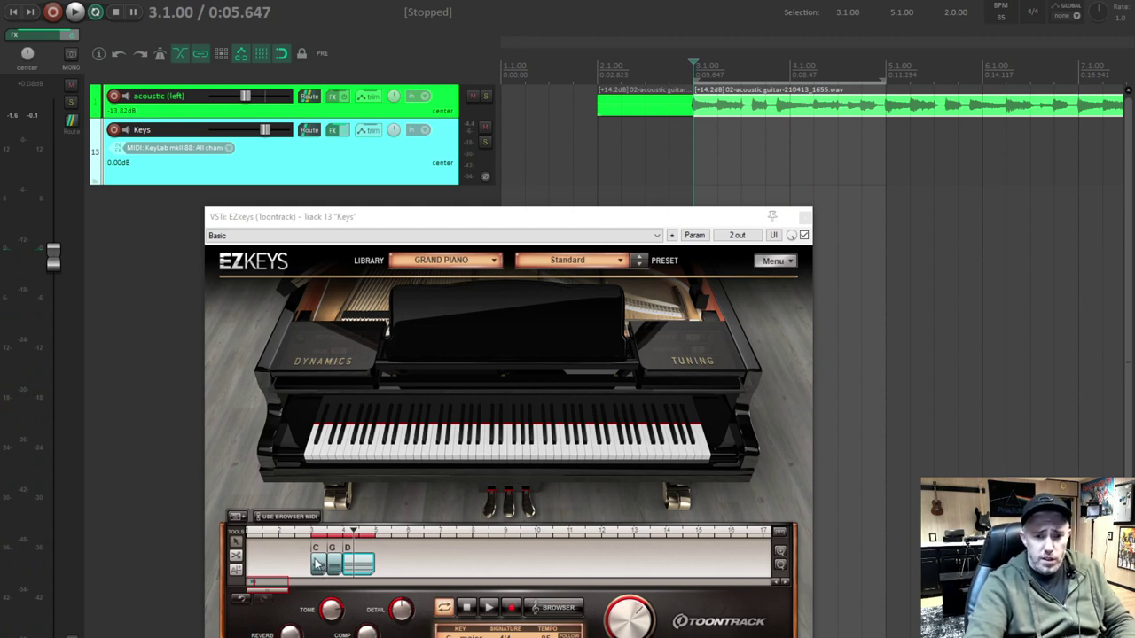
- Select all three EZkeys chord blocks together and enable browser MIDI for them
{"action": "left_click", "coordinate": [393, 568]}
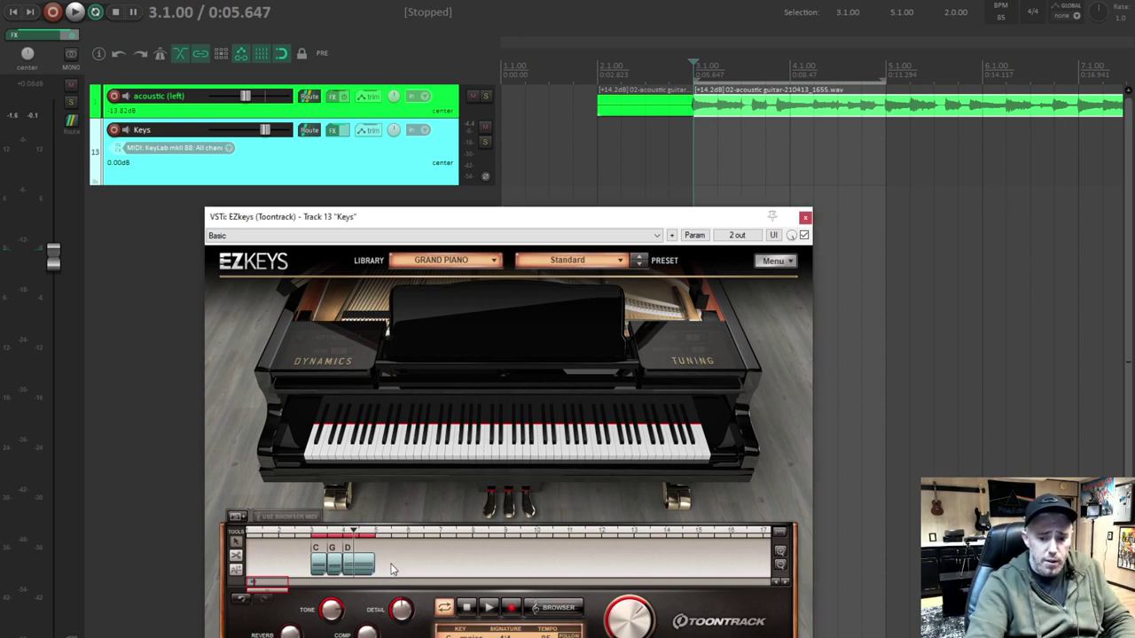
{"action": "left_click_drag", "start_coordinate": [390, 565], "coordinate": [310, 570]}
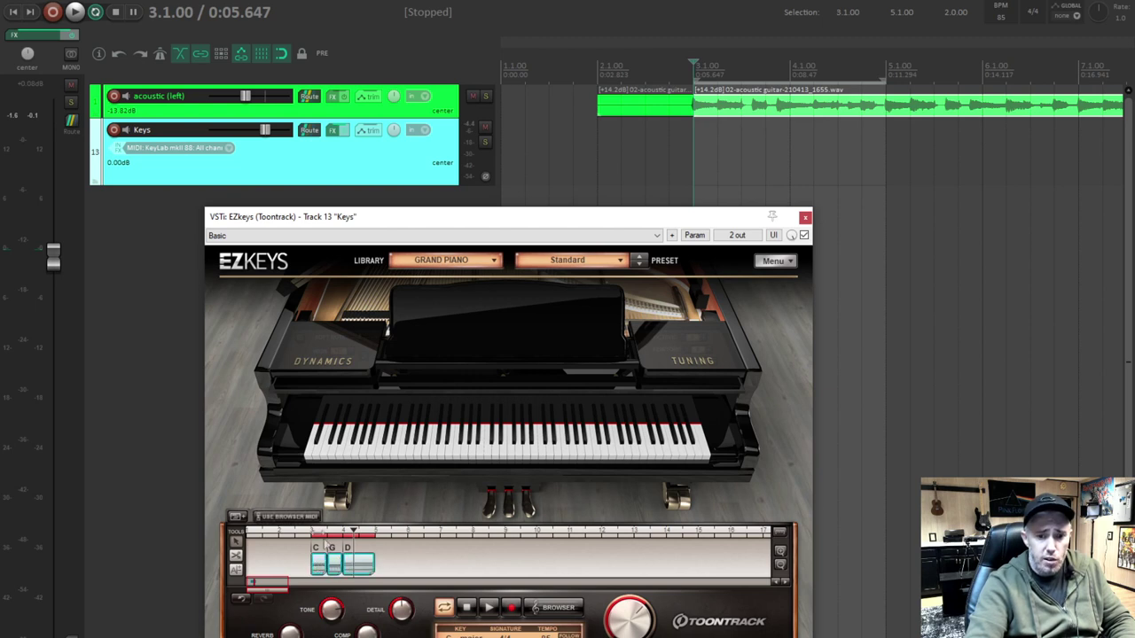
{"action": "left_click", "coordinate": [276, 520]}
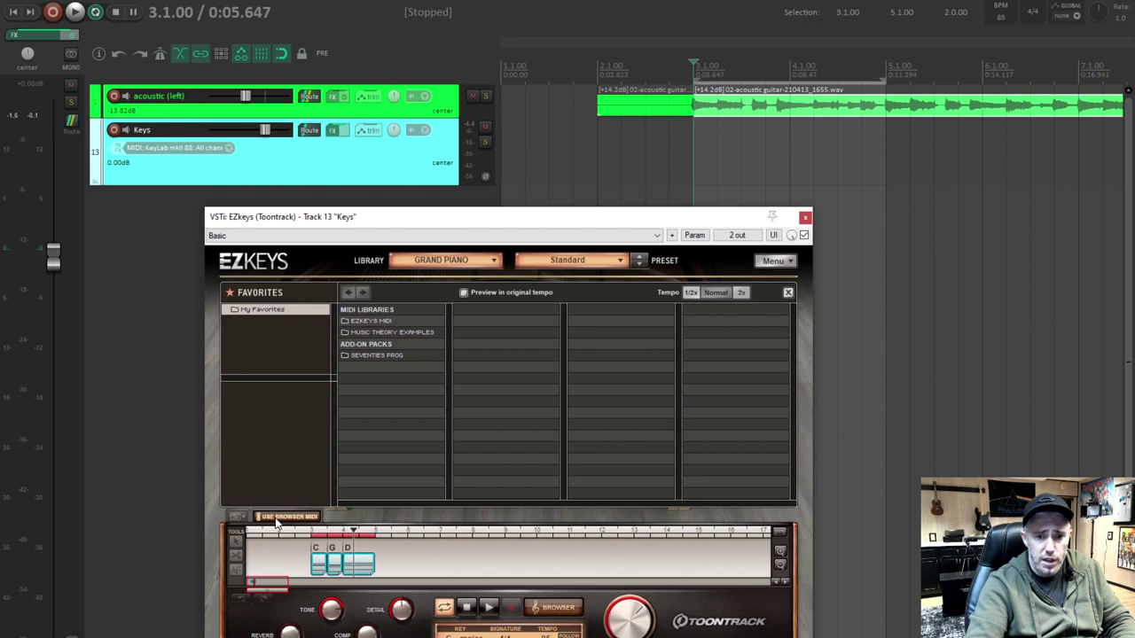
- Audition verse Variations 01 to 04 from EZkeys MIDI, Gospel Straight 4/4, Mid 107 BPM, over the chord progression
{"action": "left_click", "coordinate": [368, 321]}
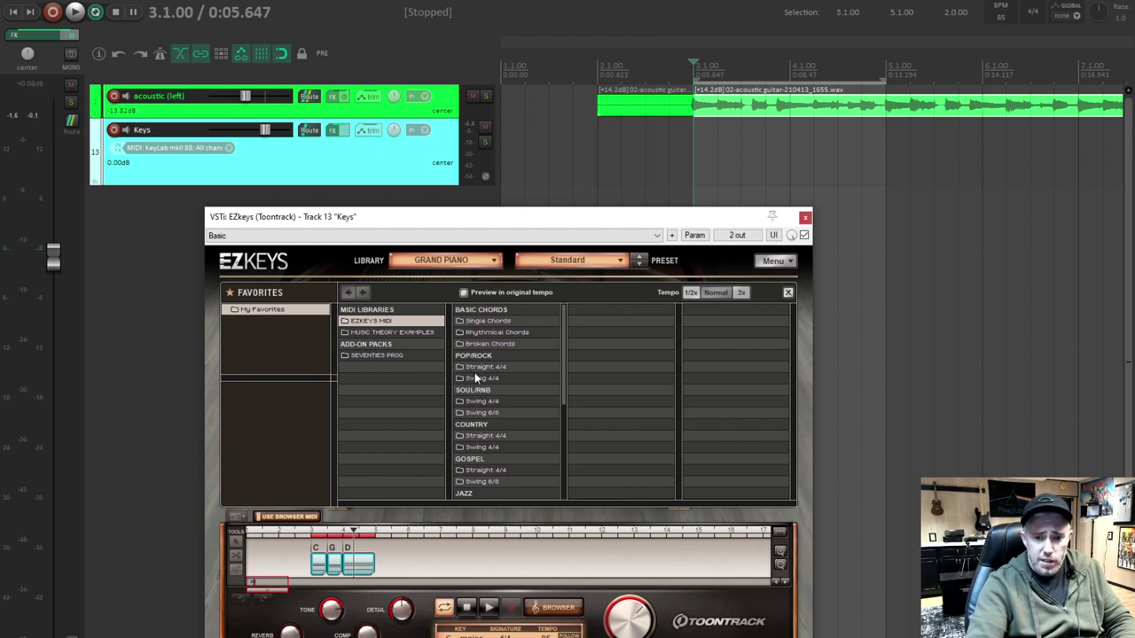
{"action": "left_click", "coordinate": [483, 470]}
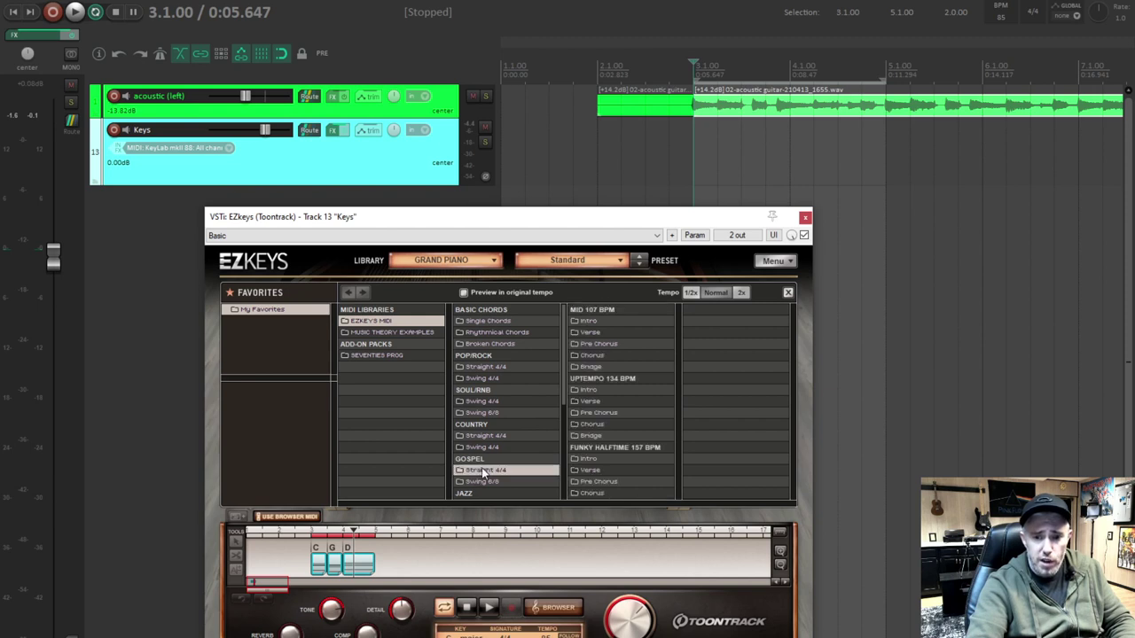
{"action": "left_click", "coordinate": [583, 334]}
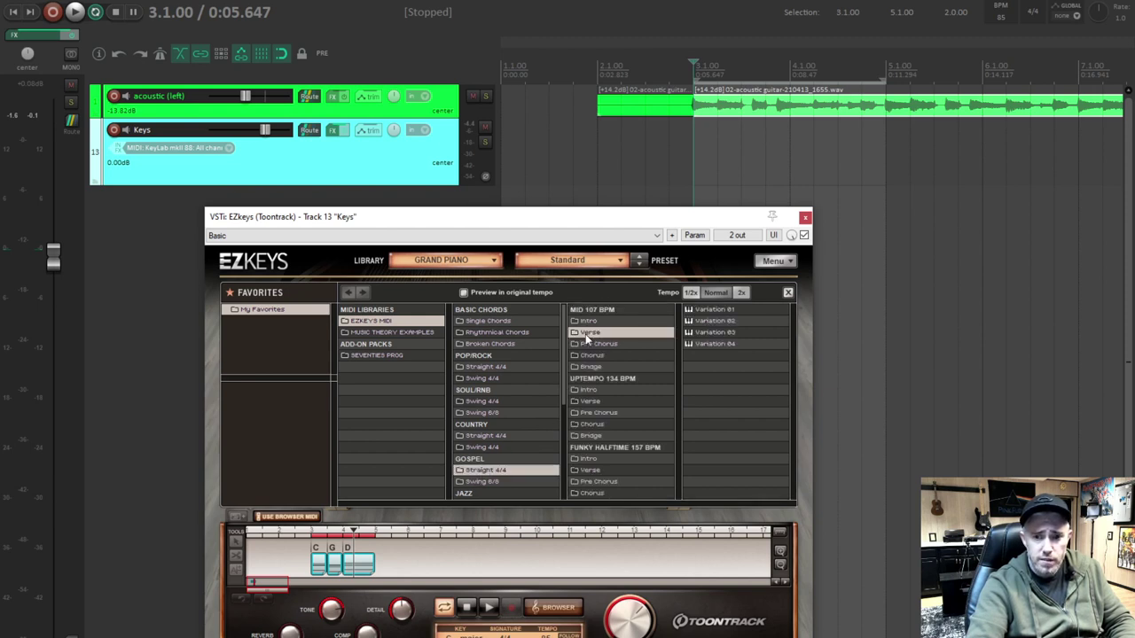
{"action": "left_click", "coordinate": [688, 315]}
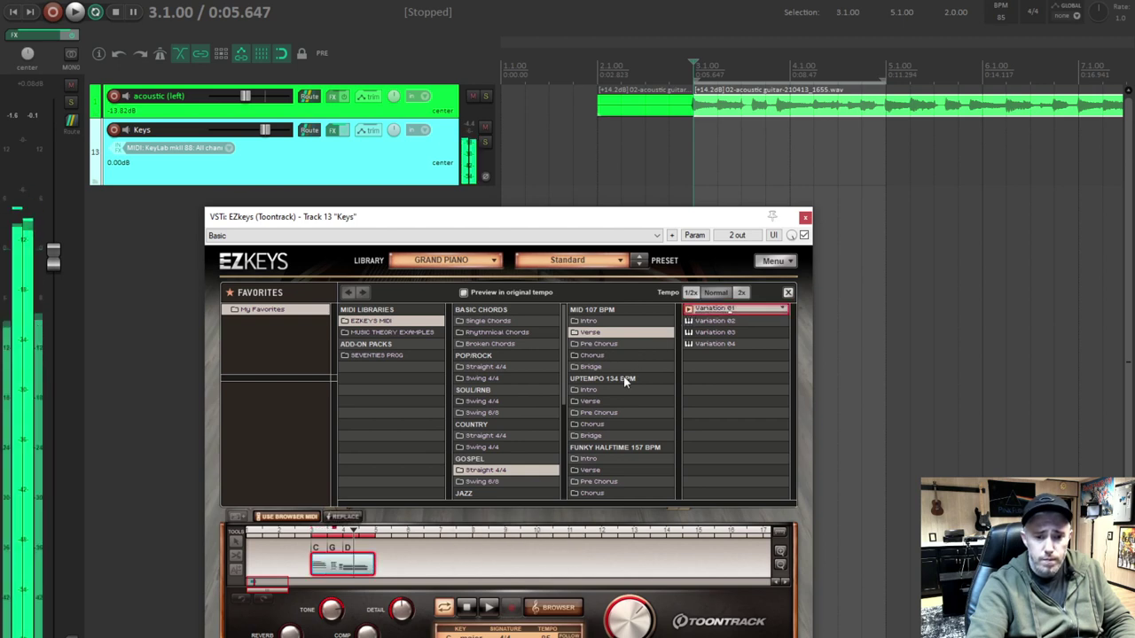
{"action": "left_click", "coordinate": [692, 322]}
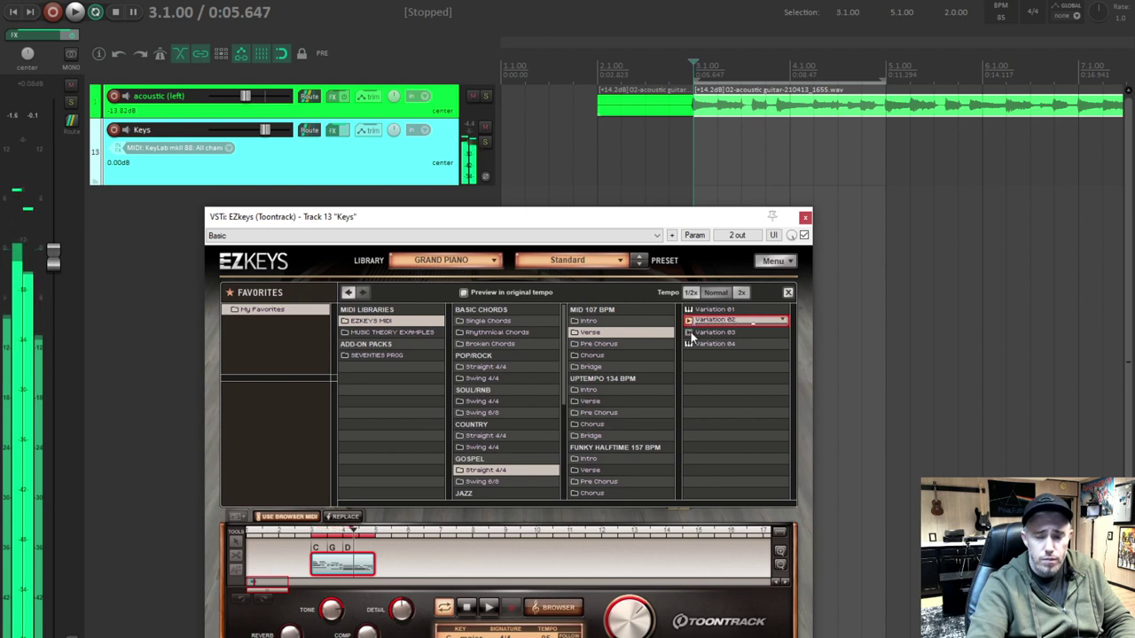
{"action": "left_click", "coordinate": [692, 333]}
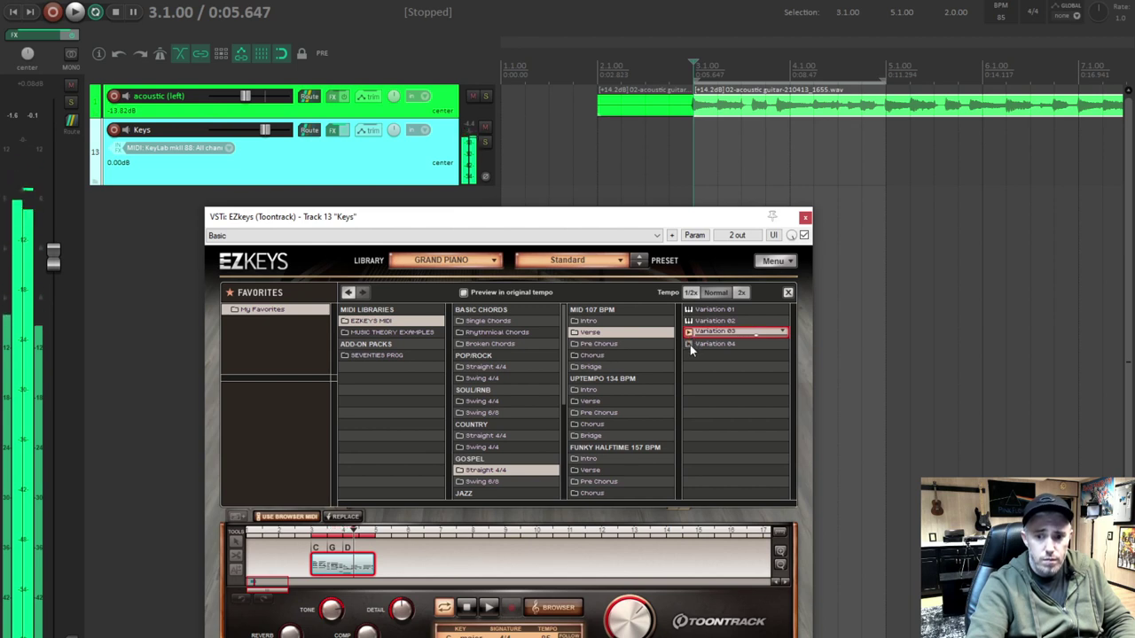
{"action": "left_click", "coordinate": [690, 344]}
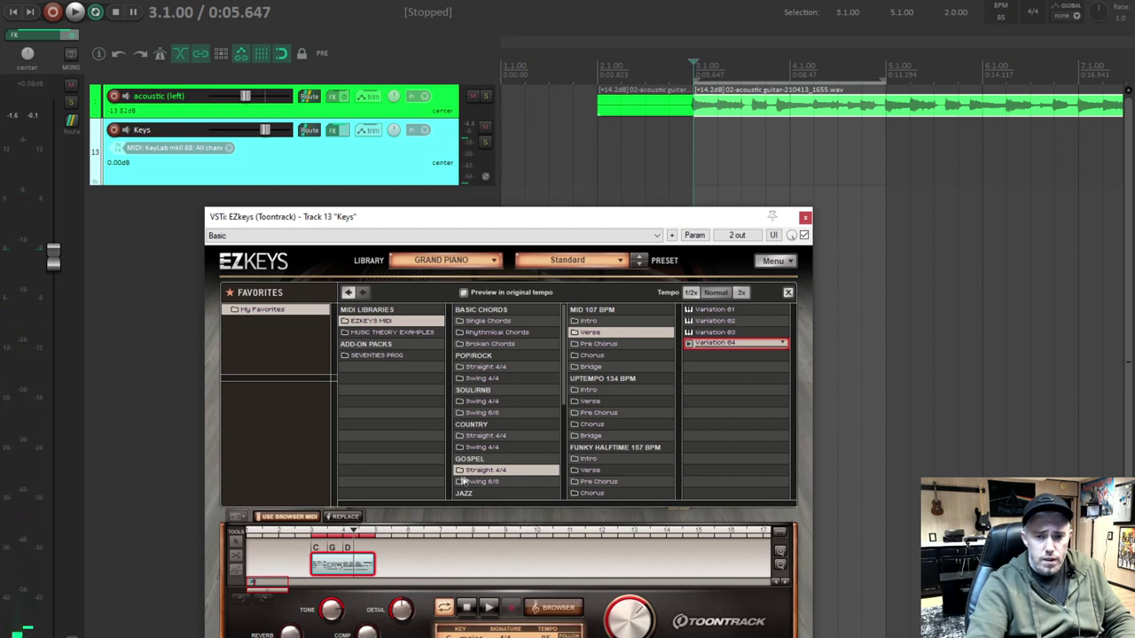
- Choose Variation 03 from the Jazz Straight 4/4, Mid 52 BPM verse after hearing Variation 02, and play it with the acoustic guitar
{"action": "scroll", "coordinate": [483, 449], "scroll_direction": "down", "scroll_amount": 2}
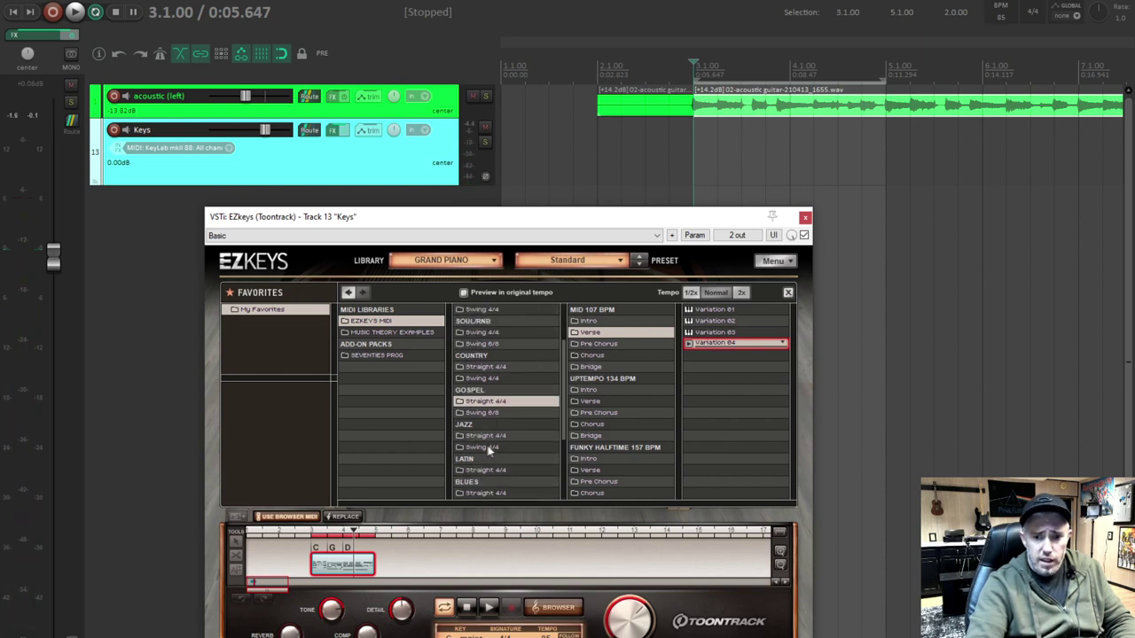
{"action": "left_click", "coordinate": [474, 436]}
{"action": "left_click", "coordinate": [587, 332]}
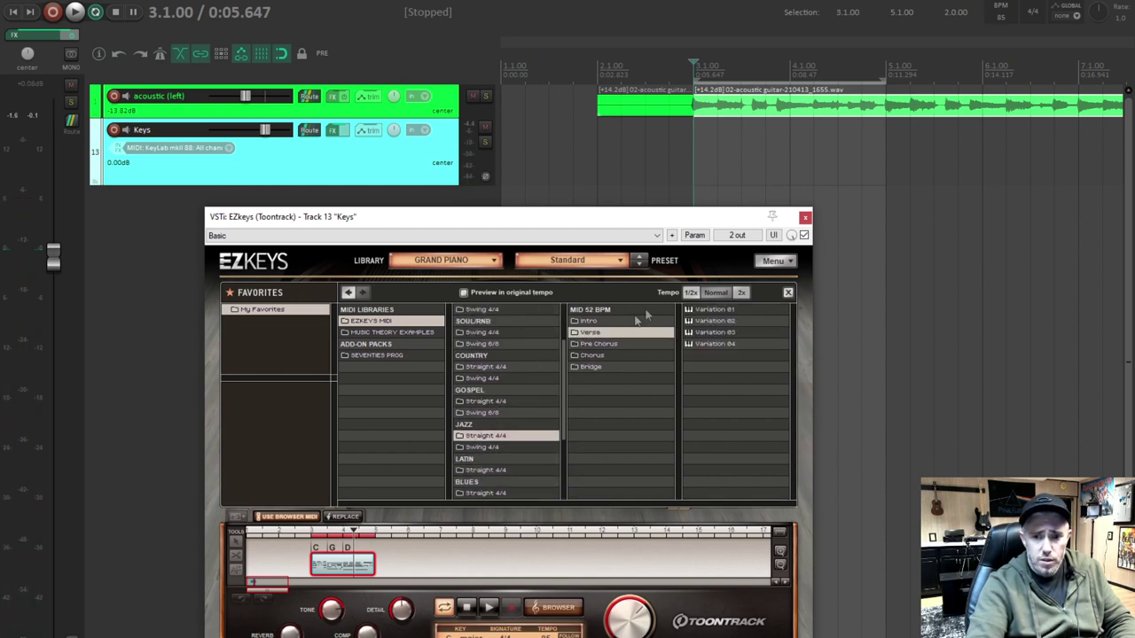
{"action": "left_click", "coordinate": [695, 321]}
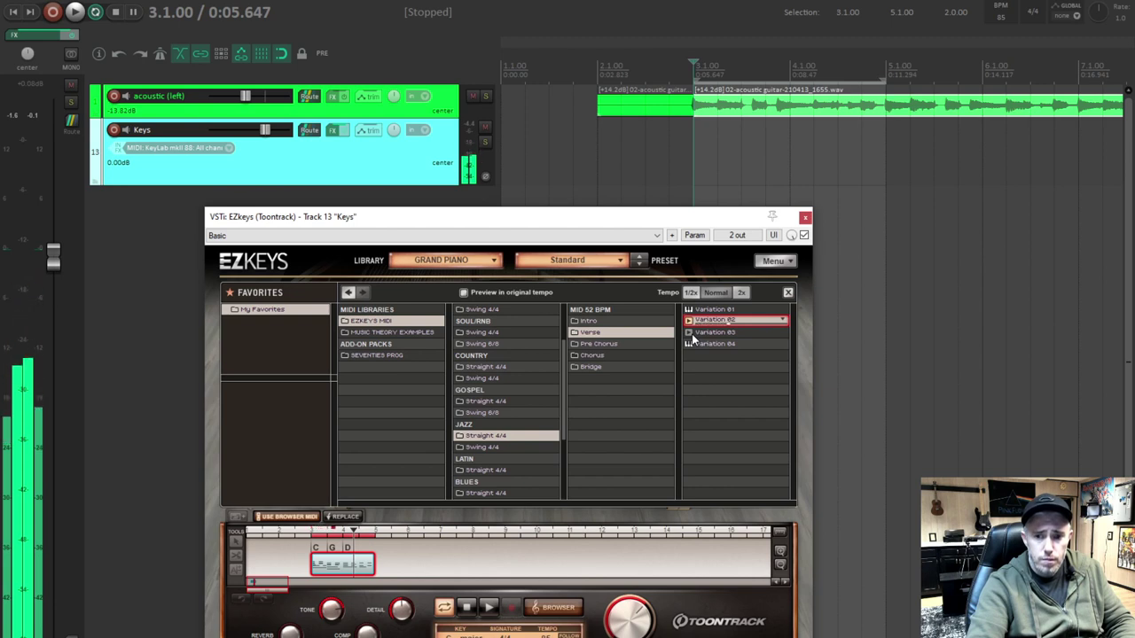
{"action": "left_click", "coordinate": [691, 333]}
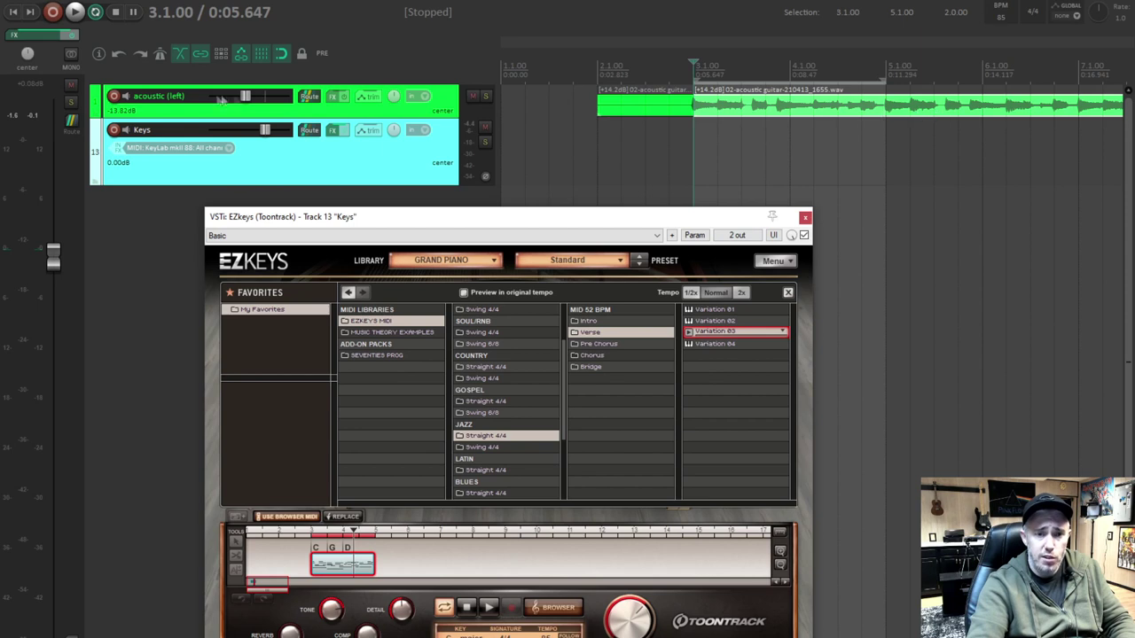
{"action": "left_click", "coordinate": [75, 12]}
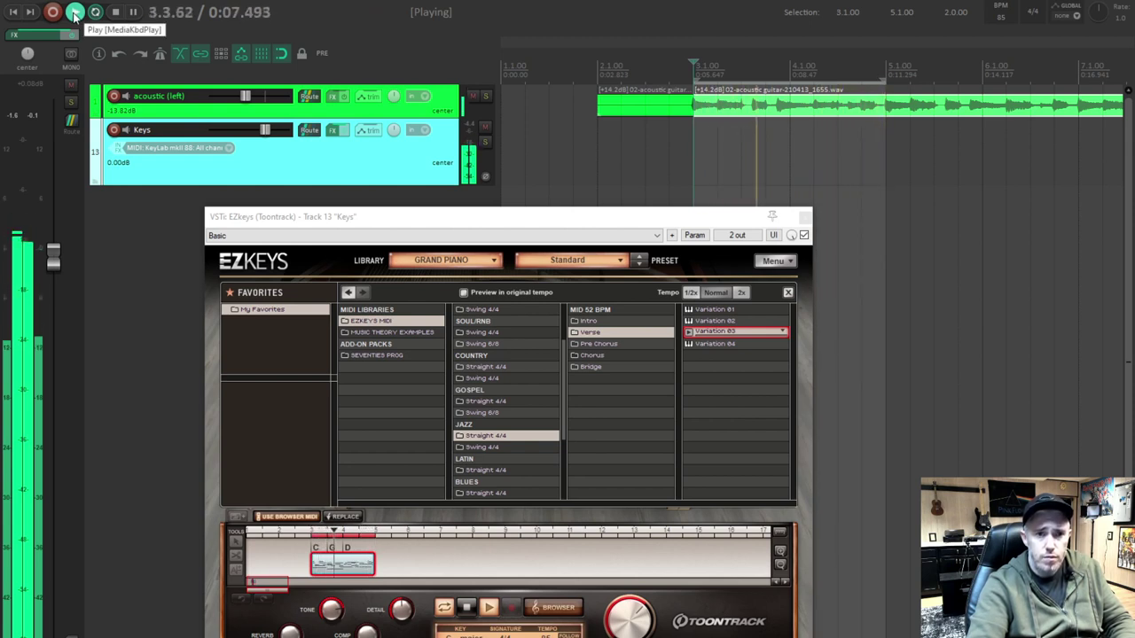
{"action": "left_click", "coordinate": [467, 608]}
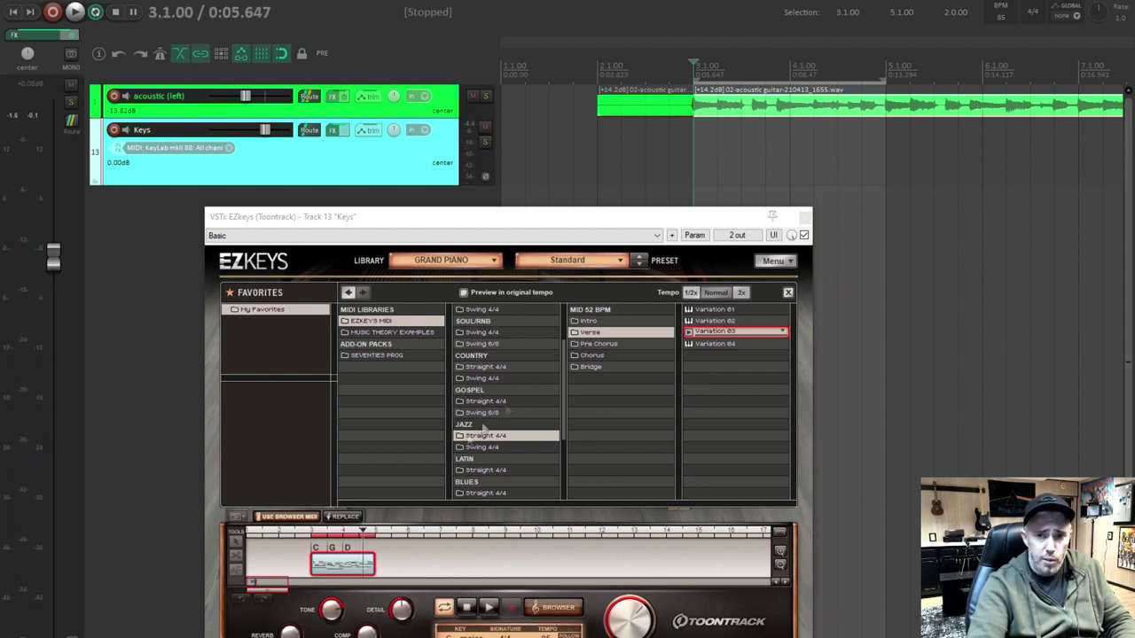
- Replace the chord blocks with the auditioned variation and place the block as a MIDI item on the Keys track at bar 3
{"action": "left_click", "coordinate": [342, 518]}
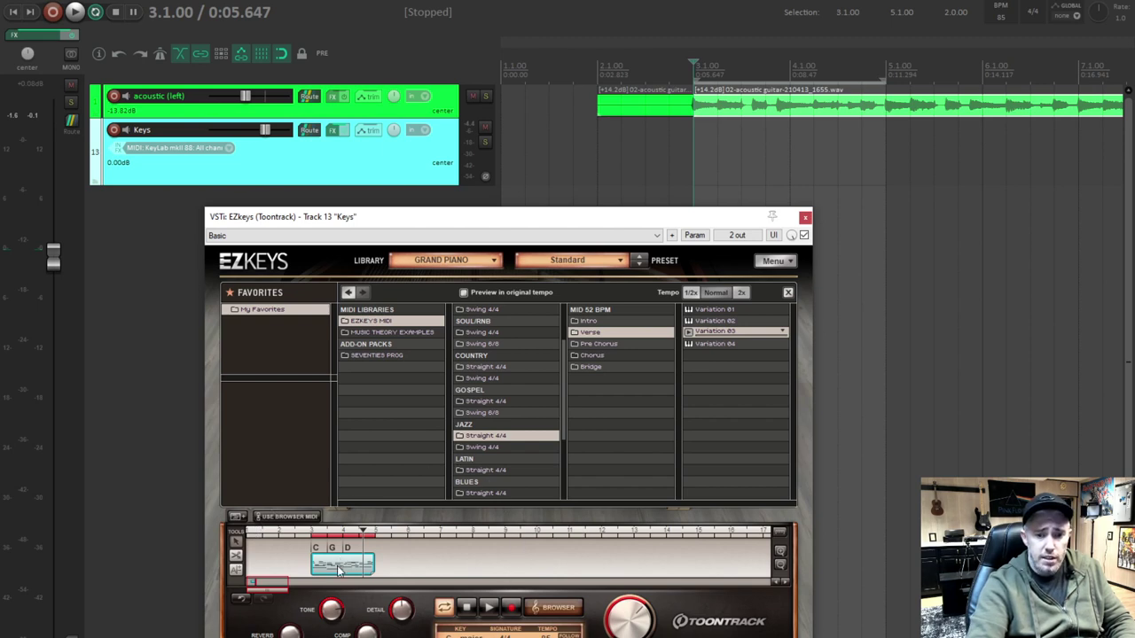
{"action": "left_click_drag", "start_coordinate": [335, 574], "coordinate": [705, 166]}
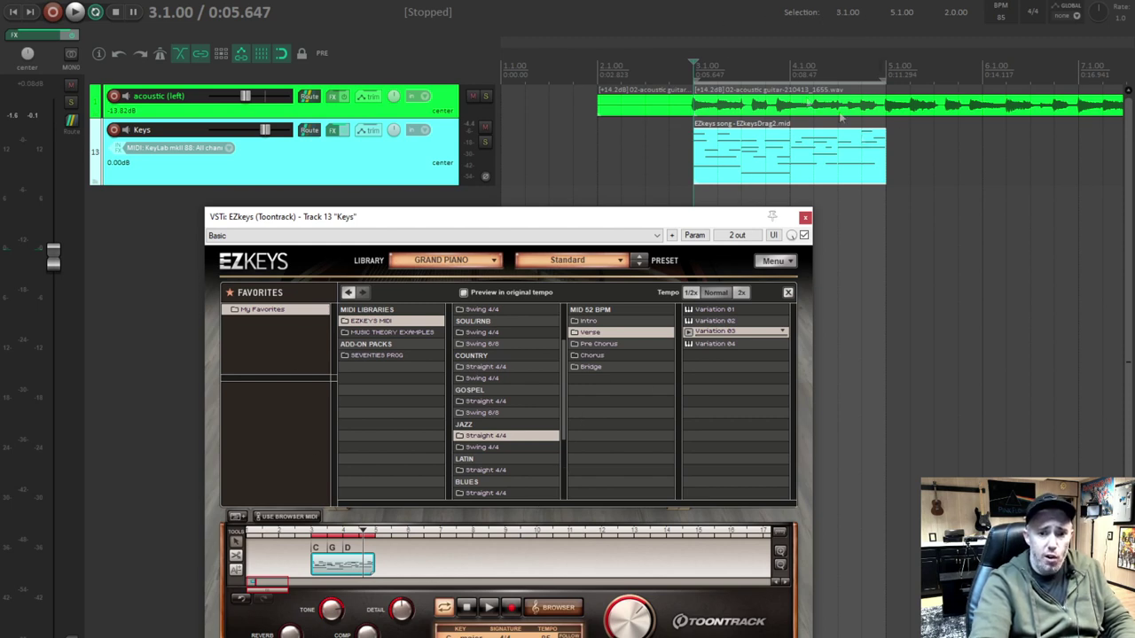
- Try shifting the EZkeys block half a bar later, play it against the Keys track item, and return the block to bar 3
{"action": "left_click_drag", "start_coordinate": [326, 575], "coordinate": [343, 574]}
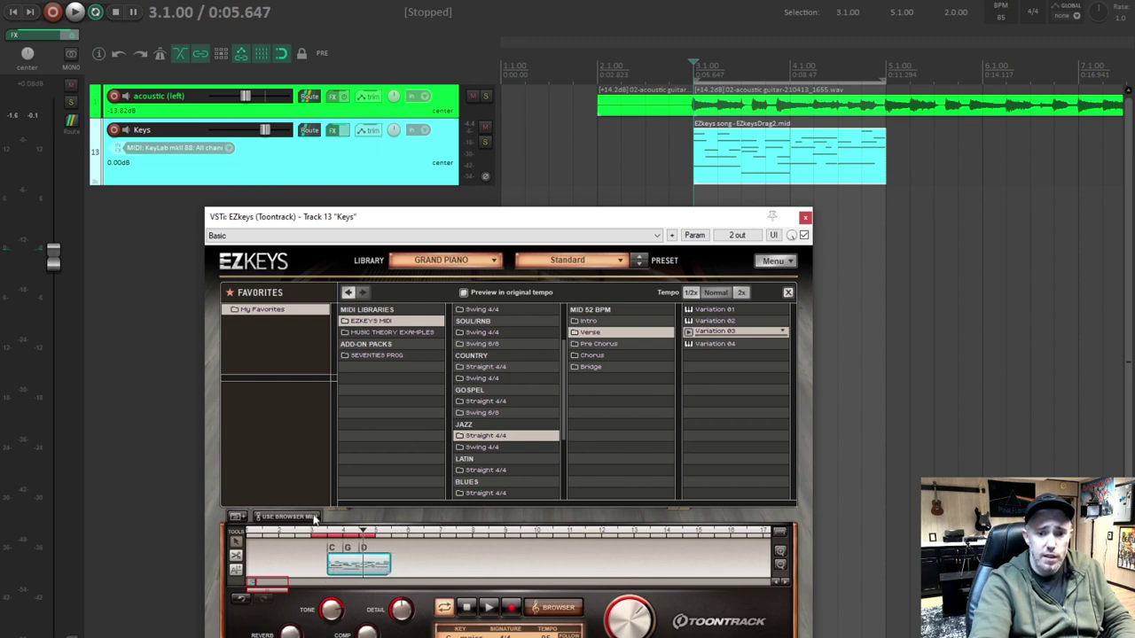
{"action": "left_click", "coordinate": [660, 140]}
{"action": "key", "text": "space"}
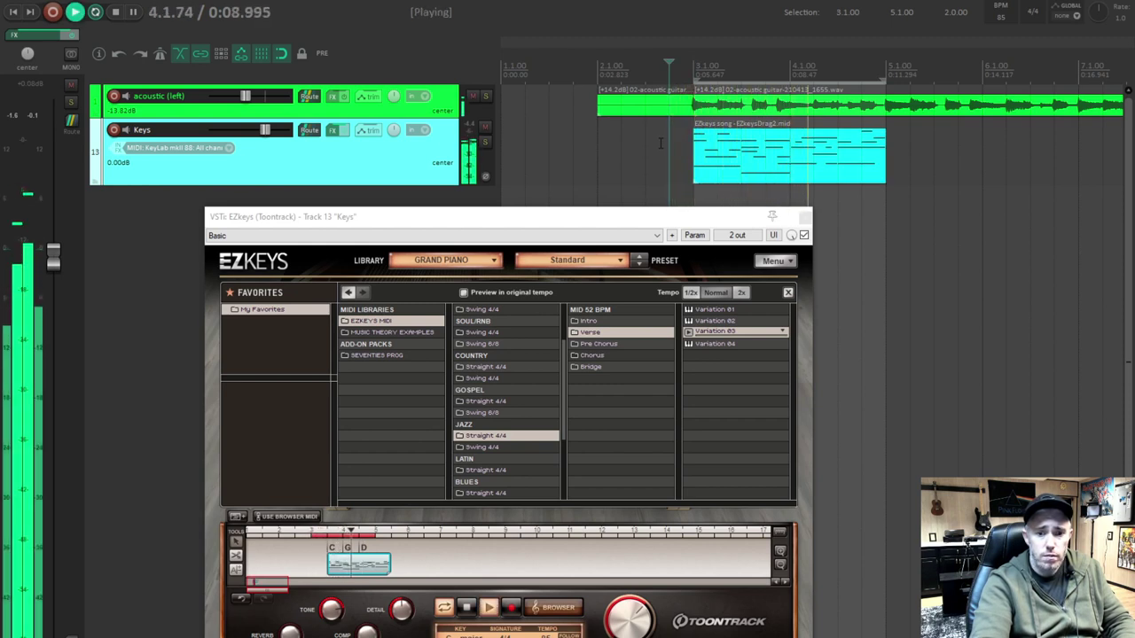
{"action": "key", "text": "space"}
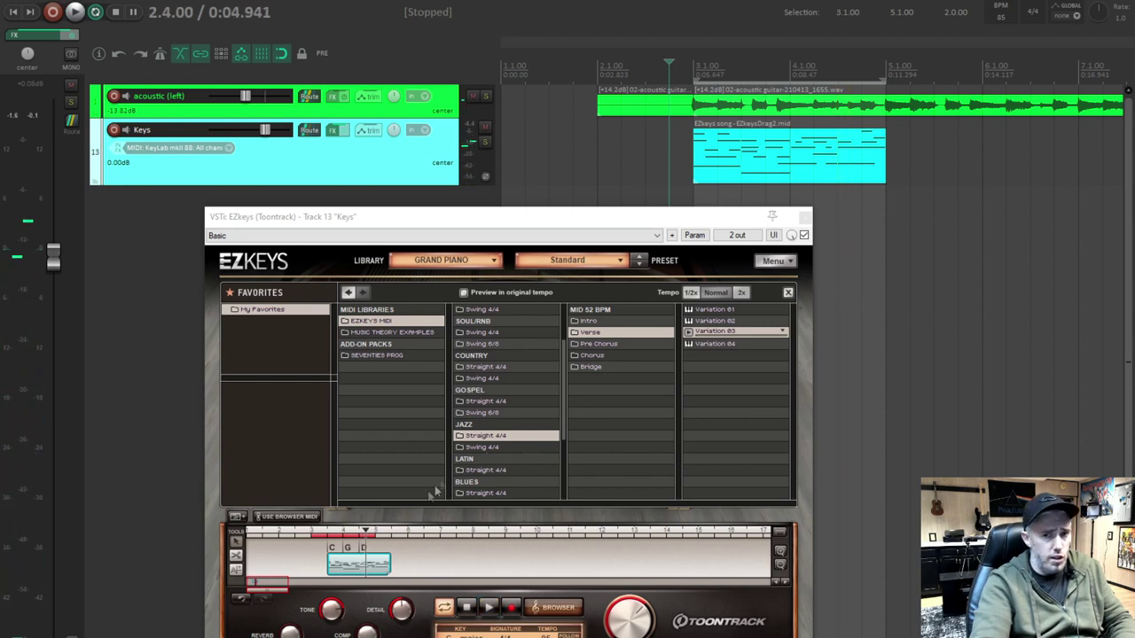
{"action": "left_click_drag", "start_coordinate": [353, 575], "coordinate": [318, 561]}
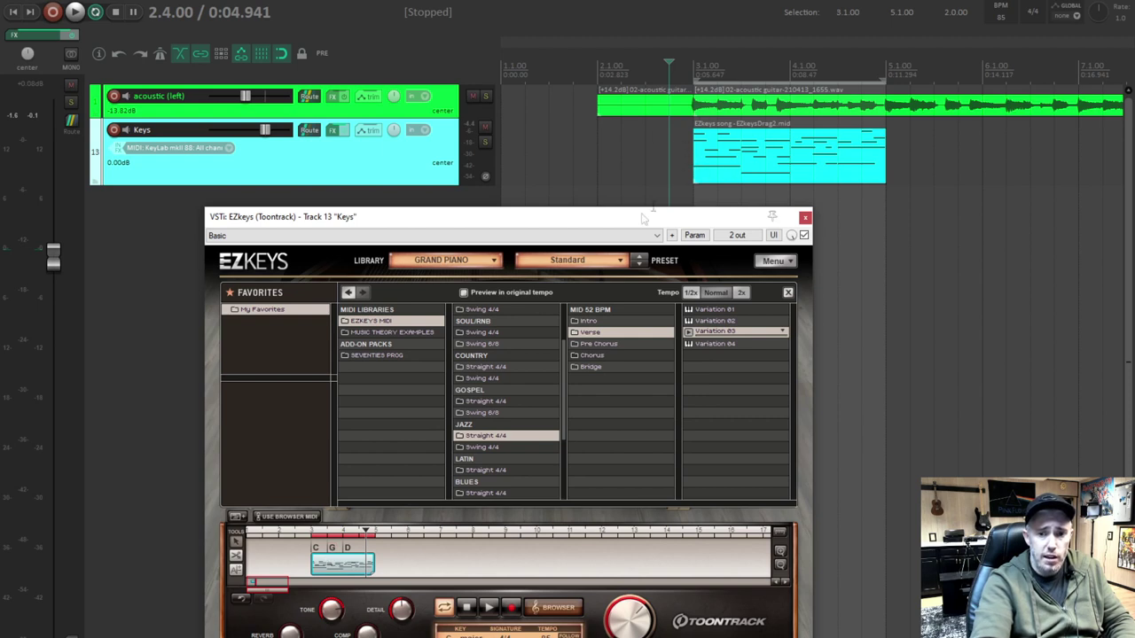
- Mute the block inside EZkeys, playing the song before and after to compare it with the Keys track item alone
{"action": "key", "text": "space"}
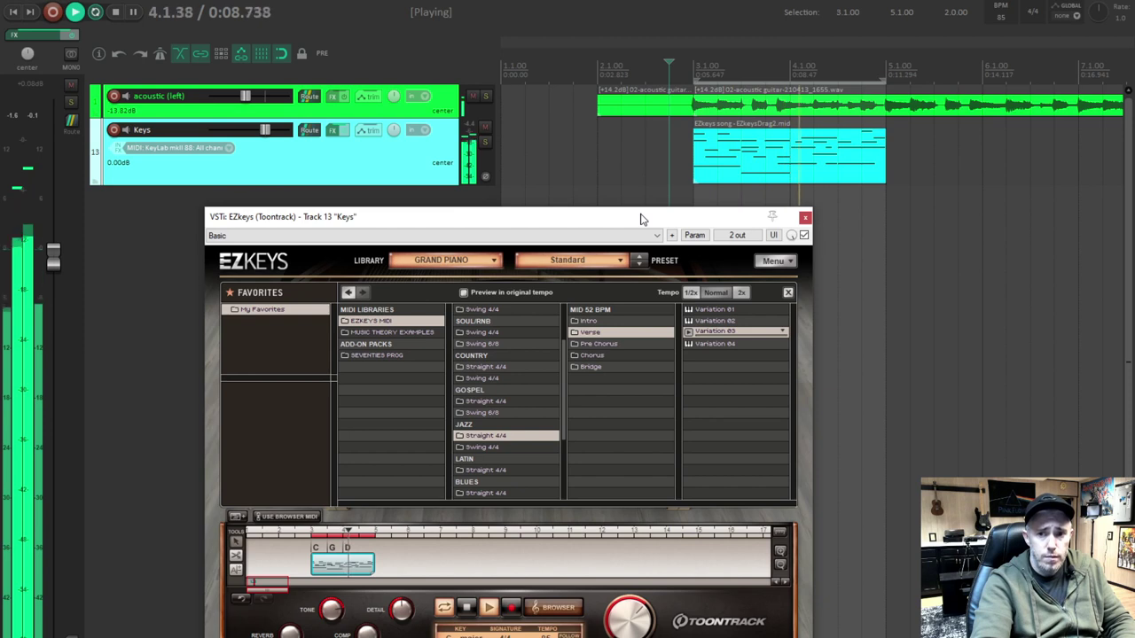
{"action": "key", "text": "space"}
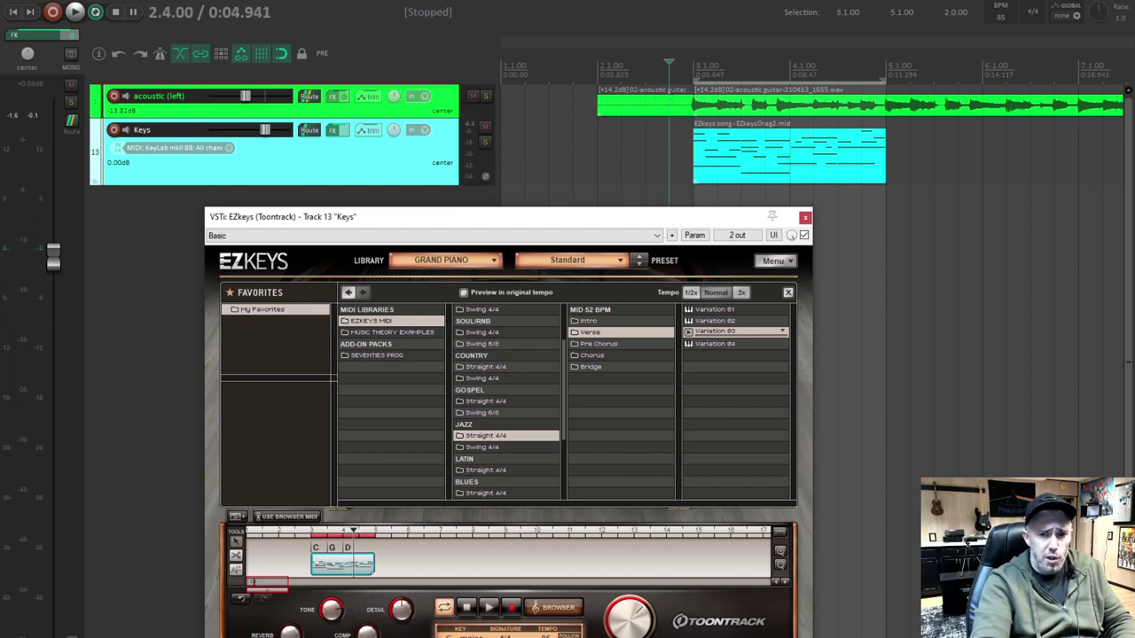
{"action": "right_click", "coordinate": [348, 562]}
{"action": "left_click", "coordinate": [381, 457]}
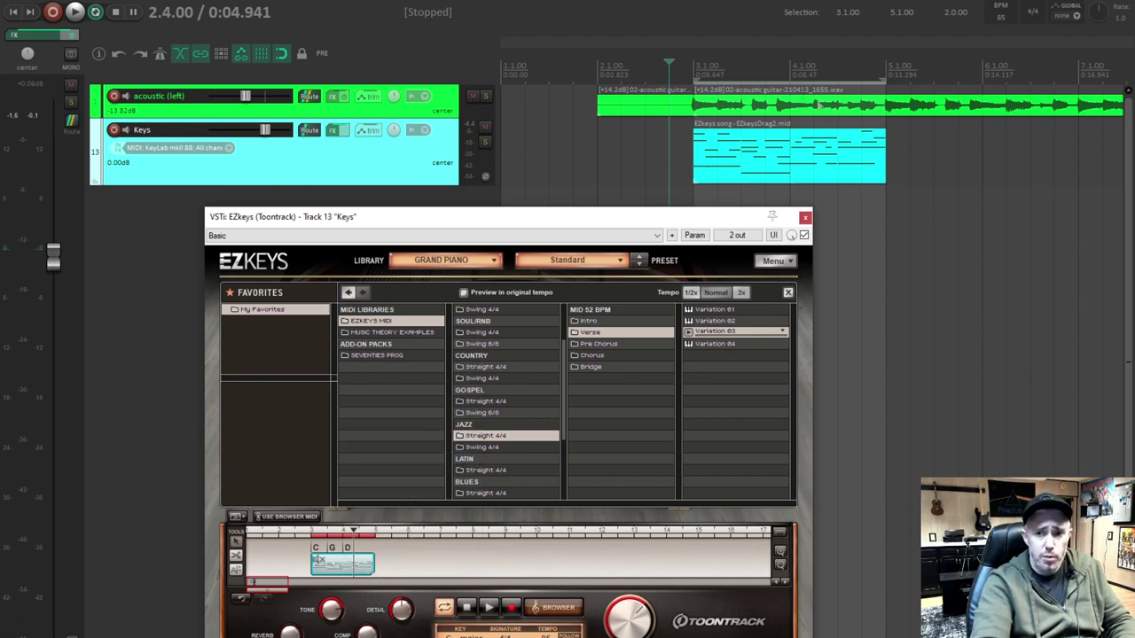
{"action": "key", "text": "space"}
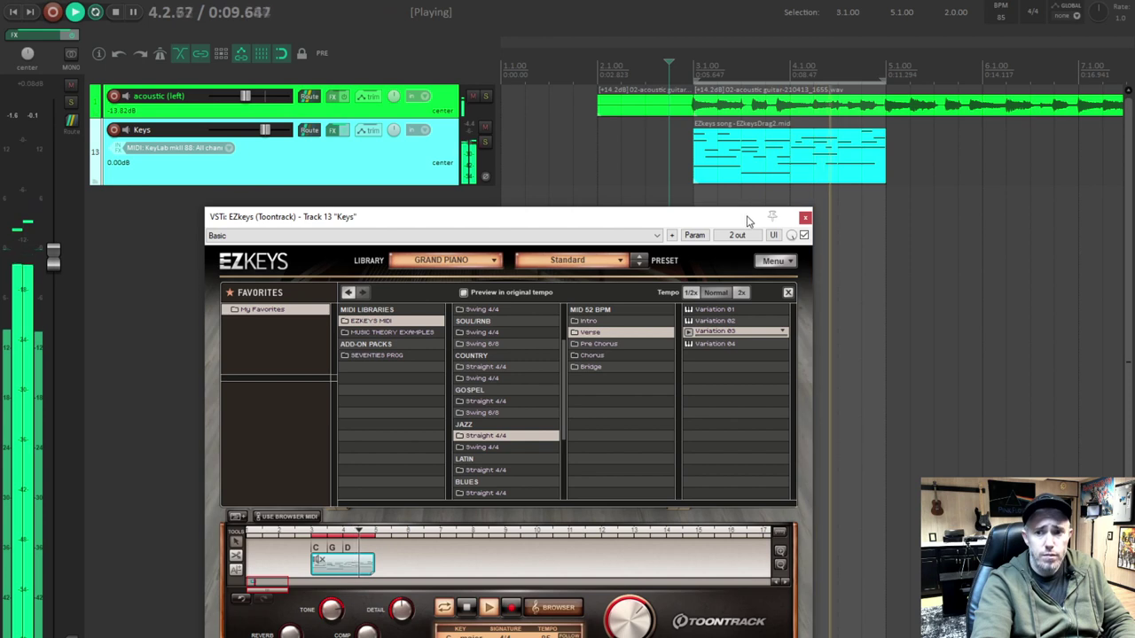
{"action": "key", "text": "space"}
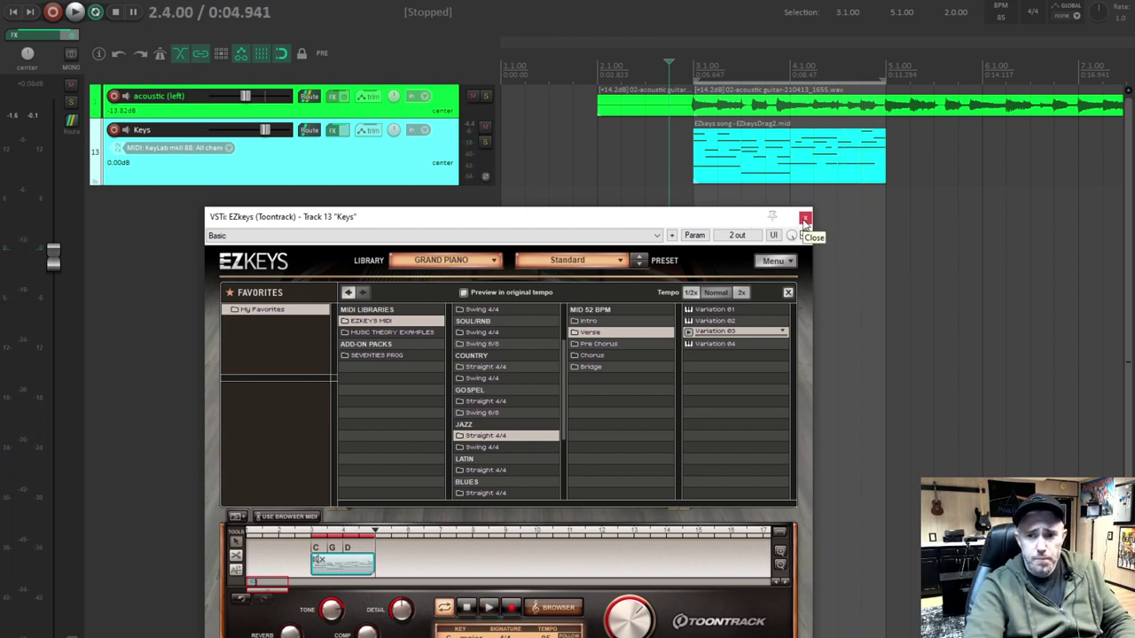
- Close the EZkeys window and open the Keys track's MIDI item in the MIDI editor
{"action": "left_click", "coordinate": [804, 218]}
{"action": "scroll", "coordinate": [738, 232], "scroll_direction": "down", "scroll_amount": 3}
{"action": "scroll", "coordinate": [727, 213], "scroll_direction": "up", "scroll_amount": 4}
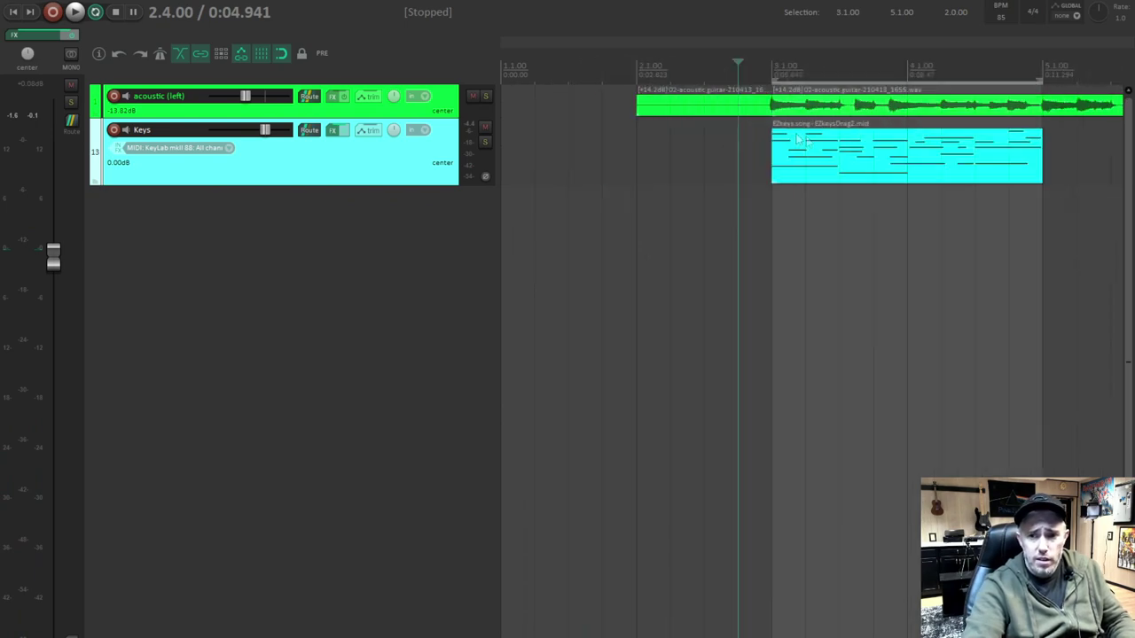
{"action": "scroll", "coordinate": [710, 185], "scroll_direction": "down", "scroll_amount": 3}
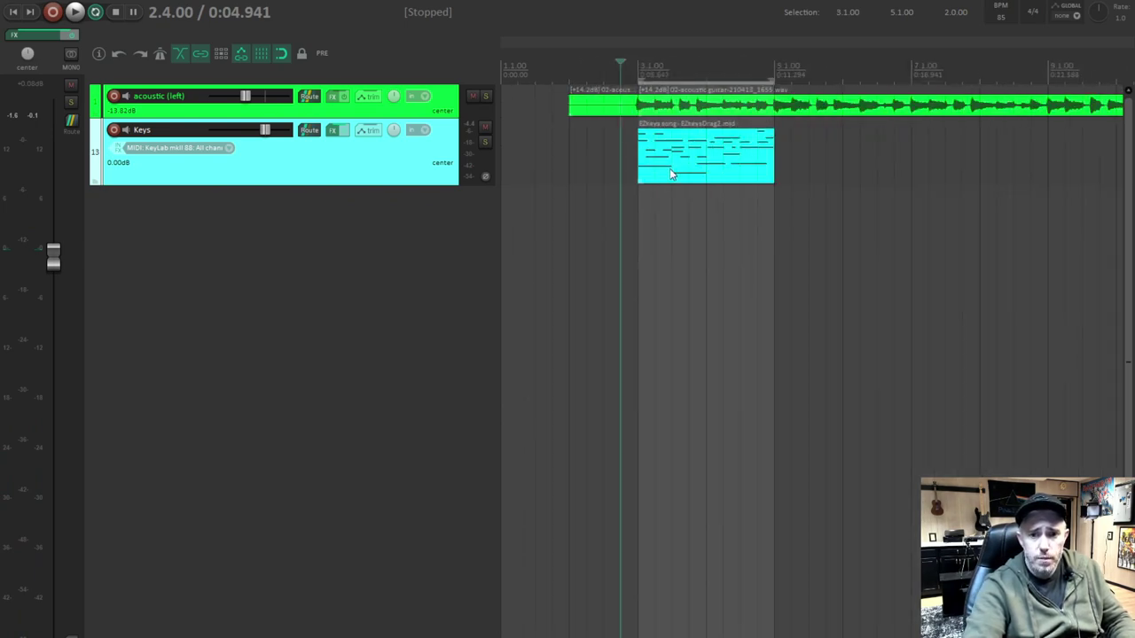
{"action": "double_click", "coordinate": [670, 169]}
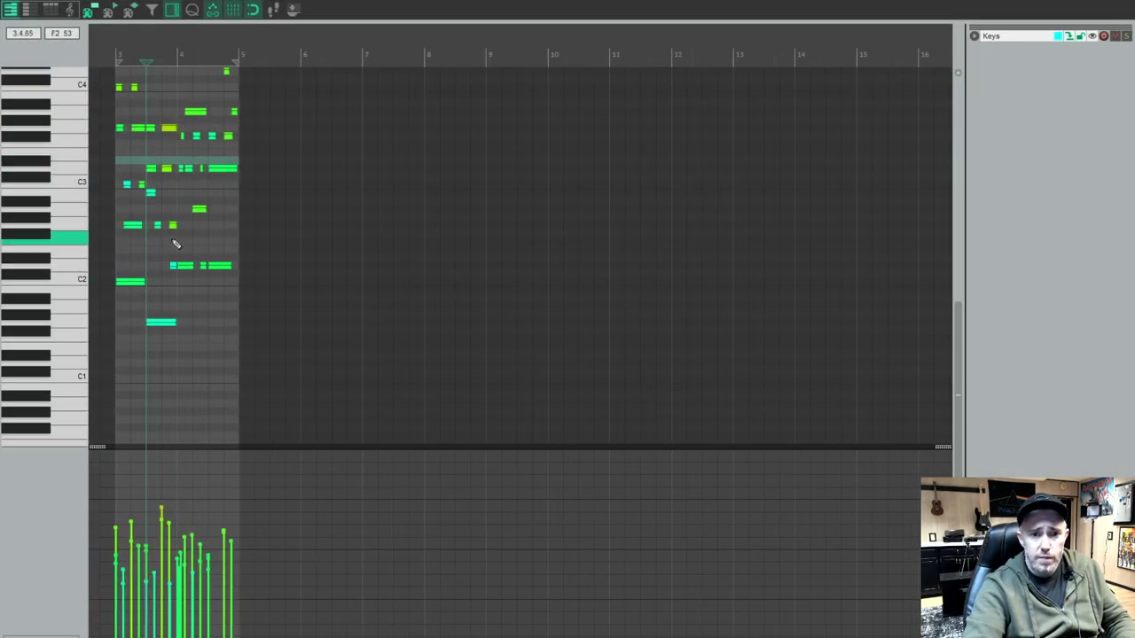
- Sound several notes down the MIDI editor's piano keyboard, from just below C4 to between C2 and C1
{"action": "scroll", "coordinate": [175, 244], "scroll_direction": "up", "scroll_amount": 5}
{"action": "left_click", "coordinate": [84, 102]}
{"action": "left_click", "coordinate": [78, 128]}
{"action": "left_click", "coordinate": [74, 144]}
{"action": "left_click", "coordinate": [73, 193]}
{"action": "left_click", "coordinate": [70, 242]}
{"action": "left_click", "coordinate": [70, 290]}
{"action": "left_click", "coordinate": [71, 338]}
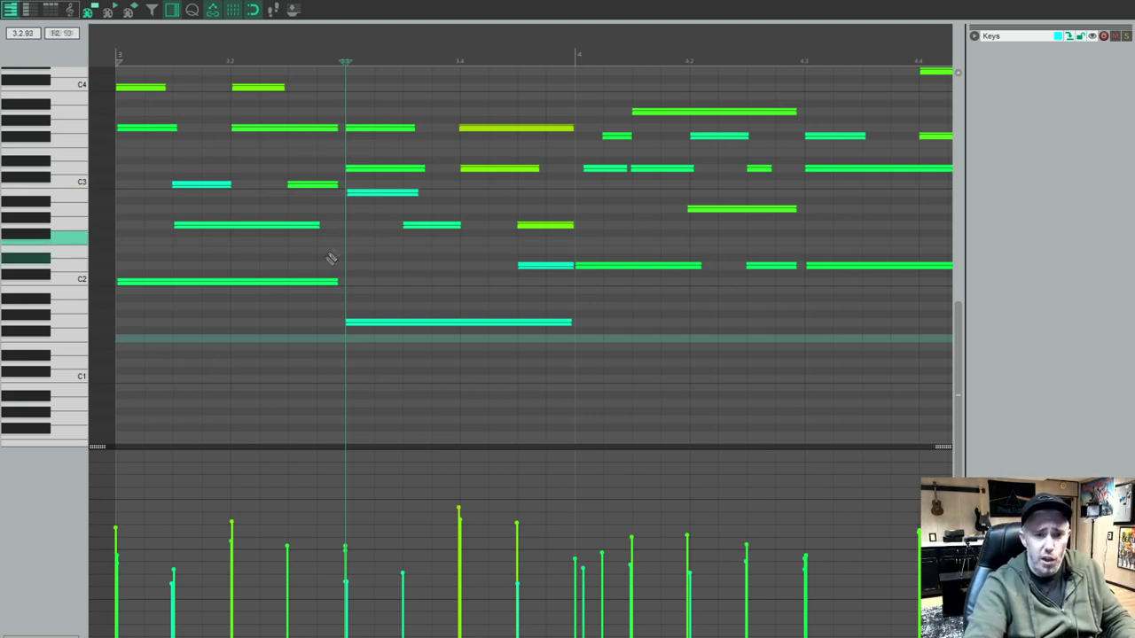
- Shorten the end of the first C3 note in bar 3 and return to the arrangement
{"action": "scroll", "coordinate": [395, 277], "scroll_direction": "down", "scroll_amount": 3}
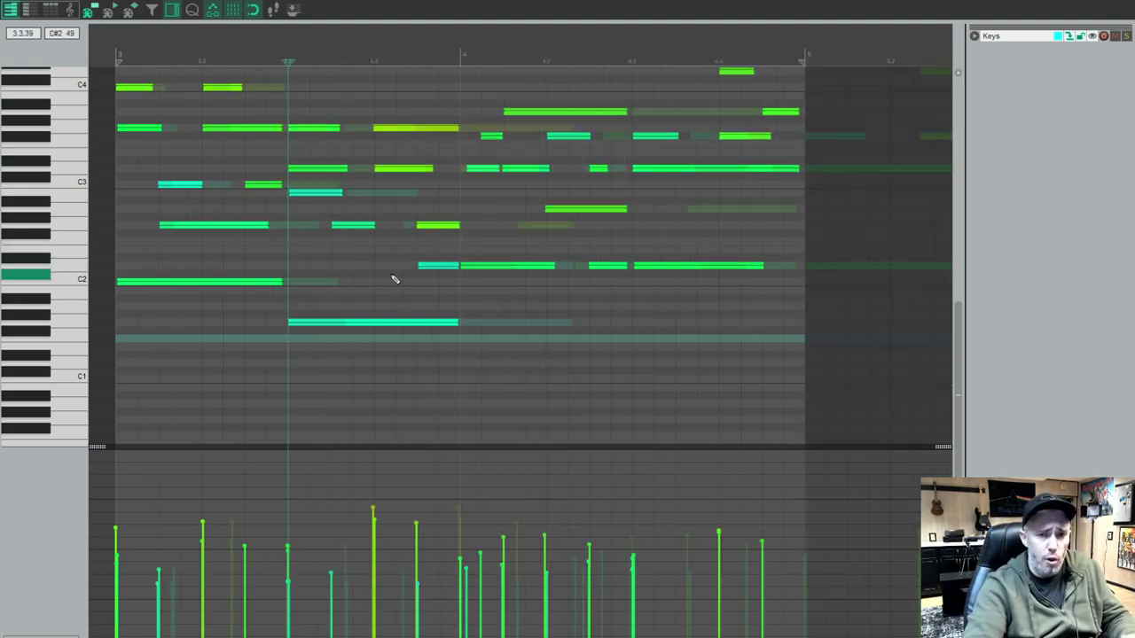
{"action": "scroll", "coordinate": [376, 269], "scroll_direction": "up", "scroll_amount": 3}
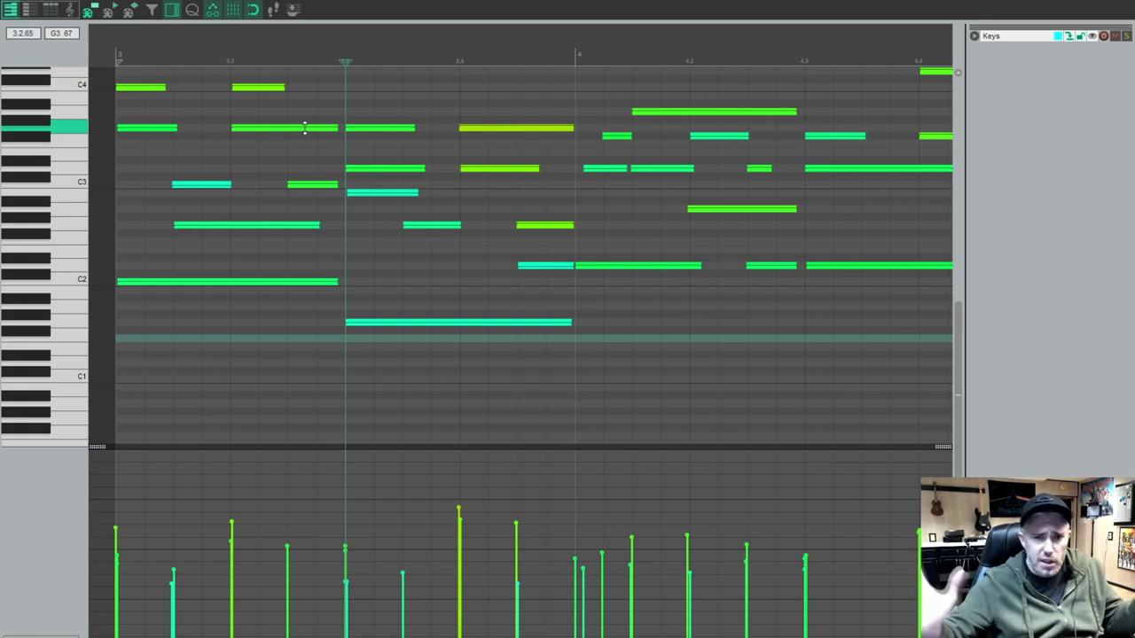
{"action": "scroll", "coordinate": [355, 219], "scroll_direction": "down", "scroll_amount": 1}
{"action": "scroll", "coordinate": [326, 217], "scroll_direction": "up", "scroll_amount": 2}
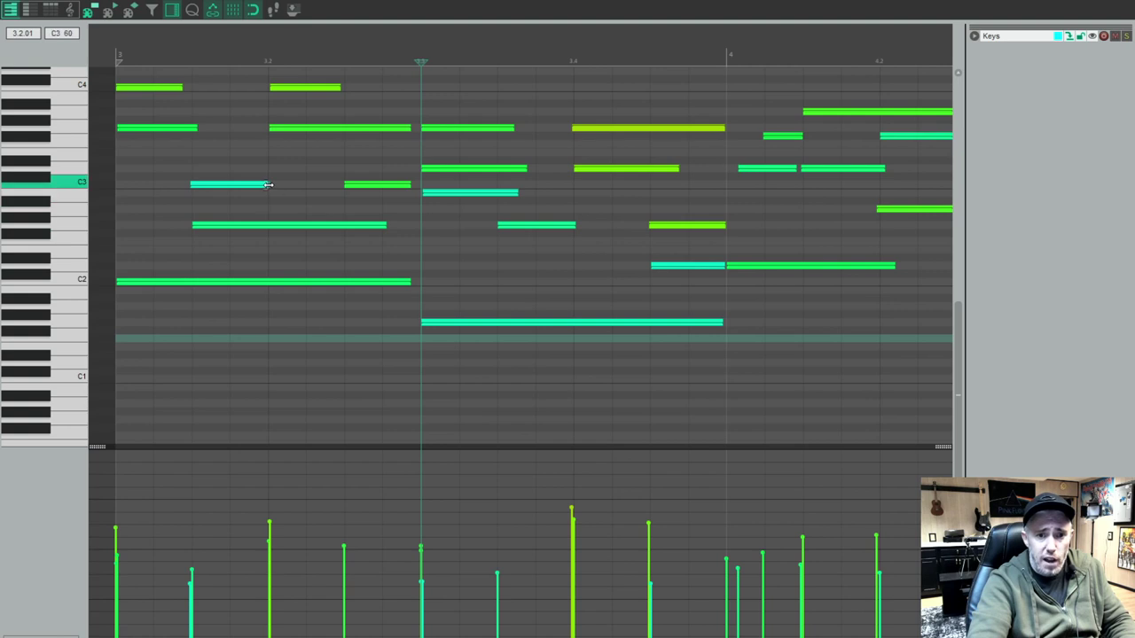
{"action": "left_click_drag", "start_coordinate": [268, 184], "coordinate": [231, 184]}
{"action": "mouse_move", "coordinate": [329, 133]}
{"action": "left_mouse_down"}
{"action": "mouse_move", "coordinate": [328, 145]}
{"action": "mouse_move", "coordinate": [328, 130]}
{"action": "left_mouse_up"}
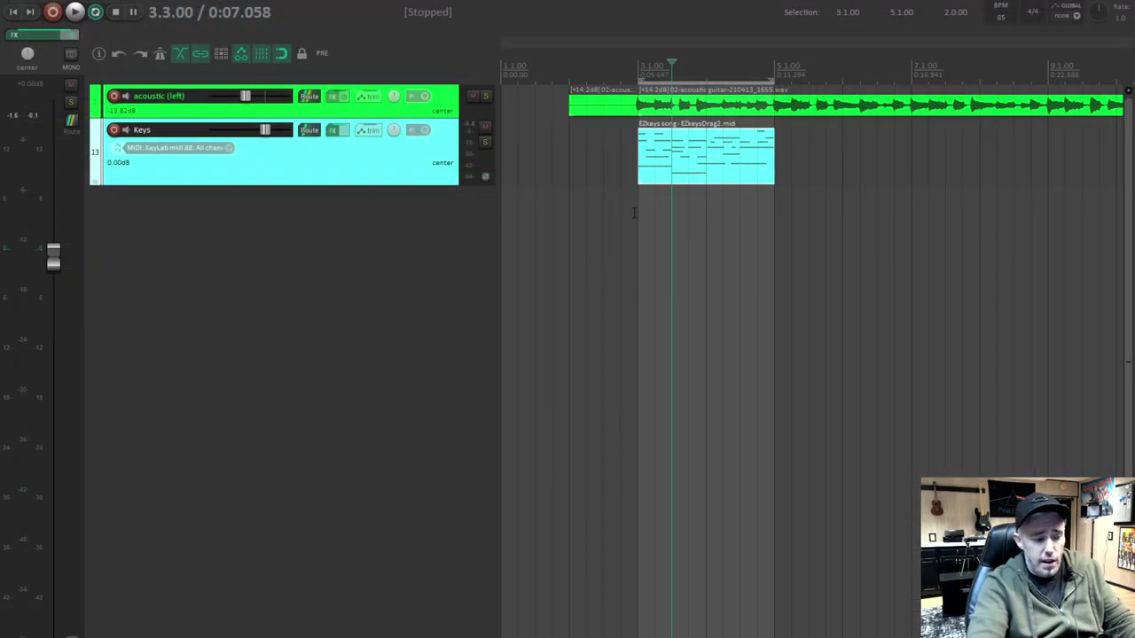
- Clear the time selection and duplicate the Keys track's MIDI item twice in a row, filling bars 3 to 9
{"action": "key", "text": "Escape"}
{"action": "scroll", "coordinate": [672, 167], "scroll_direction": "down", "scroll_amount": 3}
{"action": "scroll", "coordinate": [581, 170], "scroll_direction": "up", "scroll_amount": 3}
{"action": "left_click_drag", "start_coordinate": [689, 173], "coordinate": [691, 179]}
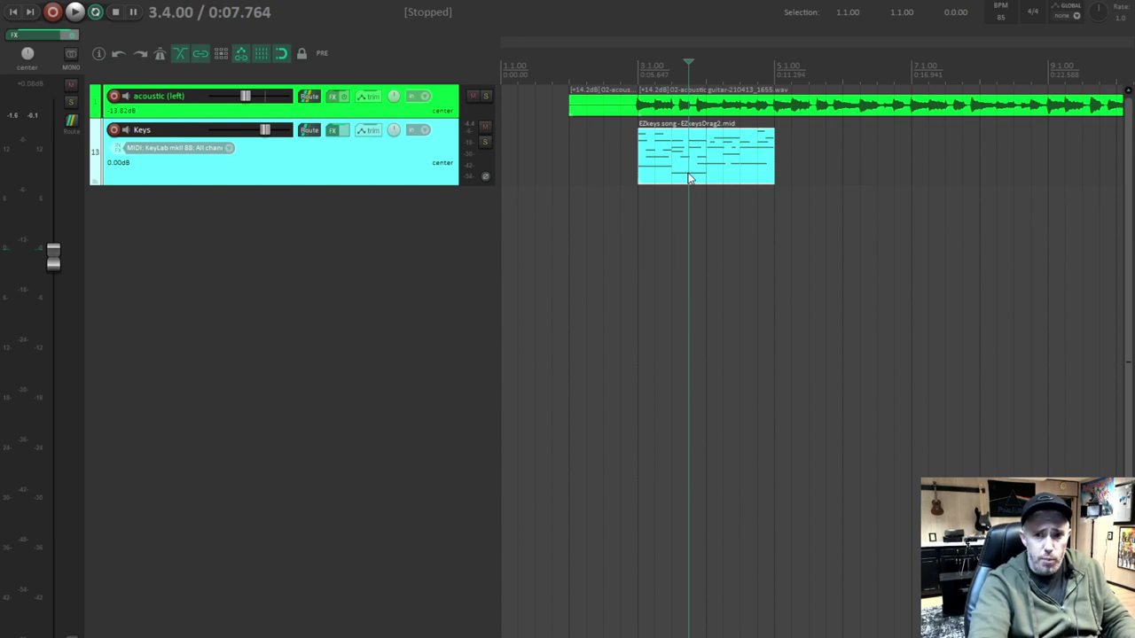
{"action": "left_click", "coordinate": [679, 158]}
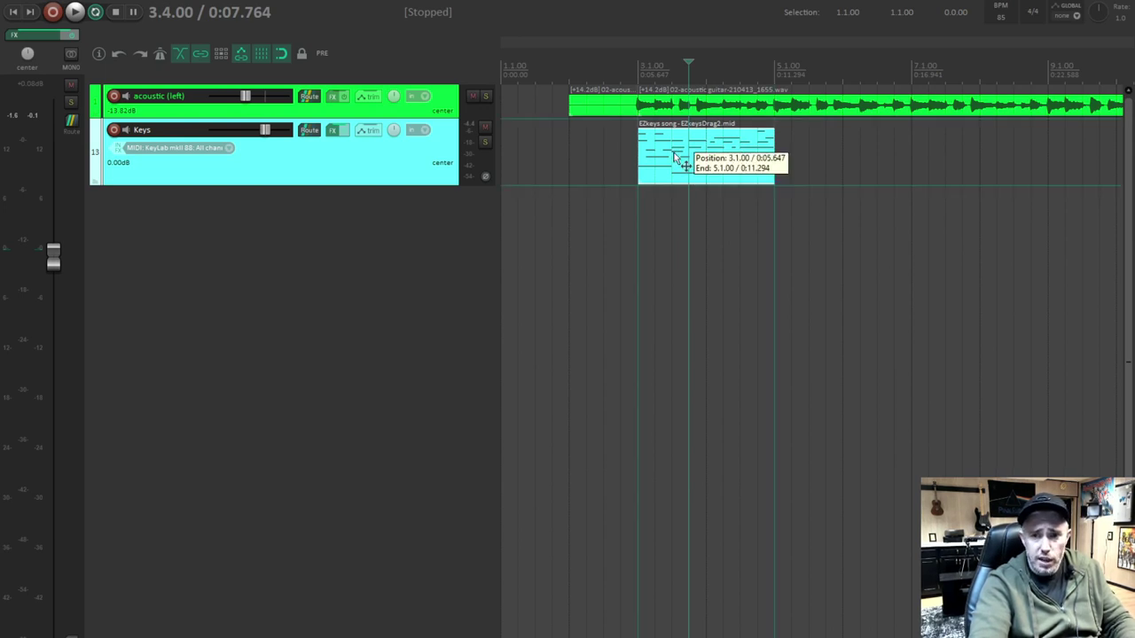
{"action": "left_click", "coordinate": [776, 156]}
{"action": "scroll", "coordinate": [658, 209], "scroll_direction": "down", "scroll_amount": 2}
{"action": "key", "text": "ctrl+d"}
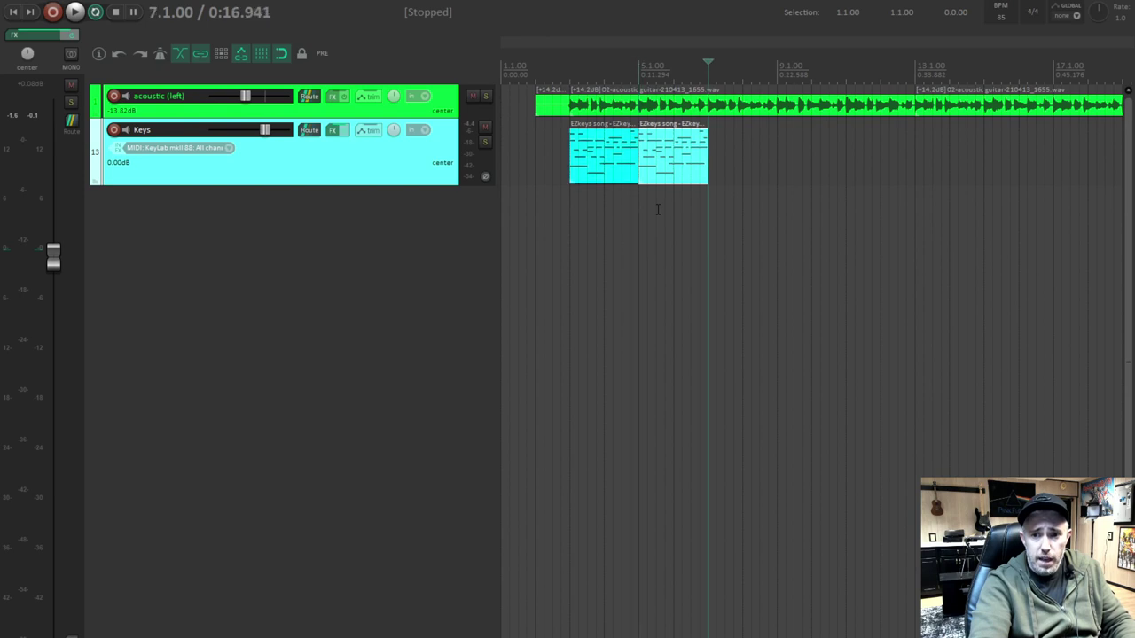
{"action": "key", "text": "ctrl+d"}
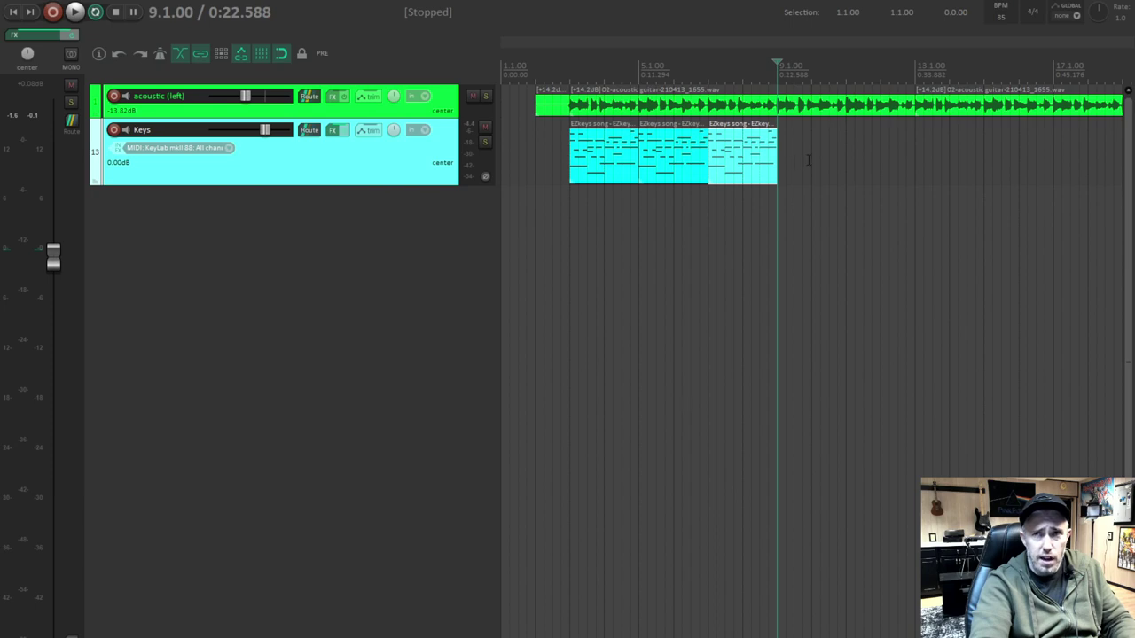
- Open EZkeys on the Keys track, un-mute its song block and move the block to start at bar 9
{"action": "left_click", "coordinate": [332, 131]}
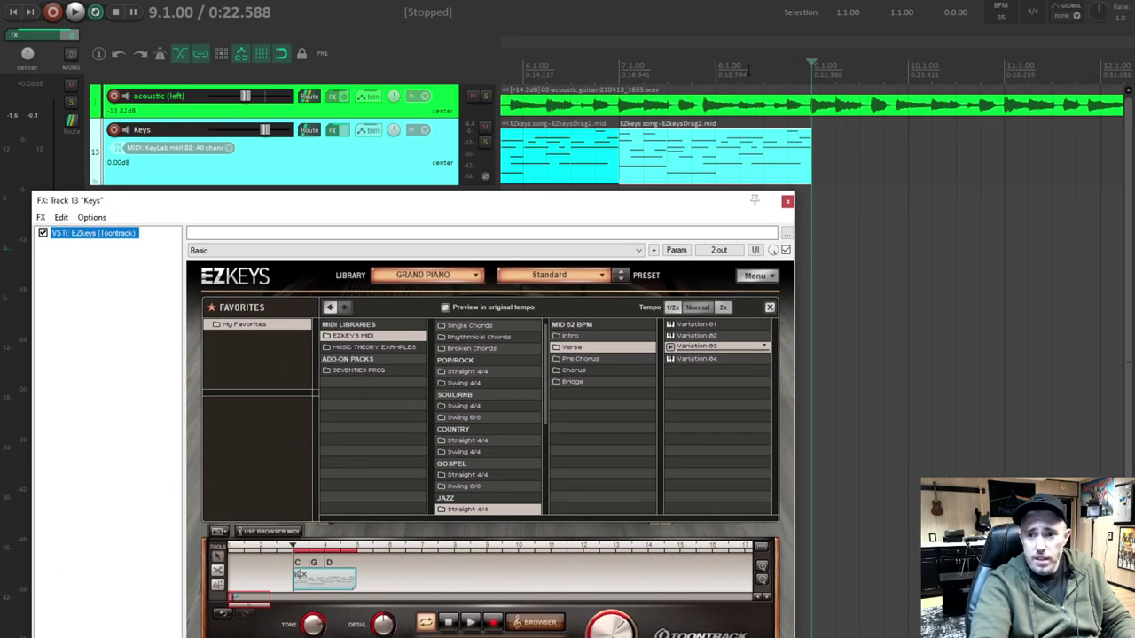
{"action": "left_click", "coordinate": [796, 69]}
{"action": "left_click", "coordinate": [816, 68]}
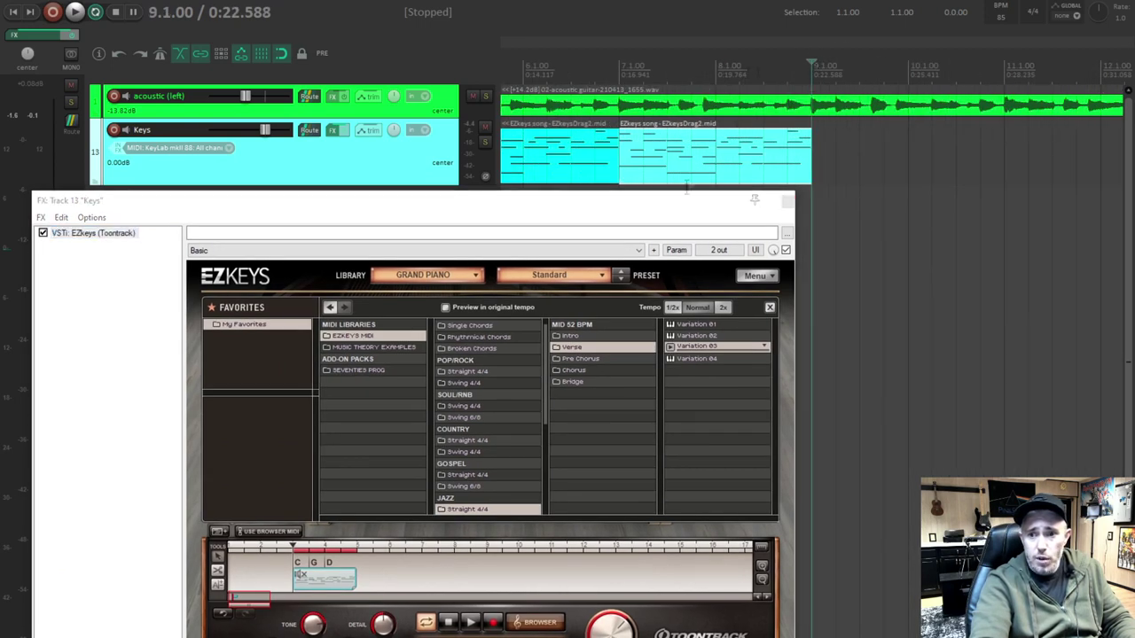
{"action": "left_click_drag", "start_coordinate": [693, 204], "coordinate": [723, 107]}
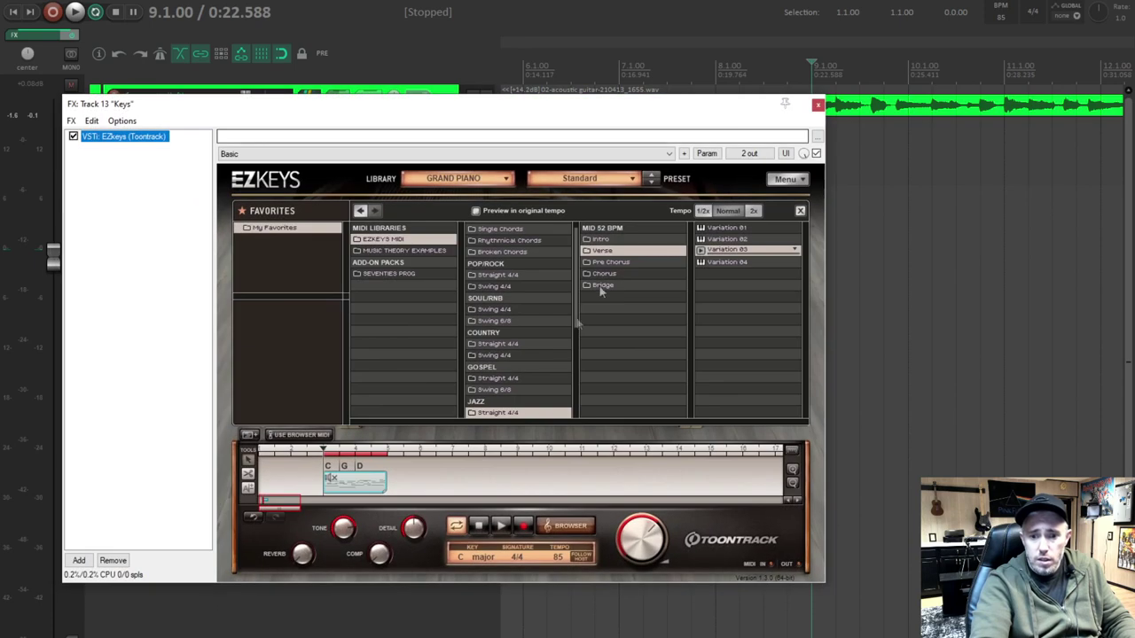
{"action": "scroll", "coordinate": [367, 479], "scroll_direction": "down", "scroll_amount": 1}
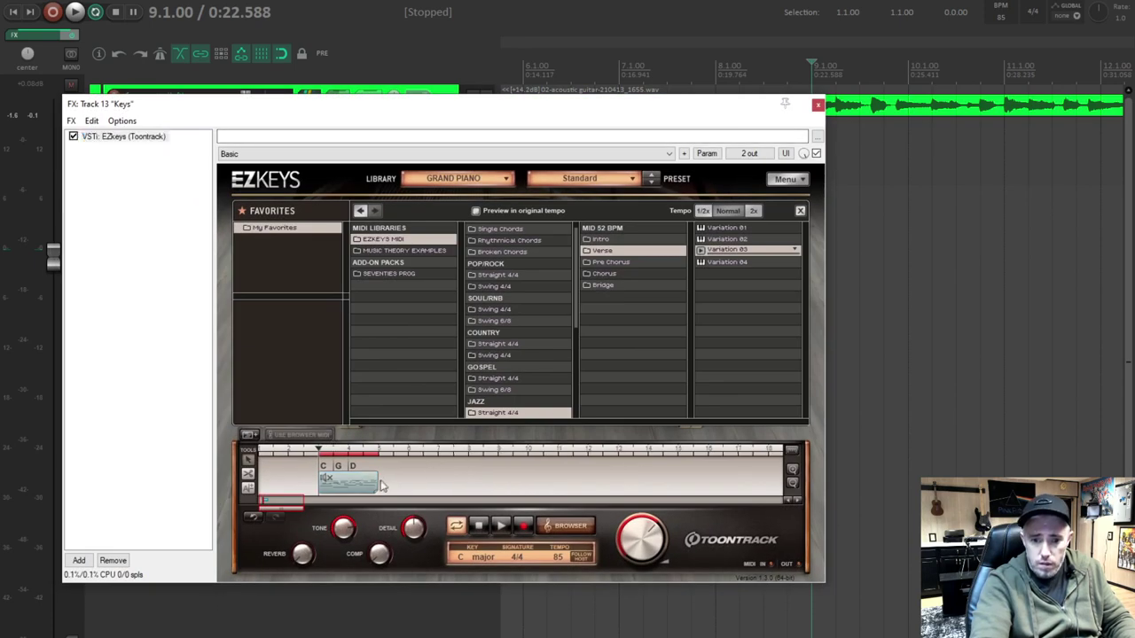
{"action": "right_click", "coordinate": [329, 481]}
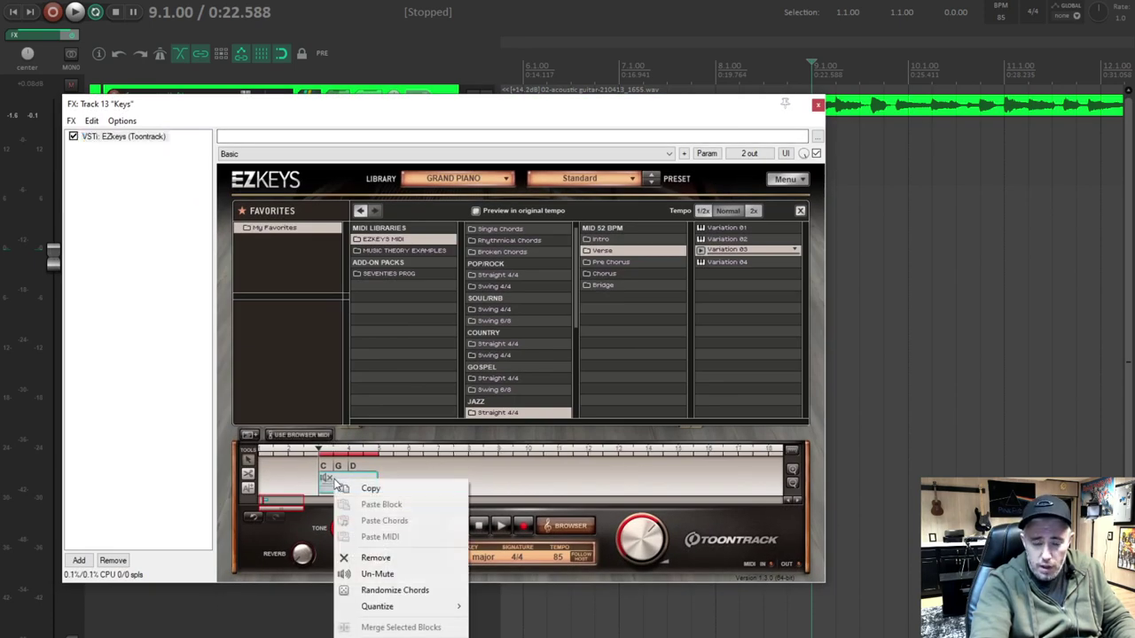
{"action": "left_click", "coordinate": [347, 575]}
{"action": "left_click_drag", "start_coordinate": [354, 493], "coordinate": [510, 483]}
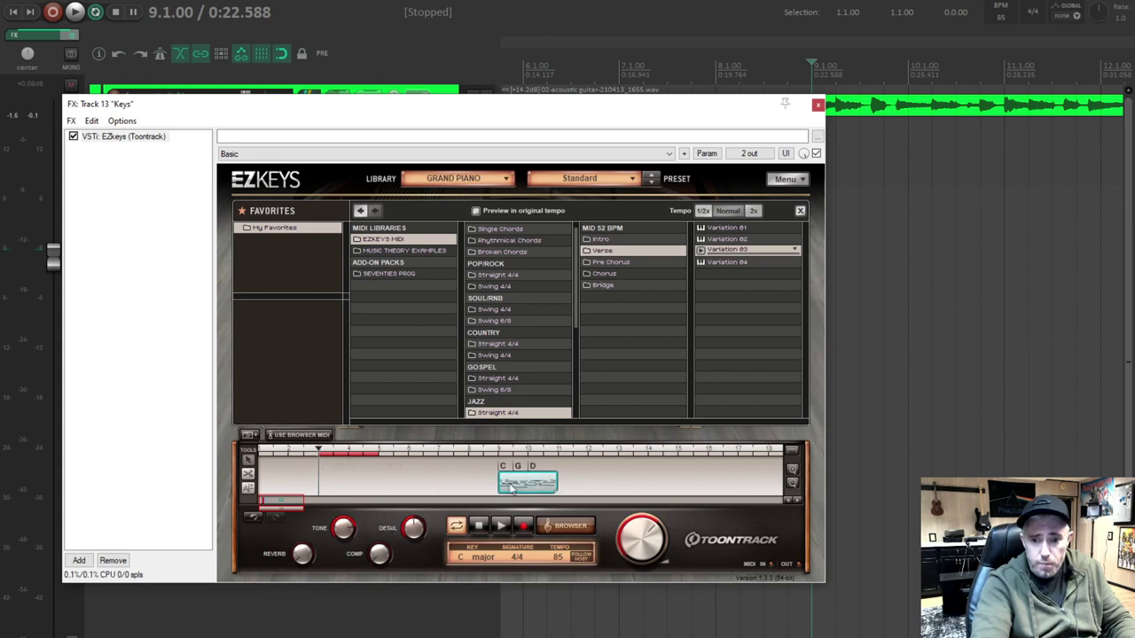
- Change the block's first chord from C to F and step its inversion down
{"action": "scroll", "coordinate": [503, 479], "scroll_direction": "up", "scroll_amount": 3}
{"action": "scroll", "coordinate": [475, 465], "scroll_direction": "up", "scroll_amount": 2}
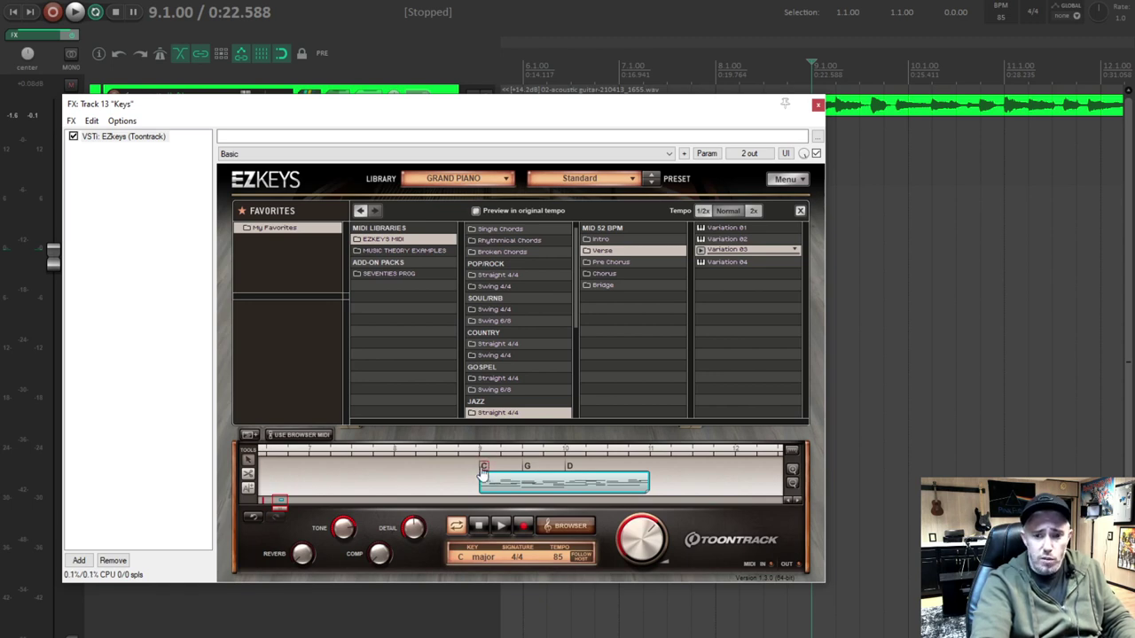
{"action": "left_click", "coordinate": [483, 469]}
{"action": "left_click", "coordinate": [460, 426]}
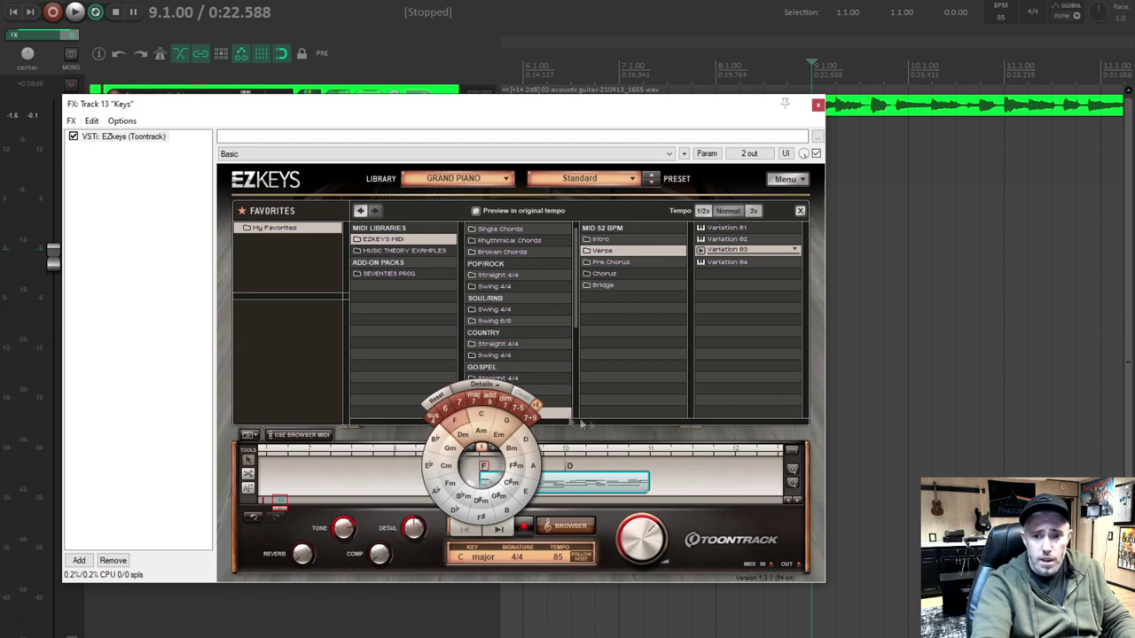
{"action": "left_click", "coordinate": [499, 388]}
{"action": "left_click", "coordinate": [470, 378]}
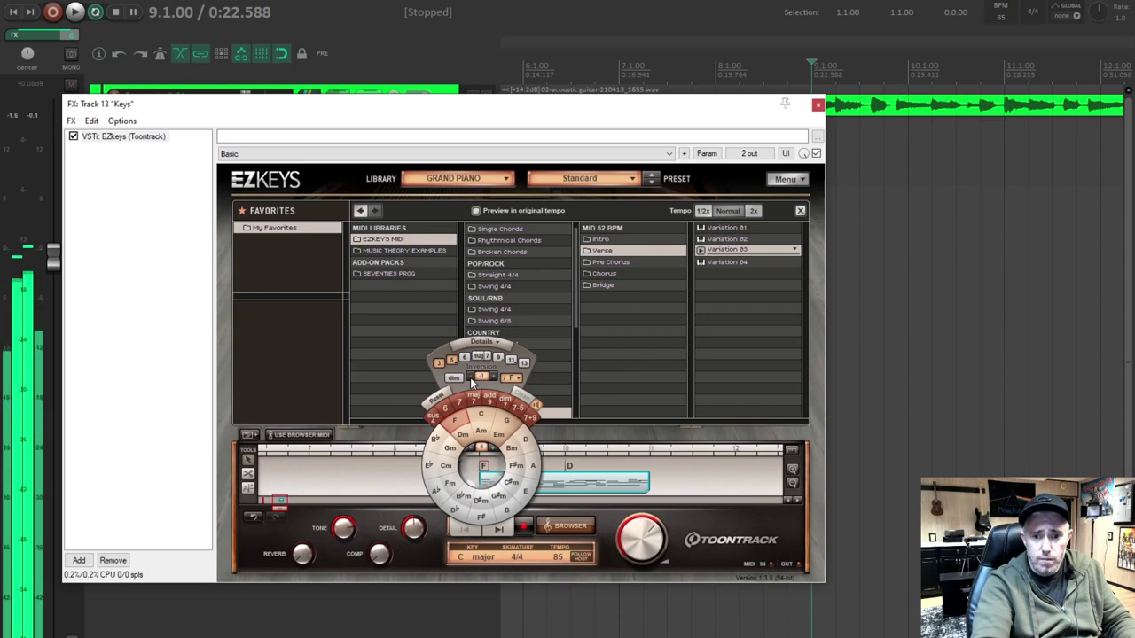
- Audition Variation 04 and Variation 01 of the Jazz Straight 4/4 verse with the block's chords, and replace the block's MIDI with Variation 04
{"action": "left_click_drag", "start_coordinate": [520, 115], "coordinate": [311, 142]}
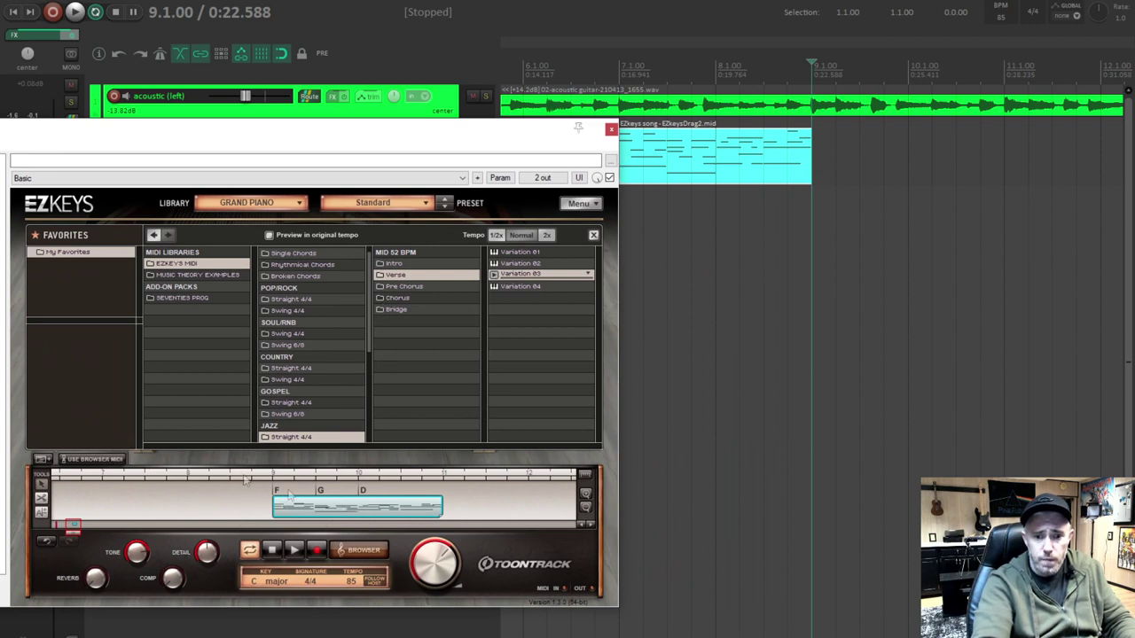
{"action": "left_click", "coordinate": [103, 459]}
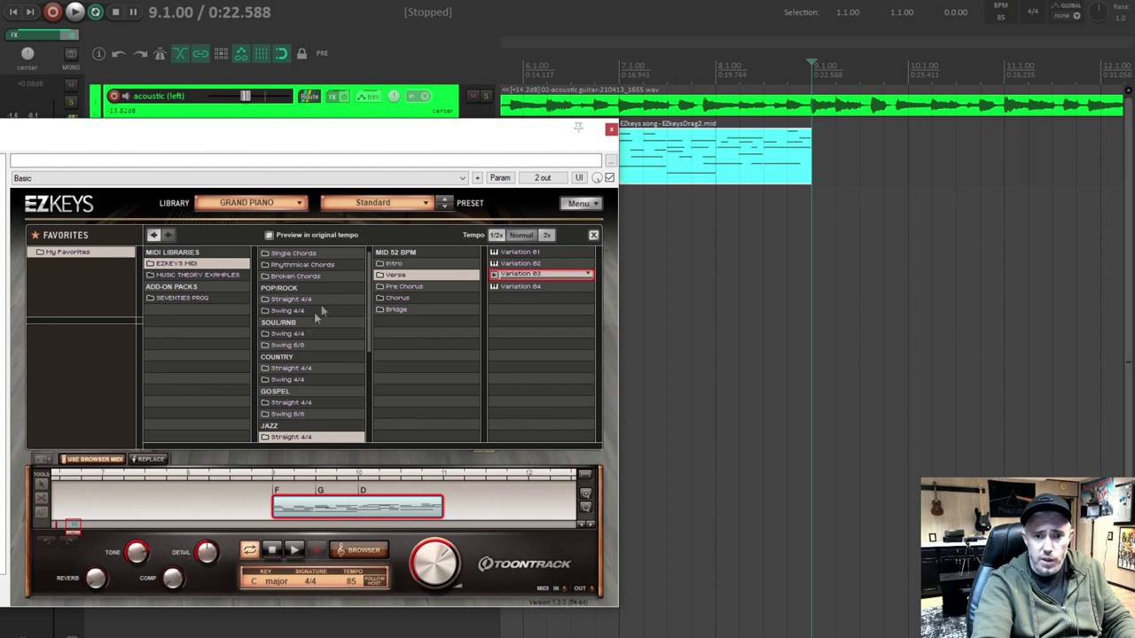
{"action": "scroll", "coordinate": [310, 406], "scroll_direction": "down", "scroll_amount": 2}
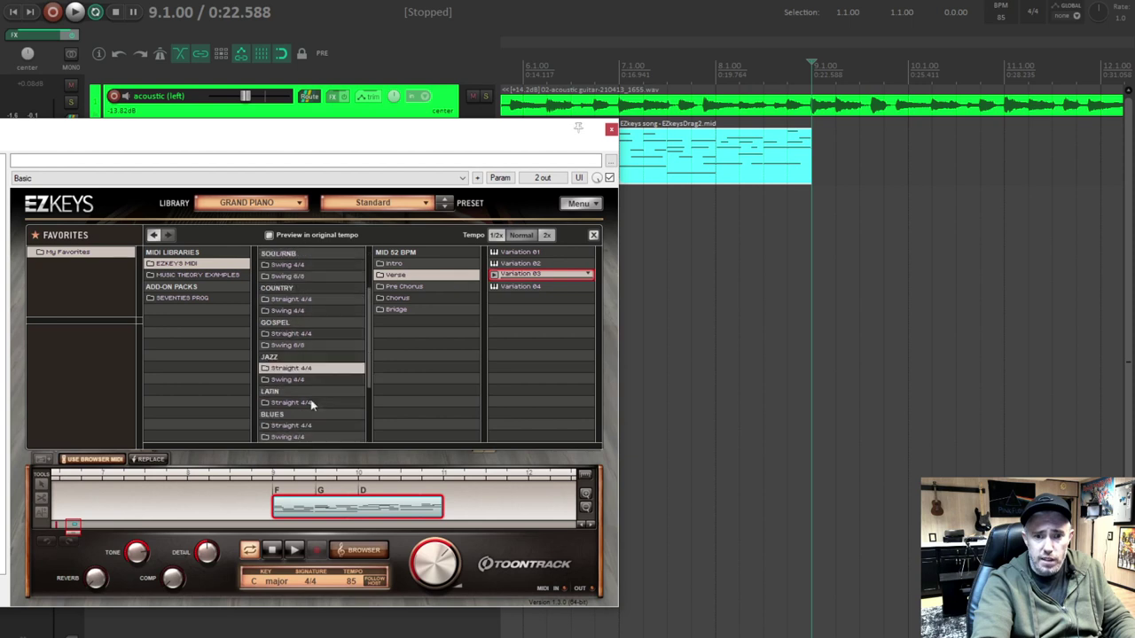
{"action": "left_click", "coordinate": [511, 287]}
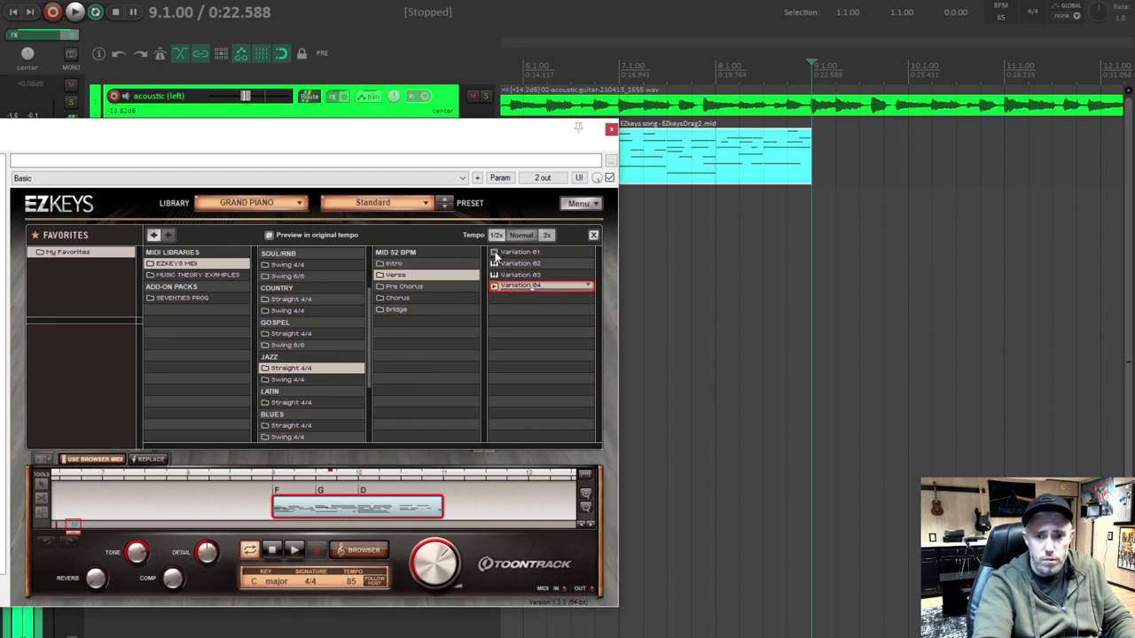
{"action": "left_click", "coordinate": [497, 253]}
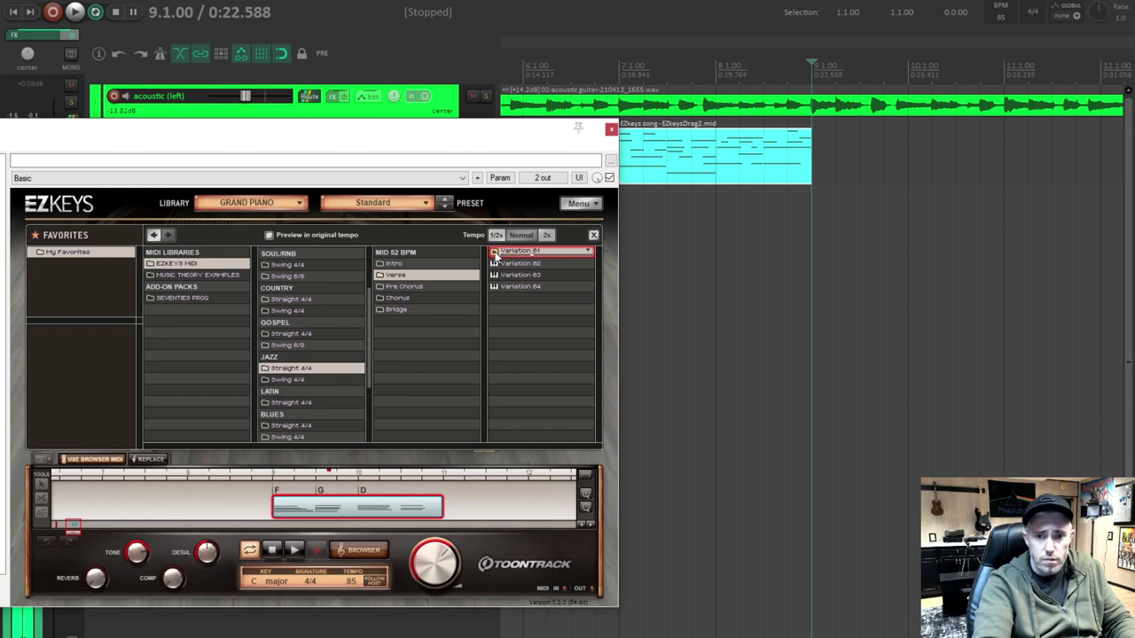
{"action": "left_click", "coordinate": [497, 286]}
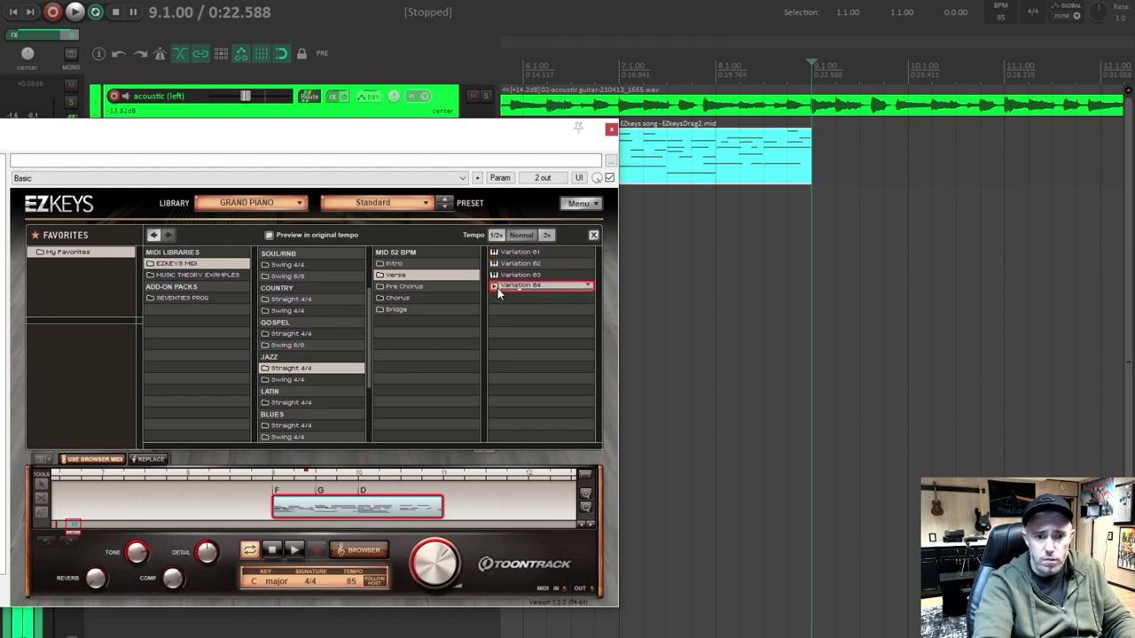
{"action": "left_click", "coordinate": [151, 460]}
- Copy the F–G–D block onto the Keys track as a MIDI item after the existing ones, and mute the block in EZkeys
{"action": "scroll", "coordinate": [825, 317], "scroll_direction": "down", "scroll_amount": 5}
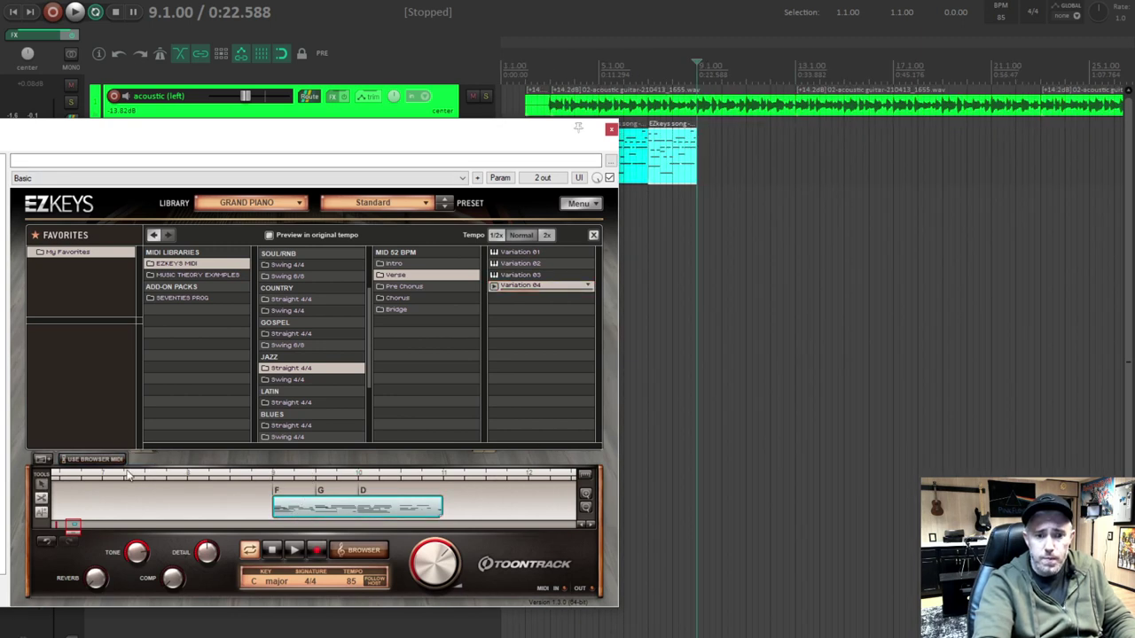
{"action": "left_click_drag", "start_coordinate": [302, 511], "coordinate": [735, 160]}
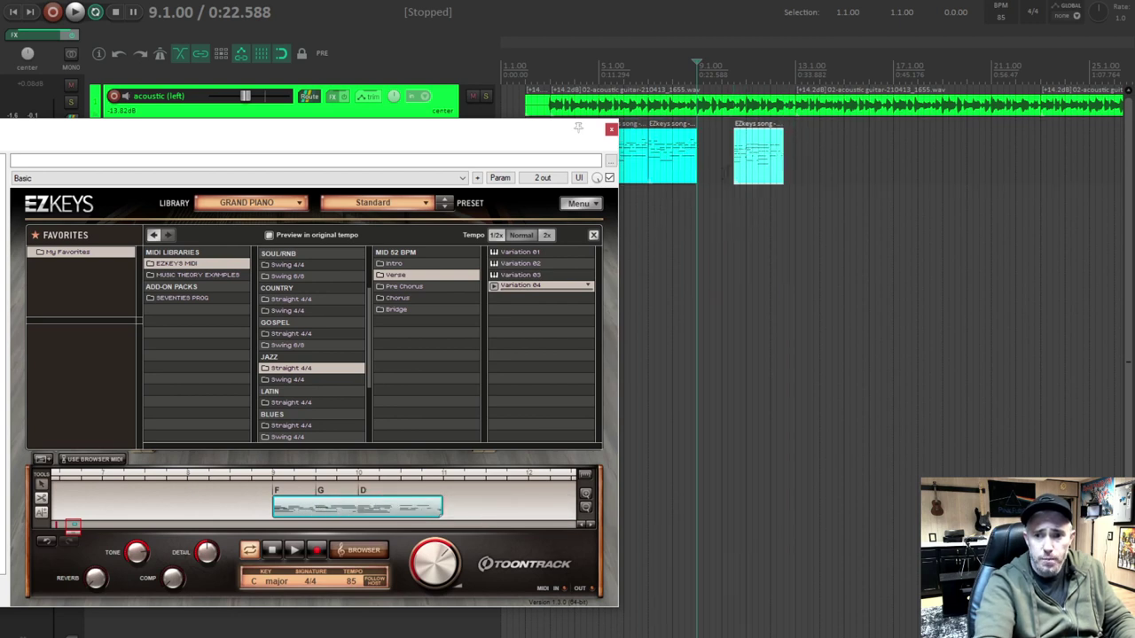
{"action": "right_click", "coordinate": [398, 508]}
{"action": "left_click", "coordinate": [435, 408]}
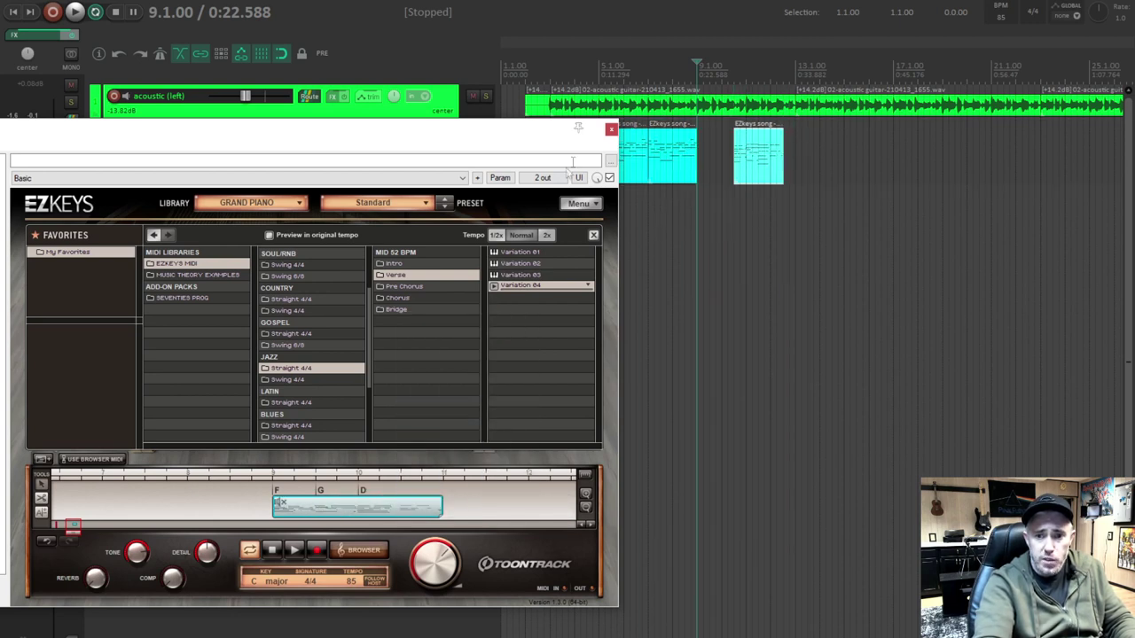
- Close the EZkeys window and move the new MIDI item against the previous one so it starts at 9.1.00
{"action": "left_click", "coordinate": [610, 129]}
{"action": "scroll", "coordinate": [890, 172], "scroll_direction": "up", "scroll_amount": 2}
{"action": "left_click_drag", "start_coordinate": [889, 171], "coordinate": [817, 171]}
{"action": "scroll", "coordinate": [851, 186], "scroll_direction": "down", "scroll_amount": 2}
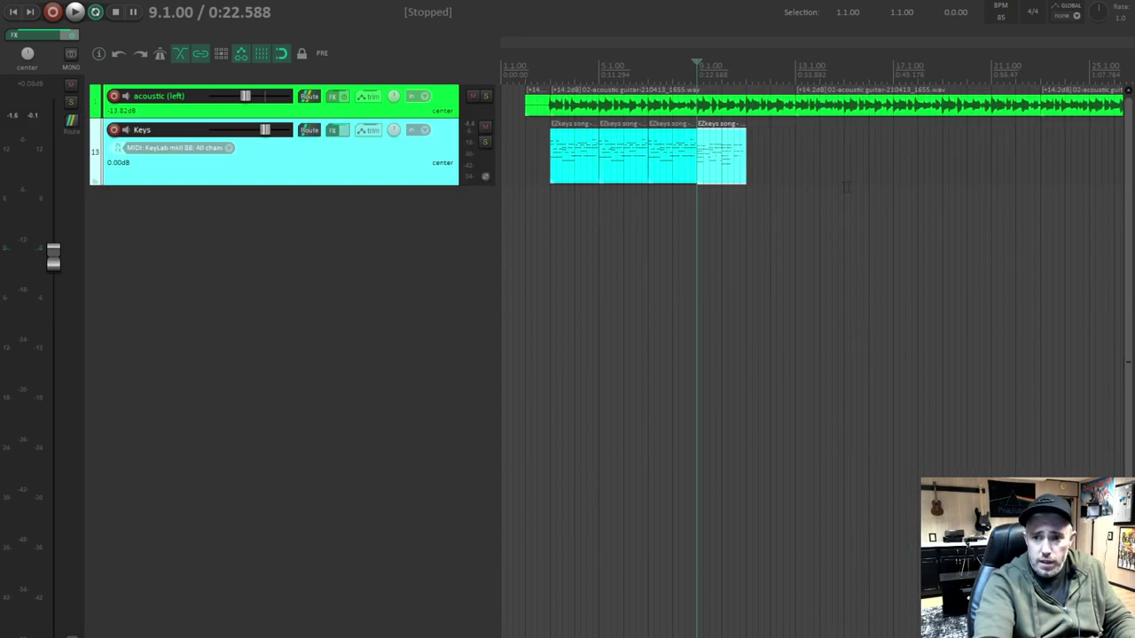
- Play the new item from bar 9 and duplicate it once so the Keys part extends to bar 13
{"action": "key", "text": "space"}
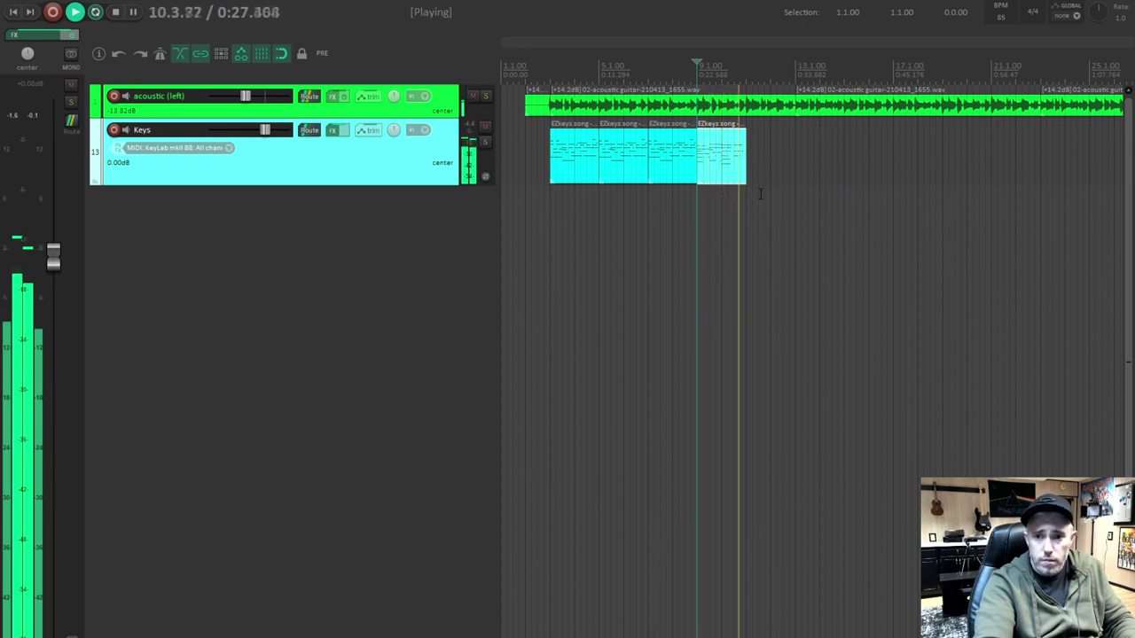
{"action": "key", "text": "space"}
{"action": "left_click", "coordinate": [718, 182]}
{"action": "left_click", "coordinate": [746, 164]}
{"action": "key", "text": "ctrl+d"}
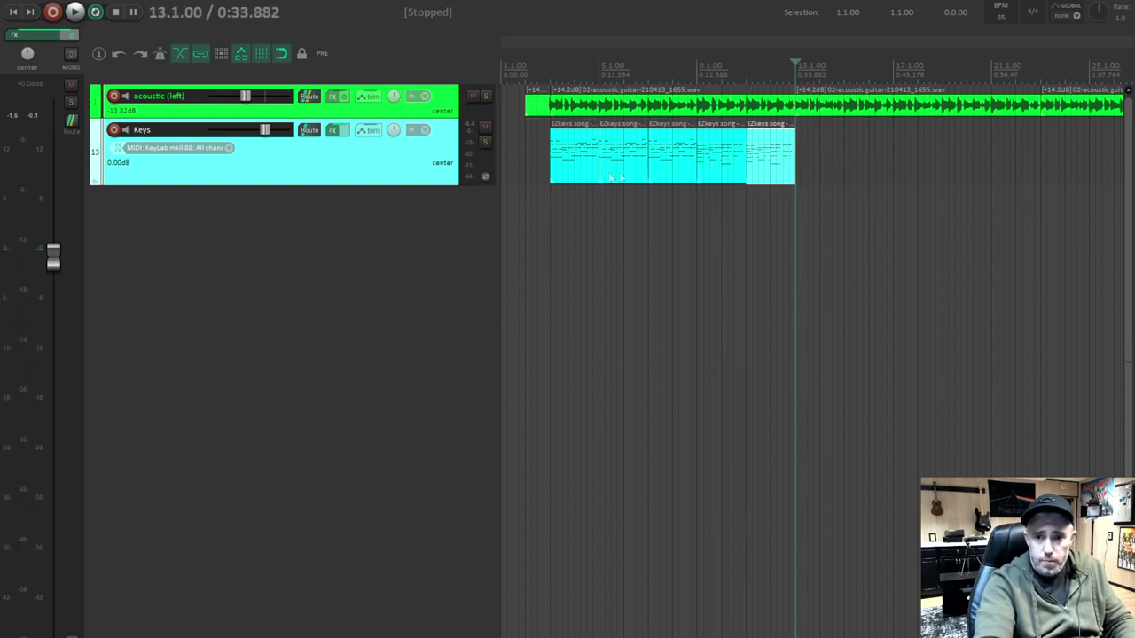
- Play the arrangement from 3.1.00 to bar 13, lowering the Keys track volume to -0.89 dB during playback
{"action": "left_click", "coordinate": [551, 196]}
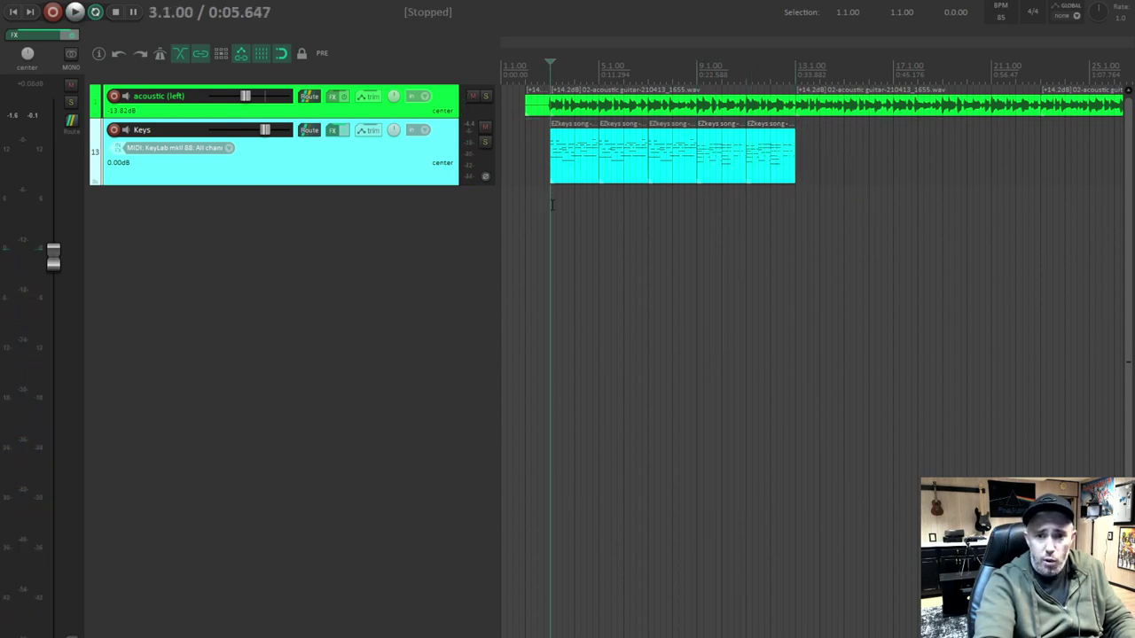
{"action": "key", "text": "space"}
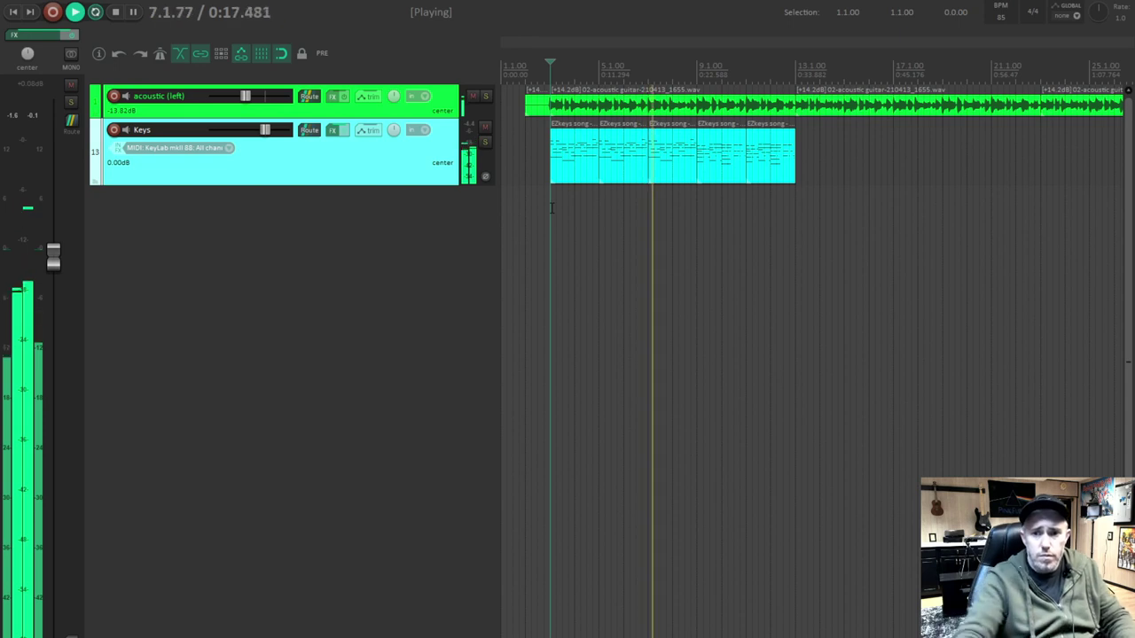
{"action": "scroll", "coordinate": [777, 187], "scroll_direction": "up", "scroll_amount": 2}
{"action": "scroll", "coordinate": [777, 186], "scroll_direction": "down", "scroll_amount": 2}
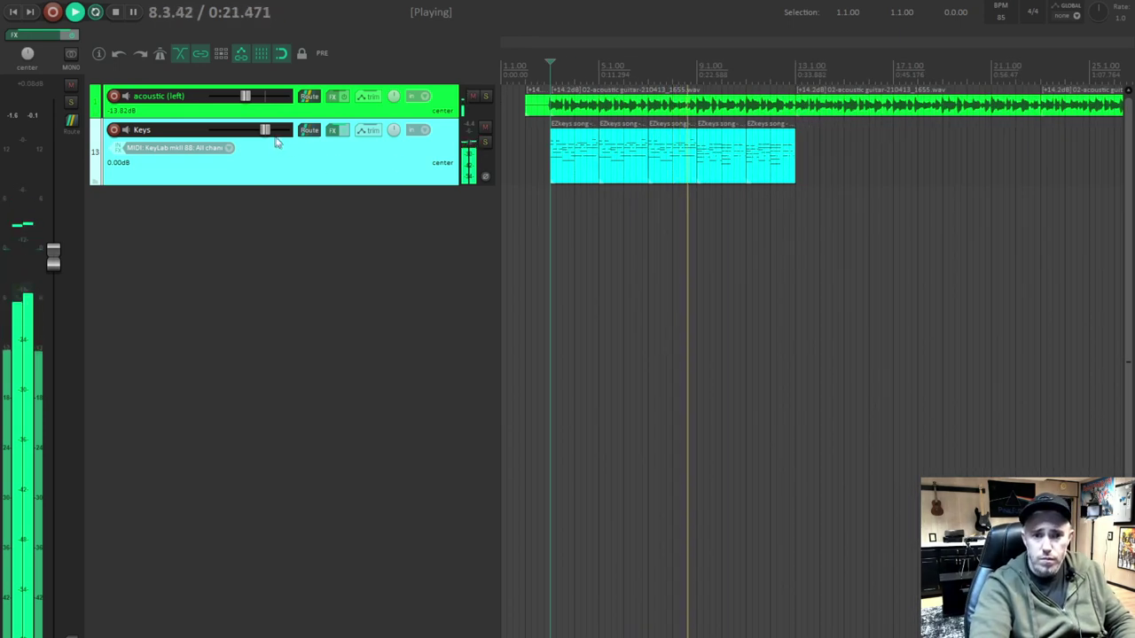
{"action": "left_click_drag", "start_coordinate": [267, 131], "coordinate": [265, 131]}
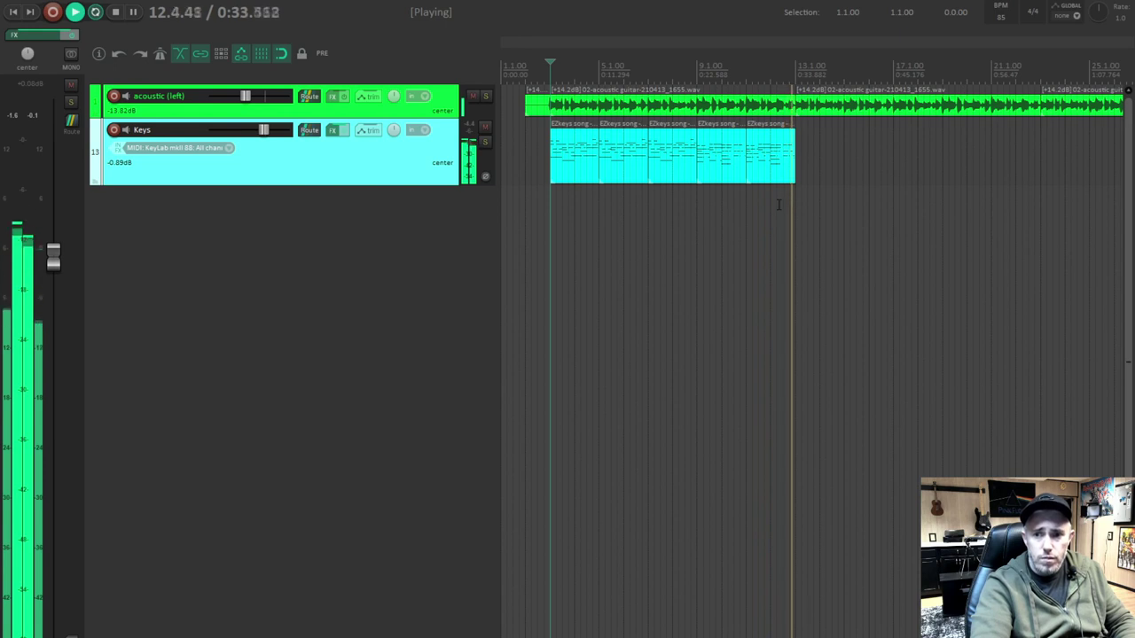
{"action": "key", "text": "space"}
- Select all the Keys track's MIDI items and glue them into one item
{"action": "left_click", "coordinate": [568, 169]}
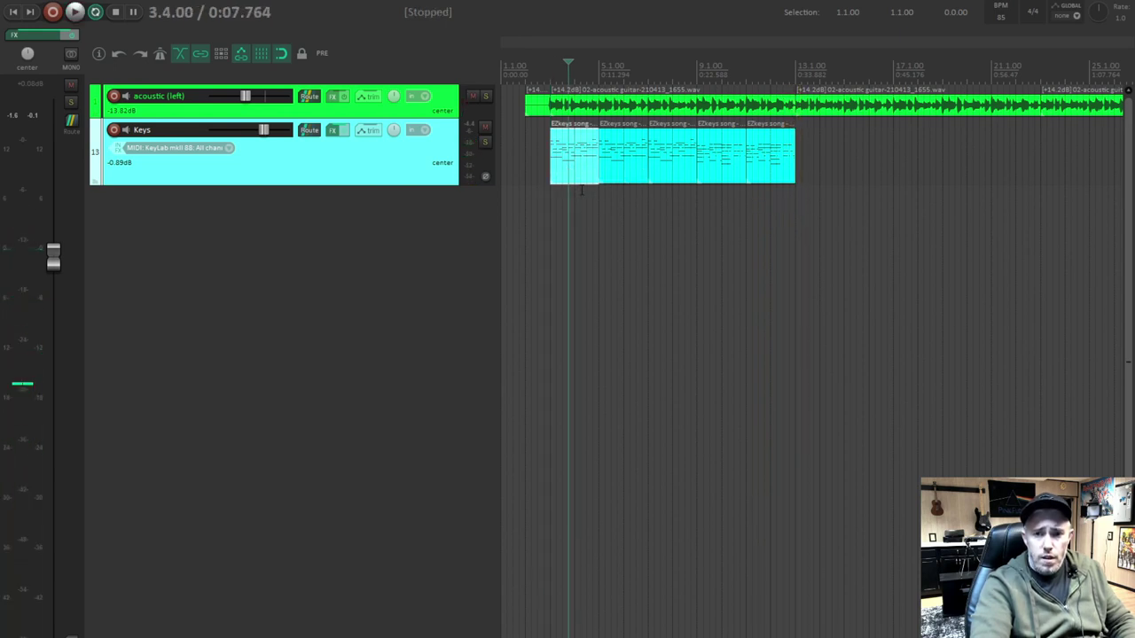
{"action": "scroll", "coordinate": [576, 182], "scroll_direction": "down", "scroll_amount": 2}
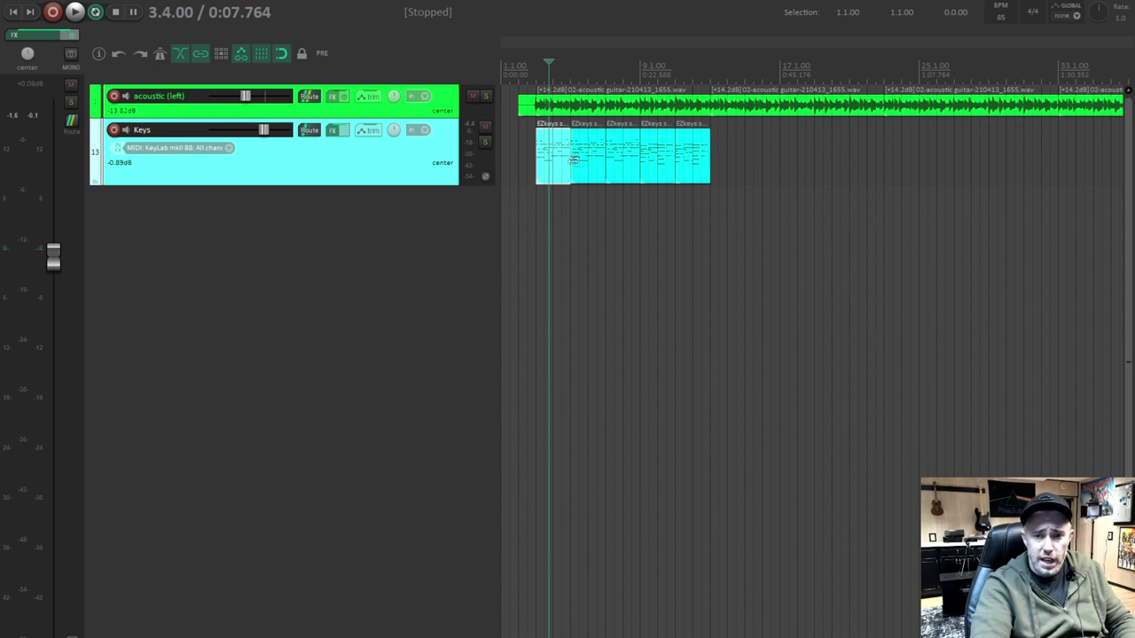
{"action": "left_click", "coordinate": [558, 162]}
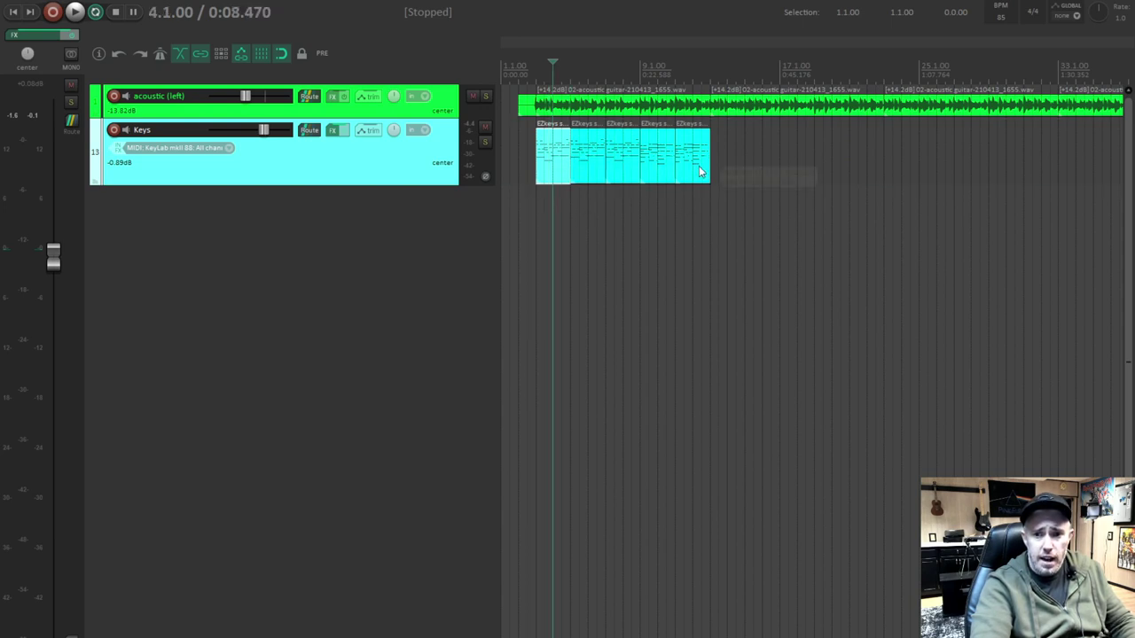
{"action": "key", "text": "ctrl+a"}
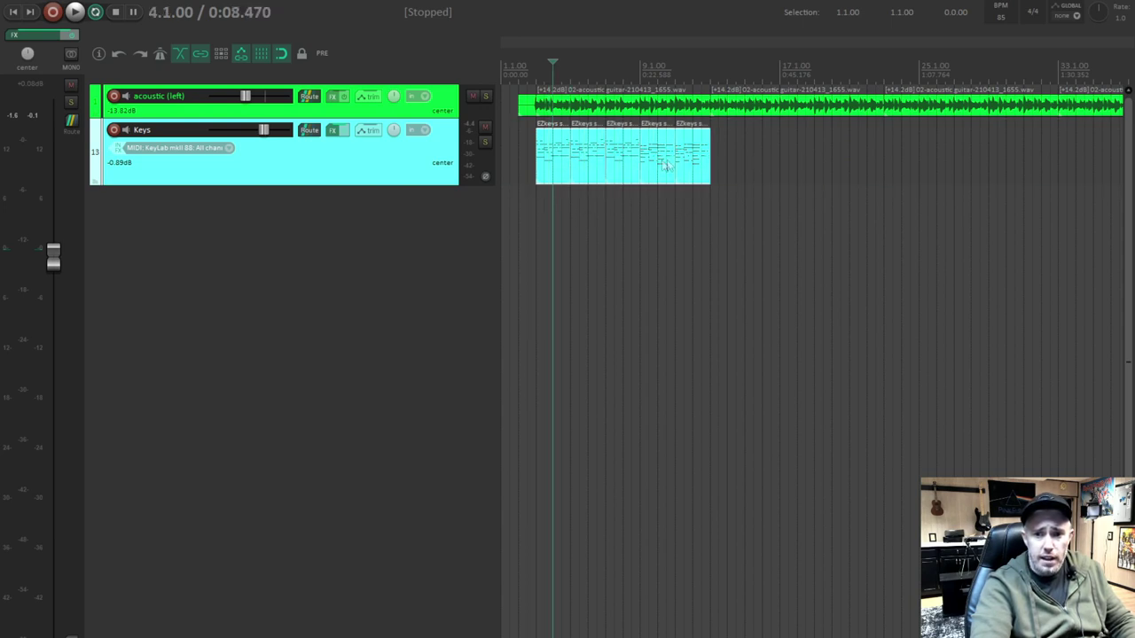
{"action": "right_click", "coordinate": [562, 169]}
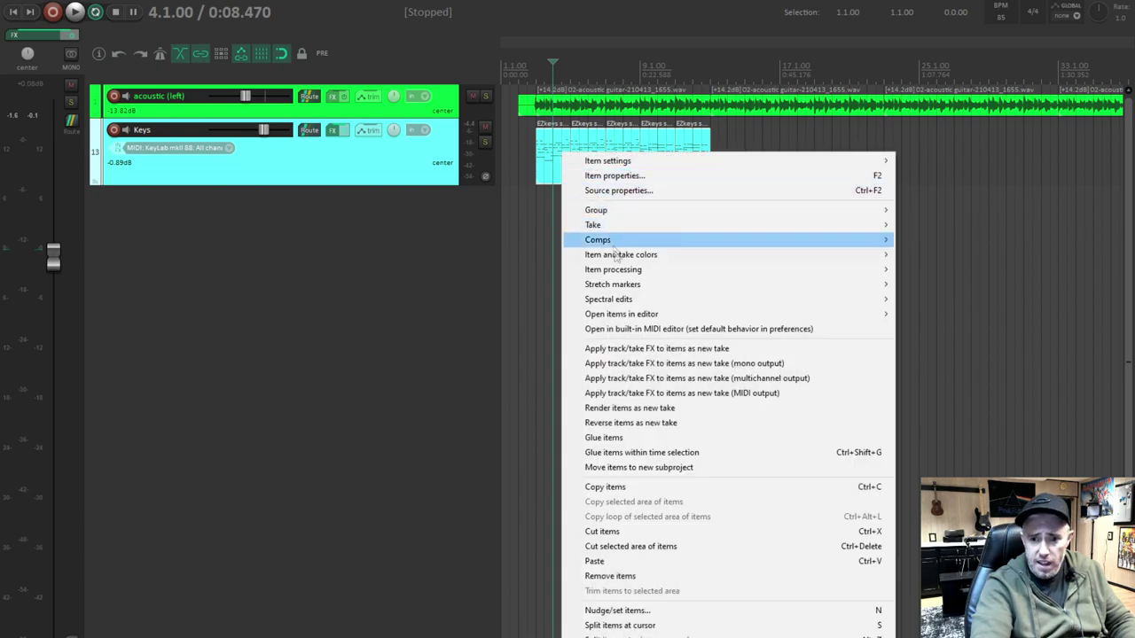
{"action": "left_click", "coordinate": [635, 438]}
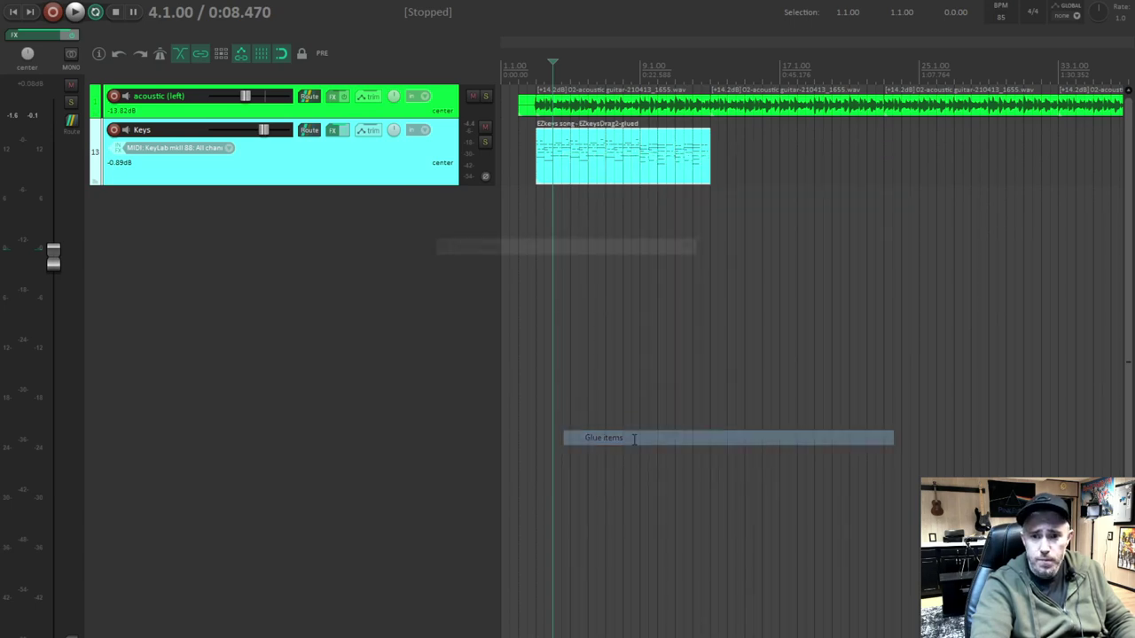
{"action": "mouse_move", "coordinate": [588, 155]}
{"action": "left_mouse_down"}
{"action": "mouse_move", "coordinate": [825, 170]}
{"action": "mouse_move", "coordinate": [574, 148]}
{"action": "mouse_move", "coordinate": [622, 151]}
{"action": "mouse_move", "coordinate": [594, 156]}
{"action": "left_mouse_up"}
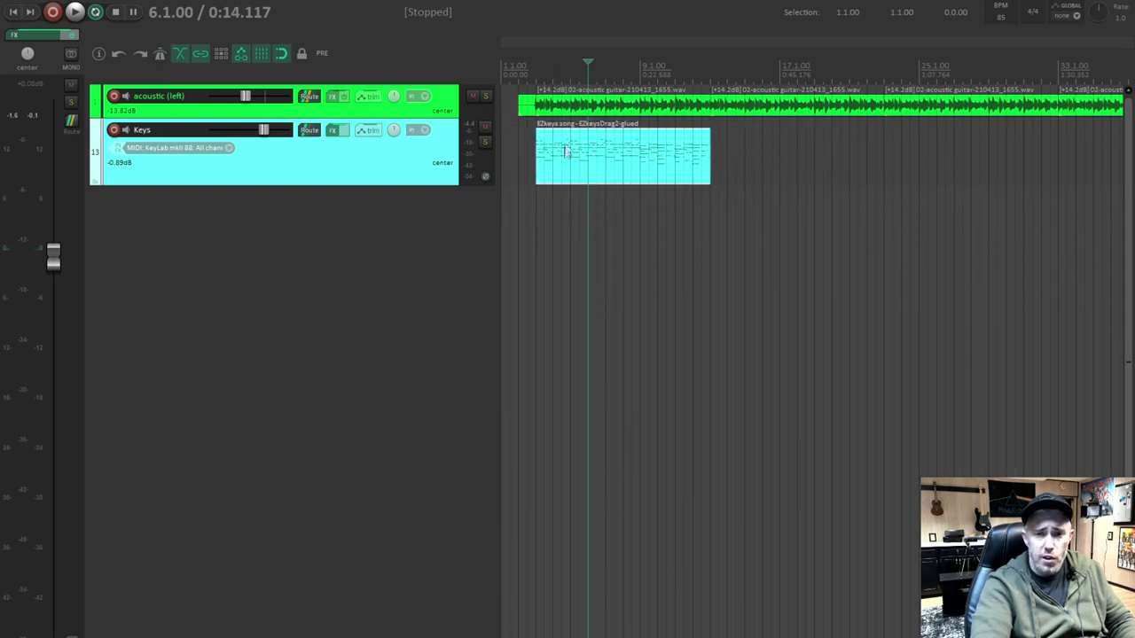
{"action": "left_click", "coordinate": [560, 167]}
{"action": "left_click", "coordinate": [576, 167]}
{"action": "left_click", "coordinate": [608, 166]}
{"action": "left_click", "coordinate": [557, 170]}
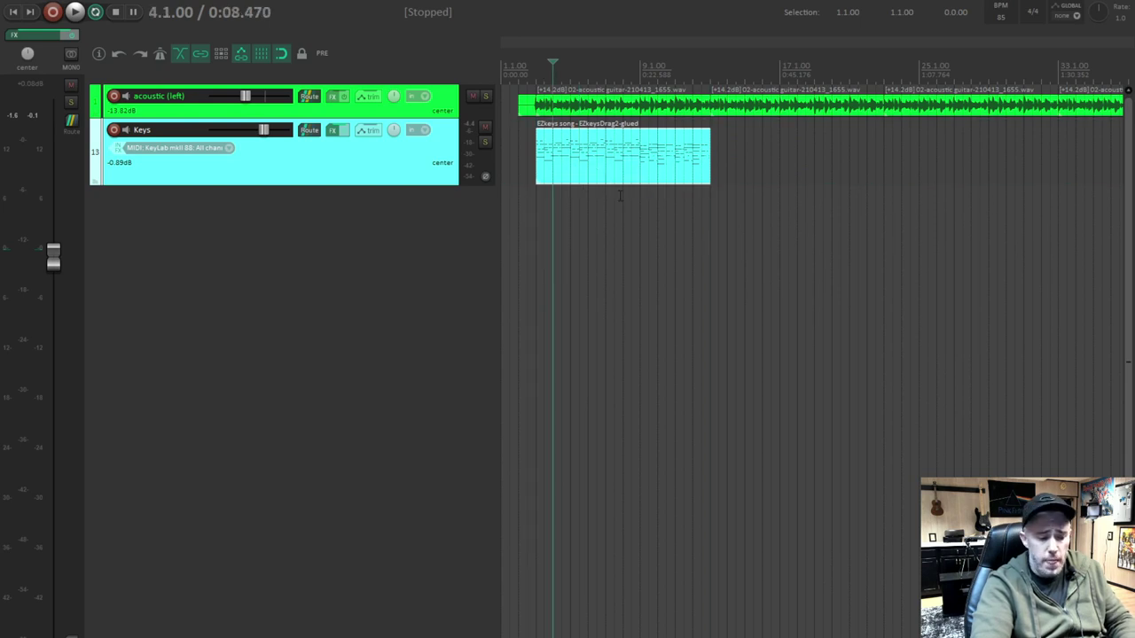
- Duplicate the glued Keys item end to end until it reaches bar 103 with the acoustic guitar, and return to the project start
{"action": "left_click", "coordinate": [711, 170]}
{"action": "scroll", "coordinate": [731, 187], "scroll_direction": "down", "scroll_amount": 5}
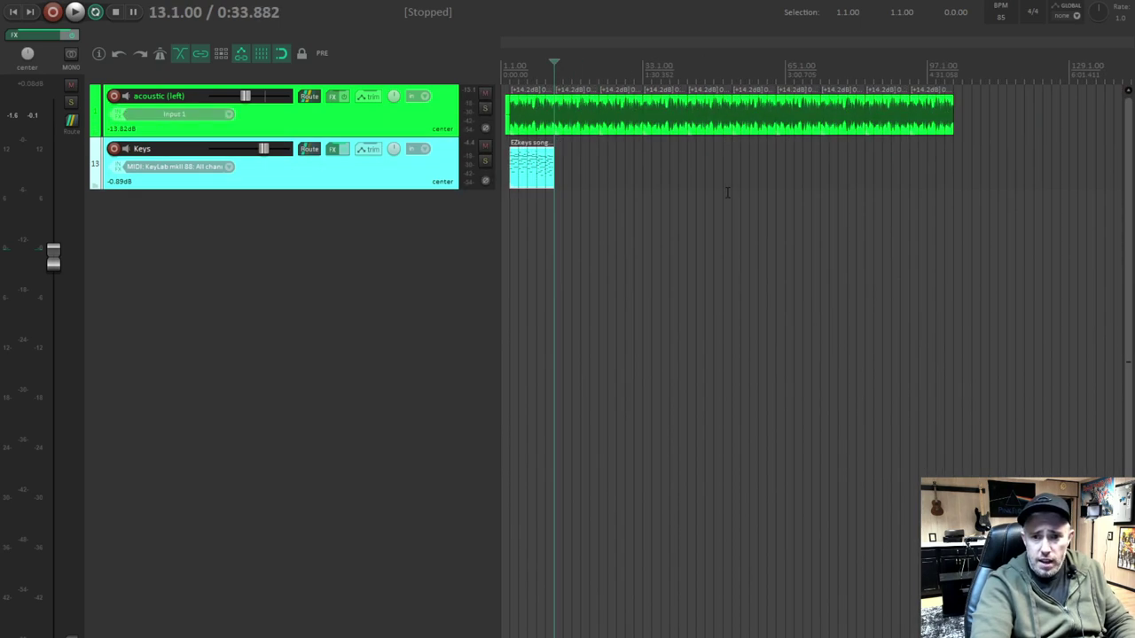
{"action": "key", "text": "ctrl+d"}
{"action": "key", "text": "ctrl+d"}
{"action": "key", "text": "ctrl+d"}
{"action": "key", "text": "ctrl+d"}
{"action": "key", "text": "ctrl+d"}
{"action": "key", "text": "ctrl+d"}
{"action": "key", "text": "ctrl+d"}
{"action": "key", "text": "ctrl+d"}
{"action": "key", "text": "ctrl+d"}
{"action": "key", "text": "ctrl+d"}
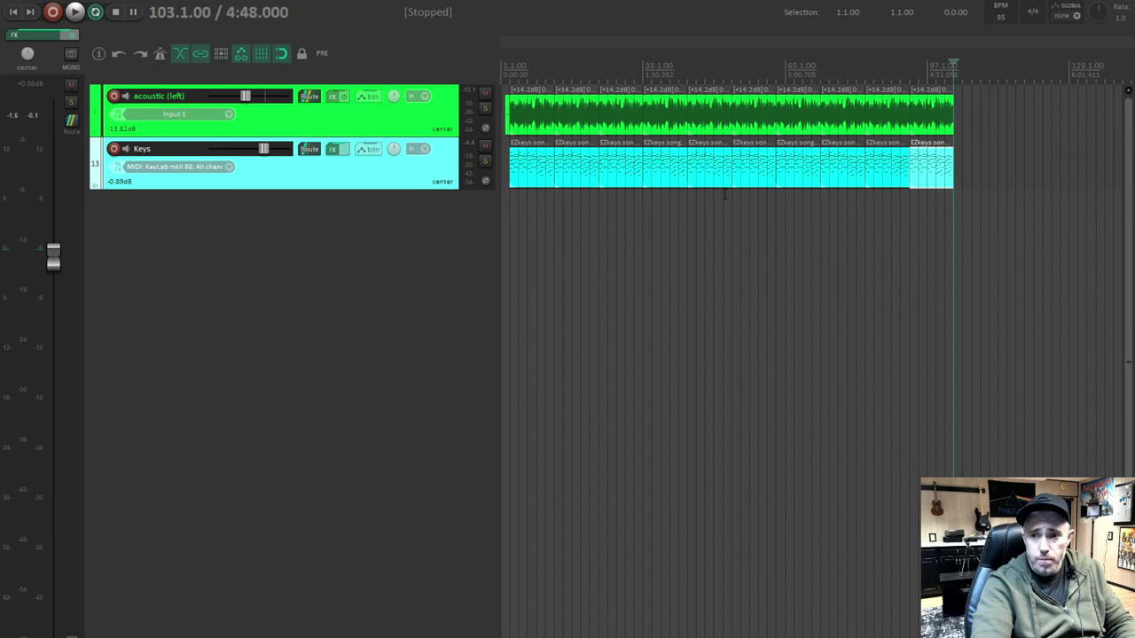
{"action": "key", "text": "ctrl+z"}
{"action": "scroll", "coordinate": [699, 161], "scroll_direction": "down", "scroll_amount": 3}
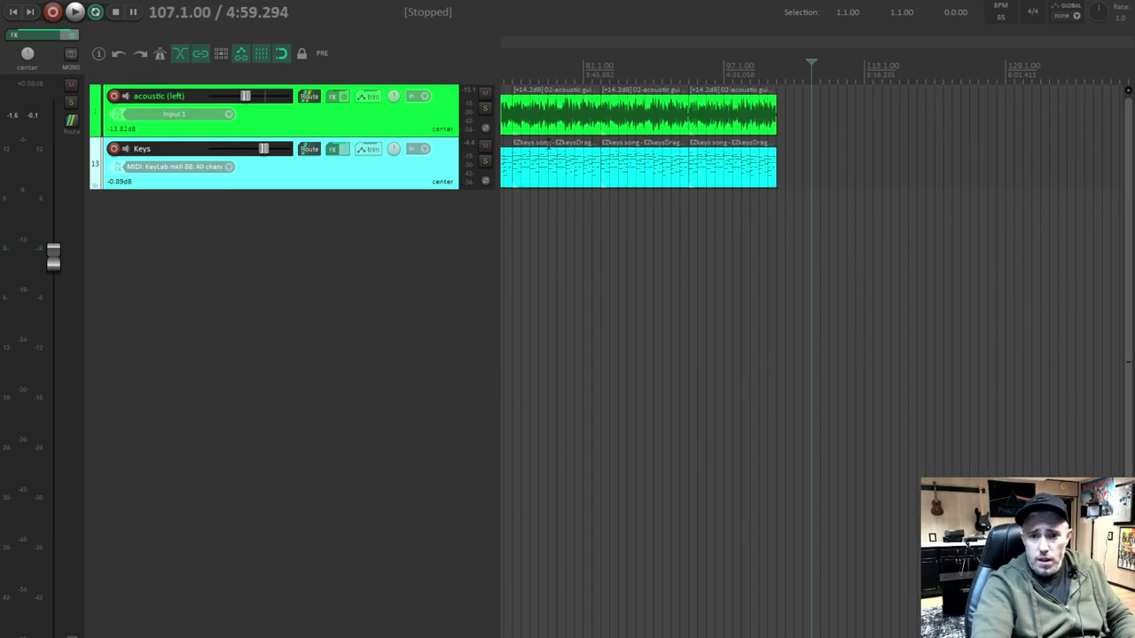
{"action": "left_click", "coordinate": [13, 11]}
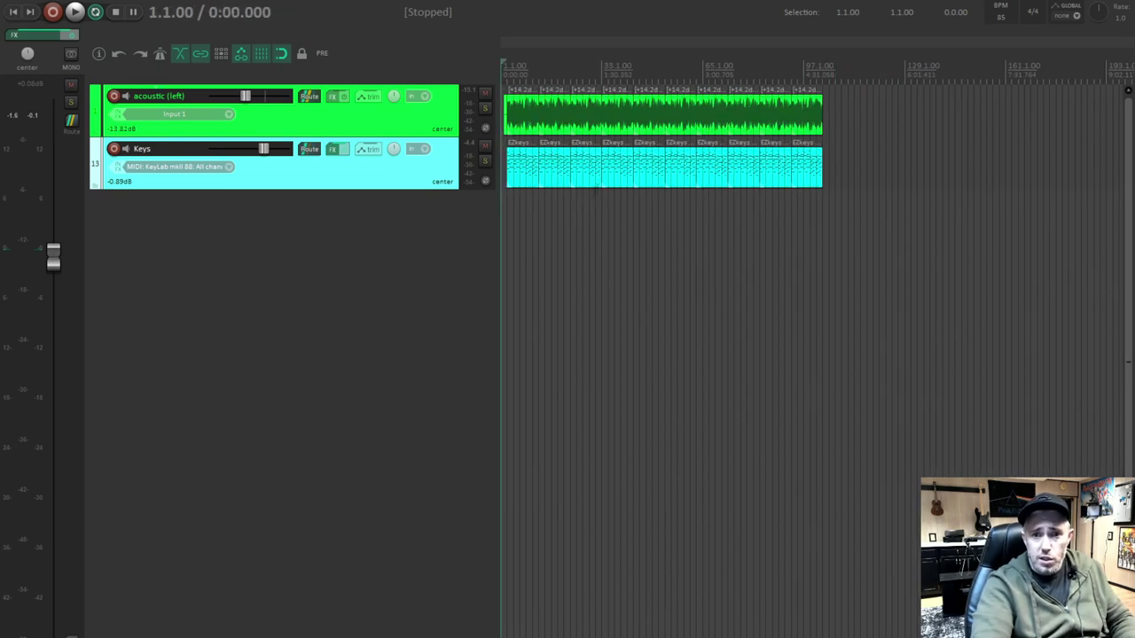
{"action": "scroll", "coordinate": [600, 172], "scroll_direction": "up", "scroll_amount": 5}
{"action": "scroll", "coordinate": [588, 182], "scroll_direction": "down", "scroll_amount": 4}
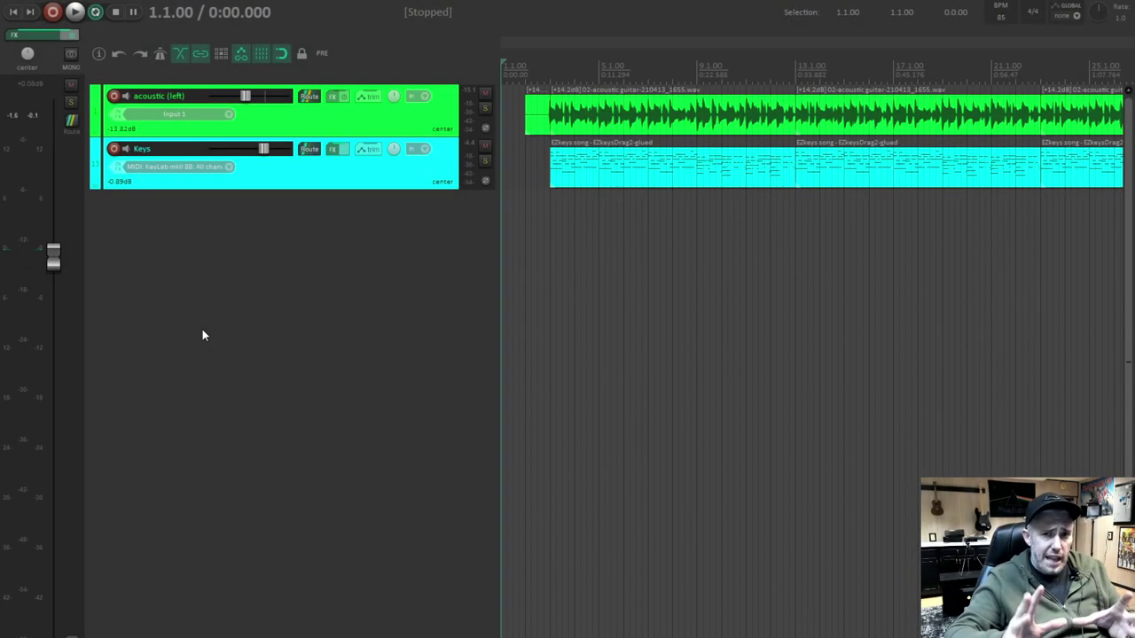
- Add a new track below Keys and name it Bass
{"action": "double_click", "coordinate": [284, 213]}
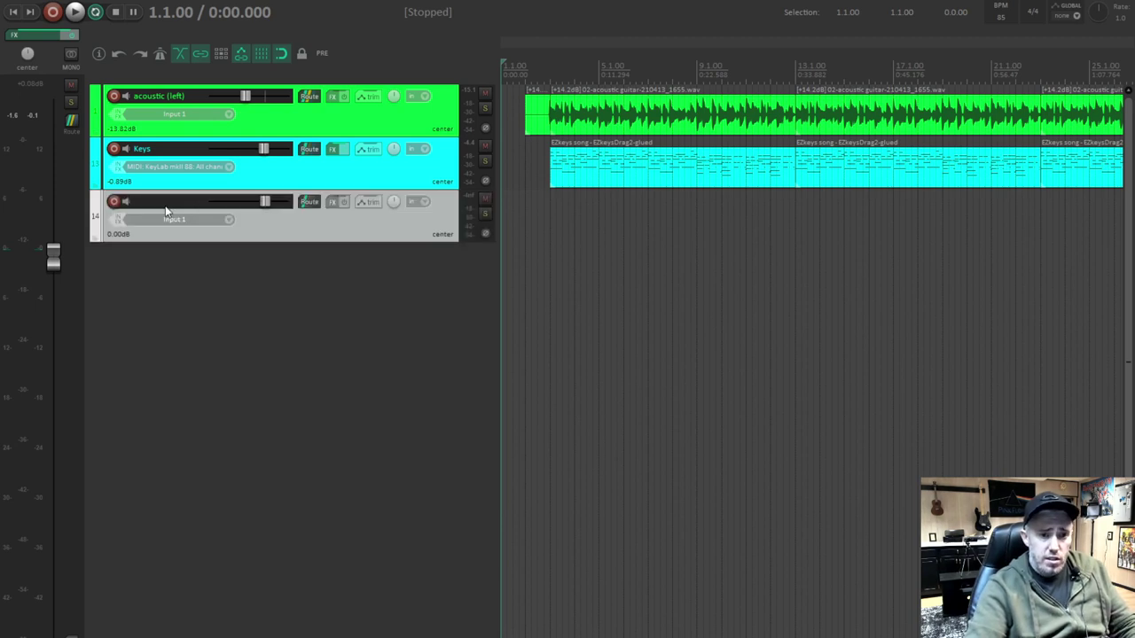
{"action": "double_click", "coordinate": [165, 206]}
{"action": "type", "text": "Bass"}
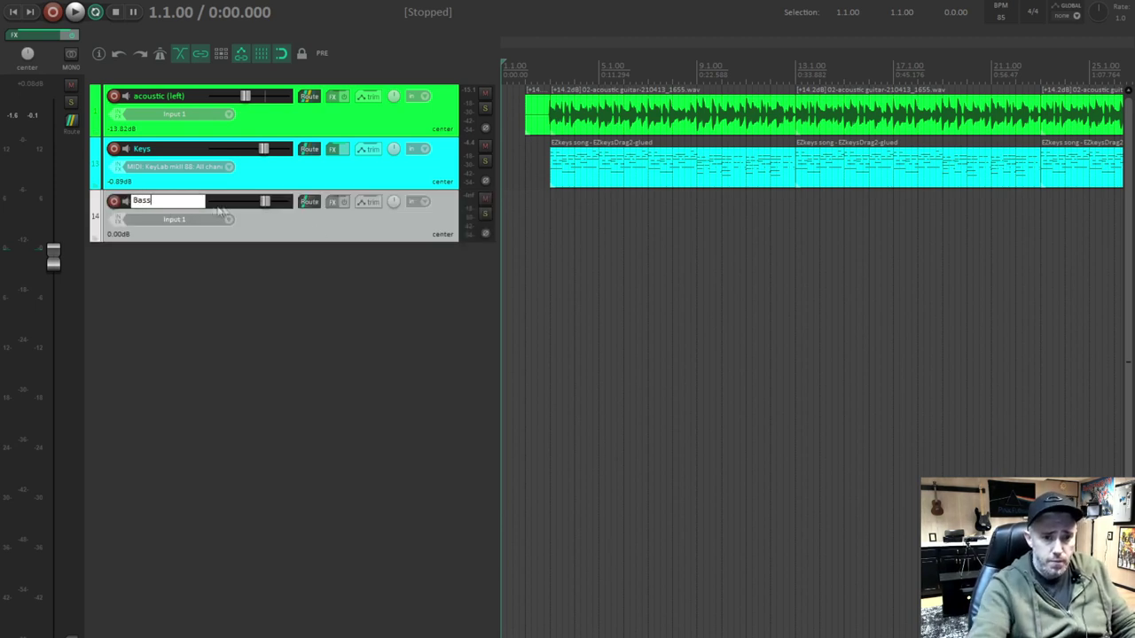
{"action": "key", "text": "Return"}
- Give the Bass track a custom orange color
{"action": "right_click", "coordinate": [334, 231]}
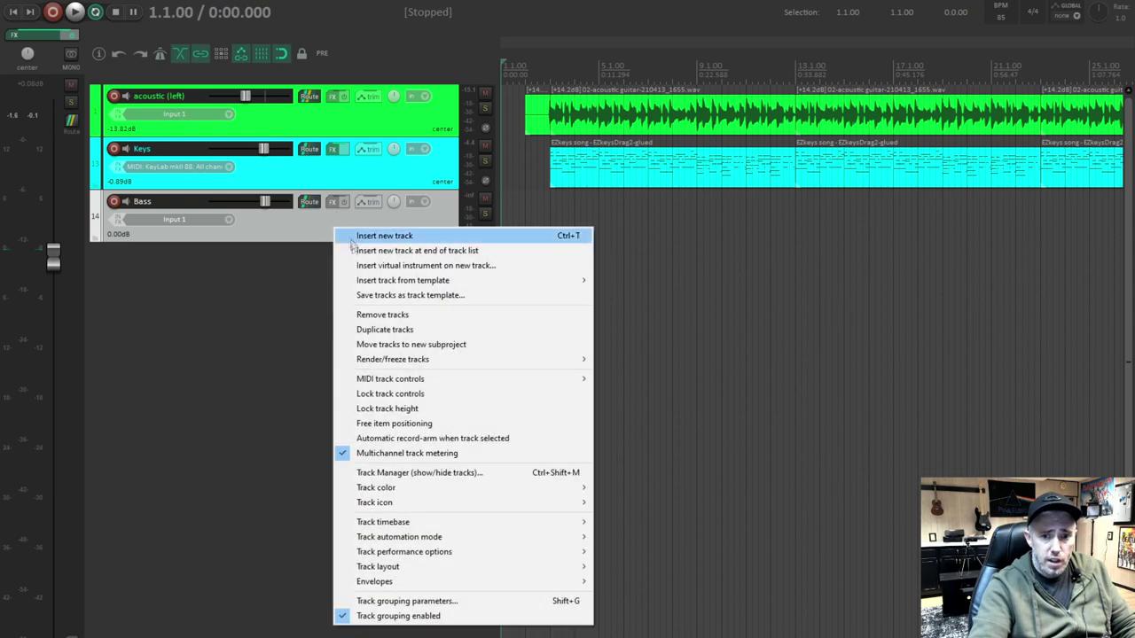
{"action": "mouse_move", "coordinate": [443, 487]}
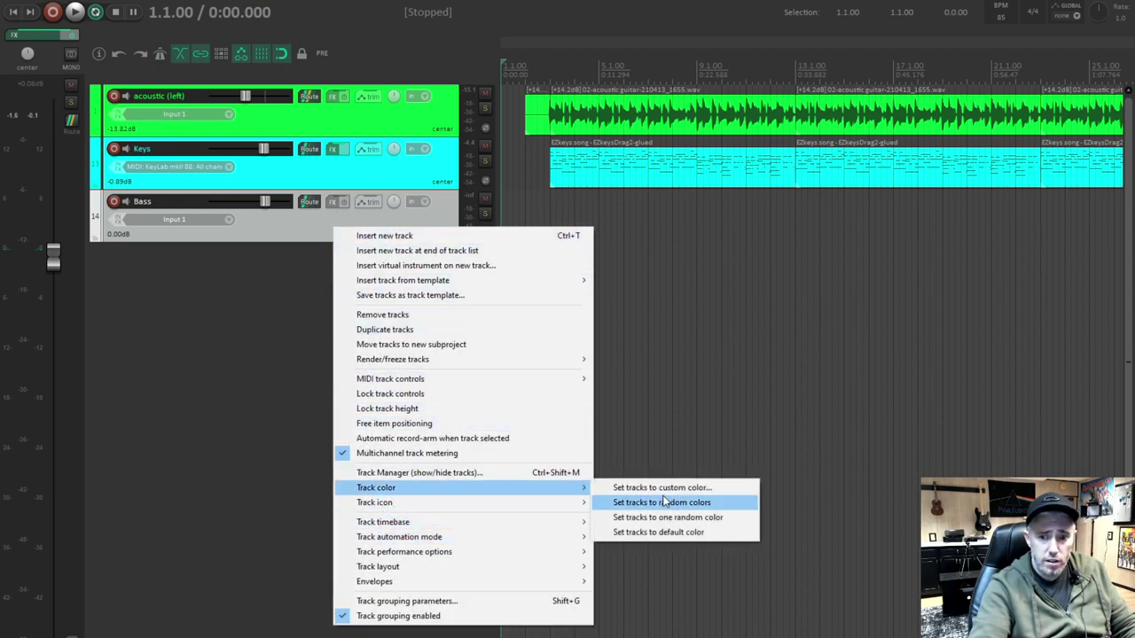
{"action": "left_click", "coordinate": [663, 487]}
{"action": "left_click", "coordinate": [204, 409]}
{"action": "left_click", "coordinate": [199, 533]}
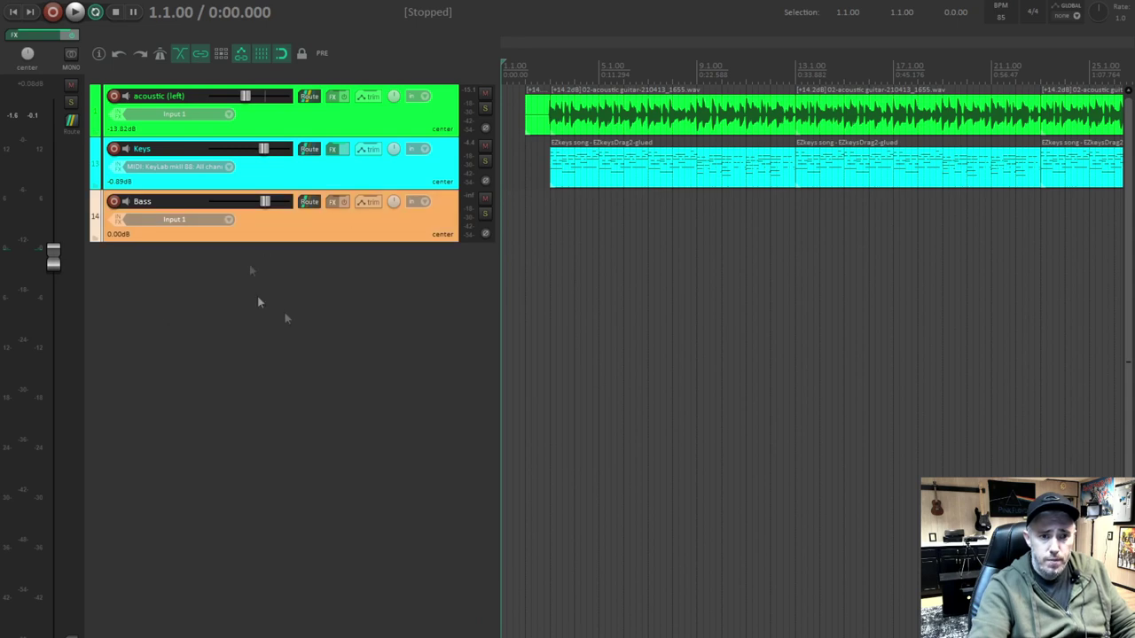
- Load the VSTi EZbass (Toontrack) instrument on the Bass track and close its plugin window
{"action": "left_click", "coordinate": [331, 203]}
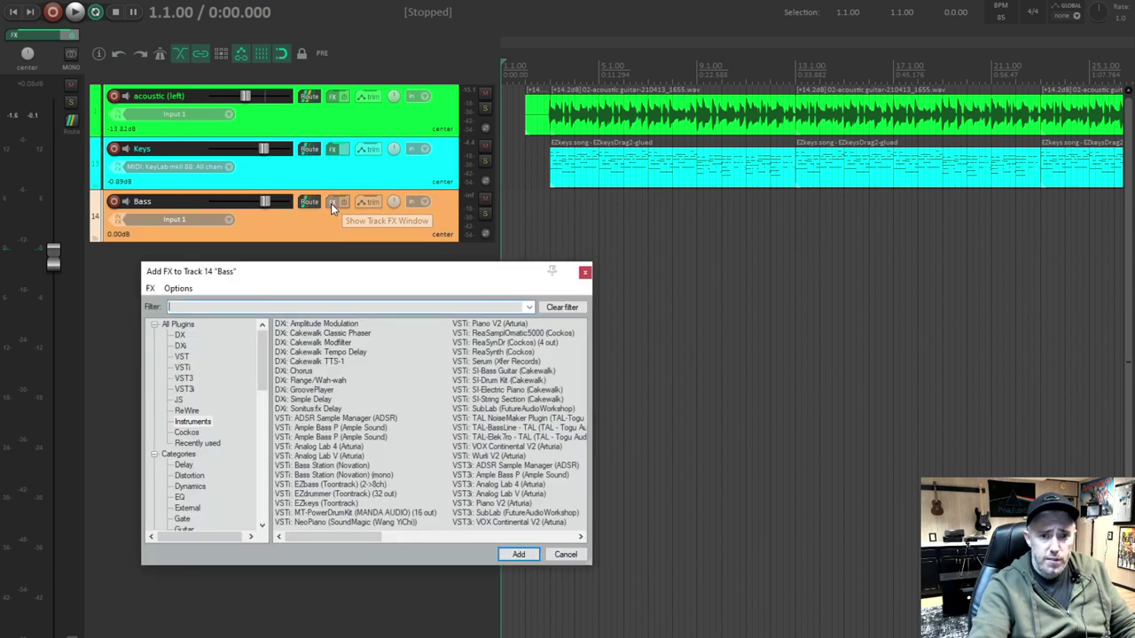
{"action": "left_click", "coordinate": [180, 425]}
{"action": "left_click", "coordinate": [310, 485]}
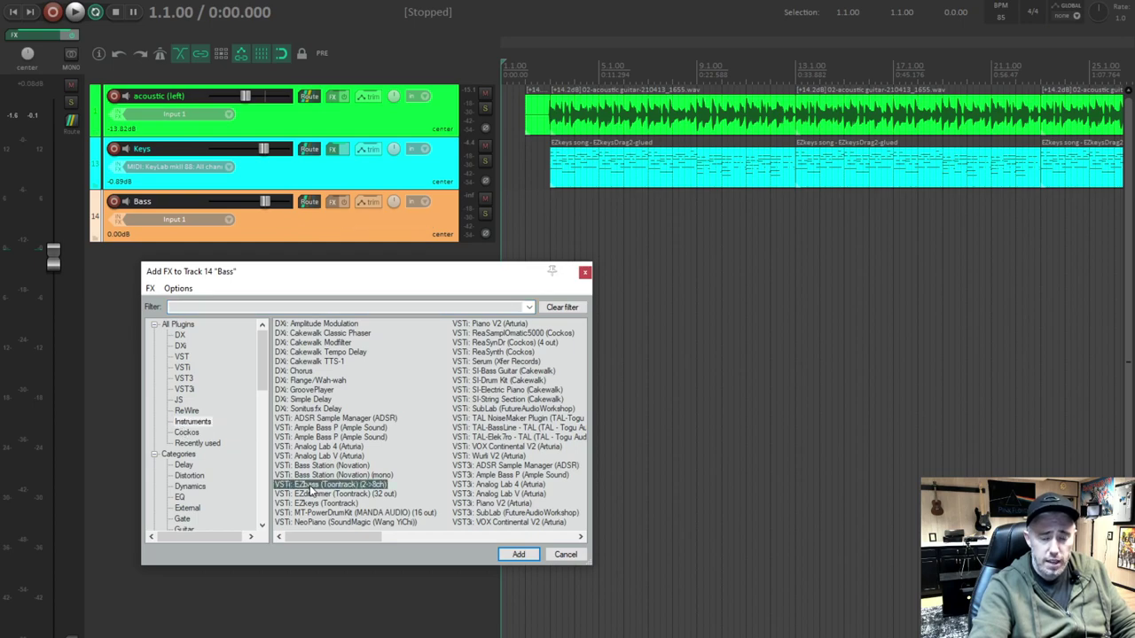
{"action": "double_click", "coordinate": [309, 485]}
{"action": "left_click_drag", "start_coordinate": [401, 34], "coordinate": [465, 240]}
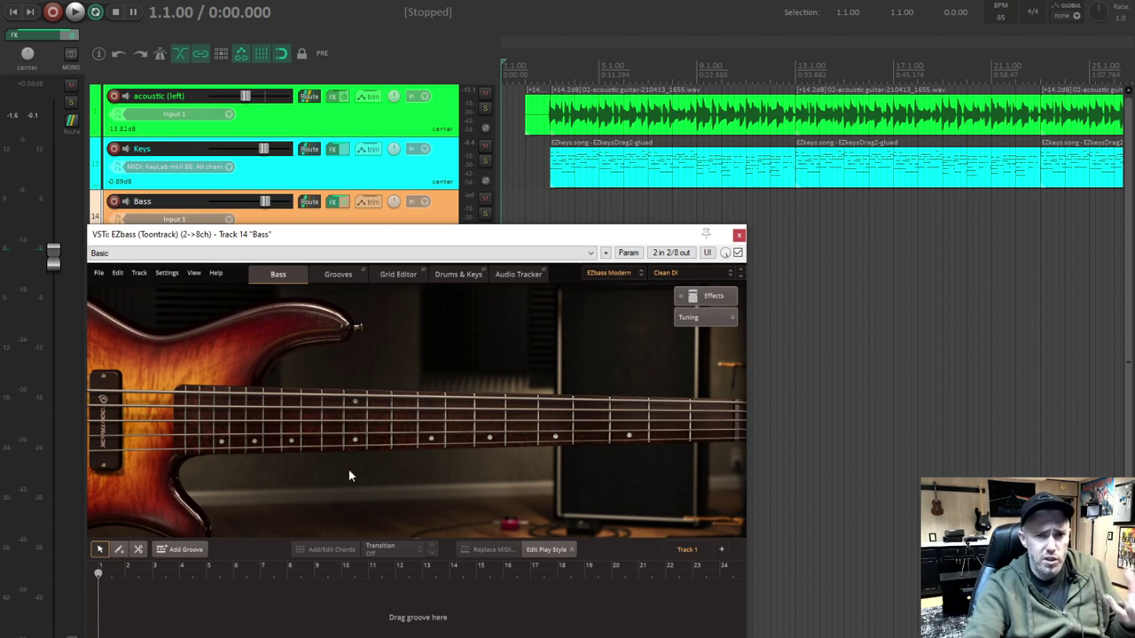
{"action": "left_click", "coordinate": [738, 235]}
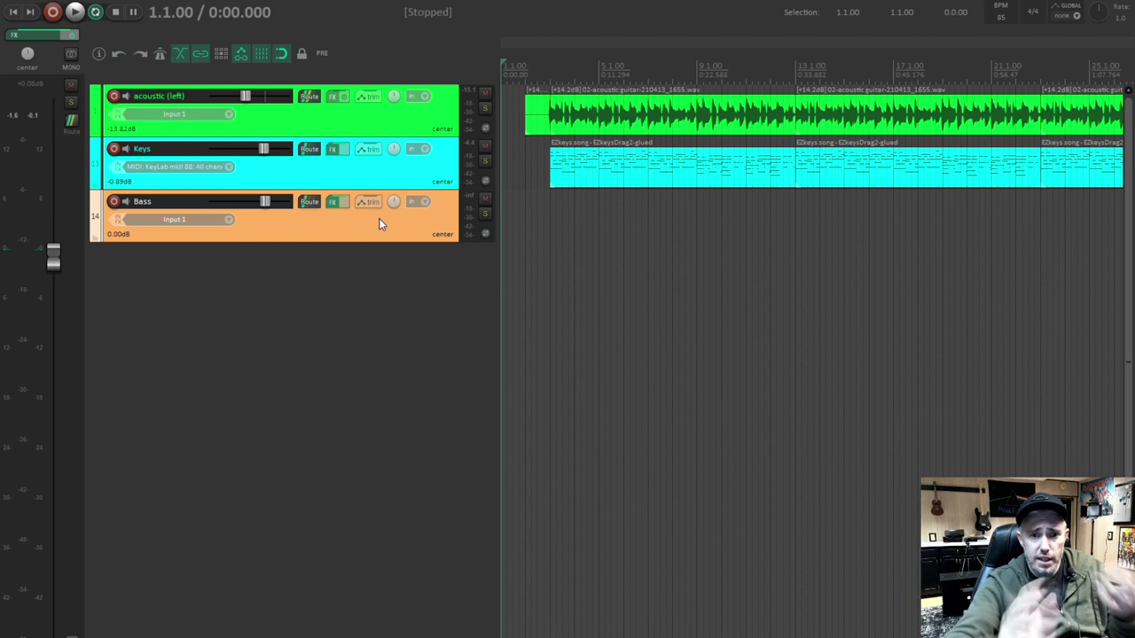
- Draw an empty MIDI item on the Bass track from 3.1.00 to bar 13 and open it in the MIDI editor
{"action": "left_click", "coordinate": [550, 217]}
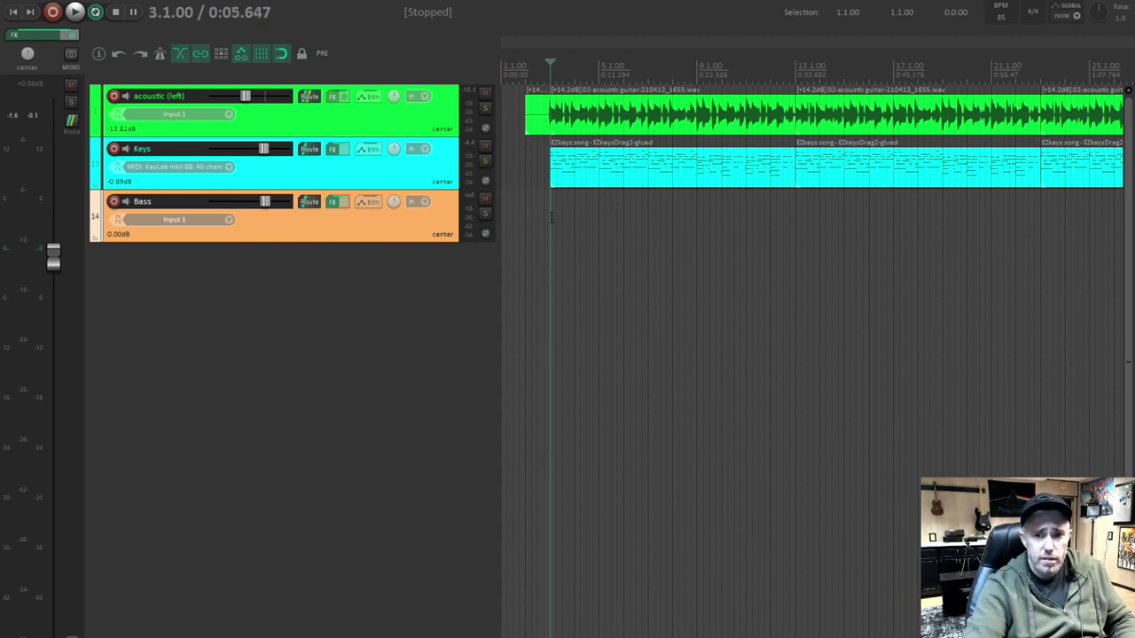
{"action": "left_click", "coordinate": [554, 224]}
{"action": "left_click", "coordinate": [549, 225]}
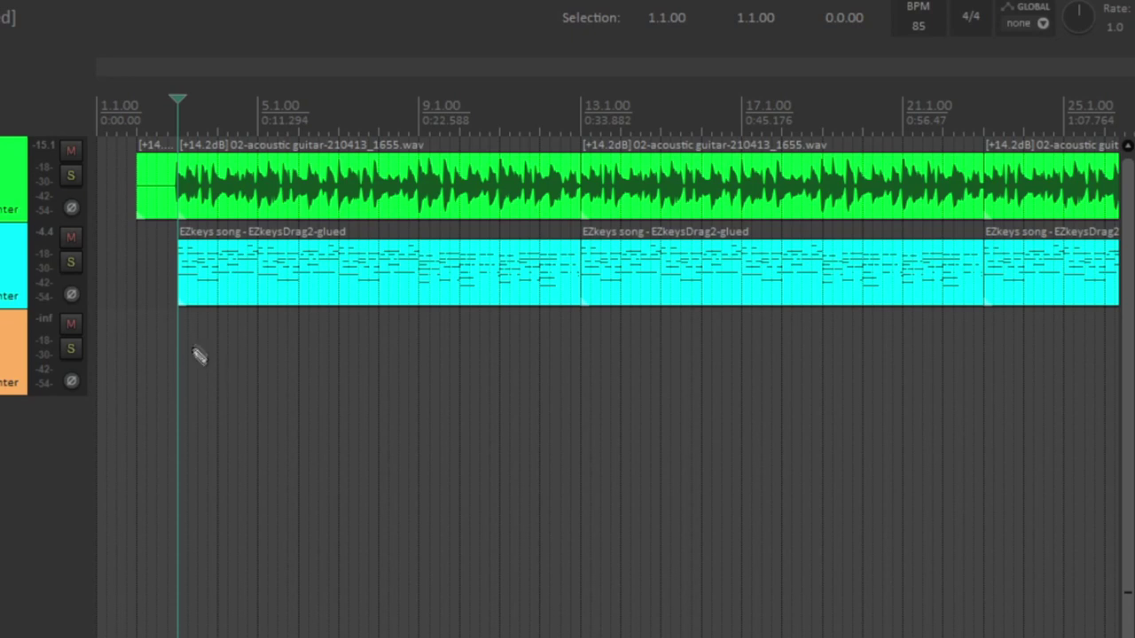
{"action": "left_click_drag", "start_coordinate": [188, 379], "coordinate": [587, 380]}
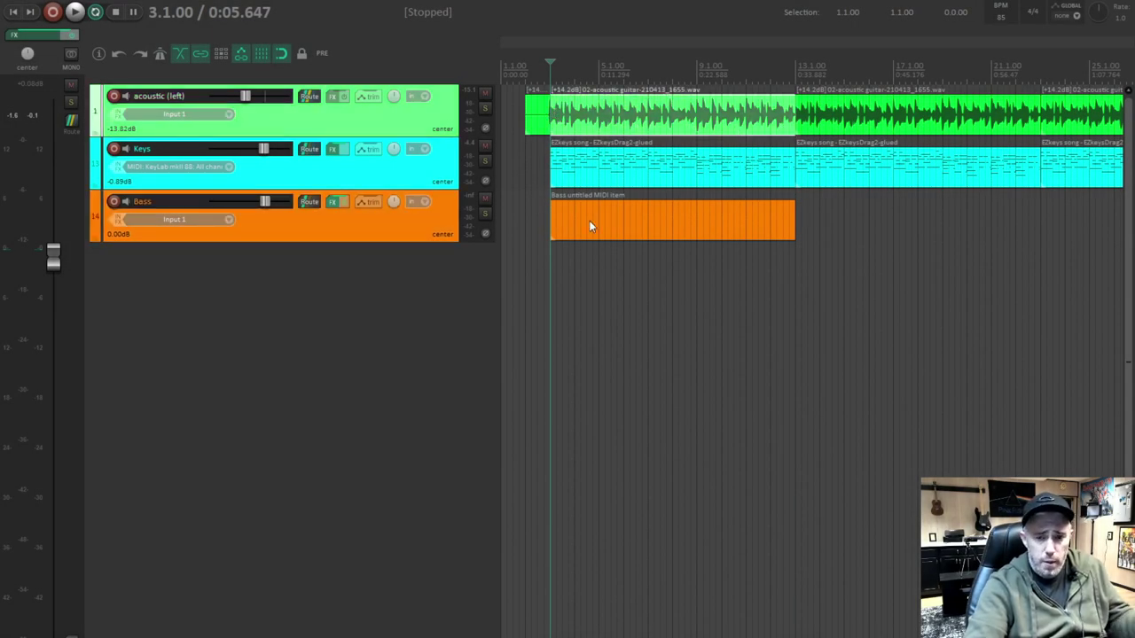
{"action": "double_click", "coordinate": [590, 225]}
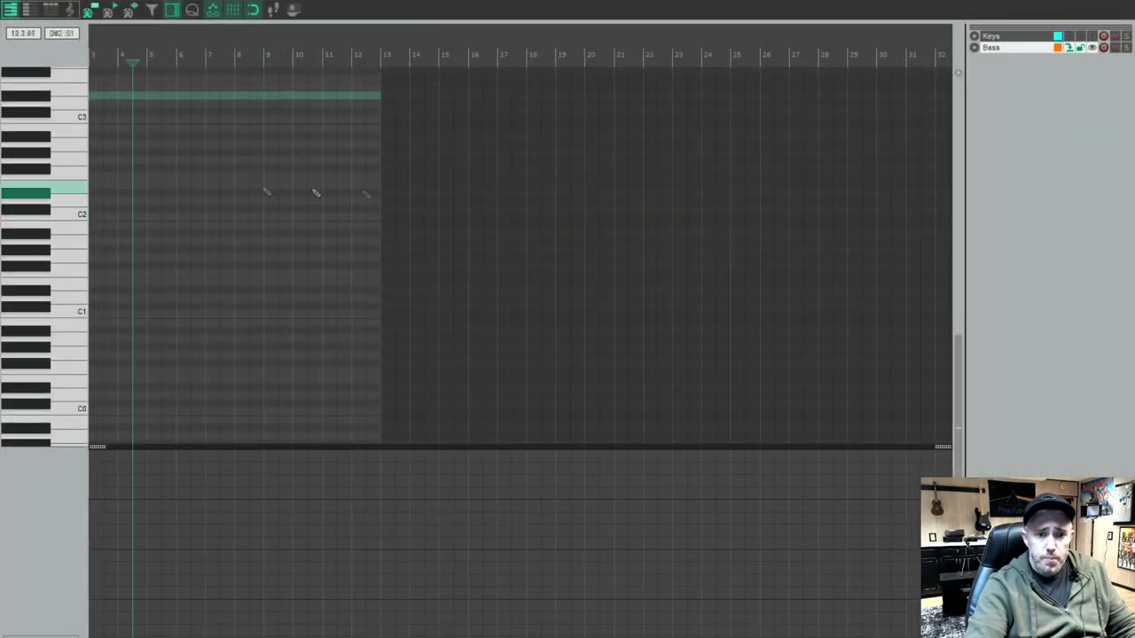
{"action": "scroll", "coordinate": [133, 221], "scroll_direction": "up", "scroll_amount": 2}
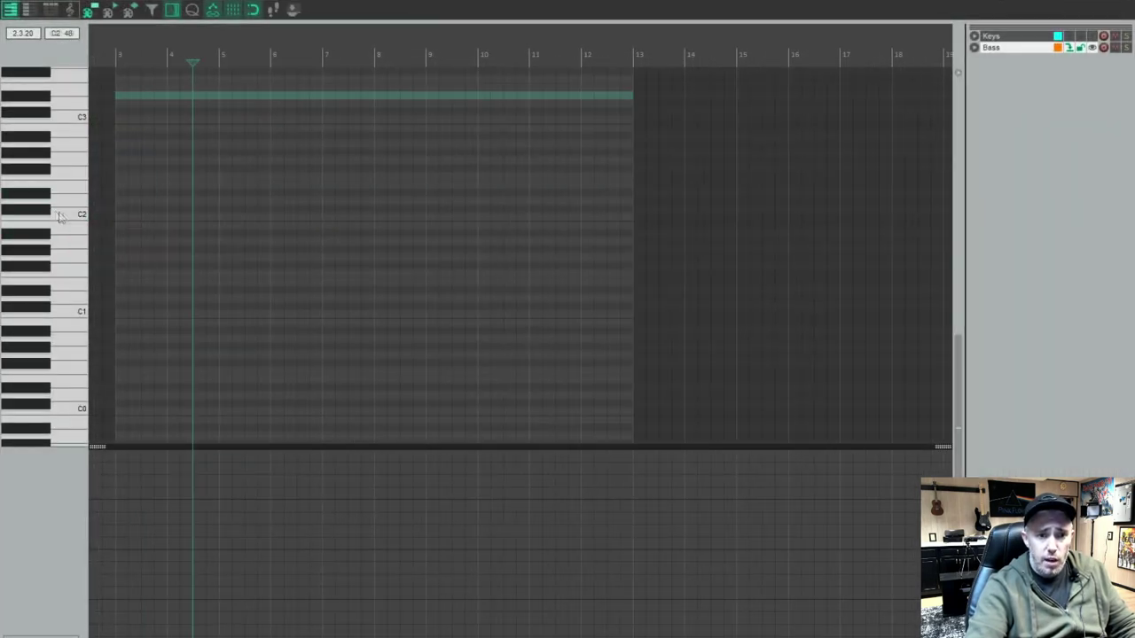
- Audition pitches on the piano roll keyboard to work out the bass line, sounding mainly C2, G1 and D1
{"action": "left_click_drag", "start_coordinate": [69, 201], "coordinate": [68, 283]}
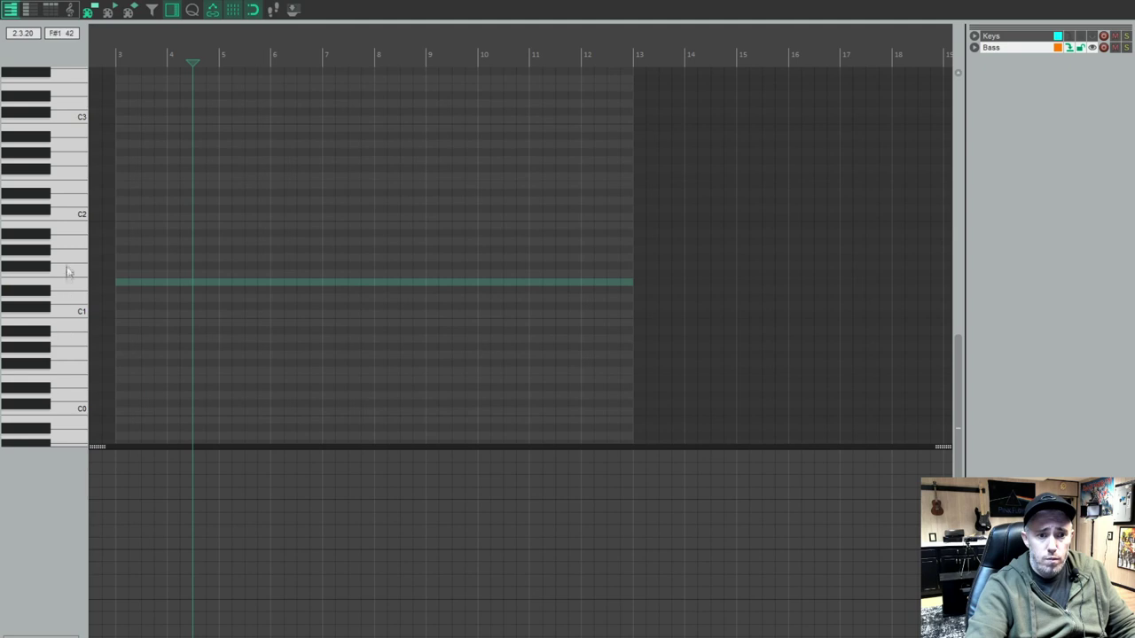
{"action": "left_click", "coordinate": [68, 225]}
{"action": "left_click", "coordinate": [68, 216]}
{"action": "left_click", "coordinate": [66, 216]}
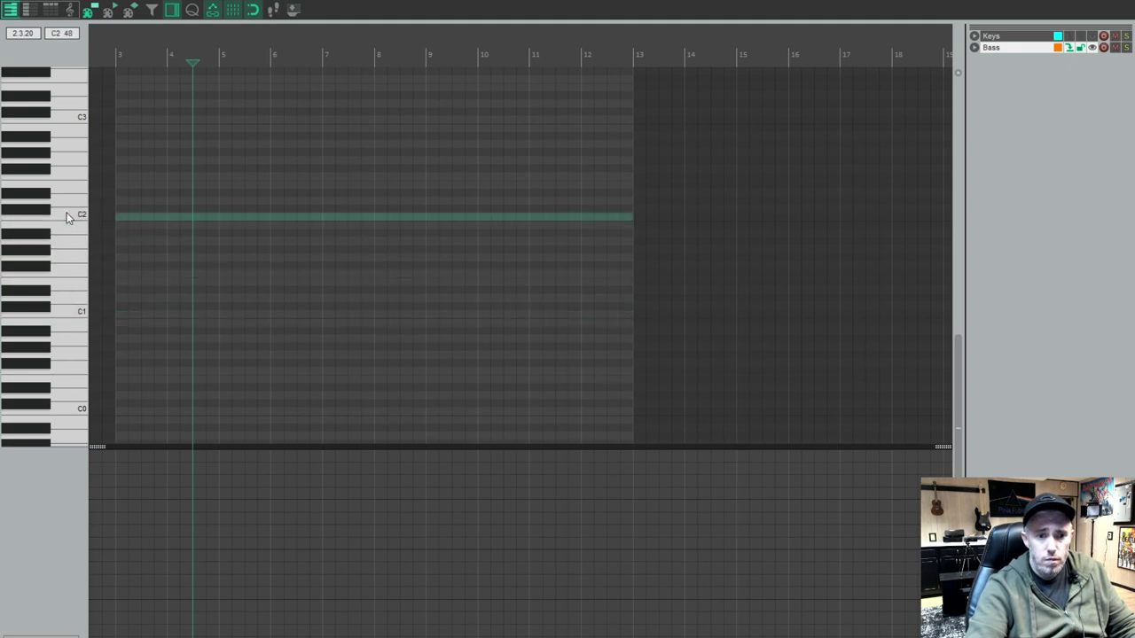
{"action": "left_click", "coordinate": [73, 313]}
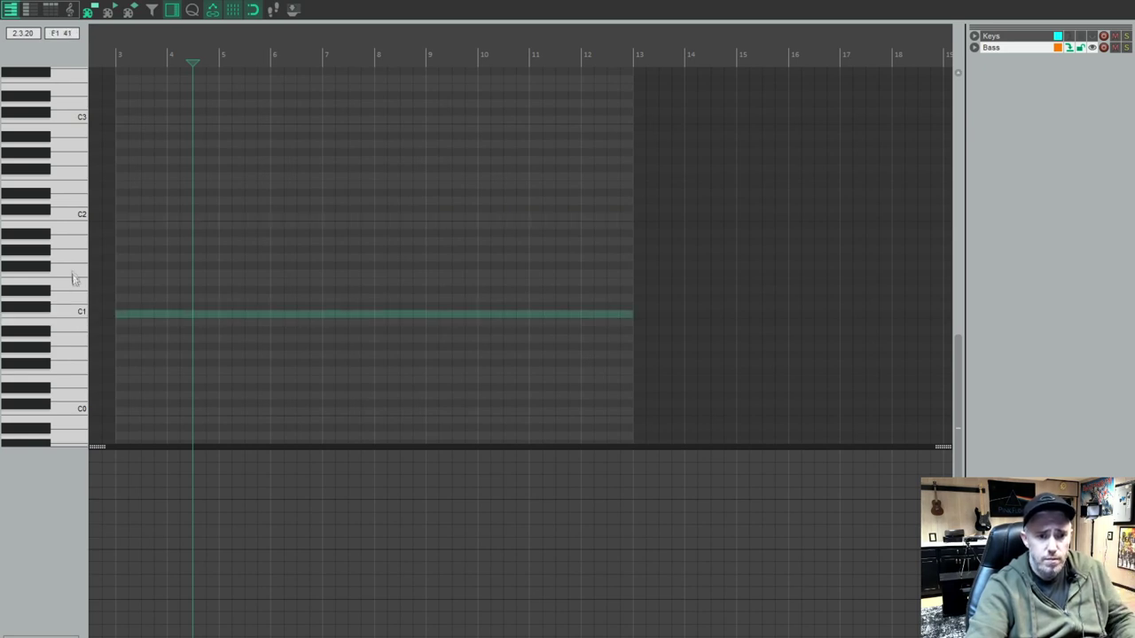
{"action": "left_click", "coordinate": [73, 215]}
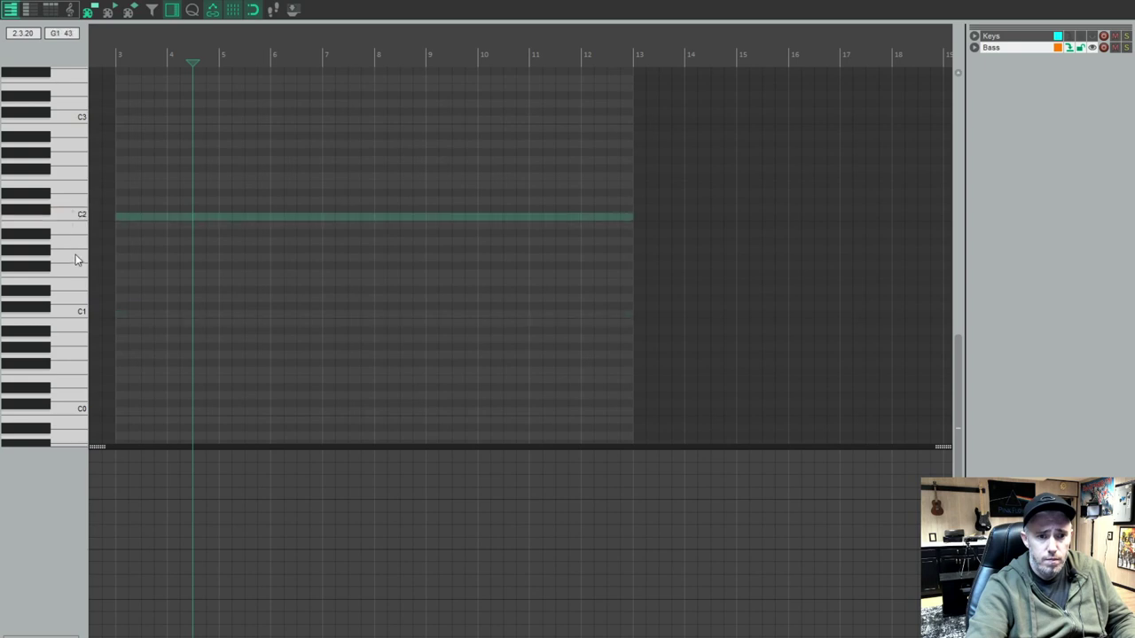
{"action": "left_click", "coordinate": [74, 258]}
{"action": "left_click", "coordinate": [74, 202]}
{"action": "left_click", "coordinate": [73, 215]}
{"action": "left_click", "coordinate": [75, 258]}
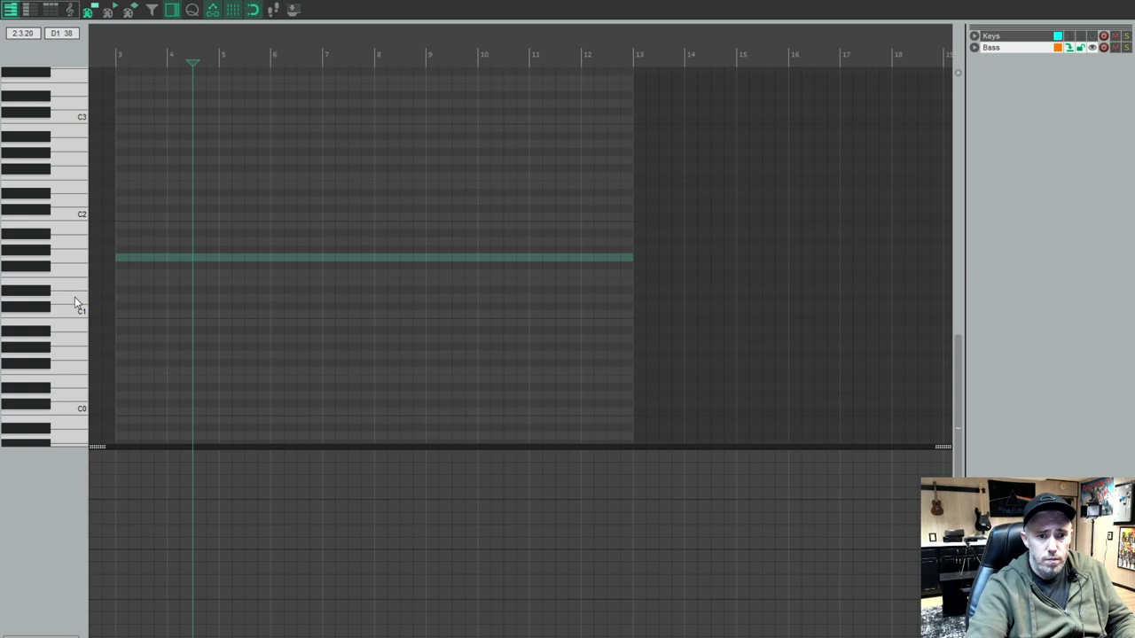
{"action": "left_click", "coordinate": [75, 301]}
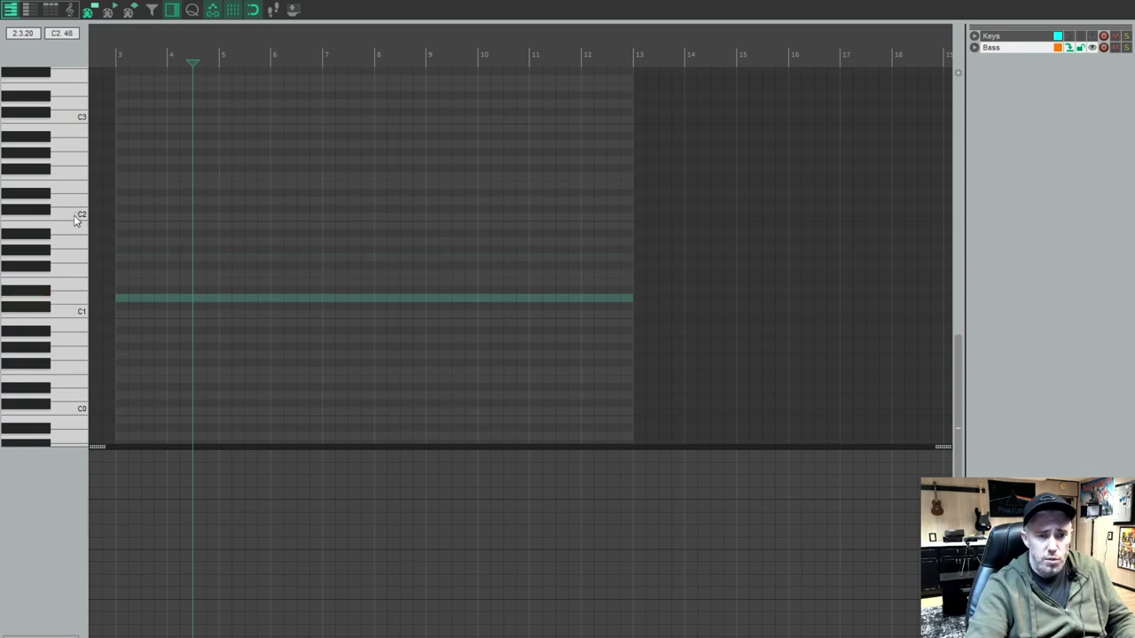
{"action": "left_click", "coordinate": [74, 214]}
{"action": "left_click", "coordinate": [75, 258]}
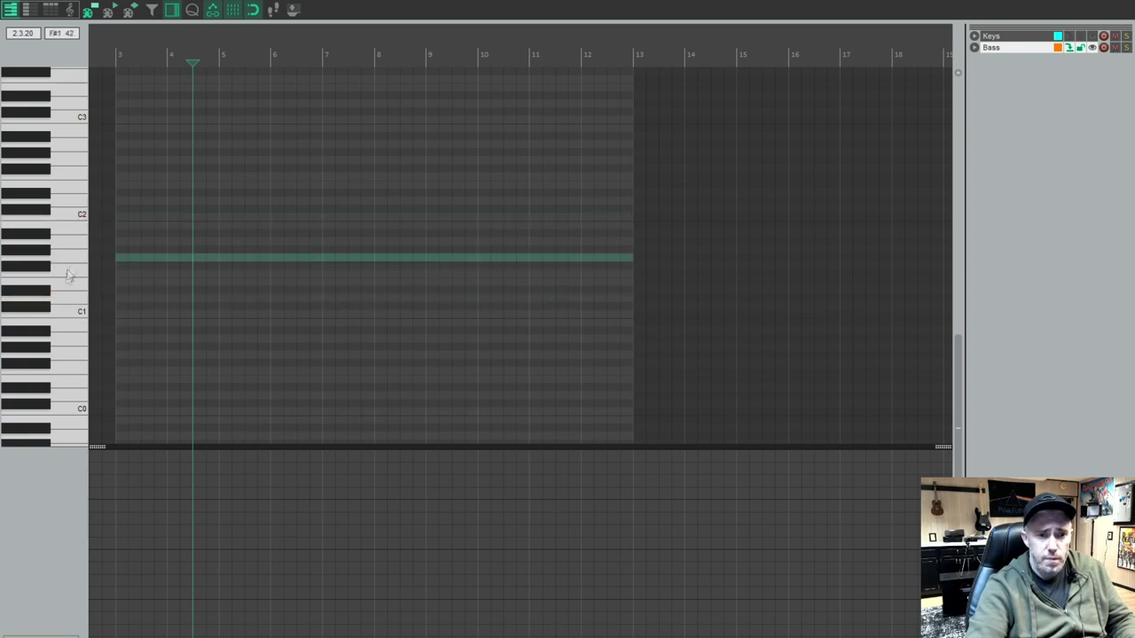
{"action": "left_click", "coordinate": [69, 305]}
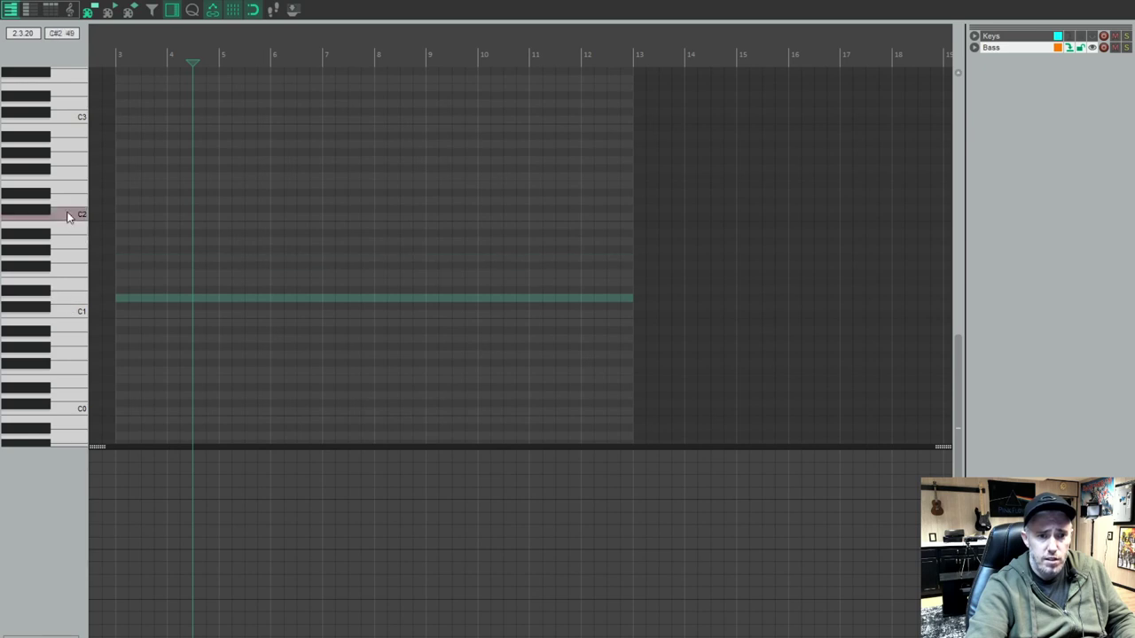
{"action": "left_click", "coordinate": [69, 217]}
- Draw two consecutive one-beat C2 notes in the Bass item, starting at 3.1 and 3.2
{"action": "scroll", "coordinate": [125, 227], "scroll_direction": "up", "scroll_amount": 5}
{"action": "double_click", "coordinate": [123, 219]}
{"action": "scroll", "coordinate": [130, 222], "scroll_direction": "up", "scroll_amount": 2}
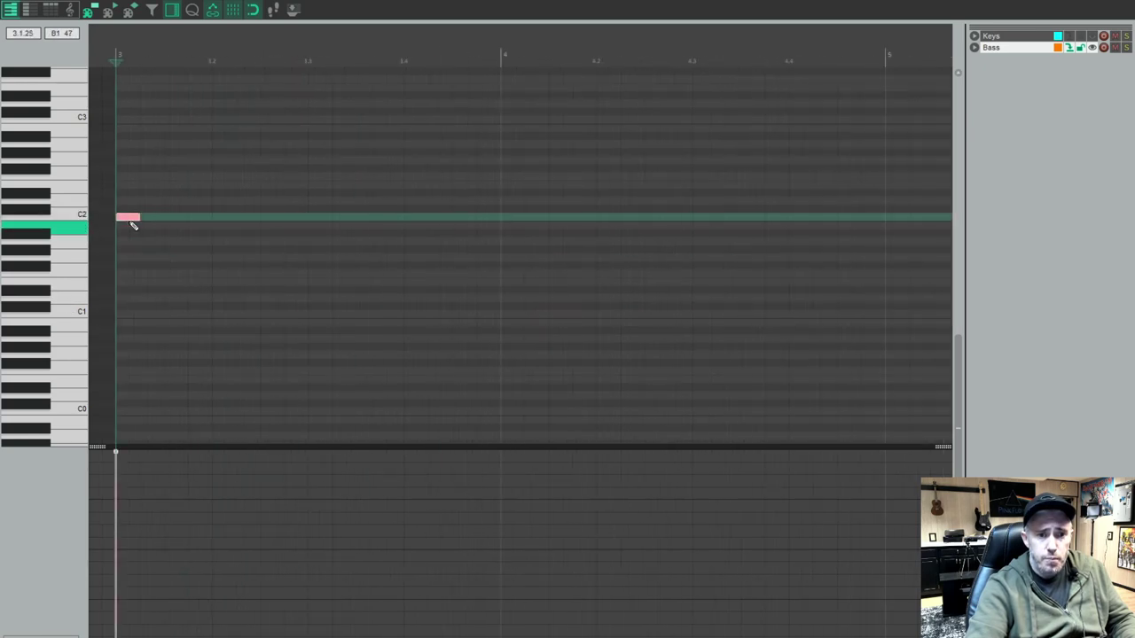
{"action": "scroll", "coordinate": [168, 222], "scroll_direction": "down", "scroll_amount": 3}
{"action": "left_click_drag", "start_coordinate": [135, 222], "coordinate": [187, 217]}
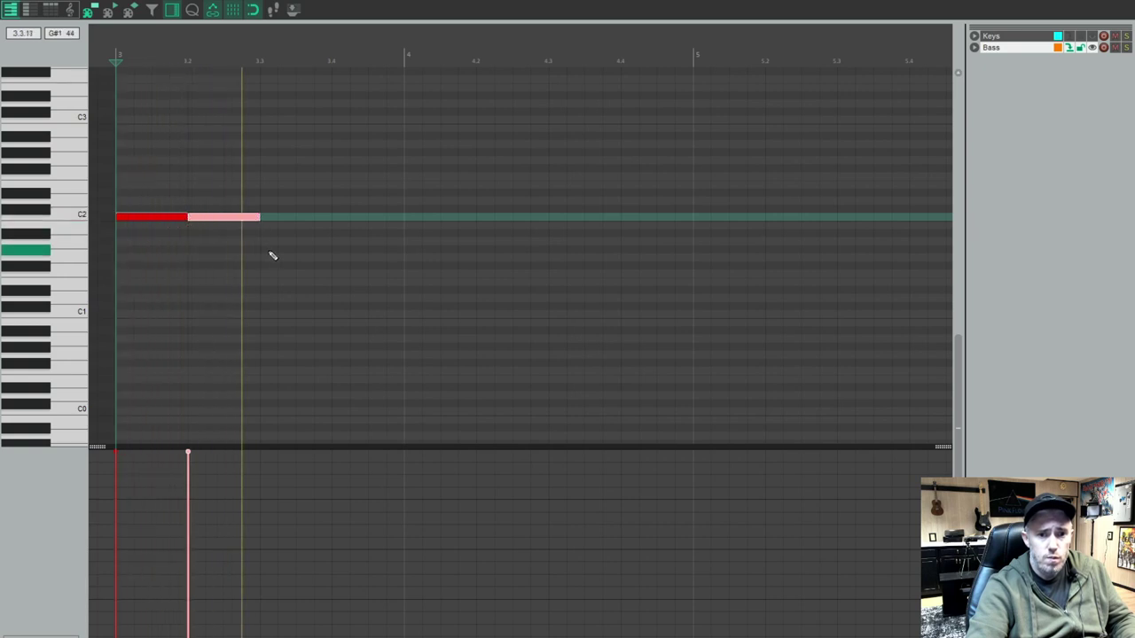
- Add a half-beat G1 note midway between 3.3 and 3.4, play it back, and draw a D1 note from bar 4 to just past bar 5
{"action": "left_click_drag", "start_coordinate": [210, 218], "coordinate": [336, 269]}
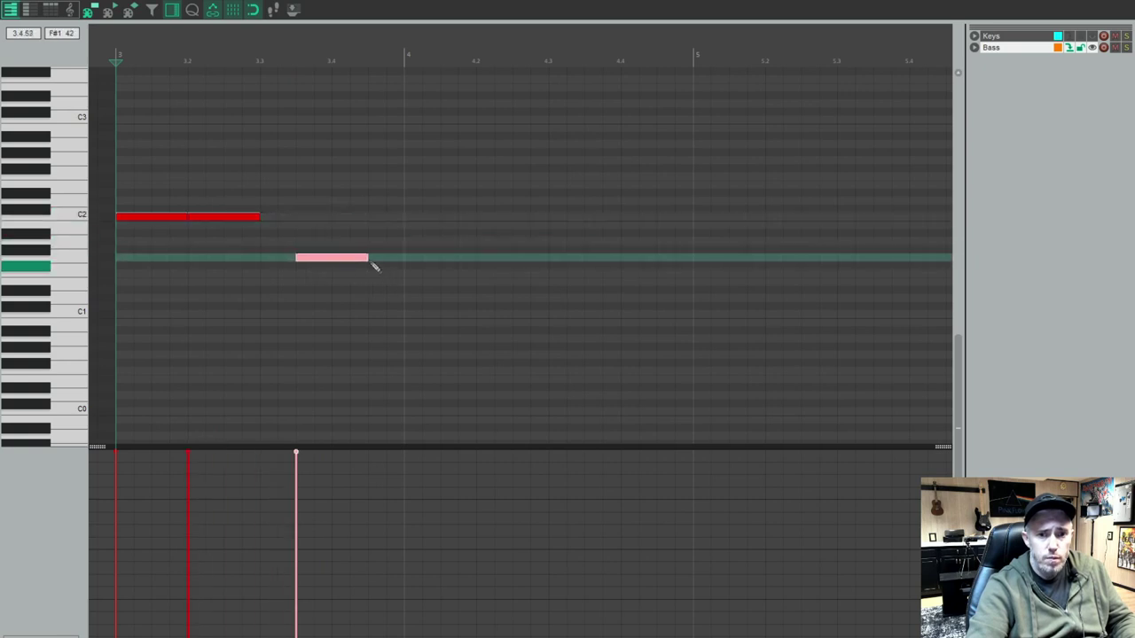
{"action": "key", "text": "space"}
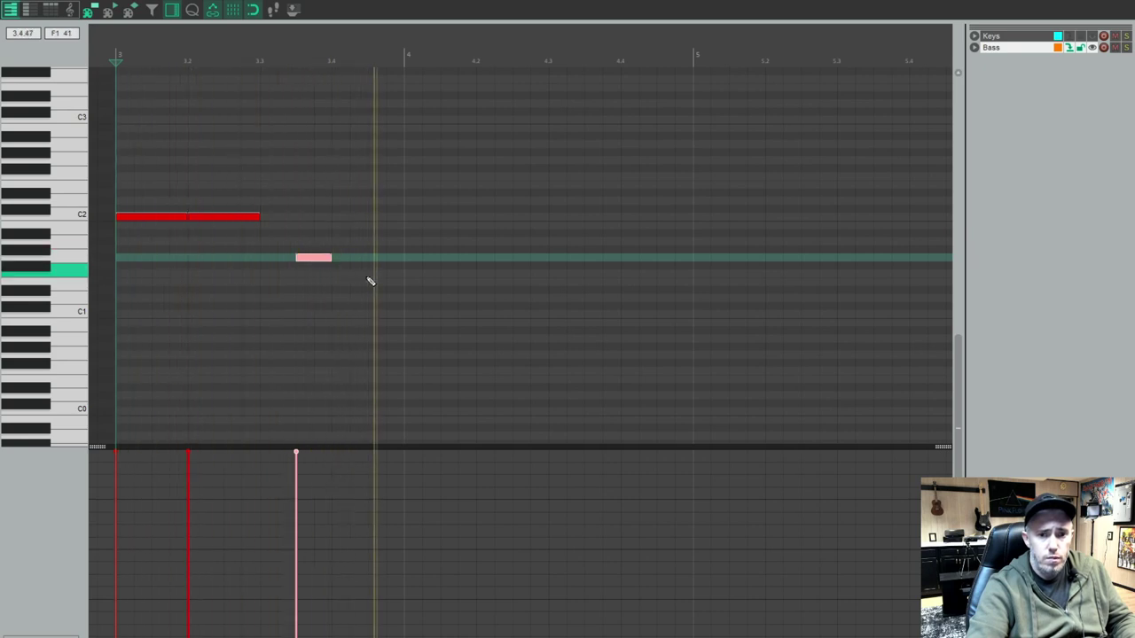
{"action": "left_click", "coordinate": [413, 300]}
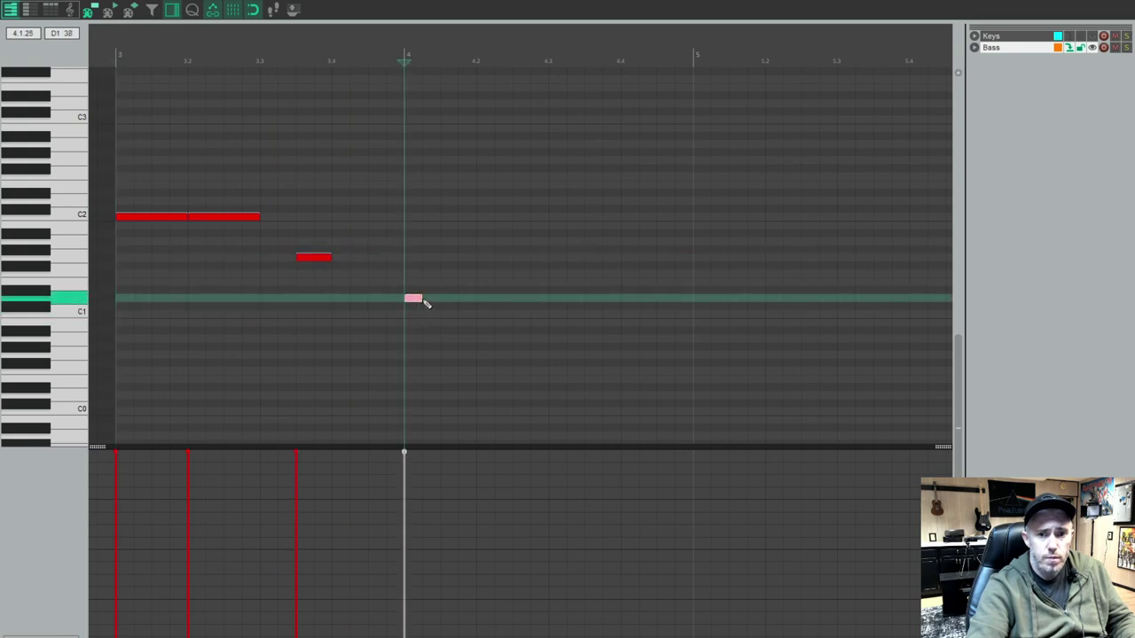
{"action": "left_click_drag", "start_coordinate": [418, 298], "coordinate": [707, 309]}
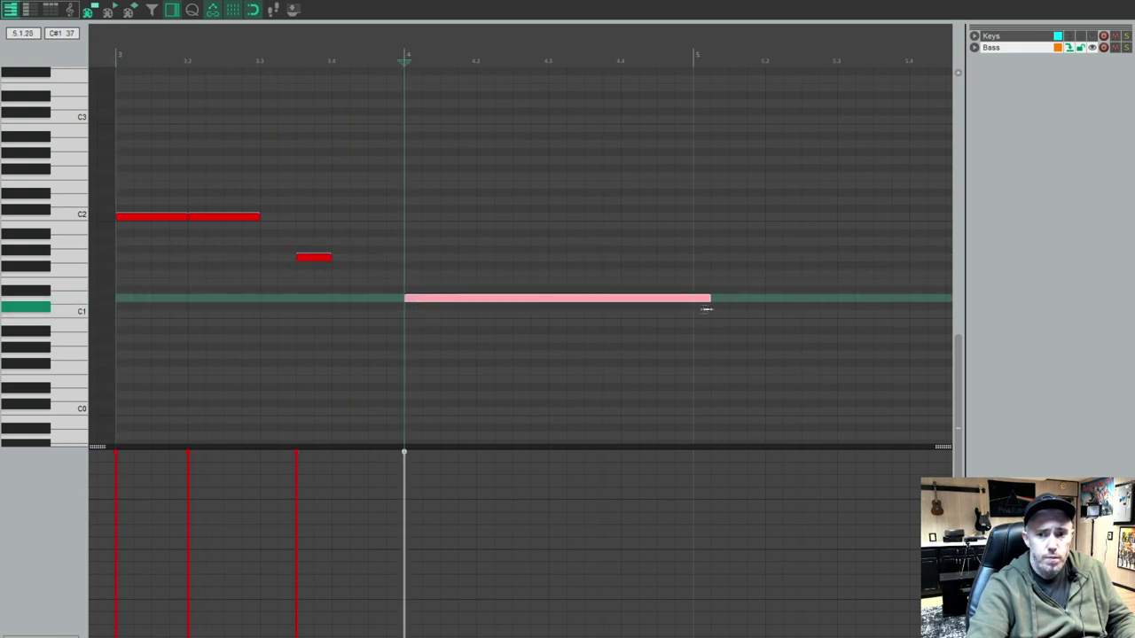
- Play the bass phrase from bar 3 and lower the velocities of its two C2 notes, the G1 note and the D1 note
{"action": "left_click", "coordinate": [119, 51]}
{"action": "key", "text": "space"}
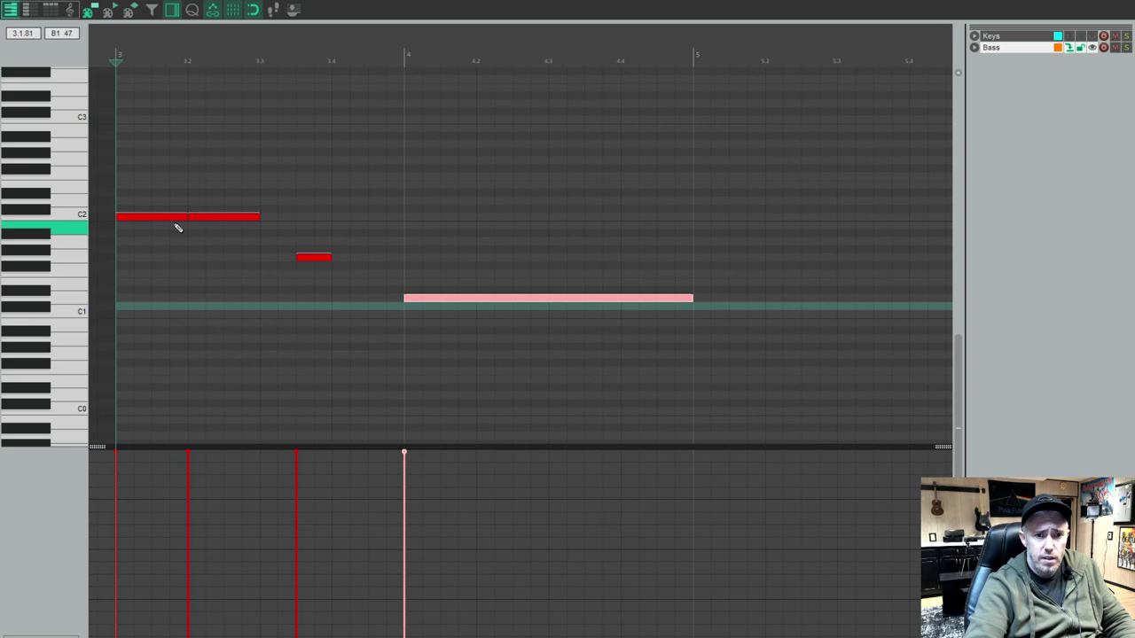
{"action": "left_click_drag", "start_coordinate": [170, 213], "coordinate": [169, 216]}
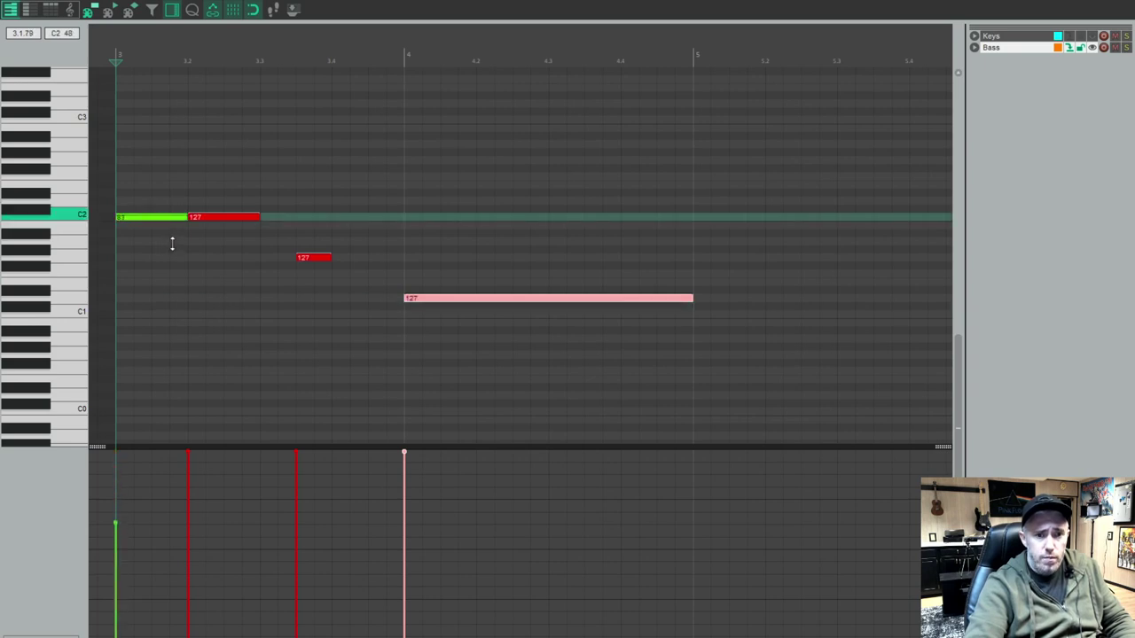
{"action": "left_click_drag", "start_coordinate": [187, 452], "coordinate": [187, 497]}
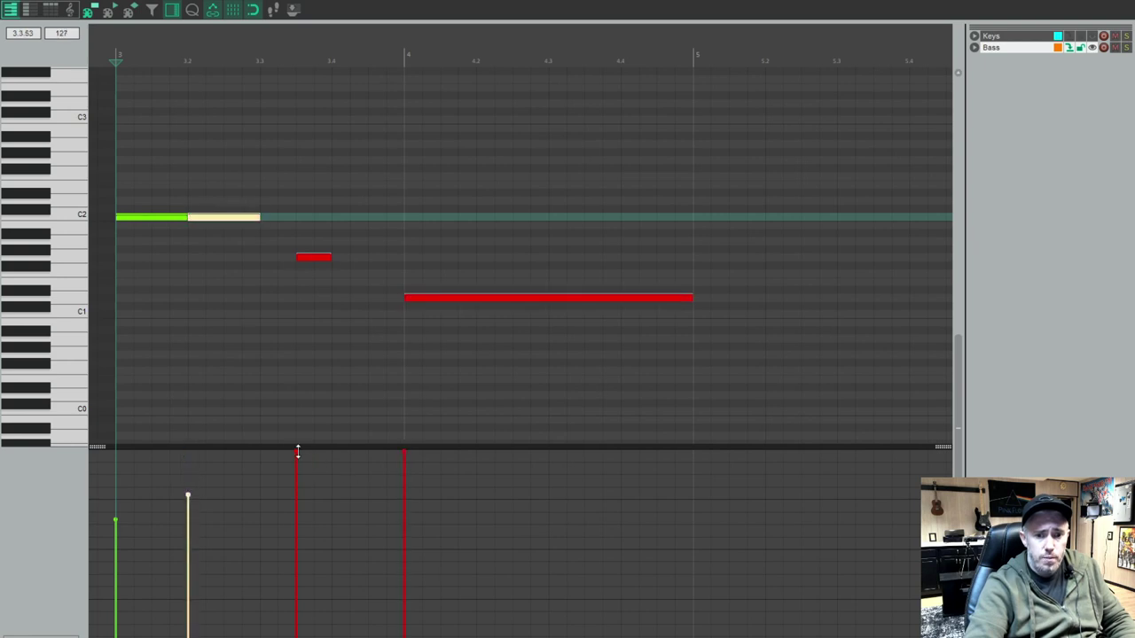
{"action": "left_click_drag", "start_coordinate": [298, 452], "coordinate": [294, 521]}
{"action": "left_click_drag", "start_coordinate": [189, 492], "coordinate": [188, 514]}
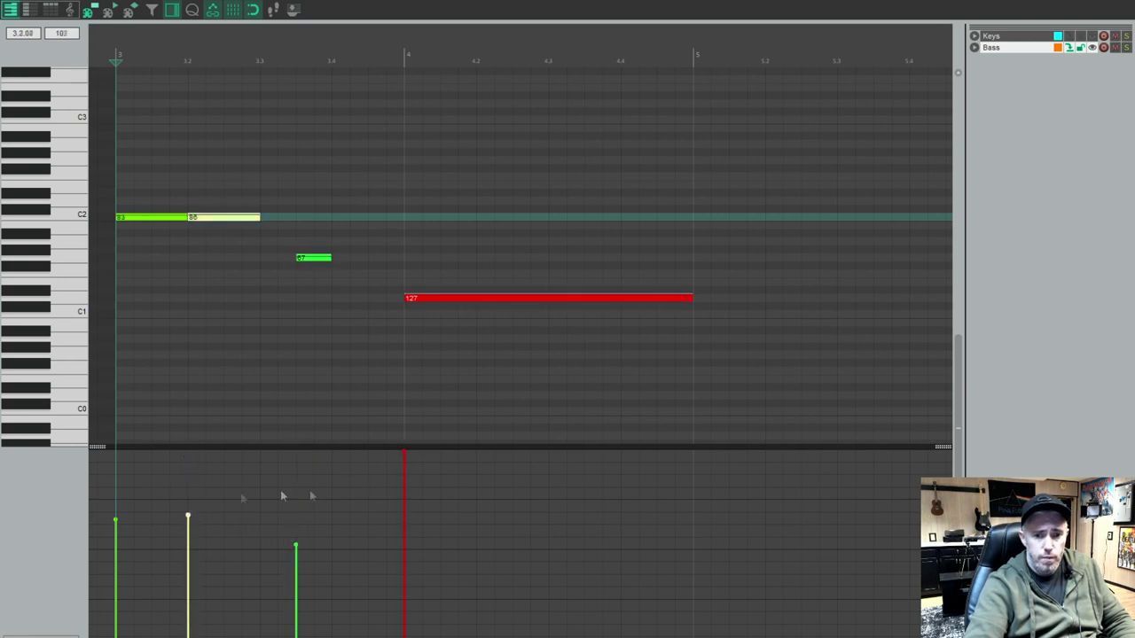
{"action": "left_click_drag", "start_coordinate": [401, 456], "coordinate": [404, 555]}
{"action": "key", "text": "space"}
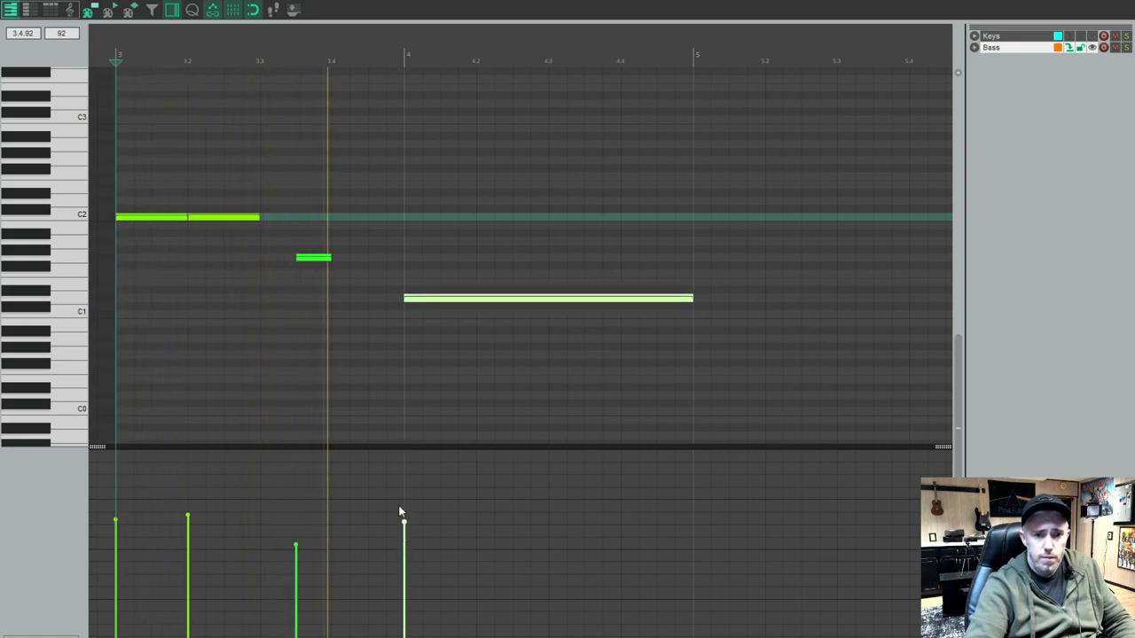
- Raise the G1 note's velocity above that of the other three notes and play the phrase back
{"action": "key", "text": "space"}
{"action": "left_click_drag", "start_coordinate": [295, 544], "coordinate": [296, 489]}
{"action": "key", "text": "space"}
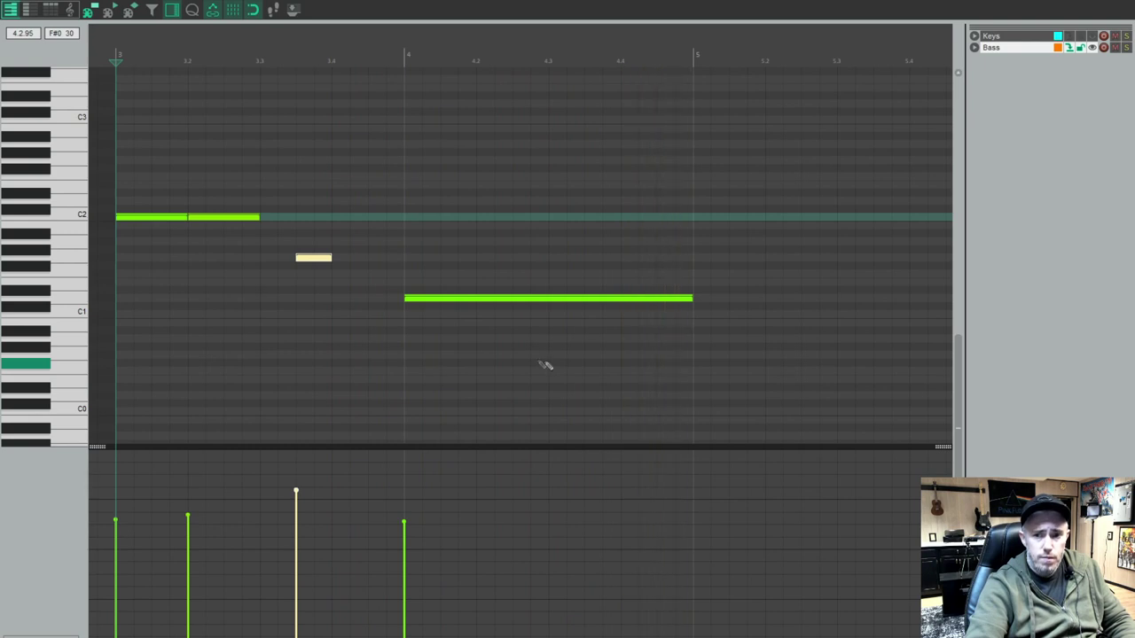
- Copy the four-note phrase from bars 3–4 so the duplicate starts at bar 5
{"action": "scroll", "coordinate": [550, 365], "scroll_direction": "down", "scroll_amount": 4}
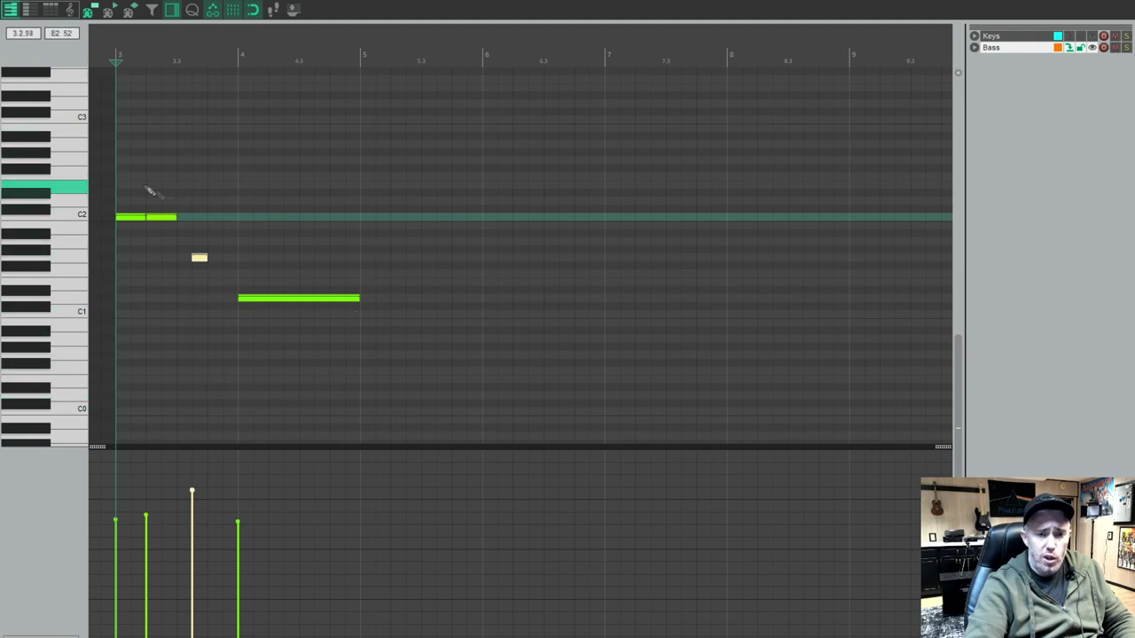
{"action": "left_click_drag", "start_coordinate": [125, 189], "coordinate": [356, 327]}
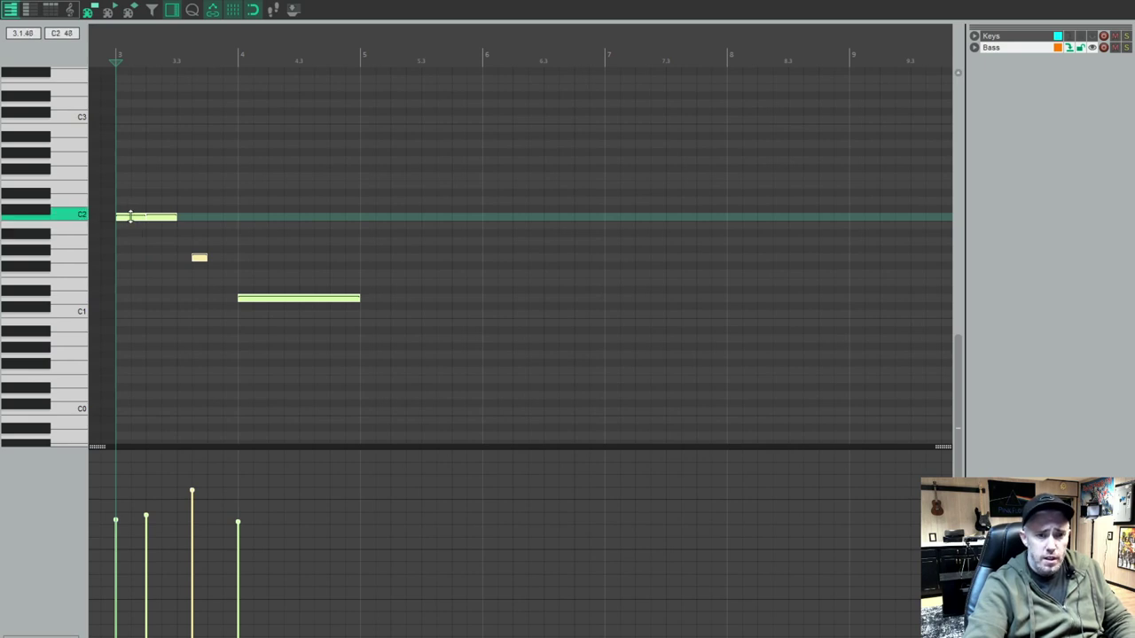
{"action": "left_click_drag", "start_coordinate": [131, 224], "coordinate": [380, 223]}
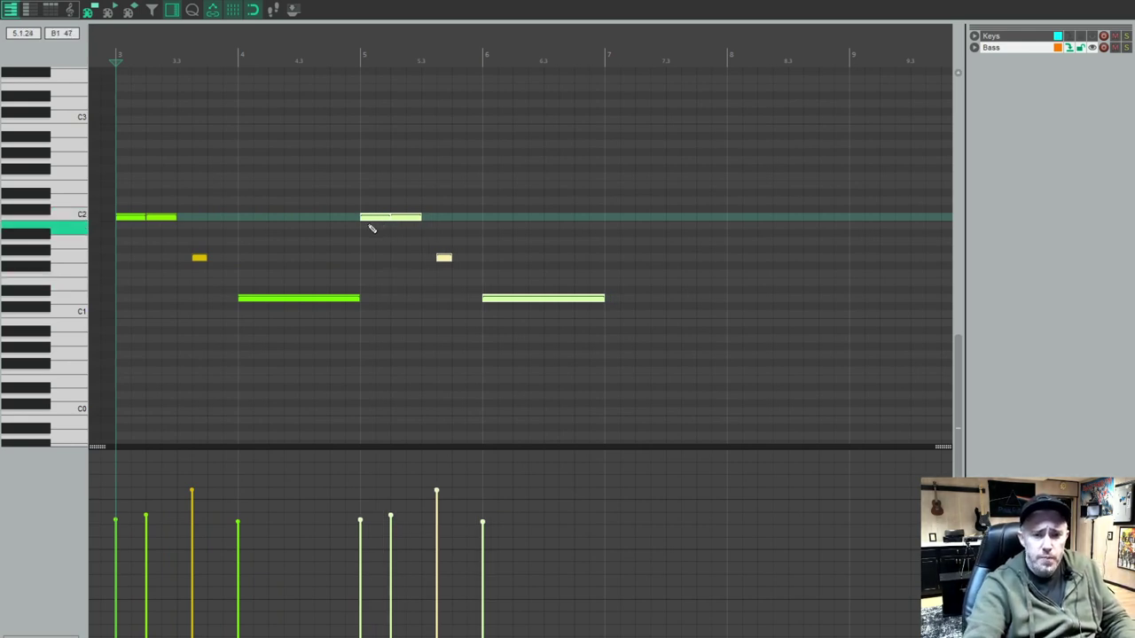
- Raise only the long D1 note at bar 6 an octave to D2 and play the line from bar 3
{"action": "left_click", "coordinate": [512, 273]}
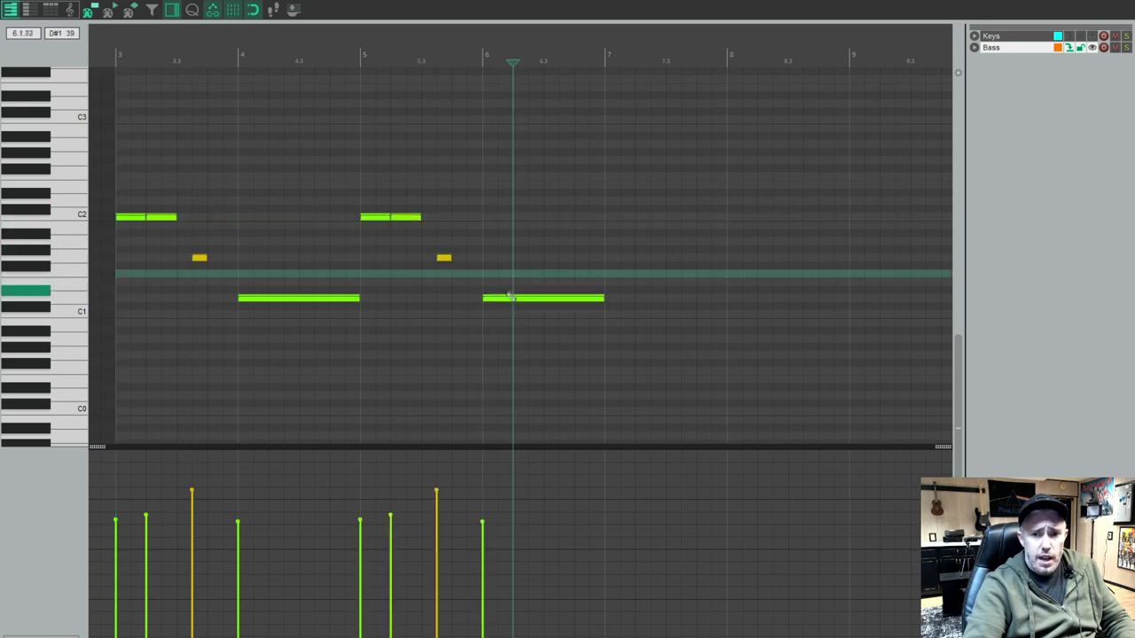
{"action": "left_click", "coordinate": [505, 302]}
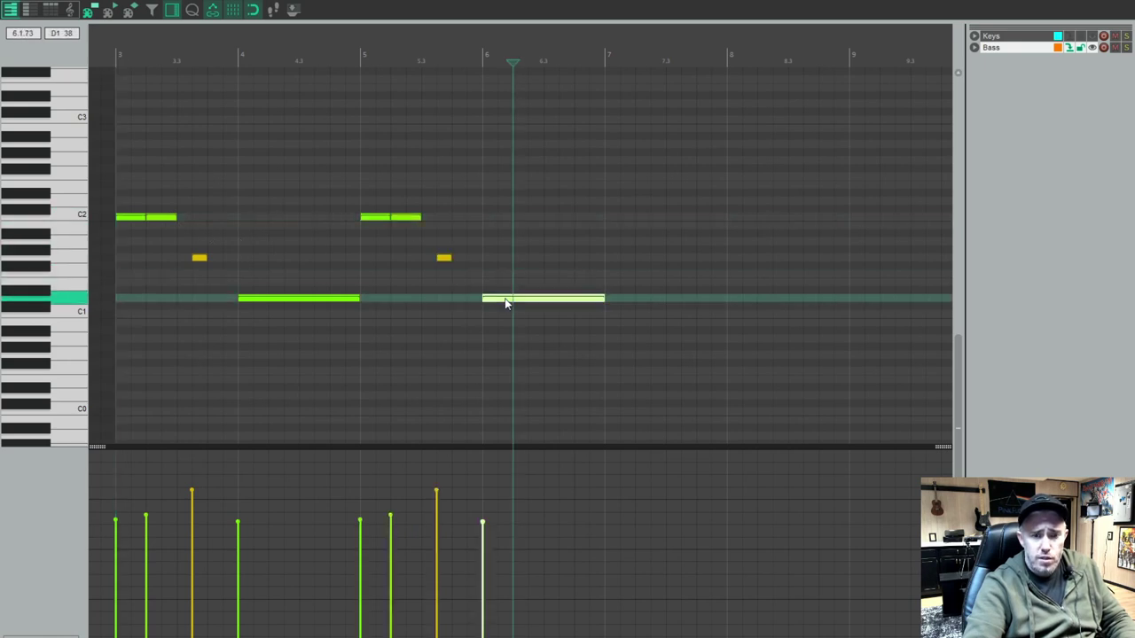
{"action": "left_click_drag", "start_coordinate": [506, 303], "coordinate": [511, 203]}
{"action": "left_click", "coordinate": [119, 44]}
{"action": "key", "text": "space"}
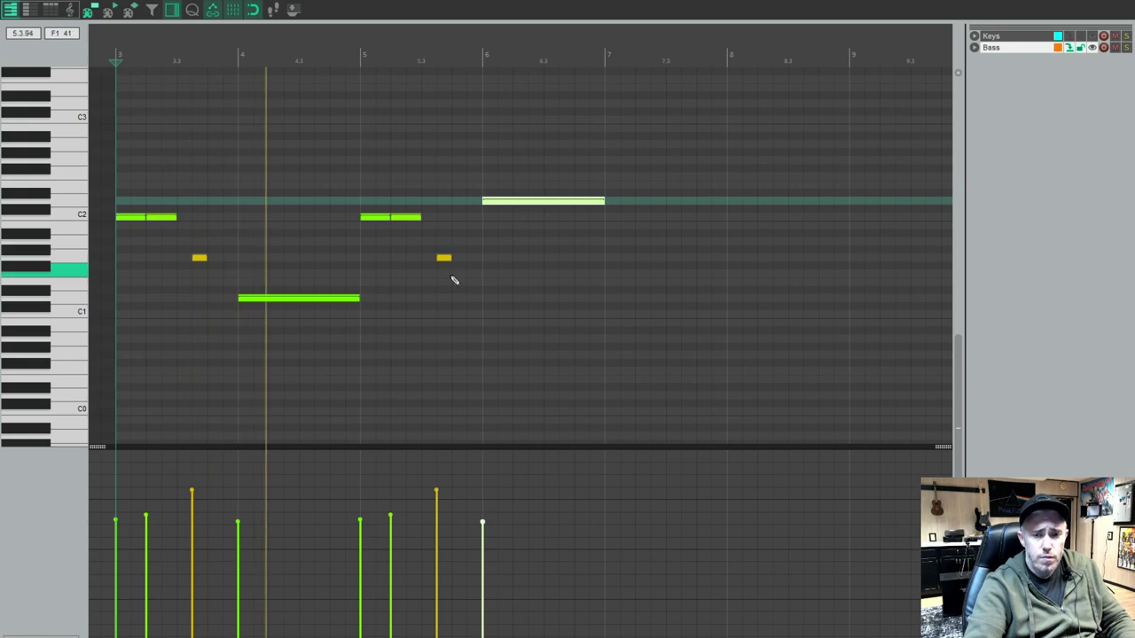
- Copy the four-note phrase from bars 3–4 to bars 7–8 and duplicate it again in bars 9–10
{"action": "scroll", "coordinate": [453, 278], "scroll_direction": "down", "scroll_amount": 4}
{"action": "scroll", "coordinate": [453, 284], "scroll_direction": "up", "scroll_amount": 2}
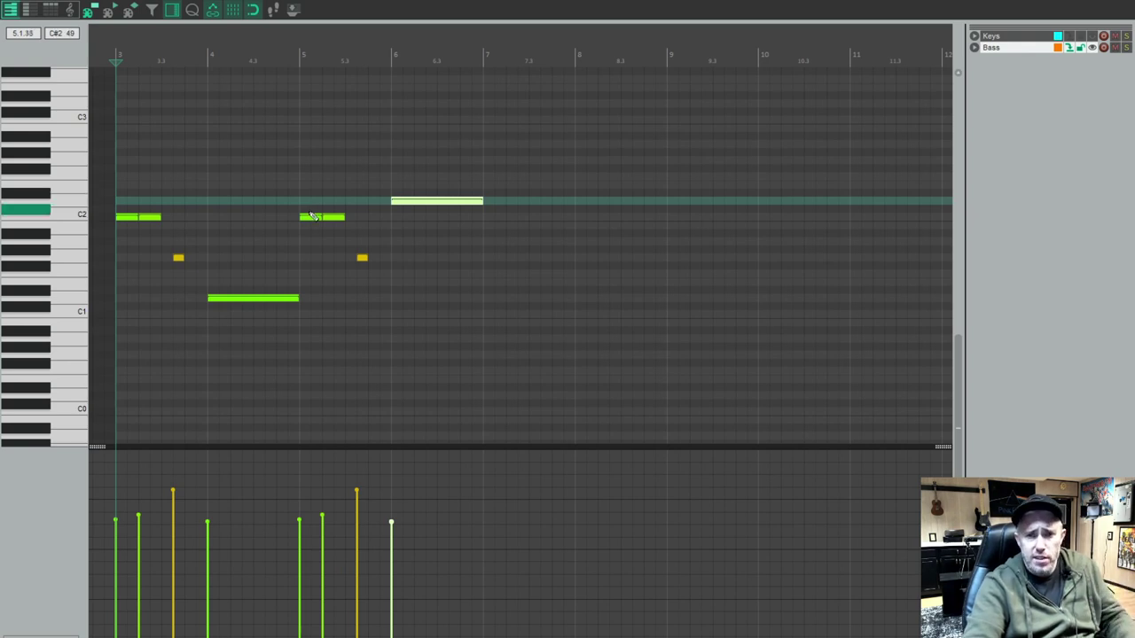
{"action": "left_click_drag", "start_coordinate": [120, 205], "coordinate": [302, 335]}
{"action": "left_click_drag", "start_coordinate": [125, 220], "coordinate": [494, 226]}
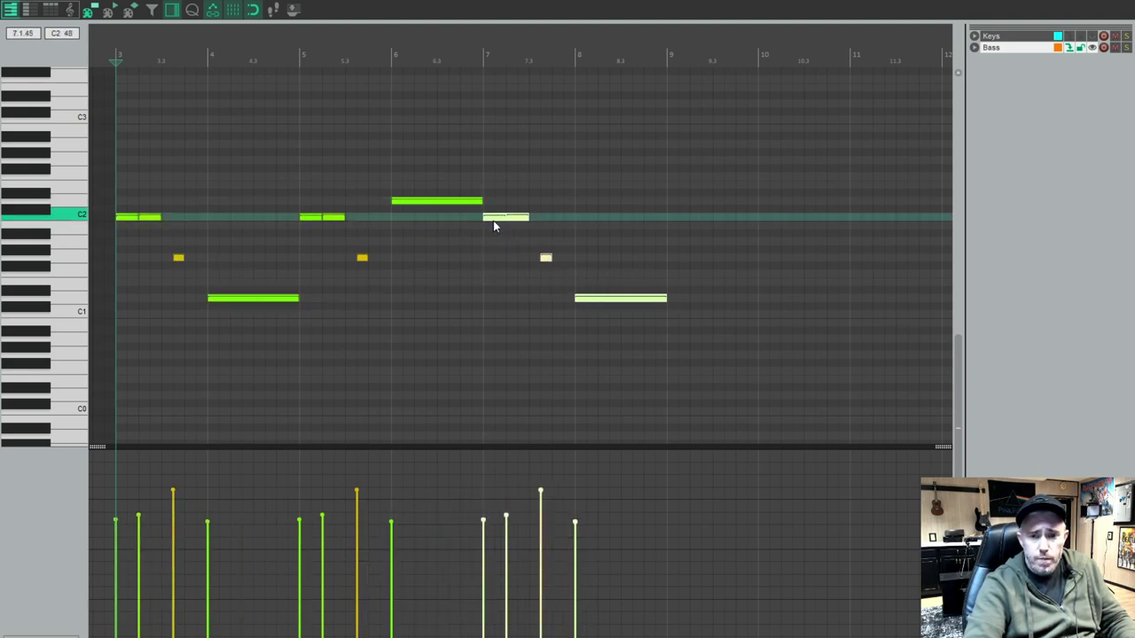
{"action": "scroll", "coordinate": [709, 322], "scroll_direction": "down", "scroll_amount": 4}
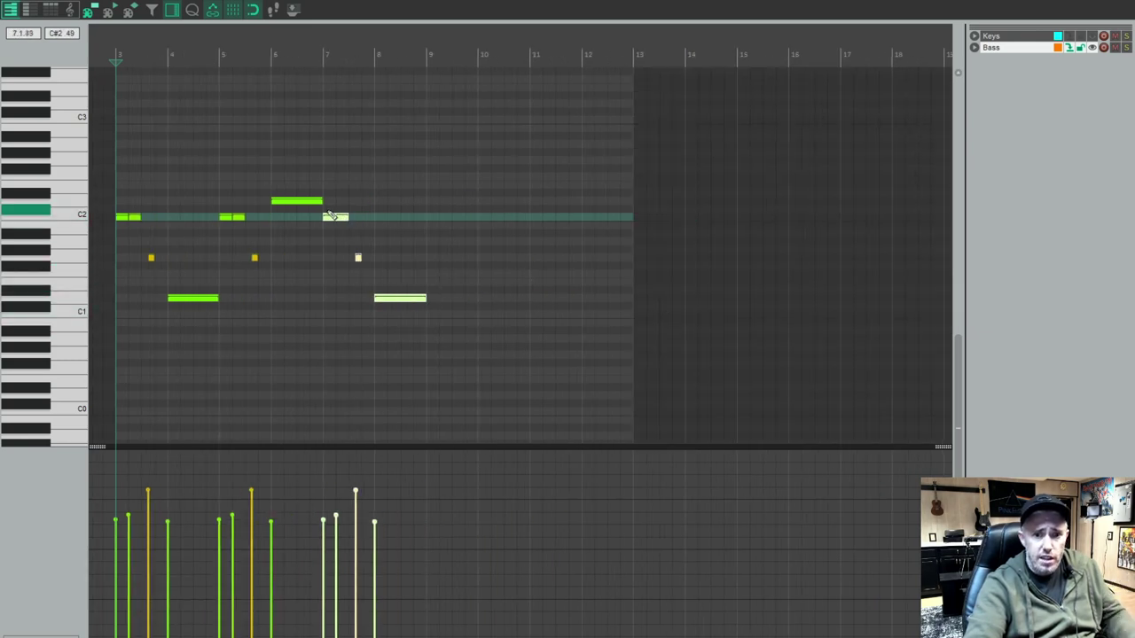
{"action": "left_click_drag", "start_coordinate": [326, 216], "coordinate": [428, 316]}
{"action": "left_click_drag", "start_coordinate": [334, 223], "coordinate": [441, 222]}
- Move the two C2 notes at 9.1 and 9.2 down to F1 and play back from just before bar 9
{"action": "scroll", "coordinate": [435, 222], "scroll_direction": "up", "scroll_amount": 5}
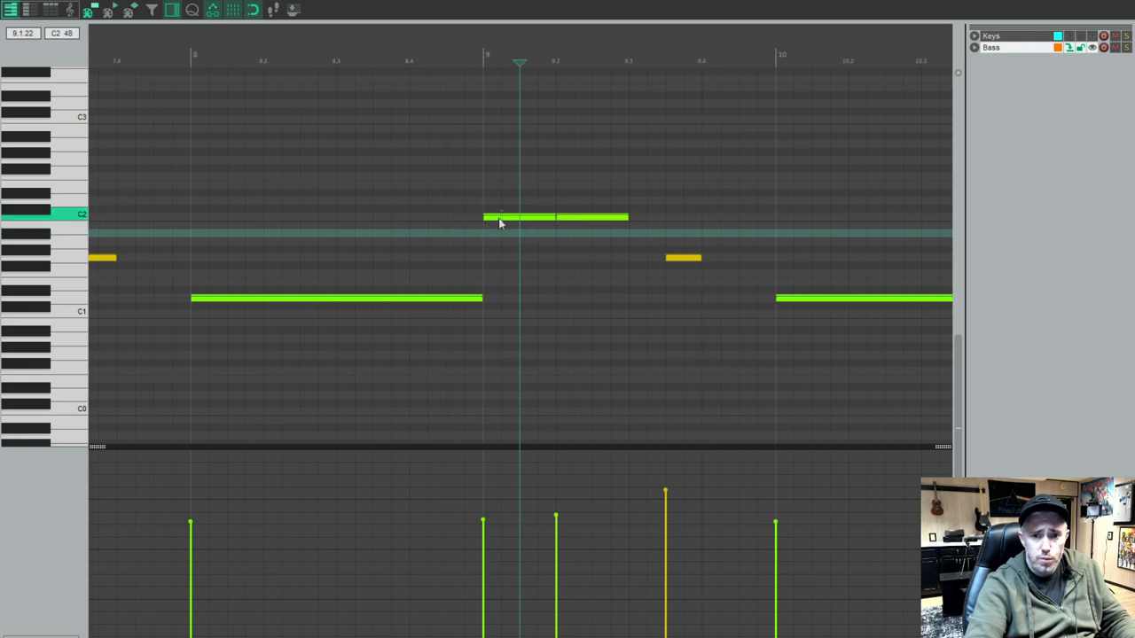
{"action": "left_click_drag", "start_coordinate": [499, 224], "coordinate": [504, 275]}
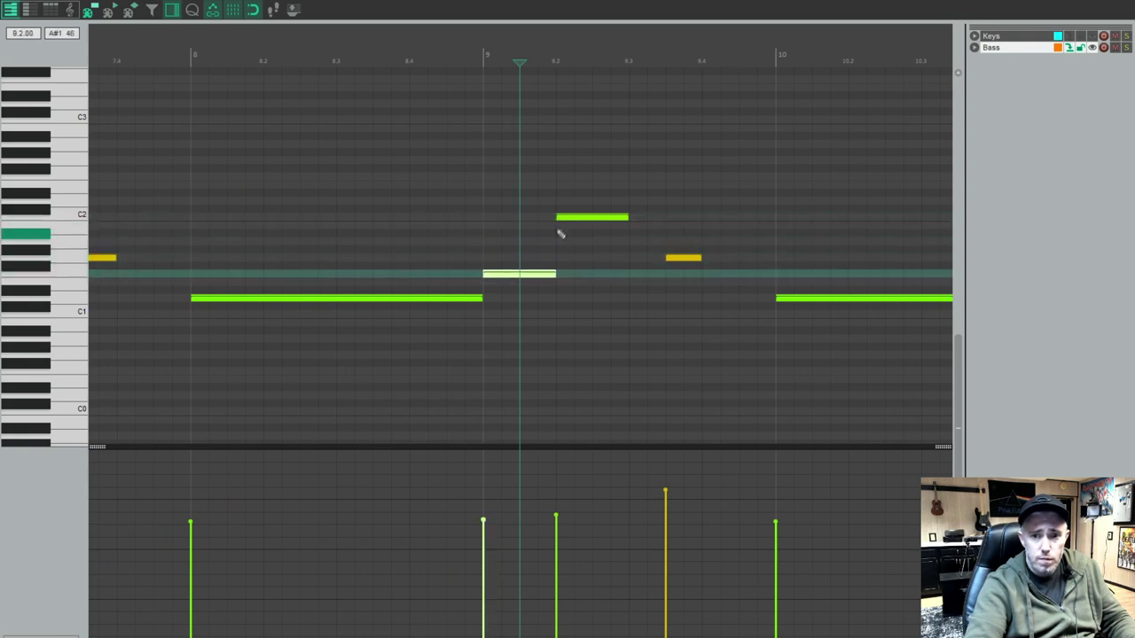
{"action": "left_click_drag", "start_coordinate": [565, 220], "coordinate": [567, 277]}
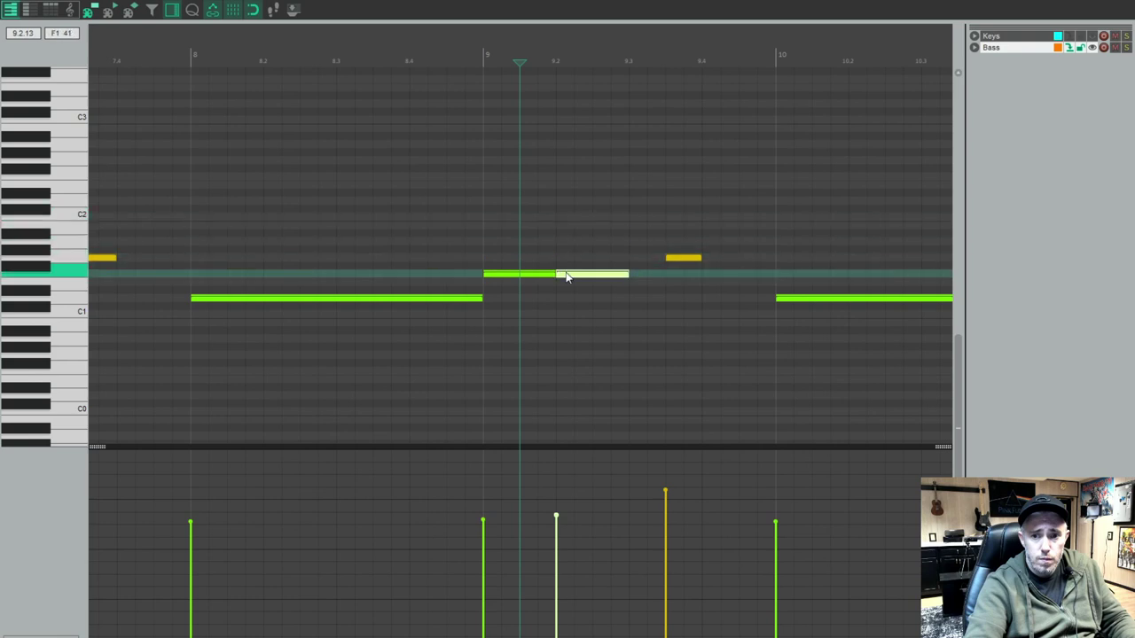
{"action": "left_click", "coordinate": [446, 222]}
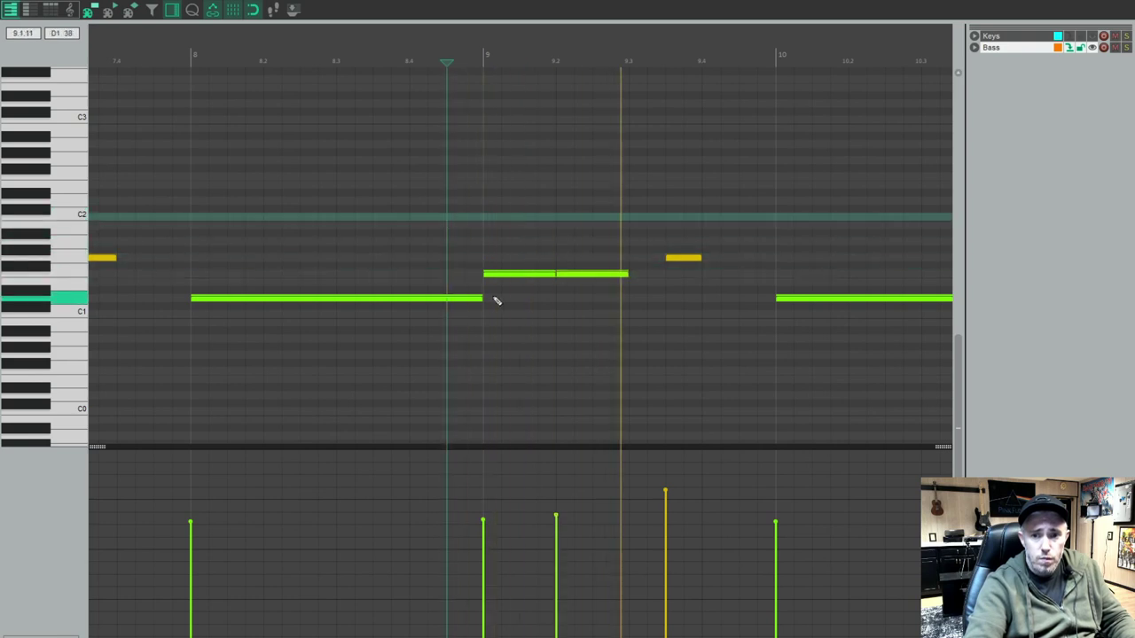
- Copy the F1–G1–D1 phrase from bars 9–10 to bars 11–12
{"action": "scroll", "coordinate": [577, 319], "scroll_direction": "down", "scroll_amount": 3}
{"action": "scroll", "coordinate": [557, 257], "scroll_direction": "down", "scroll_amount": 2}
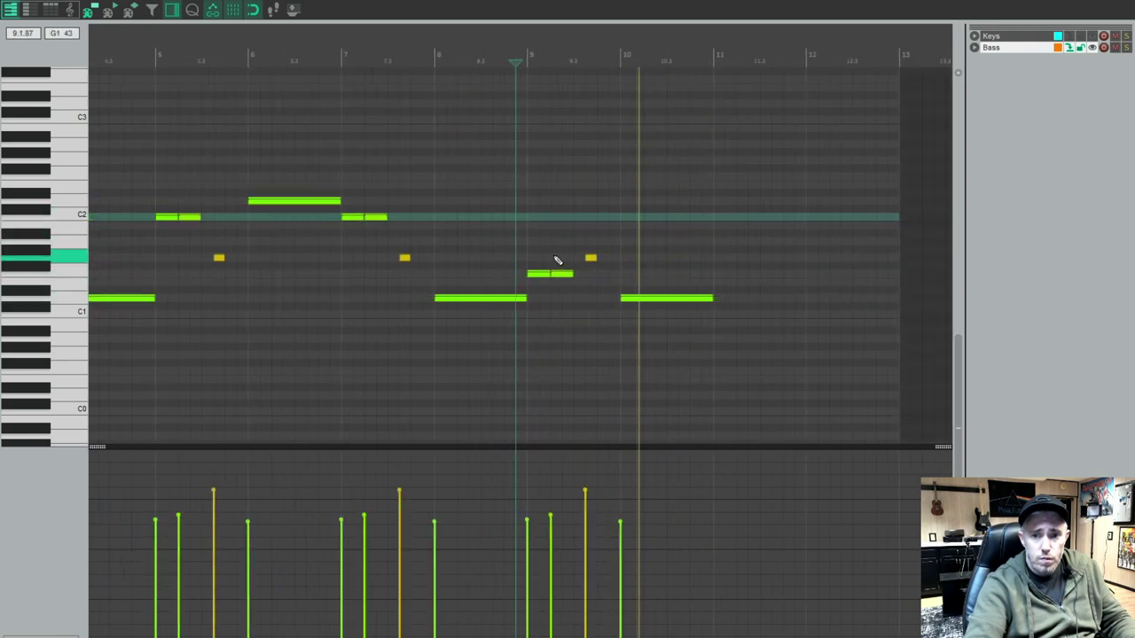
{"action": "left_click_drag", "start_coordinate": [531, 224], "coordinate": [708, 317]}
{"action": "left_click_drag", "start_coordinate": [544, 281], "coordinate": [731, 277]}
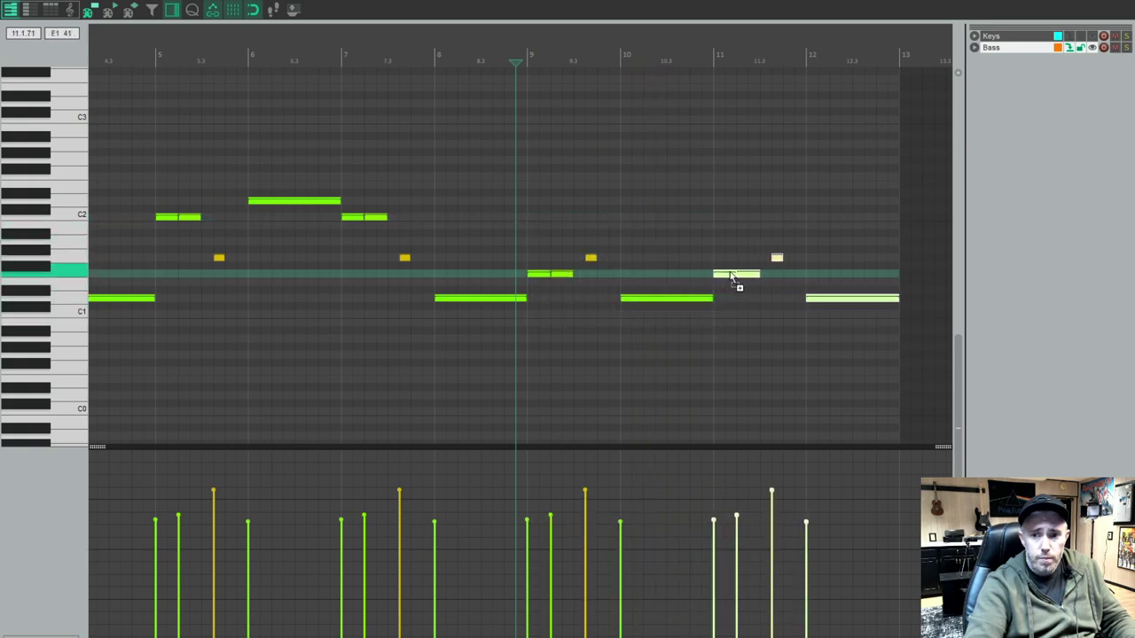
- Raise the long D1 note at bar 12 an octave to D2 and play the whole bass line from bar 3
{"action": "left_click", "coordinate": [825, 304]}
{"action": "left_click_drag", "start_coordinate": [832, 299], "coordinate": [838, 203]}
{"action": "key", "text": "space"}
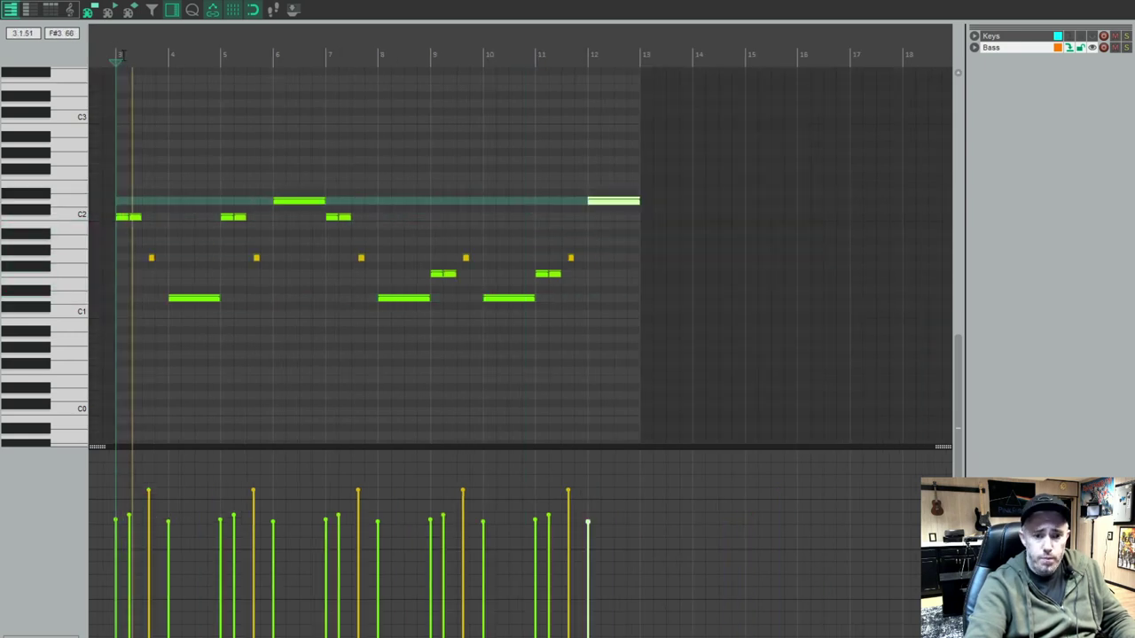
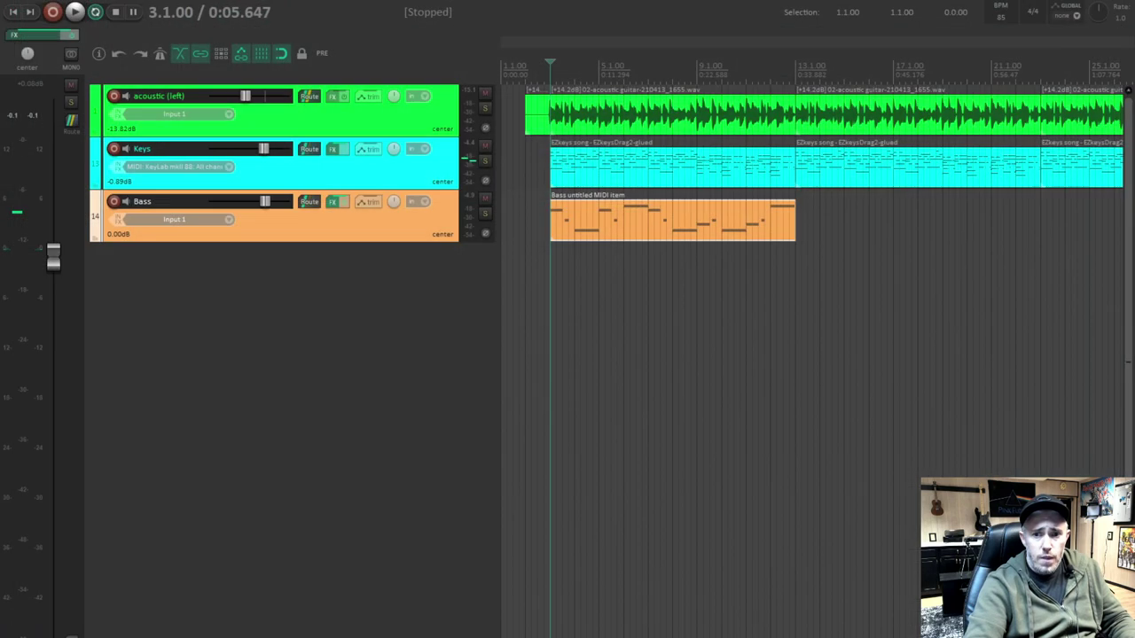
- Copy the Bass MIDI item and paste it end to end from bar 13 to bar 103, matching the length of the other tracks
{"action": "scroll", "coordinate": [621, 266], "scroll_direction": "down", "scroll_amount": 2}
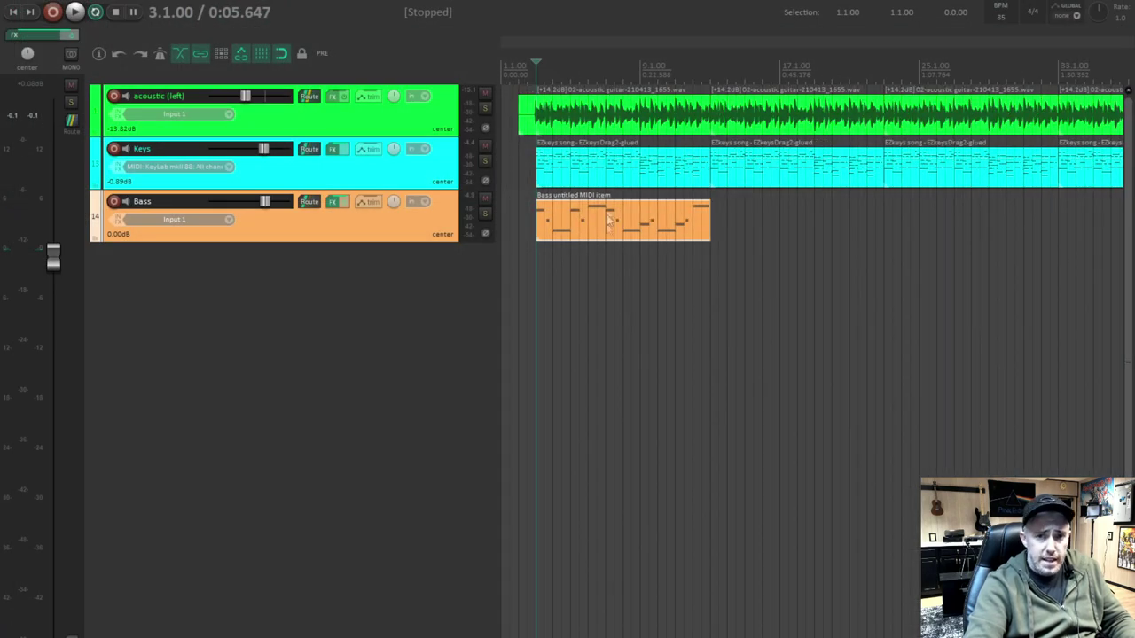
{"action": "scroll", "coordinate": [547, 225], "scroll_direction": "down", "scroll_amount": 2}
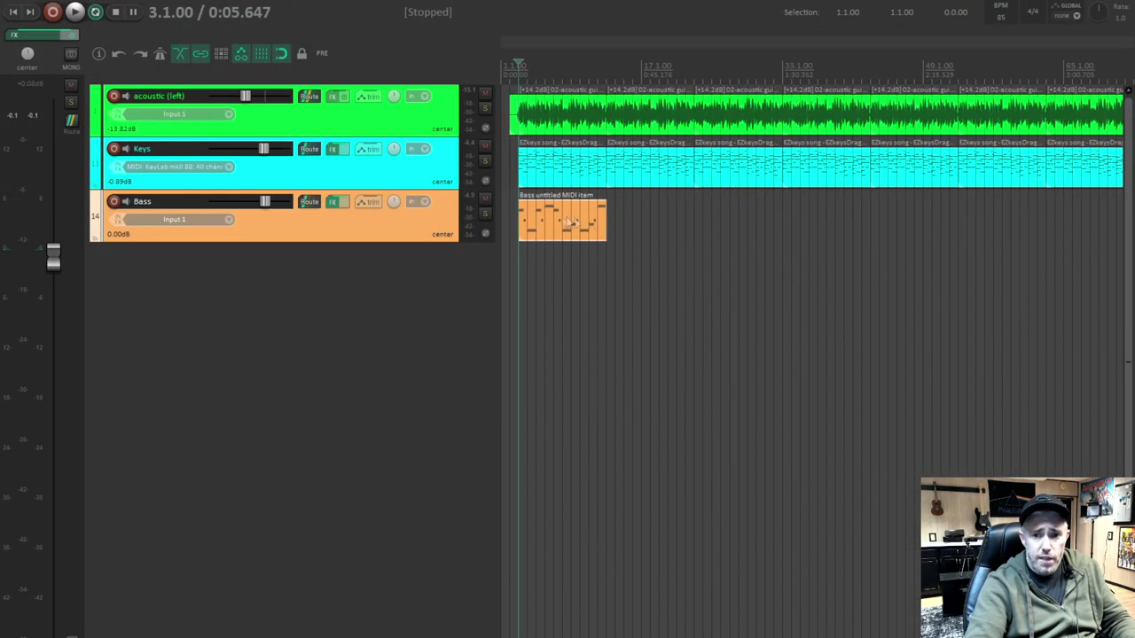
{"action": "left_click", "coordinate": [552, 228]}
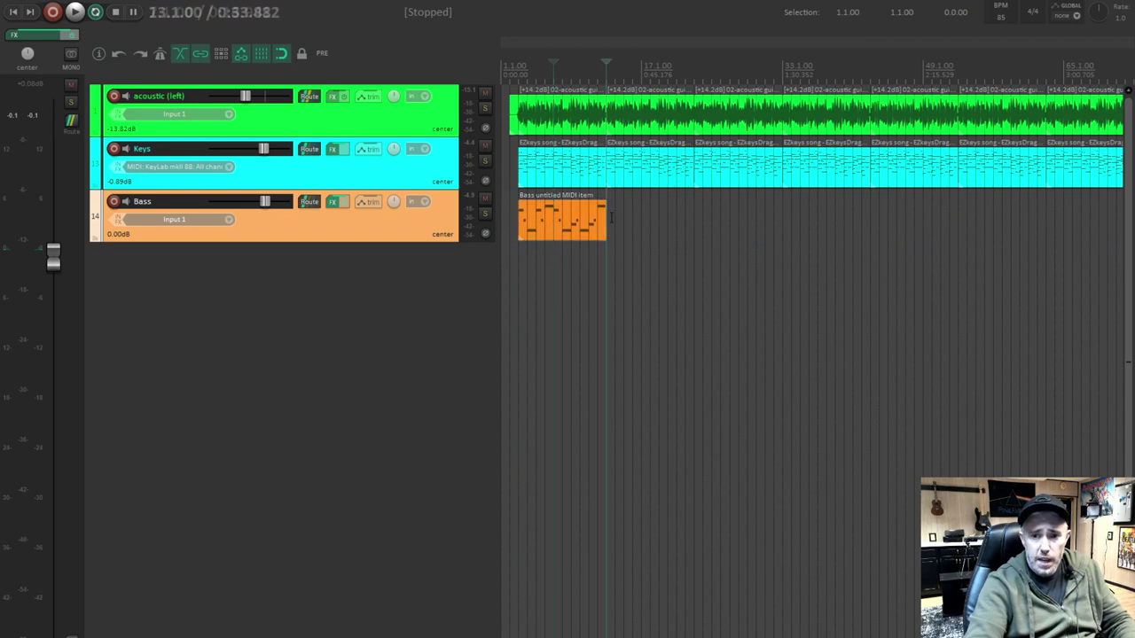
{"action": "left_click", "coordinate": [608, 220]}
{"action": "scroll", "coordinate": [622, 231], "scroll_direction": "down", "scroll_amount": 3}
{"action": "key", "text": "ctrl+v"}
{"action": "key", "text": "ctrl+v"}
{"action": "key", "text": "ctrl+v"}
{"action": "key", "text": "ctrl+v"}
{"action": "key", "text": "ctrl+v"}
{"action": "key", "text": "ctrl+v"}
{"action": "key", "text": "ctrl+v"}
{"action": "key", "text": "ctrl+v"}
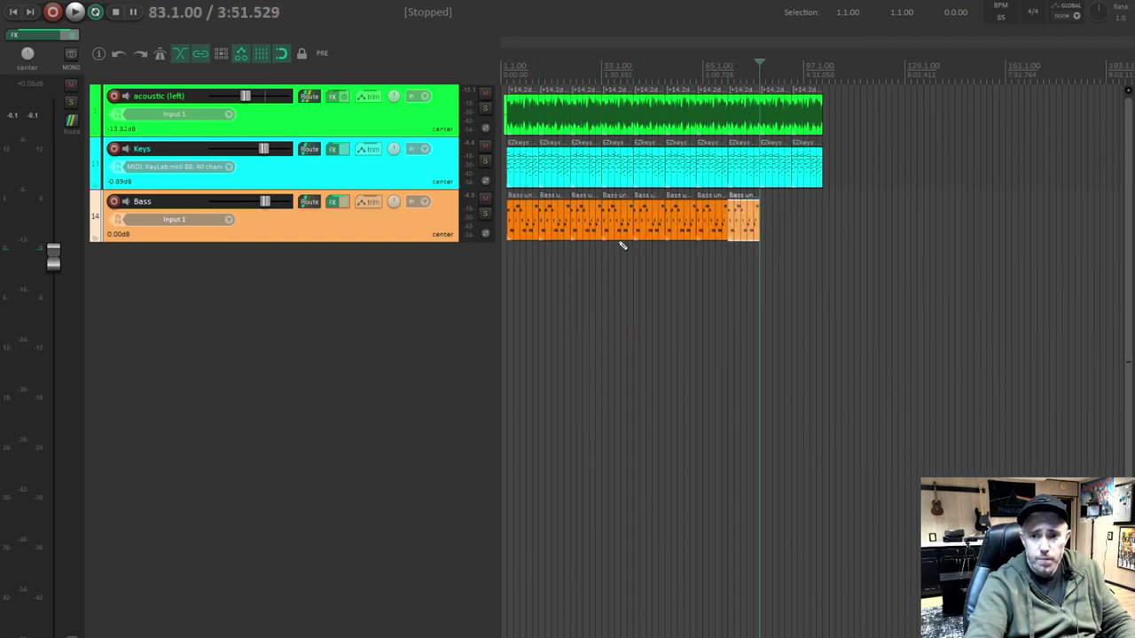
{"action": "key", "text": "ctrl+v"}
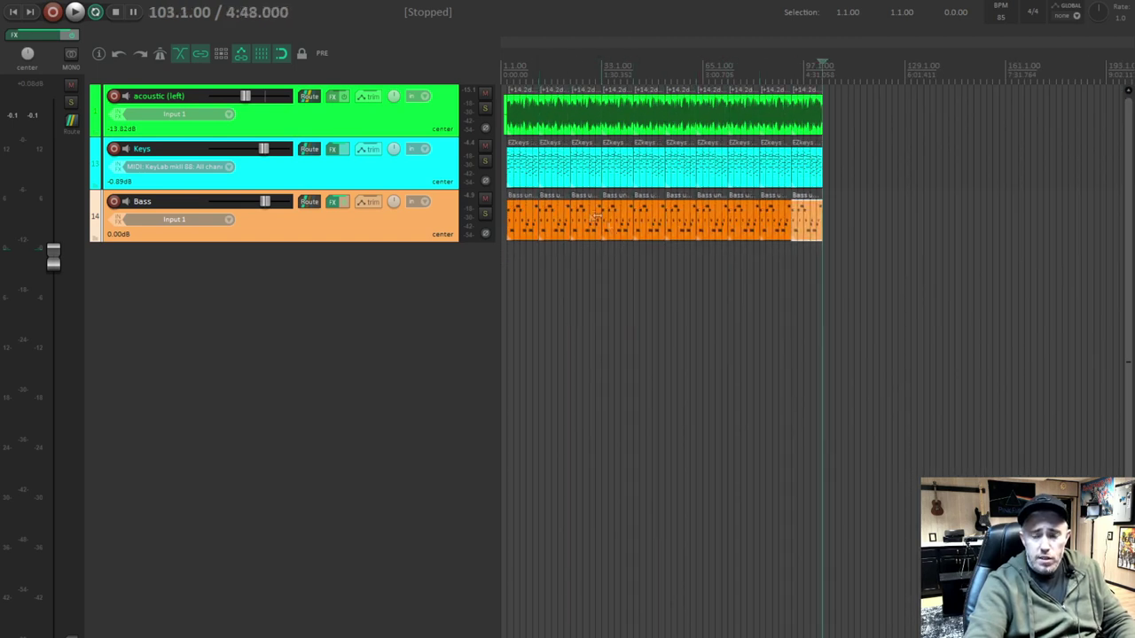
- Look through EZbass's Grooves, Grid Editor, Drums & Keys, Audio Tracker and Bass pages on the Bass track, and close the plugin window
{"action": "left_click", "coordinate": [328, 204]}
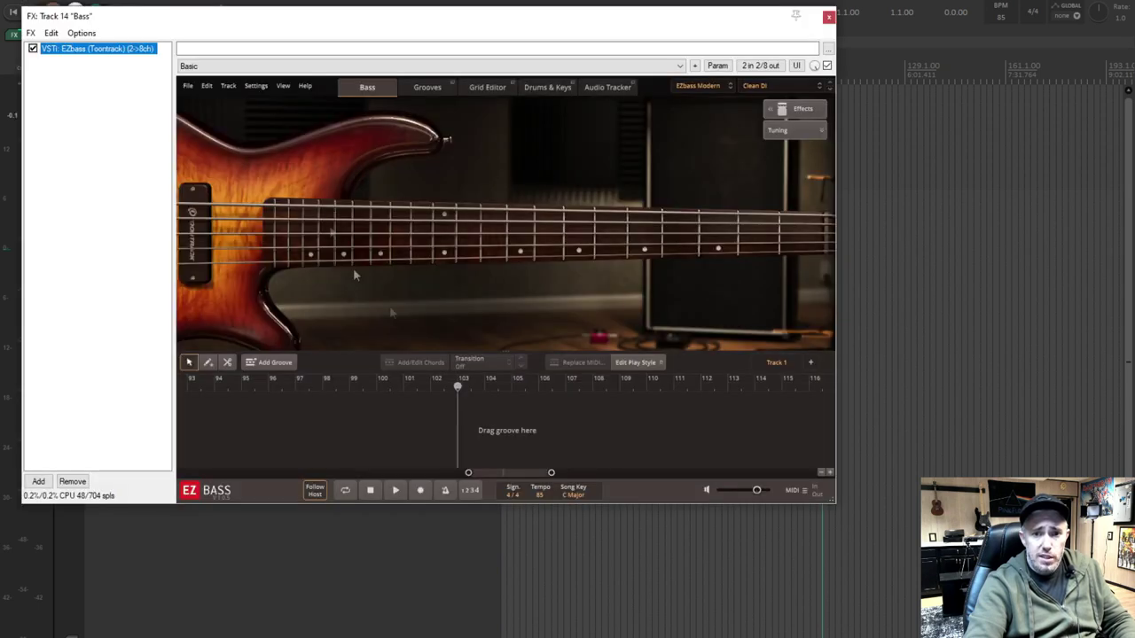
{"action": "left_click", "coordinate": [426, 87]}
{"action": "left_click", "coordinate": [487, 87]}
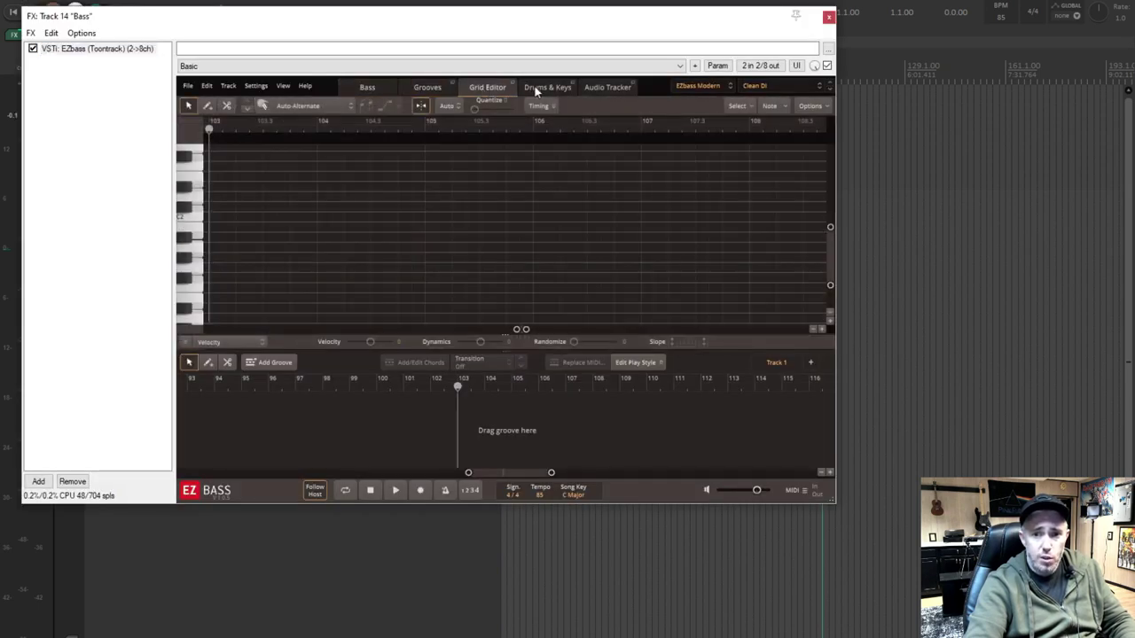
{"action": "left_click", "coordinate": [547, 88]}
{"action": "left_click", "coordinate": [607, 88]}
{"action": "left_click", "coordinate": [482, 90]}
{"action": "left_click", "coordinate": [422, 90]}
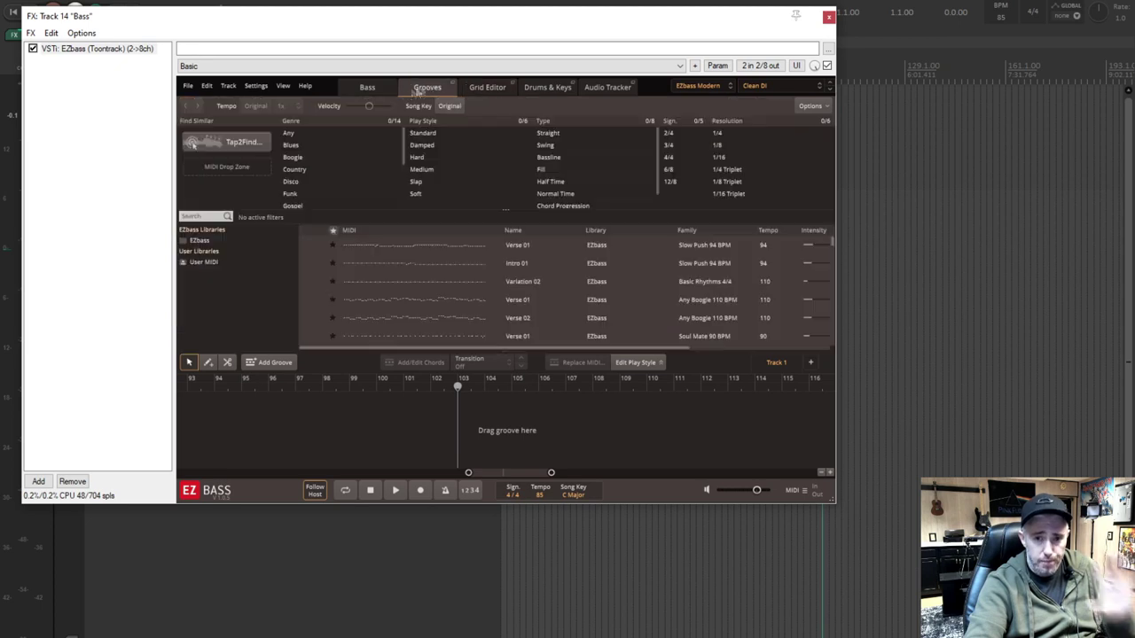
{"action": "left_click", "coordinate": [370, 90]}
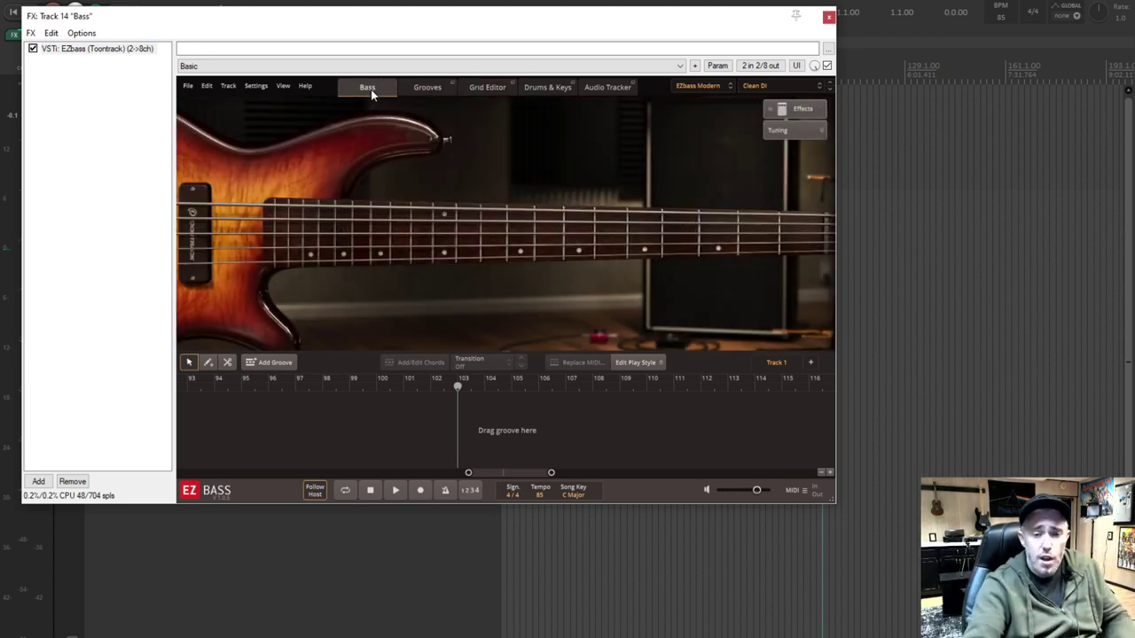
{"action": "left_click", "coordinate": [829, 17]}
{"action": "left_click", "coordinate": [426, 257]}
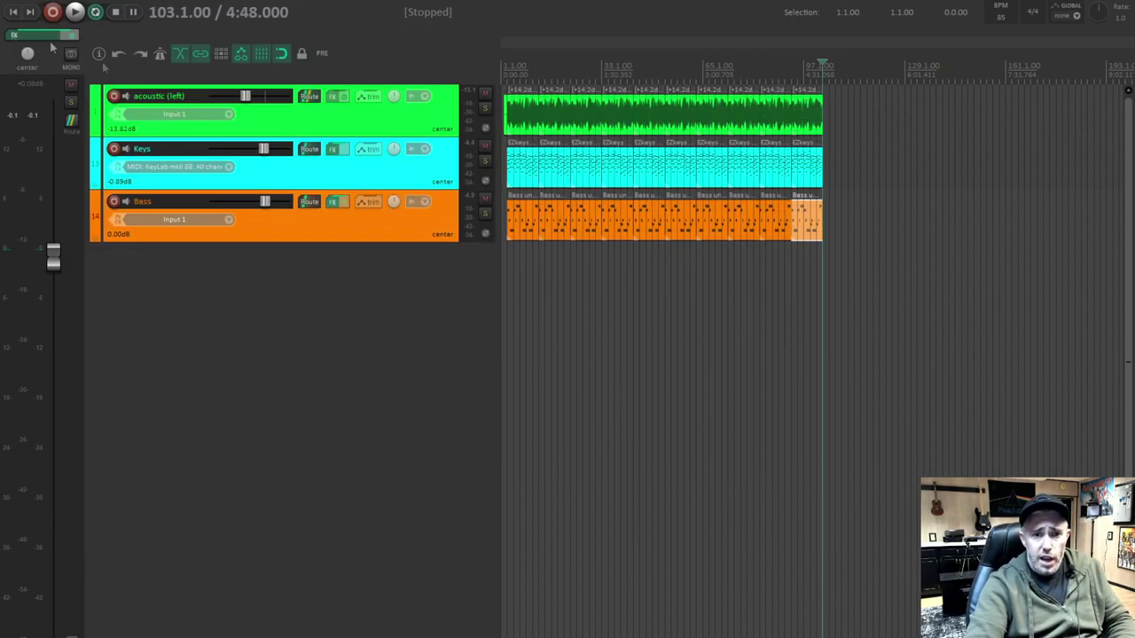
- Return to the start of the project and add a new track named Synth below the Bass track
{"action": "left_click", "coordinate": [13, 13]}
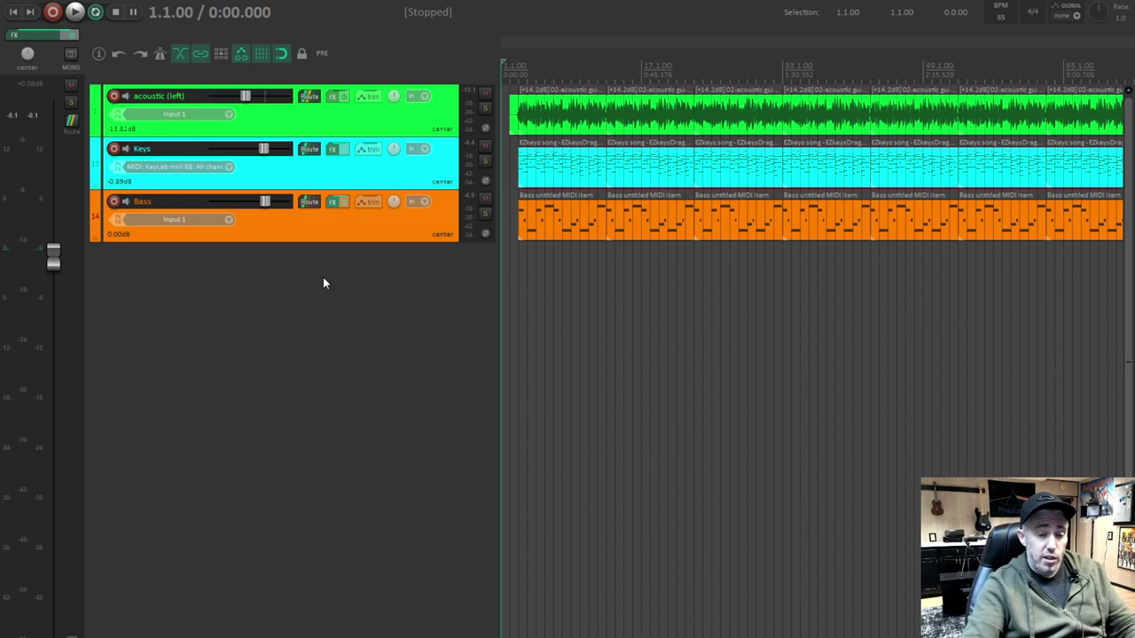
{"action": "double_click", "coordinate": [254, 265]}
{"action": "double_click", "coordinate": [171, 255]}
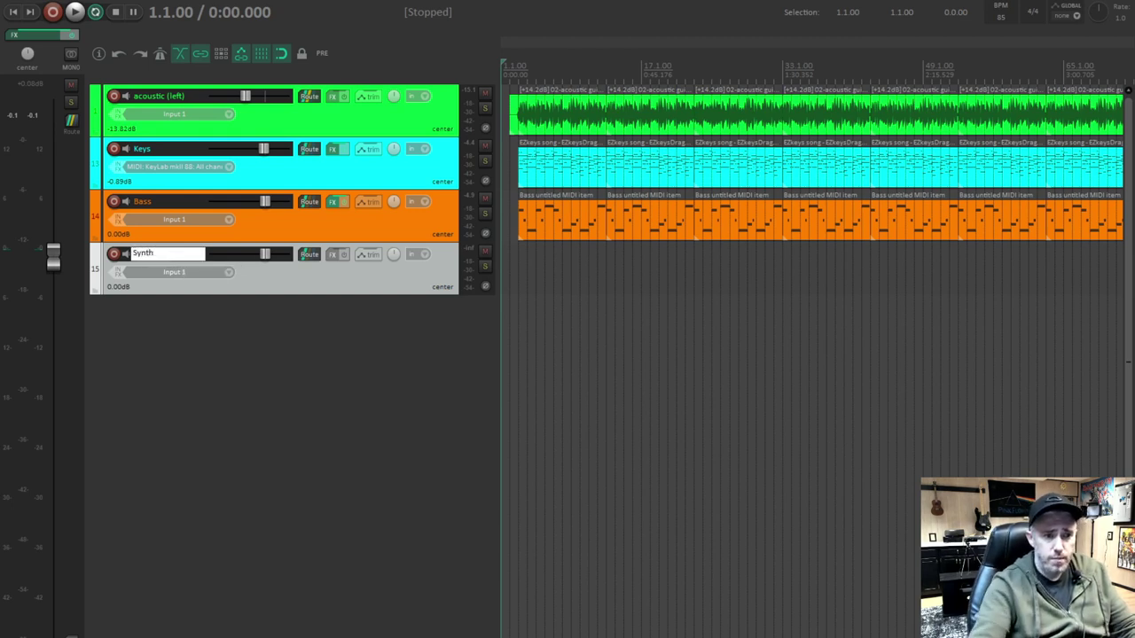
- Confirm the Synth track's name and set its track color to the light pink basic color (255, 128, 192)
{"action": "key", "text": "Return"}
{"action": "right_click", "coordinate": [351, 277]}
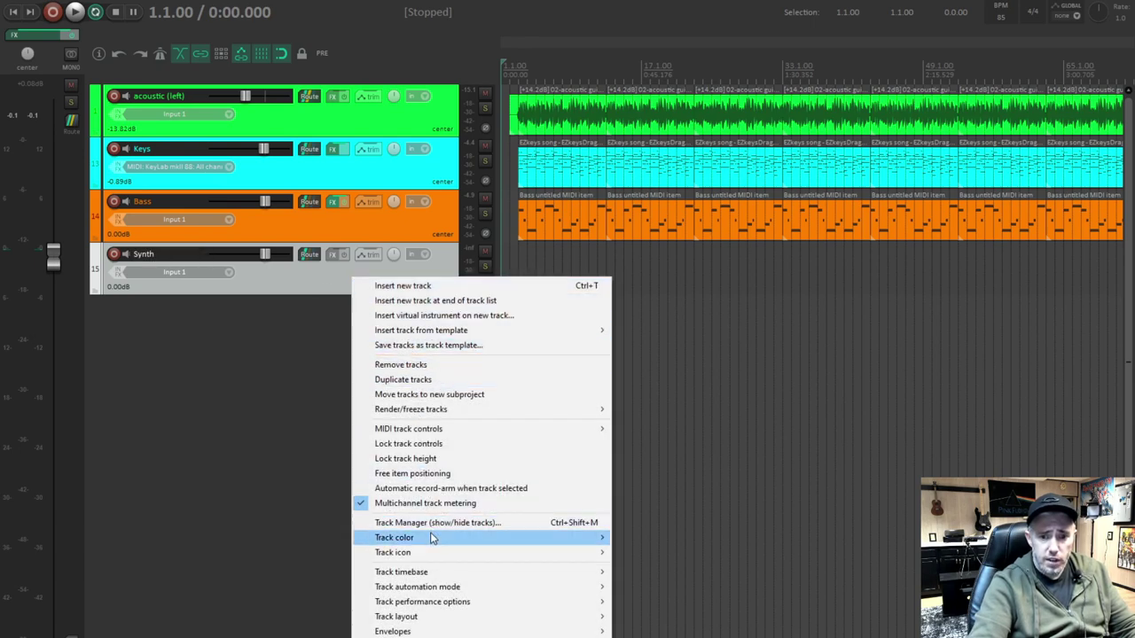
{"action": "mouse_move", "coordinate": [431, 537]}
{"action": "left_click", "coordinate": [644, 538]}
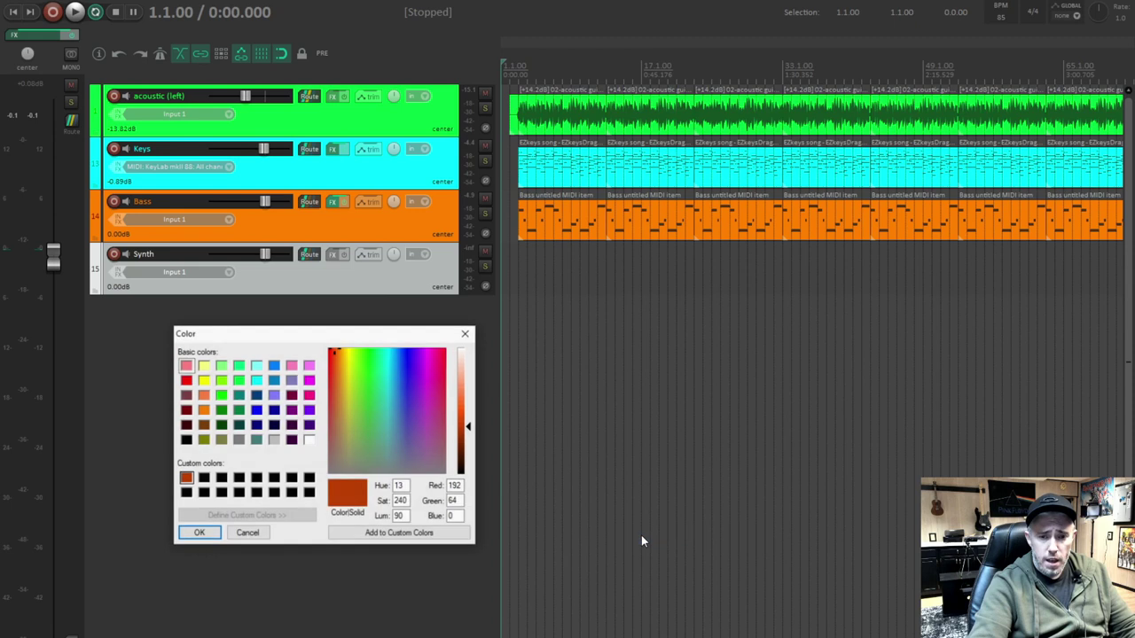
{"action": "left_click", "coordinate": [292, 366]}
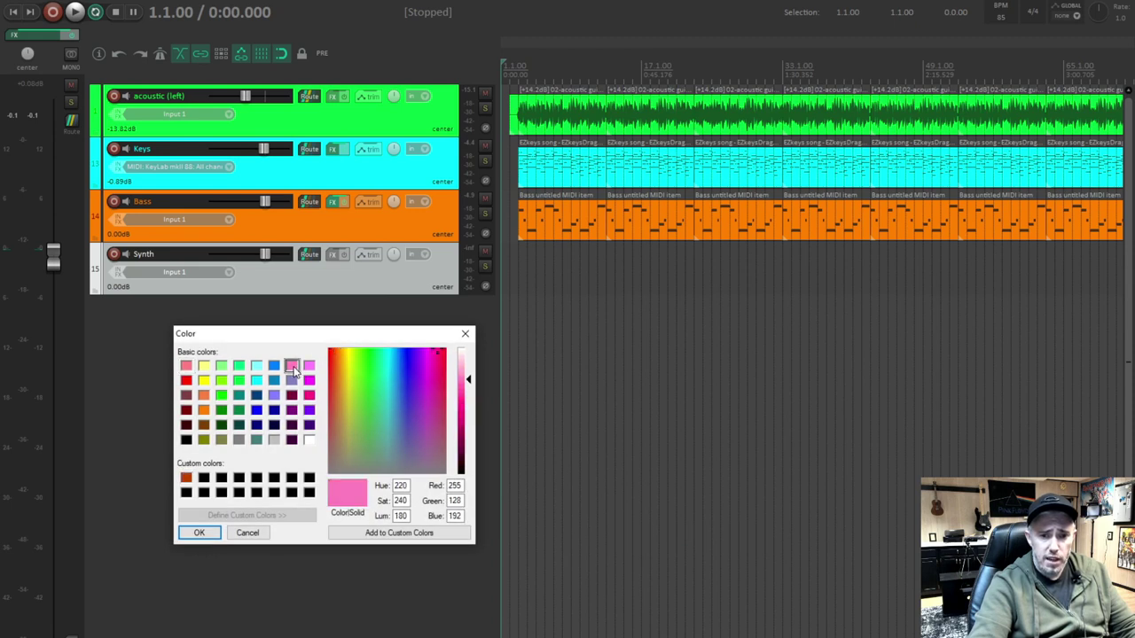
{"action": "left_click", "coordinate": [217, 532]}
{"action": "left_click", "coordinate": [260, 327]}
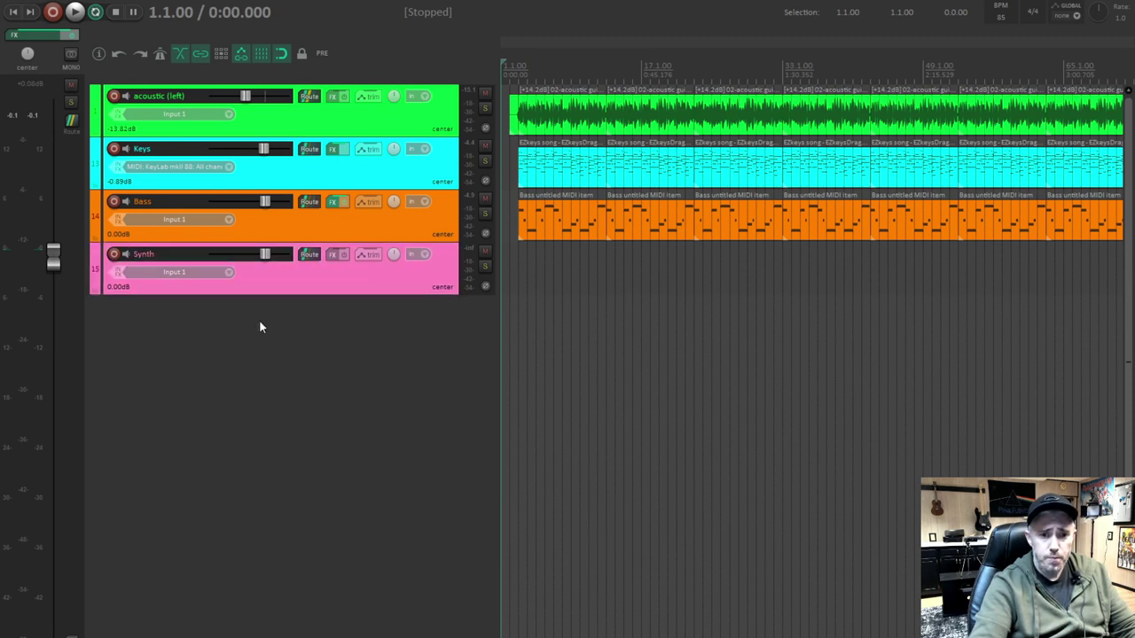
- Add the Serum (Xfer Records) VSTi instrument to the Synth track and move its window below the tracks
{"action": "left_click", "coordinate": [332, 255]}
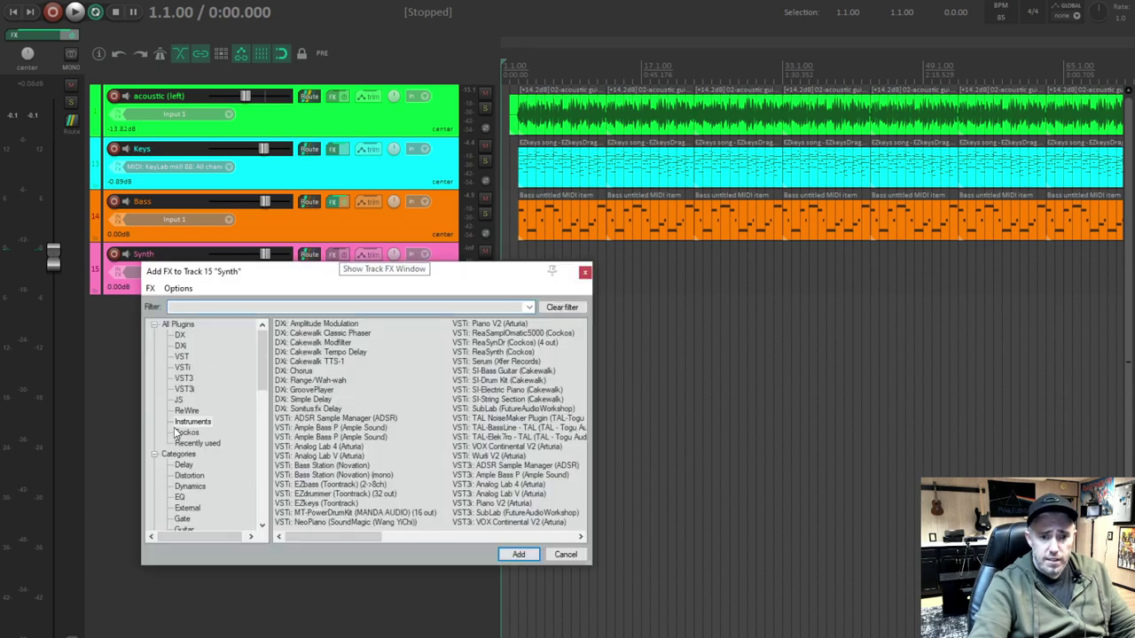
{"action": "double_click", "coordinate": [492, 362]}
{"action": "left_click_drag", "start_coordinate": [410, 24], "coordinate": [503, 312]}
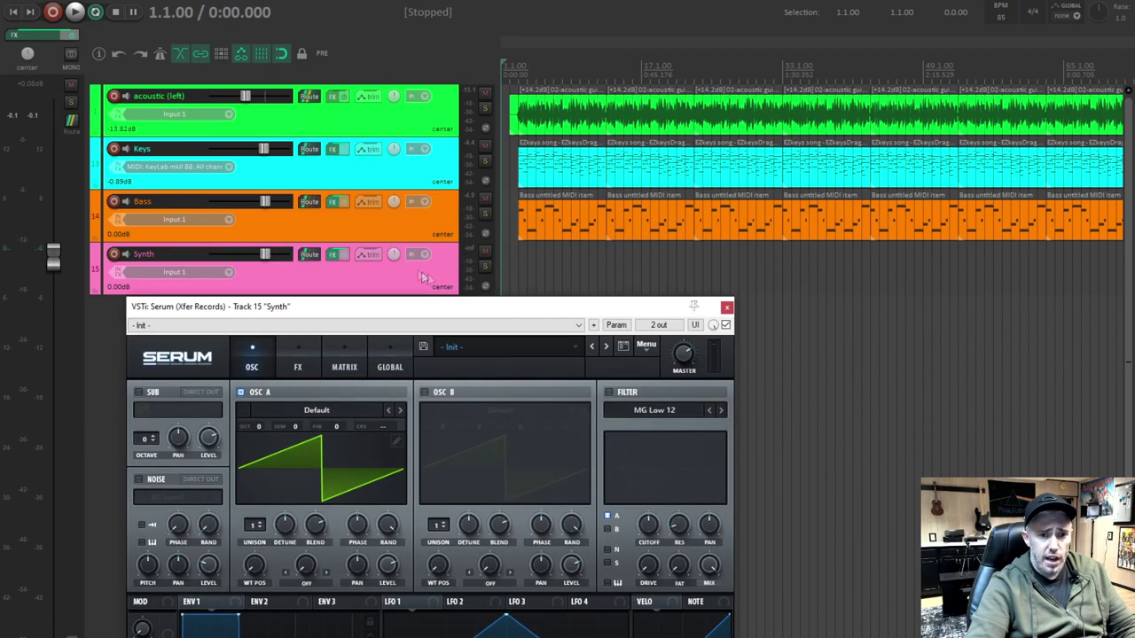
- Set the Synth track's input to MIDI from the KeyLab mkII 88 on all channels and arm the track for recording
{"action": "left_click", "coordinate": [230, 272]}
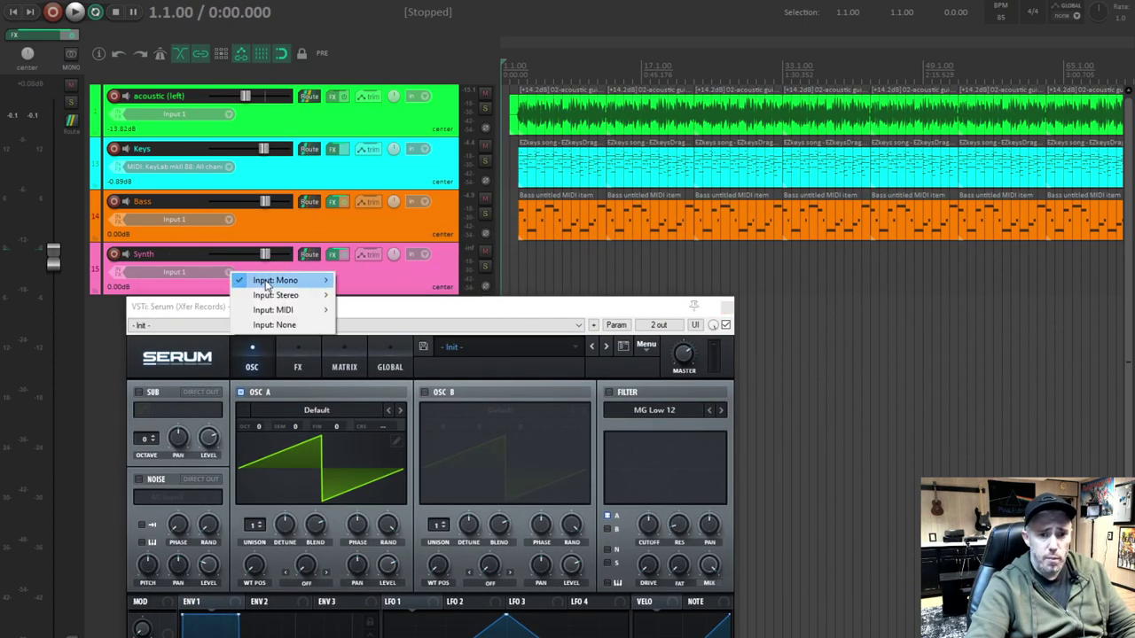
{"action": "mouse_move", "coordinate": [271, 312]}
{"action": "mouse_move", "coordinate": [417, 310]}
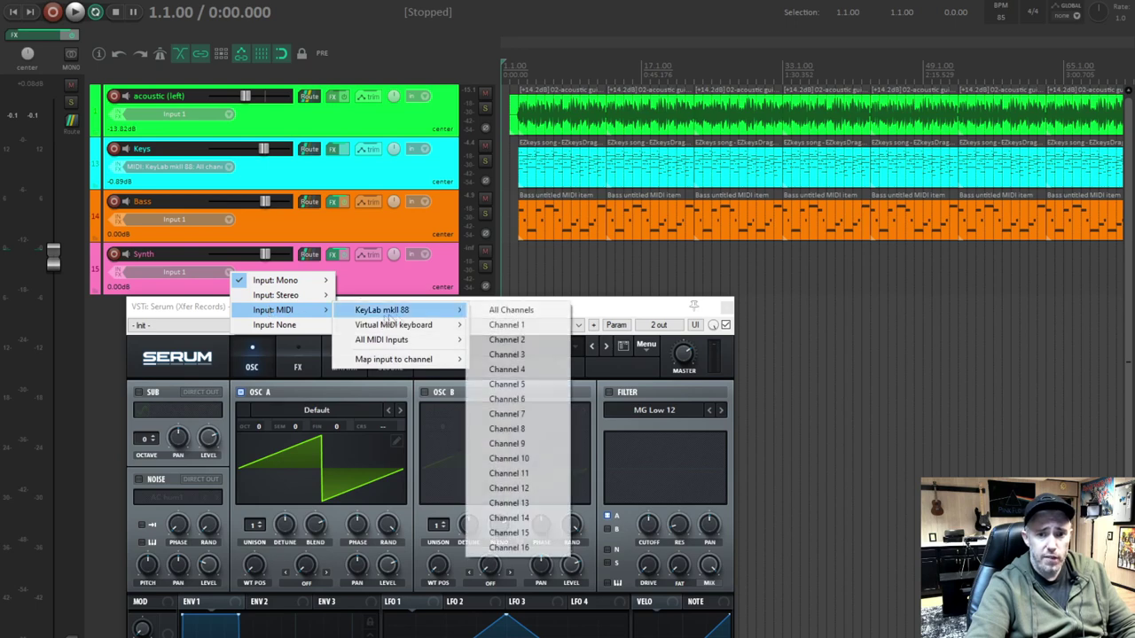
{"action": "left_click", "coordinate": [517, 309]}
{"action": "left_click", "coordinate": [113, 257]}
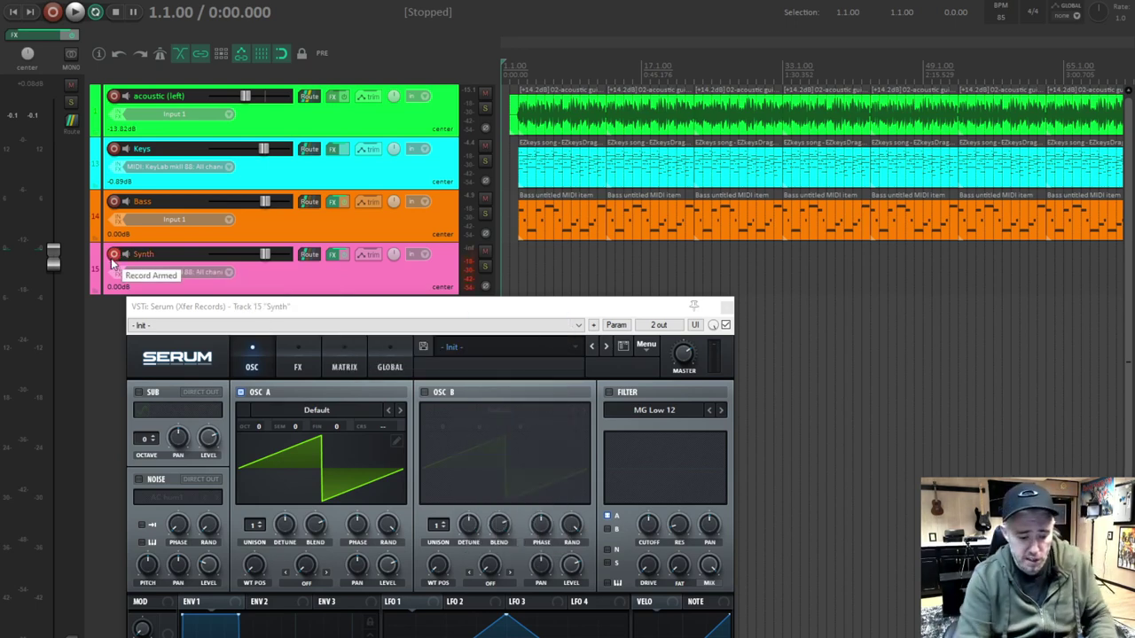
- Audition Serum's Synth presets one after another from SY AnalogString [SD] to SY Big Sleepy [FP]
{"action": "left_click", "coordinate": [577, 349]}
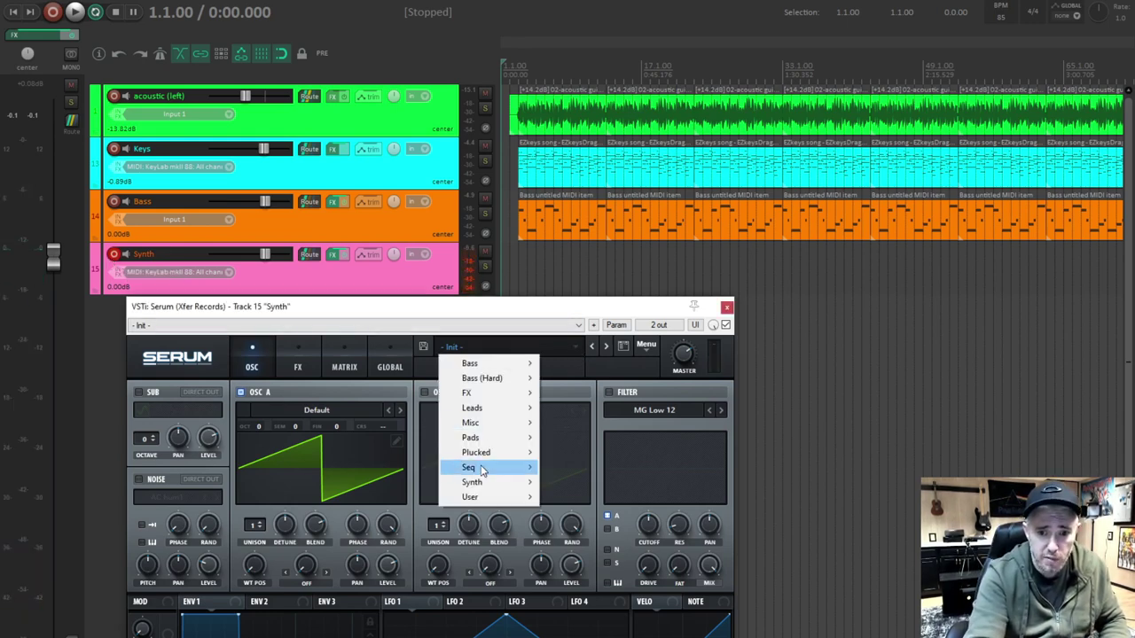
{"action": "mouse_move", "coordinate": [483, 468]}
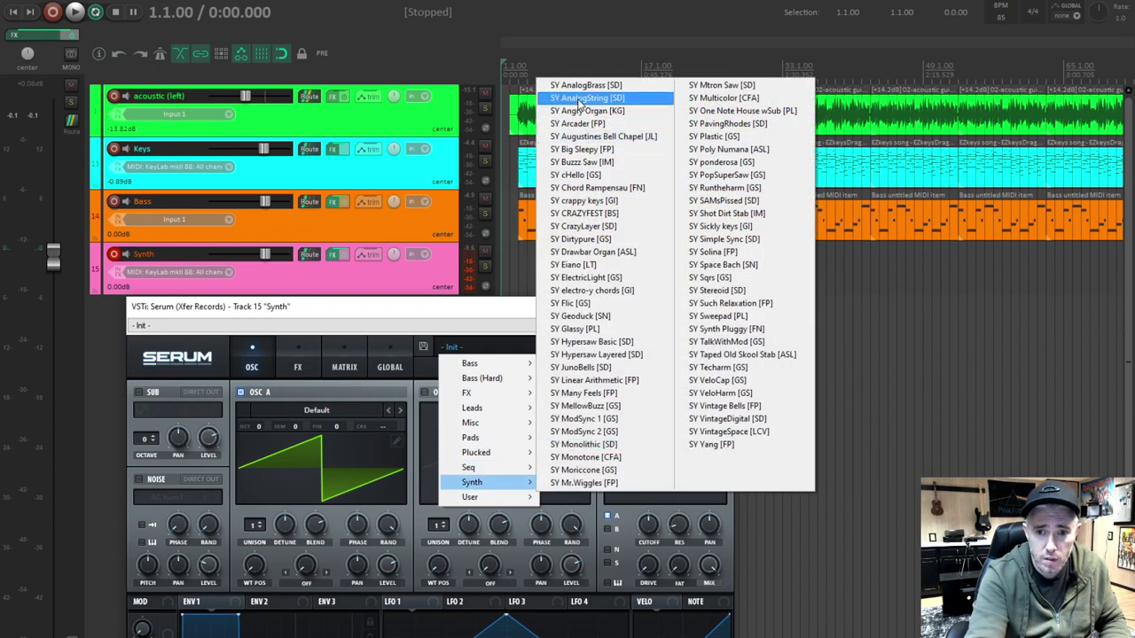
{"action": "left_click", "coordinate": [579, 100]}
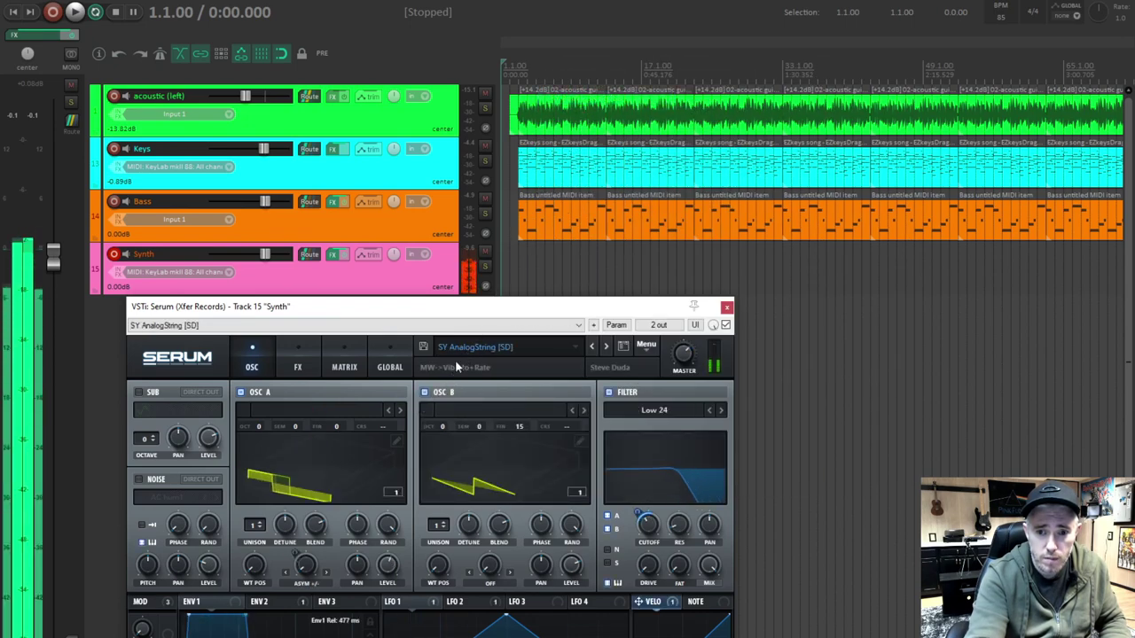
{"action": "left_click", "coordinate": [606, 346]}
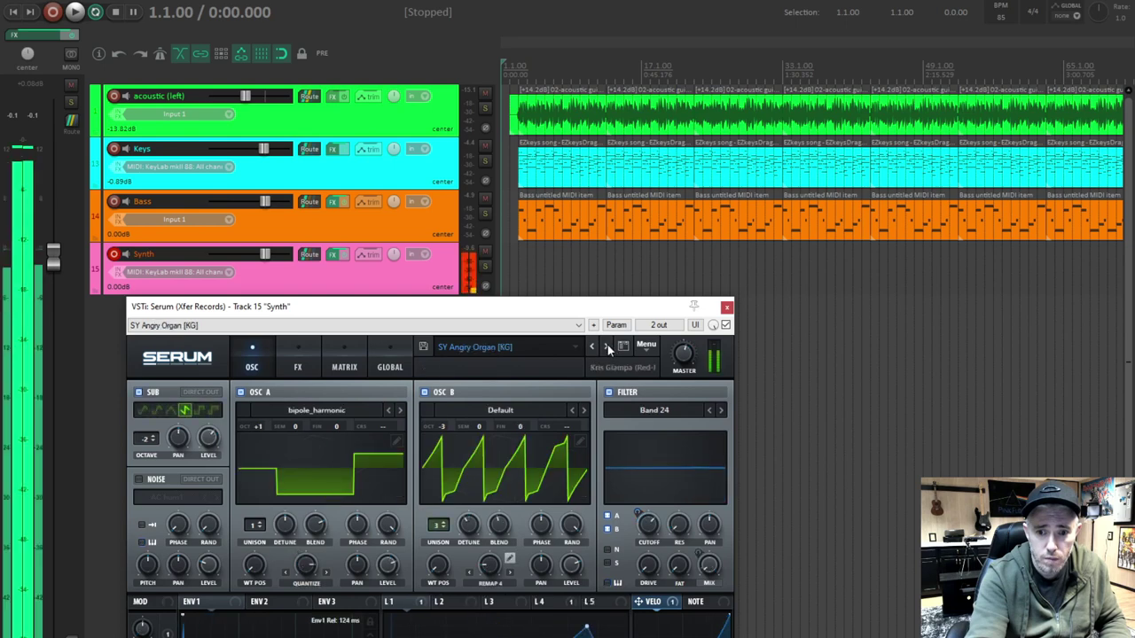
{"action": "left_click", "coordinate": [606, 347]}
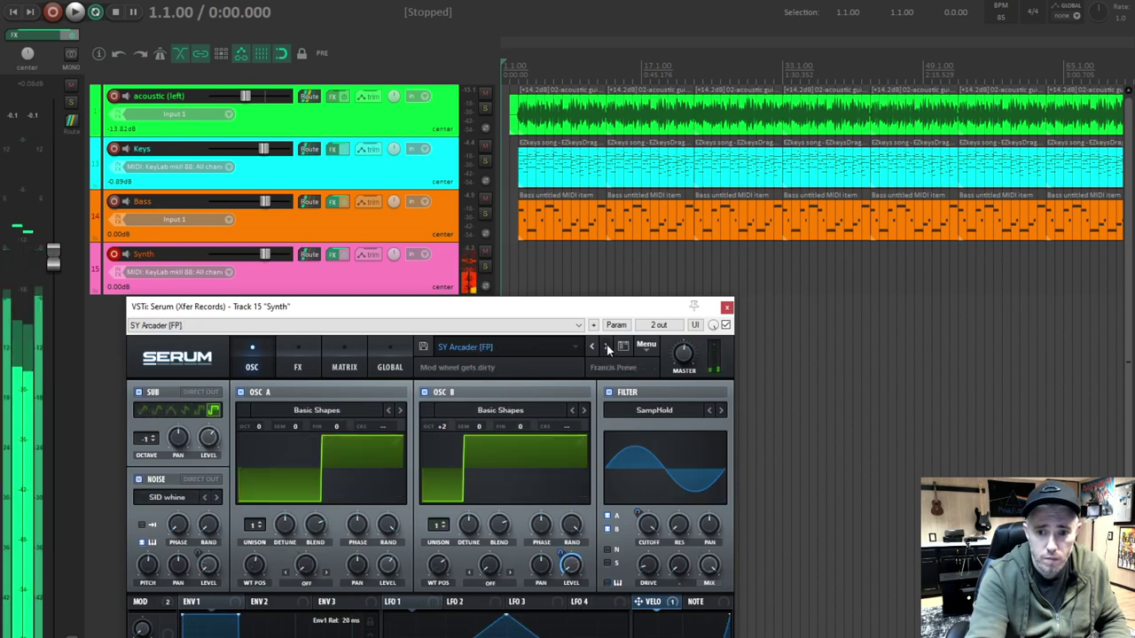
{"action": "left_click", "coordinate": [607, 346]}
{"action": "left_click", "coordinate": [607, 347]}
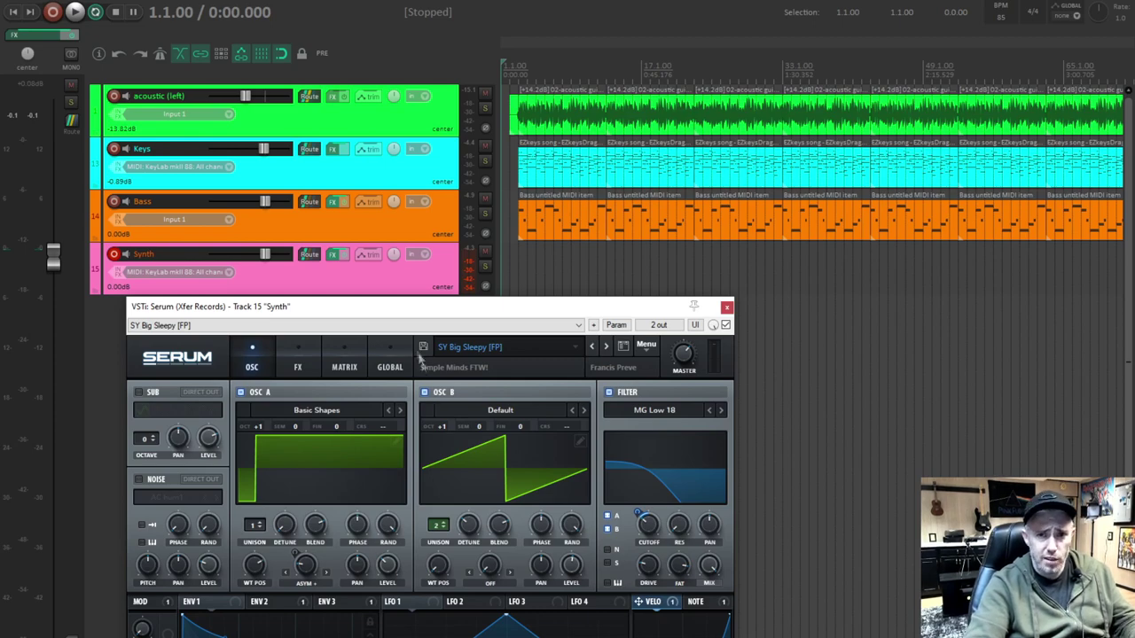
- Load the SY Dirtypure [GS] preset from Serum's Synth category, try it out and close the plugin window
{"action": "mouse_move", "coordinate": [393, 312]}
{"action": "left_mouse_down"}
{"action": "mouse_move", "coordinate": [386, 335]}
{"action": "mouse_move", "coordinate": [393, 293]}
{"action": "mouse_move", "coordinate": [393, 306]}
{"action": "left_mouse_up"}
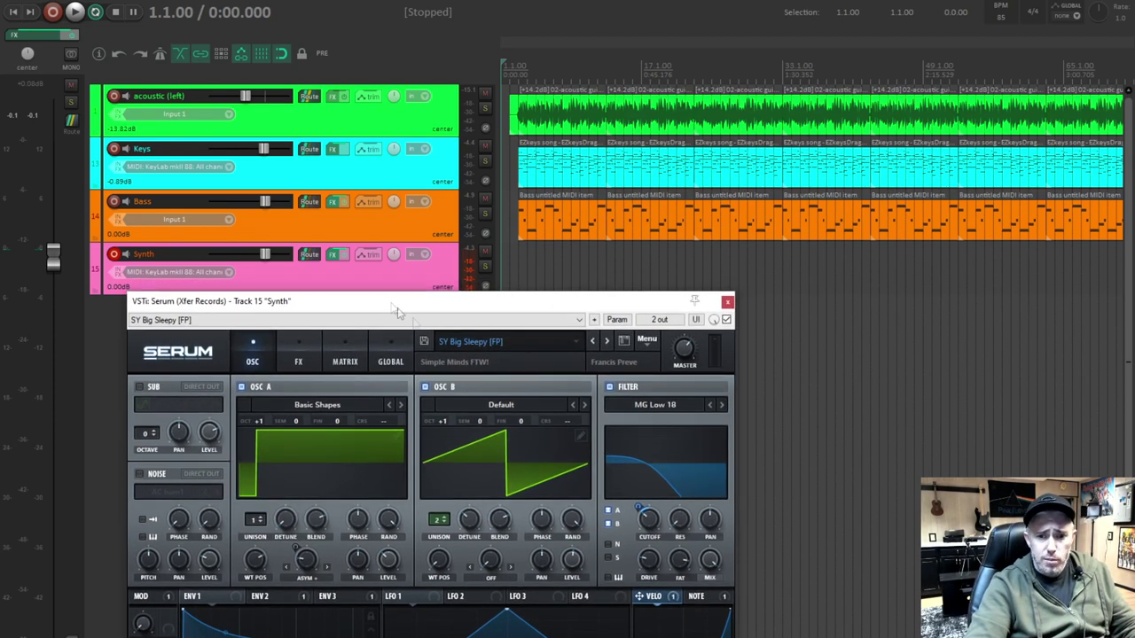
{"action": "left_click", "coordinate": [577, 339]}
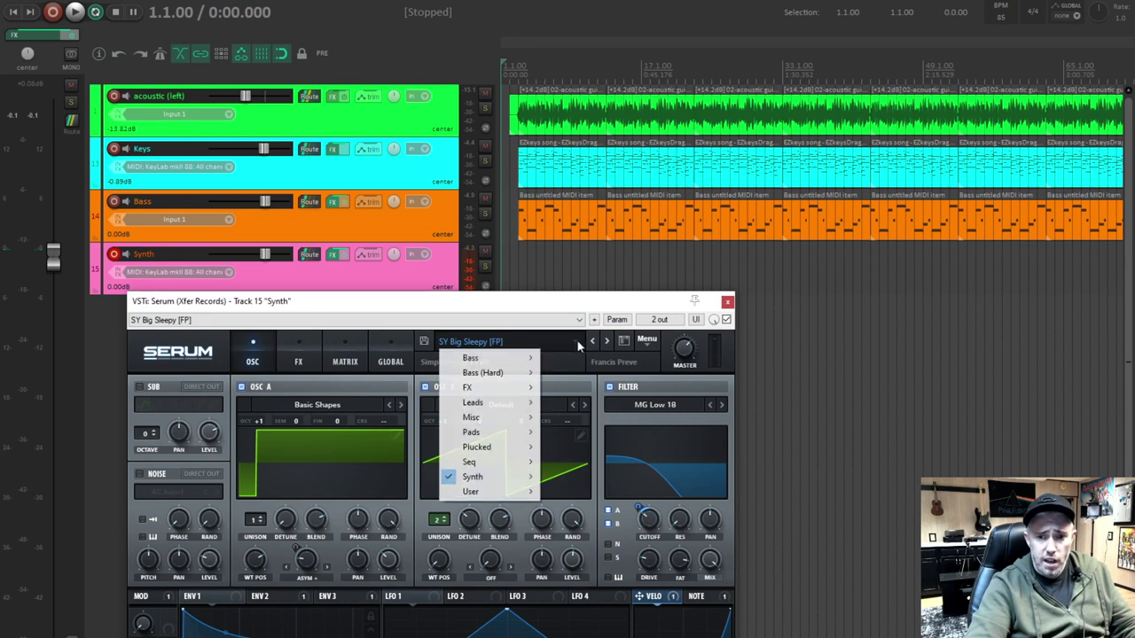
{"action": "mouse_move", "coordinate": [472, 479]}
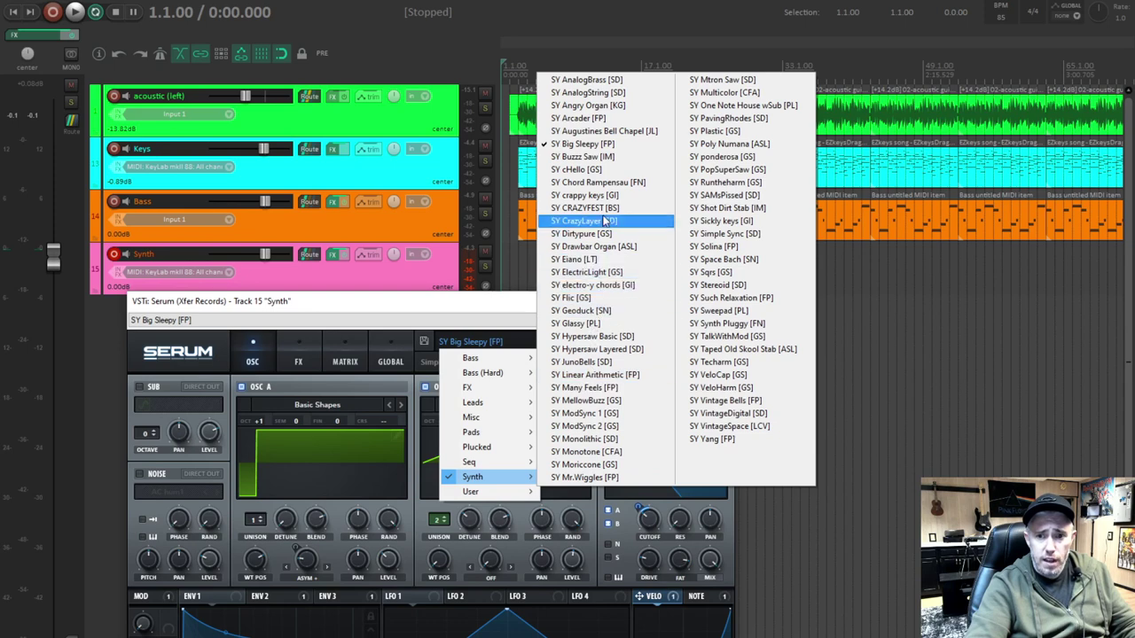
{"action": "left_click", "coordinate": [580, 234]}
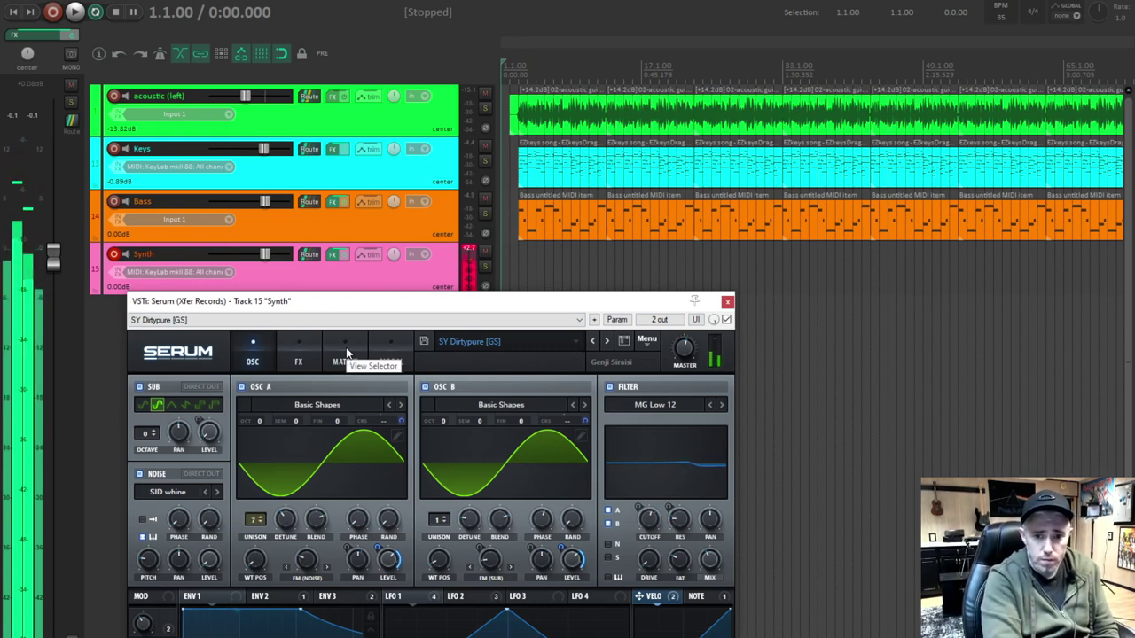
{"action": "left_click", "coordinate": [727, 303]}
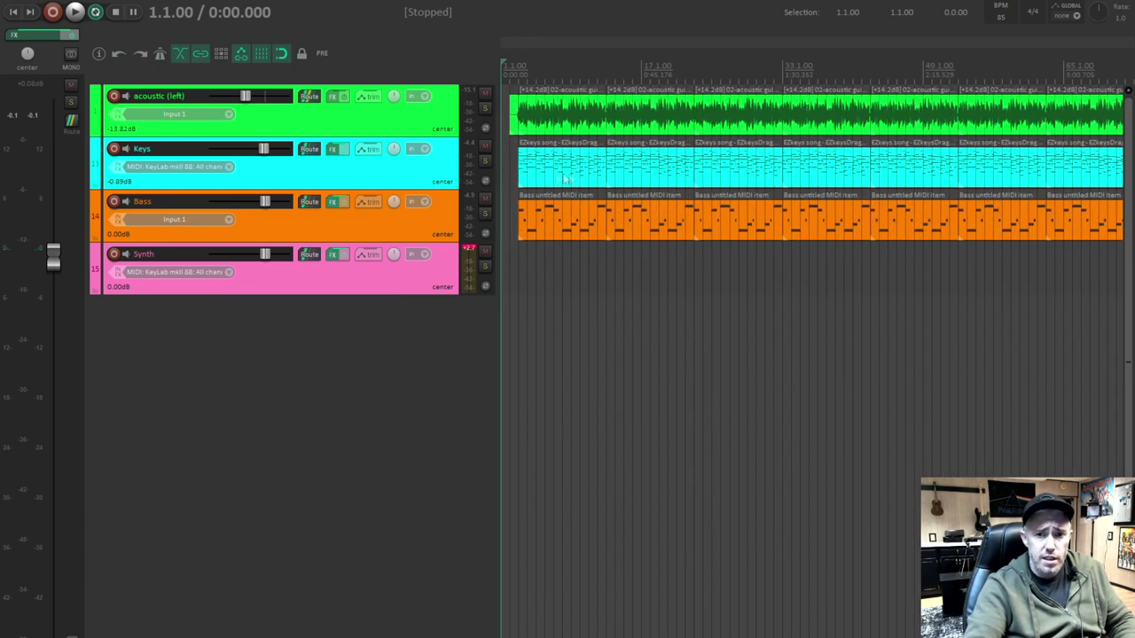
- Copy the first EZkeys MIDI item on the Keys track and paste it onto the Synth track at bar 3
{"action": "left_click", "coordinate": [537, 169]}
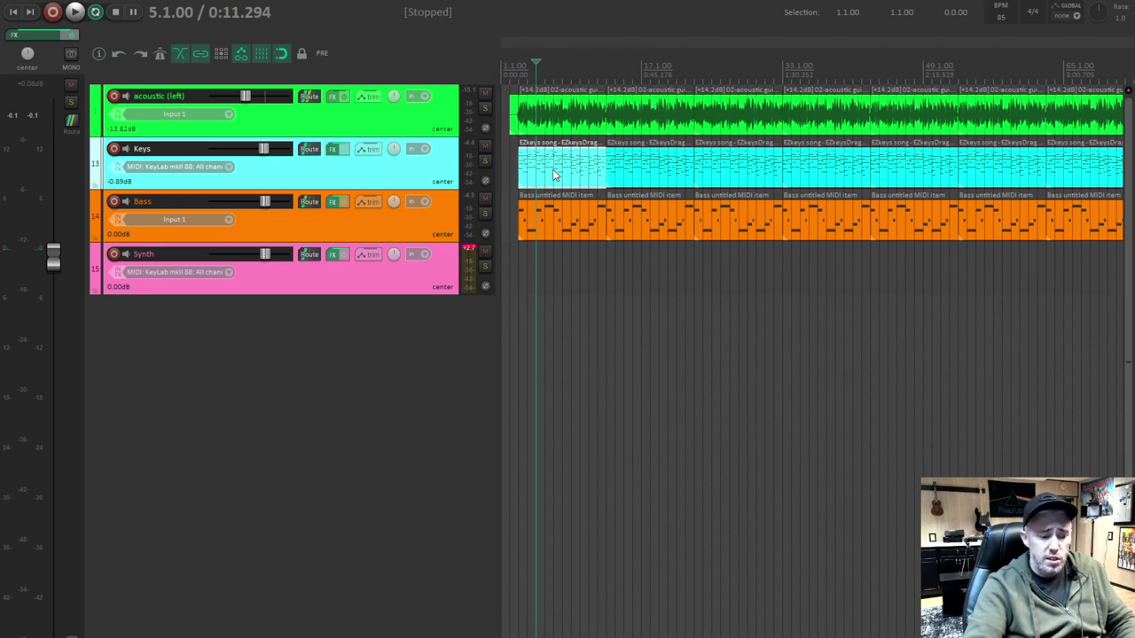
{"action": "left_click", "coordinate": [557, 180]}
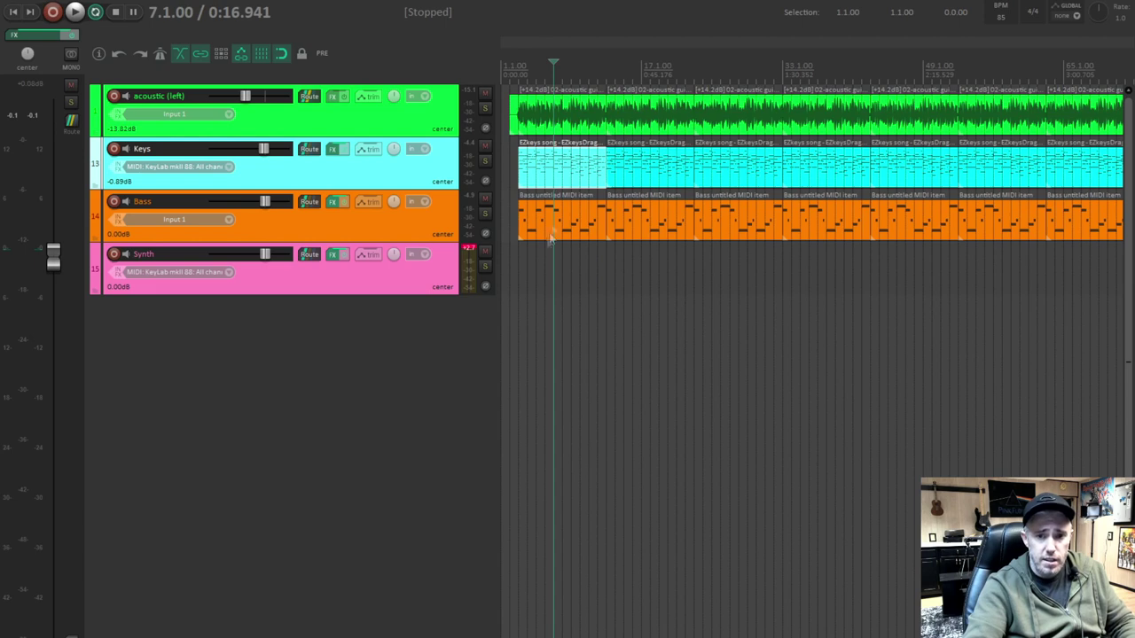
{"action": "left_click", "coordinate": [520, 258]}
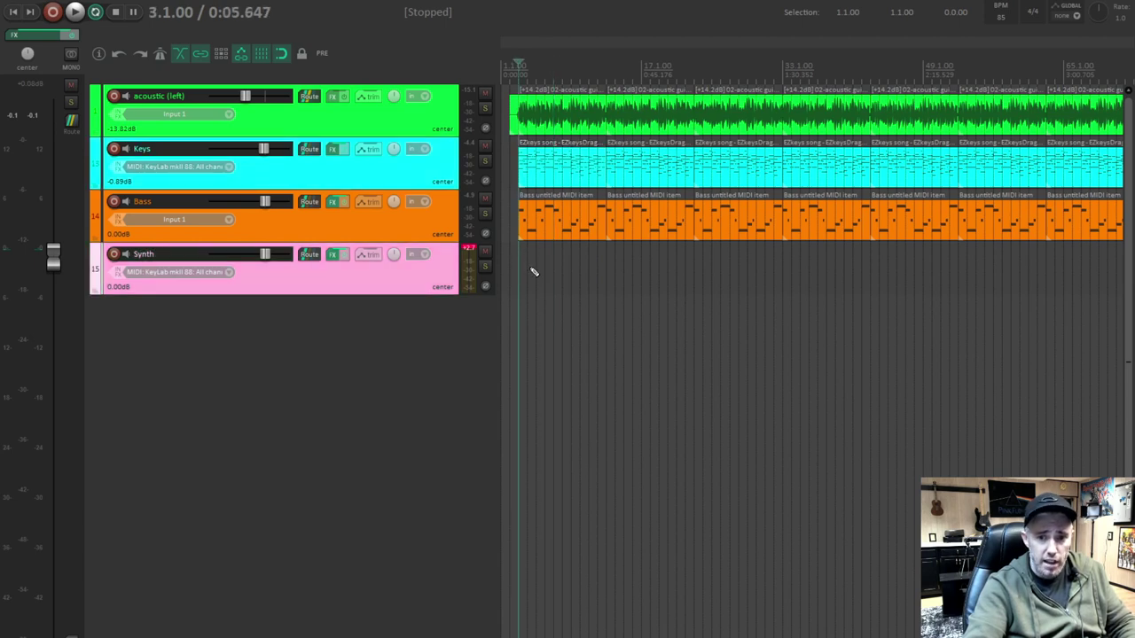
{"action": "key", "text": "ctrl+v"}
{"action": "scroll", "coordinate": [572, 288], "scroll_direction": "up", "scroll_amount": 2}
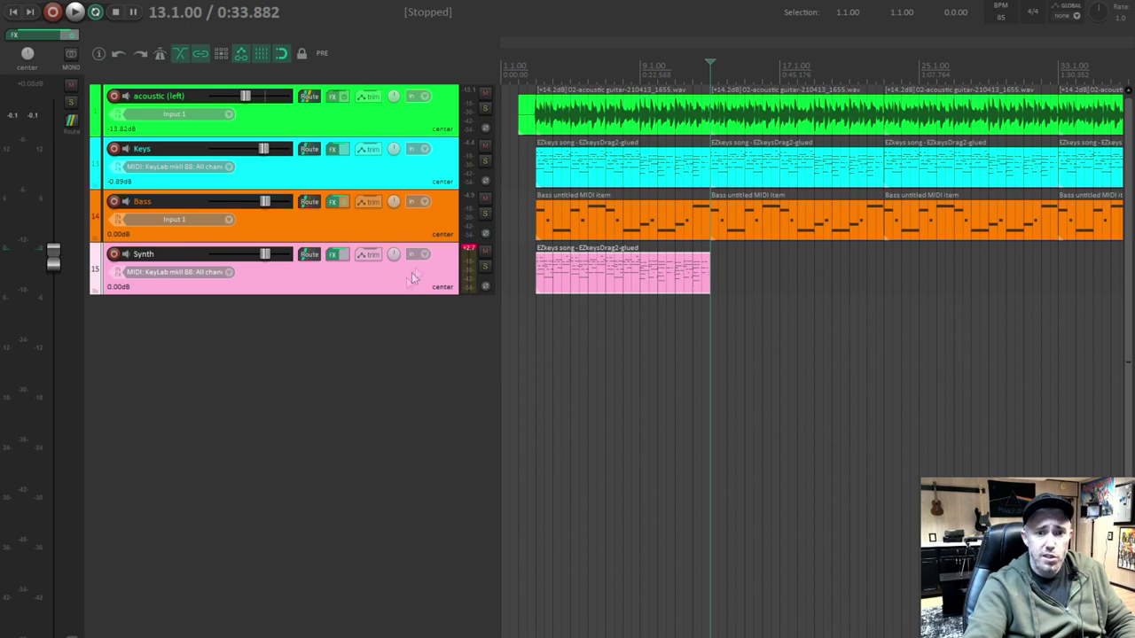
- Play the soloed Synth track from bar 3, lower its volume to -6.30 dB, then unsolo it and stop playback
{"action": "left_click", "coordinate": [535, 283]}
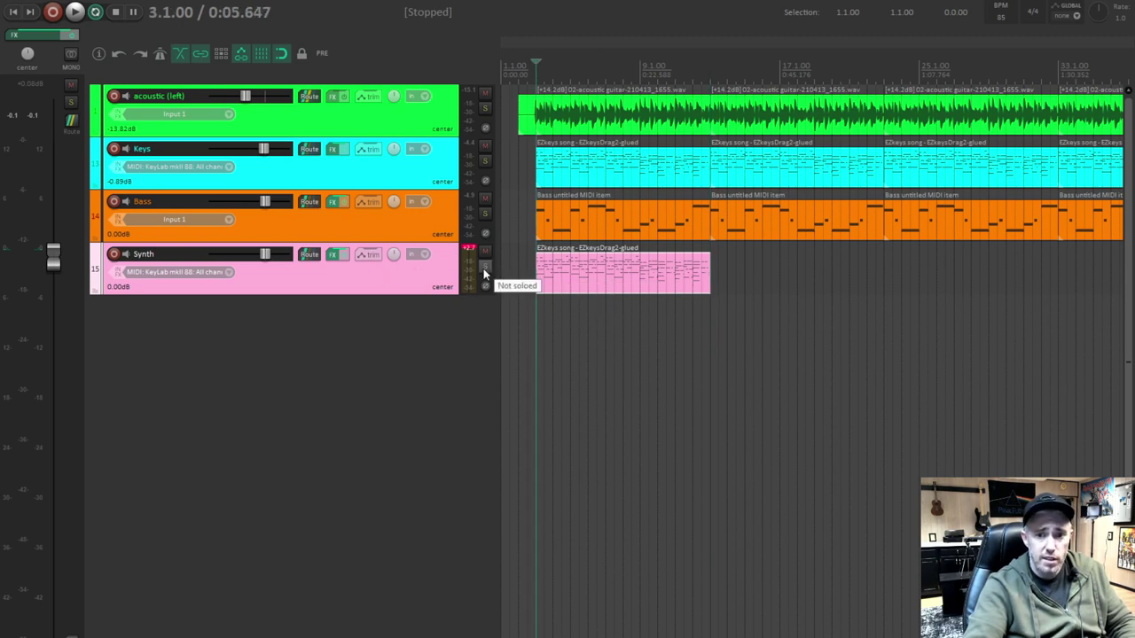
{"action": "left_click", "coordinate": [484, 271]}
{"action": "key", "text": "space"}
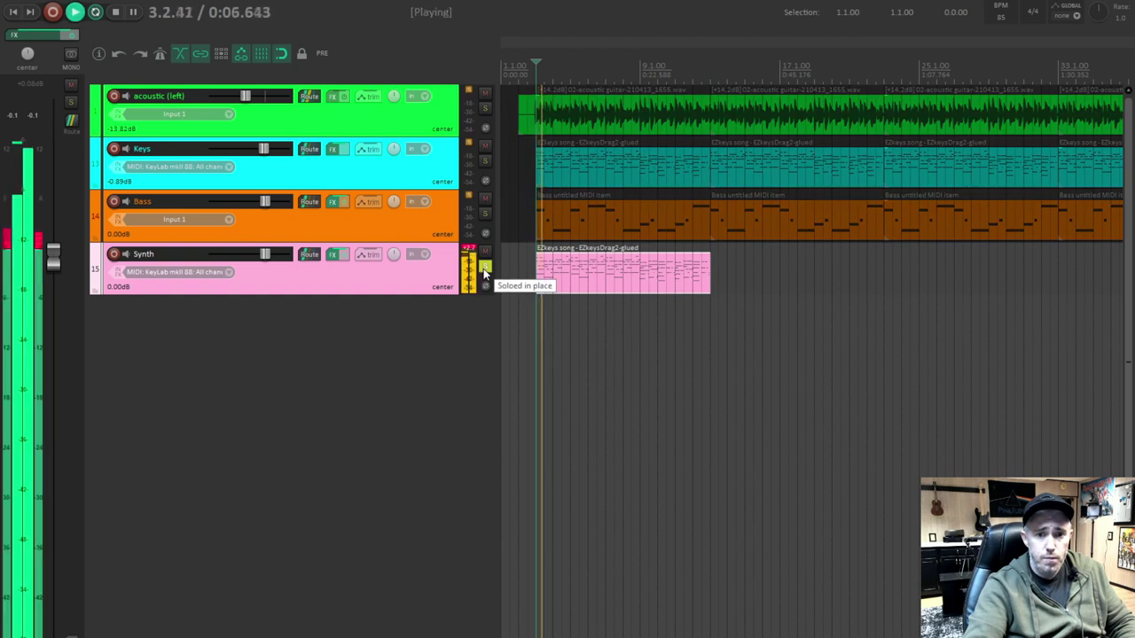
{"action": "left_click_drag", "start_coordinate": [266, 255], "coordinate": [261, 255]}
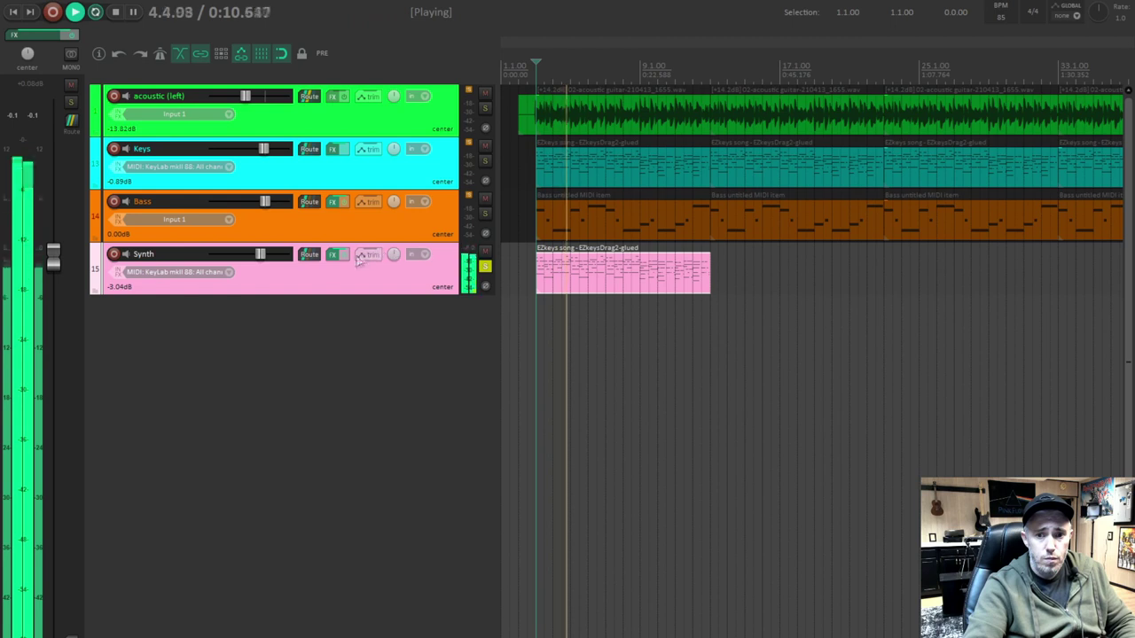
{"action": "left_click_drag", "start_coordinate": [263, 255], "coordinate": [260, 255]}
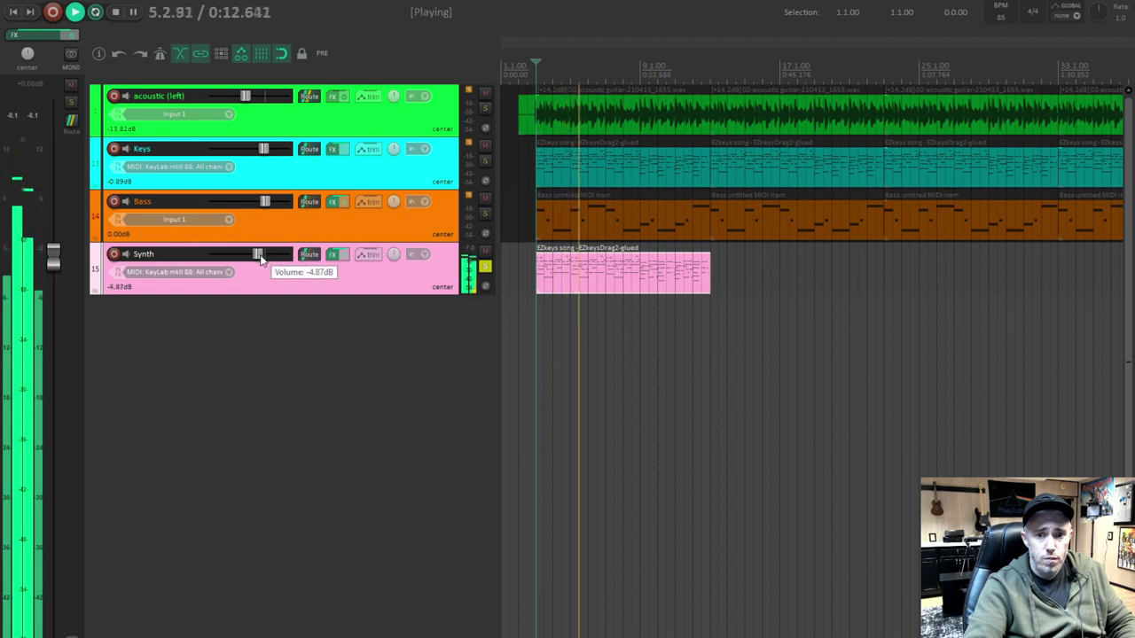
{"action": "left_click_drag", "start_coordinate": [261, 255], "coordinate": [255, 254]}
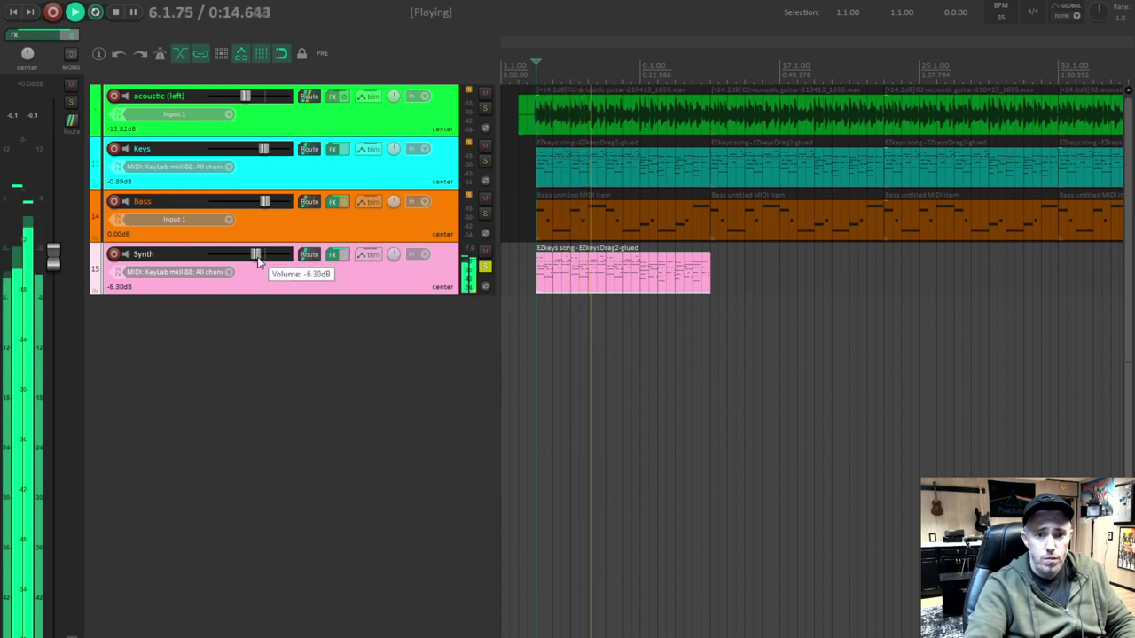
{"action": "left_click", "coordinate": [486, 268]}
{"action": "key", "text": "space"}
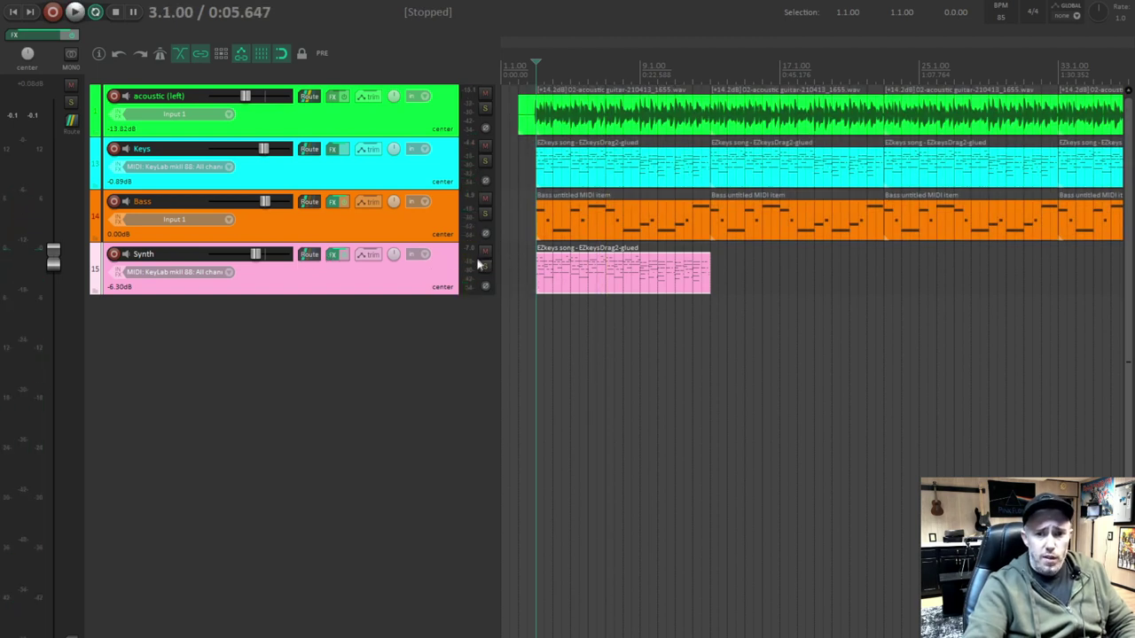
- Solo the Synth track and audition Serum's Synth presets during playback, from SY Drawbar Organ [ASL] to SY electro-y chords [GI]
{"action": "left_click", "coordinate": [483, 267]}
{"action": "left_click", "coordinate": [332, 256]}
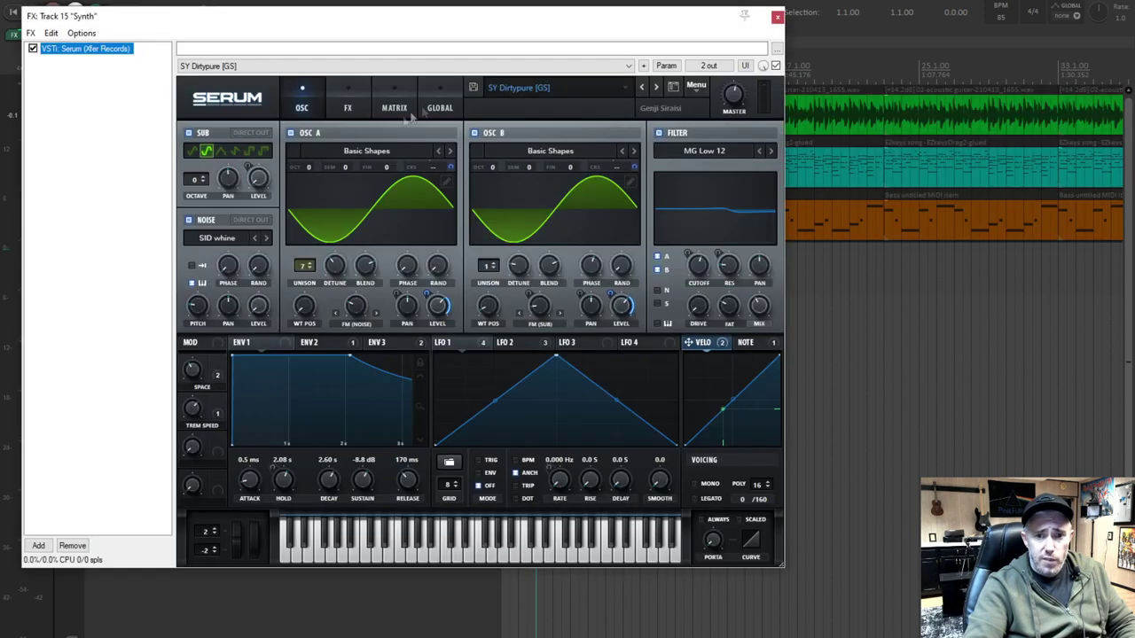
{"action": "key", "text": "space"}
{"action": "left_click", "coordinate": [654, 88]}
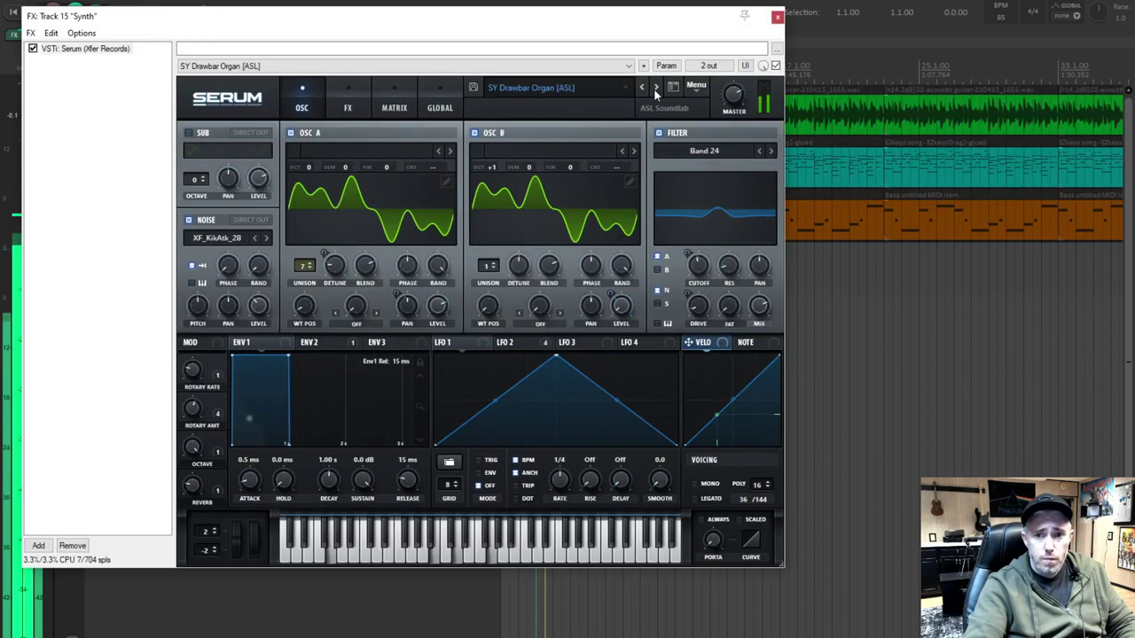
{"action": "left_click", "coordinate": [654, 88]}
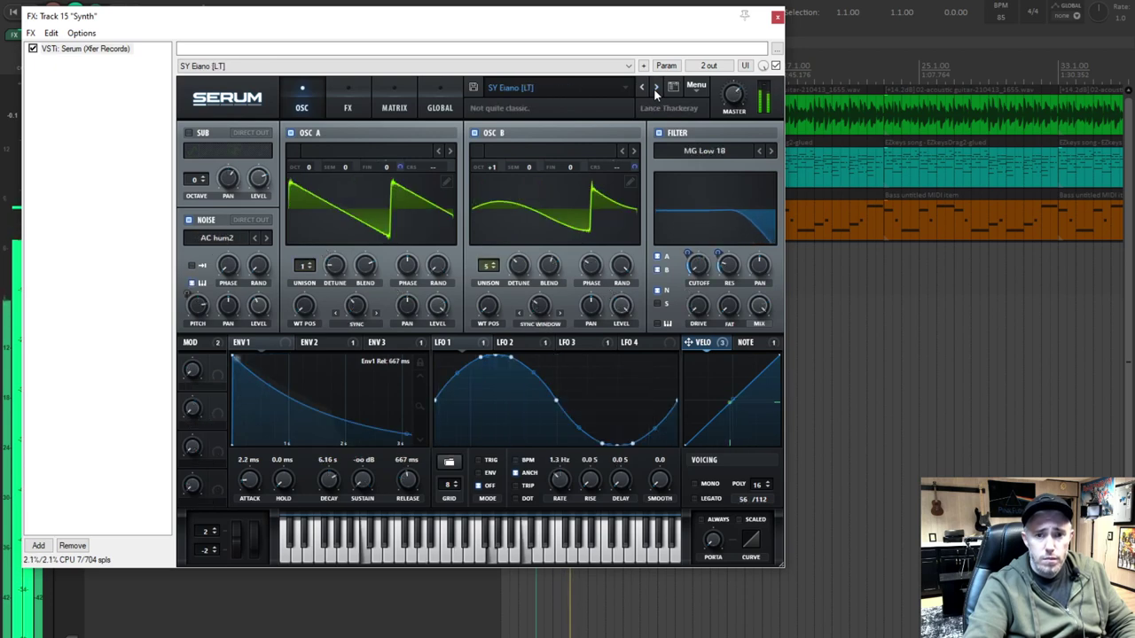
{"action": "left_click", "coordinate": [654, 87]}
{"action": "left_click", "coordinate": [654, 88]}
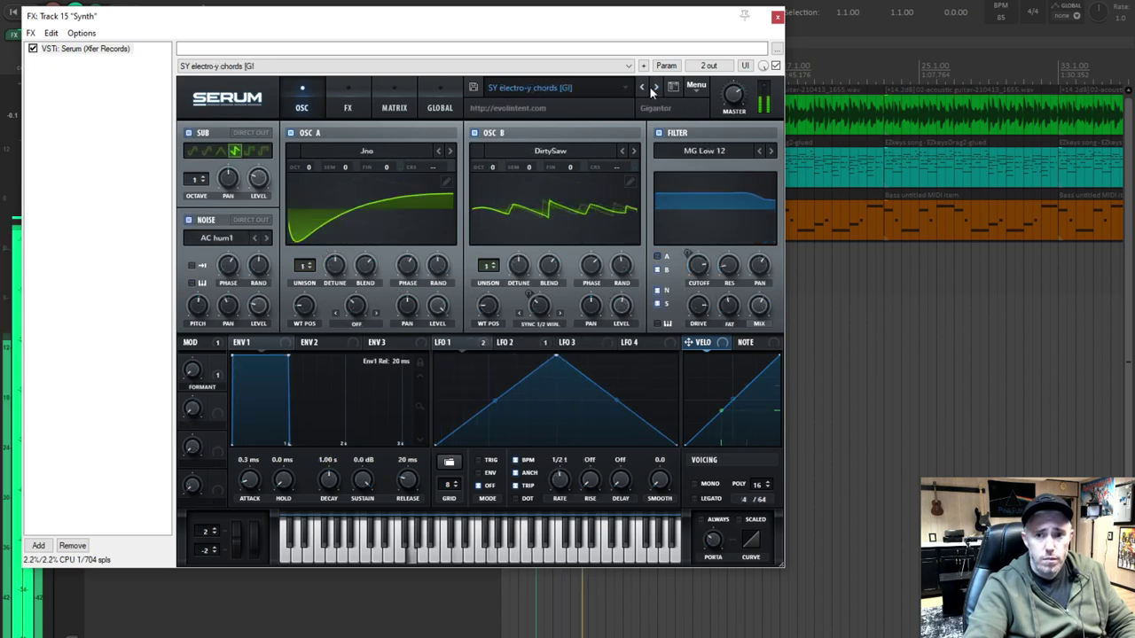
- Reload the SY Dirtypure [GS] preset from Serum's Synth category and close the plugin window
{"action": "left_click", "coordinate": [626, 88]}
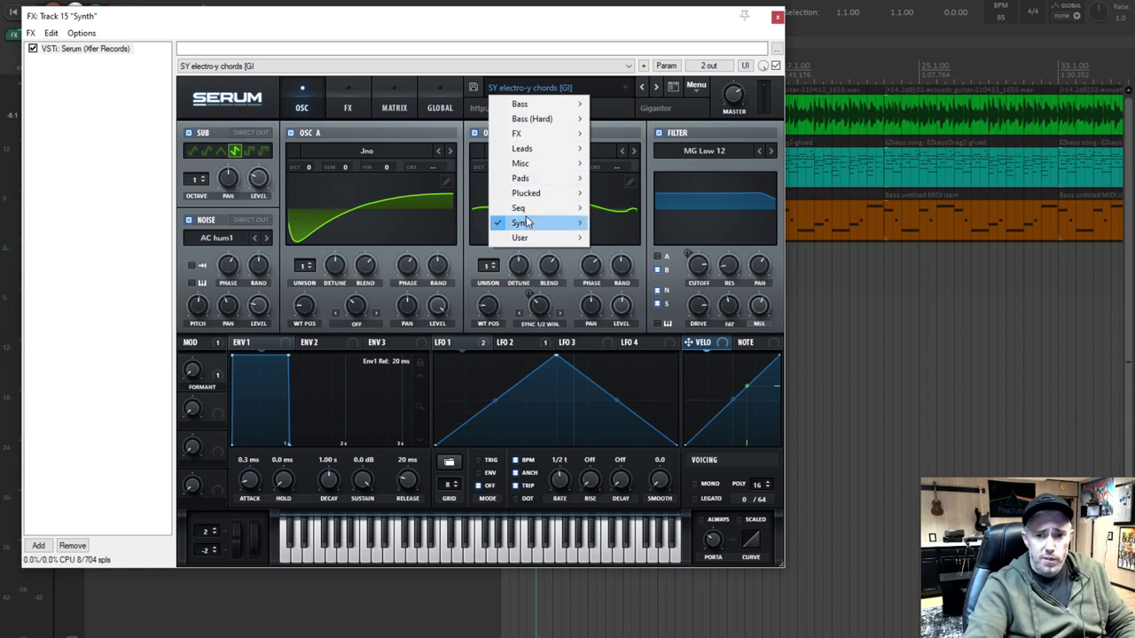
{"action": "mouse_move", "coordinate": [532, 225]}
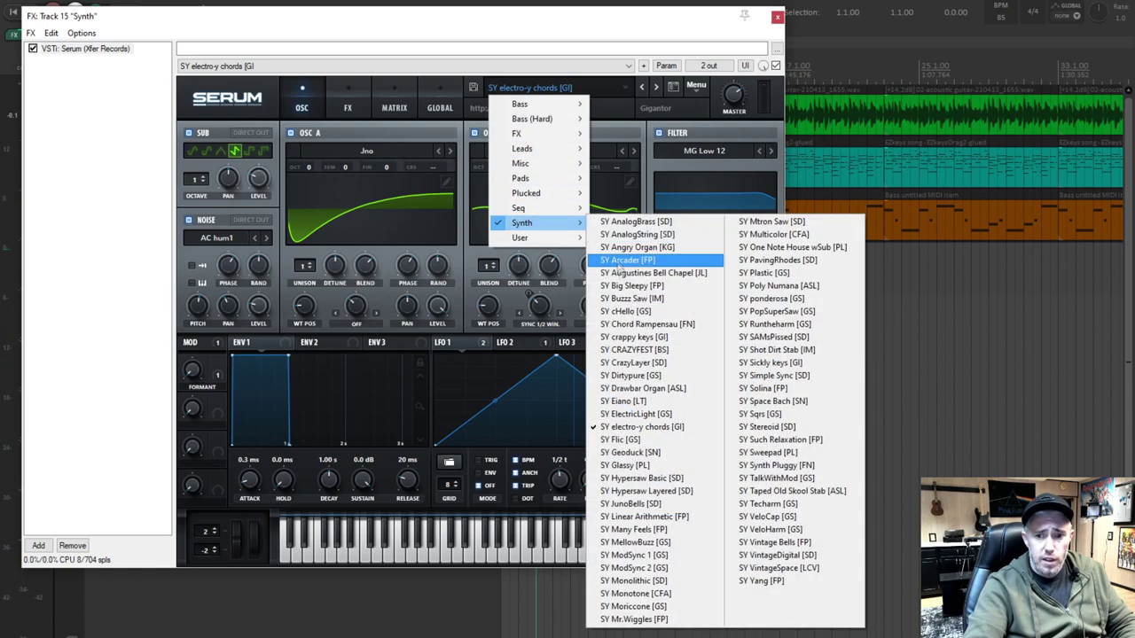
{"action": "left_click", "coordinate": [631, 375]}
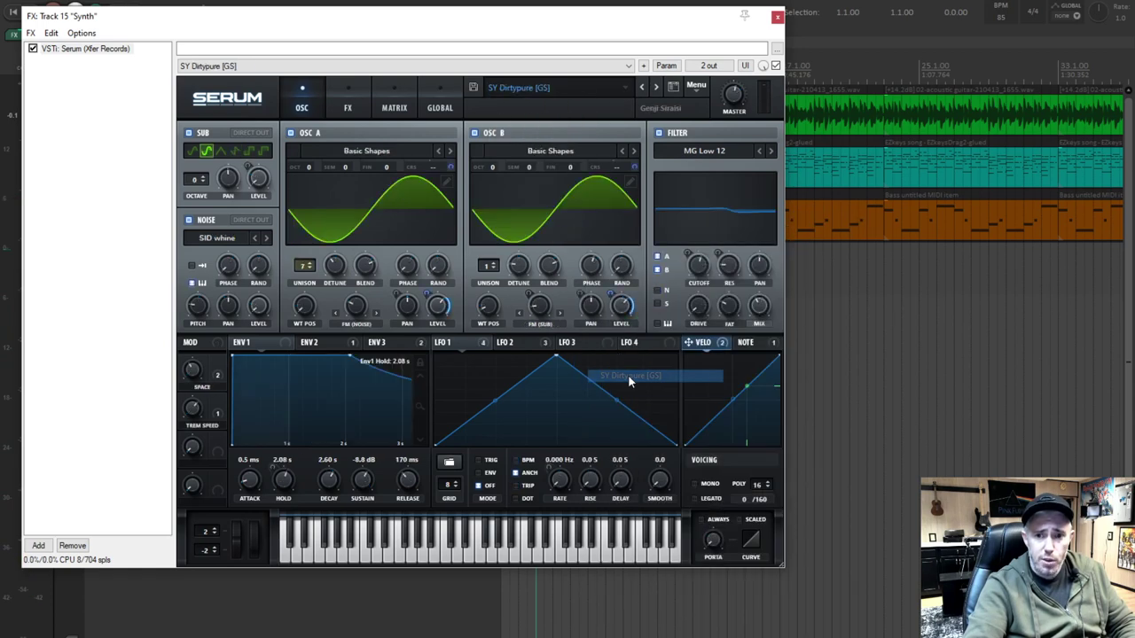
{"action": "left_click", "coordinate": [777, 16]}
- Paste the copied keys MIDI item end to end along the Synth track from bar 13 until it reaches bar 103
{"action": "scroll", "coordinate": [609, 270], "scroll_direction": "down", "scroll_amount": 4}
{"action": "scroll", "coordinate": [569, 279], "scroll_direction": "up", "scroll_amount": 1}
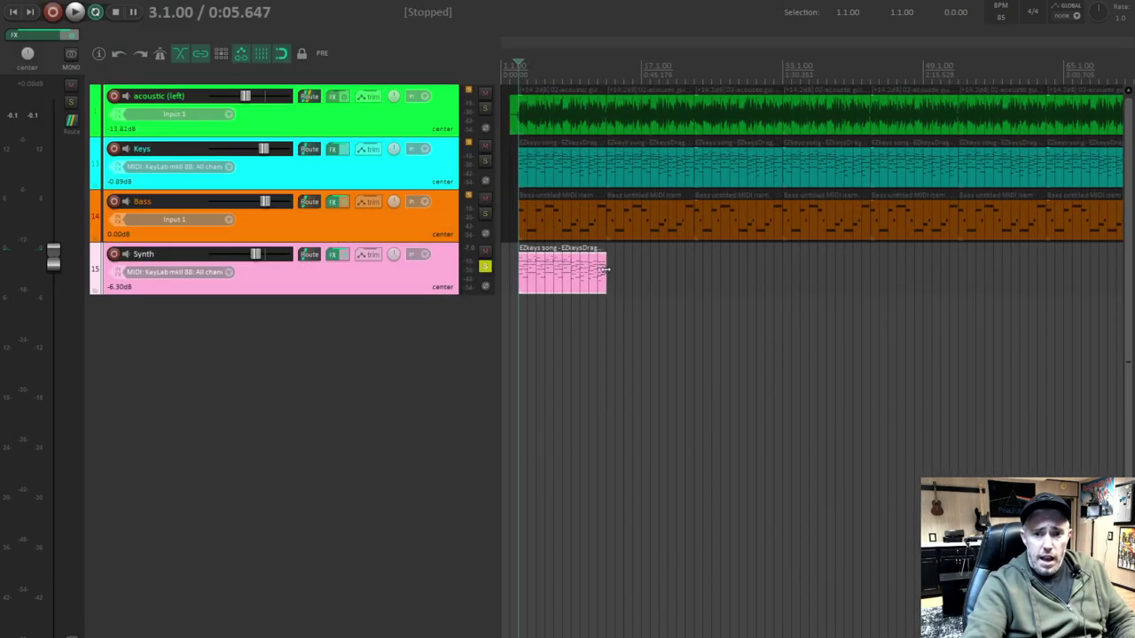
{"action": "left_click", "coordinate": [608, 270]}
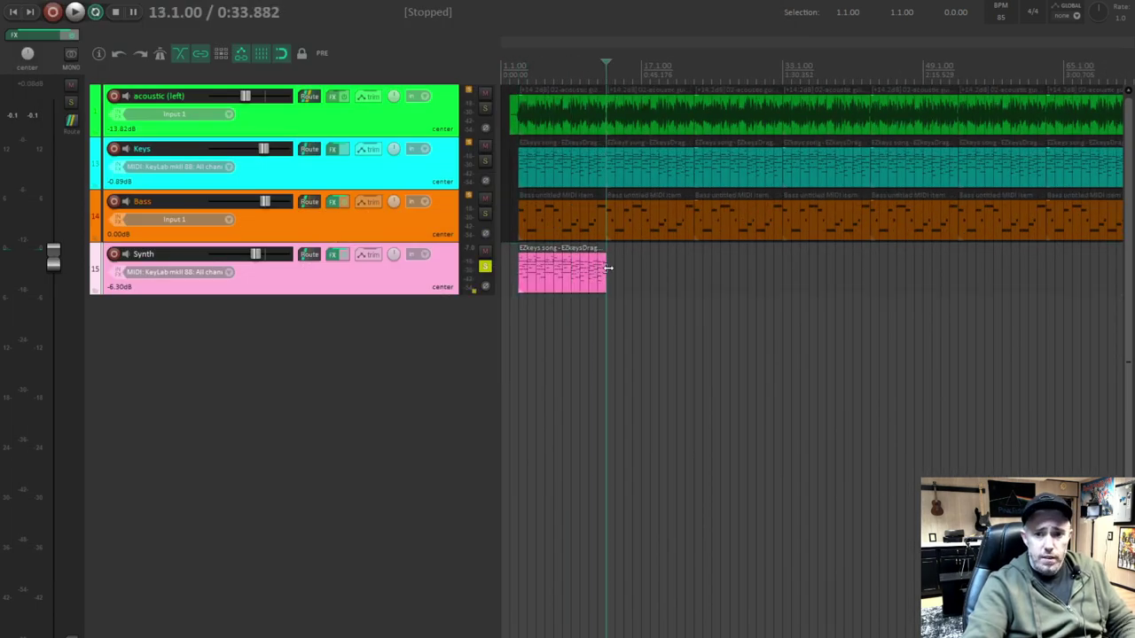
{"action": "scroll", "coordinate": [619, 273], "scroll_direction": "down", "scroll_amount": 3}
{"action": "scroll", "coordinate": [619, 273], "scroll_direction": "down", "scroll_amount": 2}
{"action": "key", "text": "ctrl+v"}
{"action": "key", "text": "ctrl+v"}
{"action": "key", "text": "ctrl+v"}
{"action": "key", "text": "ctrl+v"}
{"action": "key", "text": "ctrl+v"}
{"action": "key", "text": "ctrl+v"}
{"action": "key", "text": "ctrl+v"}
{"action": "key", "text": "ctrl+v"}
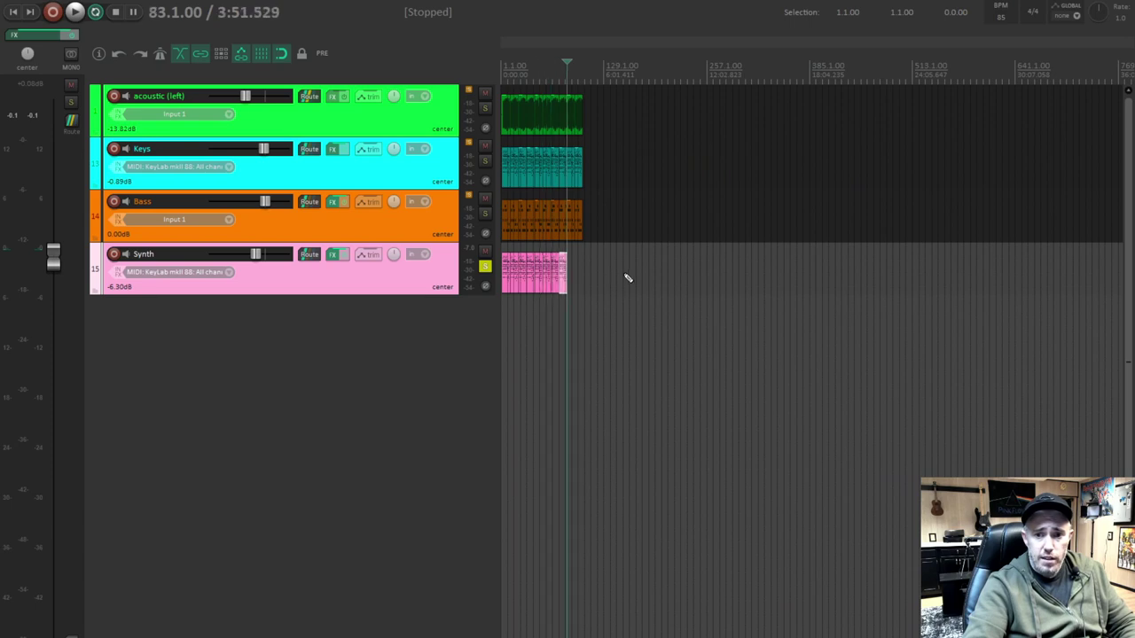
{"action": "key", "text": "ctrl+v"}
{"action": "scroll", "coordinate": [626, 278], "scroll_direction": "up", "scroll_amount": 3}
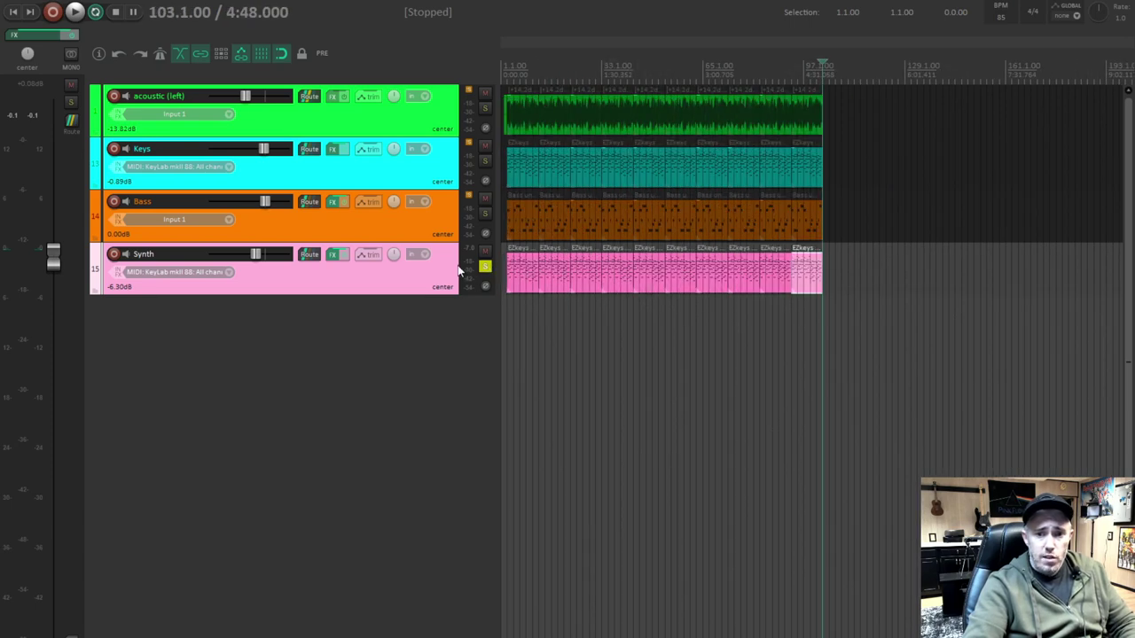
- Unsolo the Synth track, play the full mix from bar 3, raise the Synth volume to -4.92 dB and stop playback
{"action": "left_click", "coordinate": [507, 312]}
{"action": "scroll", "coordinate": [532, 306], "scroll_direction": "up", "scroll_amount": 4}
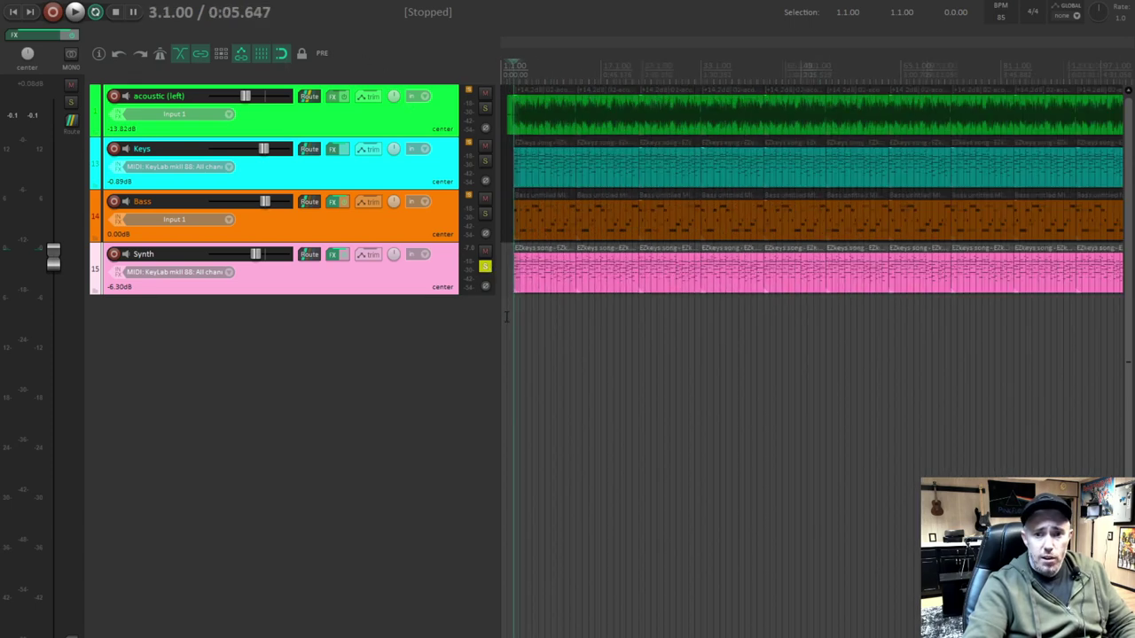
{"action": "left_click", "coordinate": [485, 267]}
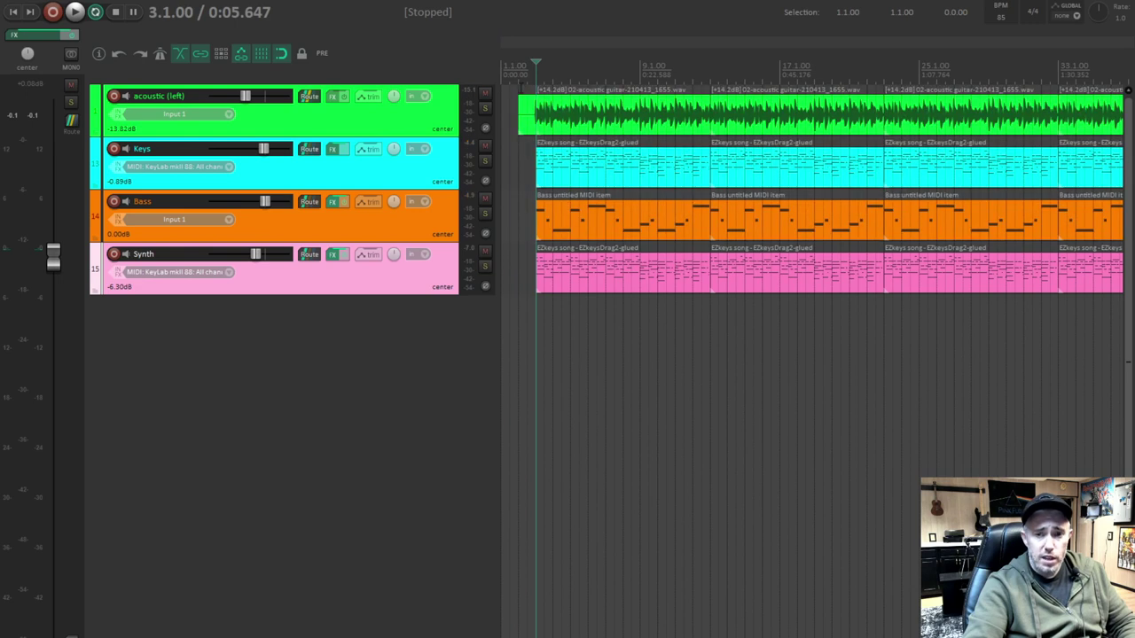
{"action": "key", "text": "space"}
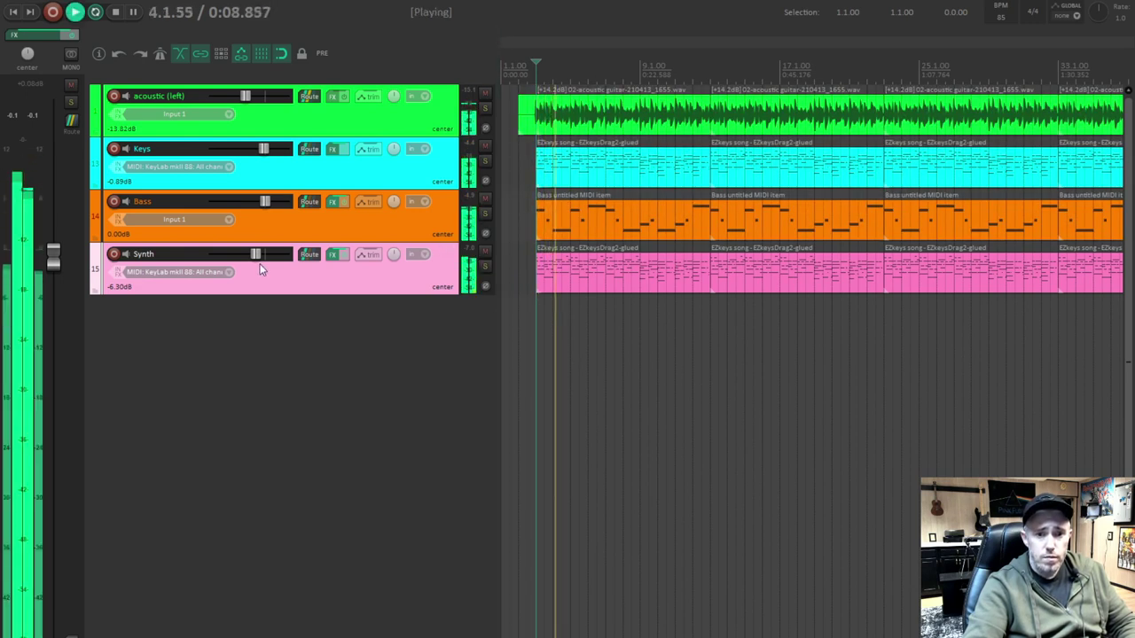
{"action": "left_click_drag", "start_coordinate": [257, 260], "coordinate": [260, 258]}
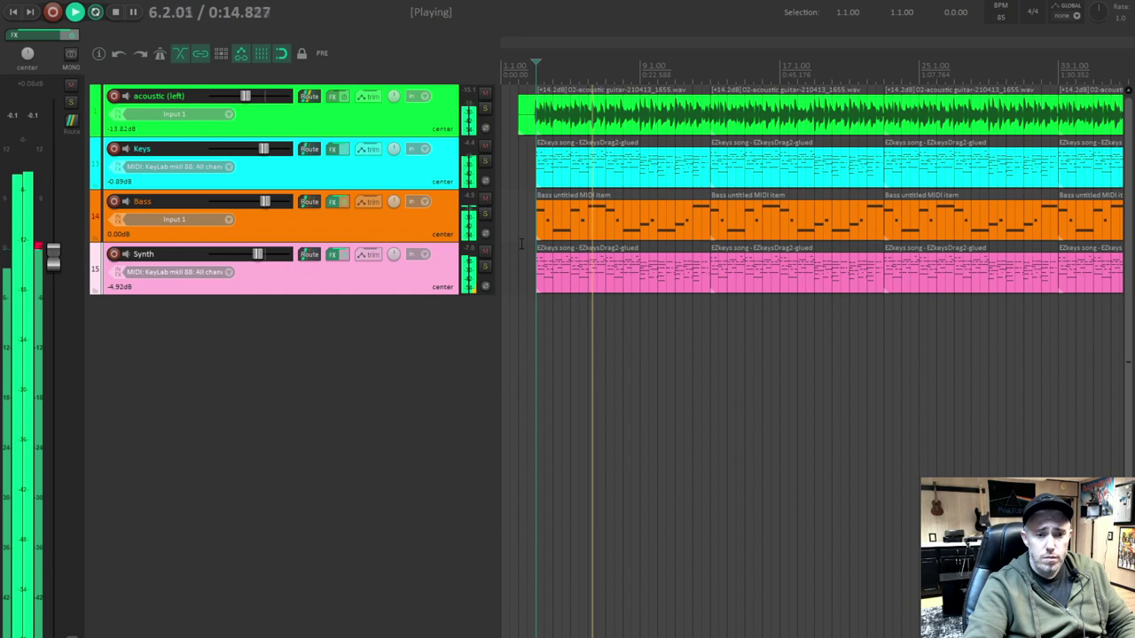
{"action": "key", "text": "space"}
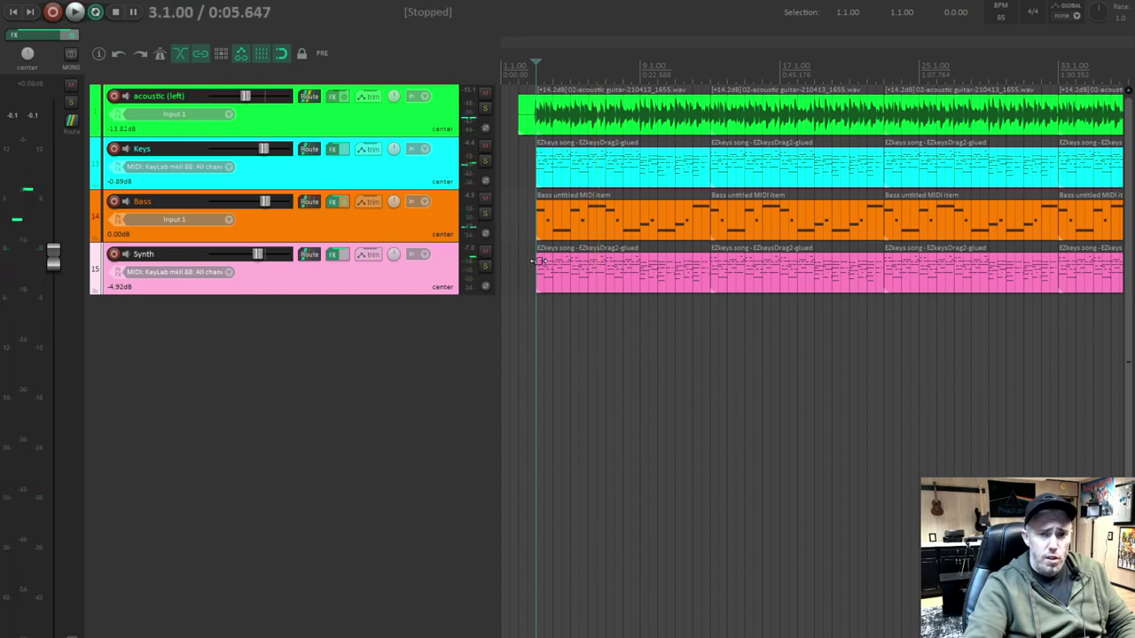
- Solo the Synth track, listen to it briefly from bar 3, then stop and unsolo it
{"action": "left_click", "coordinate": [484, 268]}
{"action": "key", "text": "space"}
{"action": "key", "text": "space"}
{"action": "left_click", "coordinate": [485, 268]}
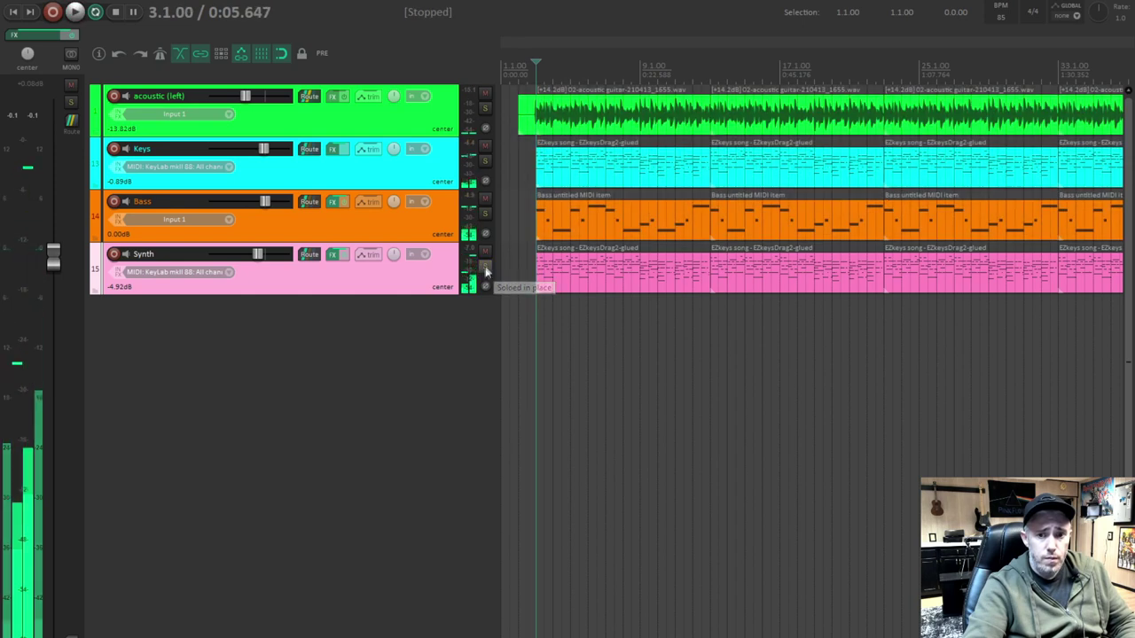
- Play the mix from bar 3 with the Synth track muted, unmute it during playback to compare, and stop
{"action": "left_click", "coordinate": [485, 252]}
{"action": "key", "text": "space"}
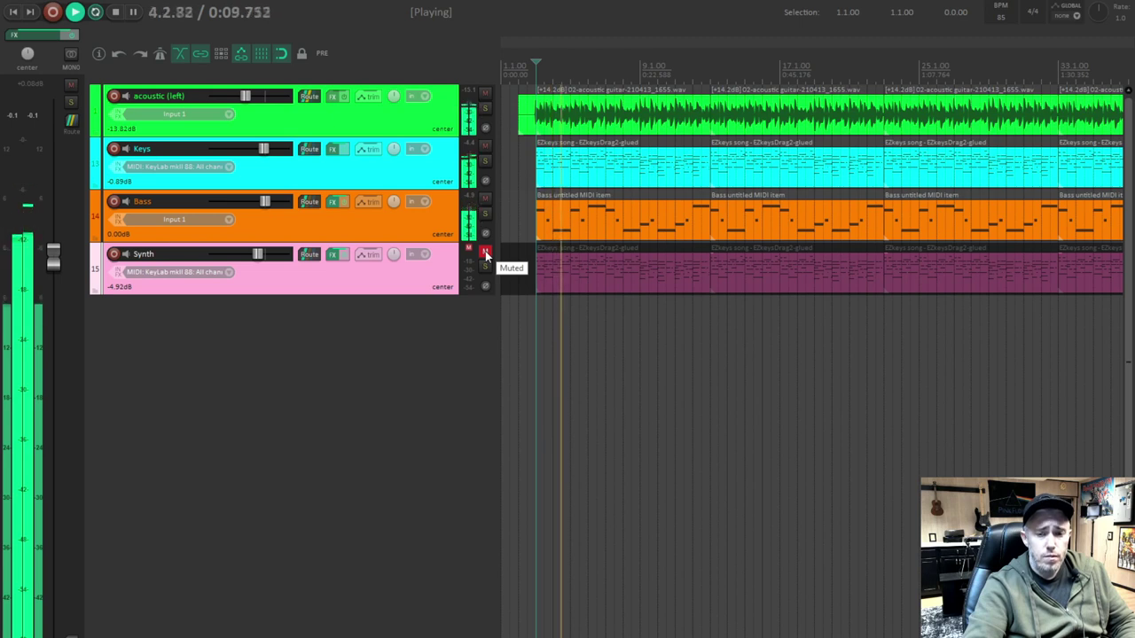
{"action": "left_click", "coordinate": [485, 253]}
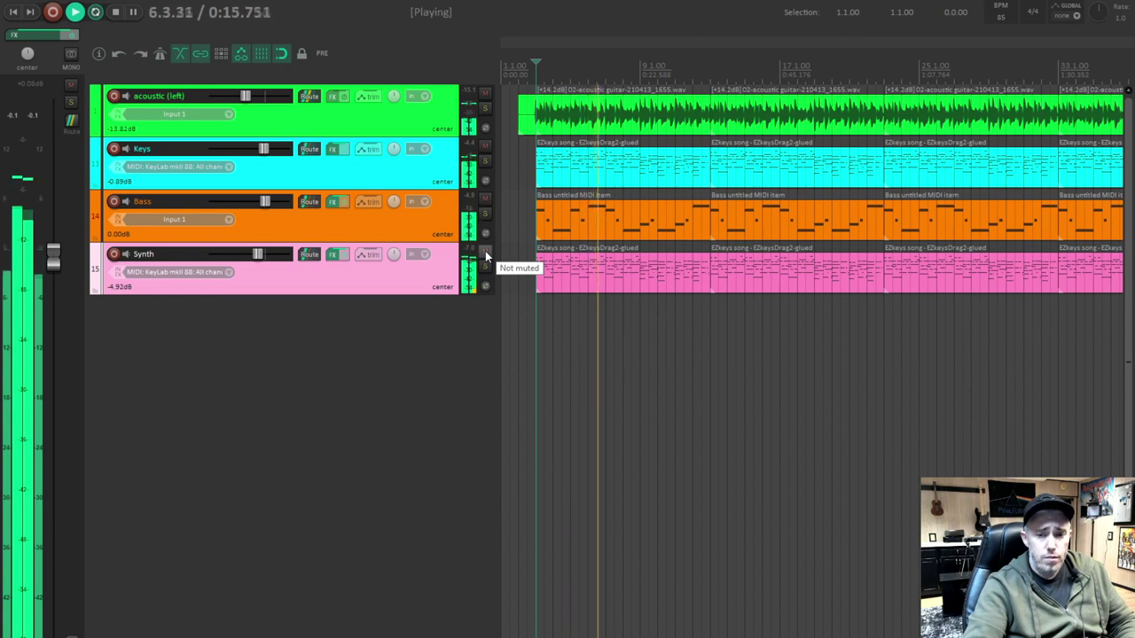
{"action": "key", "text": "space"}
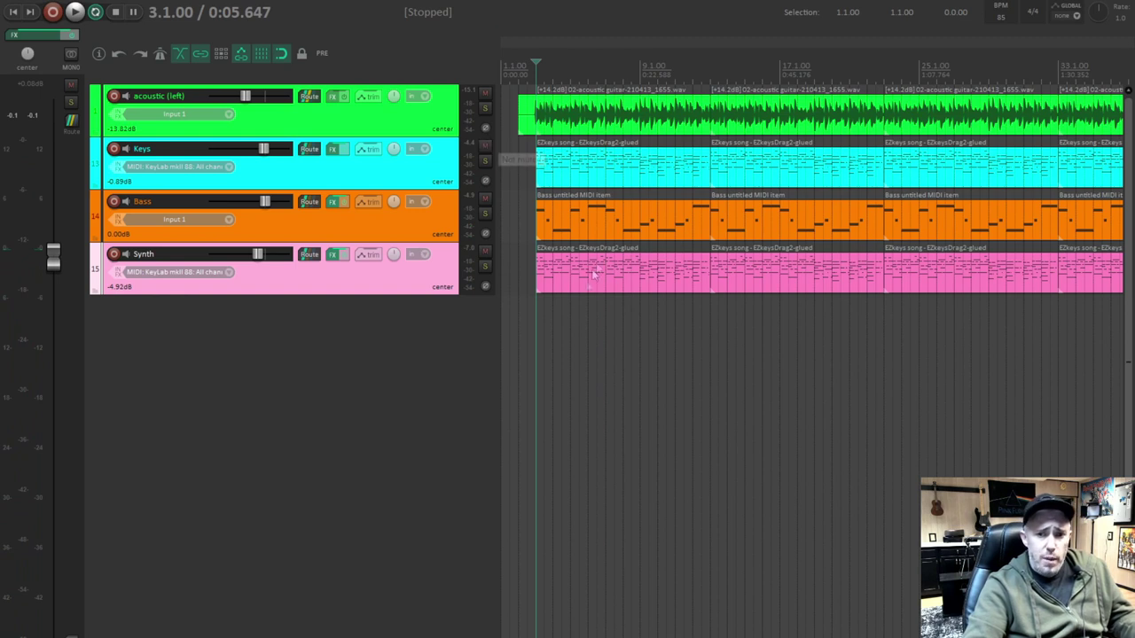
- Play the mix from bar 3 while toggling the Keys track's mute to compare, then stop and leave Keys unmuted
{"action": "left_click", "coordinate": [485, 147]}
{"action": "key", "text": "space"}
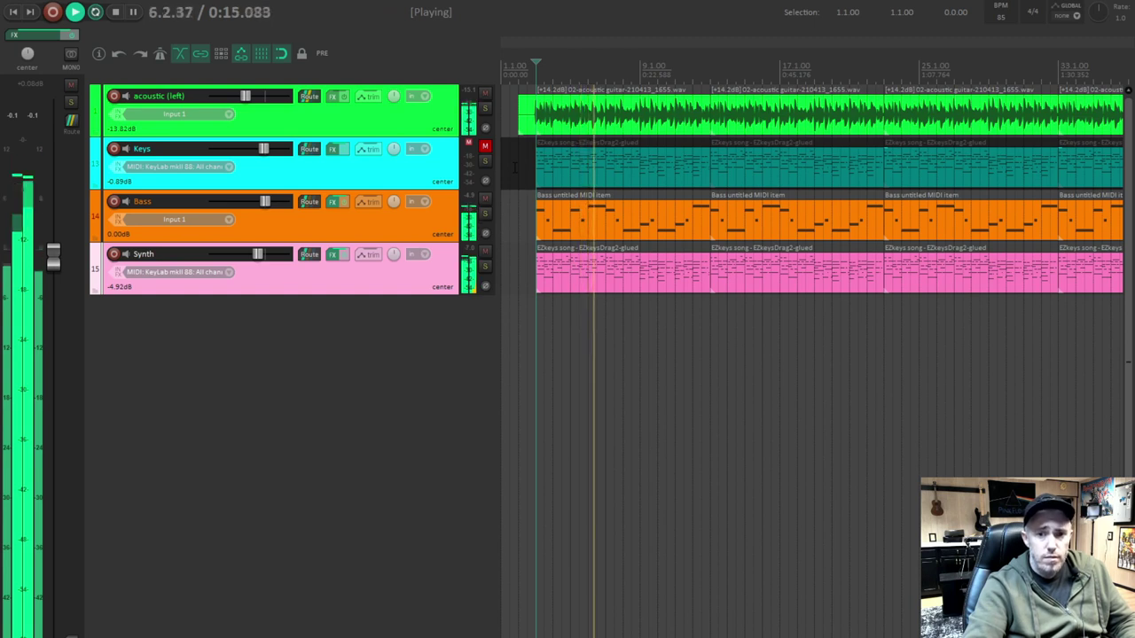
{"action": "left_click", "coordinate": [486, 147]}
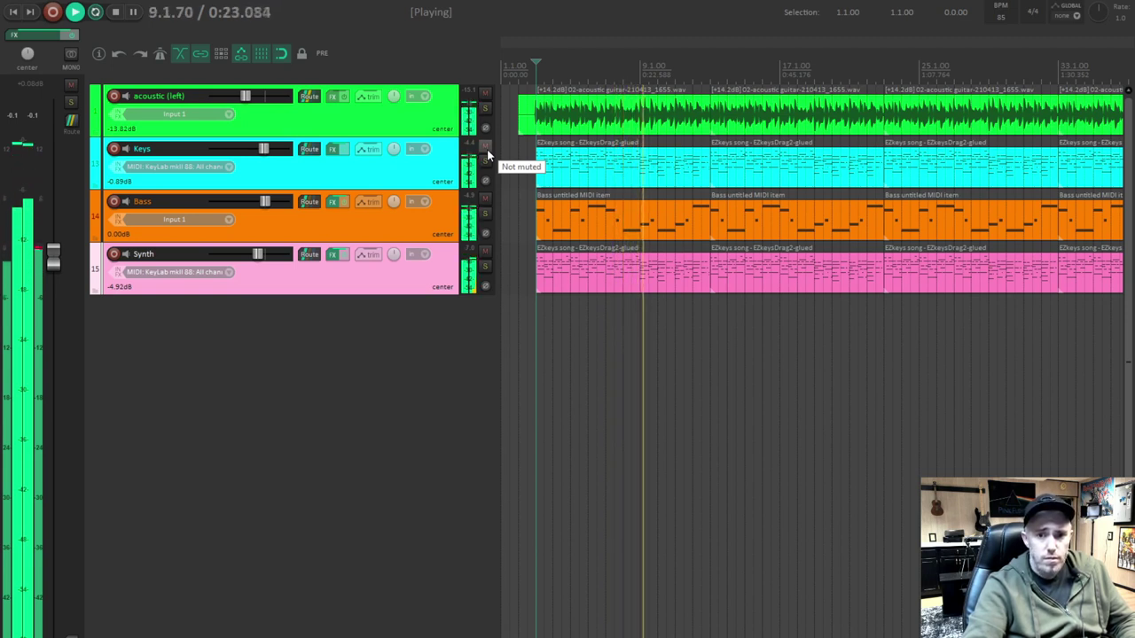
{"action": "left_click", "coordinate": [486, 147]}
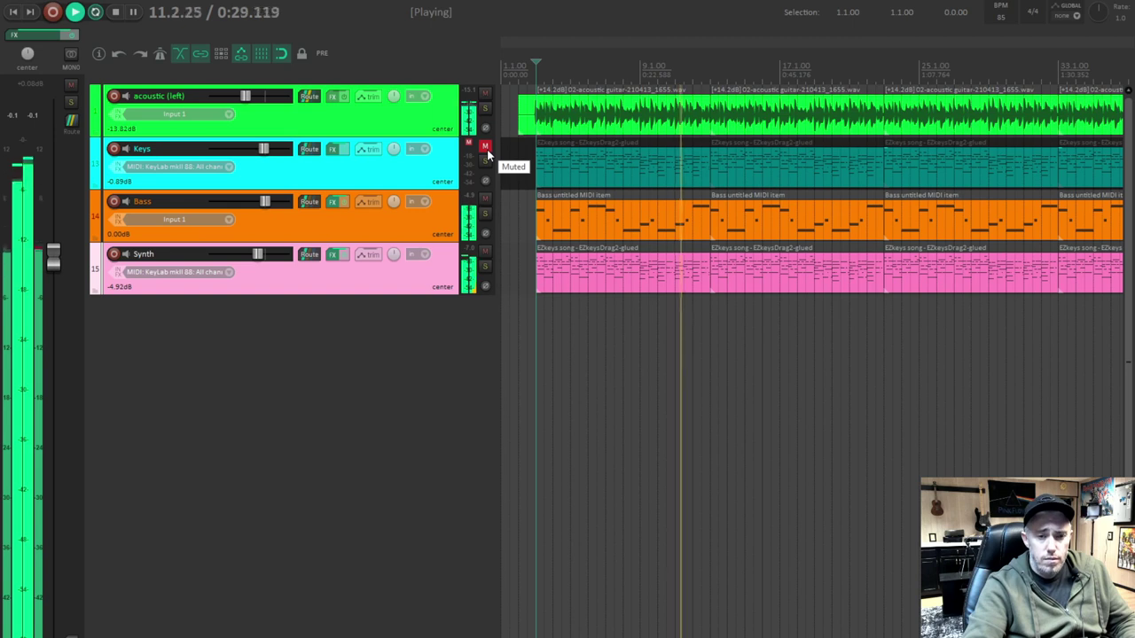
{"action": "key", "text": "space"}
{"action": "left_click", "coordinate": [486, 148]}
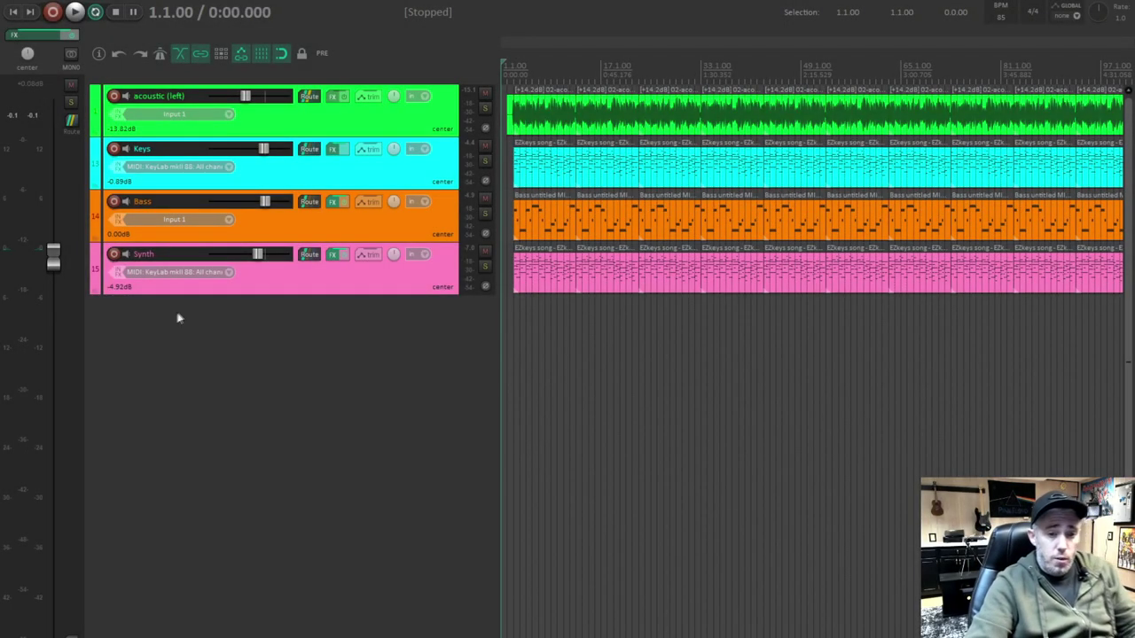
- Add a new track named Drums below the Synth track and set its track color to yellow
{"action": "double_click", "coordinate": [202, 317]}
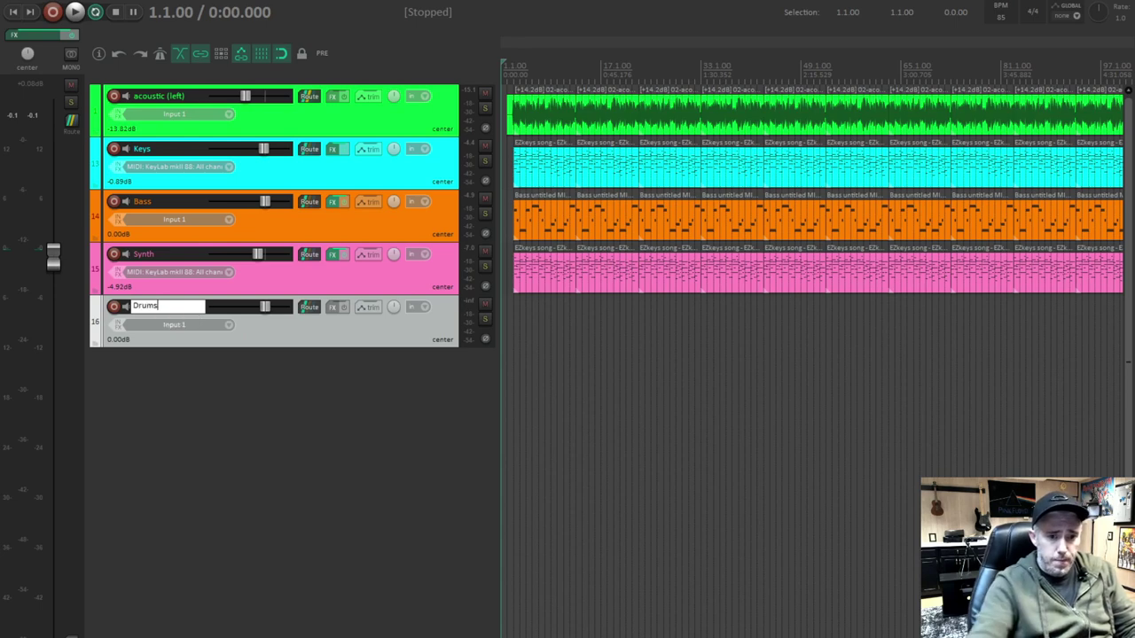
{"action": "right_click", "coordinate": [360, 330]}
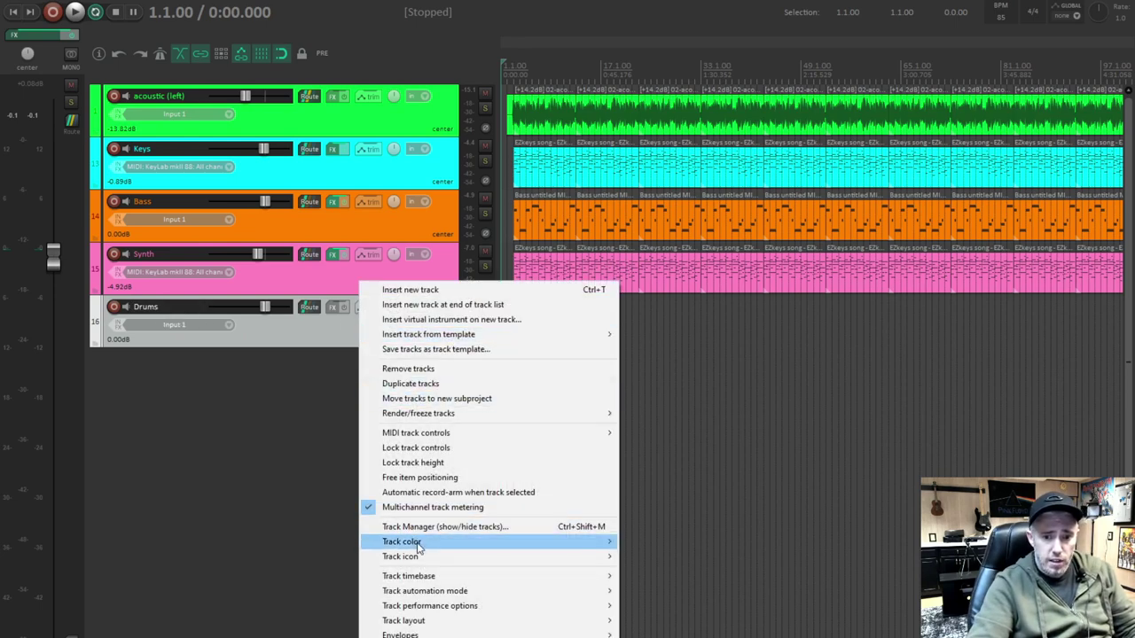
{"action": "mouse_move", "coordinate": [512, 546]}
{"action": "left_click", "coordinate": [656, 542]}
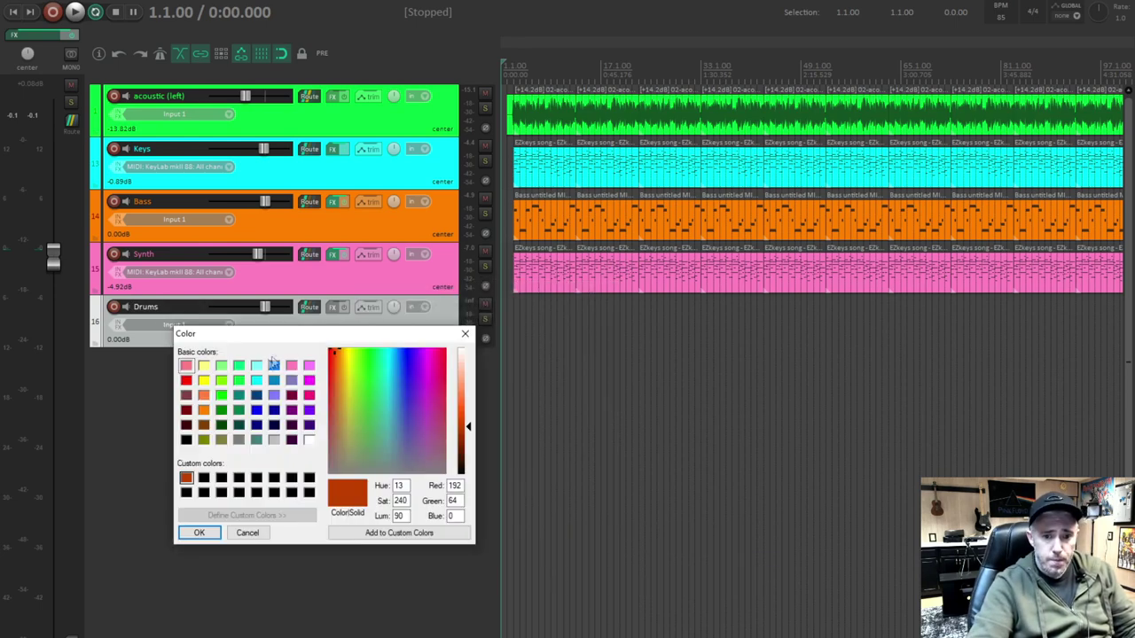
{"action": "left_click", "coordinate": [204, 381]}
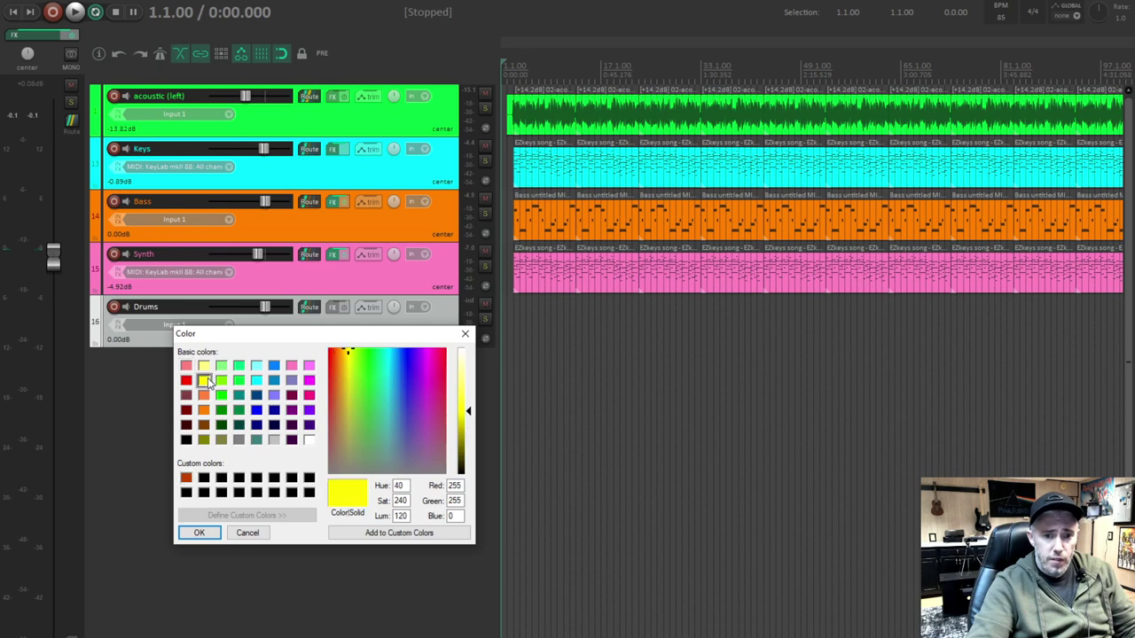
{"action": "left_click", "coordinate": [199, 533]}
- Open the instrument plugin browser for the Drums track
{"action": "left_click", "coordinate": [332, 307]}
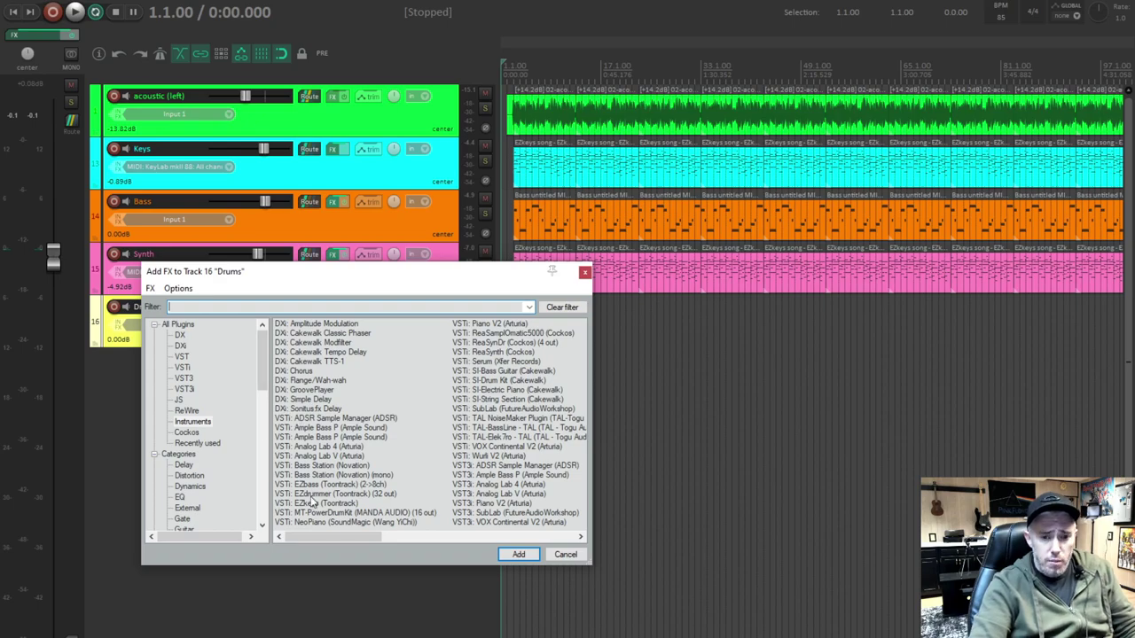
- Add the EZdrummer (Toontrack) (32 out) instrument to the Drums track and show its MIDI groove browser
{"action": "key", "text": "Return"}
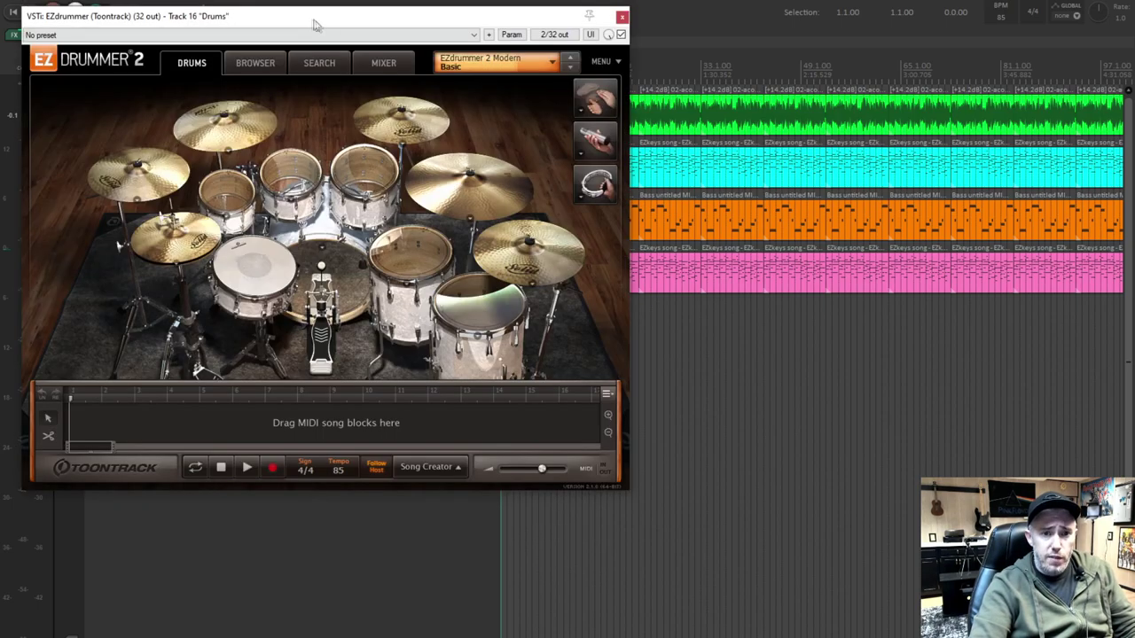
{"action": "left_click_drag", "start_coordinate": [308, 18], "coordinate": [366, 140]}
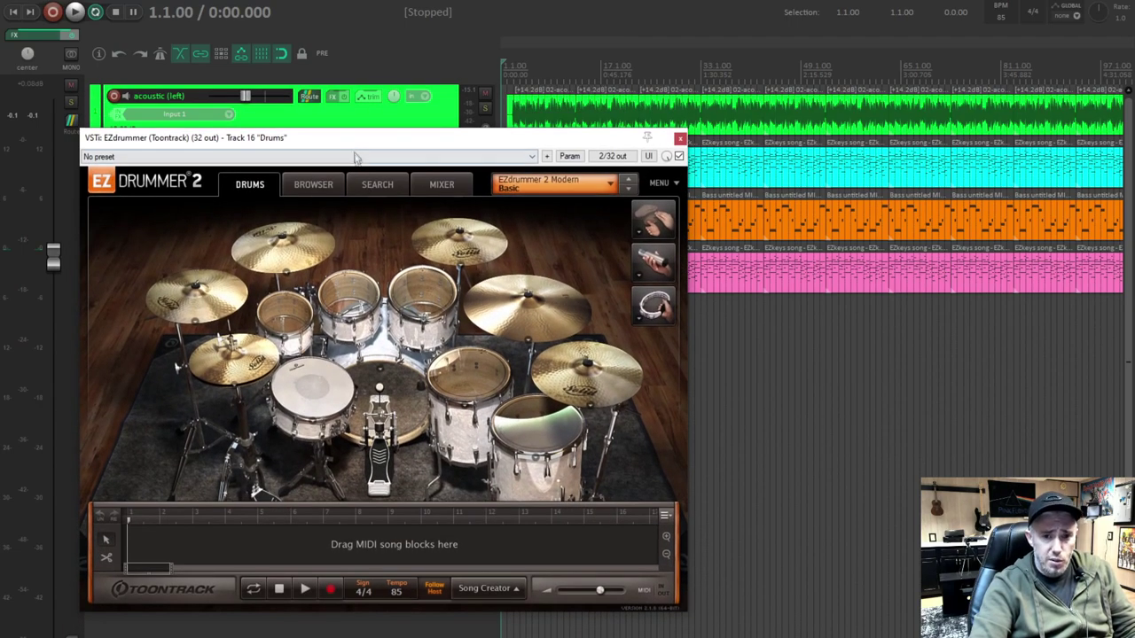
{"action": "left_click_drag", "start_coordinate": [349, 140], "coordinate": [346, 192]}
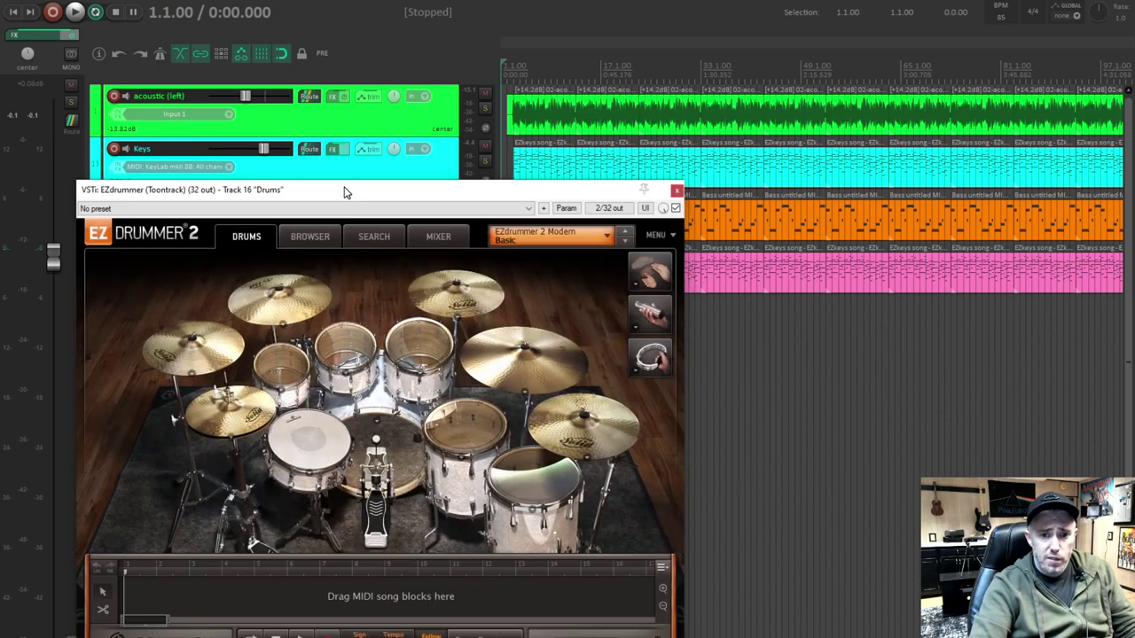
{"action": "left_click", "coordinate": [310, 237]}
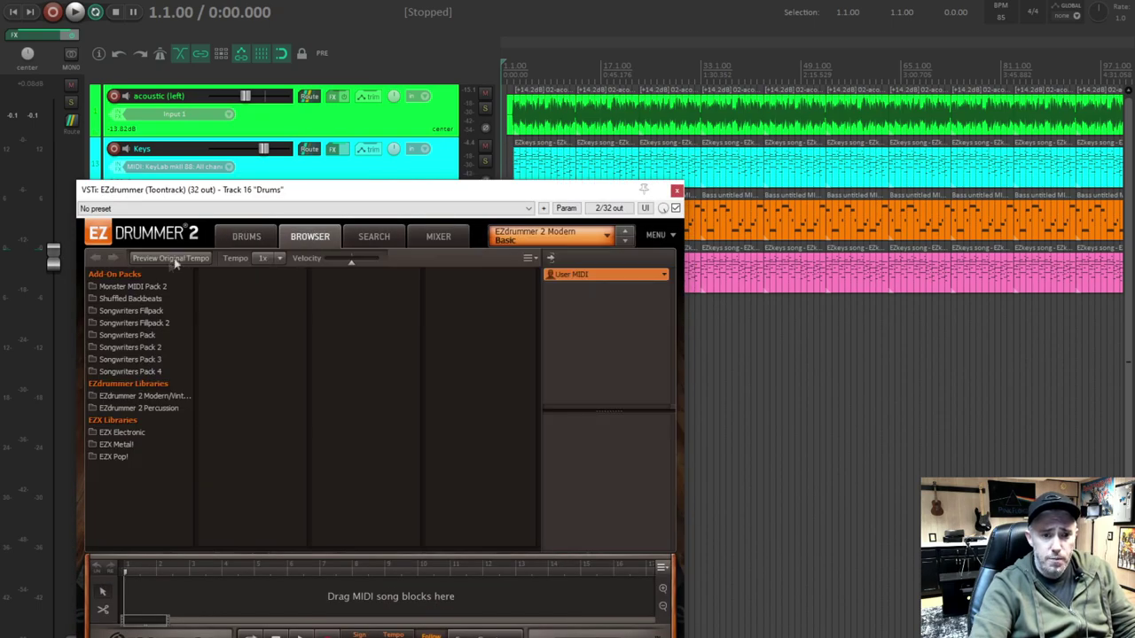
- Look through the Songwriters packs, including the Halftime Straight 4/4 verse grooves of Songwriters Pack
{"action": "left_click", "coordinate": [125, 336]}
{"action": "left_click", "coordinate": [125, 359]}
{"action": "left_click", "coordinate": [125, 371]}
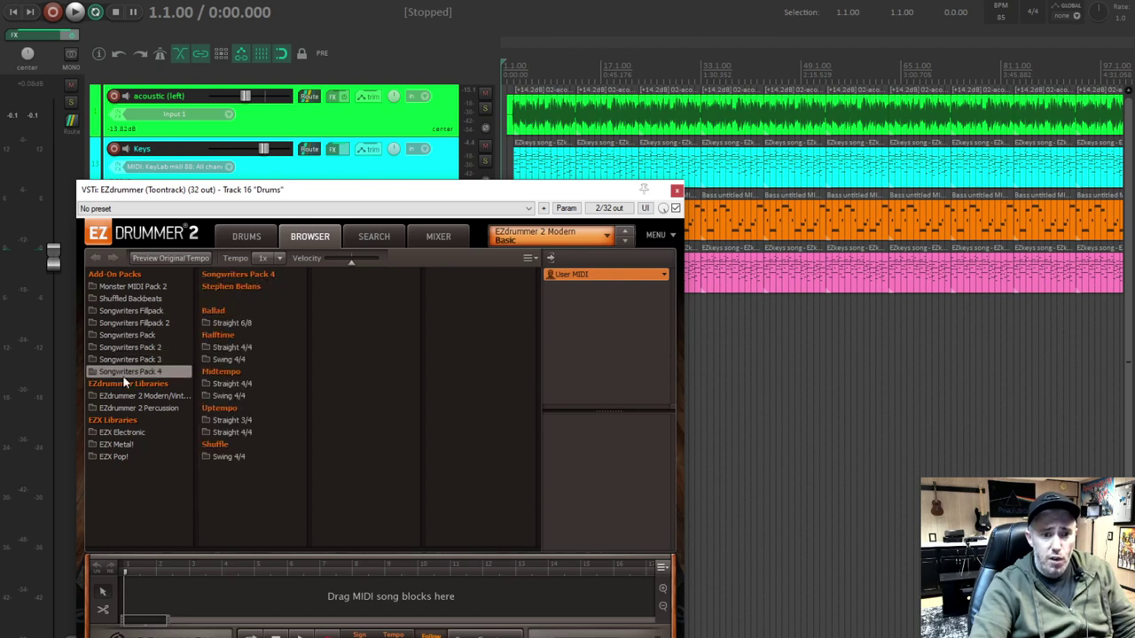
{"action": "key", "text": "Up"}
{"action": "key", "text": "Up"}
{"action": "key", "text": "Up"}
{"action": "key", "text": "Up"}
{"action": "left_click", "coordinate": [129, 336]}
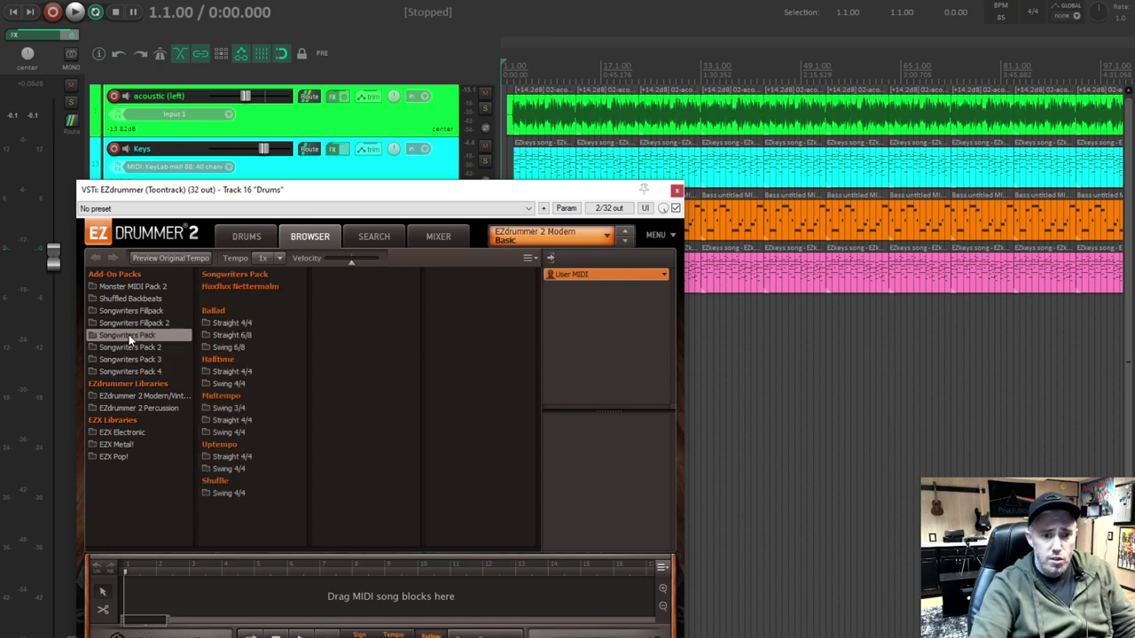
{"action": "left_click", "coordinate": [209, 372]}
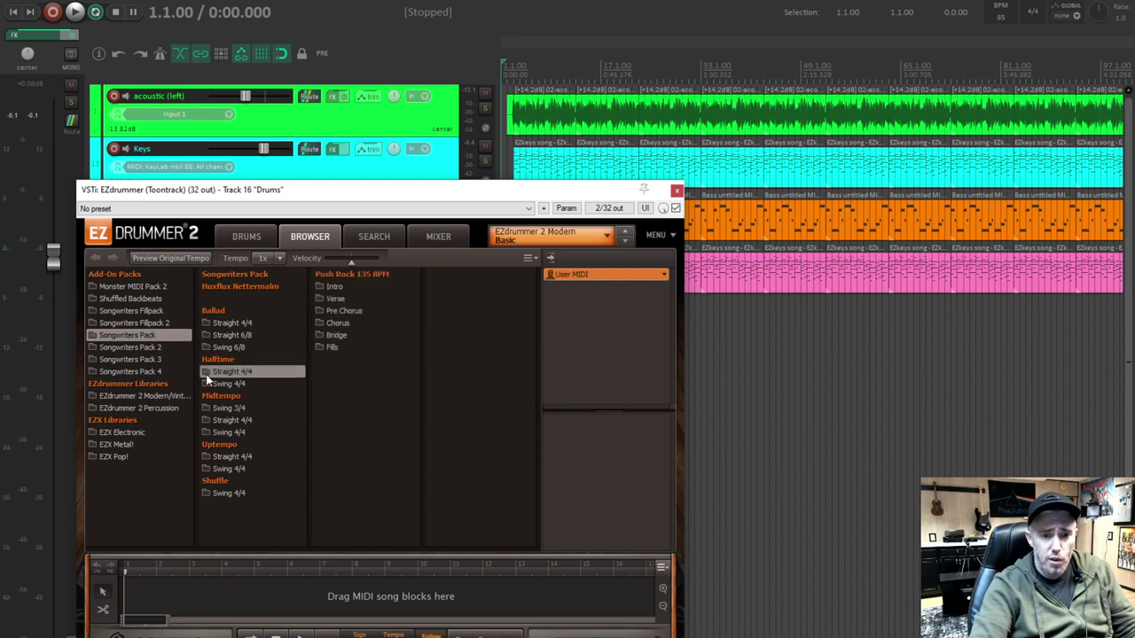
{"action": "left_click", "coordinate": [321, 299]}
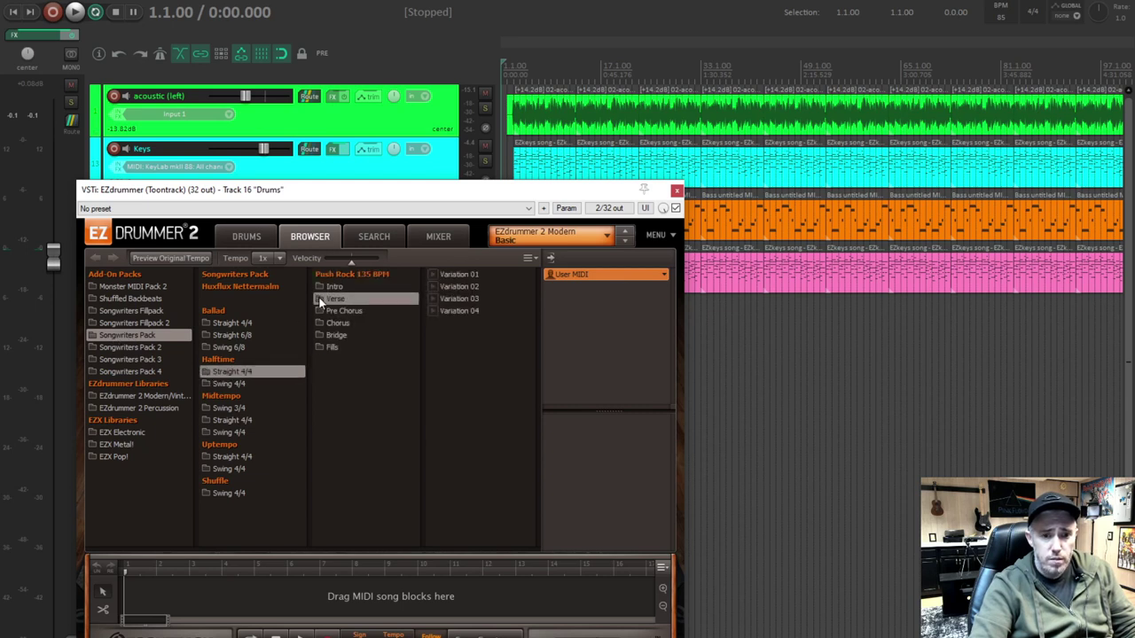
- Audition Variation 01 and Variation 02 of the Push Rock 90 BPM verse grooves under Midtempo Straight 4/4
{"action": "left_click", "coordinate": [218, 421]}
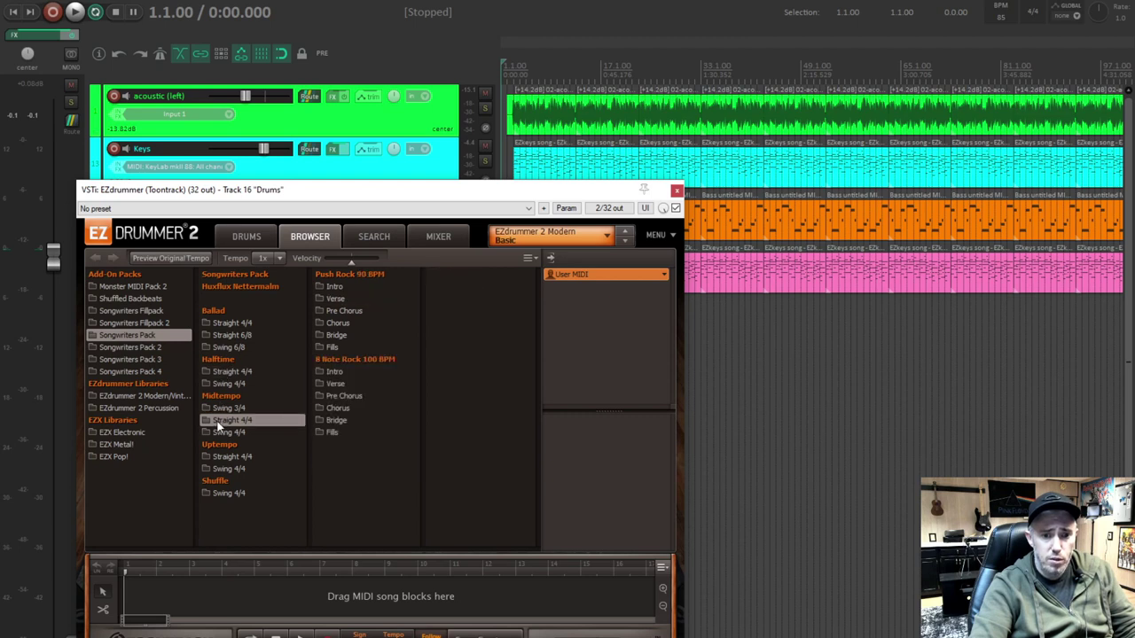
{"action": "left_click", "coordinate": [321, 299]}
{"action": "left_click", "coordinate": [435, 274]}
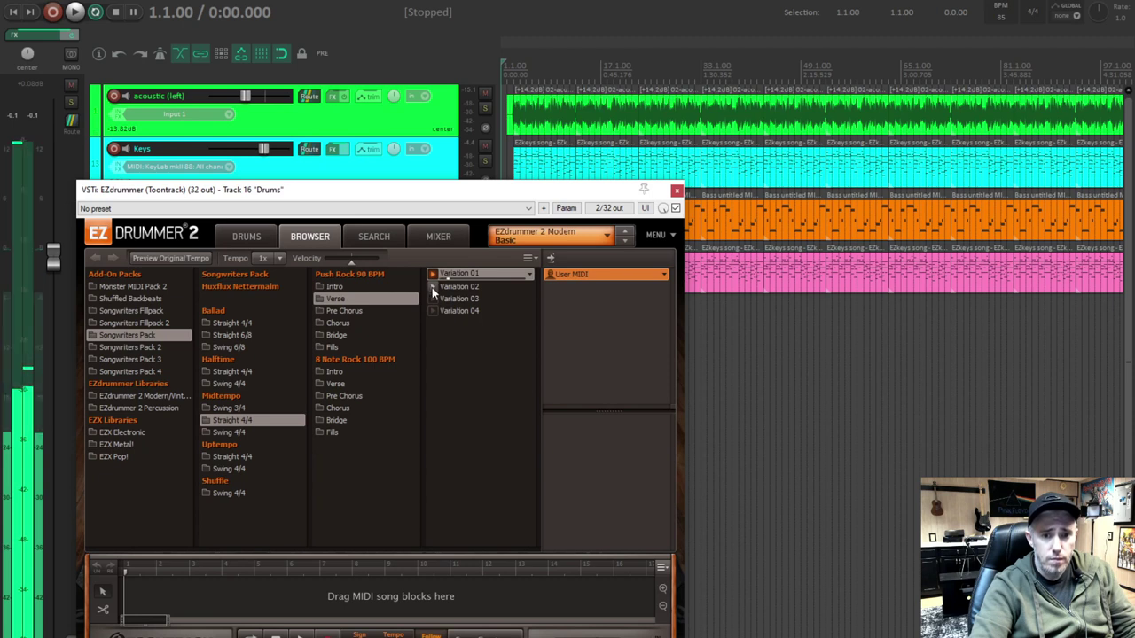
{"action": "left_click", "coordinate": [433, 287]}
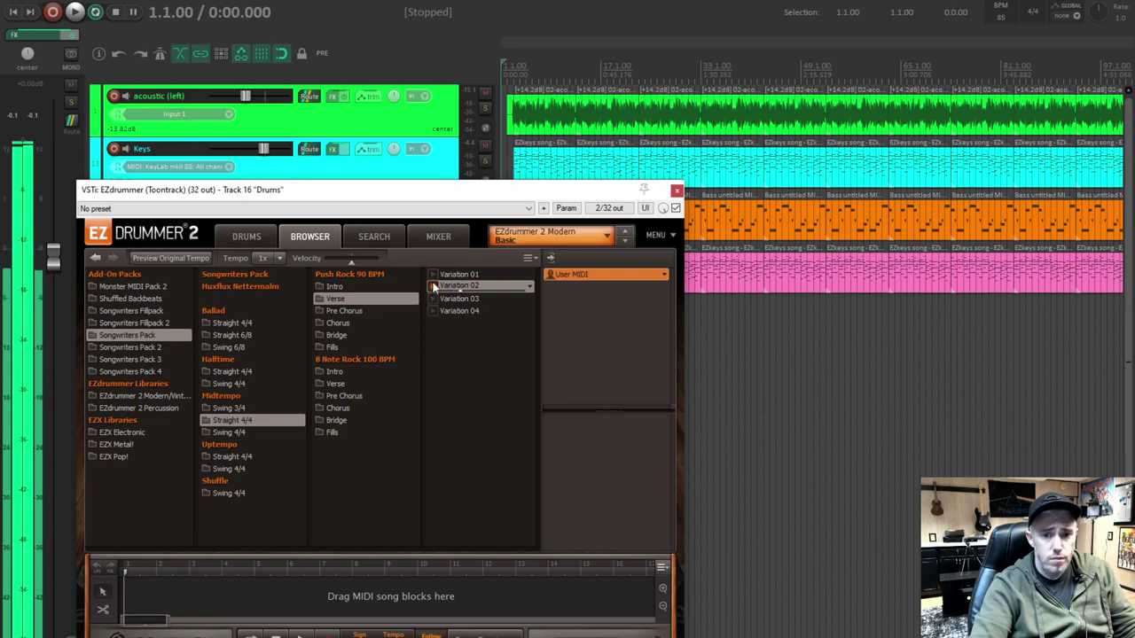
- Uncover the arrangement and set the time selection over the first section, from bar 3 to bar 13
{"action": "left_click_drag", "start_coordinate": [463, 192], "coordinate": [512, 366]}
{"action": "left_click", "coordinate": [515, 314]}
{"action": "scroll", "coordinate": [515, 314], "scroll_direction": "up", "scroll_amount": 2}
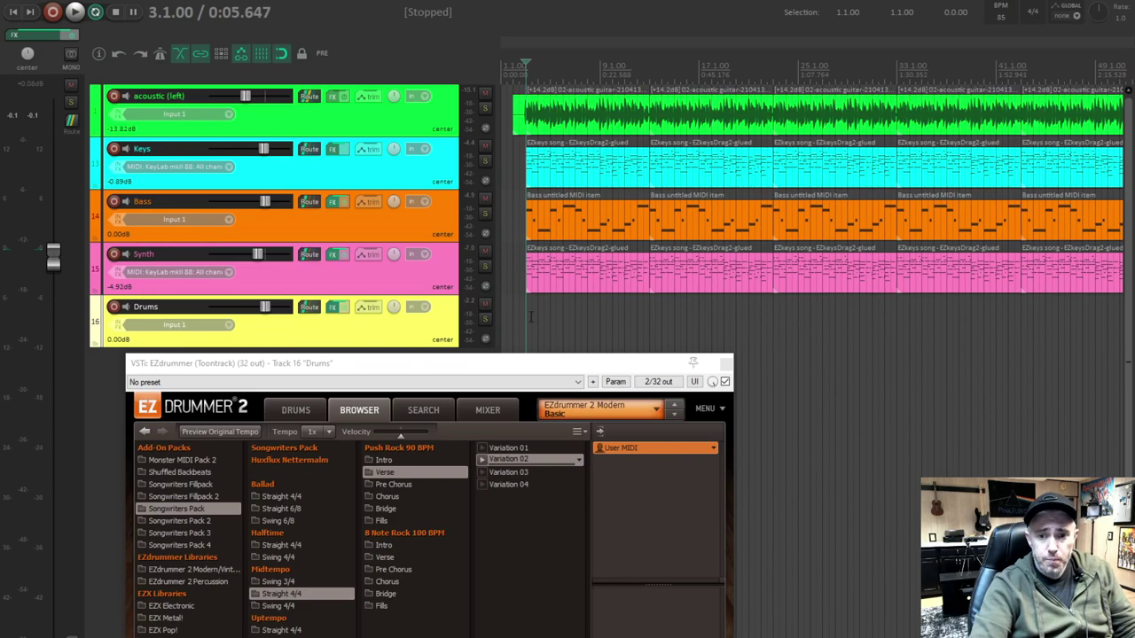
{"action": "left_click_drag", "start_coordinate": [603, 365], "coordinate": [677, 246]}
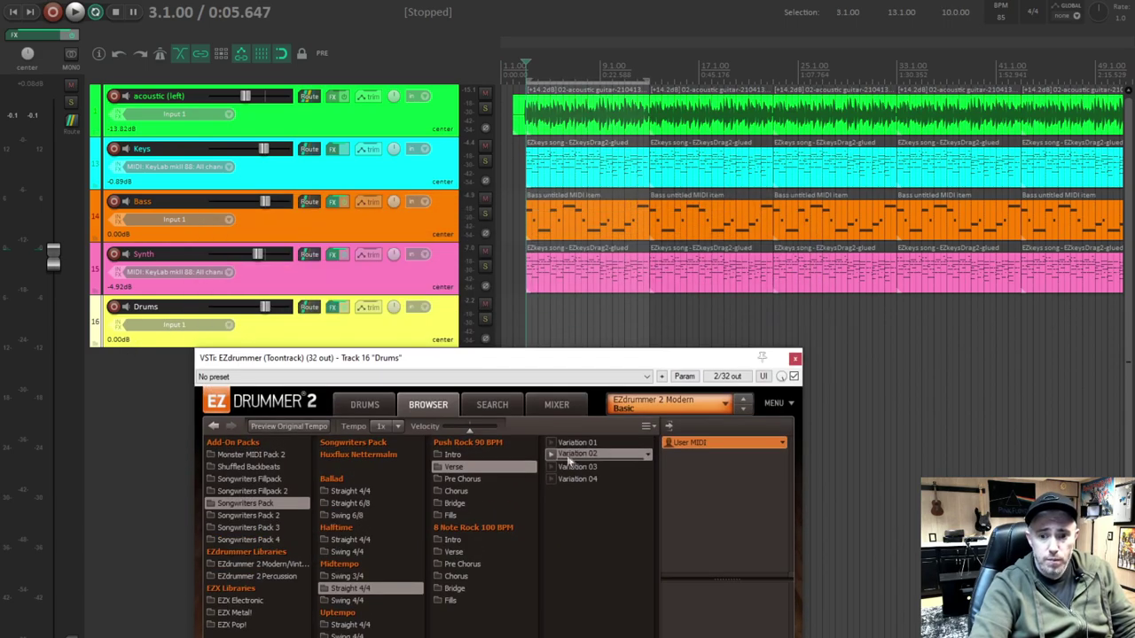
{"action": "left_click_drag", "start_coordinate": [550, 359], "coordinate": [539, 241]}
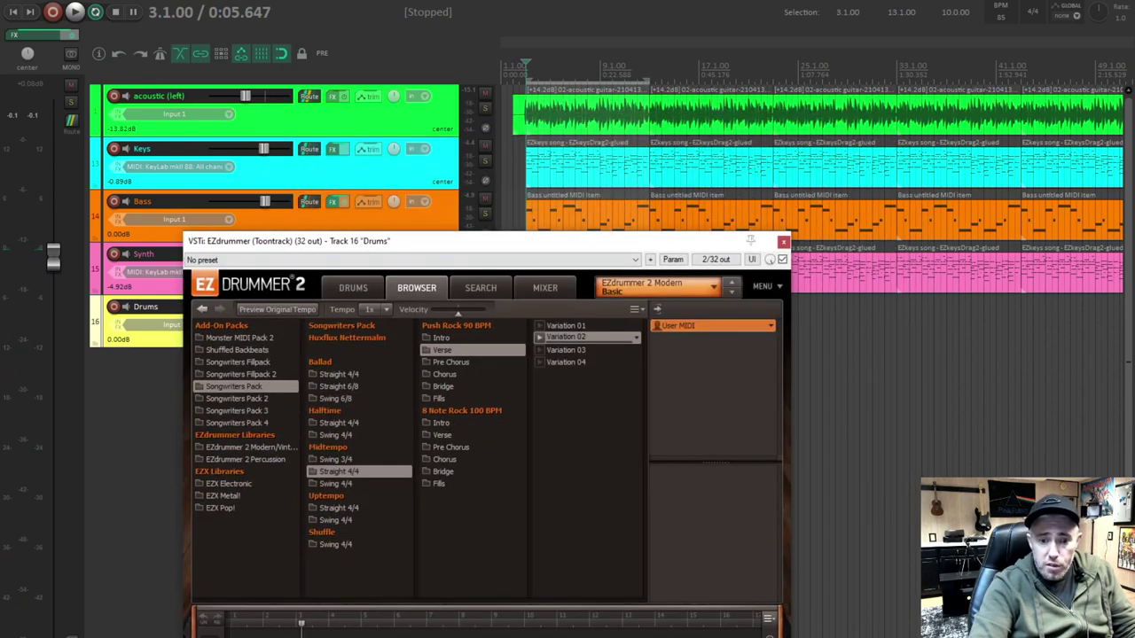
- Place Variation 02 at bar 3 in EZdrummer's own song timeline, play it with the song and audition Variations 03 and 04
{"action": "left_click", "coordinate": [556, 342]}
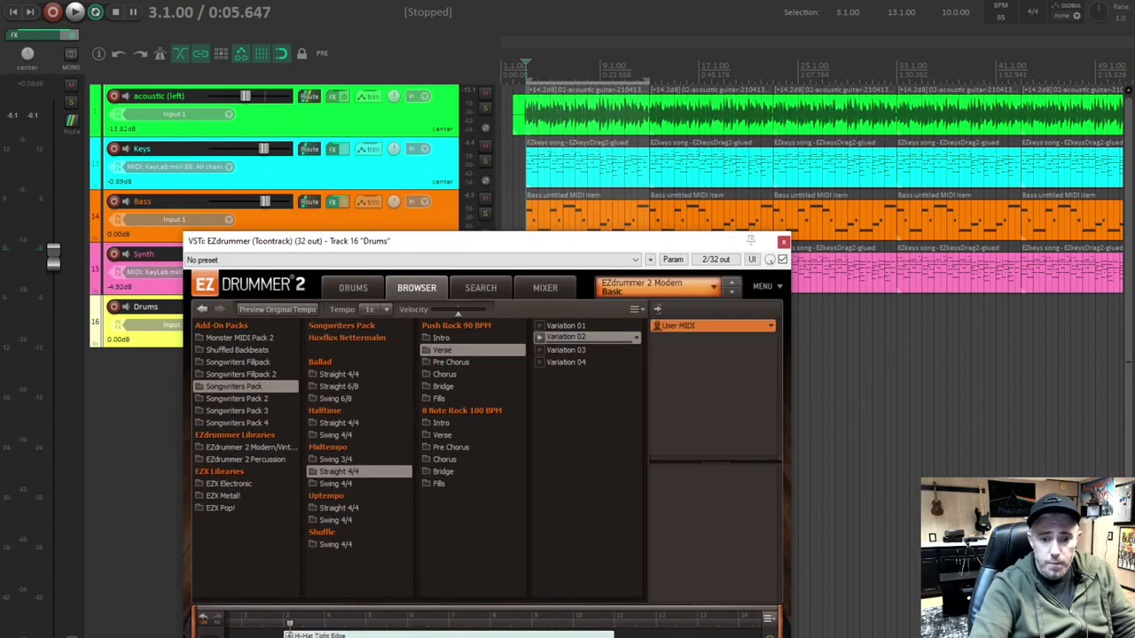
{"action": "key", "text": "space"}
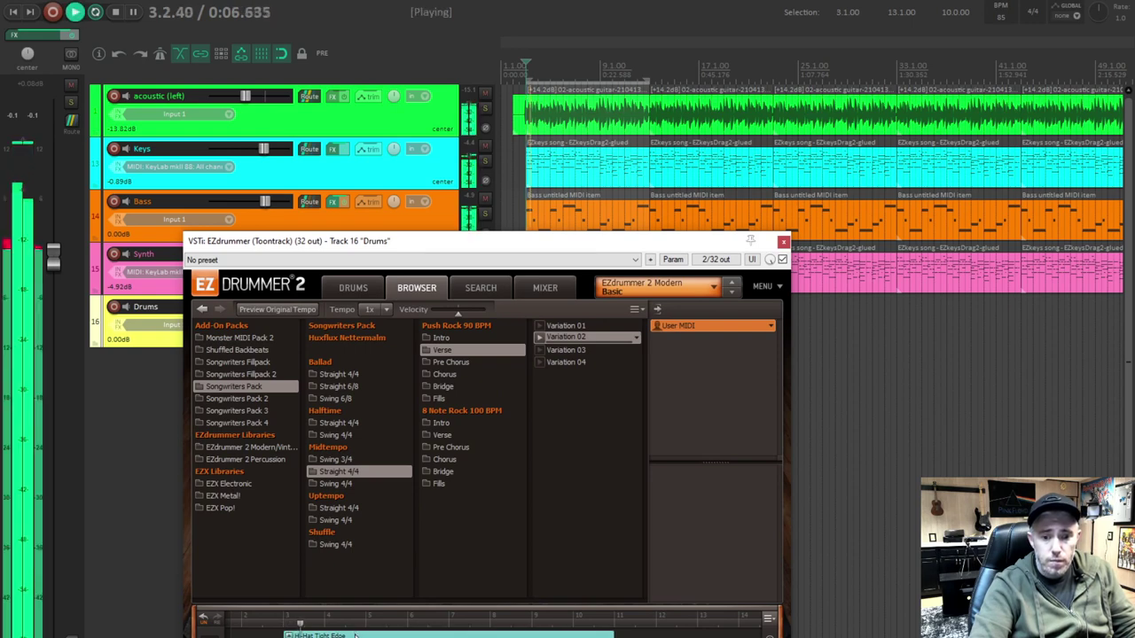
{"action": "left_click", "coordinate": [541, 351]}
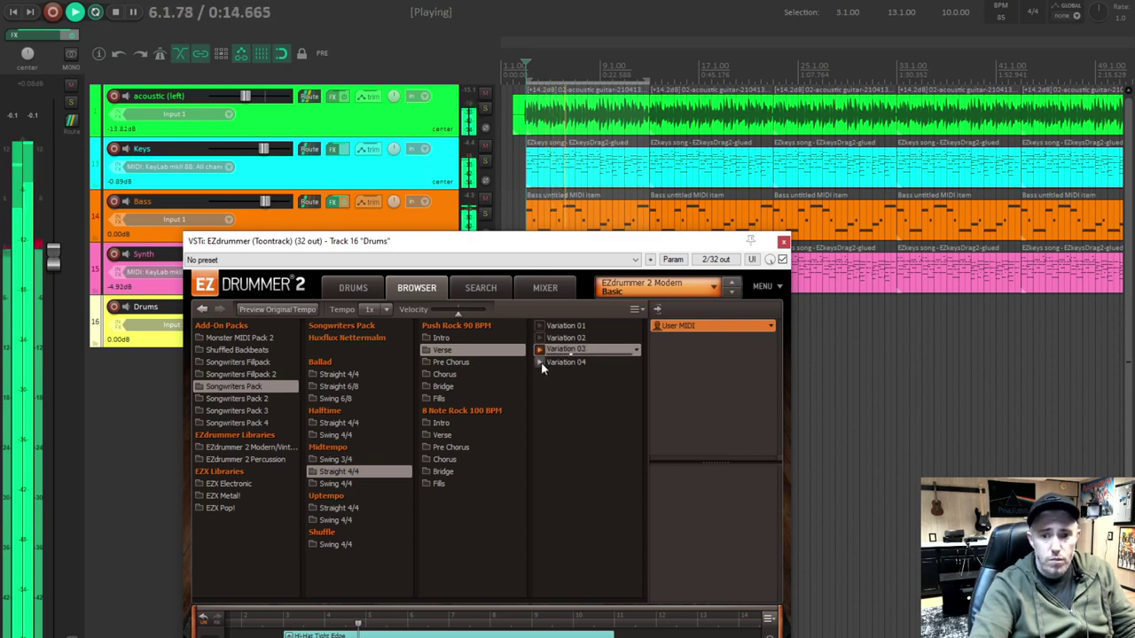
{"action": "left_click", "coordinate": [542, 363]}
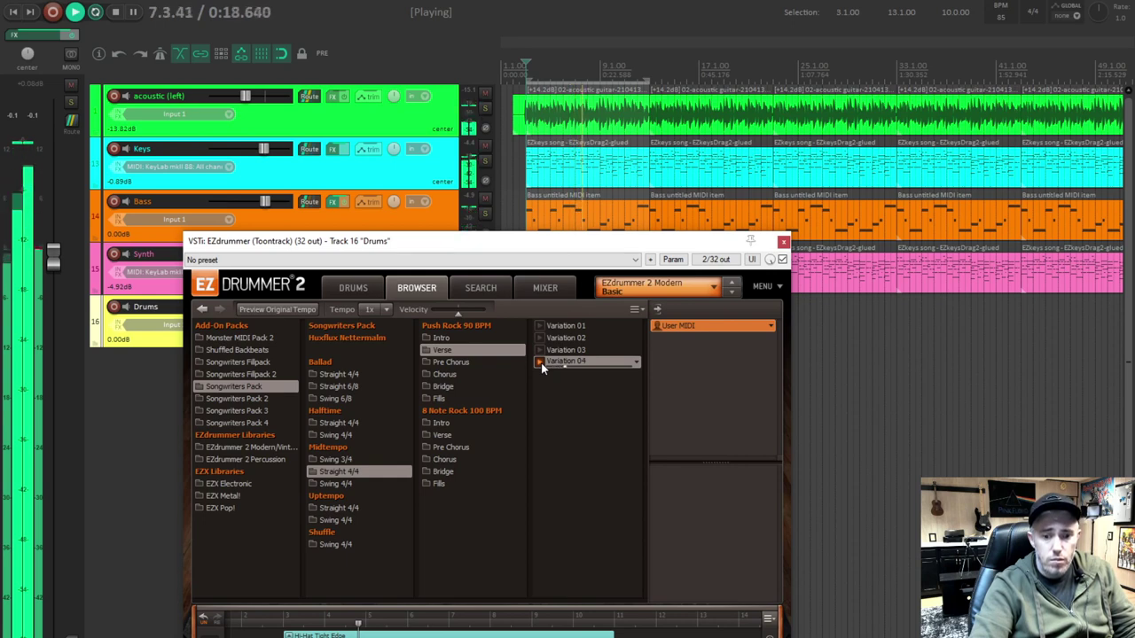
{"action": "key", "text": "space"}
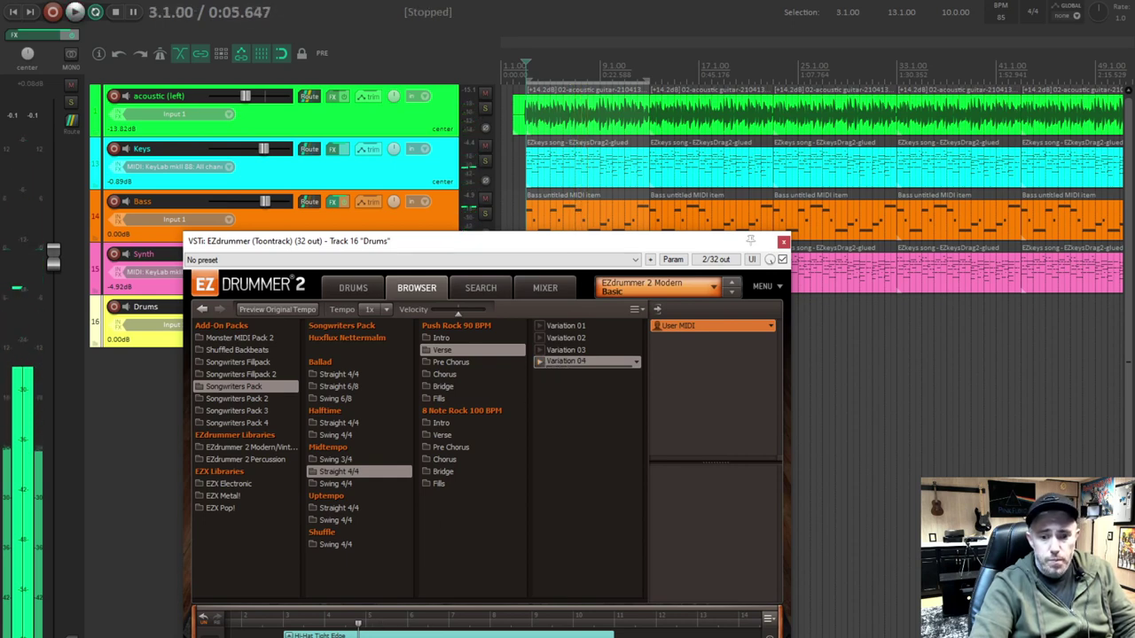
- Remove the groove block from EZdrummer's own song timeline
{"action": "right_click", "coordinate": [337, 471]}
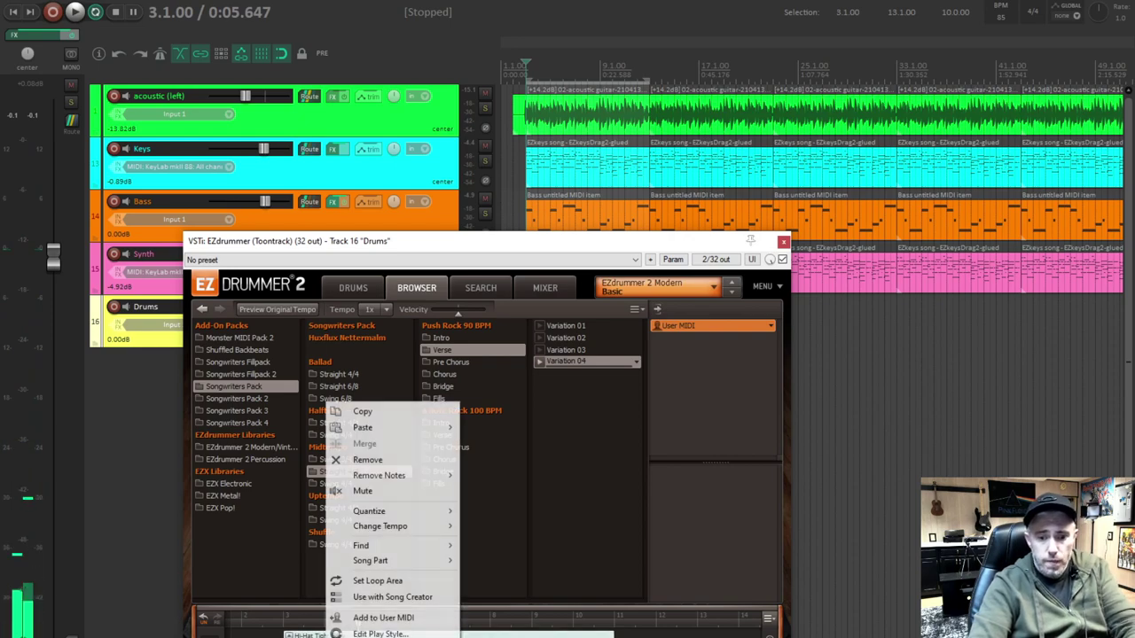
{"action": "left_click", "coordinate": [387, 463]}
- Place the Variation 02 verse groove on the Drums track in the arrangement, starting at bar 3
{"action": "left_click_drag", "start_coordinate": [502, 245], "coordinate": [436, 365]}
{"action": "left_click", "coordinate": [470, 446]}
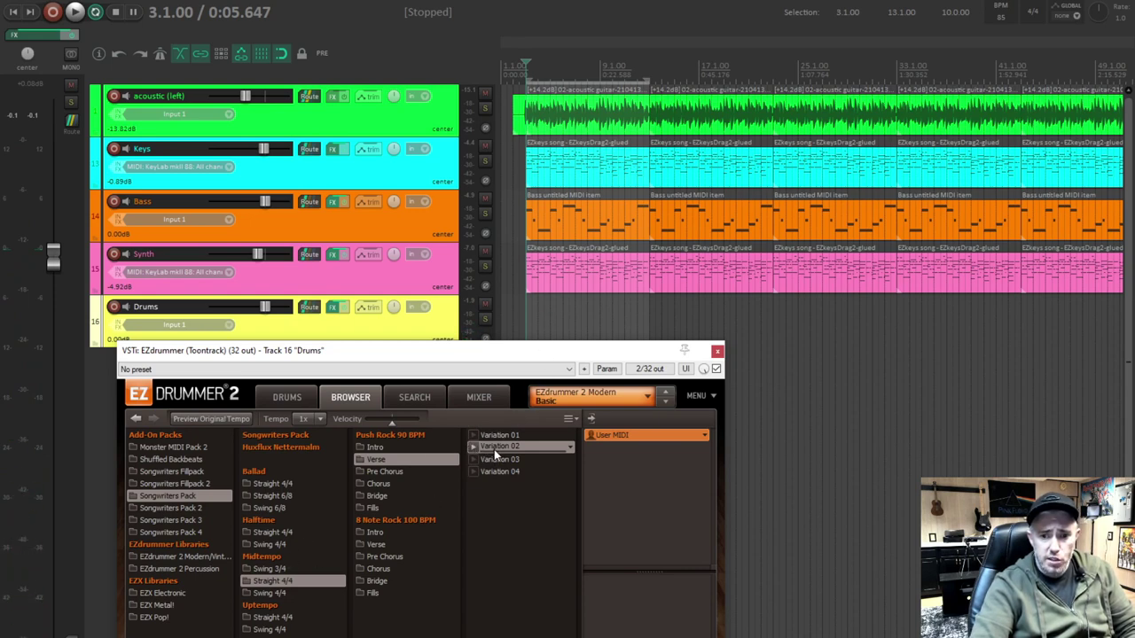
{"action": "left_click_drag", "start_coordinate": [539, 430], "coordinate": [557, 312]}
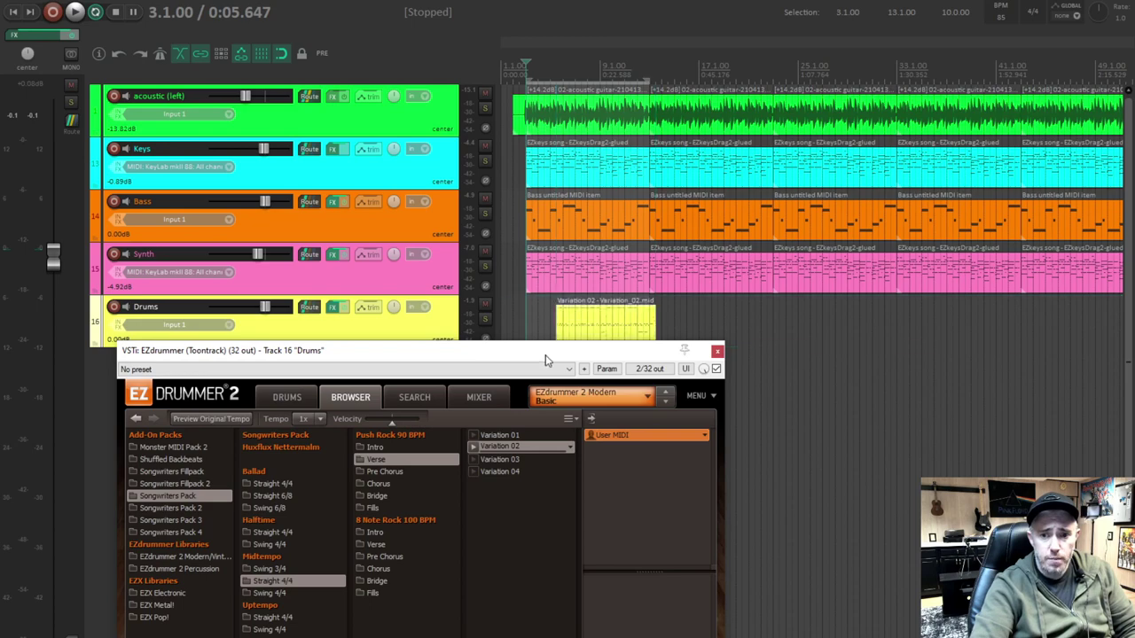
{"action": "left_click_drag", "start_coordinate": [545, 356], "coordinate": [580, 190]}
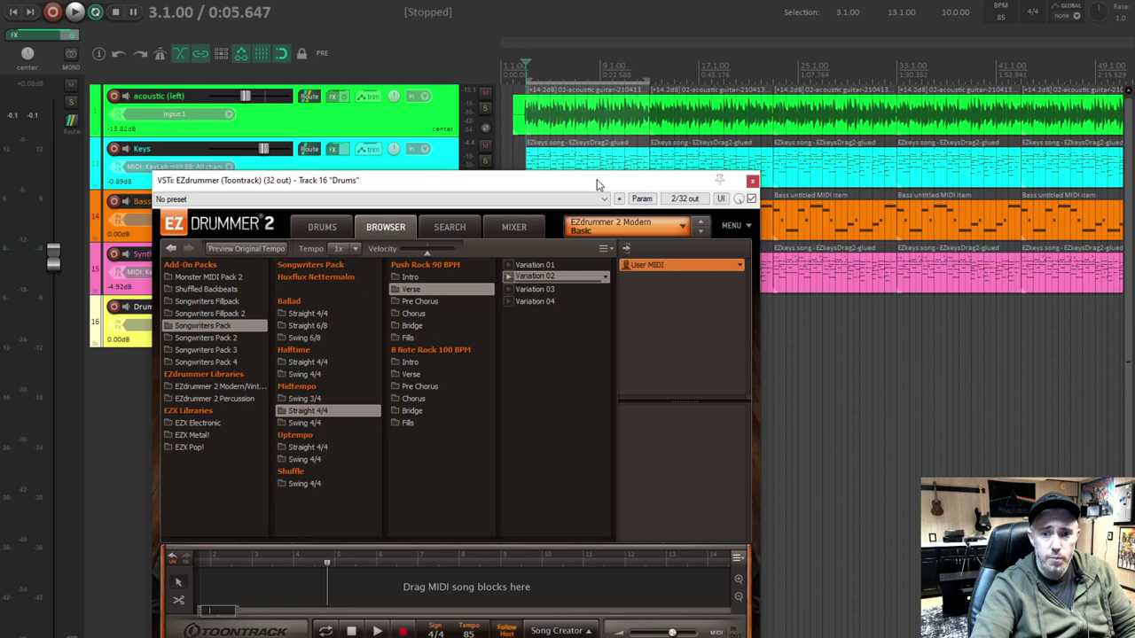
{"action": "left_click_drag", "start_coordinate": [596, 184], "coordinate": [577, 466]}
{"action": "left_click_drag", "start_coordinate": [594, 331], "coordinate": [536, 335]}
- Play the selected section and lower the Drums track volume to -3.48 dB
{"action": "key", "text": "space"}
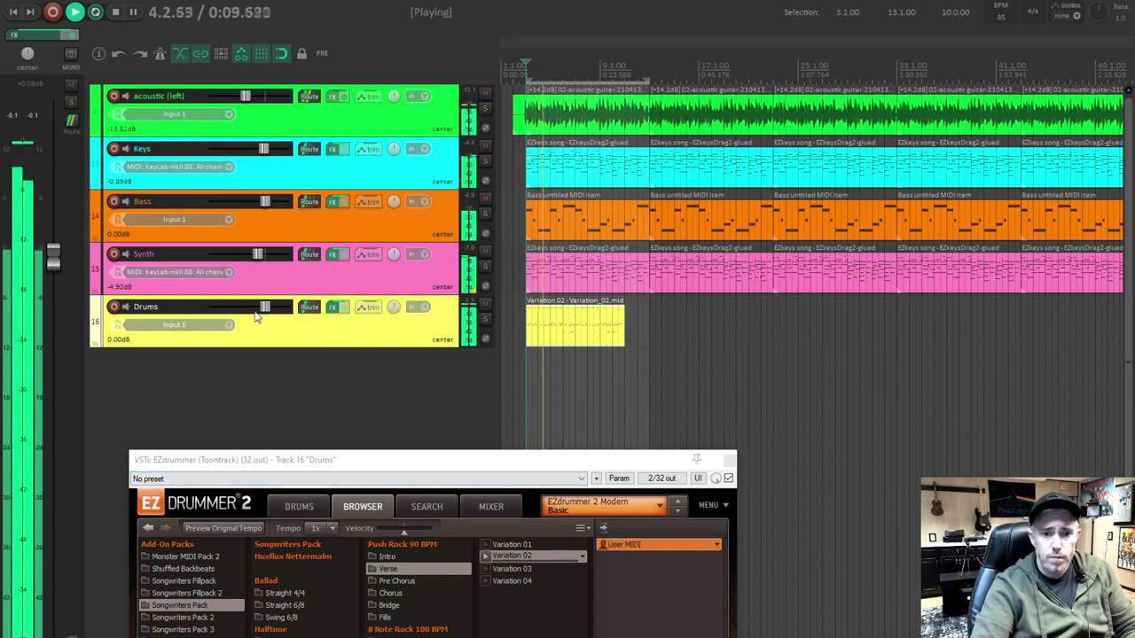
{"action": "left_click_drag", "start_coordinate": [265, 307], "coordinate": [258, 309]}
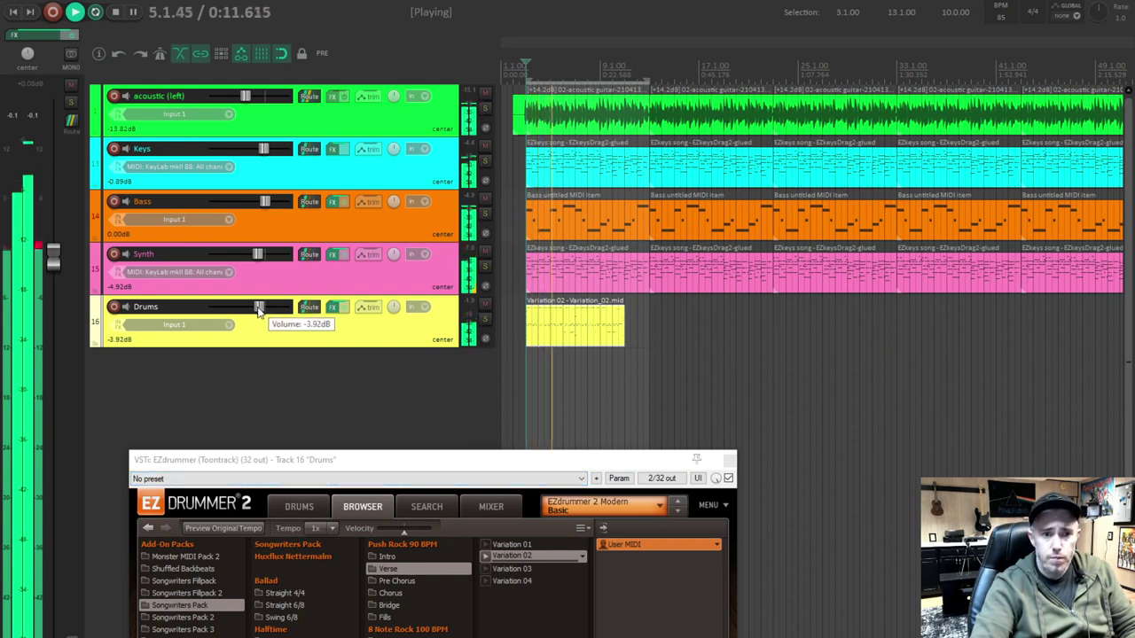
{"action": "left_click_drag", "start_coordinate": [258, 309], "coordinate": [259, 308]}
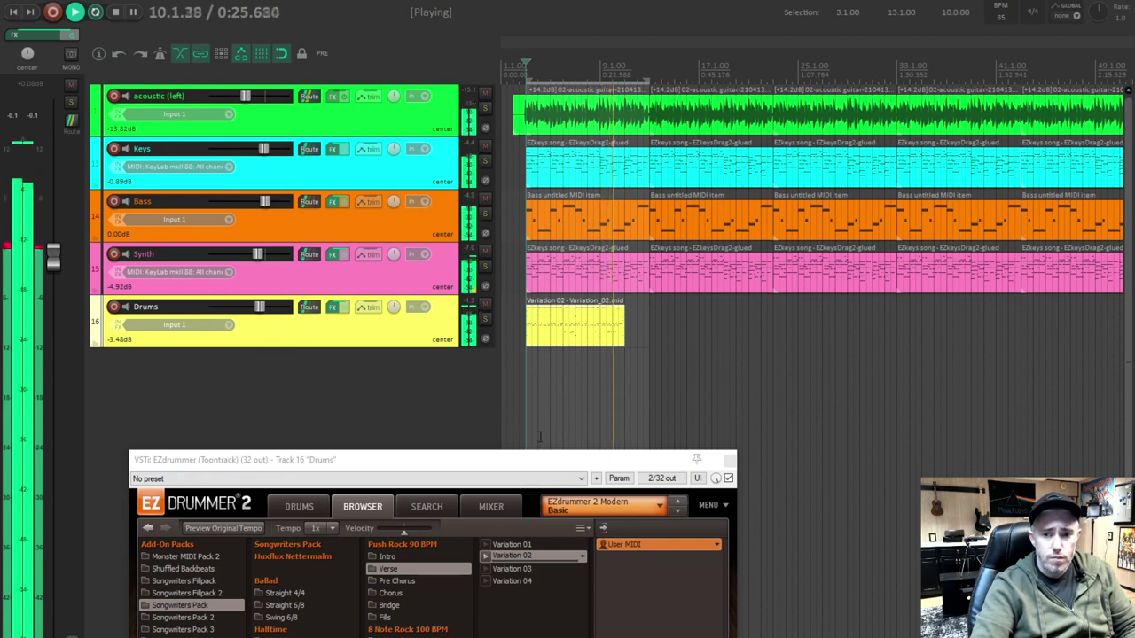
{"action": "key", "text": "space"}
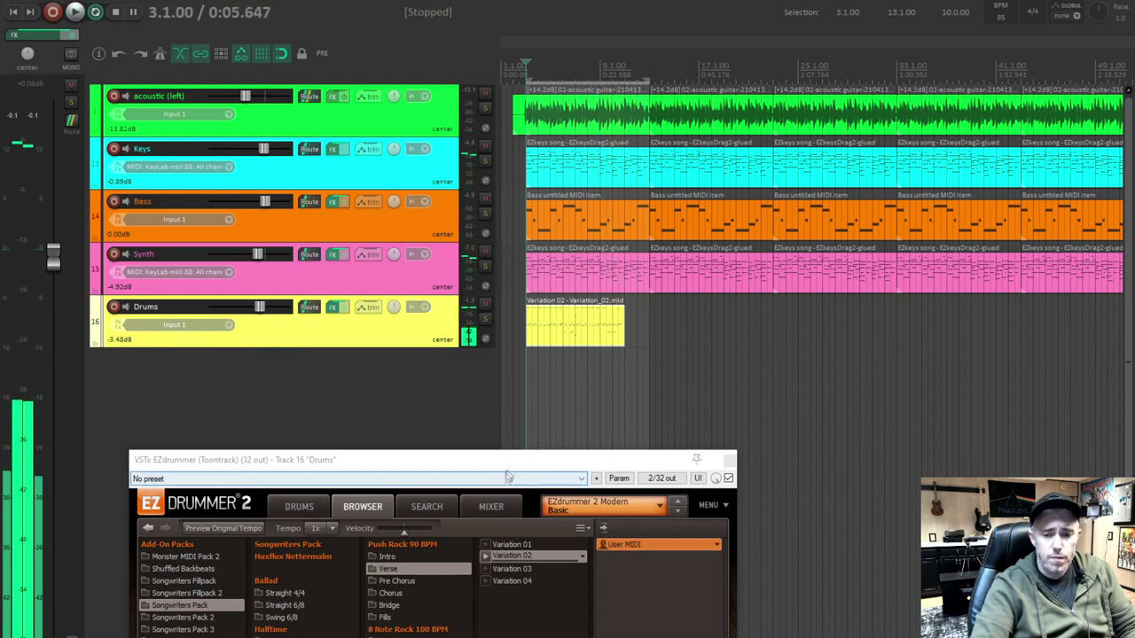
- Place the edit cursor at the end of the Variation 02 drum clip, at bar 11
{"action": "left_click_drag", "start_coordinate": [509, 459], "coordinate": [655, 428]}
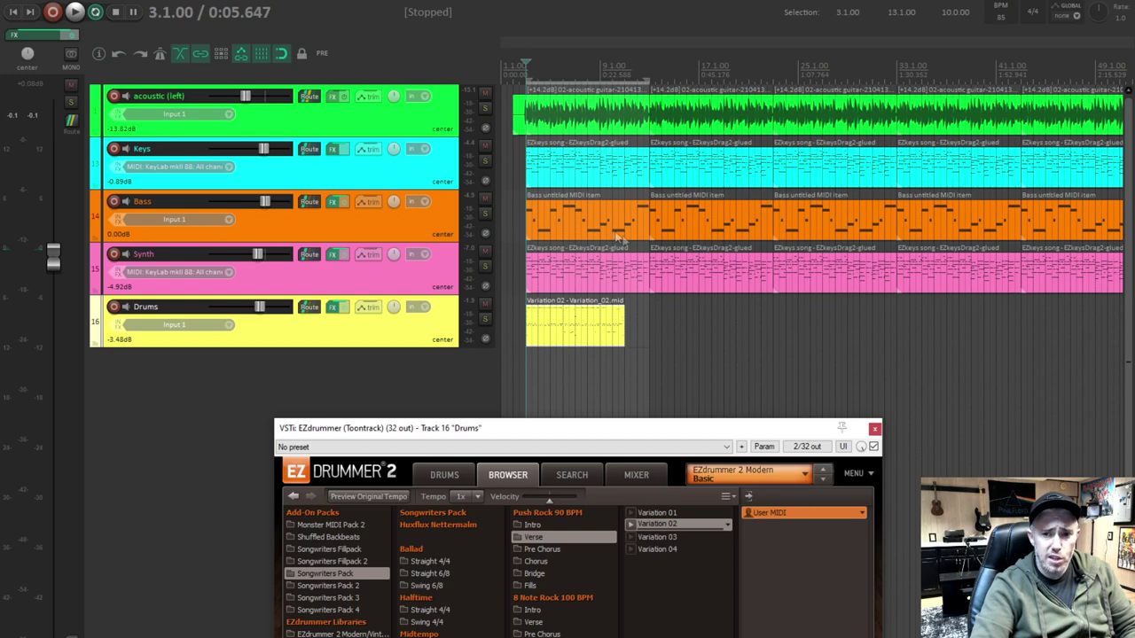
{"action": "left_click", "coordinate": [630, 330]}
{"action": "scroll", "coordinate": [630, 329], "scroll_direction": "up", "scroll_amount": 5}
{"action": "scroll", "coordinate": [795, 348], "scroll_direction": "down", "scroll_amount": 2}
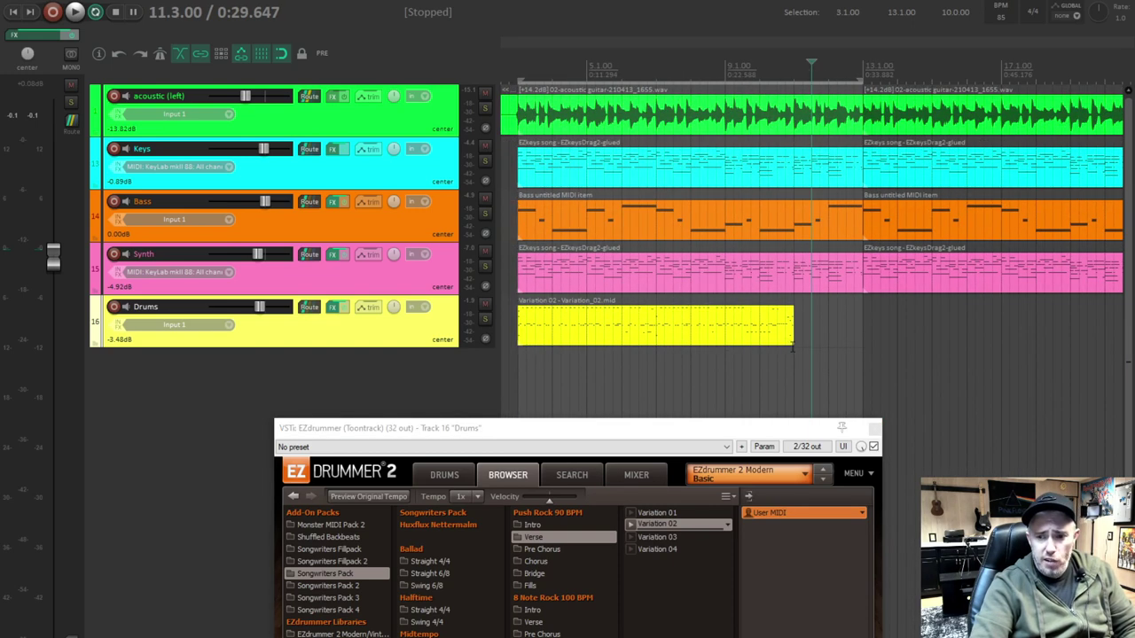
{"action": "left_click", "coordinate": [793, 331]}
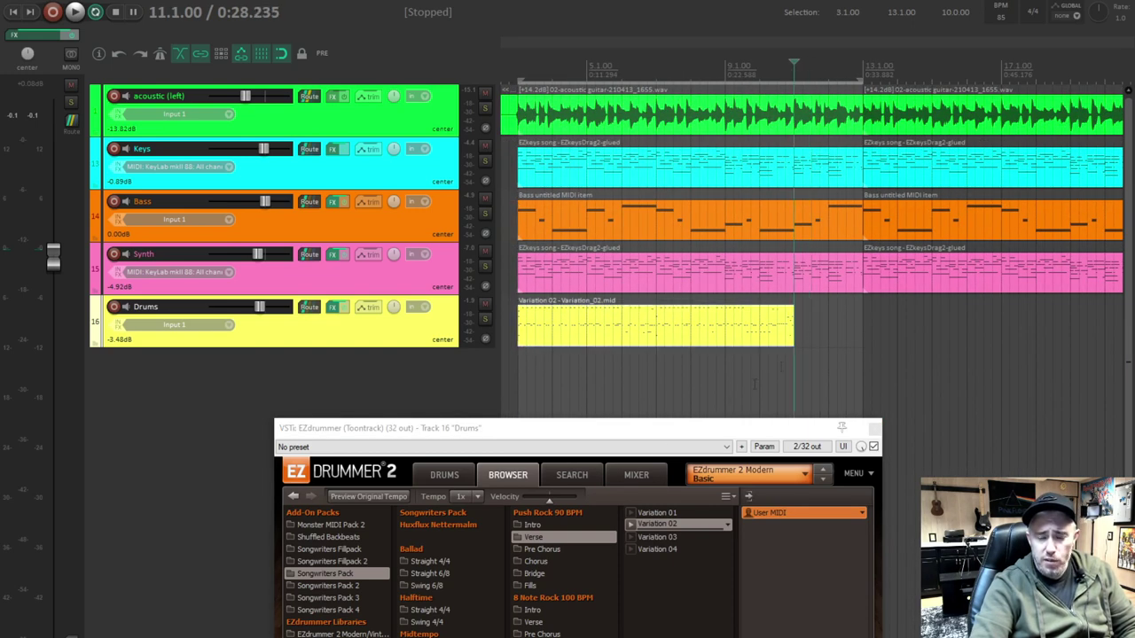
- Open the Push Rock 90 BPM fills and audition Variation 02 and Variation 06
{"action": "left_click", "coordinate": [523, 586]}
{"action": "left_click_drag", "start_coordinate": [538, 441], "coordinate": [521, 356]}
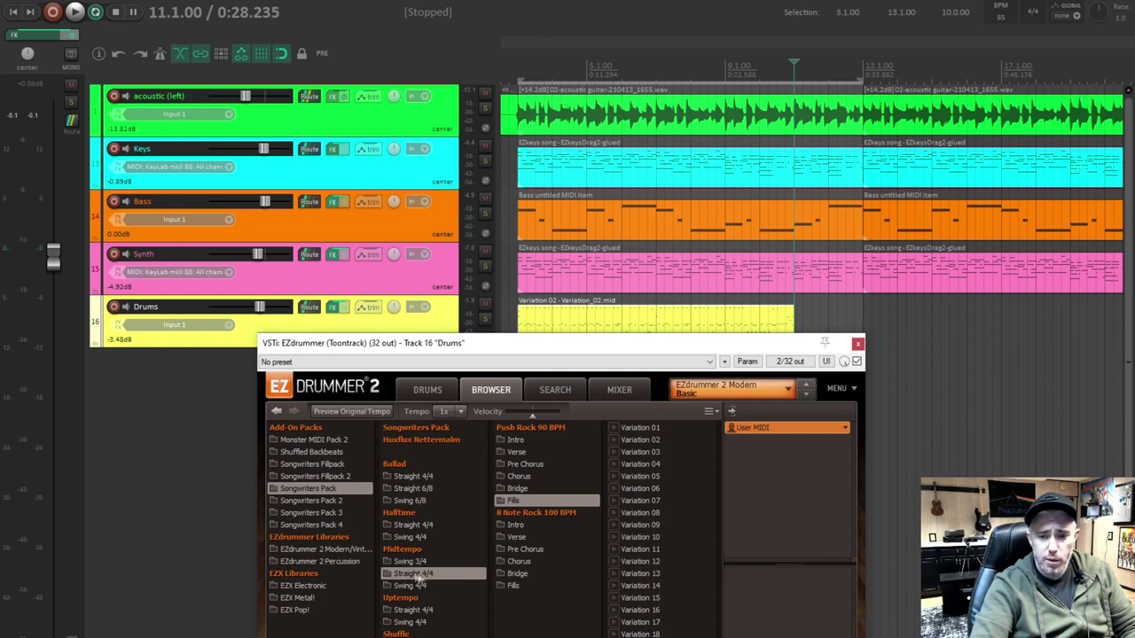
{"action": "left_click", "coordinate": [624, 440]}
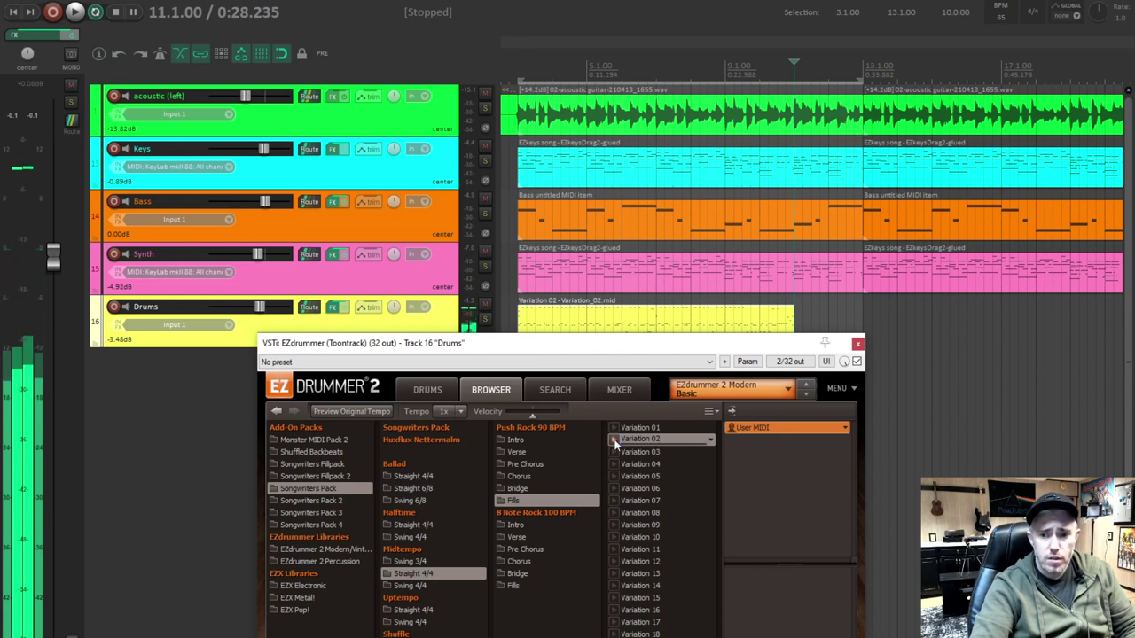
{"action": "left_click", "coordinate": [617, 489]}
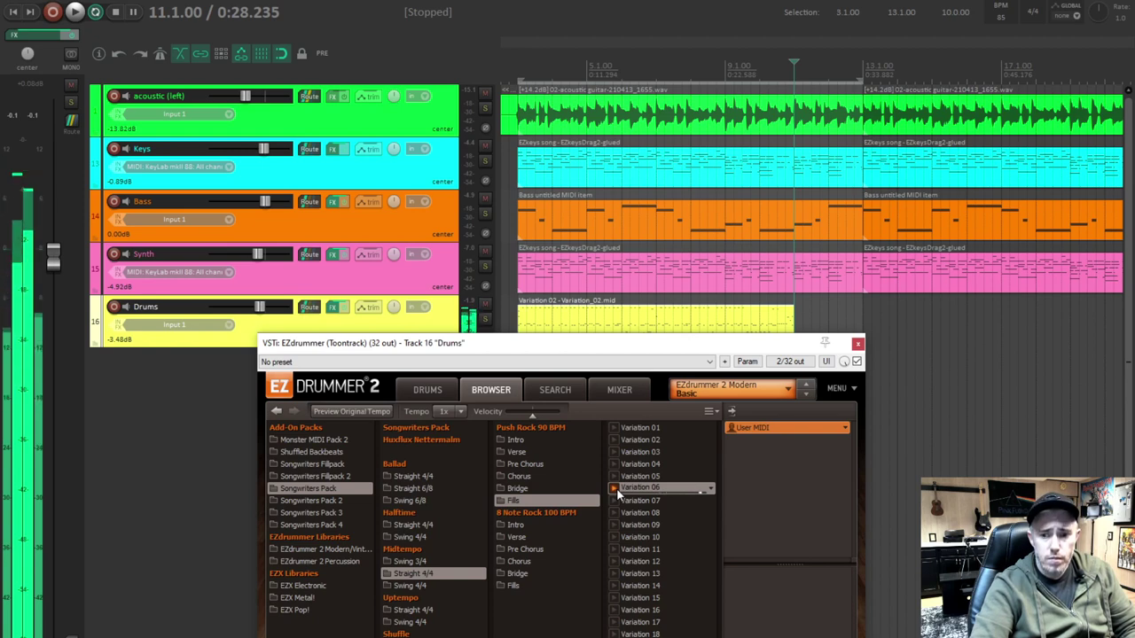
- Insert the Variation 06 fill as a separate clip on the Drums track at bar 13
{"action": "left_click_drag", "start_coordinate": [663, 344], "coordinate": [640, 449]}
{"action": "left_click_drag", "start_coordinate": [618, 598], "coordinate": [794, 327]}
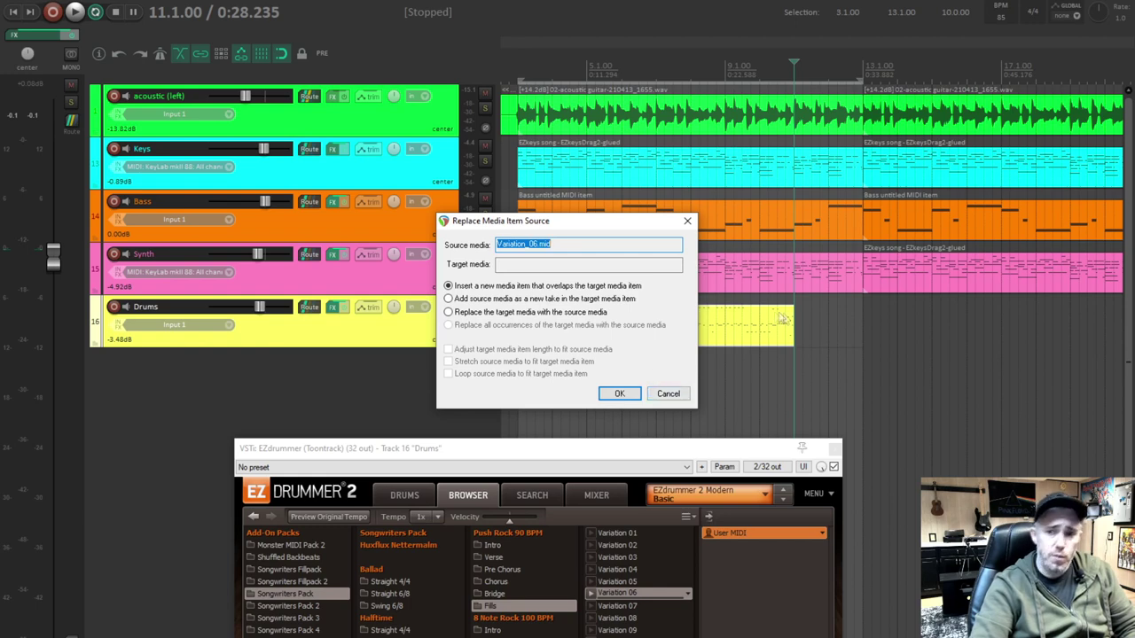
{"action": "left_click", "coordinate": [679, 395]}
{"action": "left_click_drag", "start_coordinate": [617, 603], "coordinate": [858, 344]}
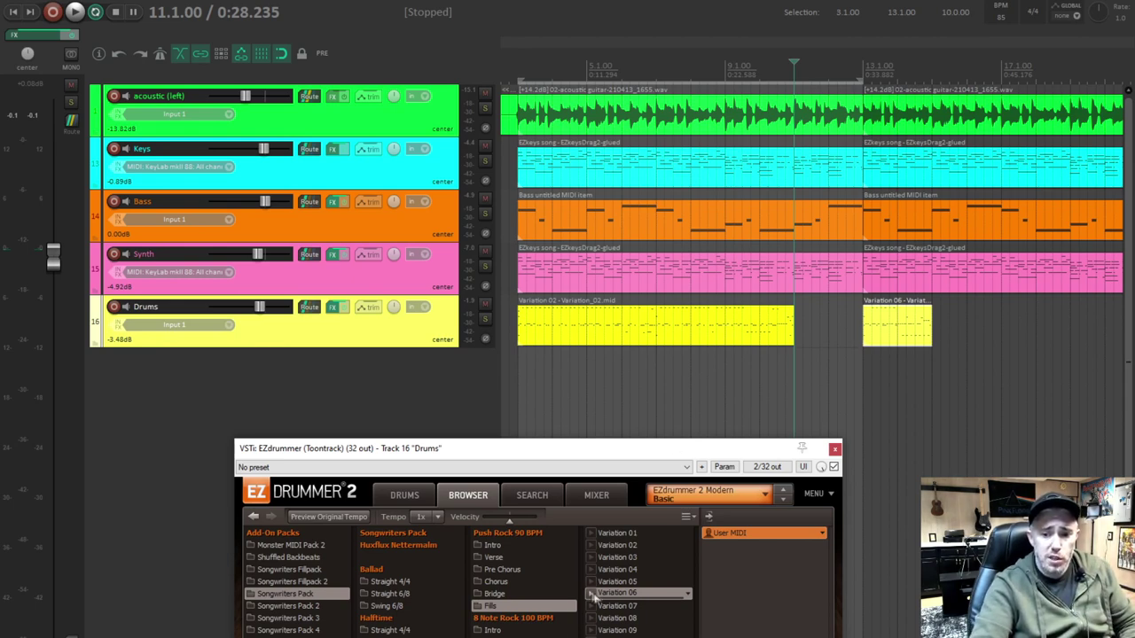
- Move the Variation 06 fill to bar 11, directly after the Variation 02 groove, and play the section
{"action": "left_click_drag", "start_coordinate": [864, 332], "coordinate": [782, 344]}
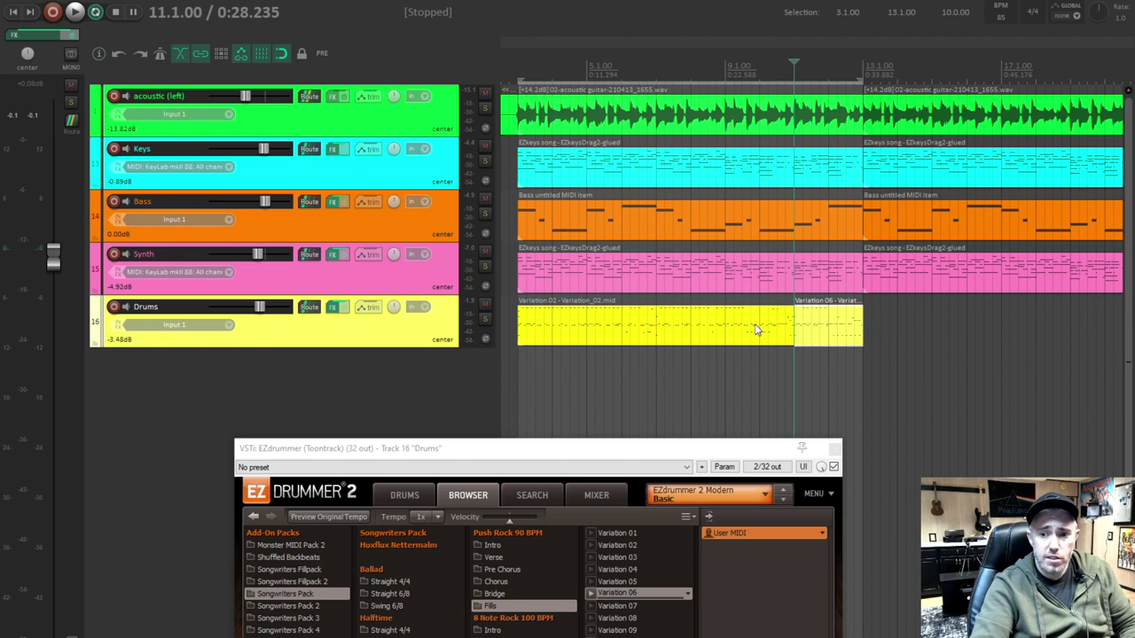
{"action": "left_click", "coordinate": [757, 329]}
{"action": "key", "text": "space"}
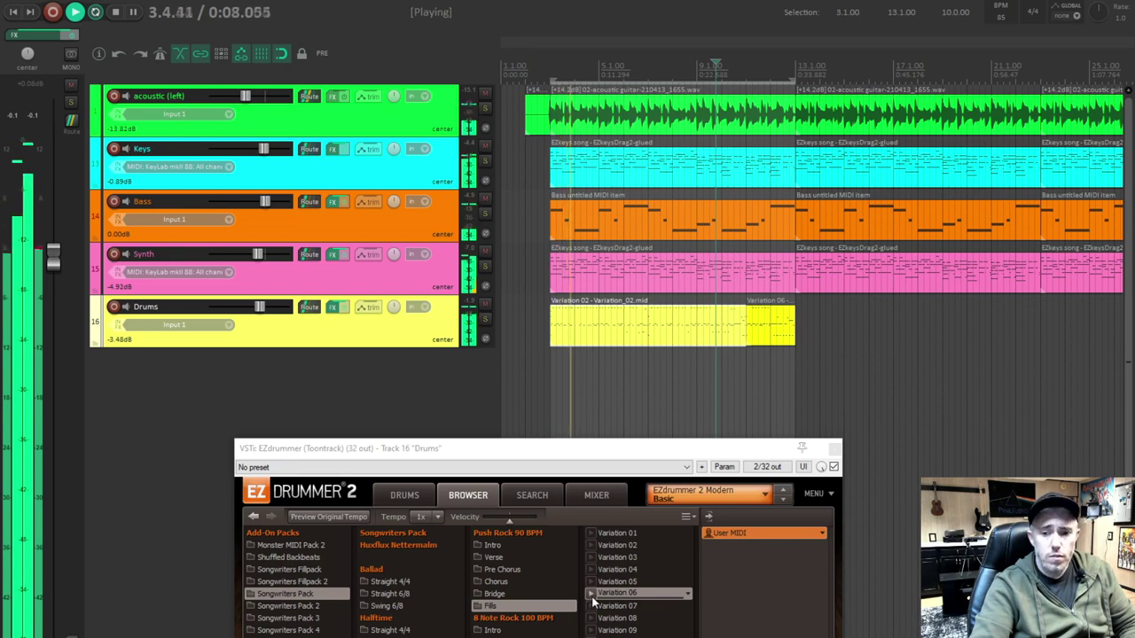
{"action": "key", "text": "space"}
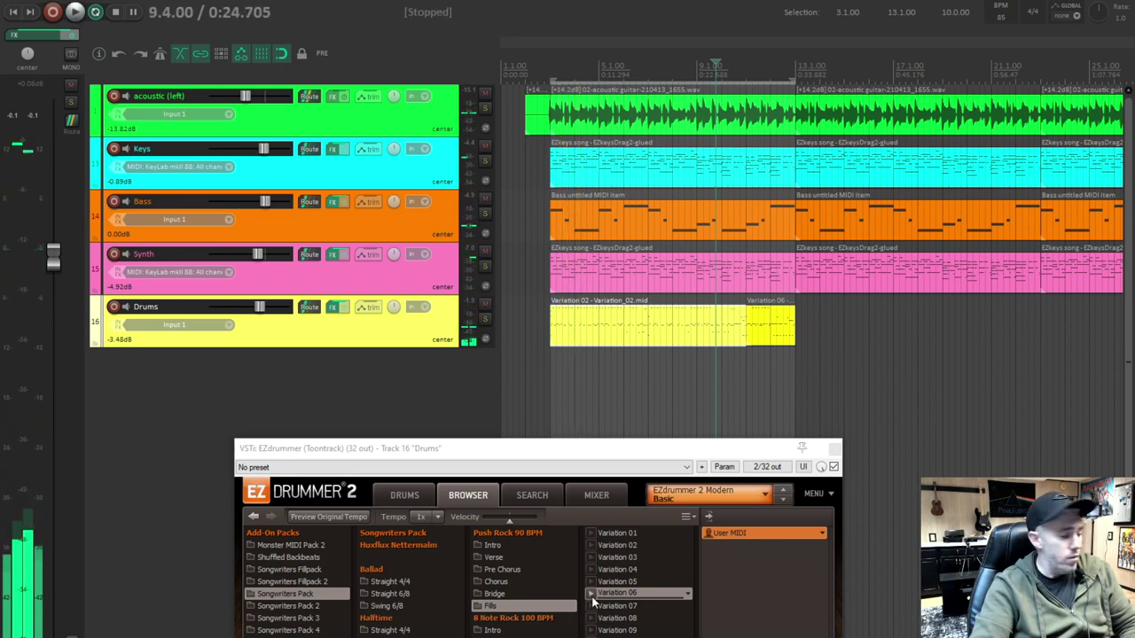
- Copy the Variation 02 groove with its Variation 06 fill and paste the pair repeatedly from bar 13 to the song's end
{"action": "scroll", "coordinate": [566, 269], "scroll_direction": "down", "scroll_amount": 3}
{"action": "left_click", "coordinate": [563, 337]}
{"action": "left_click", "coordinate": [644, 337], "text": "shift"}
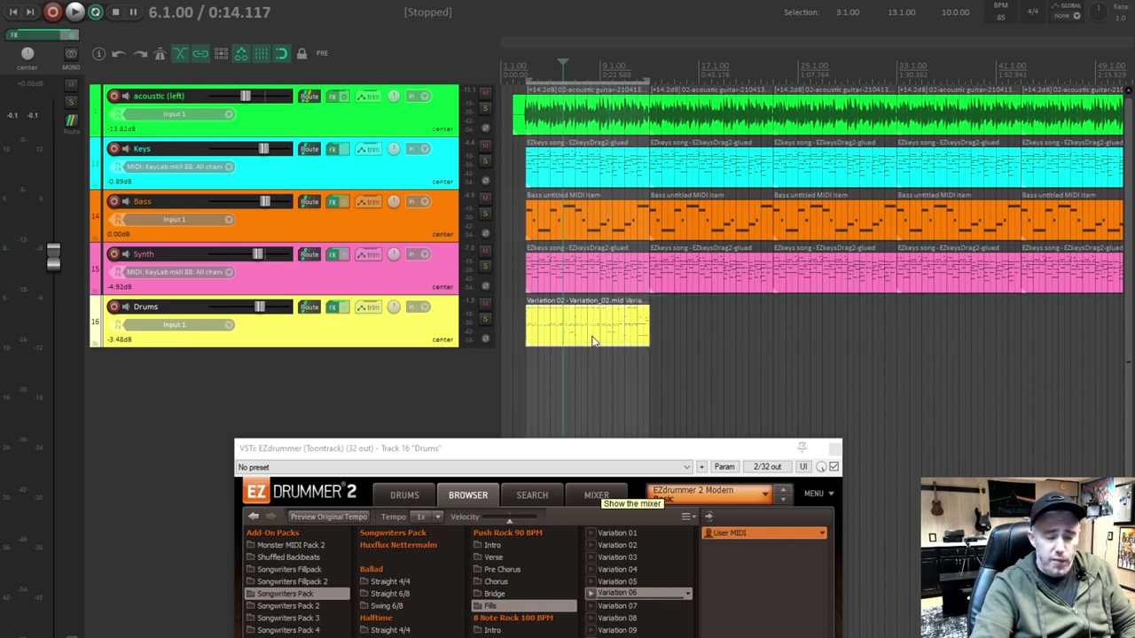
{"action": "left_click", "coordinate": [654, 335]}
{"action": "scroll", "coordinate": [661, 341], "scroll_direction": "down", "scroll_amount": 3}
{"action": "key", "text": "ctrl+v"}
{"action": "key", "text": "ctrl+v"}
{"action": "key", "text": "ctrl+v"}
{"action": "key", "text": "ctrl+v"}
{"action": "key", "text": "ctrl+v"}
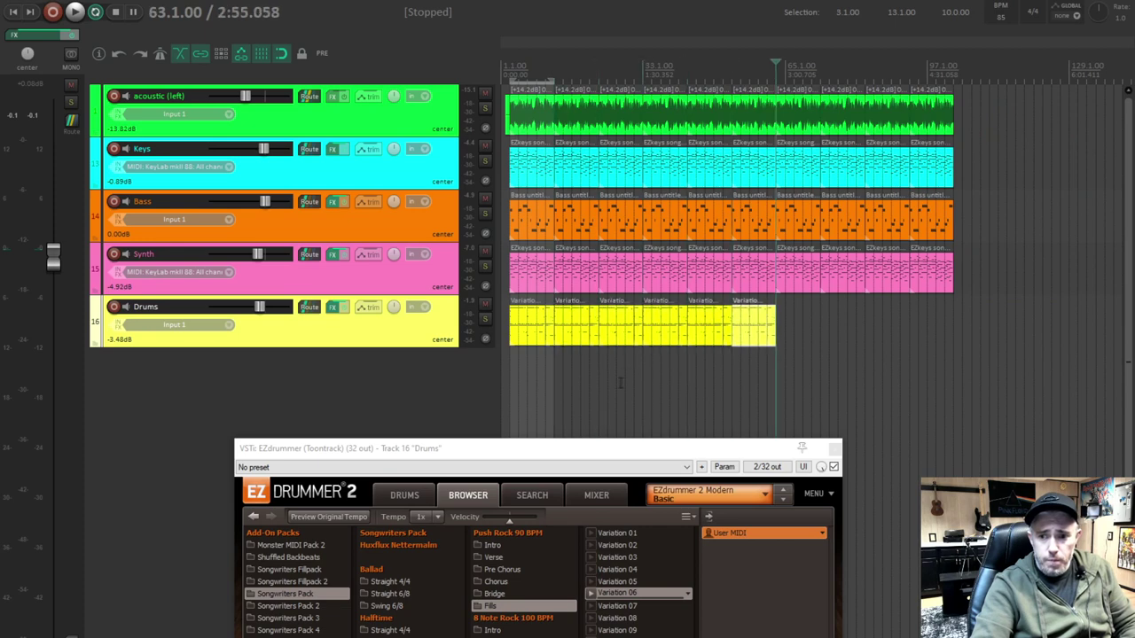
{"action": "key", "text": "ctrl+v"}
{"action": "key", "text": "ctrl+v"}
{"action": "key", "text": "ctrl+v"}
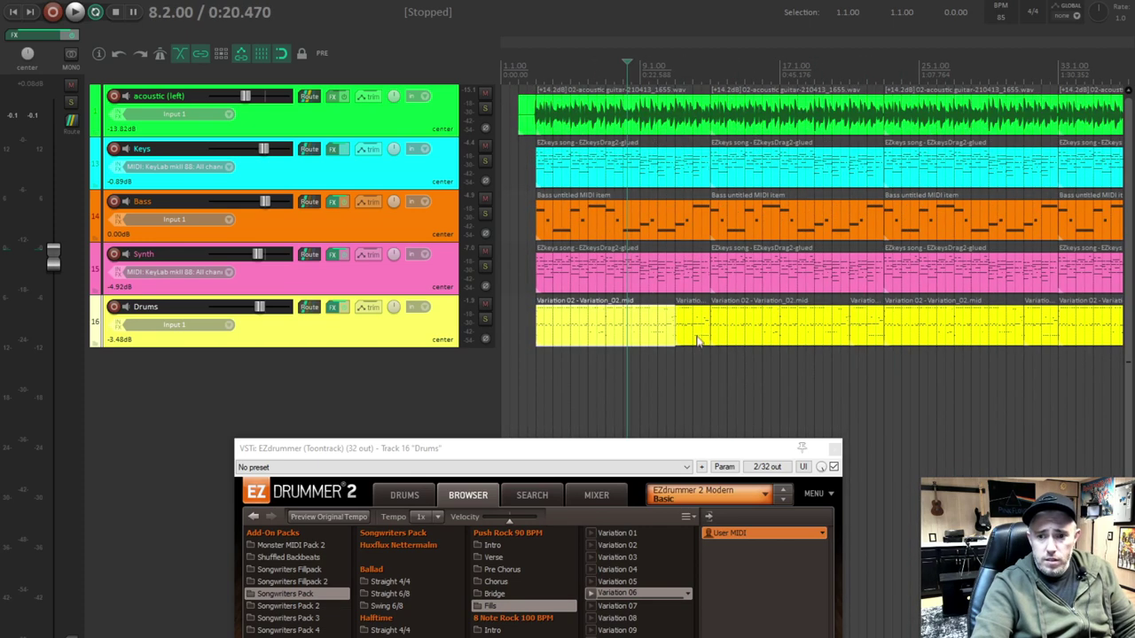
- Try replacing the first Variation 06 fill, at bar 11, with the Variation 08 fill
{"action": "left_click", "coordinate": [682, 336]}
{"action": "scroll", "coordinate": [727, 346], "scroll_direction": "down", "scroll_amount": 1}
{"action": "left_click", "coordinate": [764, 335]}
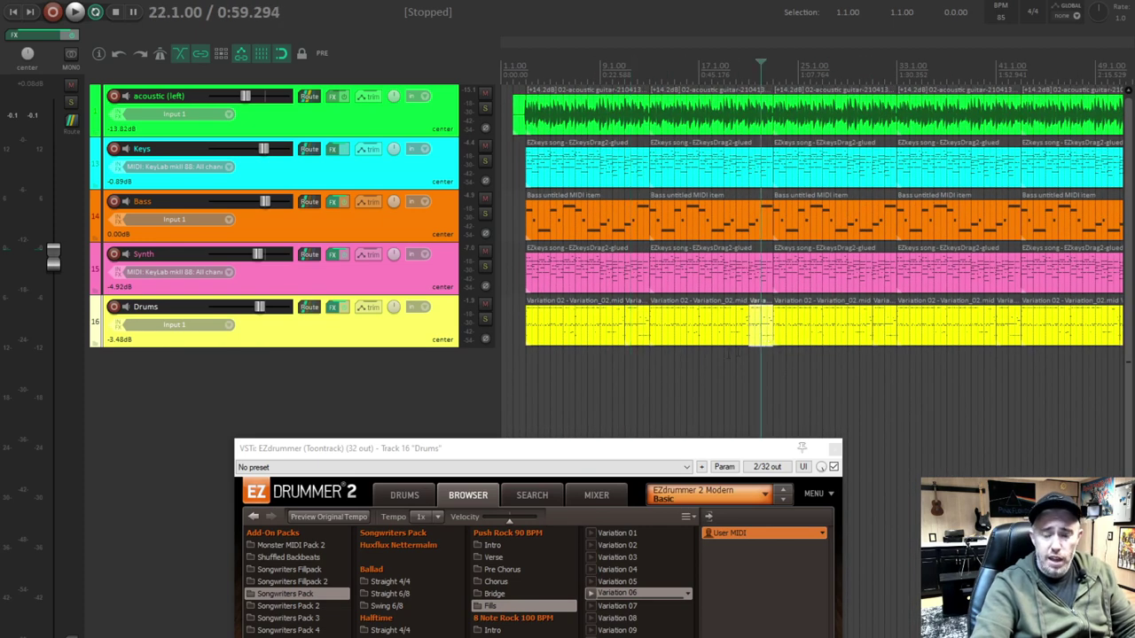
{"action": "left_click", "coordinate": [634, 336]}
{"action": "key", "text": "Delete"}
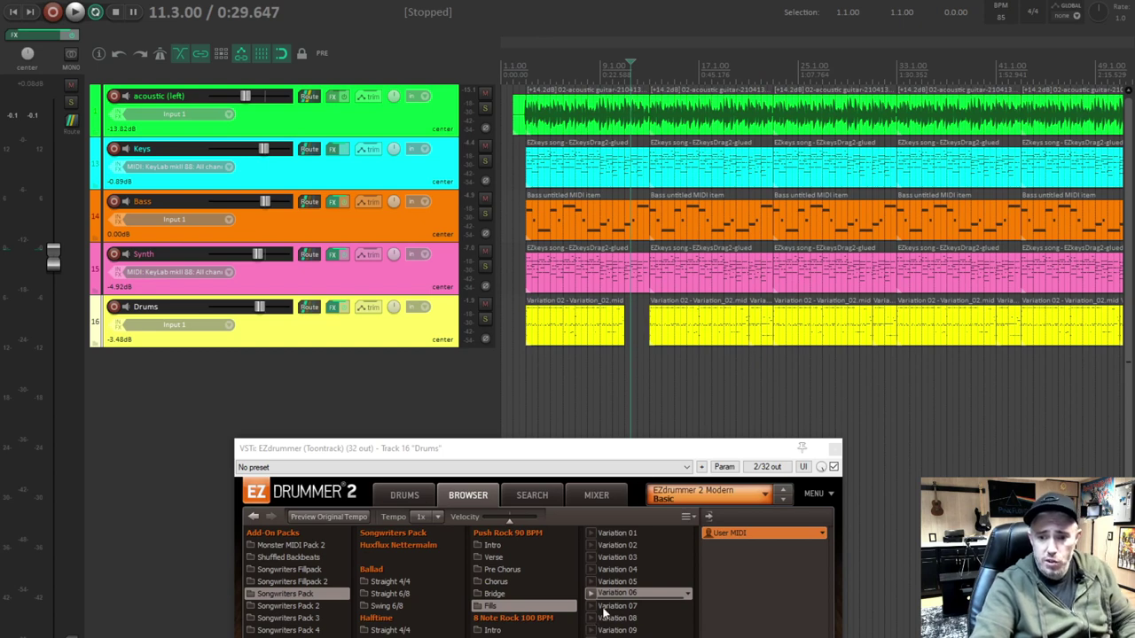
{"action": "left_click_drag", "start_coordinate": [606, 624], "coordinate": [625, 352]}
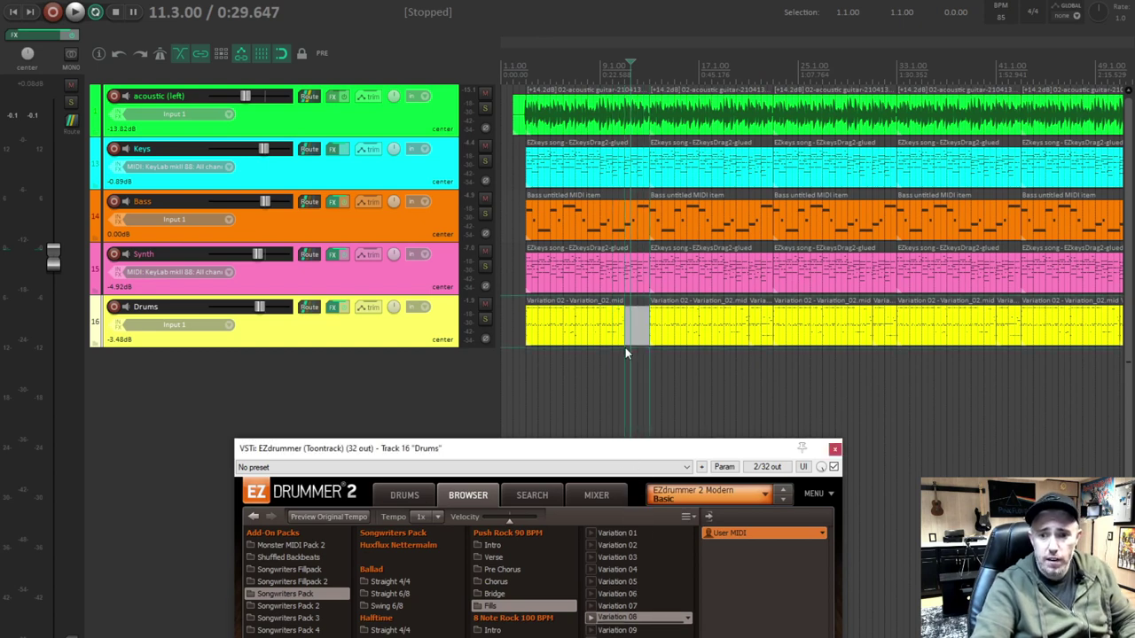
- Play the transition from bar 10 through the Variation 08 fill and undo the fill replacement
{"action": "scroll", "coordinate": [634, 352], "scroll_direction": "up", "scroll_amount": 2}
{"action": "left_click", "coordinate": [738, 331]}
{"action": "key", "text": "space"}
{"action": "scroll", "coordinate": [736, 392], "scroll_direction": "down", "scroll_amount": 1}
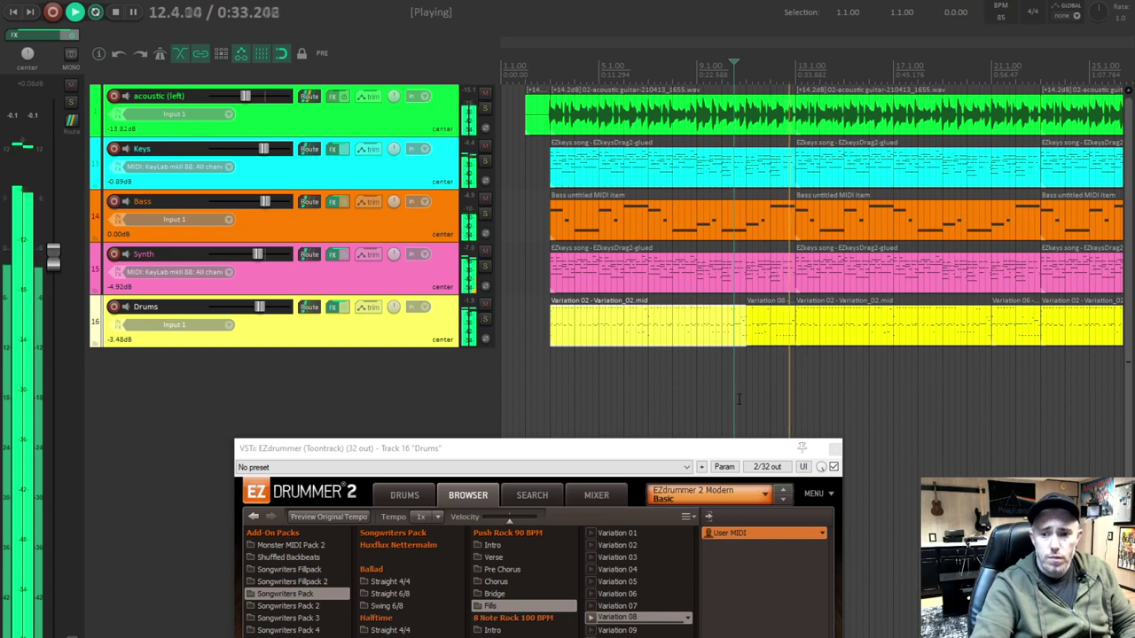
{"action": "key", "text": "space"}
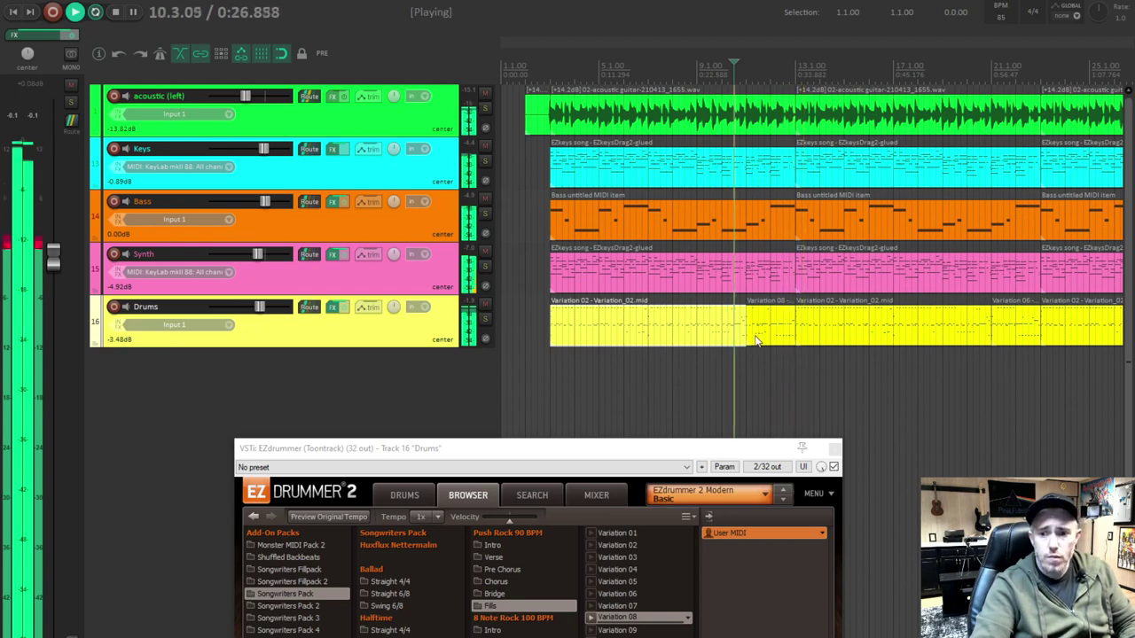
{"action": "key", "text": "ctrl+z"}
- Close the EZdrummer window and delete the extra Variation 11 track
{"action": "left_click_drag", "start_coordinate": [661, 455], "coordinate": [630, 272]}
{"action": "left_click", "coordinate": [805, 267]}
{"action": "scroll", "coordinate": [603, 337], "scroll_direction": "down", "scroll_amount": 4}
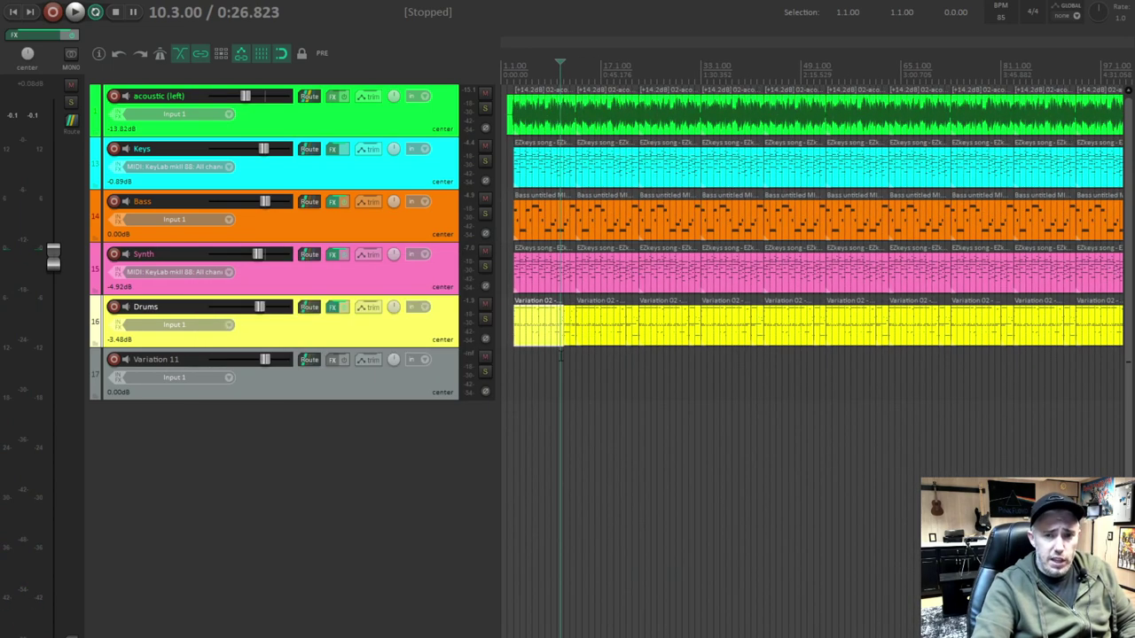
{"action": "scroll", "coordinate": [607, 374], "scroll_direction": "down", "scroll_amount": 2}
{"action": "scroll", "coordinate": [531, 341], "scroll_direction": "up", "scroll_amount": 2}
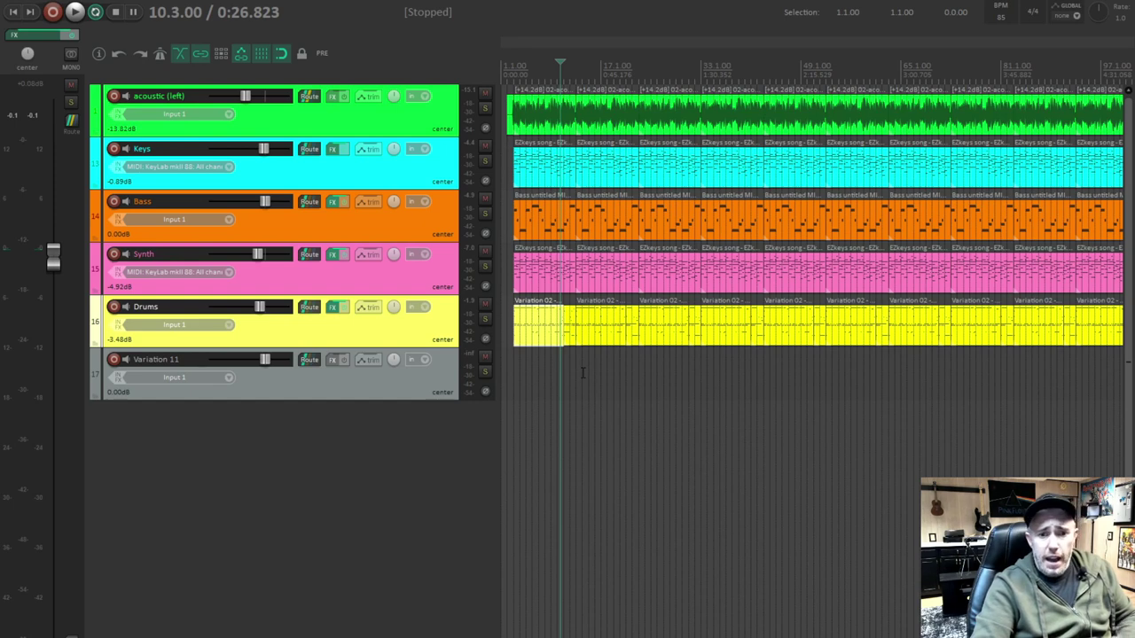
{"action": "scroll", "coordinate": [578, 381], "scroll_direction": "down", "scroll_amount": 2}
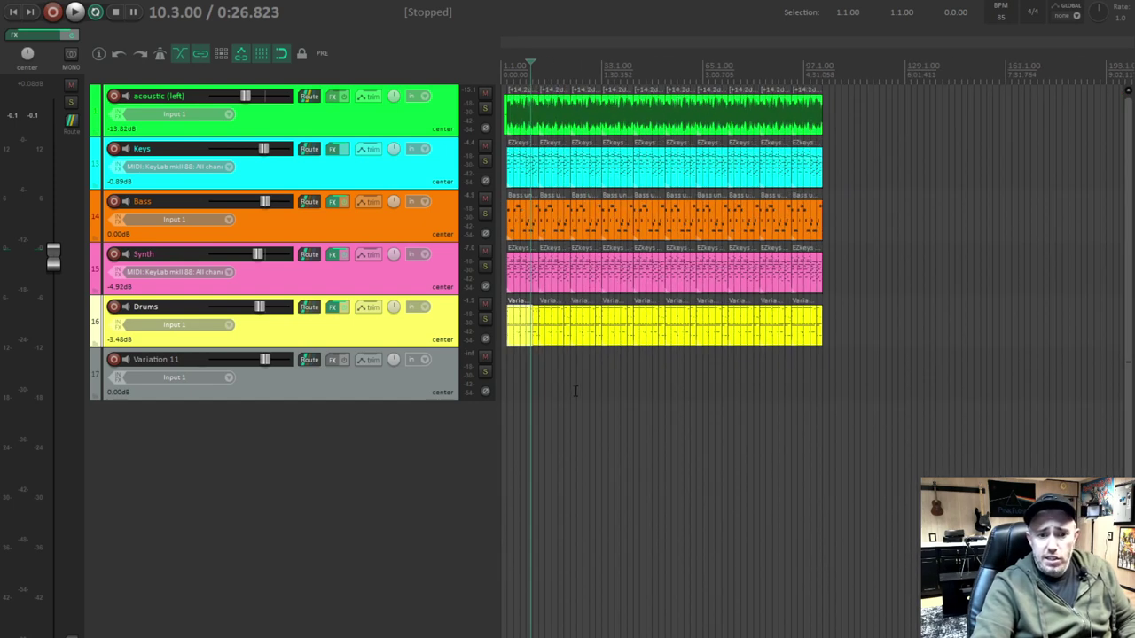
{"action": "left_click", "coordinate": [406, 387]}
{"action": "key", "text": "Delete"}
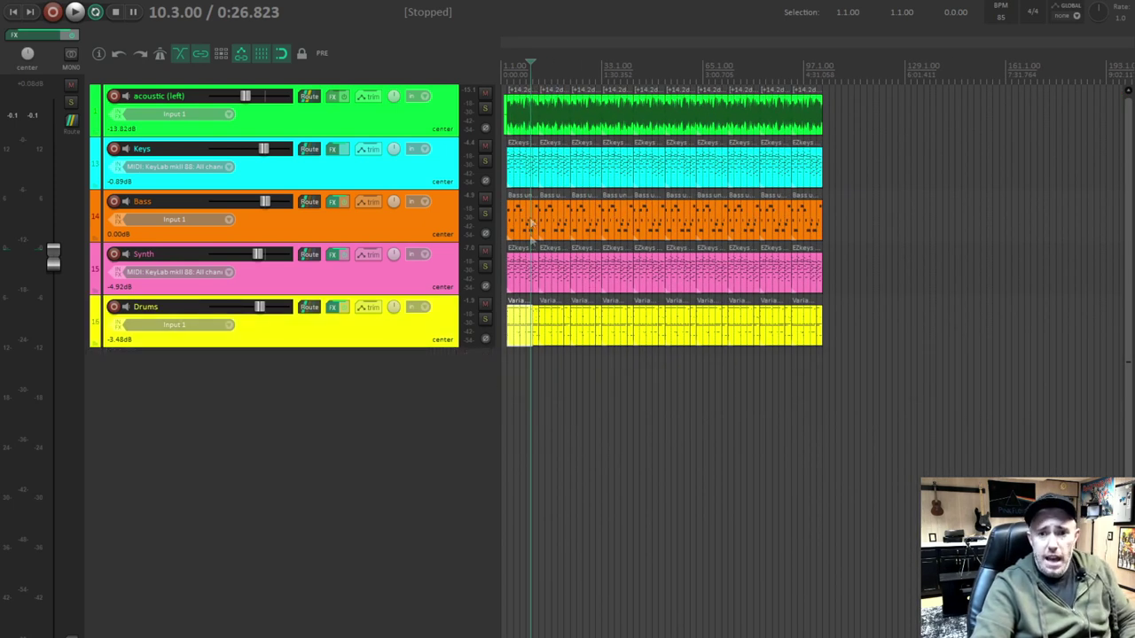
- Delete the first three groove-and-fill sections on the Drums track so the drums enter at bar 33
{"action": "scroll", "coordinate": [678, 290], "scroll_direction": "up", "scroll_amount": 2}
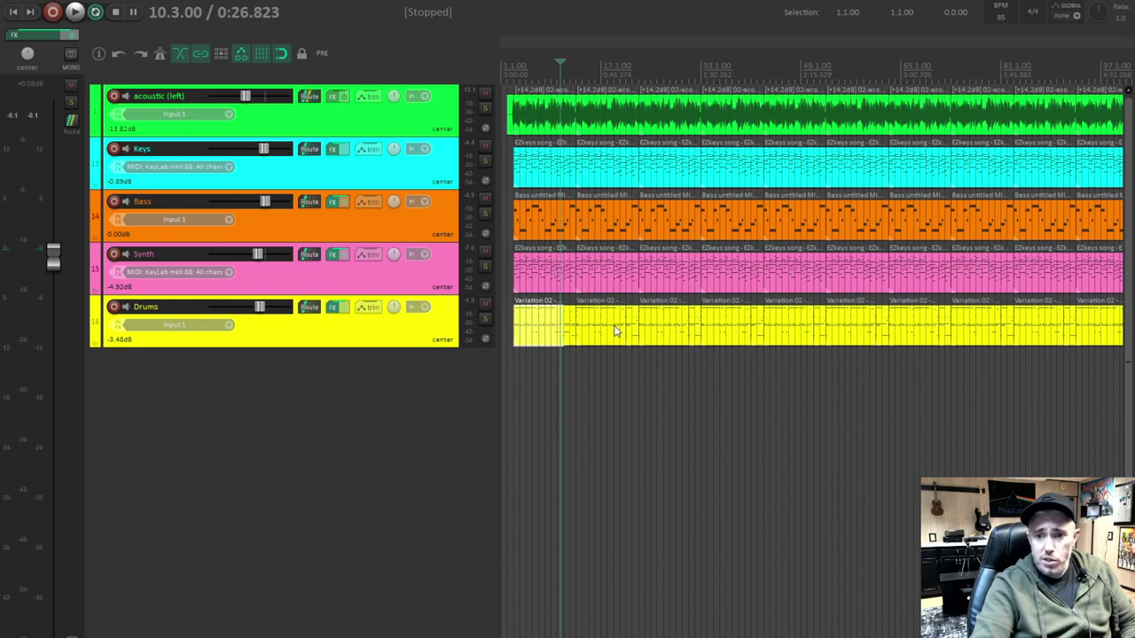
{"action": "left_click", "coordinate": [550, 337]}
{"action": "left_click", "coordinate": [697, 333], "text": "shift"}
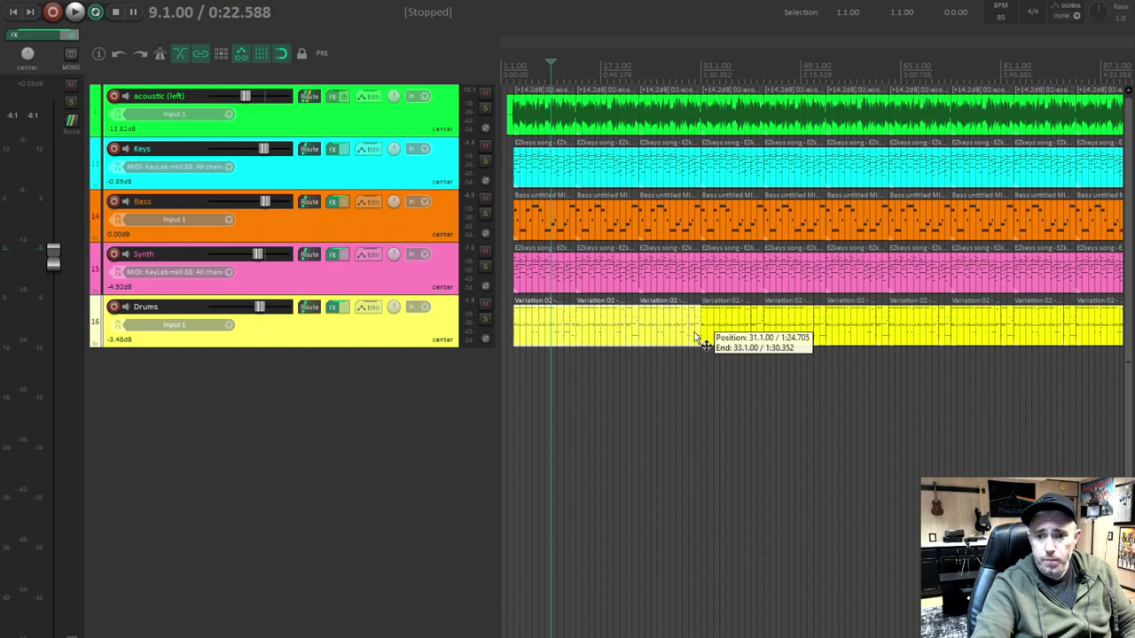
{"action": "key", "text": "Delete"}
{"action": "left_click", "coordinate": [702, 327]}
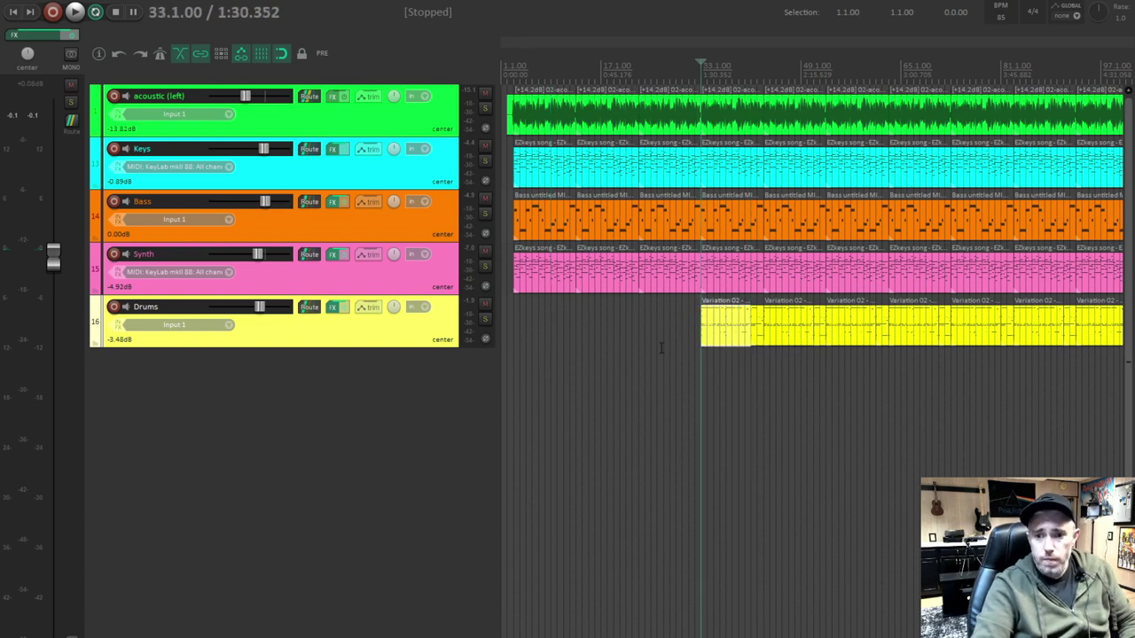
- Play the song from bar 30 through the drum entrance at bar 33
{"action": "scroll", "coordinate": [697, 335], "scroll_direction": "up", "scroll_amount": 2}
{"action": "left_click", "coordinate": [775, 325]}
{"action": "key", "text": "space"}
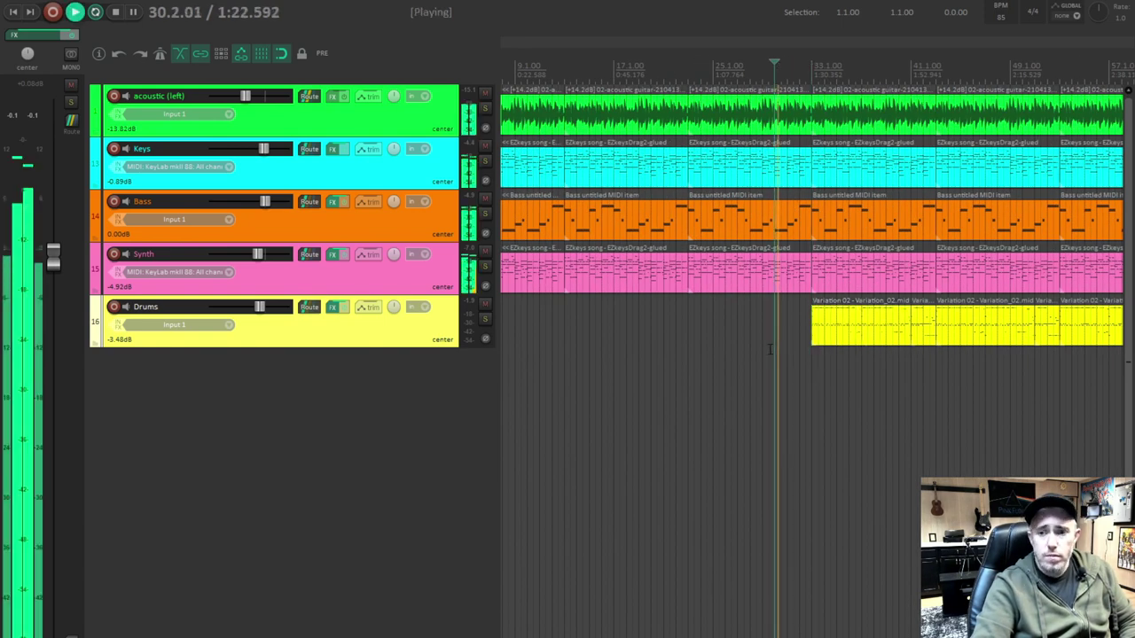
{"action": "scroll", "coordinate": [769, 345], "scroll_direction": "down", "scroll_amount": 2}
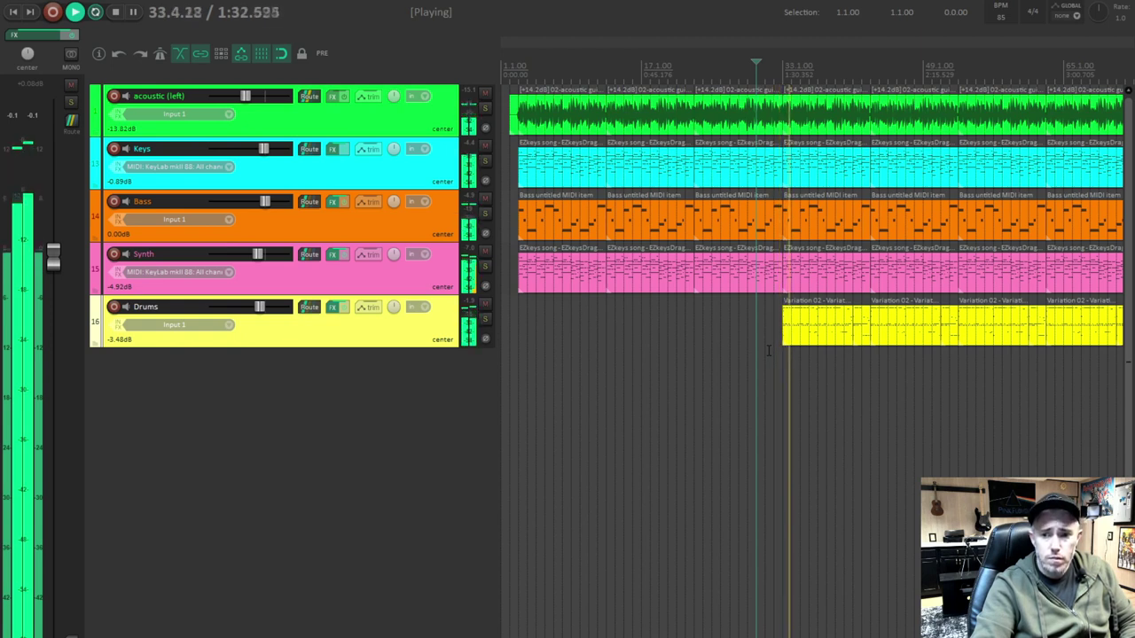
{"action": "key", "text": "space"}
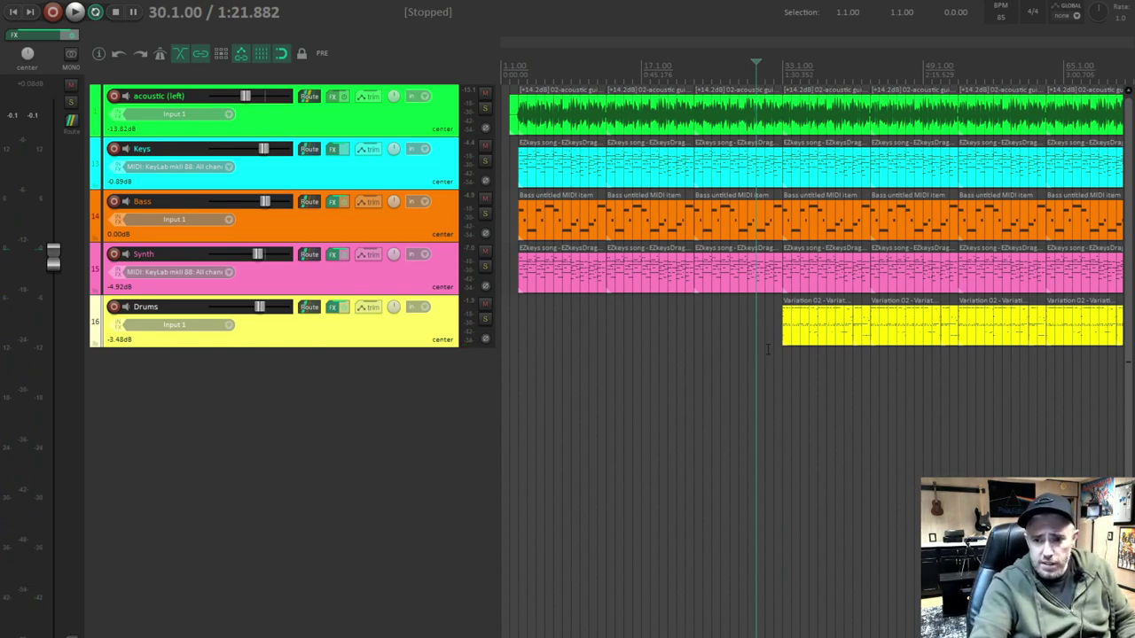
- Audition the Variation 06 fill at bar 41 from several points into the following groove
{"action": "left_click", "coordinate": [857, 330]}
{"action": "scroll", "coordinate": [853, 331], "scroll_direction": "up", "scroll_amount": 4}
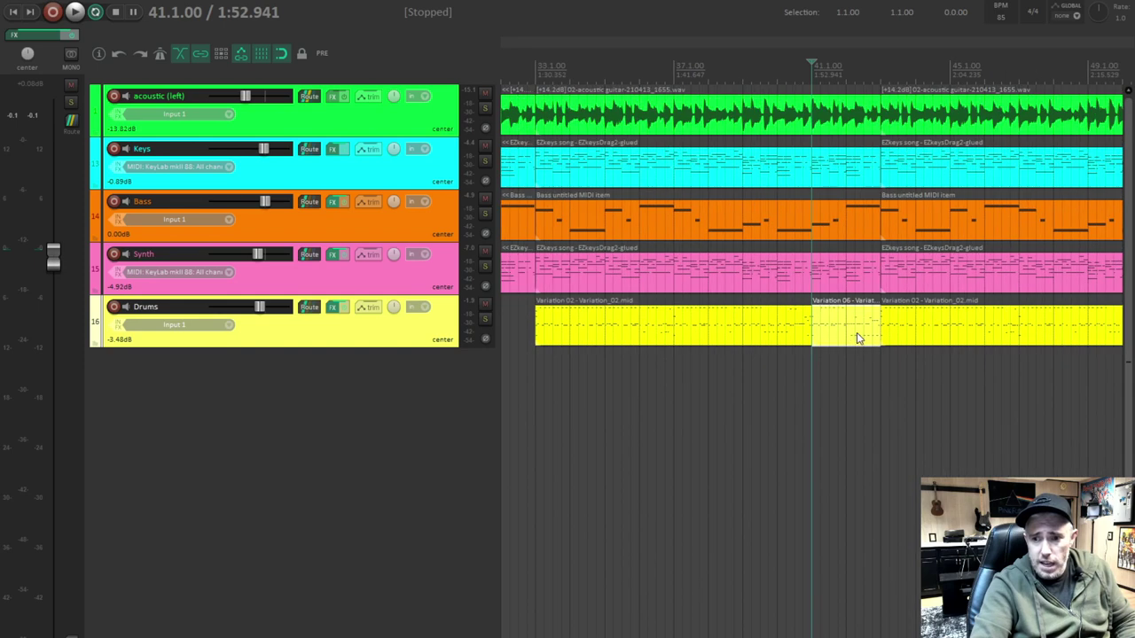
{"action": "left_click", "coordinate": [848, 337]}
{"action": "key", "text": "space"}
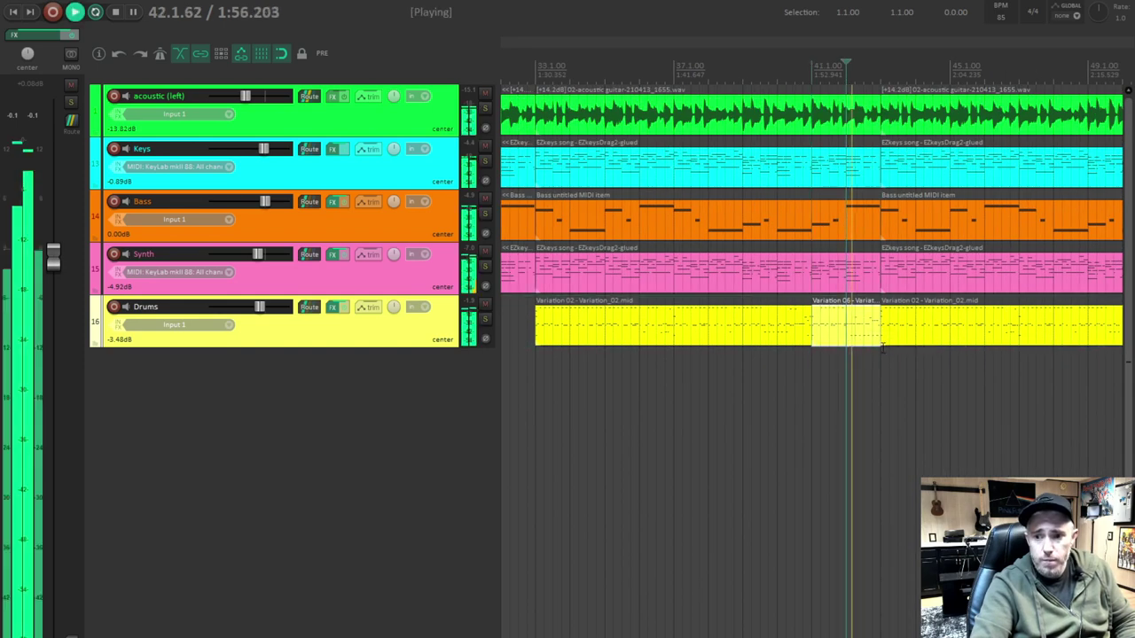
{"action": "scroll", "coordinate": [882, 346], "scroll_direction": "up", "scroll_amount": 3}
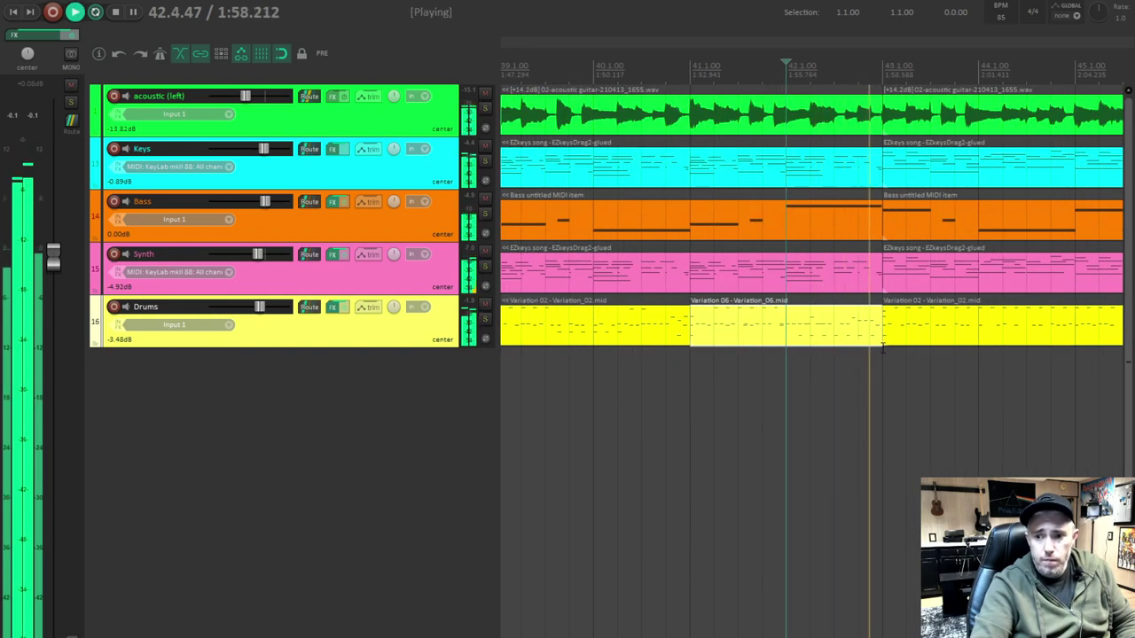
{"action": "key", "text": "space"}
{"action": "left_click", "coordinate": [834, 344]}
{"action": "key", "text": "space"}
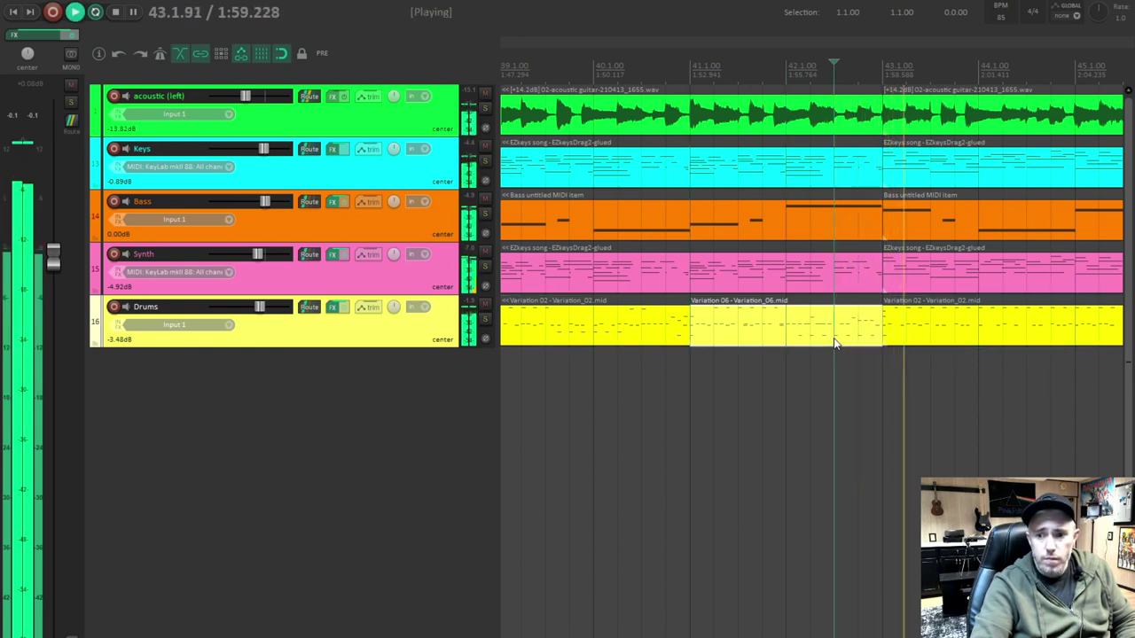
{"action": "key", "text": "space"}
{"action": "left_click", "coordinate": [859, 332]}
{"action": "key", "text": "space"}
{"action": "key", "text": "space"}
- Audition the Variation 06 fill that starts at bar 51 and split it at bar 52
{"action": "scroll", "coordinate": [969, 342], "scroll_direction": "down", "scroll_amount": 6}
{"action": "left_click", "coordinate": [917, 342]}
{"action": "scroll", "coordinate": [916, 344], "scroll_direction": "up", "scroll_amount": 3}
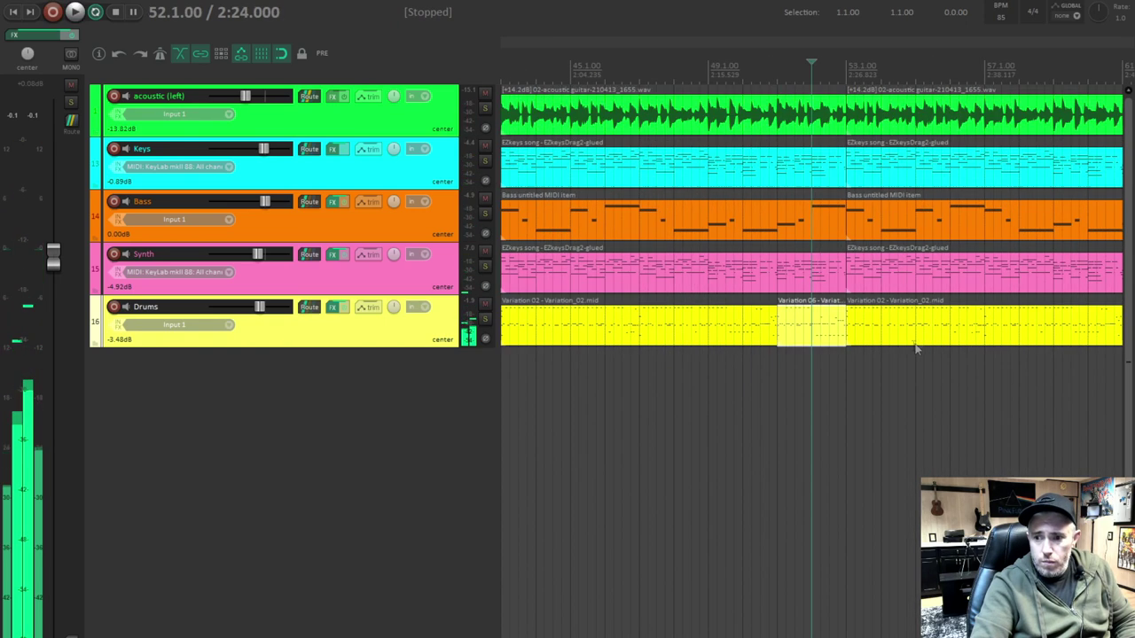
{"action": "key", "text": "space"}
{"action": "scroll", "coordinate": [895, 353], "scroll_direction": "up", "scroll_amount": 3}
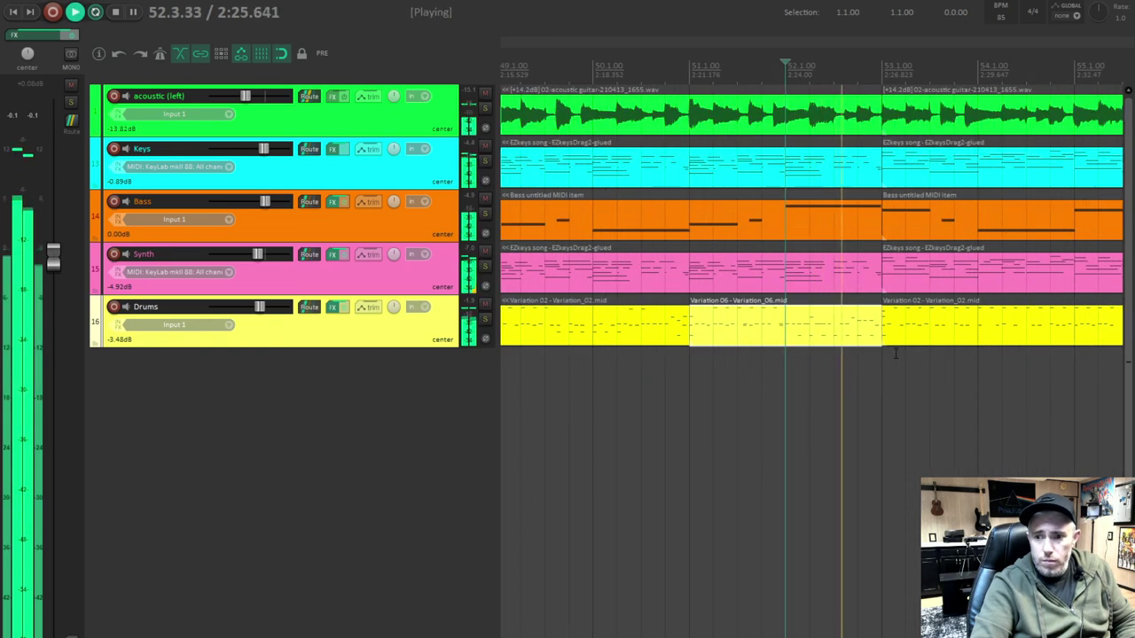
{"action": "key", "text": "space"}
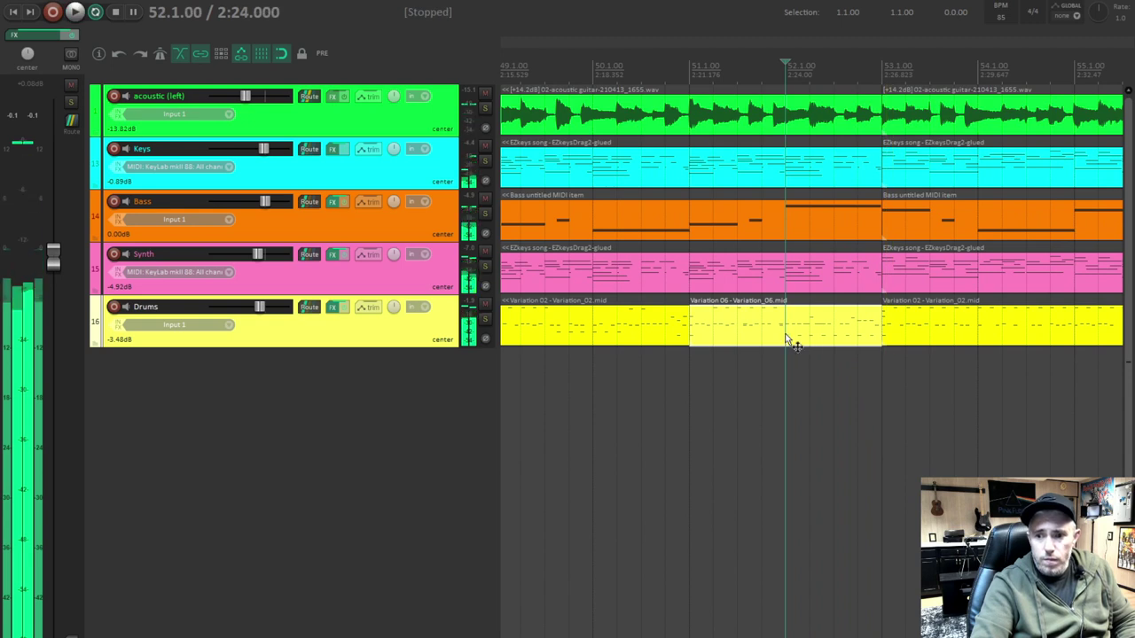
{"action": "key", "text": "s"}
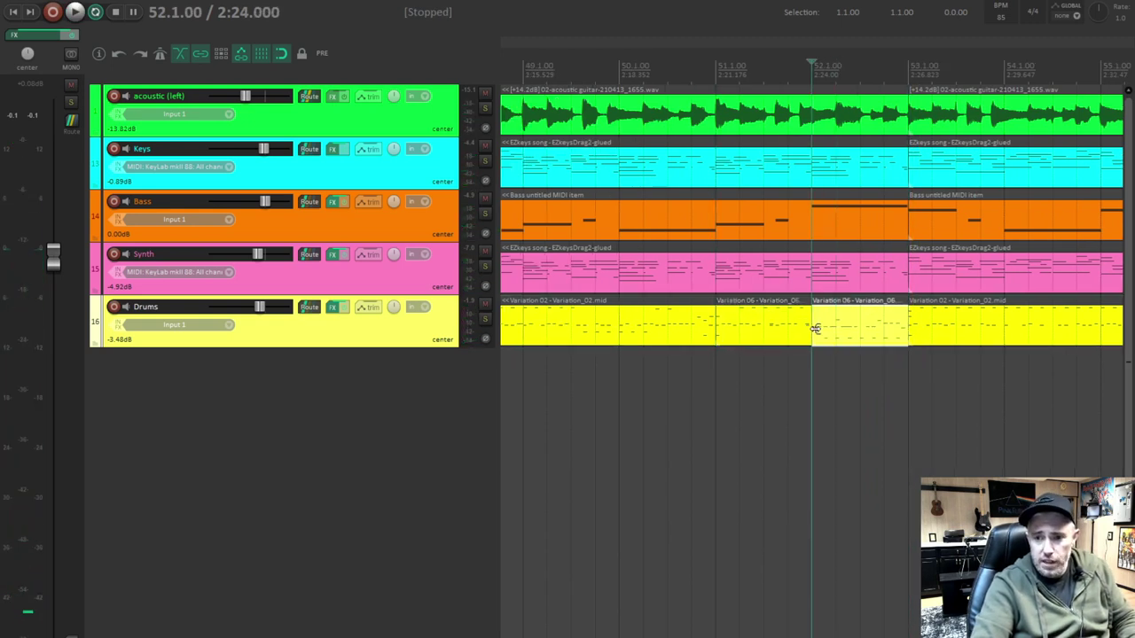
- Copy the second half of the split fill to bar 32, directly before the drum entrance
{"action": "left_click", "coordinate": [837, 333]}
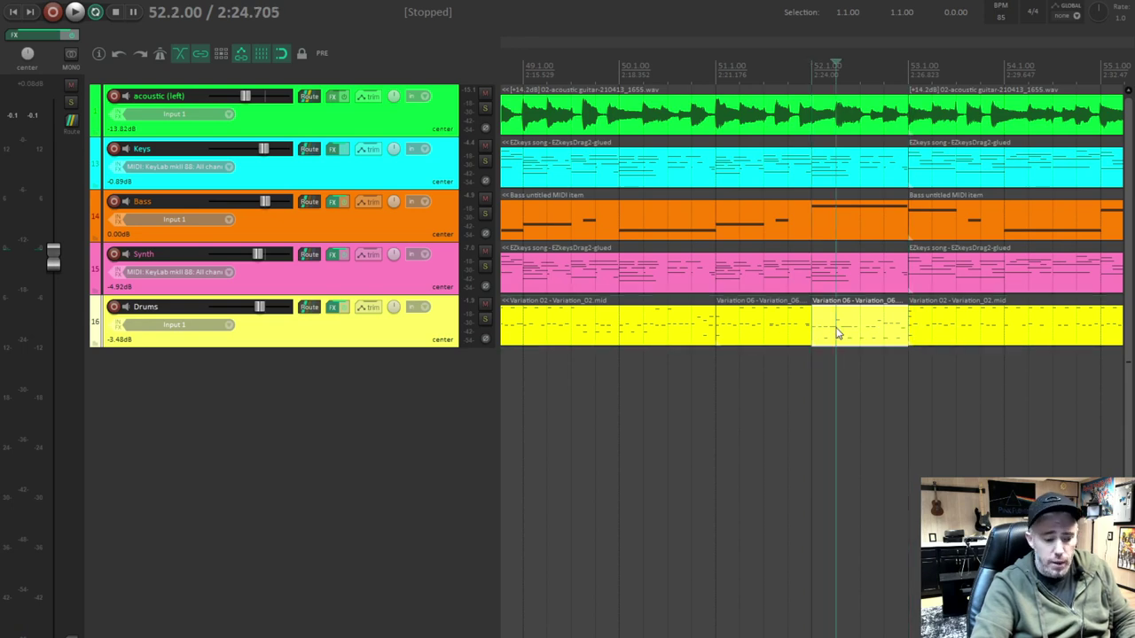
{"action": "scroll", "coordinate": [837, 333], "scroll_direction": "down", "scroll_amount": 6}
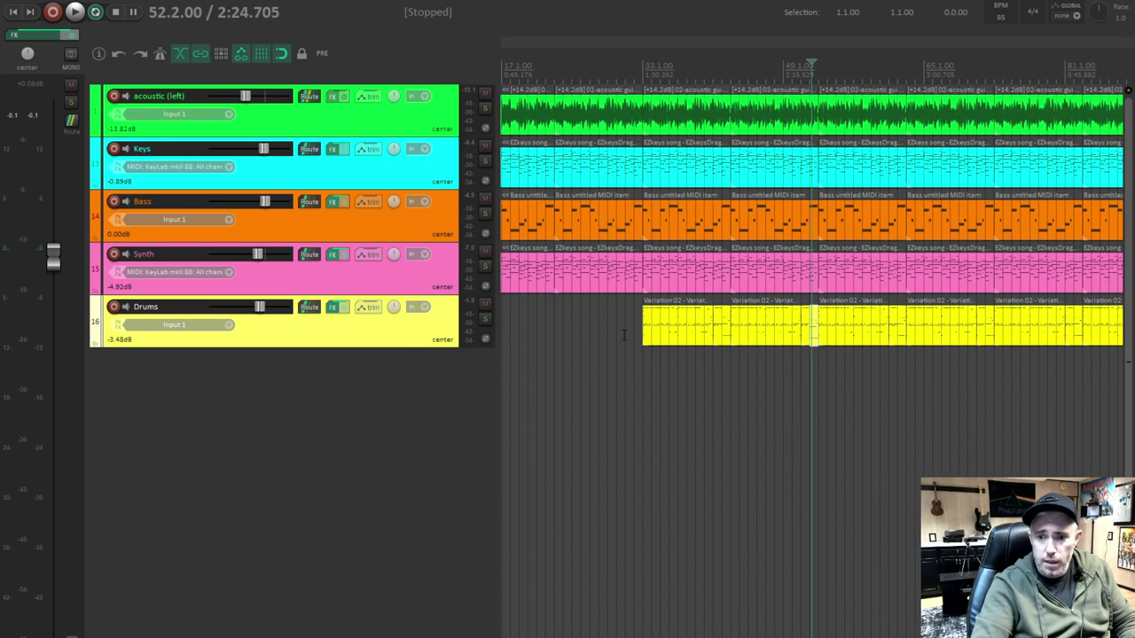
{"action": "left_click", "coordinate": [624, 335]}
{"action": "key", "text": "ctrl+v"}
{"action": "scroll", "coordinate": [626, 337], "scroll_direction": "up", "scroll_amount": 5}
{"action": "left_click_drag", "start_coordinate": [785, 349], "coordinate": [855, 335]}
{"action": "scroll", "coordinate": [846, 341], "scroll_direction": "down", "scroll_amount": 3}
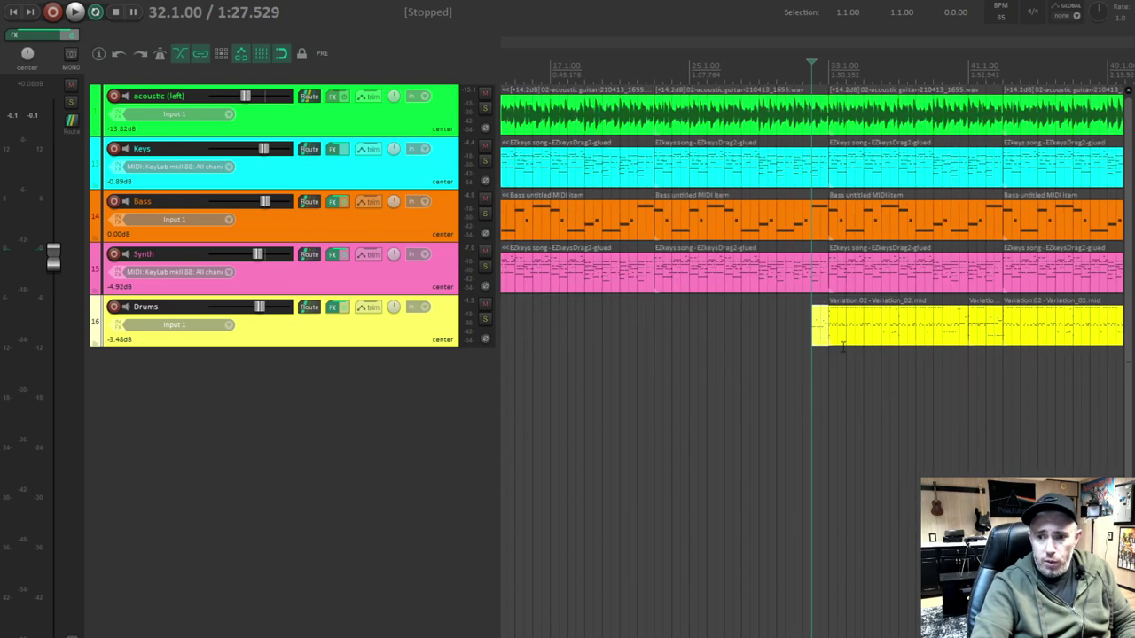
- Play the lead-in to the fill at bar 32 and trim the fill's start to halfway through that bar
{"action": "left_click", "coordinate": [733, 342]}
{"action": "key", "text": "space"}
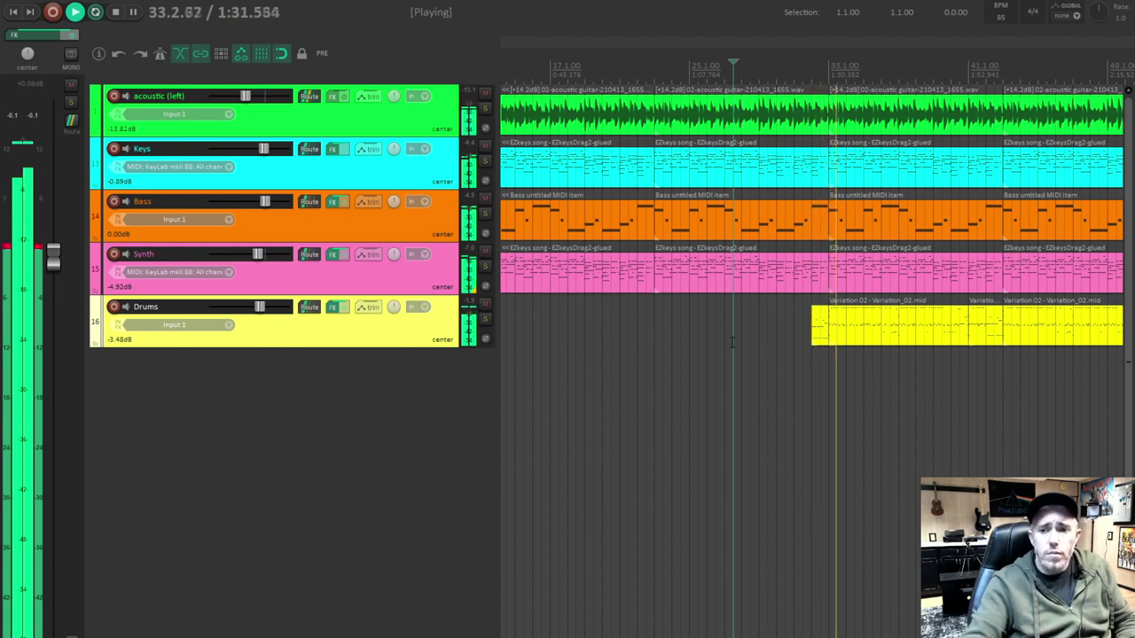
{"action": "left_click", "coordinate": [813, 323]}
{"action": "key", "text": "space"}
{"action": "scroll", "coordinate": [813, 323], "scroll_direction": "up", "scroll_amount": 5}
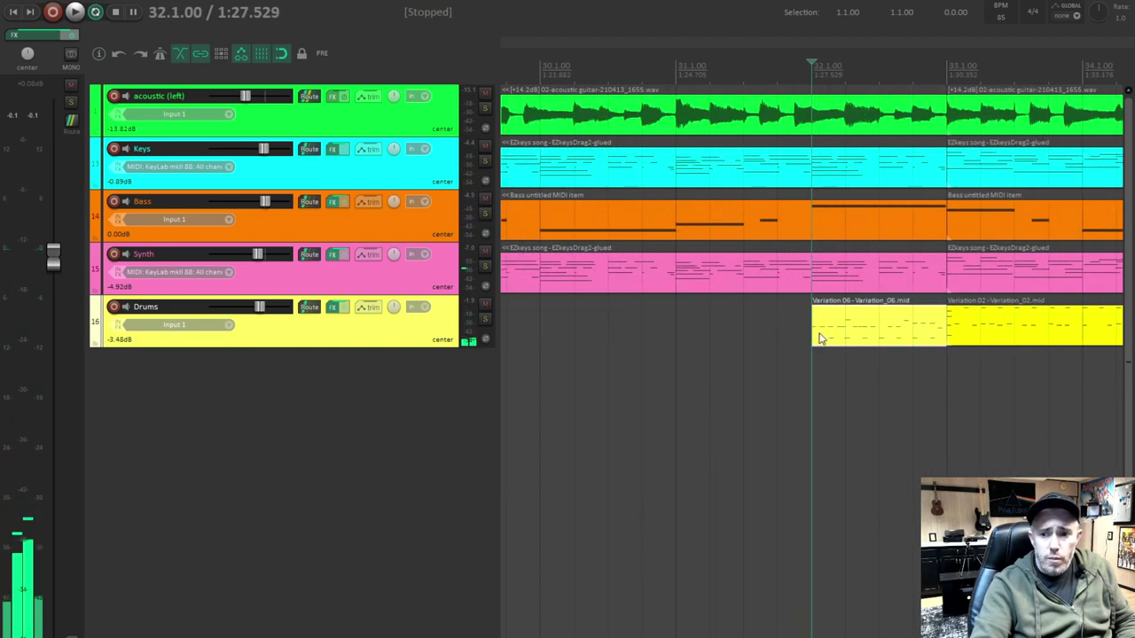
{"action": "left_click_drag", "start_coordinate": [813, 324], "coordinate": [872, 324]}
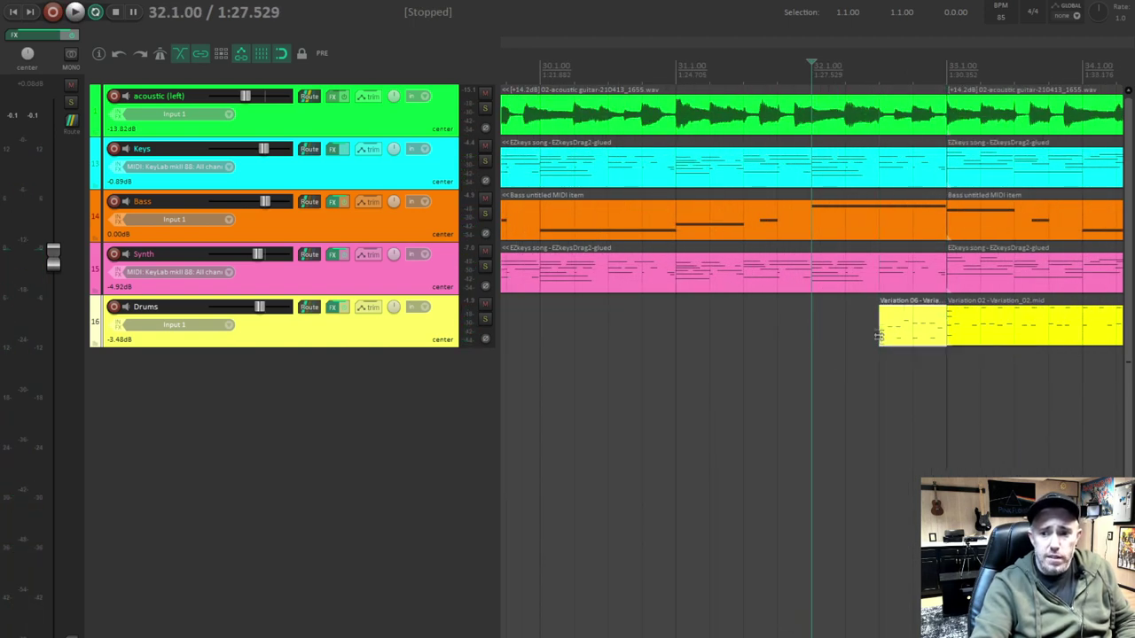
- Play the song through the lead-in drum fill at bar 32
{"action": "scroll", "coordinate": [816, 355], "scroll_direction": "down", "scroll_amount": 3}
{"action": "key", "text": "space"}
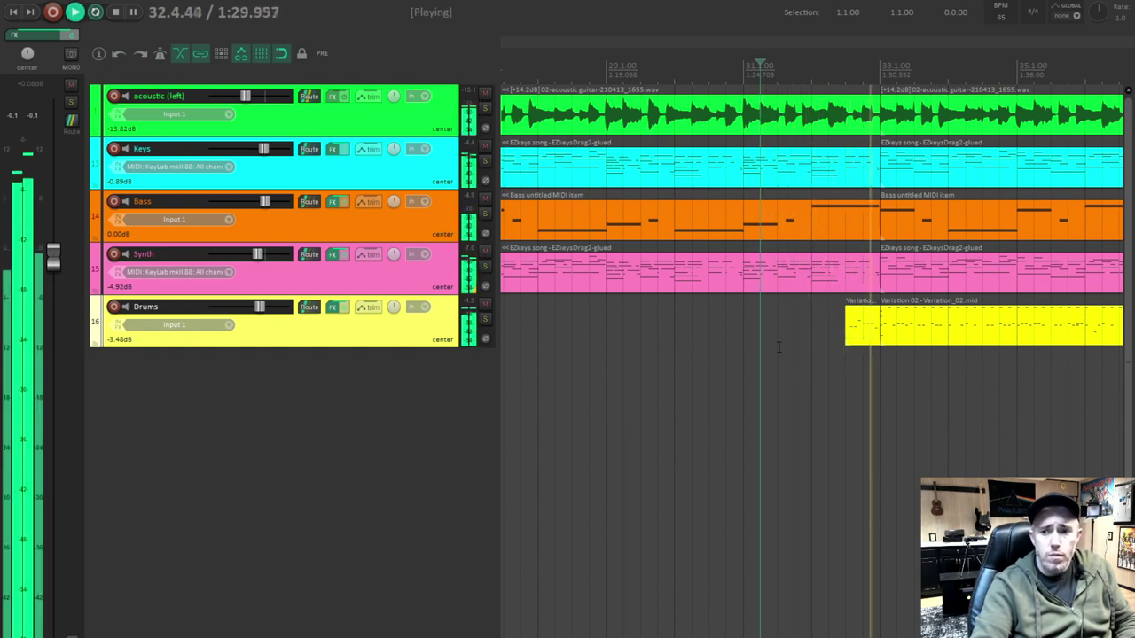
{"action": "key", "text": "space"}
{"action": "scroll", "coordinate": [787, 373], "scroll_direction": "down", "scroll_amount": 3}
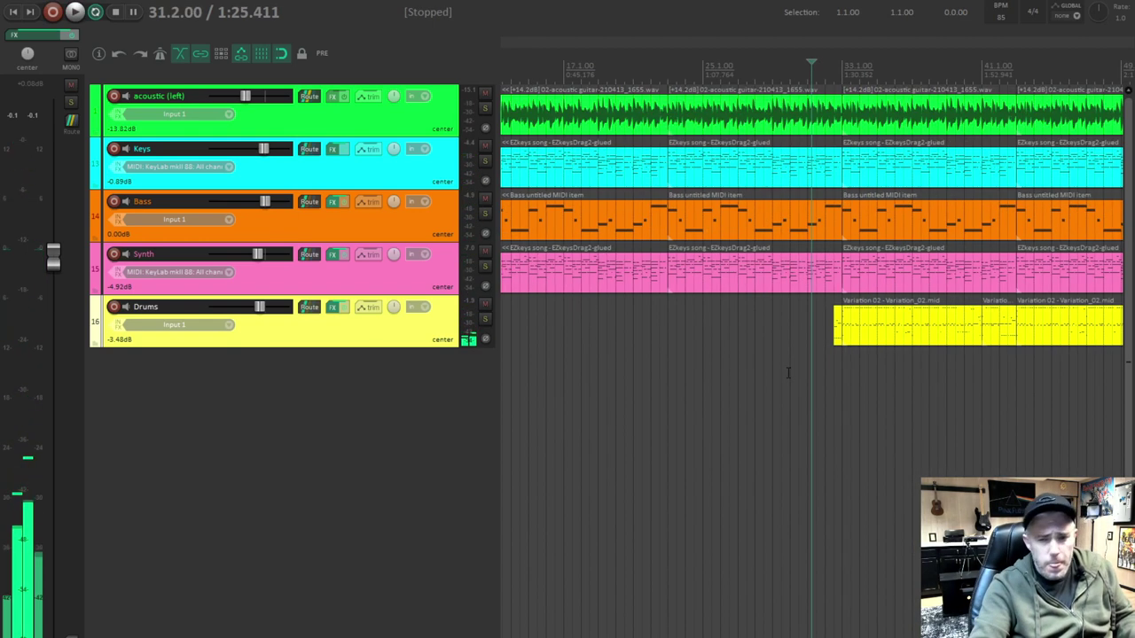
{"action": "scroll", "coordinate": [787, 373], "scroll_direction": "down", "scroll_amount": 5}
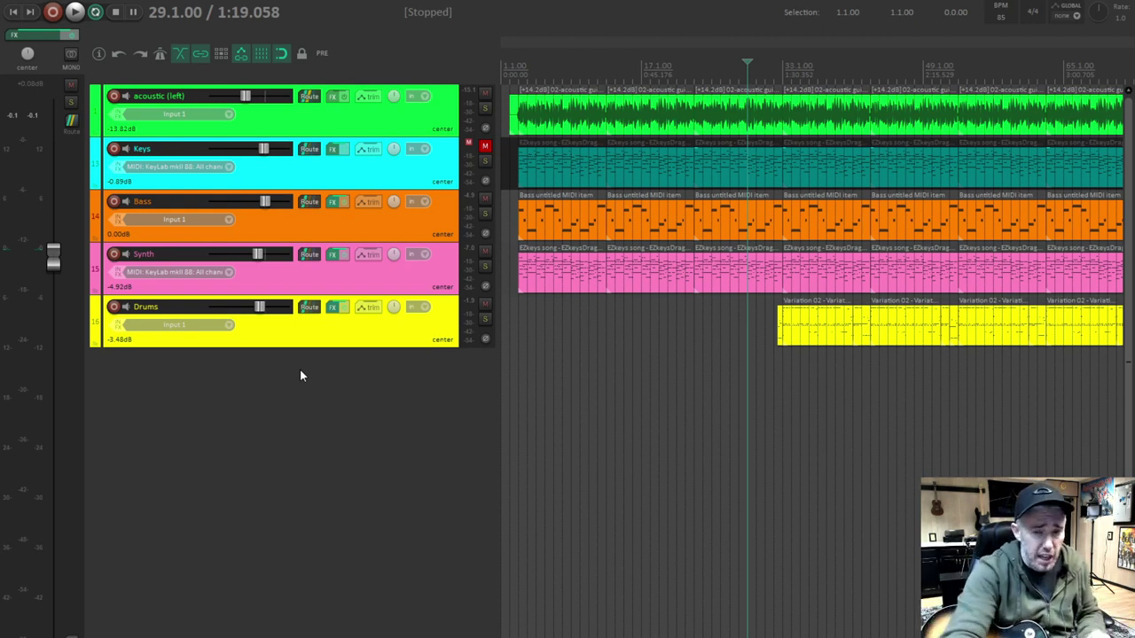
- Add a track named Lead guitar below the Drums track and colour it red
{"action": "double_click", "coordinate": [214, 364]}
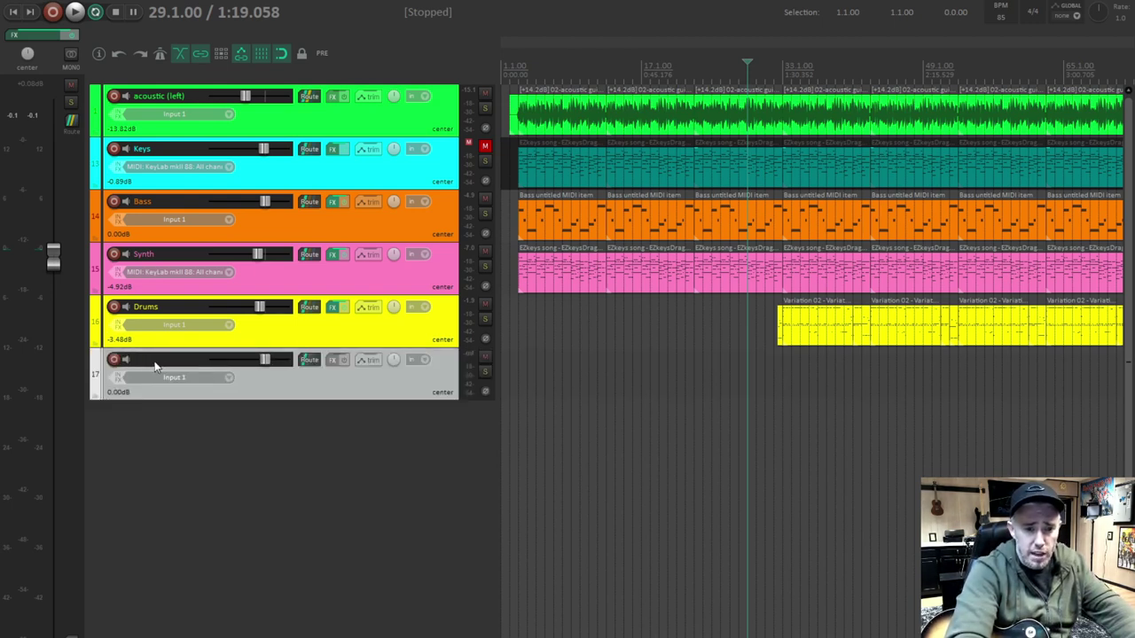
{"action": "double_click", "coordinate": [155, 361]}
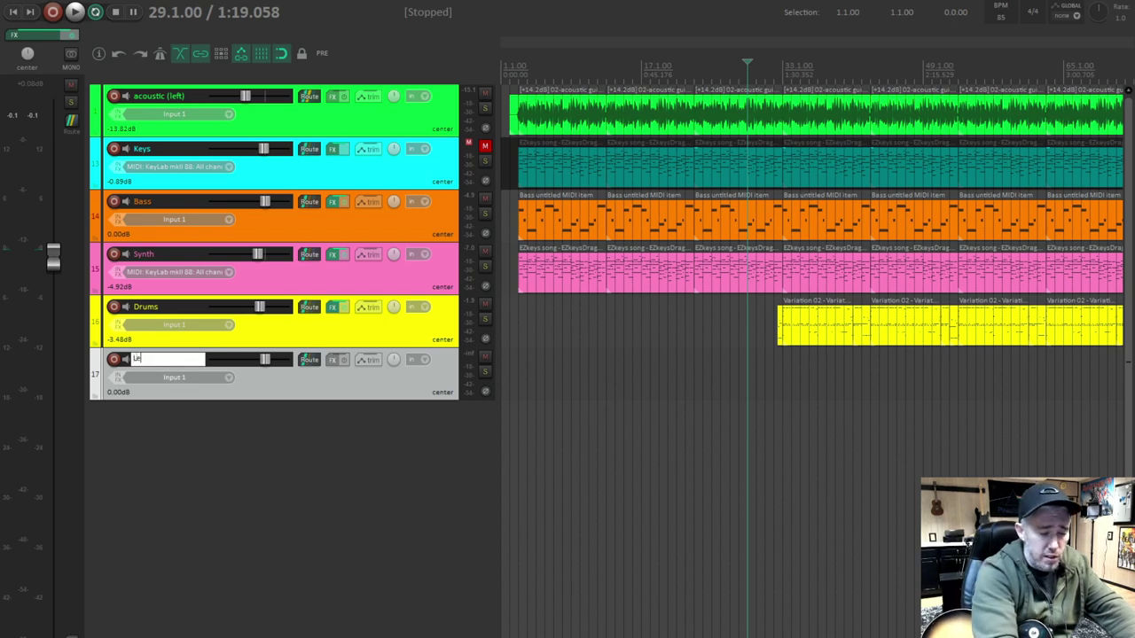
{"action": "right_click", "coordinate": [371, 381]}
{"action": "mouse_move", "coordinate": [418, 249]}
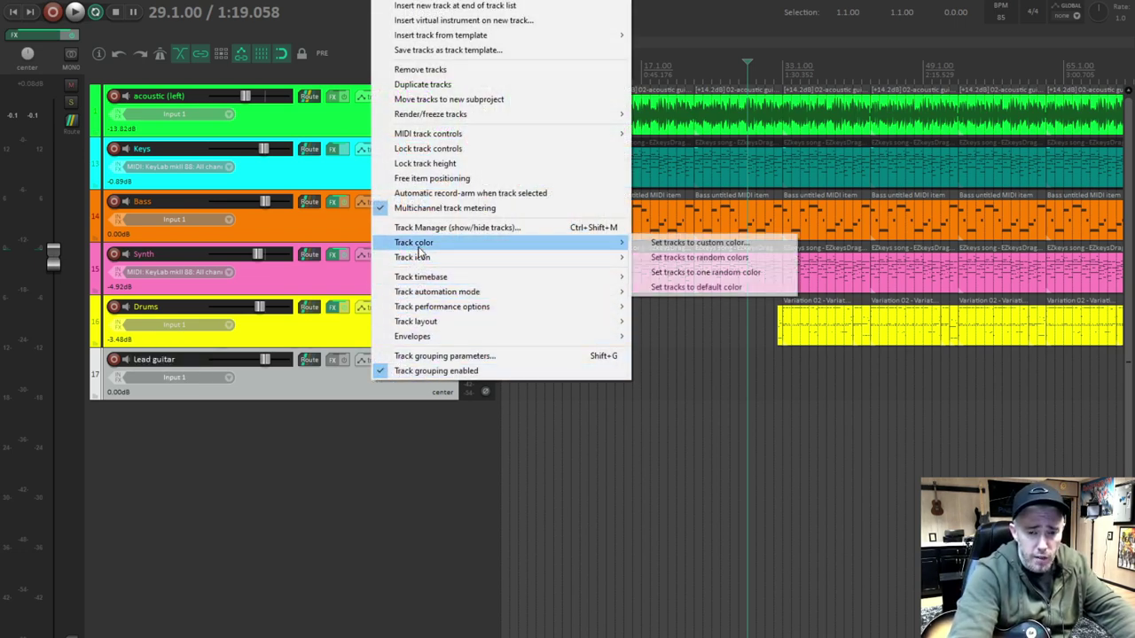
{"action": "left_click", "coordinate": [673, 242]}
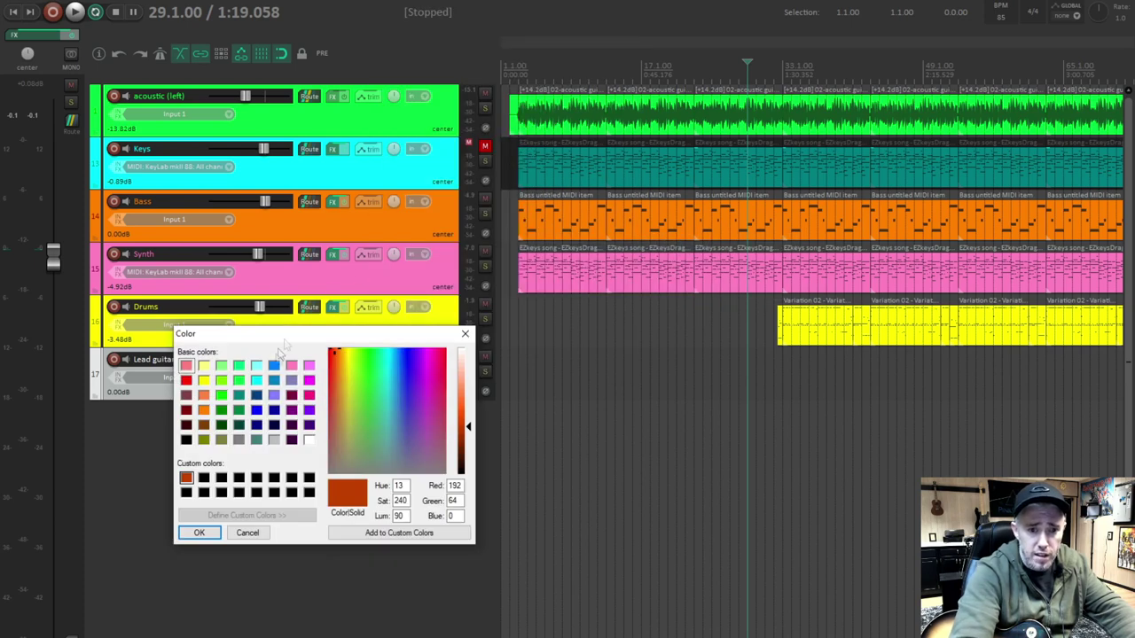
{"action": "left_click", "coordinate": [186, 381]}
{"action": "left_click", "coordinate": [198, 531]}
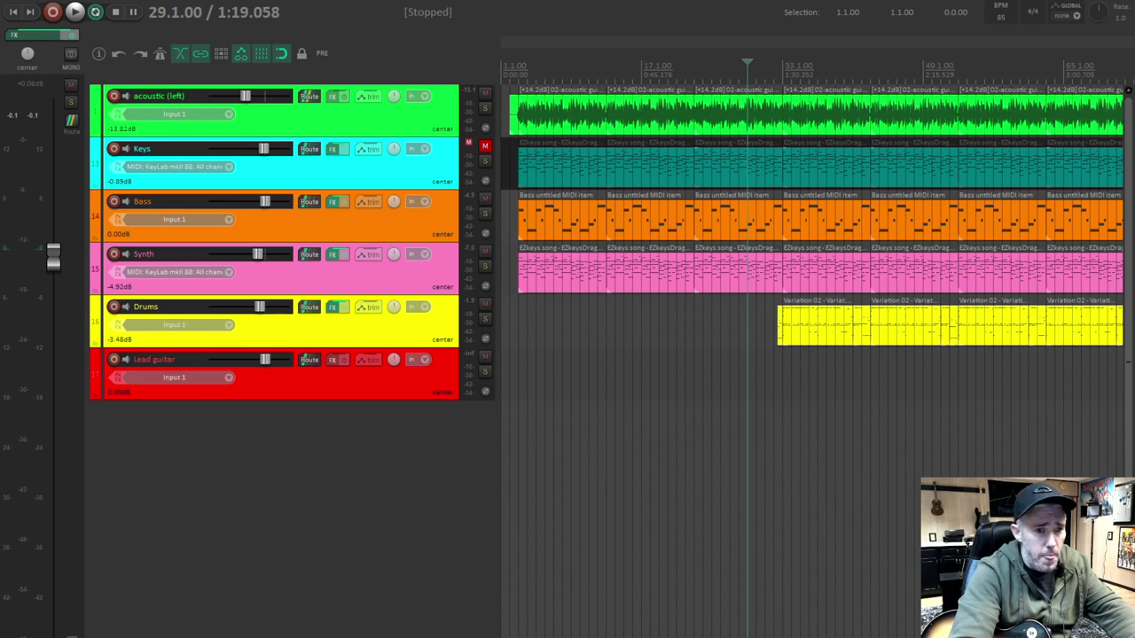
- Add the VST plugin S-Gear 2 (Scuffham Amps) to the Lead guitar track, look over its amp controls and close it
{"action": "left_click", "coordinate": [333, 360]}
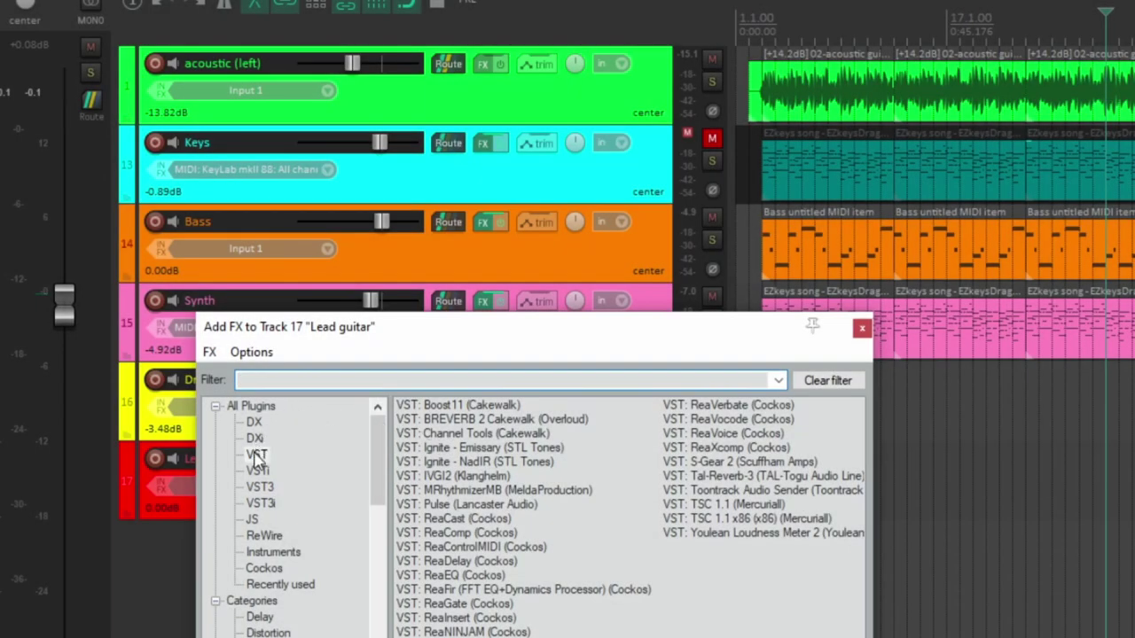
{"action": "left_click", "coordinate": [256, 456]}
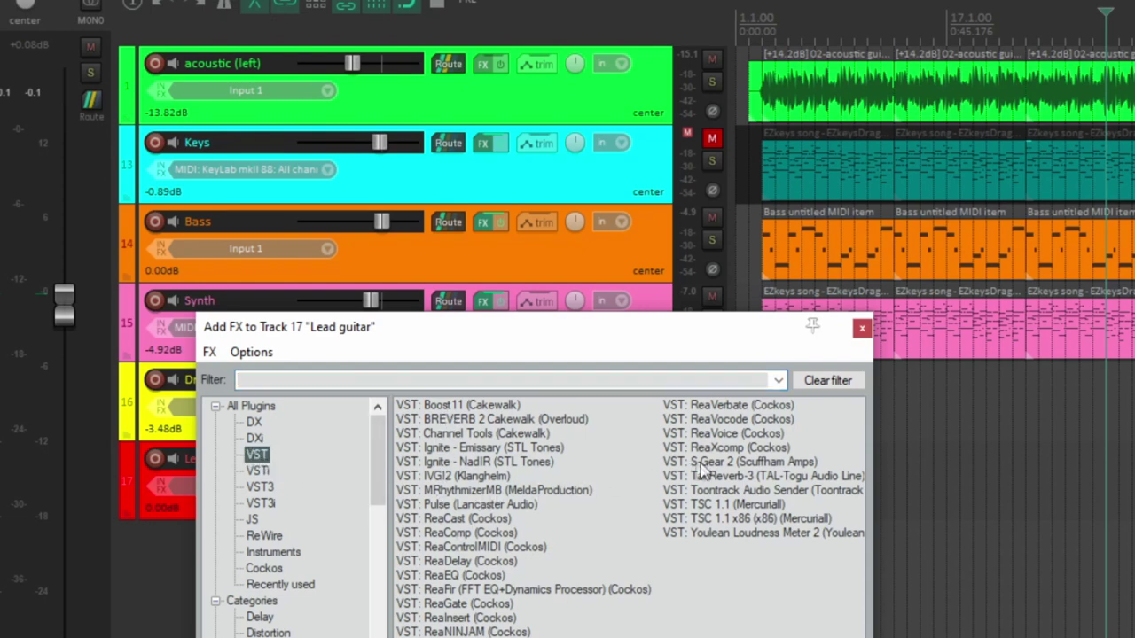
{"action": "double_click", "coordinate": [700, 465]}
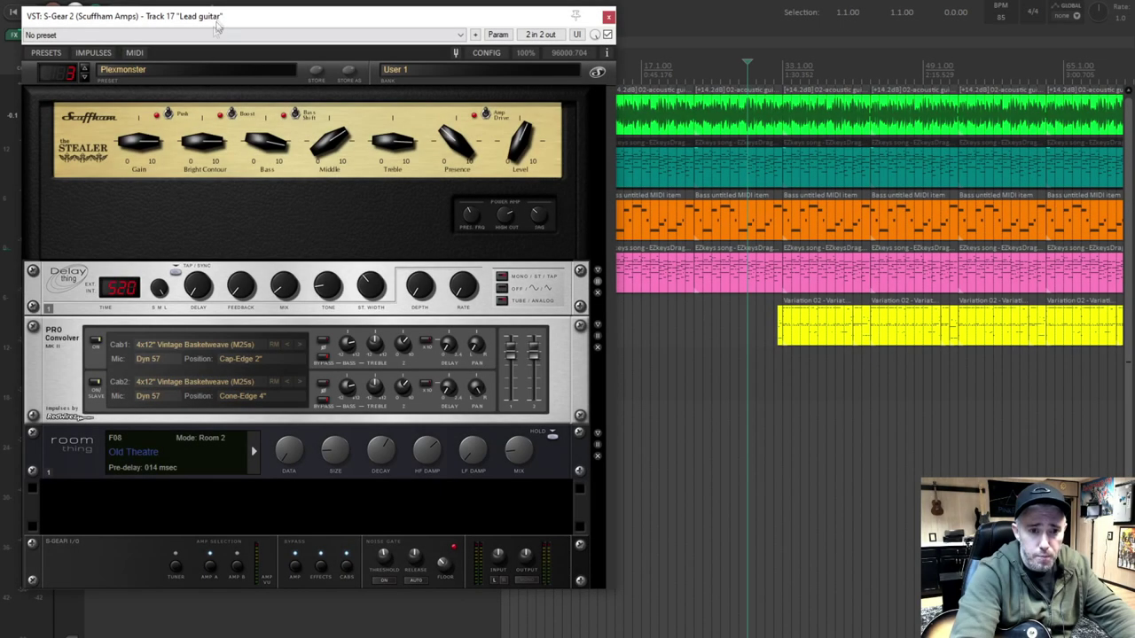
{"action": "left_click_drag", "start_coordinate": [220, 26], "coordinate": [228, 33]}
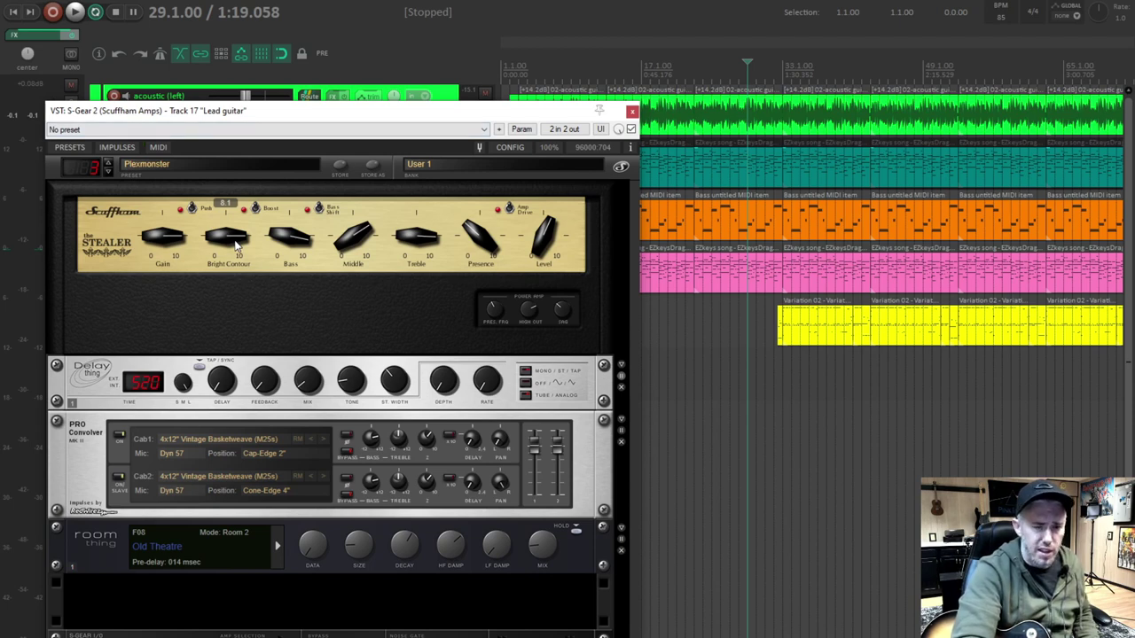
{"action": "mouse_move", "coordinate": [298, 234]}
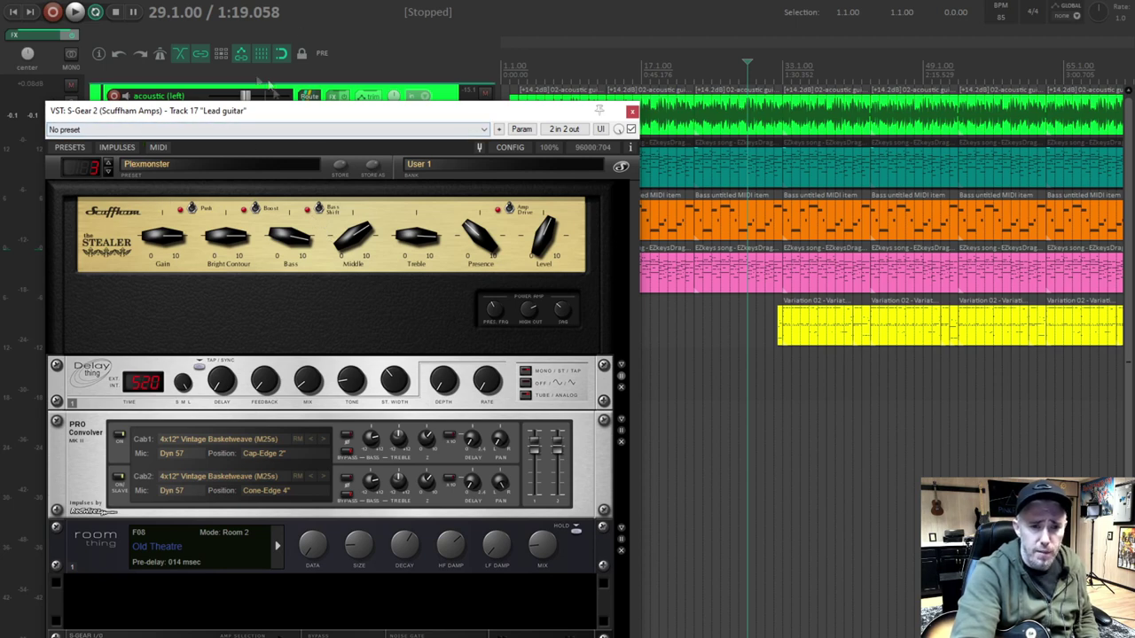
{"action": "left_click", "coordinate": [631, 114]}
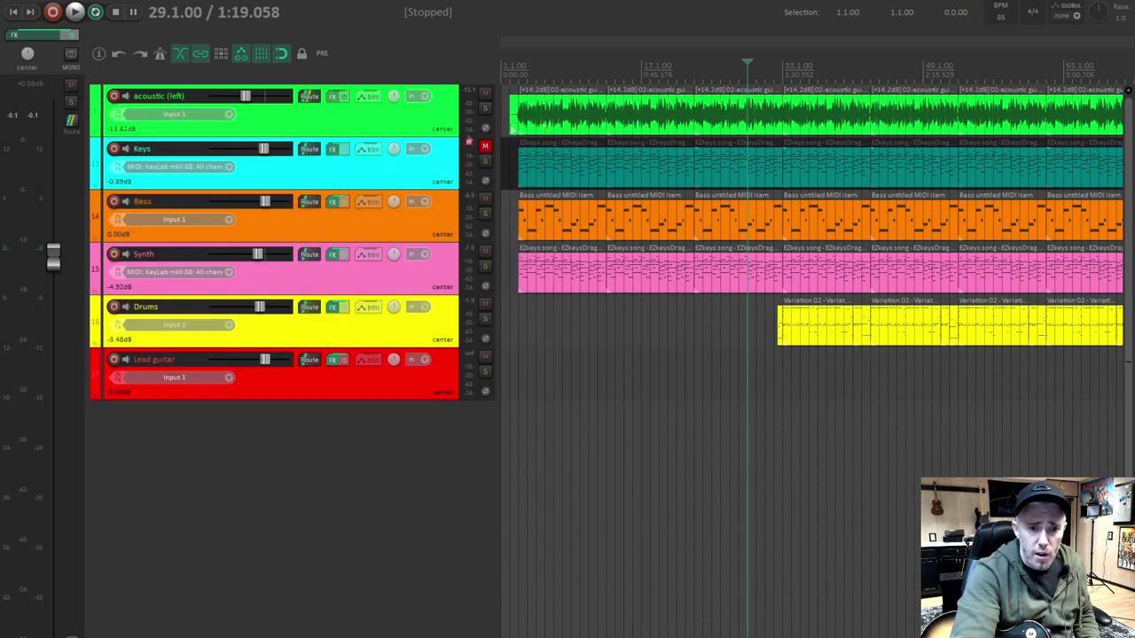
- Arm the Lead guitar track for recording and adjust the Stealer amp's Gain in its S-Gear 2 plugin
{"action": "left_click", "coordinate": [115, 362]}
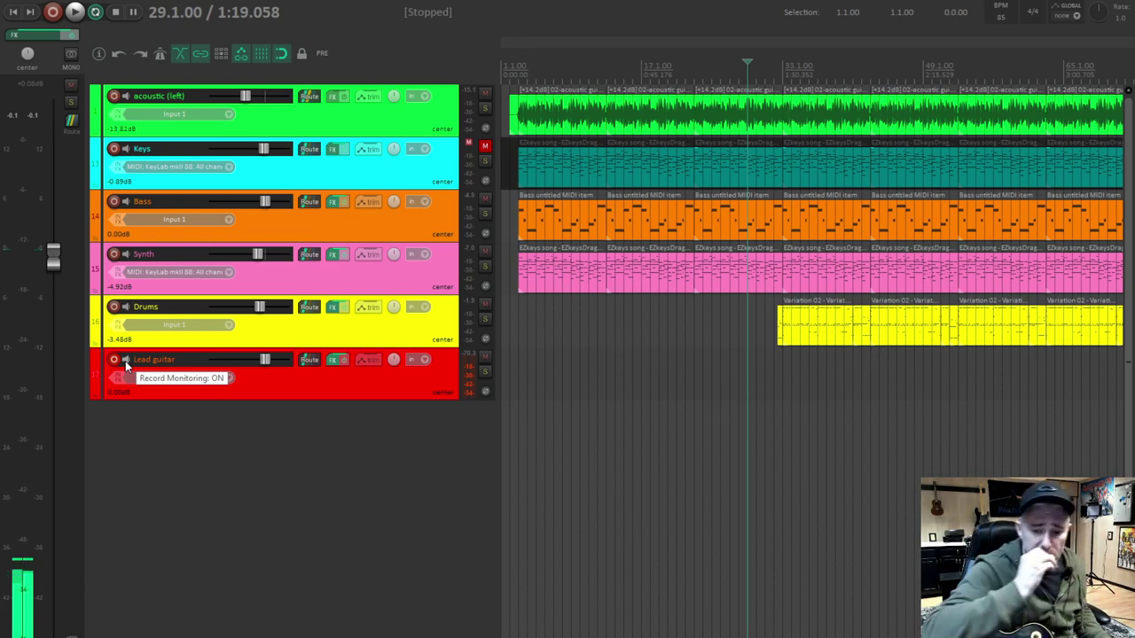
{"action": "left_click", "coordinate": [330, 360]}
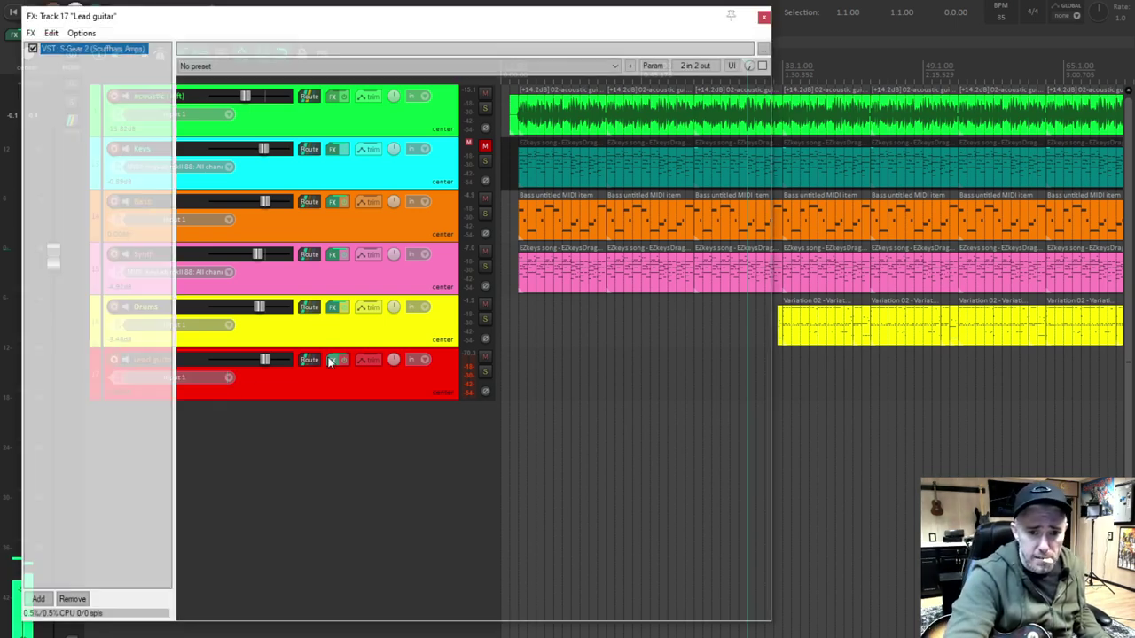
{"action": "left_click_drag", "start_coordinate": [313, 26], "coordinate": [325, 27]}
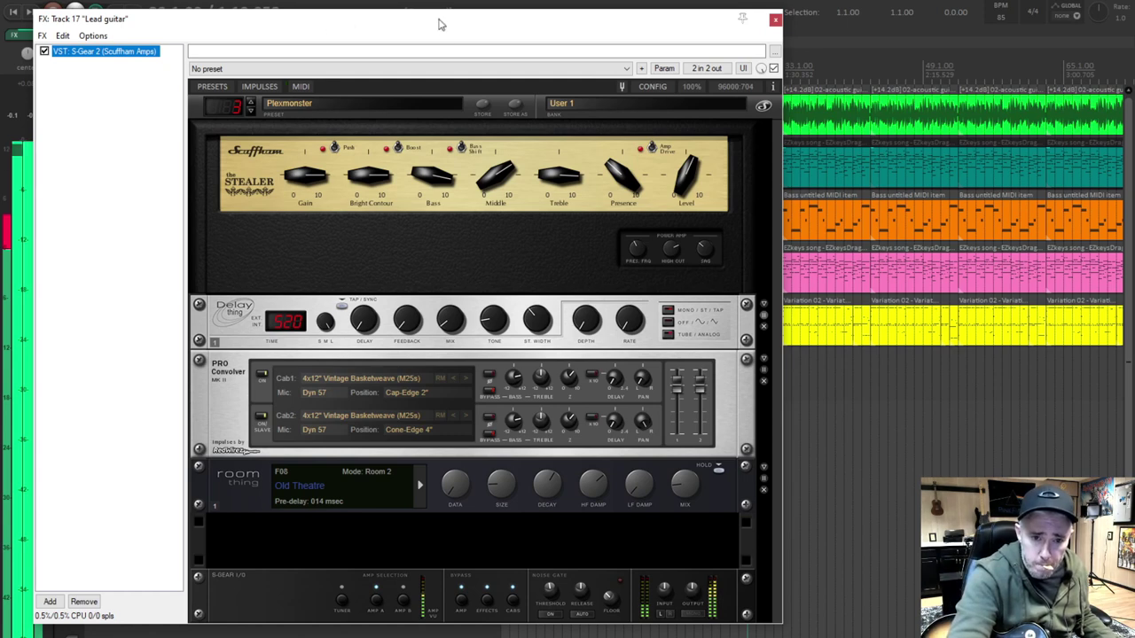
{"action": "left_click_drag", "start_coordinate": [305, 176], "coordinate": [305, 155]}
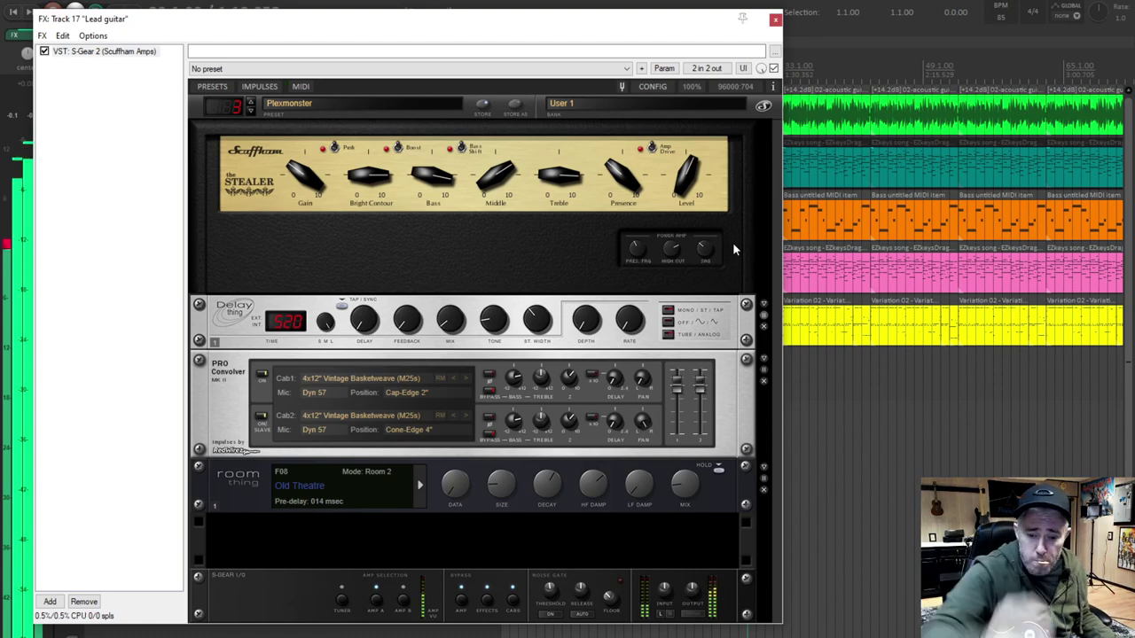
- Try the Stolen Clean and Jackal Country presets in the Lead guitar track's S-Gear 2 plugin
{"action": "left_click", "coordinate": [335, 106]}
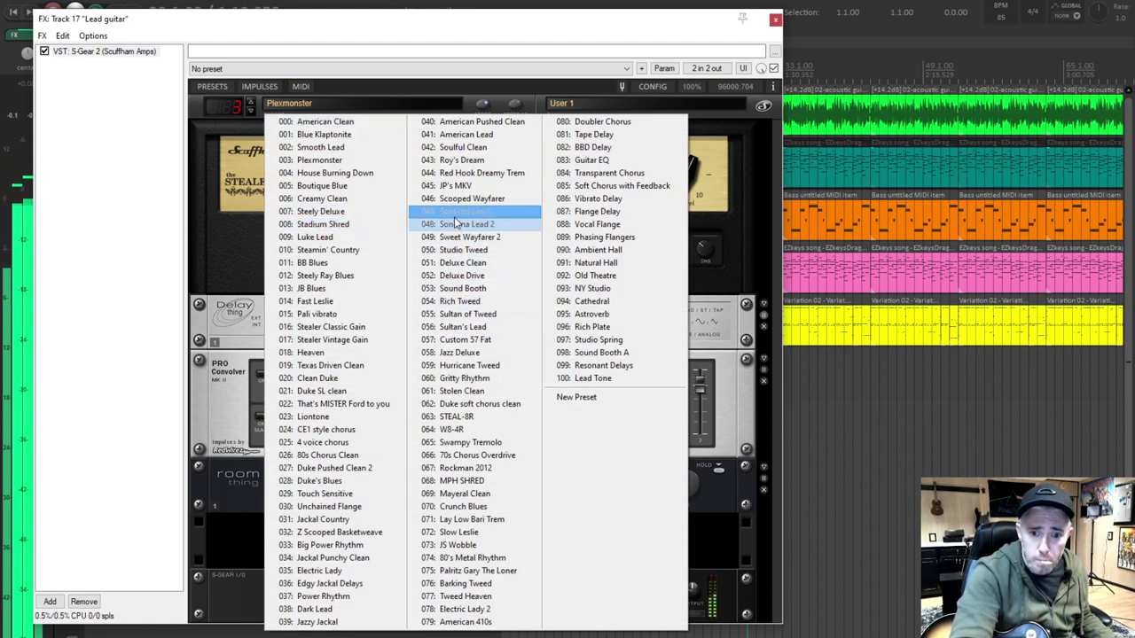
{"action": "left_click", "coordinate": [452, 393]}
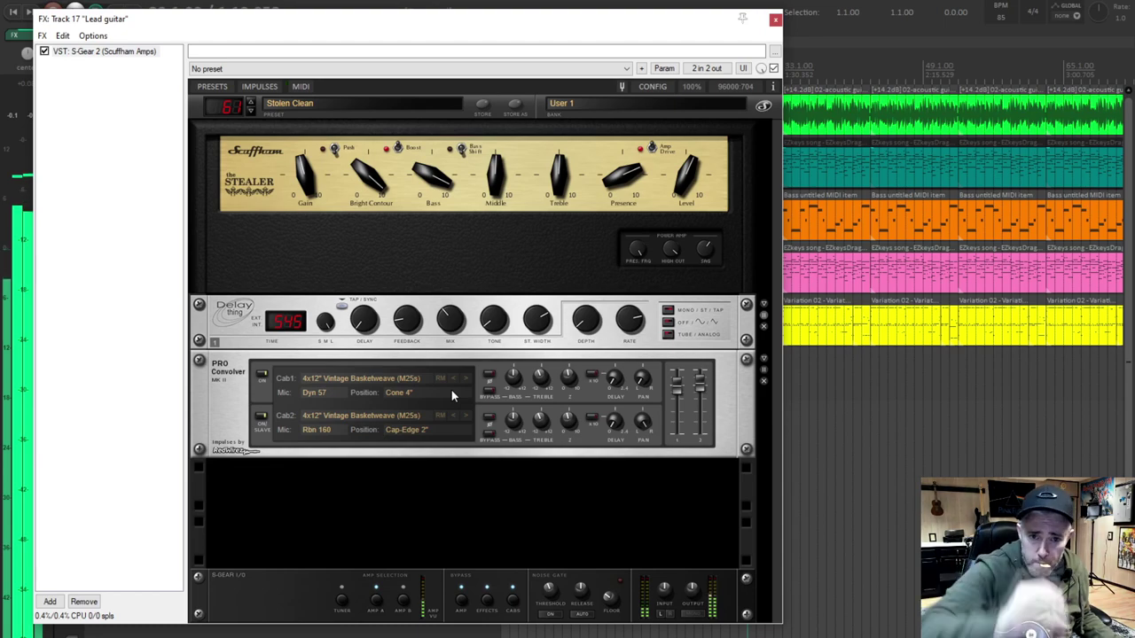
{"action": "left_click", "coordinate": [417, 105]}
{"action": "left_click", "coordinate": [335, 522]}
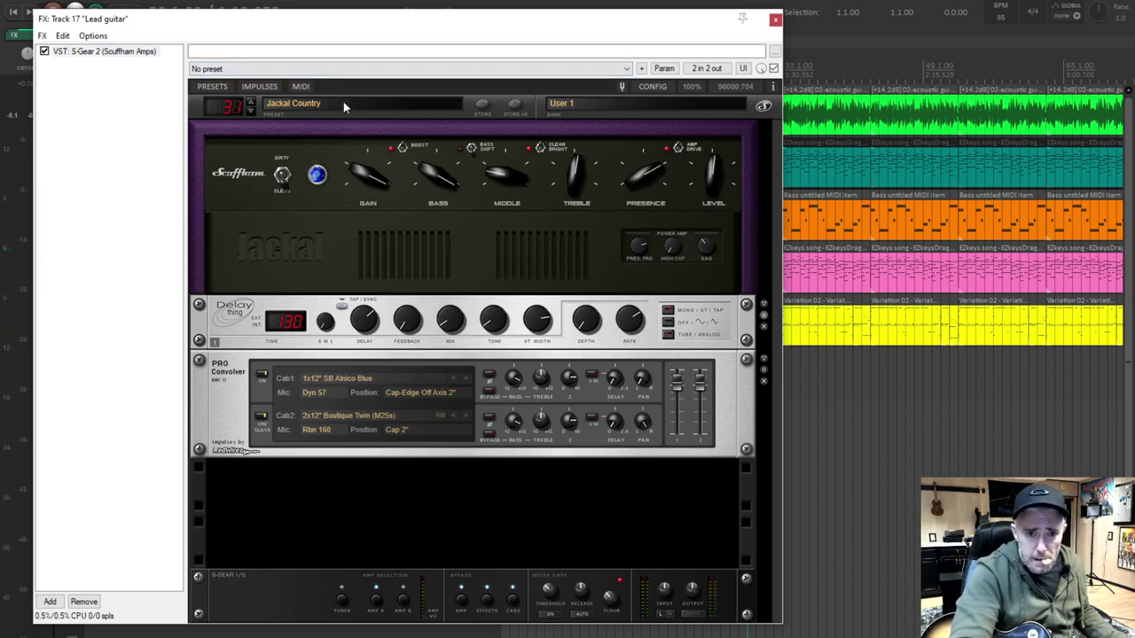
{"action": "left_click", "coordinate": [773, 22]}
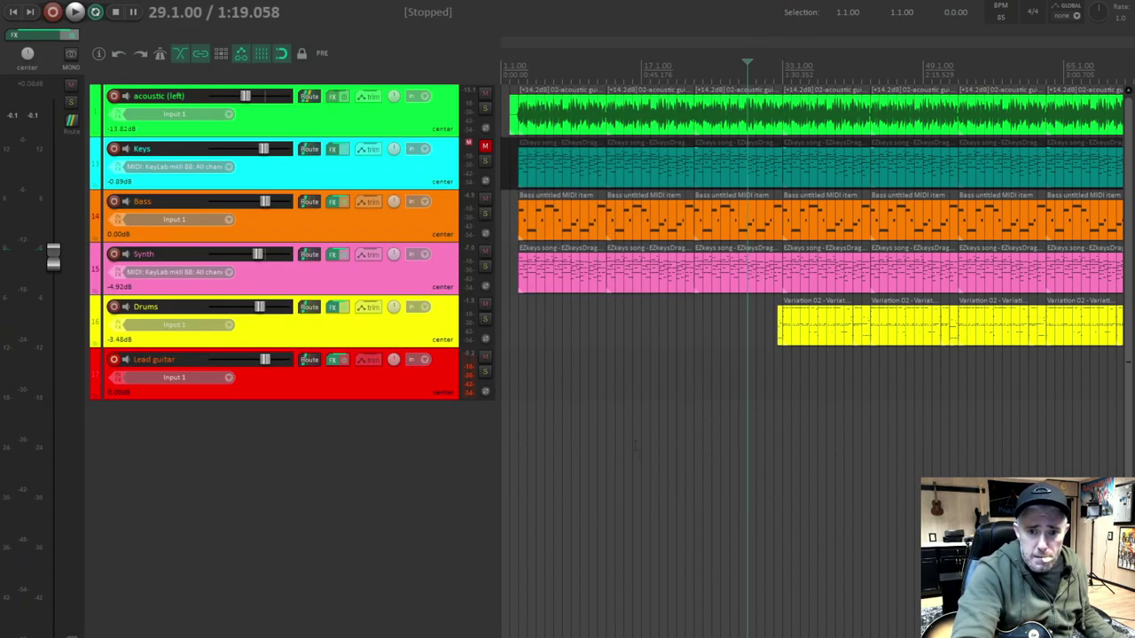
- Play the song from bar 29 and, during playback, load the Stolen Clean preset in the Lead guitar track's S-Gear 2
{"action": "scroll", "coordinate": [618, 386], "scroll_direction": "down", "scroll_amount": 2}
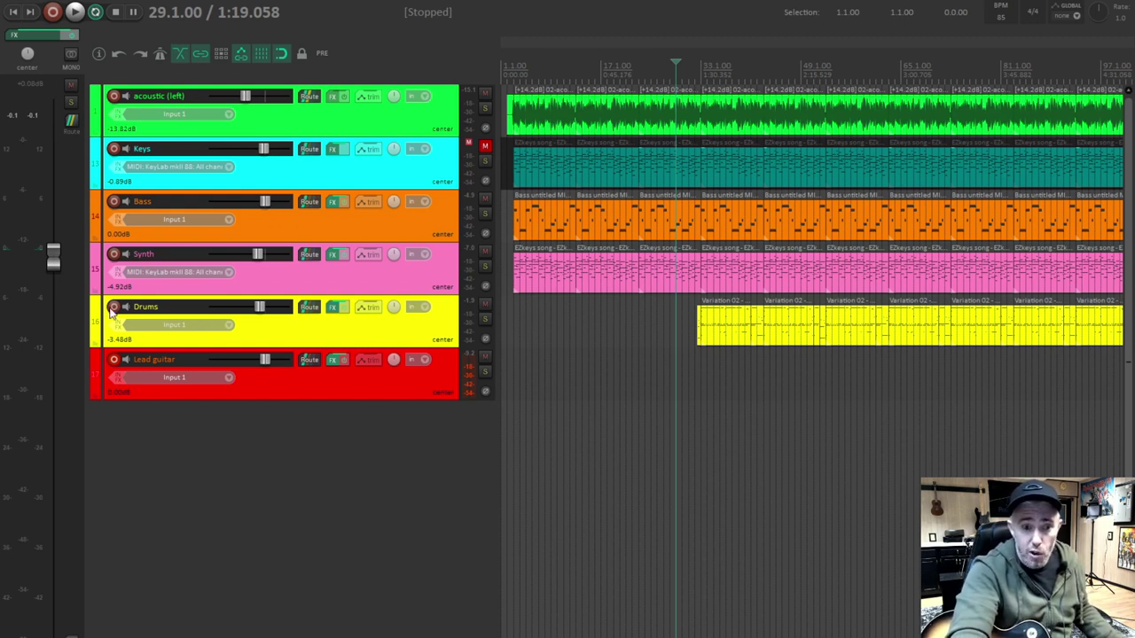
{"action": "left_click", "coordinate": [76, 12]}
{"action": "key", "text": "equal"}
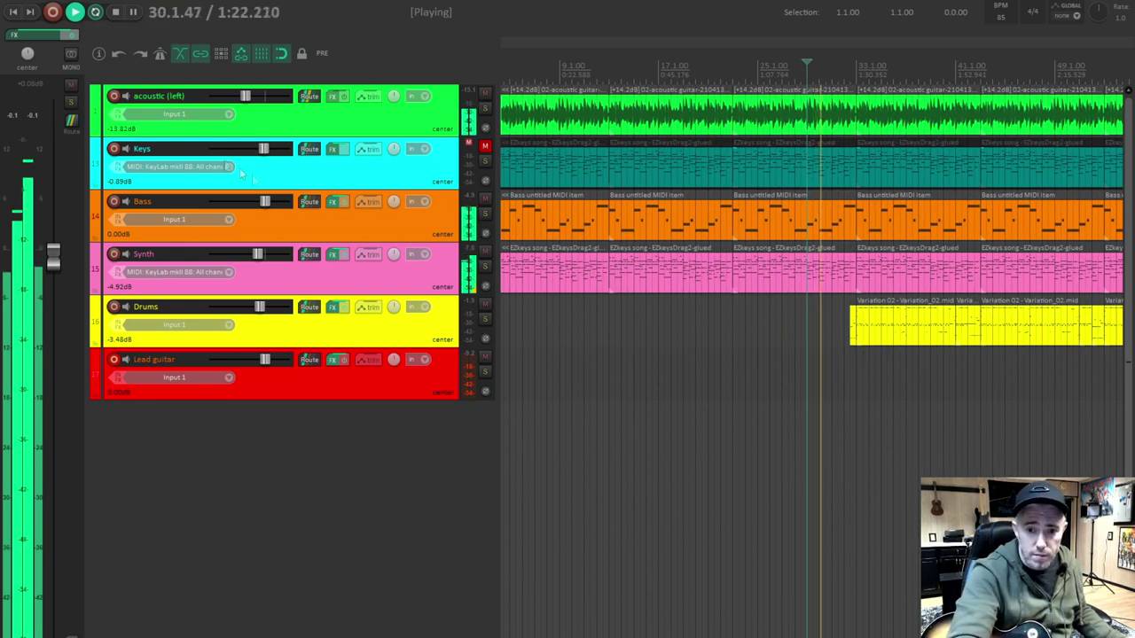
{"action": "left_click", "coordinate": [335, 359]}
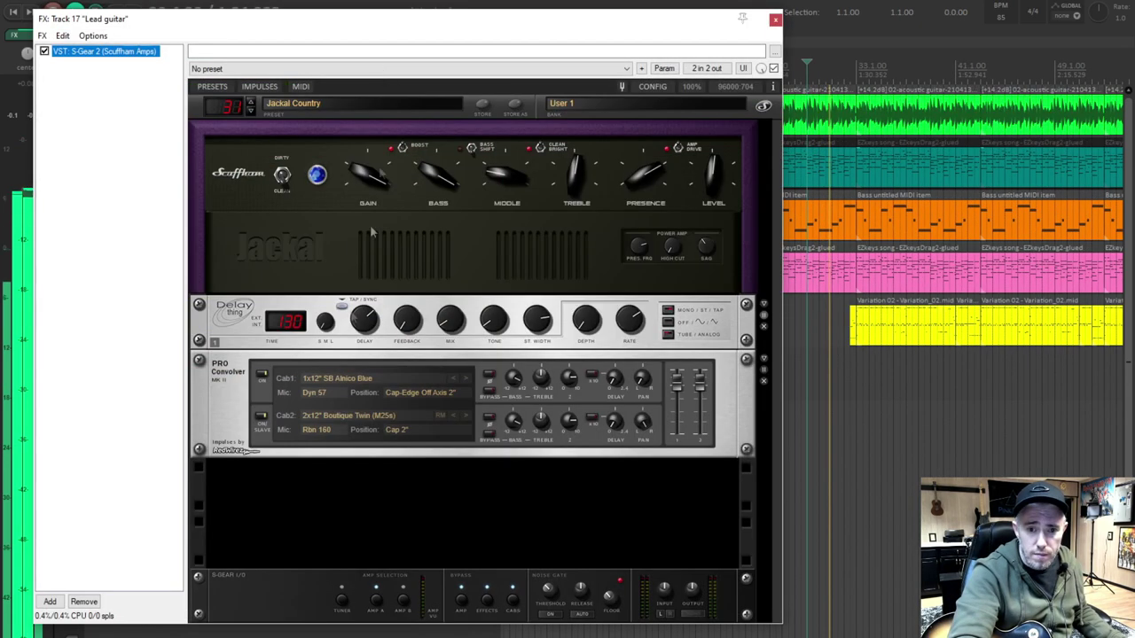
{"action": "left_click", "coordinate": [369, 108]}
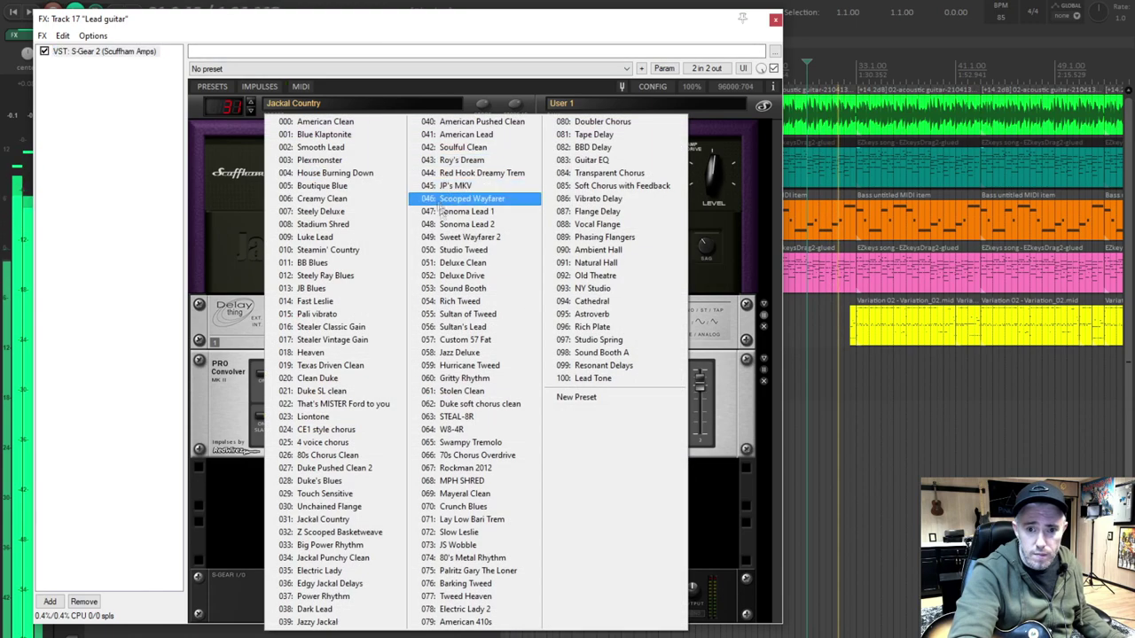
{"action": "left_click", "coordinate": [461, 390]}
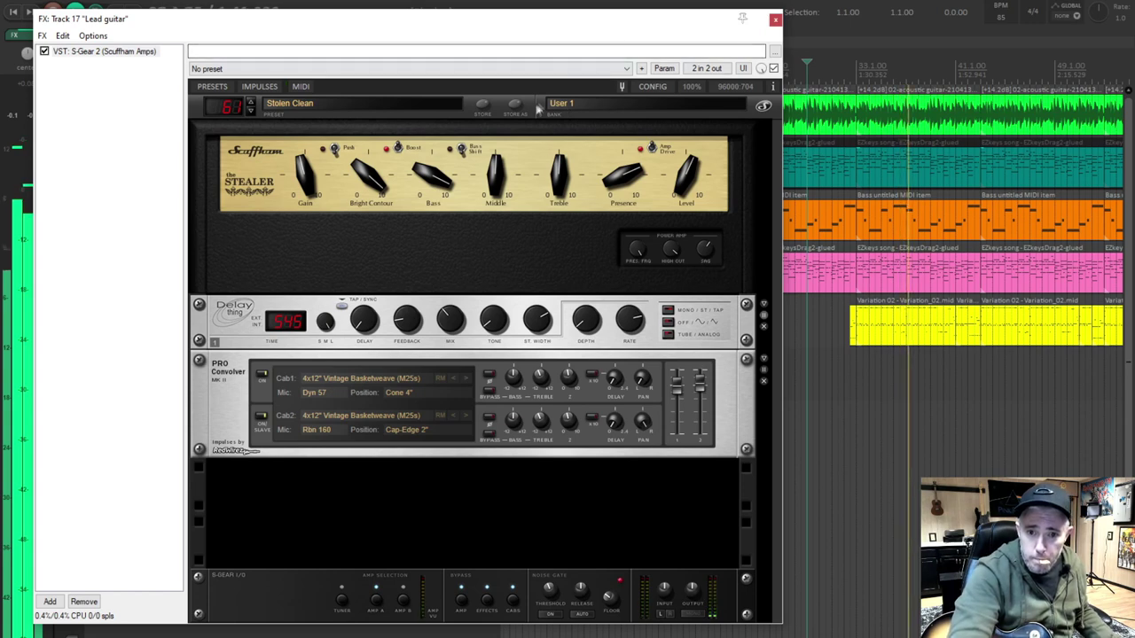
{"action": "left_click", "coordinate": [775, 18]}
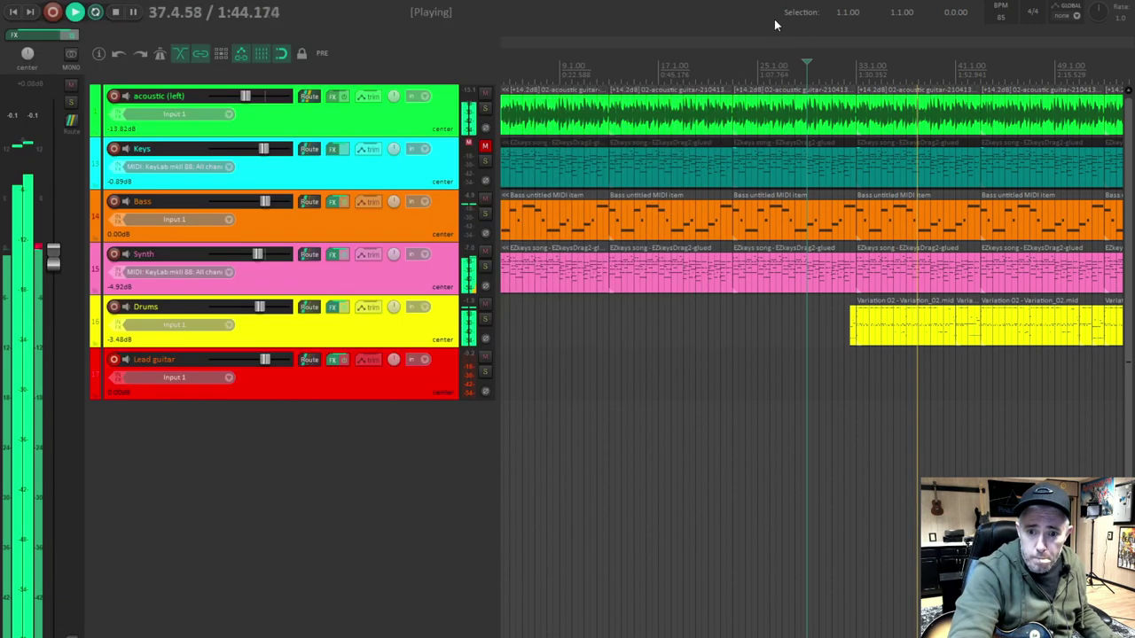
{"action": "key", "text": "space"}
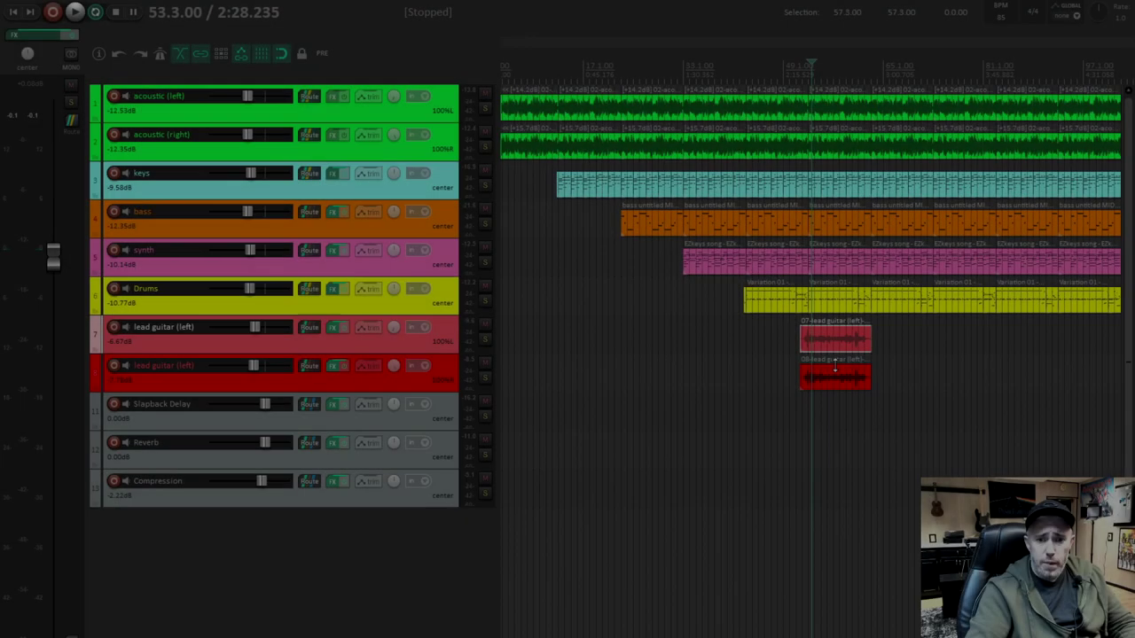
- Play the upper lead guitar (left) track soloed from the second beat of bar 52 and open its S-Gear 2 plugin
{"action": "scroll", "coordinate": [834, 365], "scroll_direction": "up", "scroll_amount": 6}
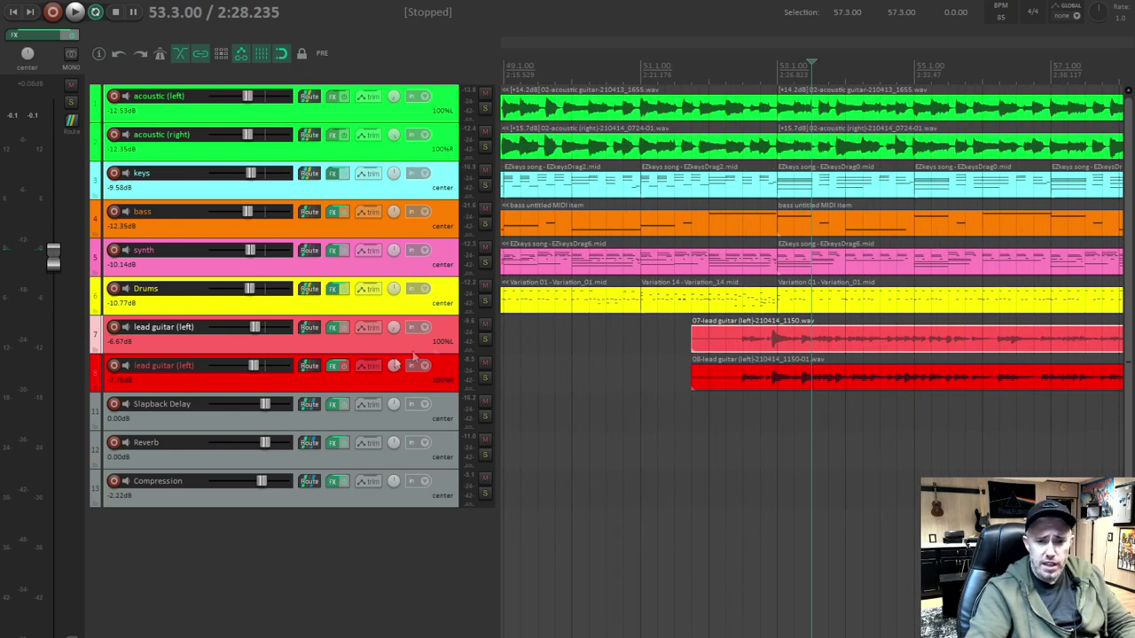
{"action": "scroll", "coordinate": [786, 349], "scroll_direction": "down", "scroll_amount": 3}
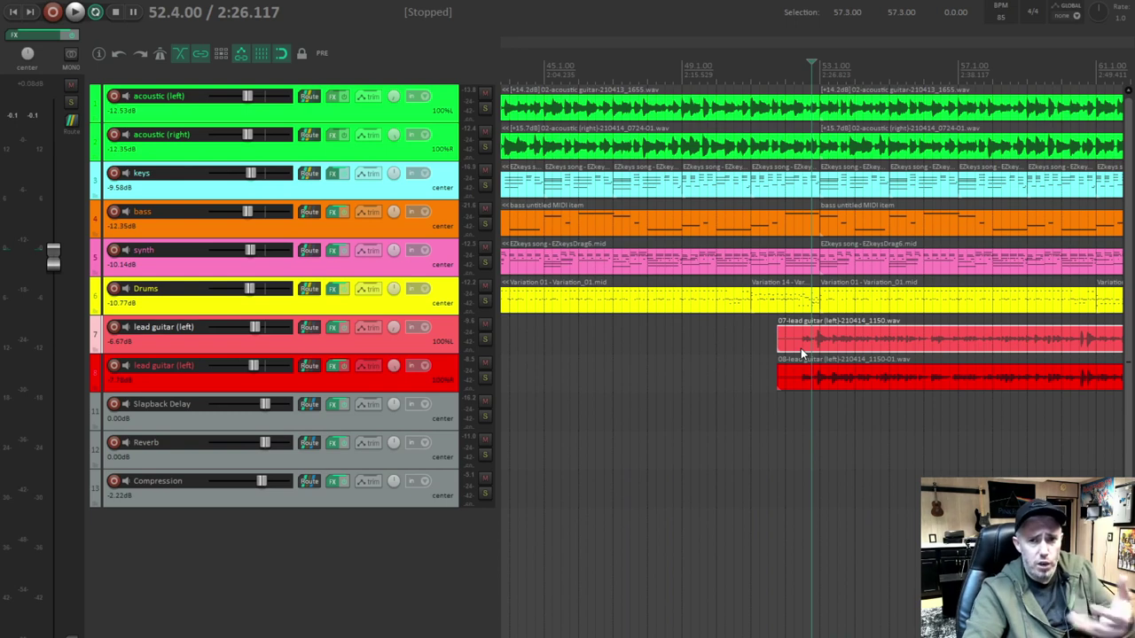
{"action": "left_click", "coordinate": [486, 338]}
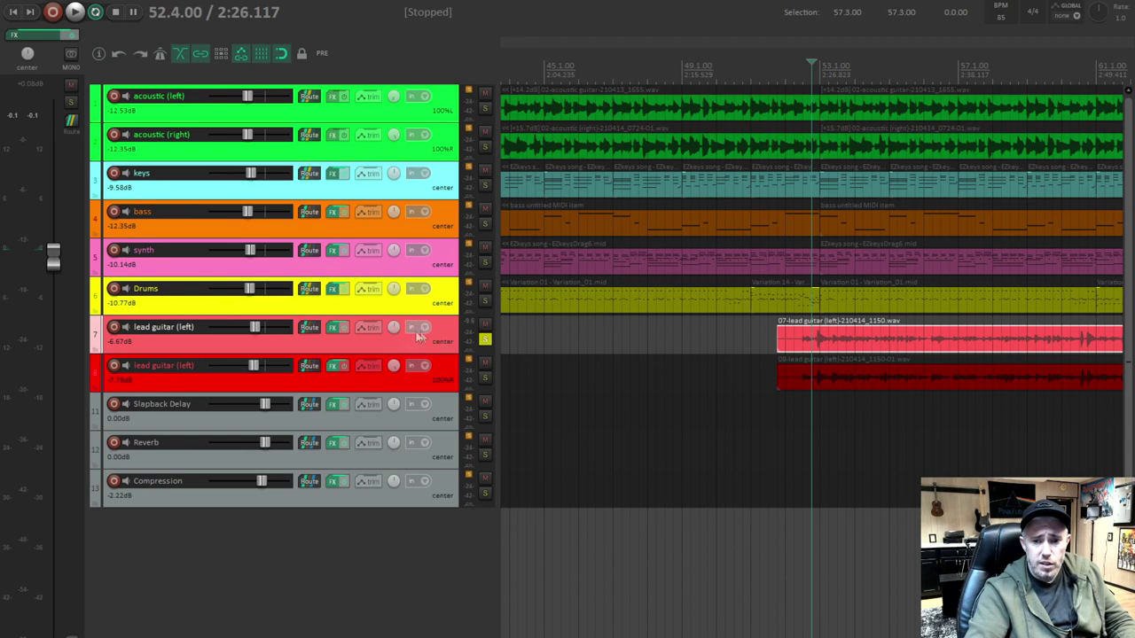
{"action": "scroll", "coordinate": [766, 346], "scroll_direction": "up", "scroll_amount": 2}
{"action": "left_click", "coordinate": [788, 345]}
{"action": "key", "text": "space"}
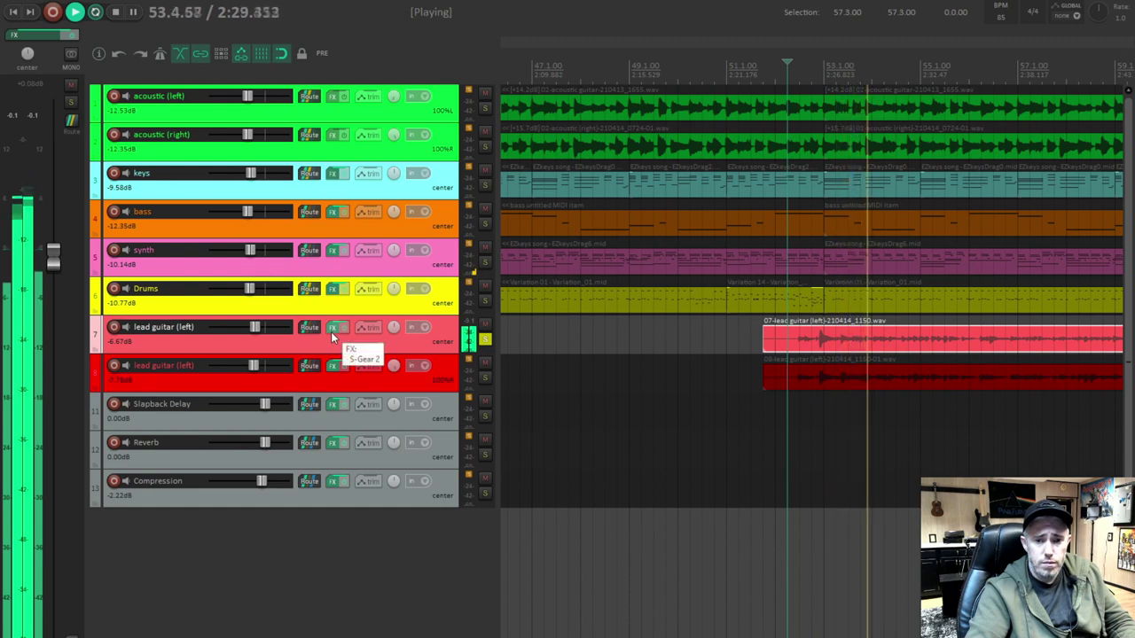
{"action": "key", "text": "space"}
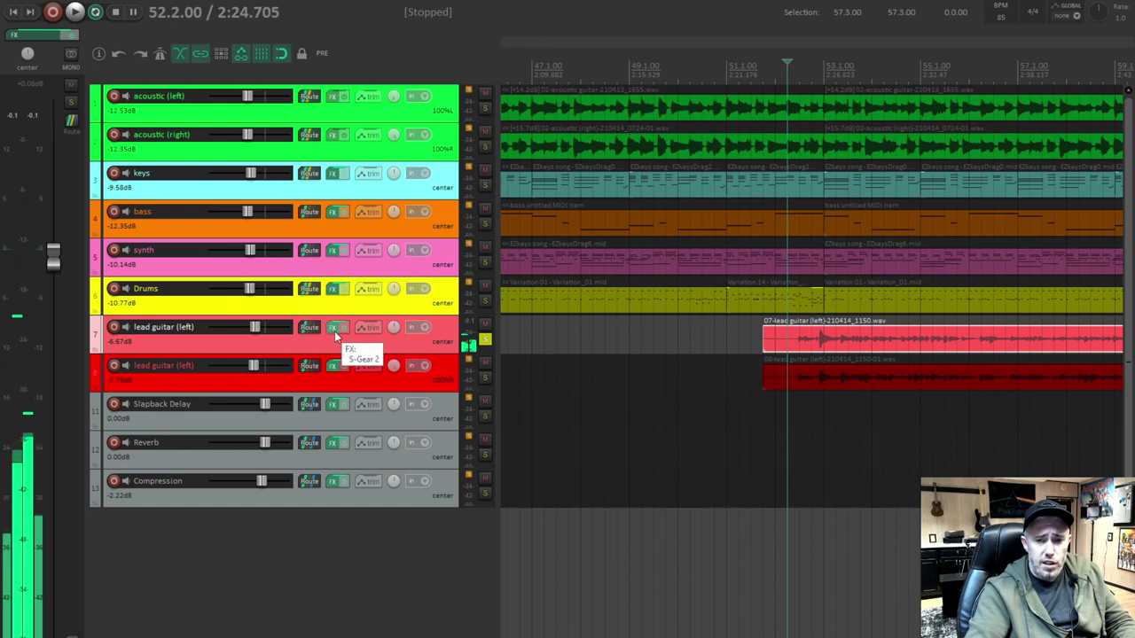
{"action": "left_click", "coordinate": [335, 330]}
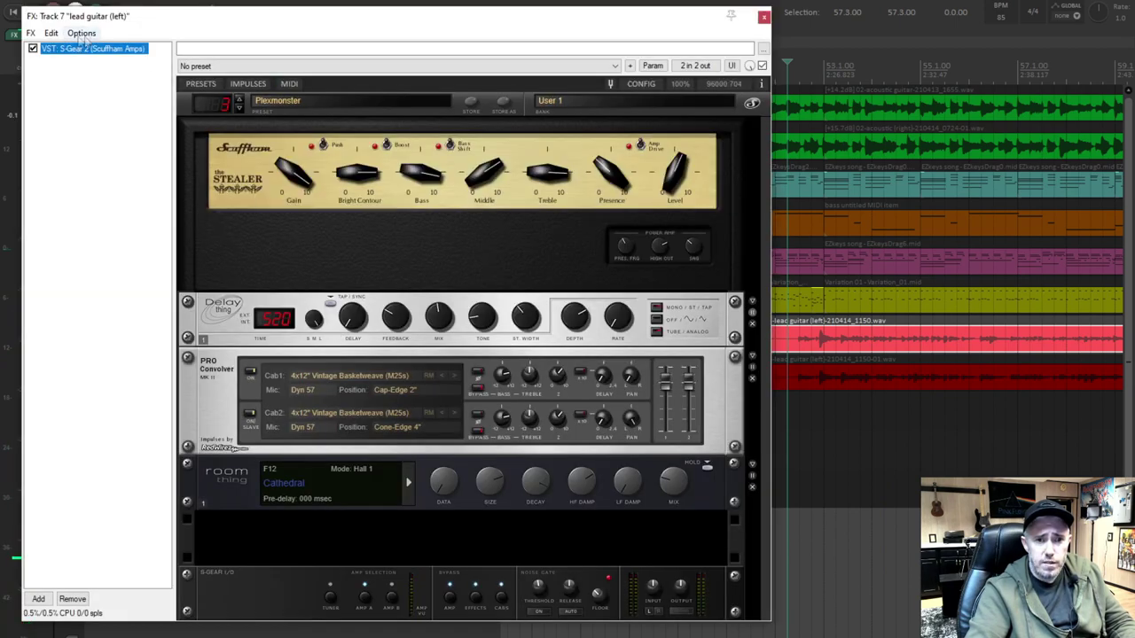
- Play the soloed upper lead guitar (left) track from bar 52 to compare it with S-Gear 2 enabled and bypassed
{"action": "left_click", "coordinate": [763, 17]}
{"action": "key", "text": "space"}
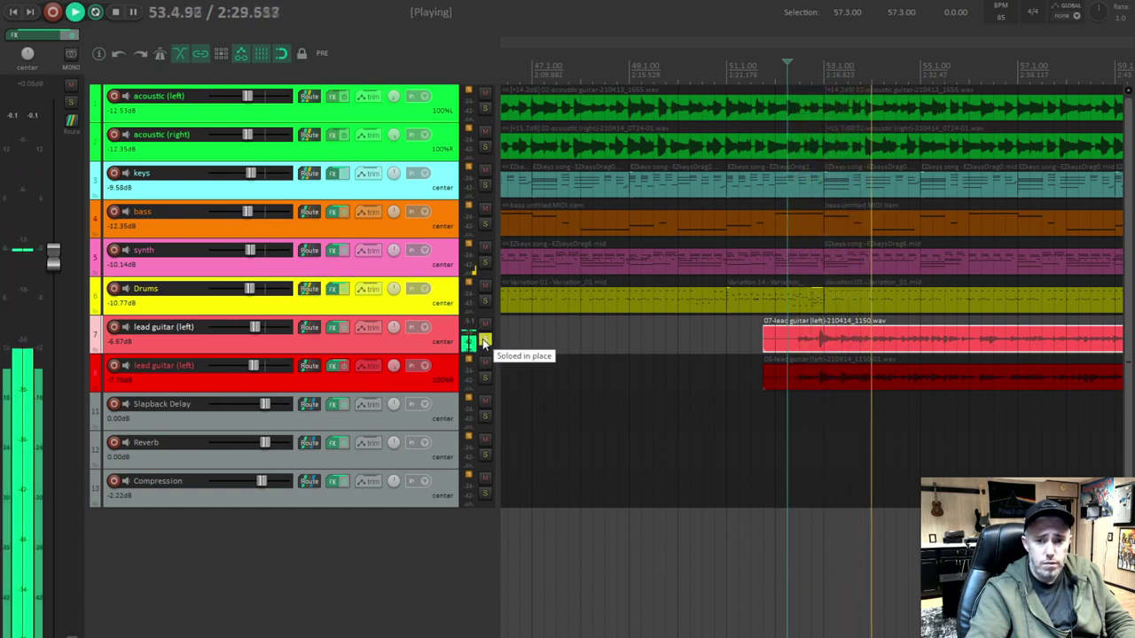
{"action": "key", "text": "space"}
{"action": "left_click", "coordinate": [336, 328]}
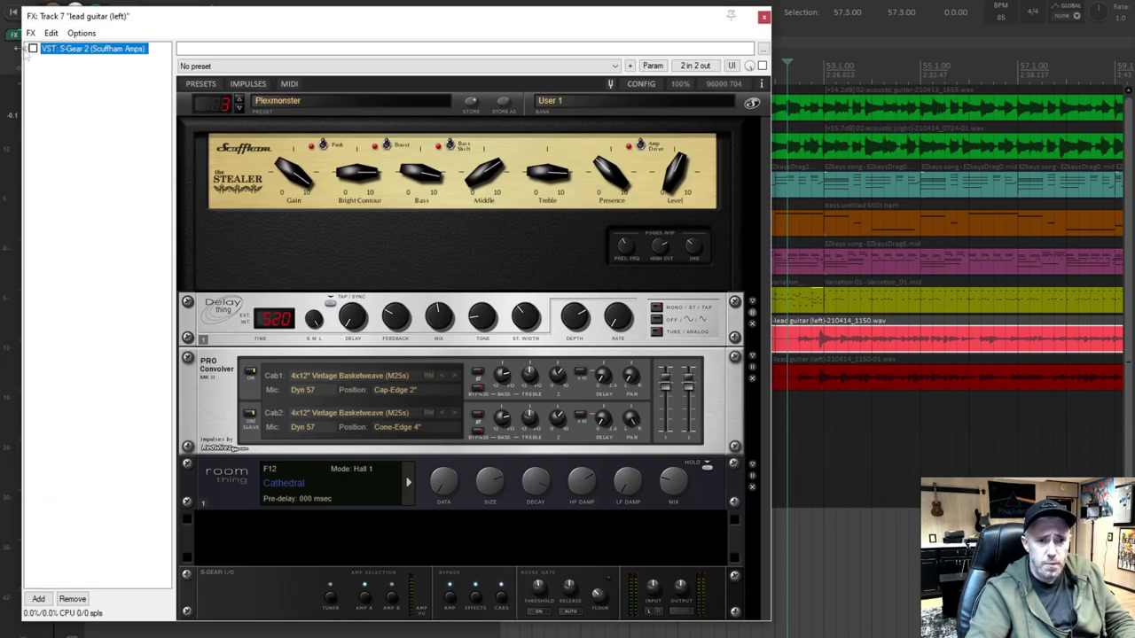
{"action": "left_click", "coordinate": [763, 17]}
{"action": "key", "text": "space"}
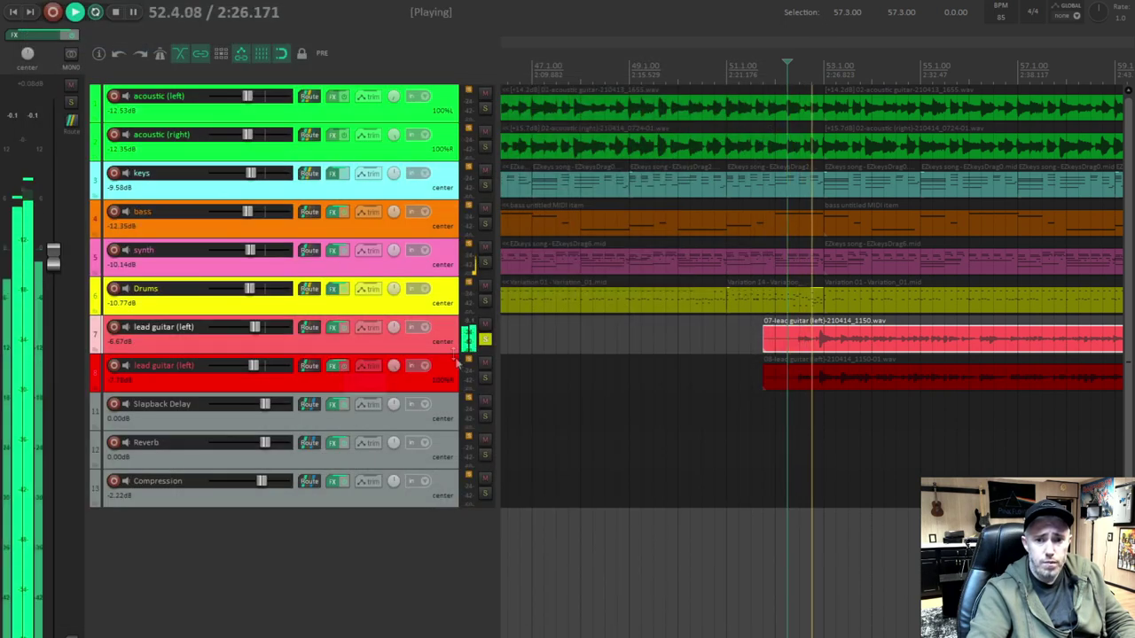
{"action": "key", "text": "space"}
- With S-Gear 2 enabled on the upper lead guitar (left) track, raise the Stealer amp's Gain during playback
{"action": "left_click", "coordinate": [335, 328]}
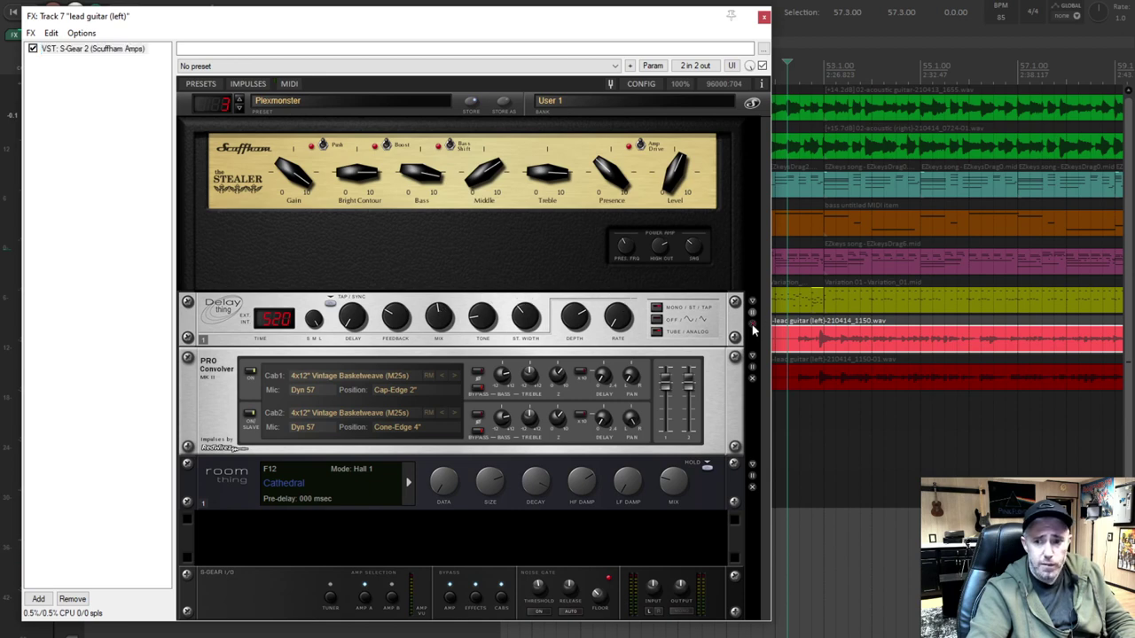
{"action": "key", "text": "space"}
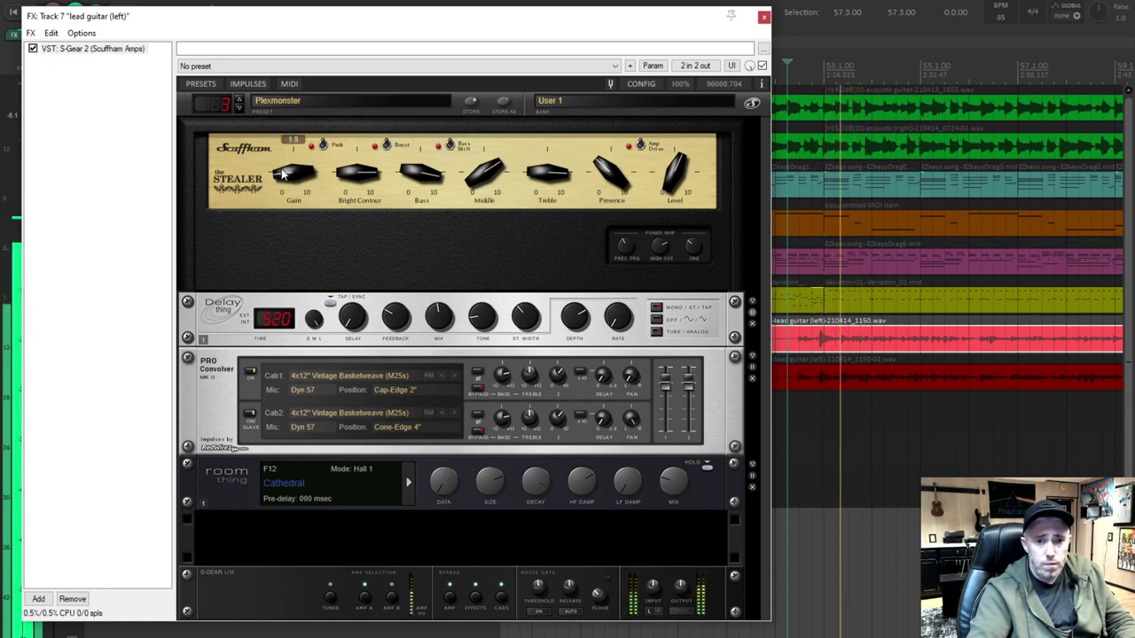
{"action": "left_click_drag", "start_coordinate": [282, 175], "coordinate": [311, 146]}
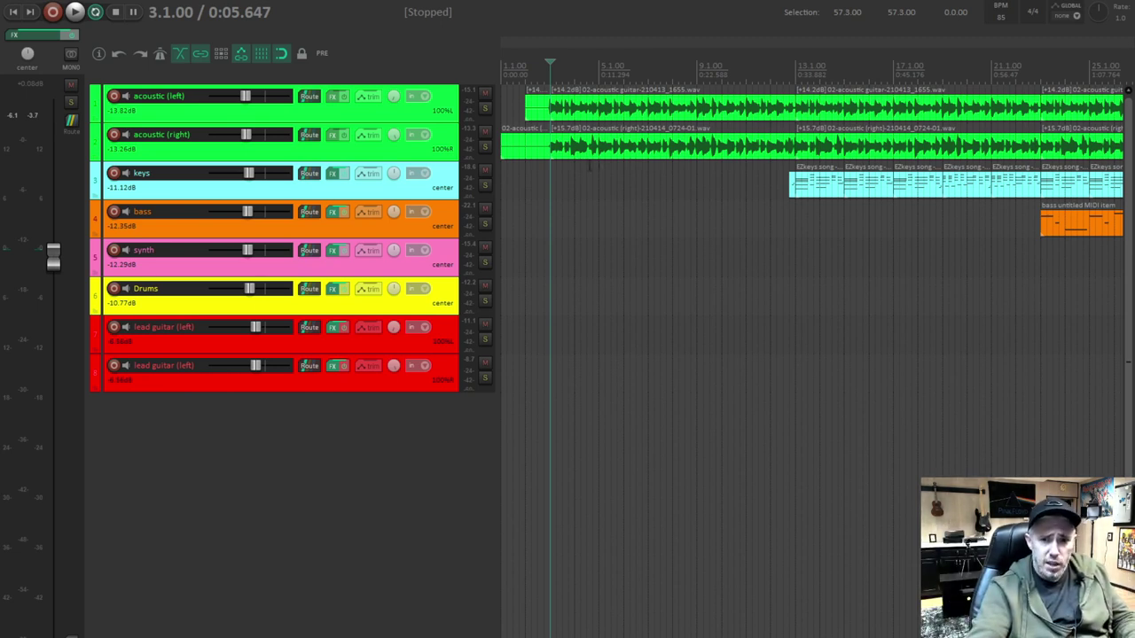
- Examine the timing differences between the two acoustic guitar waveforms around bars 5 and 7
{"action": "left_click", "coordinate": [599, 115]}
{"action": "scroll", "coordinate": [798, 155], "scroll_direction": "up", "scroll_amount": 6}
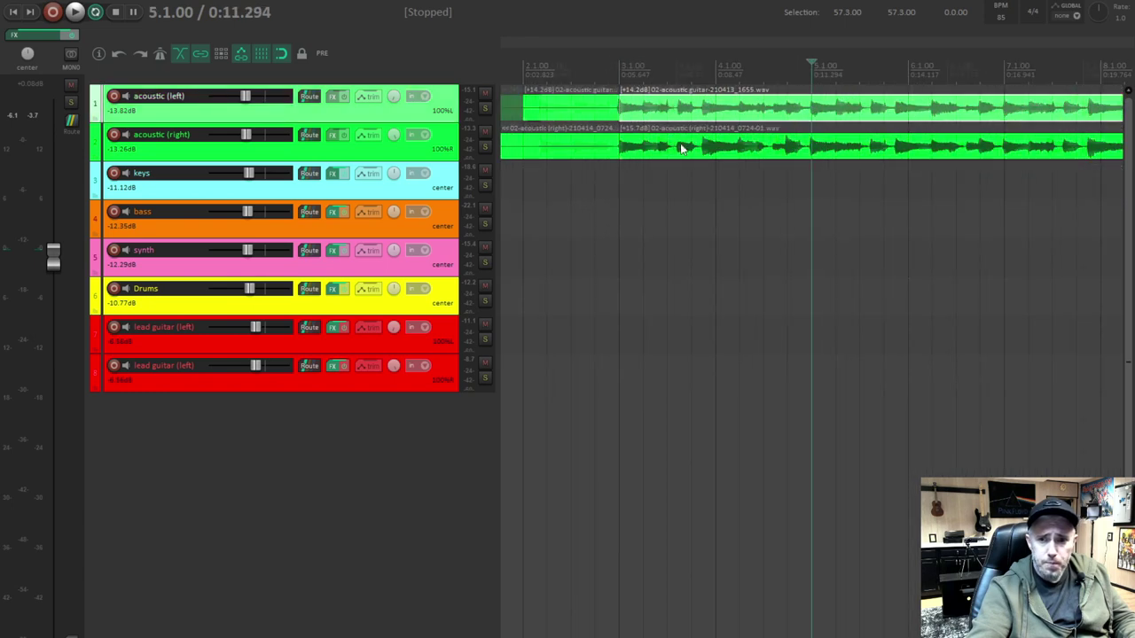
{"action": "scroll", "coordinate": [807, 142], "scroll_direction": "up", "scroll_amount": 3}
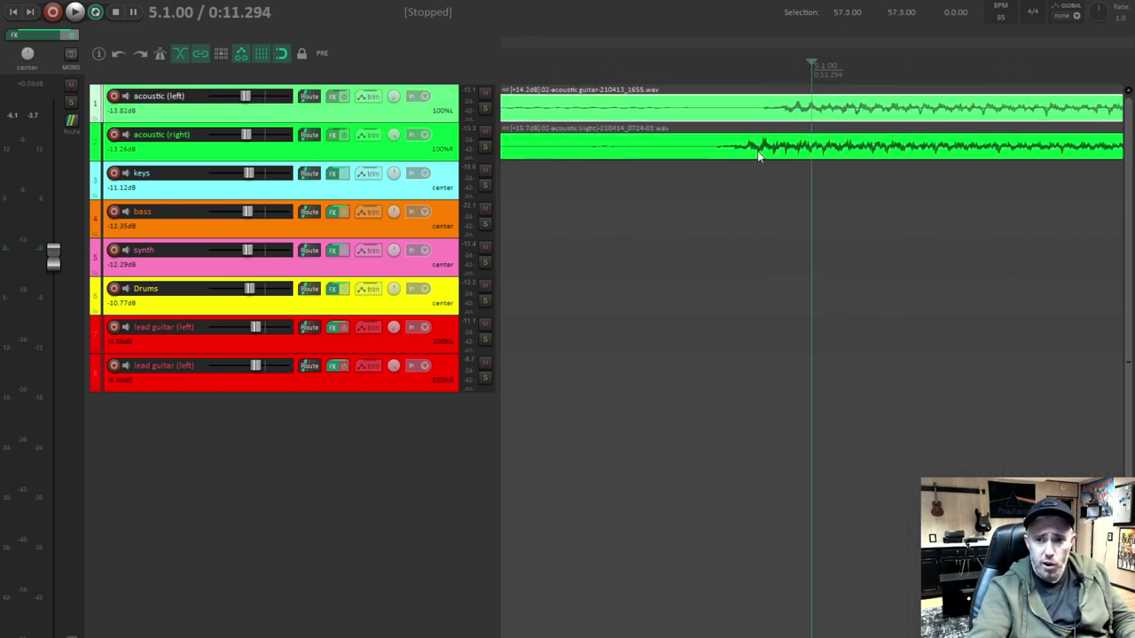
{"action": "scroll", "coordinate": [851, 156], "scroll_direction": "down", "scroll_amount": 8}
{"action": "left_click", "coordinate": [926, 116]}
{"action": "scroll", "coordinate": [924, 115], "scroll_direction": "down", "scroll_amount": 6}
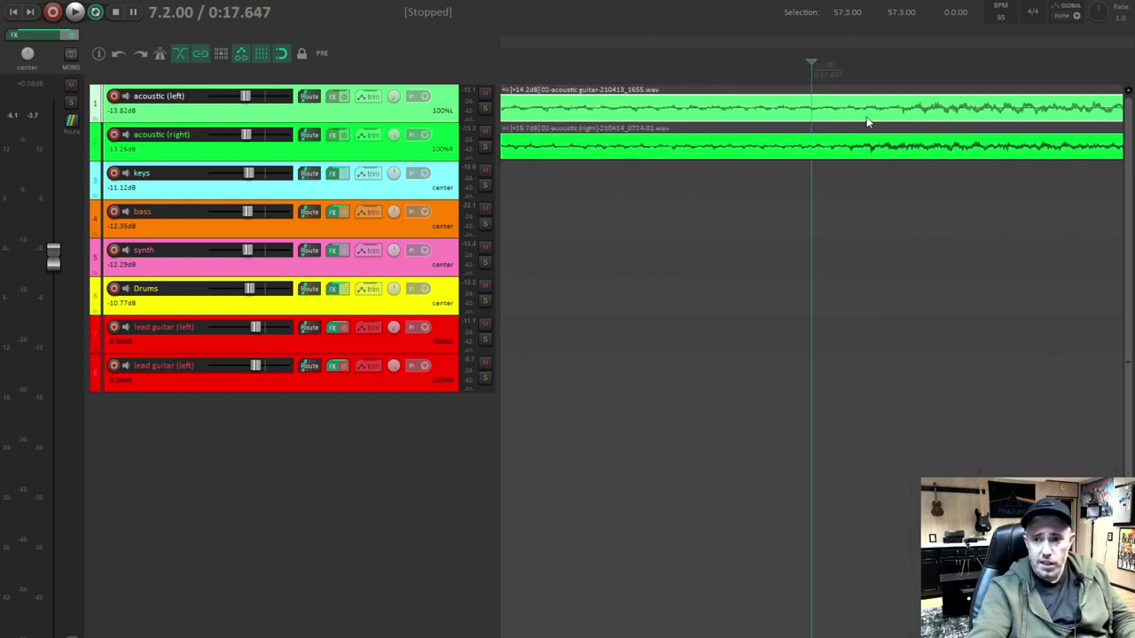
{"action": "scroll", "coordinate": [897, 124], "scroll_direction": "down", "scroll_amount": 4}
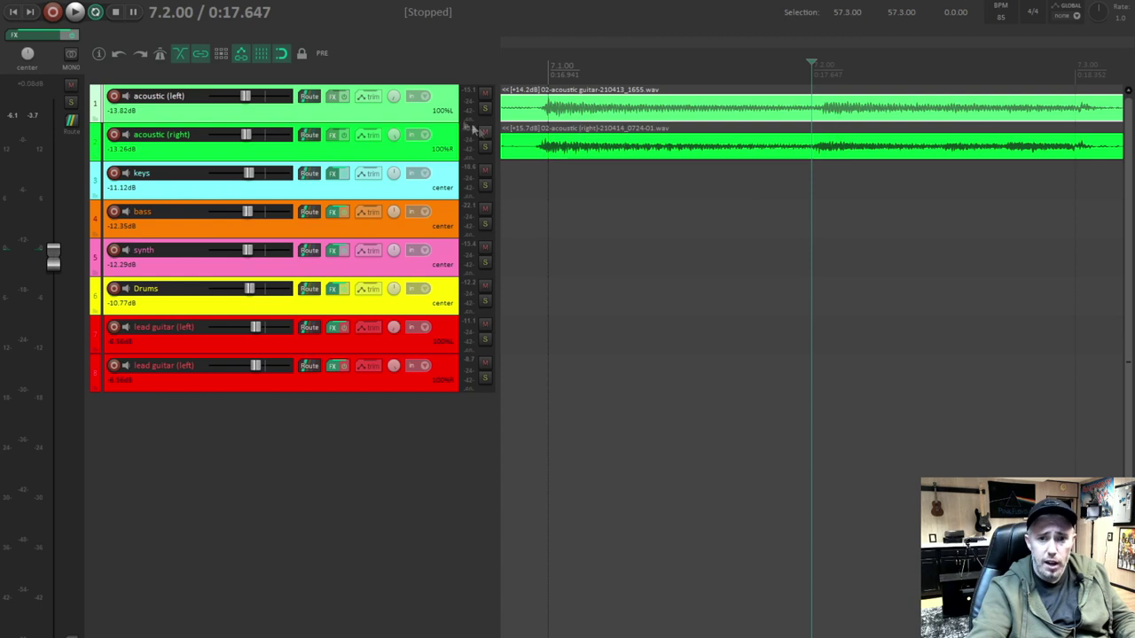
{"action": "scroll", "coordinate": [395, 118], "scroll_direction": "down", "scroll_amount": 4}
- Pan both acoustic tracks to centre and play the acoustic (left) track soloed from bar 3
{"action": "double_click", "coordinate": [395, 98]}
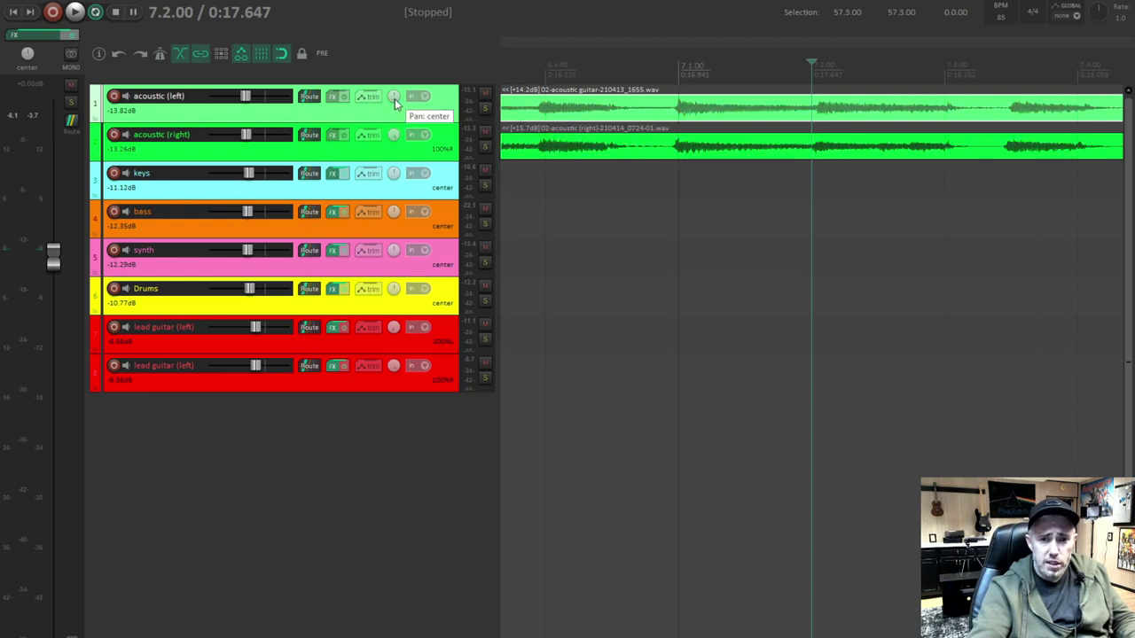
{"action": "double_click", "coordinate": [395, 136]}
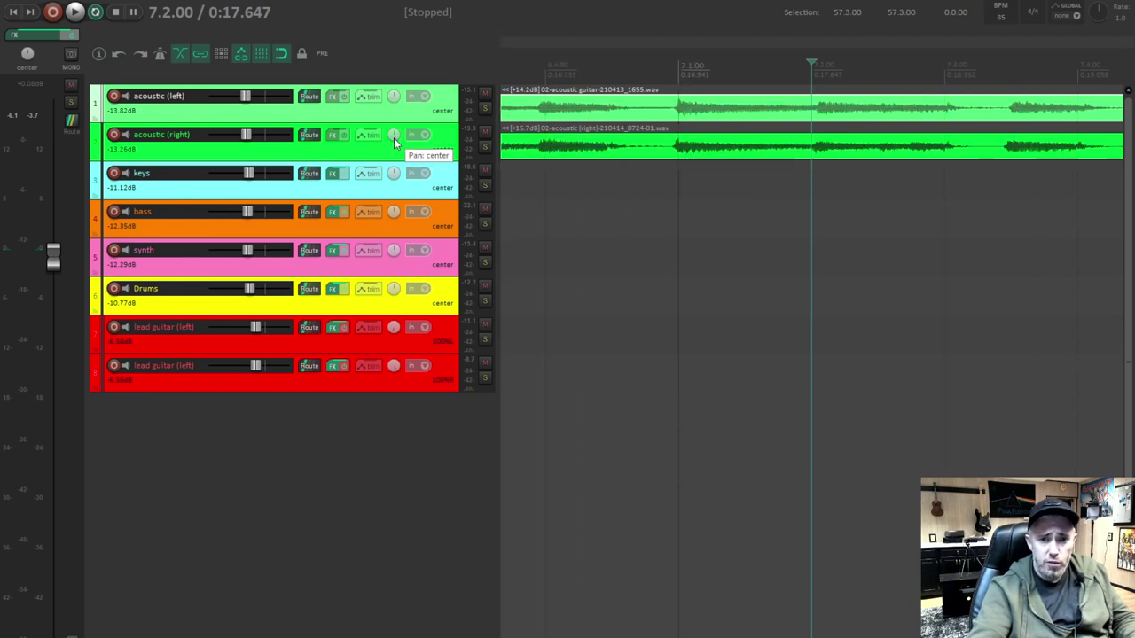
{"action": "left_click", "coordinate": [484, 108]}
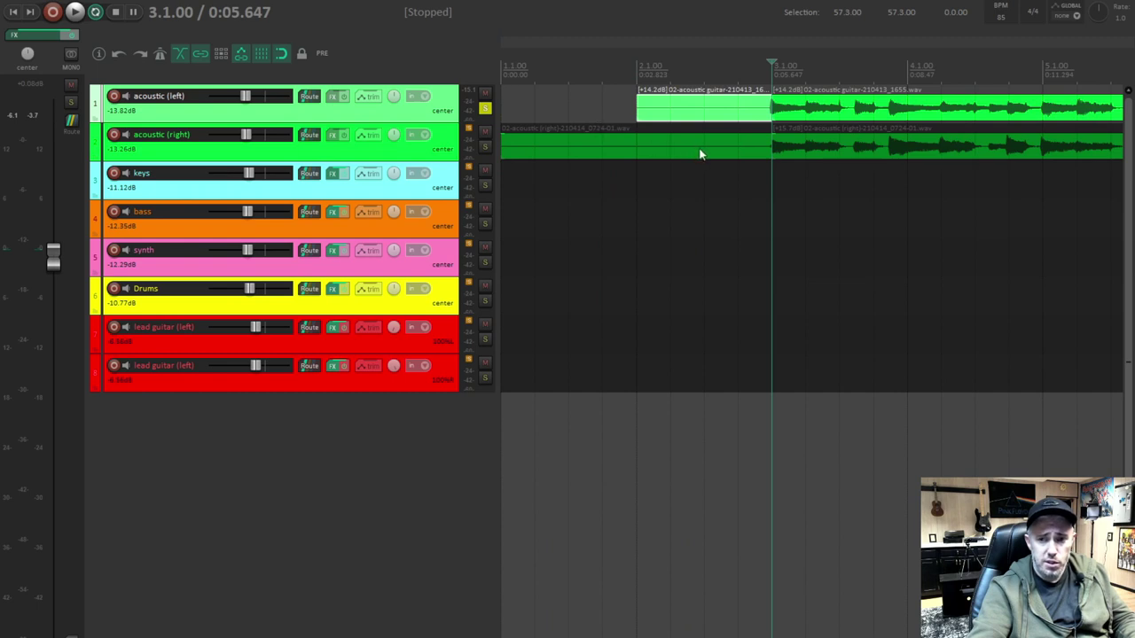
{"action": "key", "text": "space"}
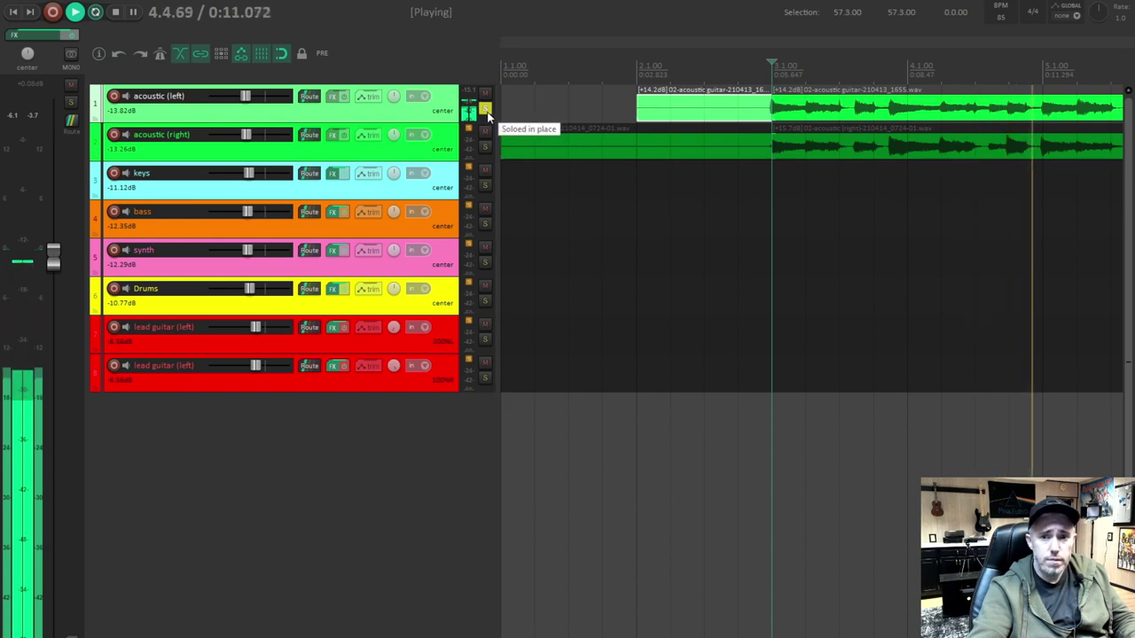
{"action": "key", "text": "space"}
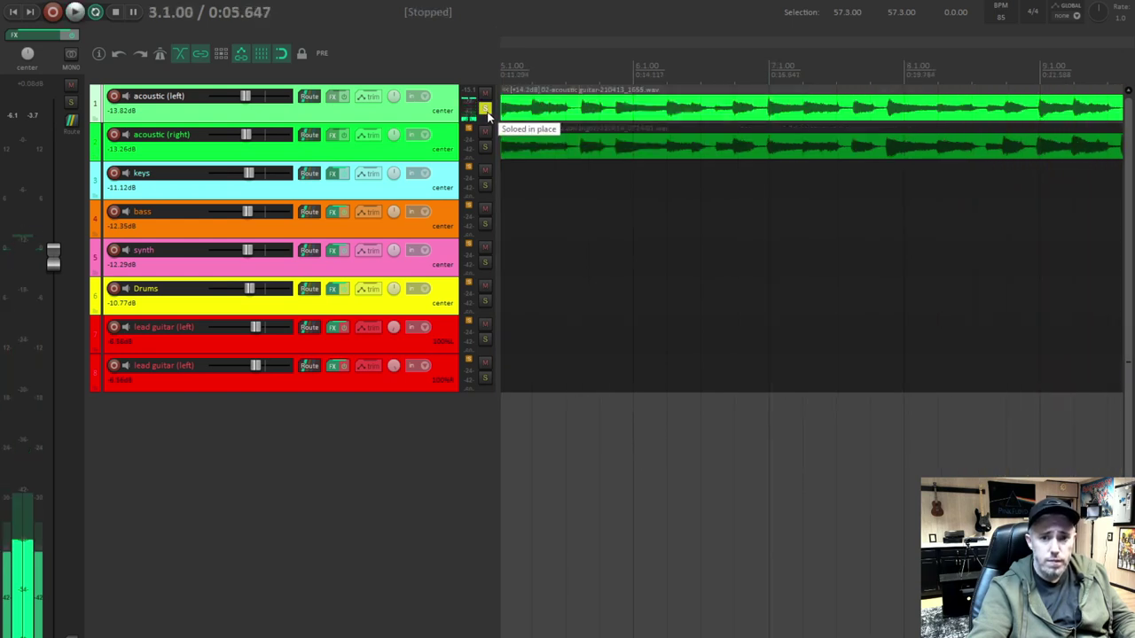
- Solo only the acoustic (right) track and play it from bar 3
{"action": "left_click", "coordinate": [486, 108]}
{"action": "left_click", "coordinate": [485, 146]}
{"action": "key", "text": "space"}
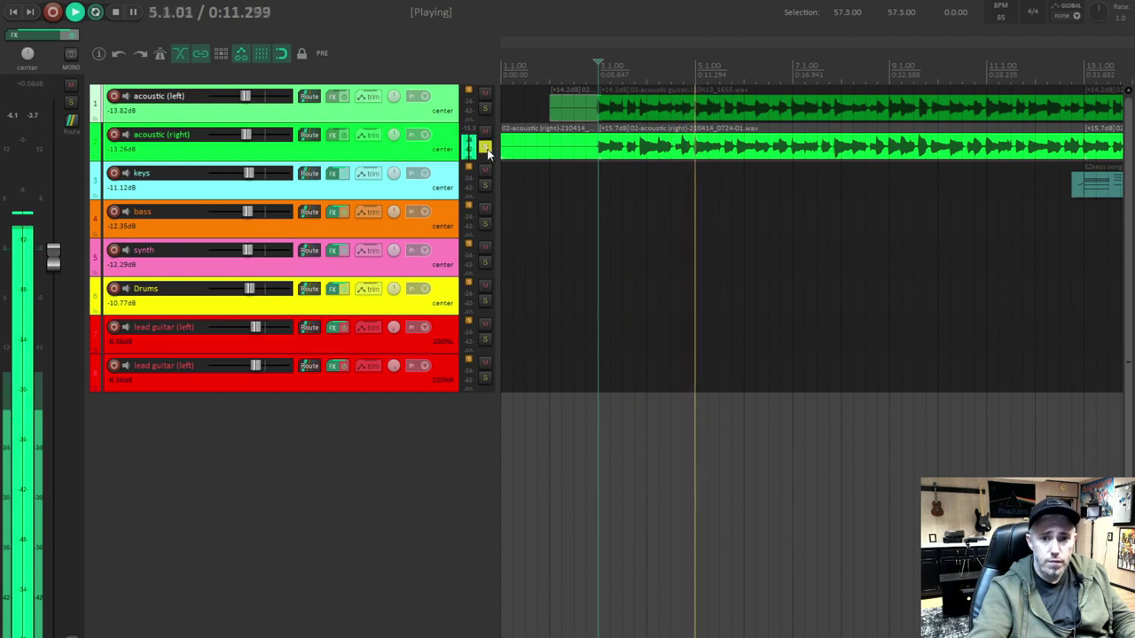
{"action": "key", "text": "space"}
- Solo acoustic (left) as well and play both centred acoustic tracks together from bar 3
{"action": "left_click", "coordinate": [486, 109]}
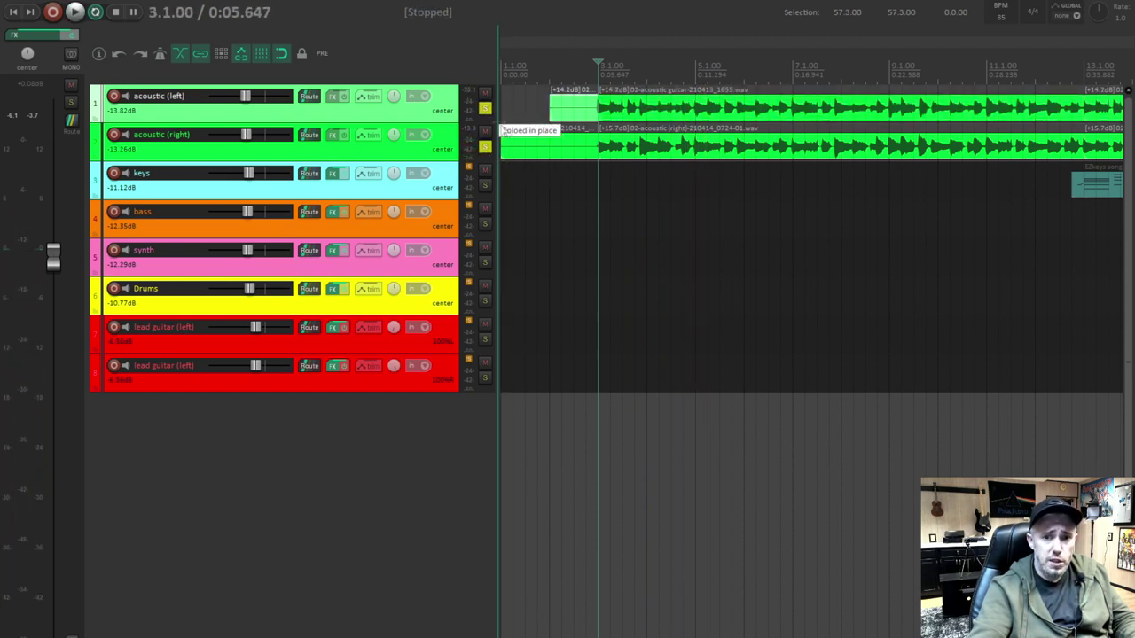
{"action": "key", "text": "space"}
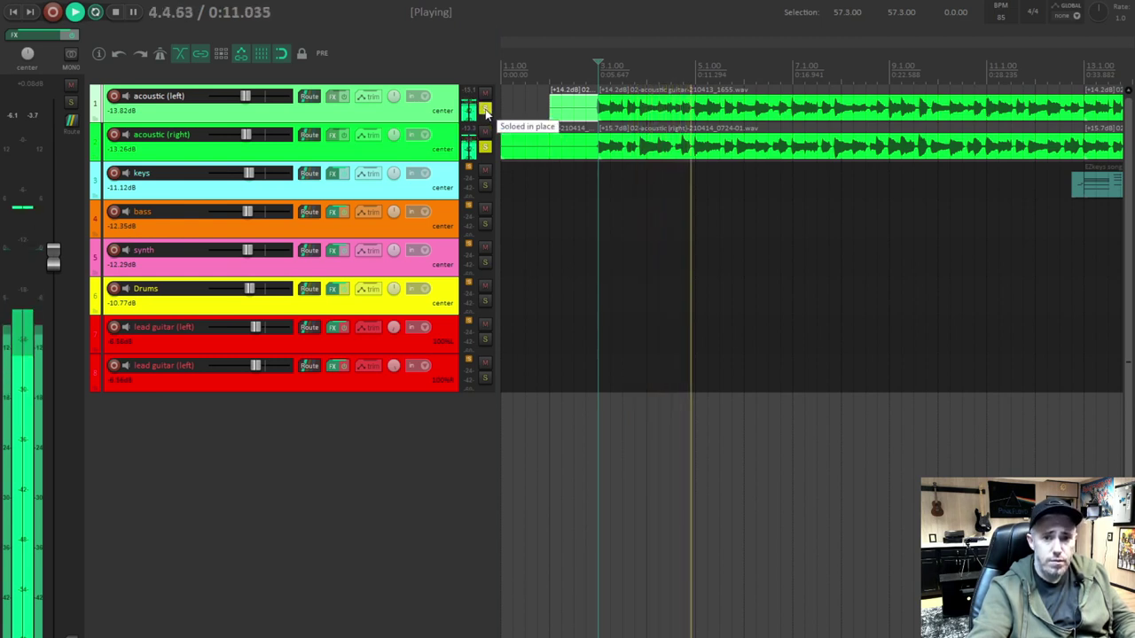
{"action": "key", "text": "space"}
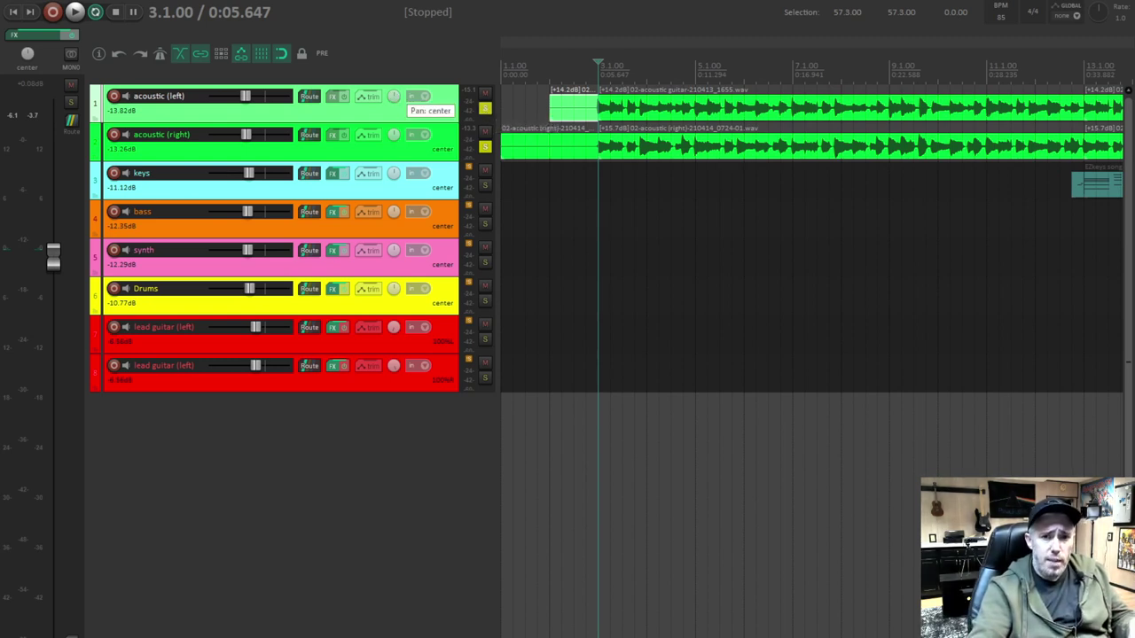
- Pan acoustic (left) to 100%L and acoustic (right) to 100%R, play both soloed from bar 3, and clear the solos
{"action": "left_click_drag", "start_coordinate": [393, 134], "coordinate": [393, 111]}
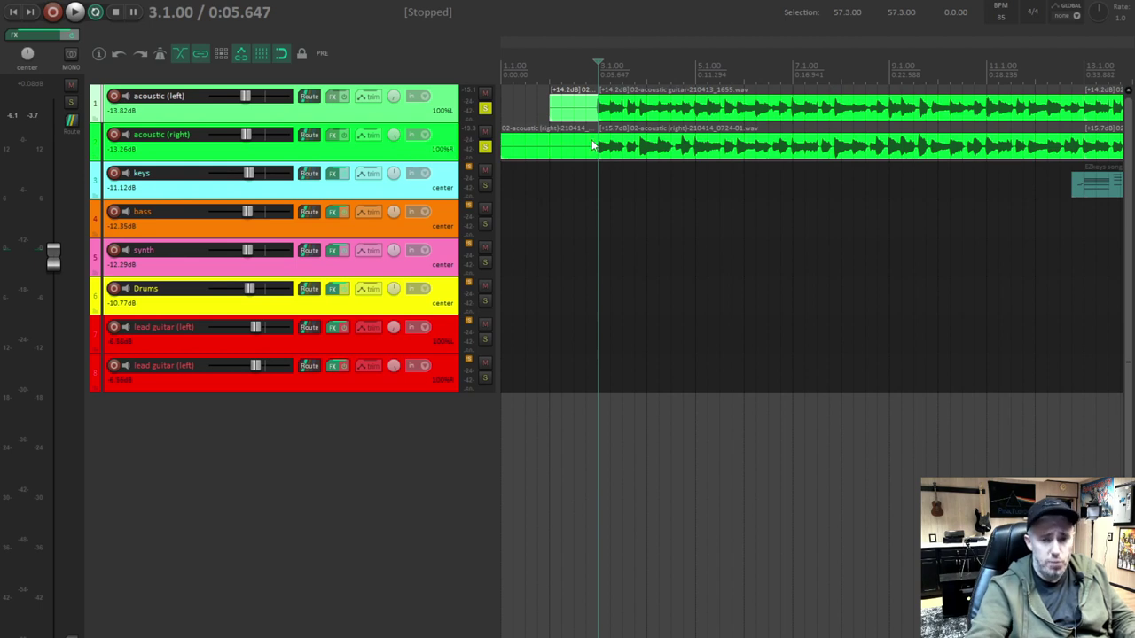
{"action": "key", "text": "space"}
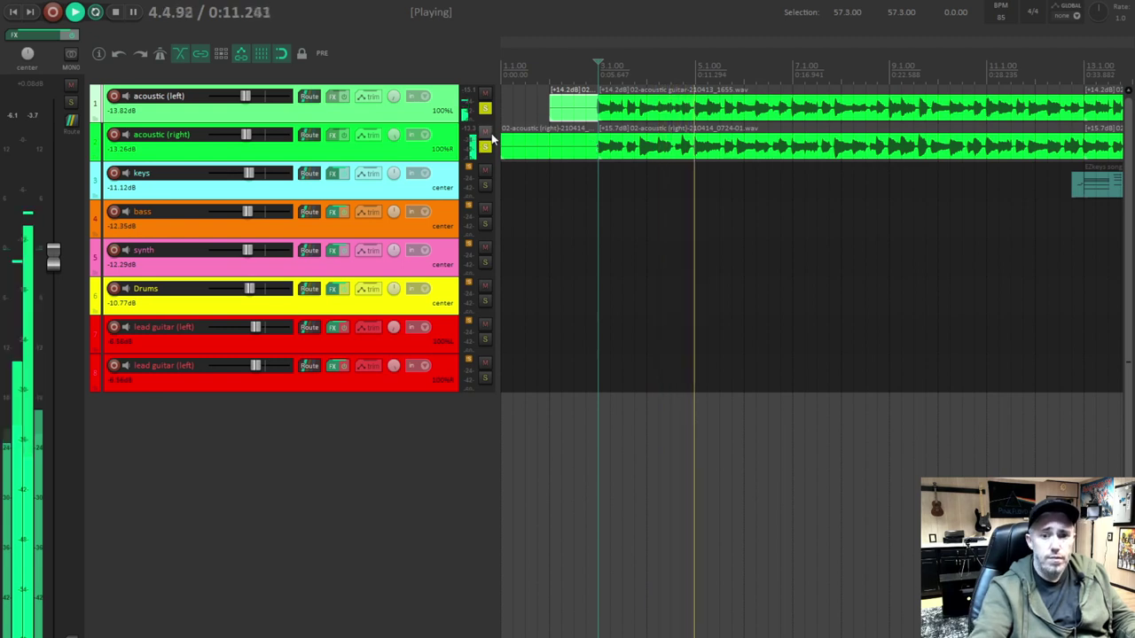
{"action": "key", "text": "space"}
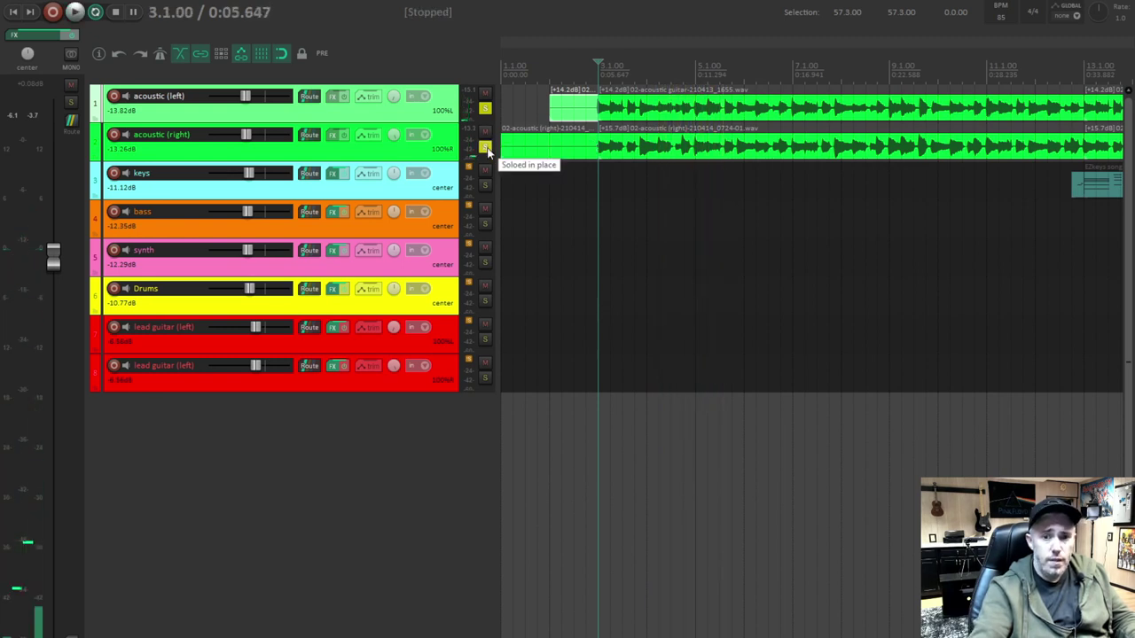
{"action": "left_click", "coordinate": [486, 148]}
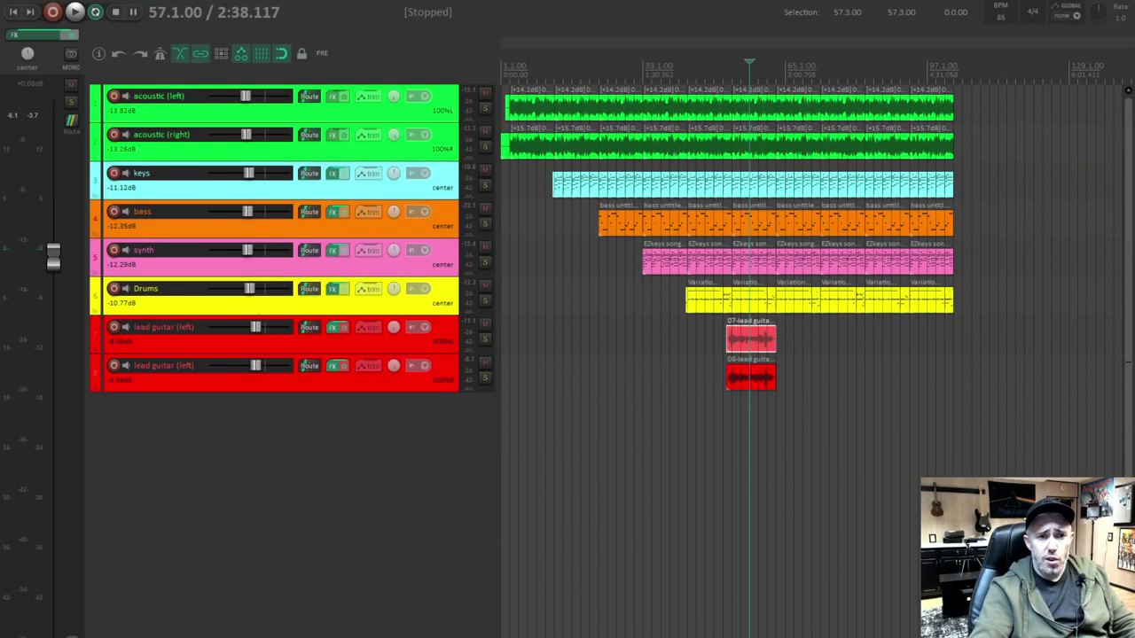
- Return to the start of the song and look at the effects available for the acoustic (left) track
{"action": "left_click", "coordinate": [13, 12]}
{"action": "scroll", "coordinate": [589, 351], "scroll_direction": "up", "scroll_amount": 3}
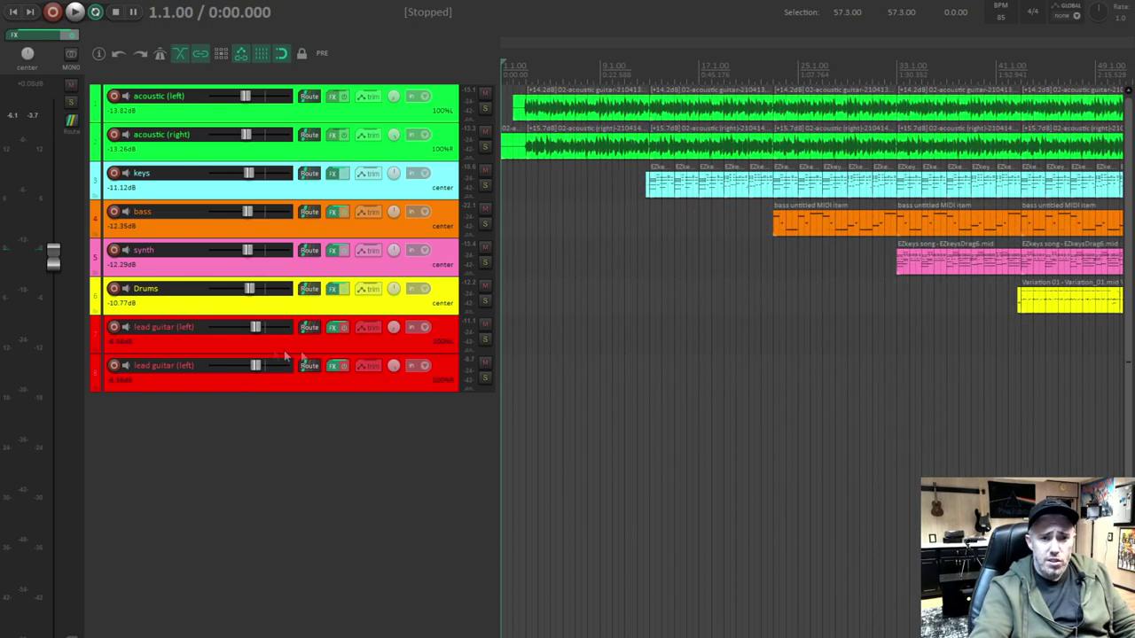
{"action": "left_click", "coordinate": [333, 97]}
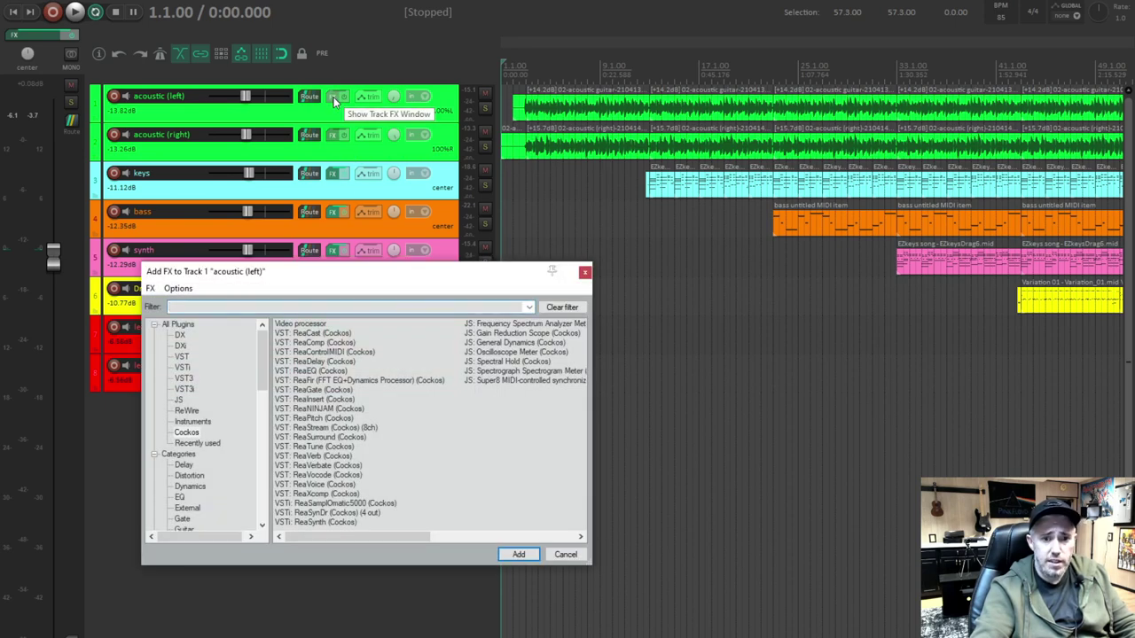
{"action": "left_click", "coordinate": [584, 272]}
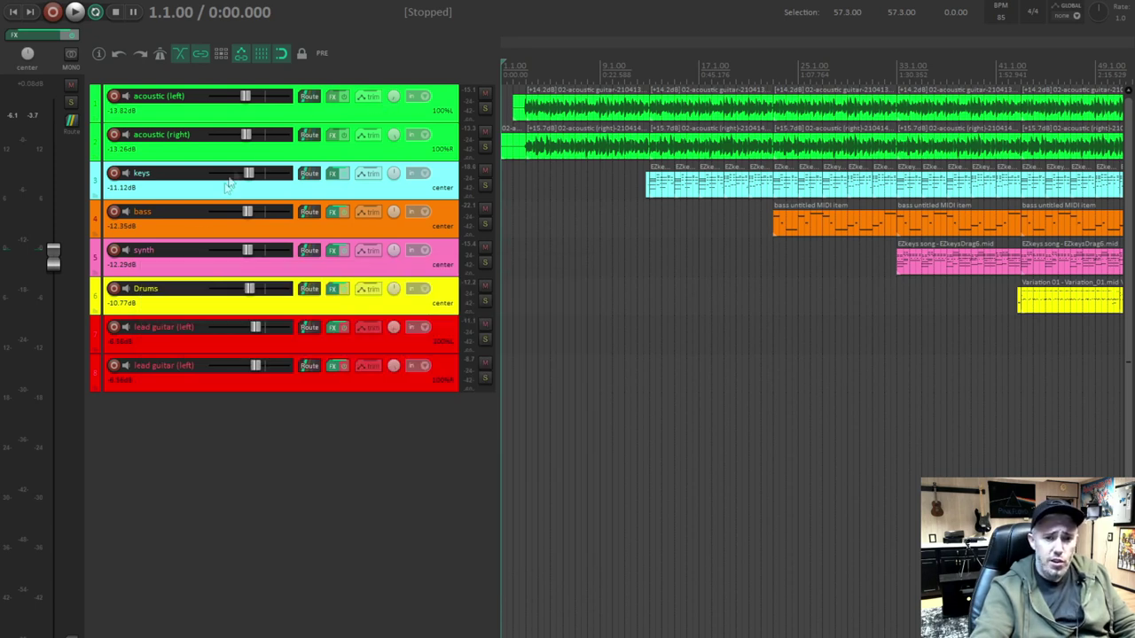
- Add a new track below the lead guitars and name it Delay
{"action": "double_click", "coordinate": [246, 411]}
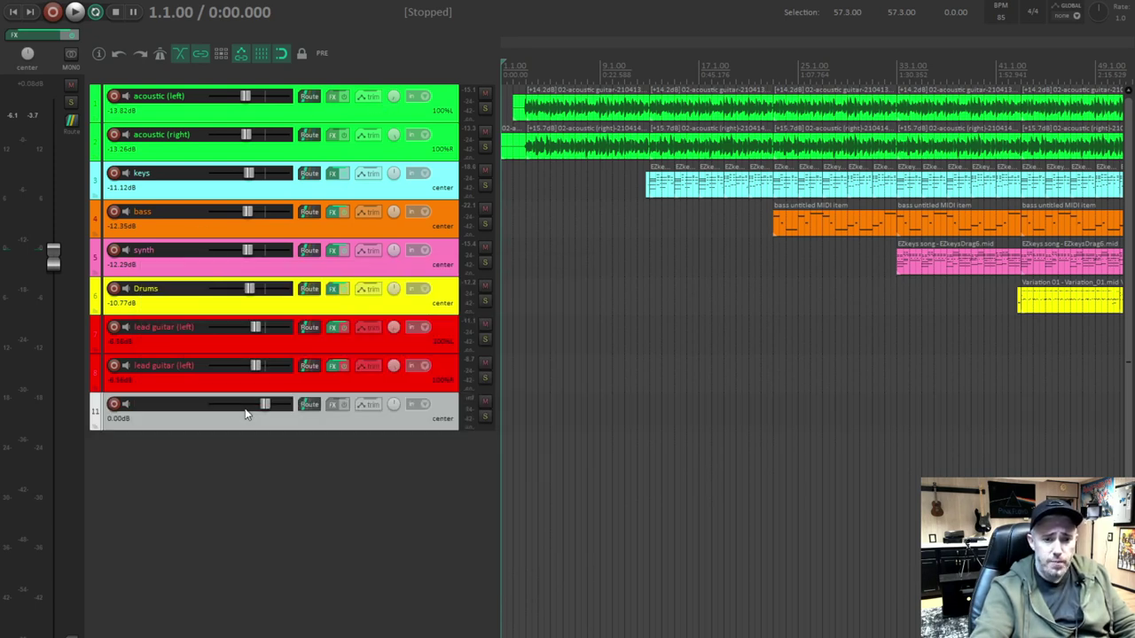
{"action": "double_click", "coordinate": [170, 404]}
{"action": "type", "text": "Delay"}
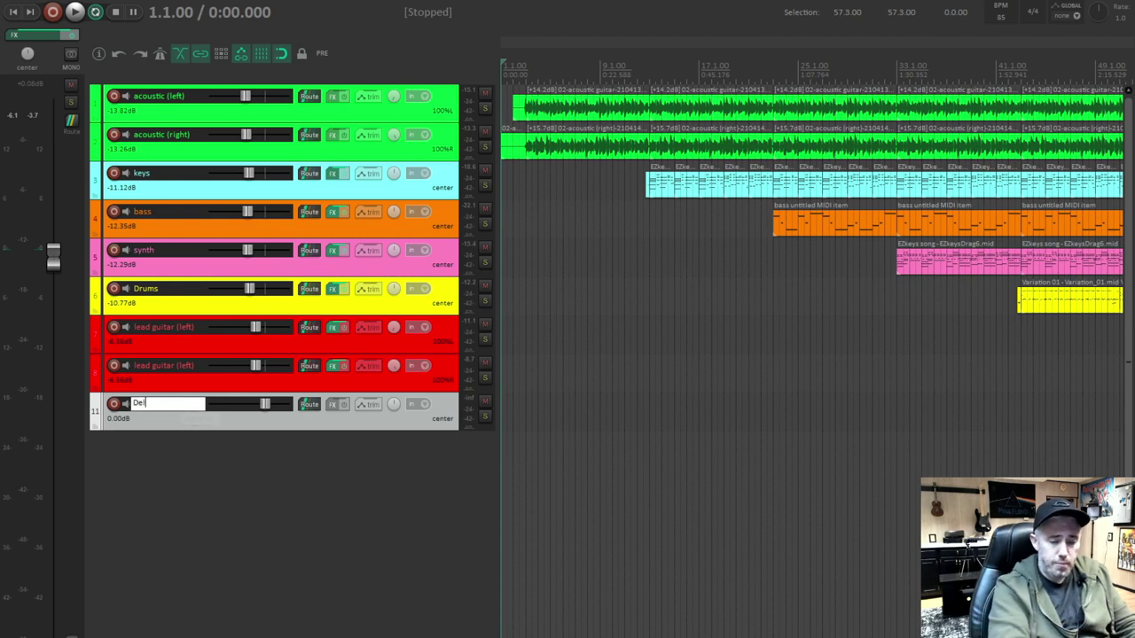
{"action": "key", "text": "Return"}
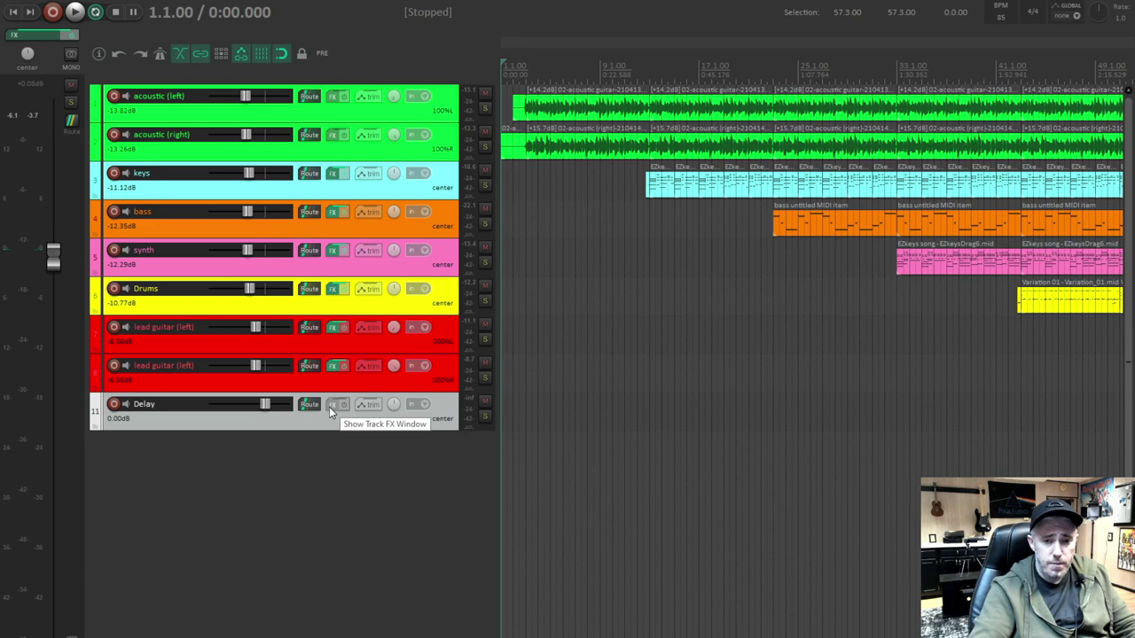
- Insert ReaDelay on the Delay track and place its window over the lower tracks
{"action": "left_click", "coordinate": [332, 405]}
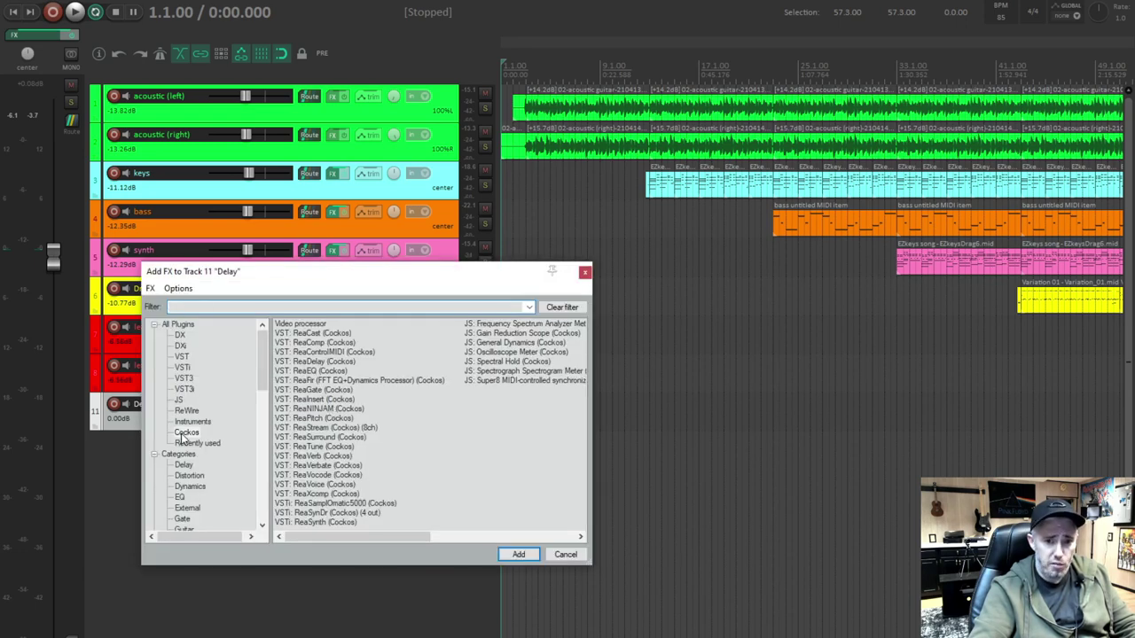
{"action": "double_click", "coordinate": [308, 363]}
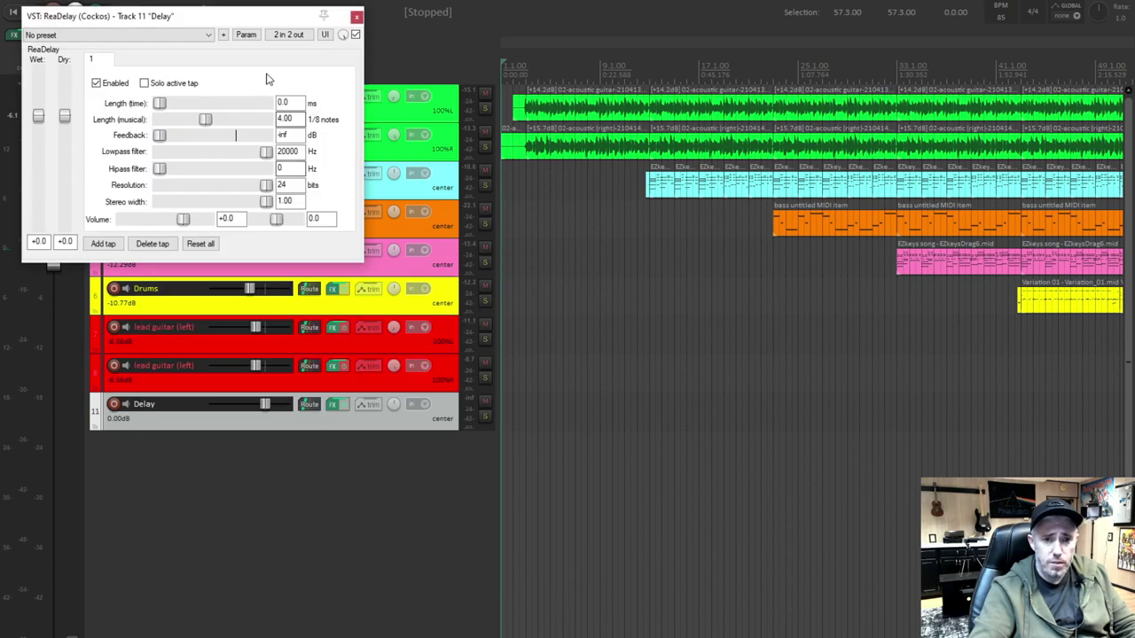
{"action": "left_click_drag", "start_coordinate": [266, 20], "coordinate": [435, 270]}
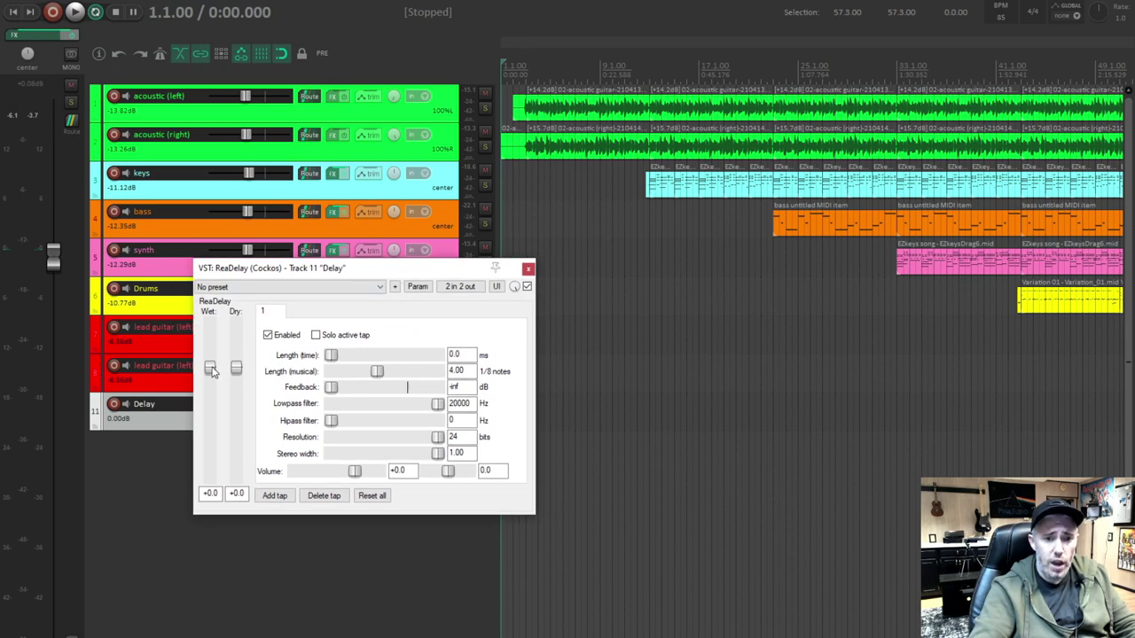
- In ReaDelay, set the Dry level to -inf and the musical length to .5 eighth notes
{"action": "left_click_drag", "start_coordinate": [236, 367], "coordinate": [236, 492]}
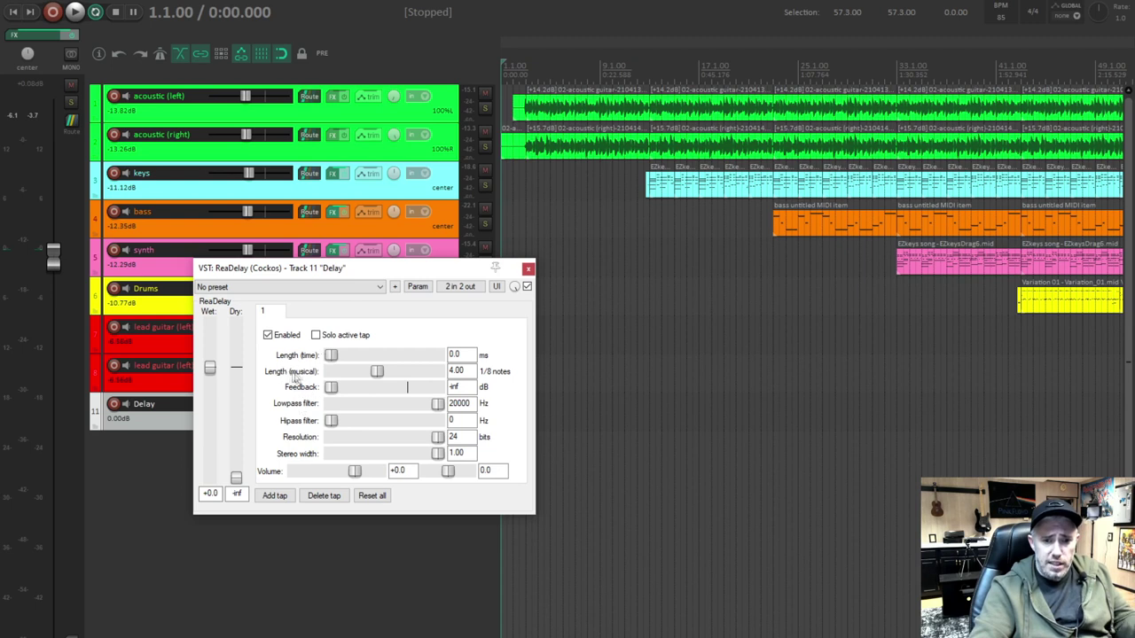
{"action": "double_click", "coordinate": [456, 371]}
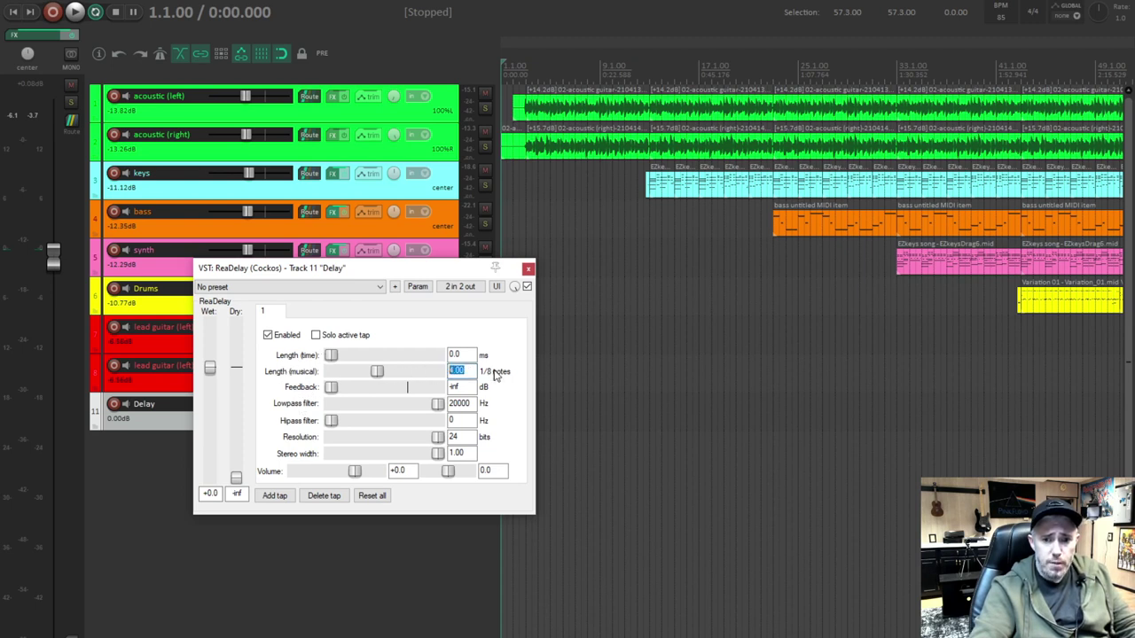
{"action": "type", "text": "5"}
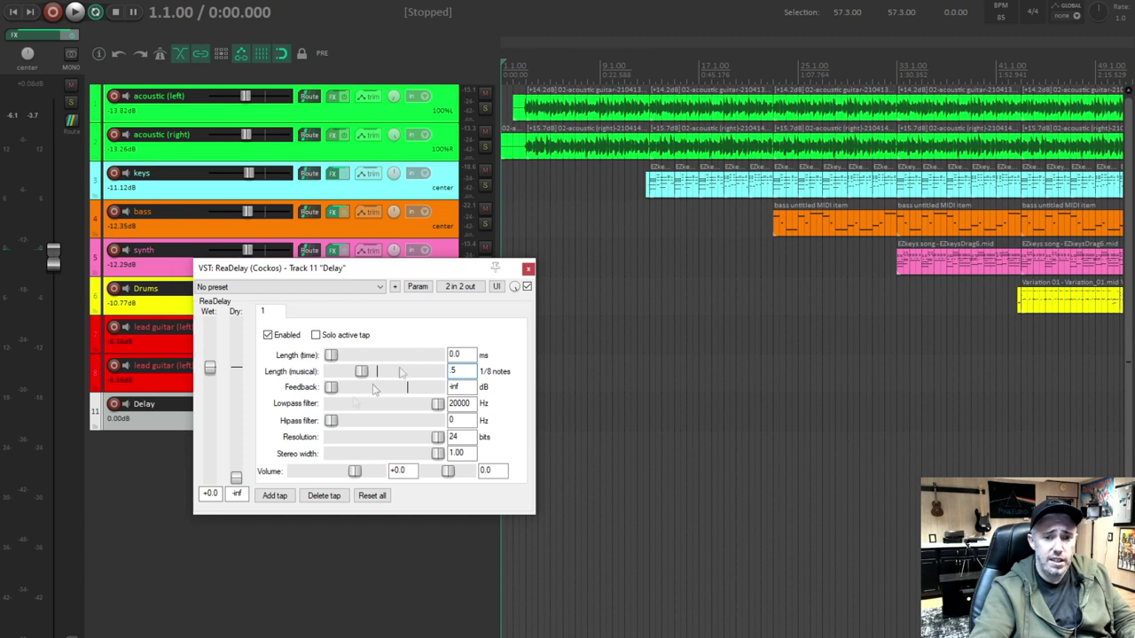
- Close ReaDelay, pan acoustic (left) to center, and create a send from that track to the Delay track
{"action": "left_click", "coordinate": [529, 268]}
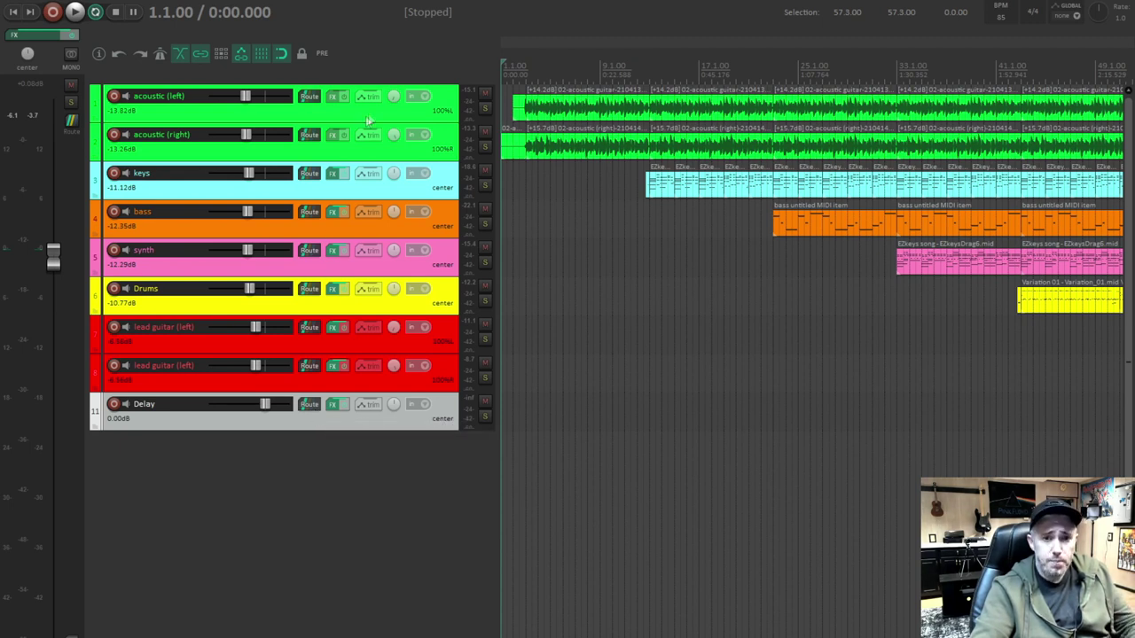
{"action": "double_click", "coordinate": [395, 98]}
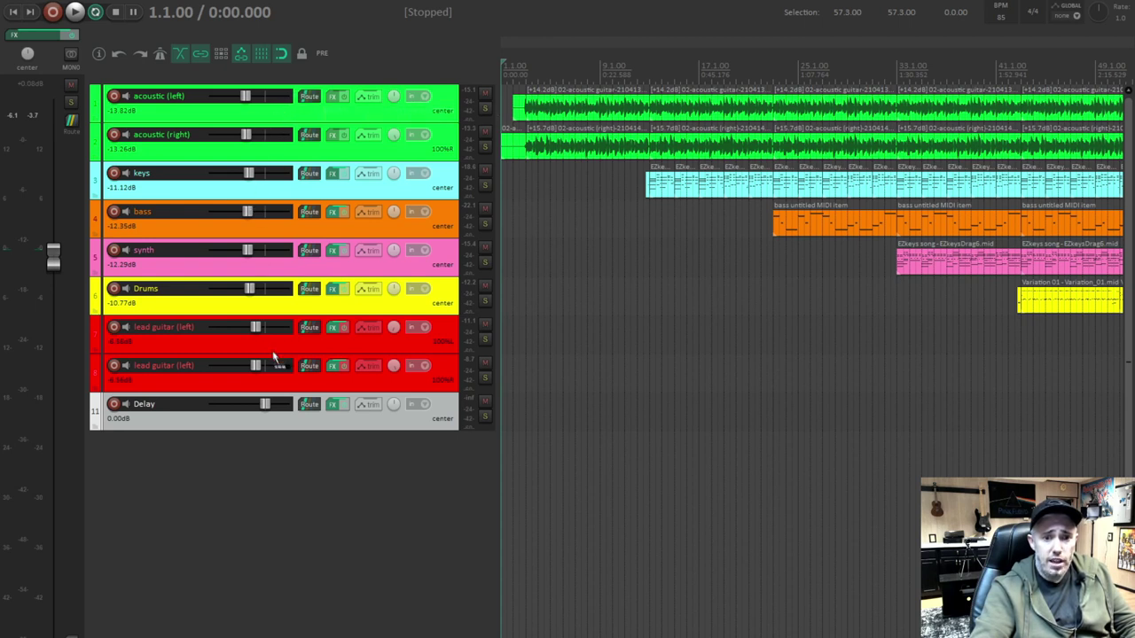
{"action": "left_click_drag", "start_coordinate": [309, 406], "coordinate": [309, 408]}
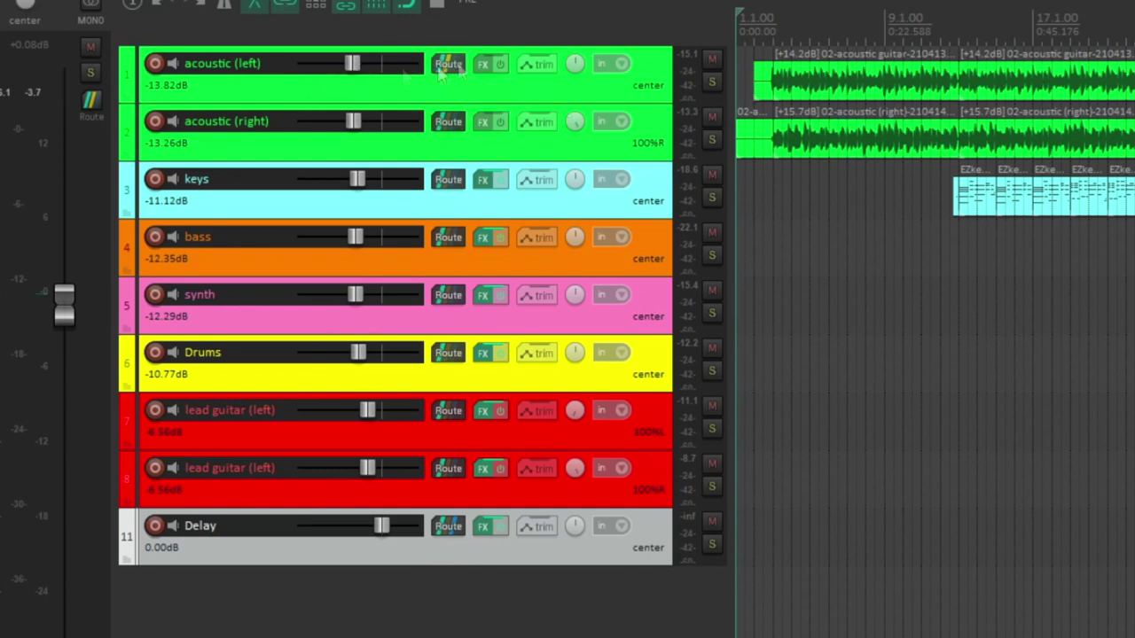
{"action": "mouse_move", "coordinate": [450, 537]}
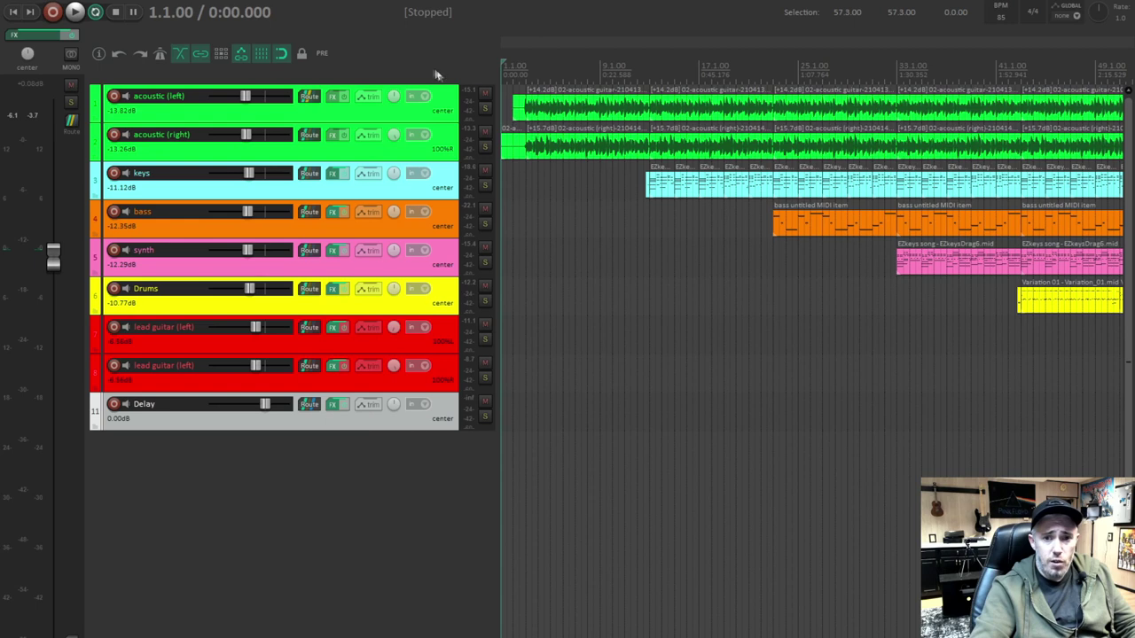
- Solo the acoustic (left) and Delay tracks and listen to them together from 3.1.00
{"action": "left_click", "coordinate": [484, 107]}
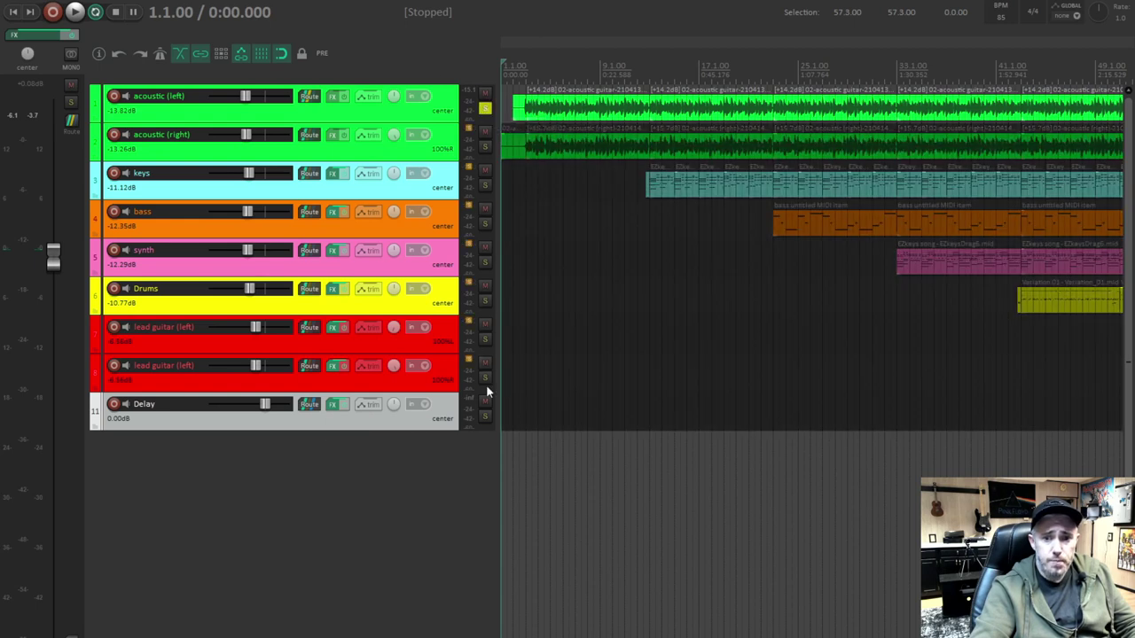
{"action": "left_click", "coordinate": [485, 416]}
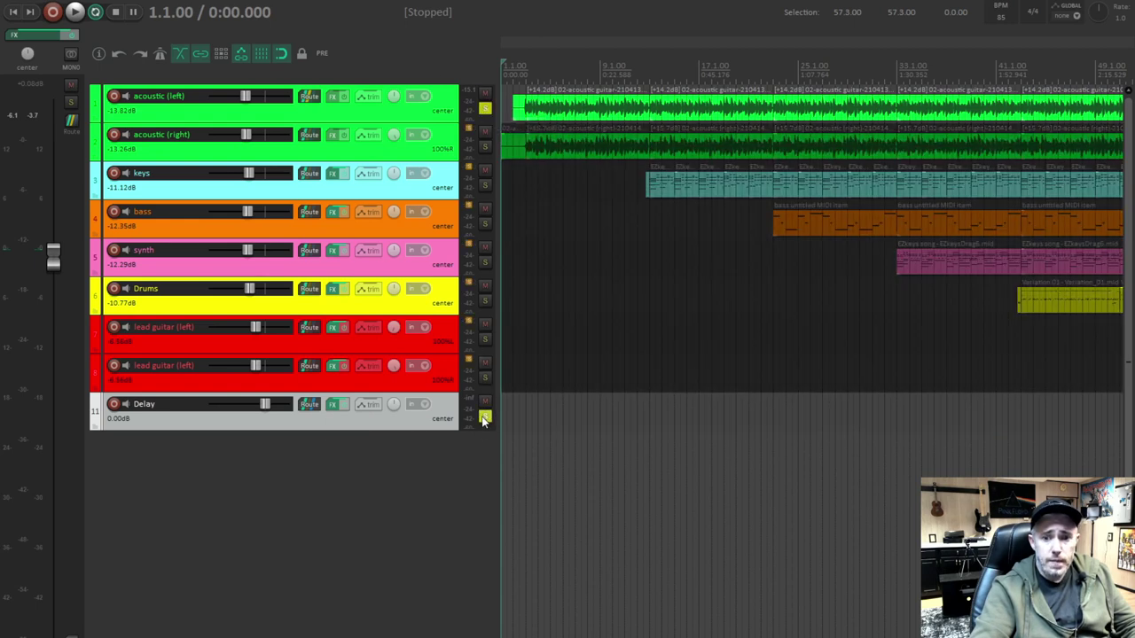
{"action": "left_click", "coordinate": [524, 108]}
{"action": "scroll", "coordinate": [526, 115], "scroll_direction": "up", "scroll_amount": 3}
{"action": "key", "text": "space"}
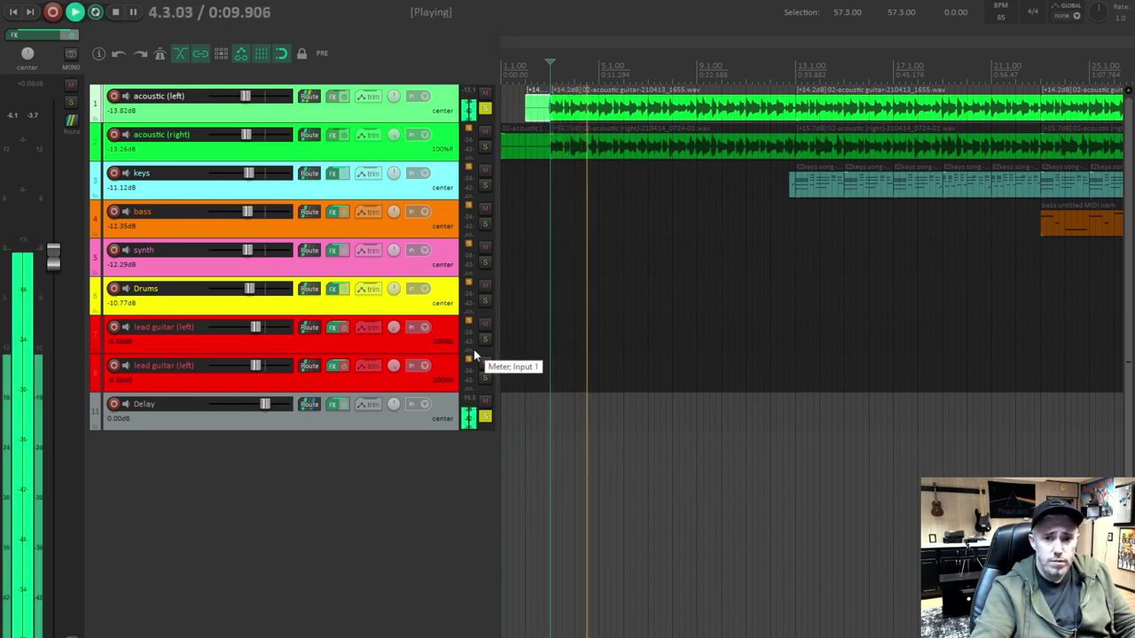
{"action": "key", "text": "space"}
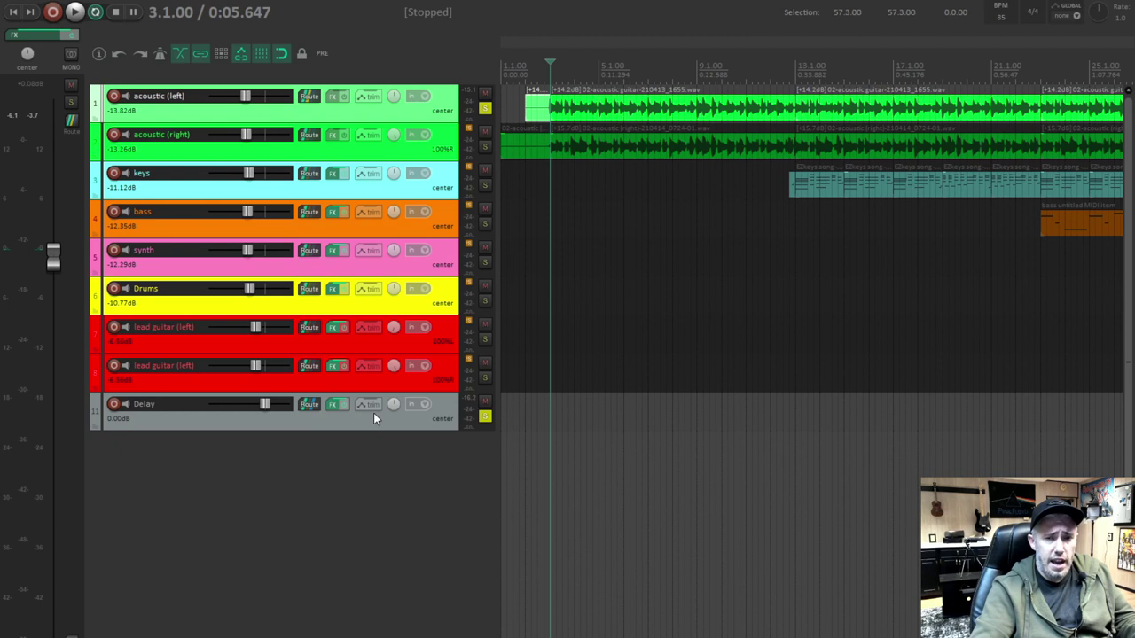
- During playback, lower the Delay track's receive level from acoustic (left) to about -18.13 dB
{"action": "left_click", "coordinate": [310, 406]}
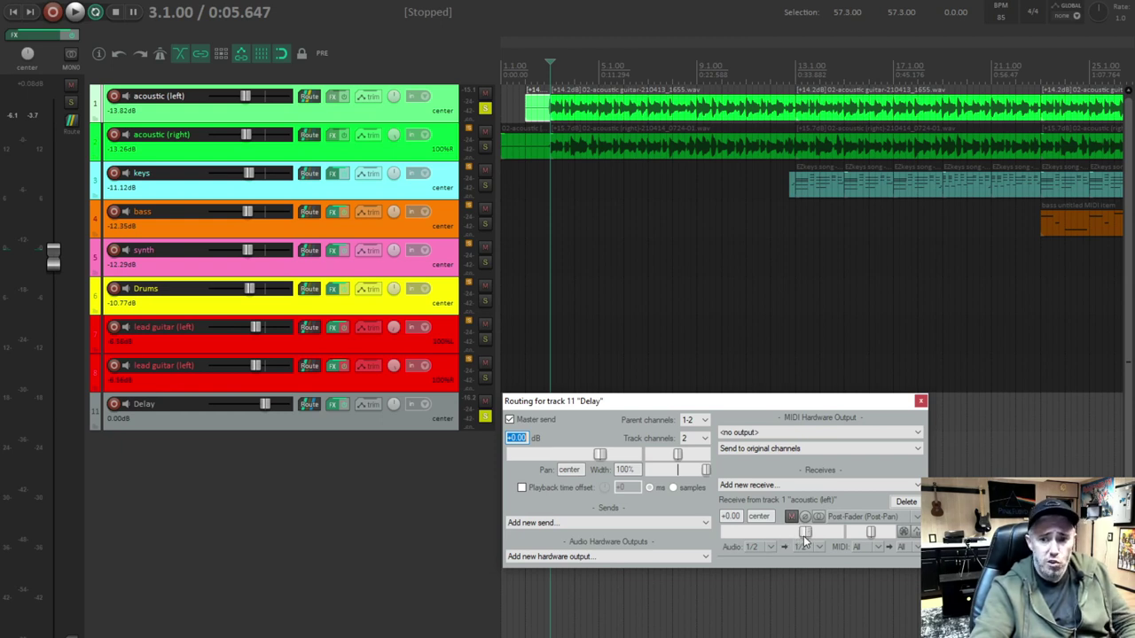
{"action": "key", "text": "space"}
{"action": "left_click_drag", "start_coordinate": [802, 532], "coordinate": [778, 531]}
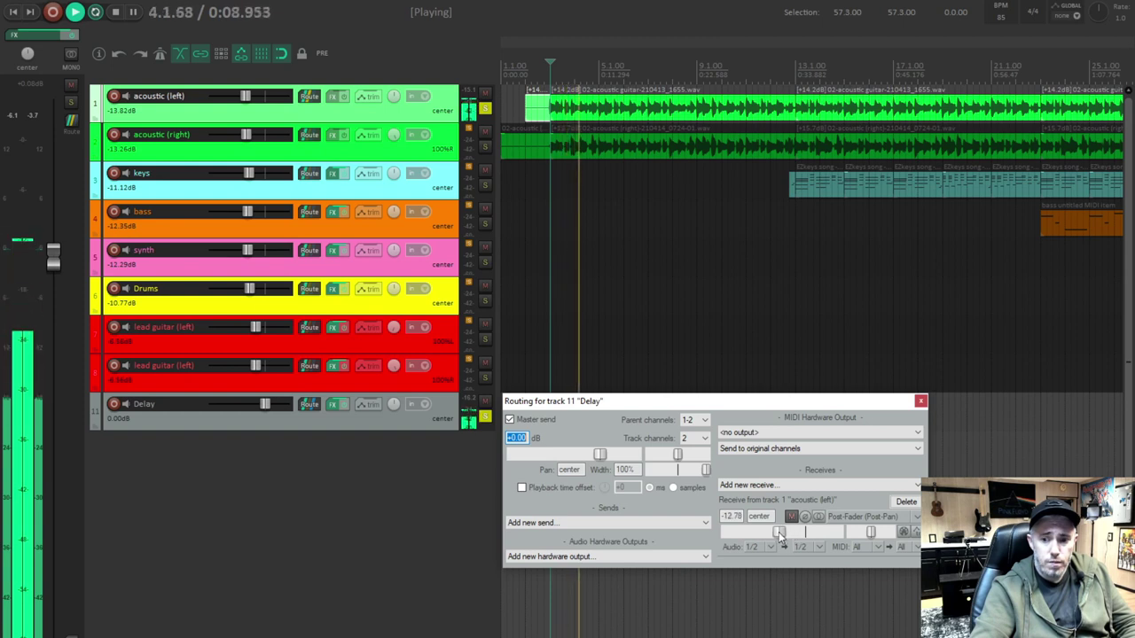
{"action": "left_click_drag", "start_coordinate": [779, 532], "coordinate": [768, 533]}
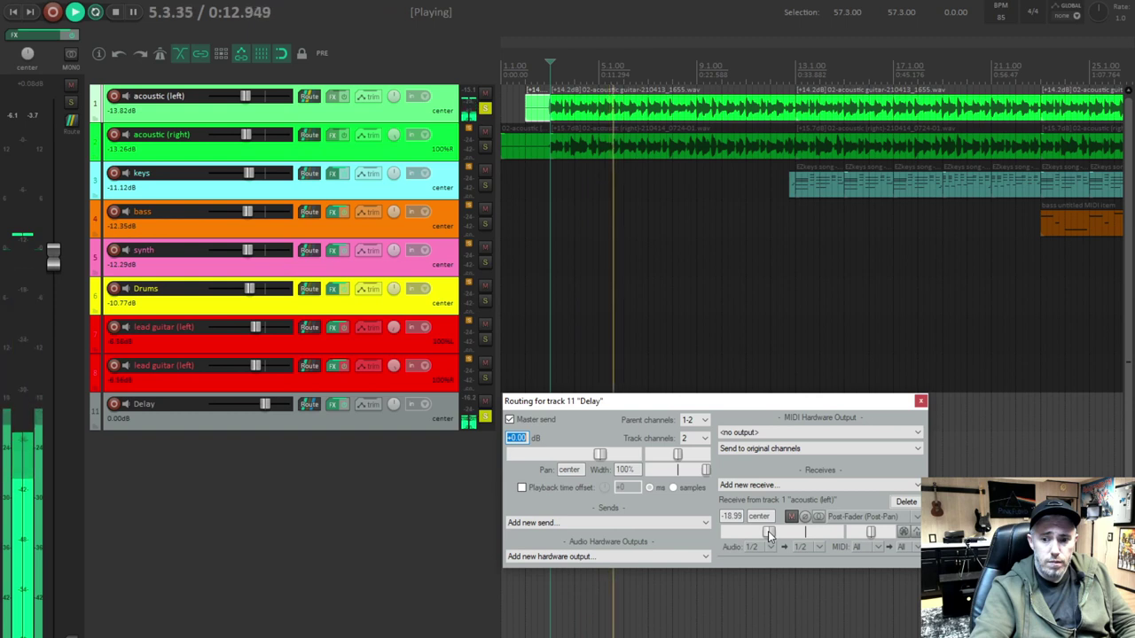
{"action": "left_click_drag", "start_coordinate": [770, 534], "coordinate": [771, 533]}
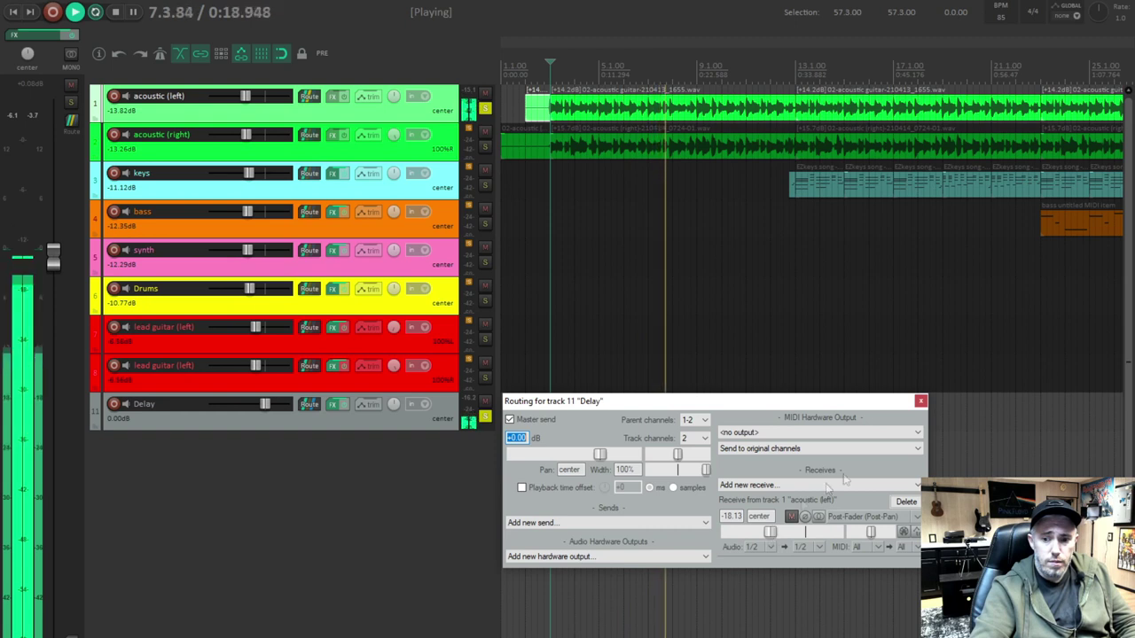
{"action": "key", "text": "space"}
{"action": "left_click", "coordinate": [920, 401]}
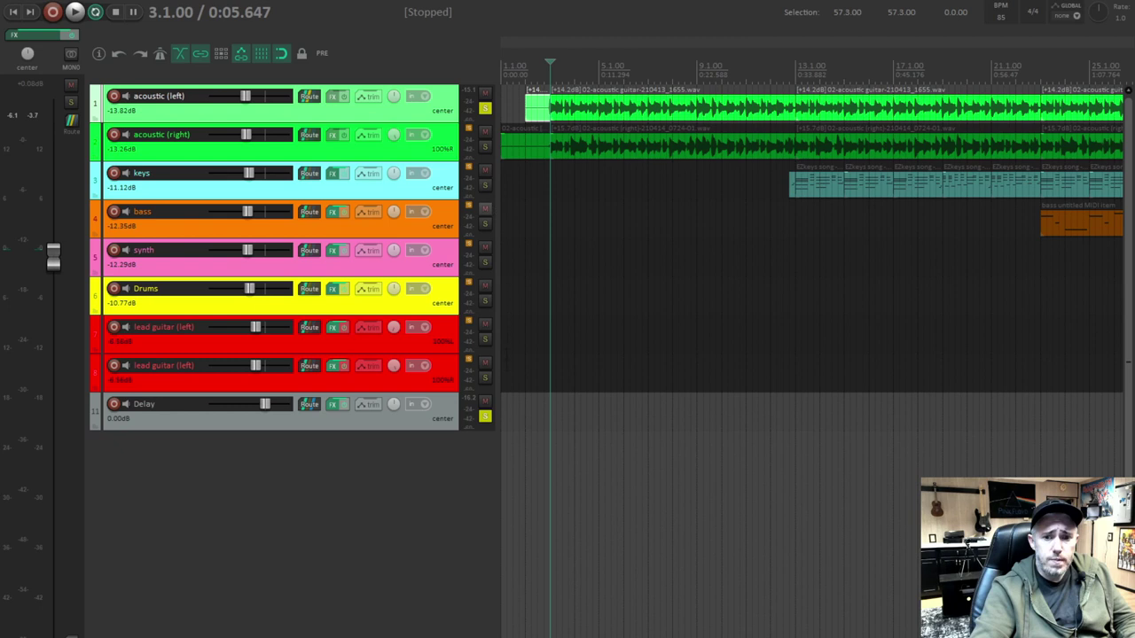
- Compare the soloed acoustic (left) track with the Delay track muted and unmuted
{"action": "left_click", "coordinate": [482, 400]}
{"action": "key", "text": "space"}
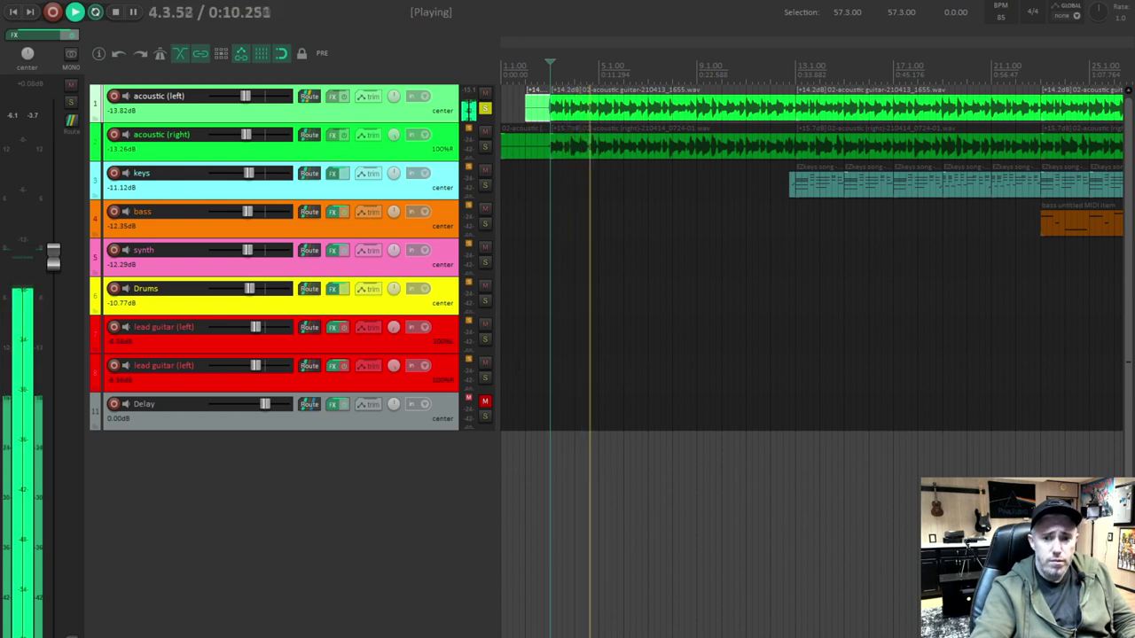
{"action": "key", "text": "space"}
{"action": "left_click", "coordinate": [486, 404]}
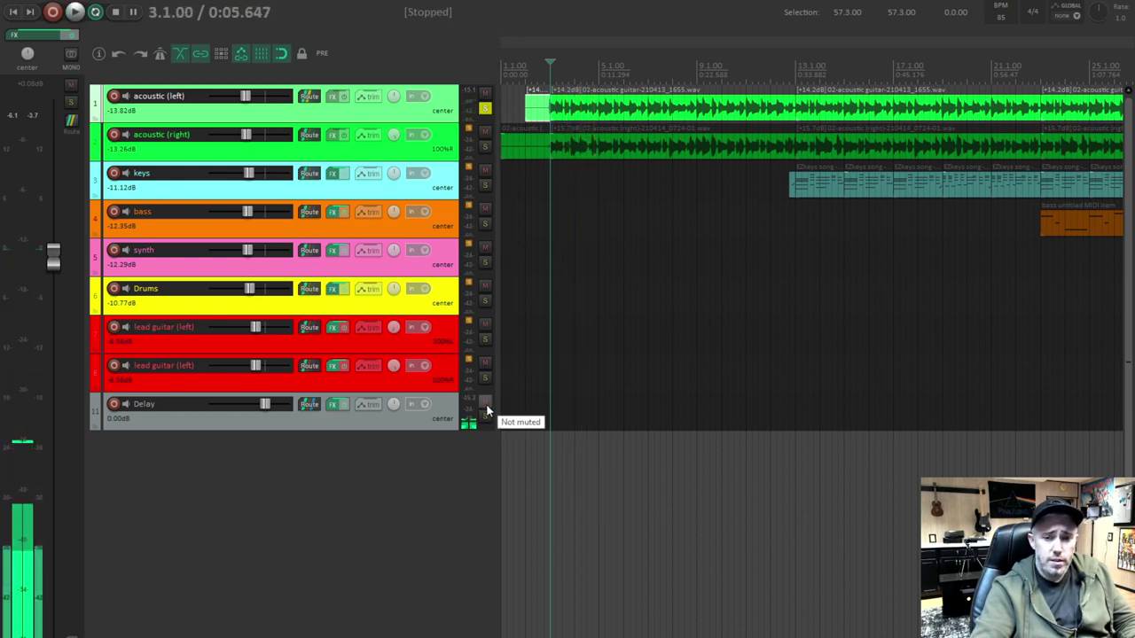
{"action": "key", "text": "space"}
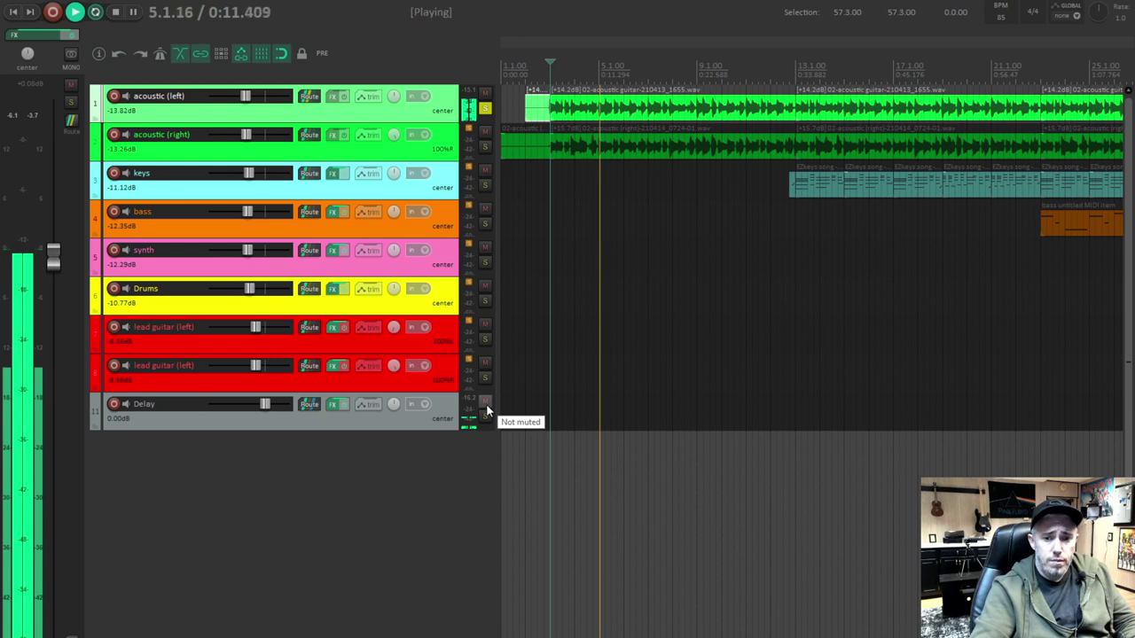
{"action": "key", "text": "space"}
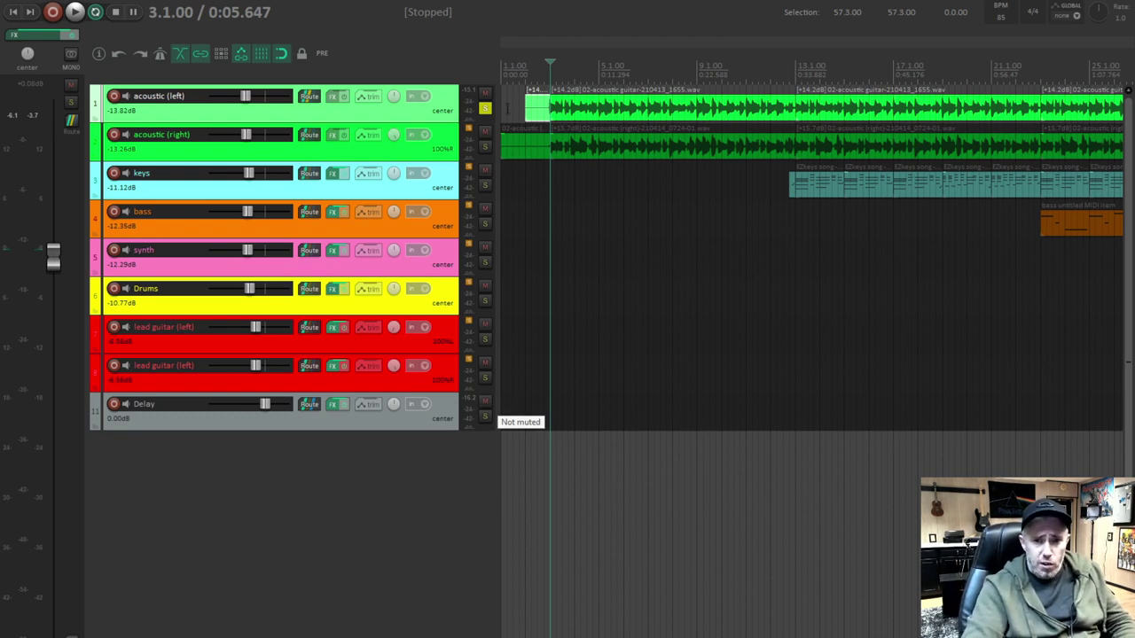
- Unsolo acoustic (left) and create a send from acoustic (right) to the Delay track
{"action": "left_click", "coordinate": [486, 108]}
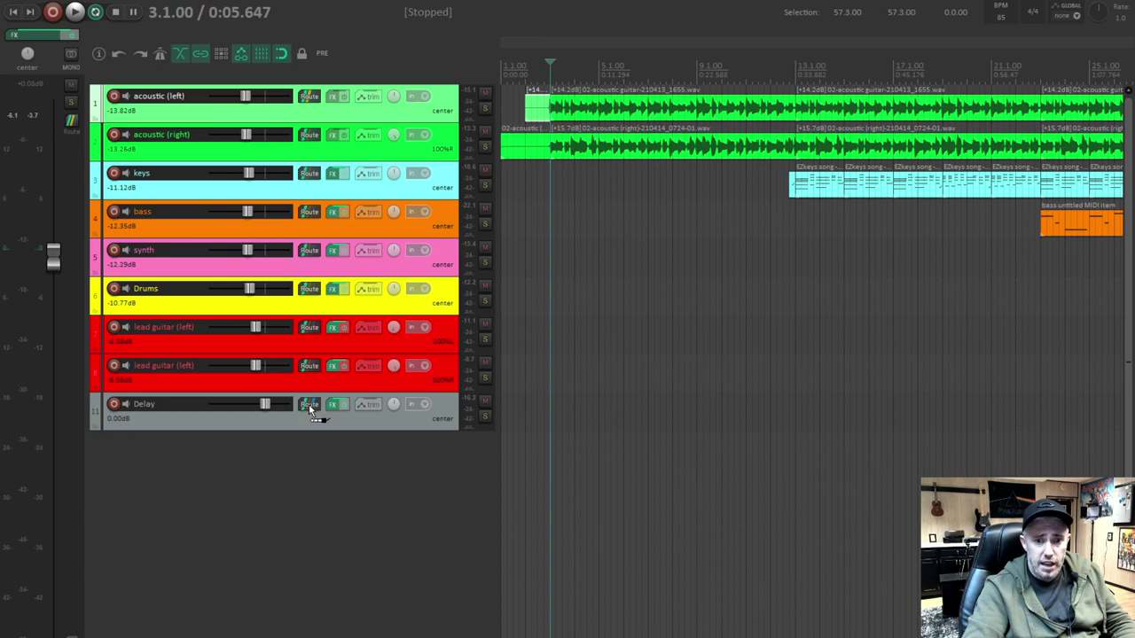
{"action": "left_click_drag", "start_coordinate": [309, 408], "coordinate": [309, 408]}
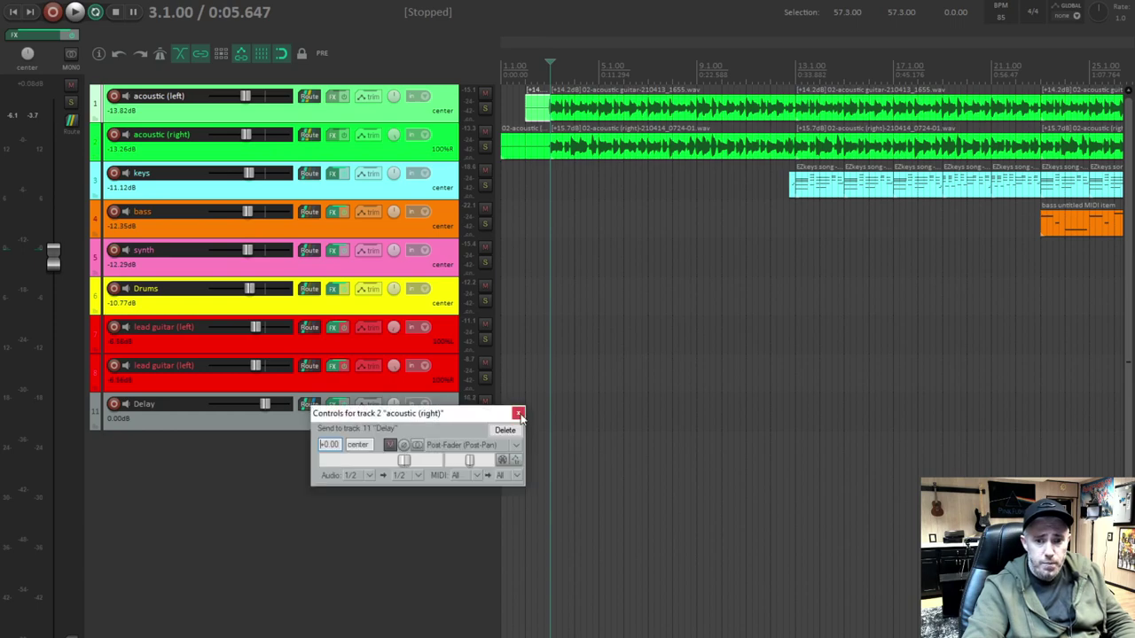
{"action": "left_click", "coordinate": [519, 414]}
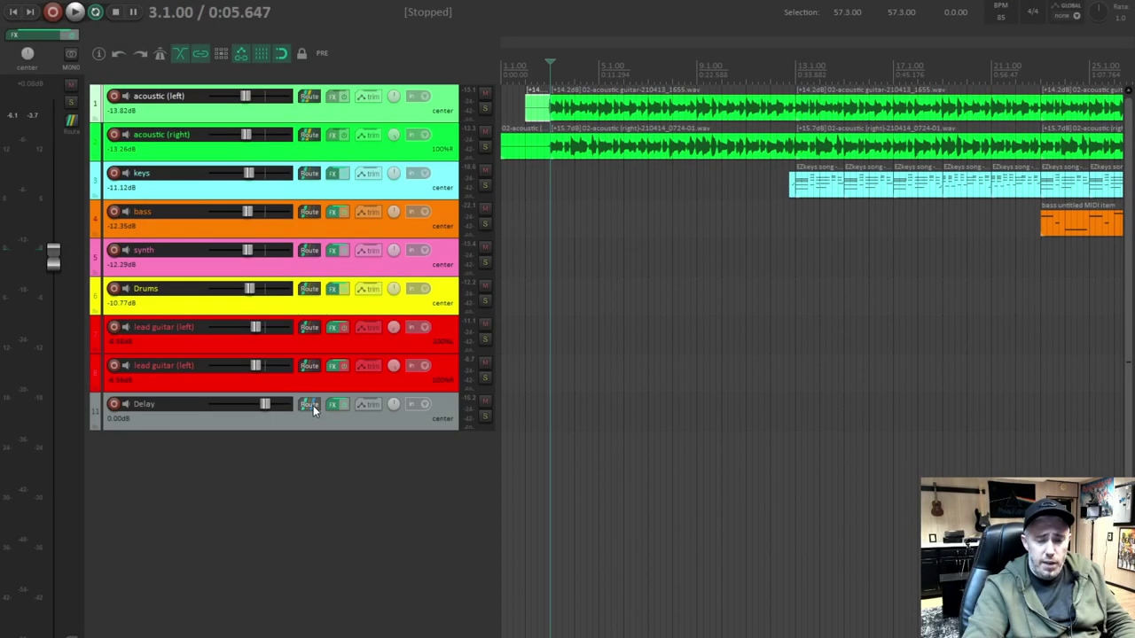
- Lower the Delay track's receive level from acoustic (right) to about -18.91 dB
{"action": "left_click", "coordinate": [309, 405]}
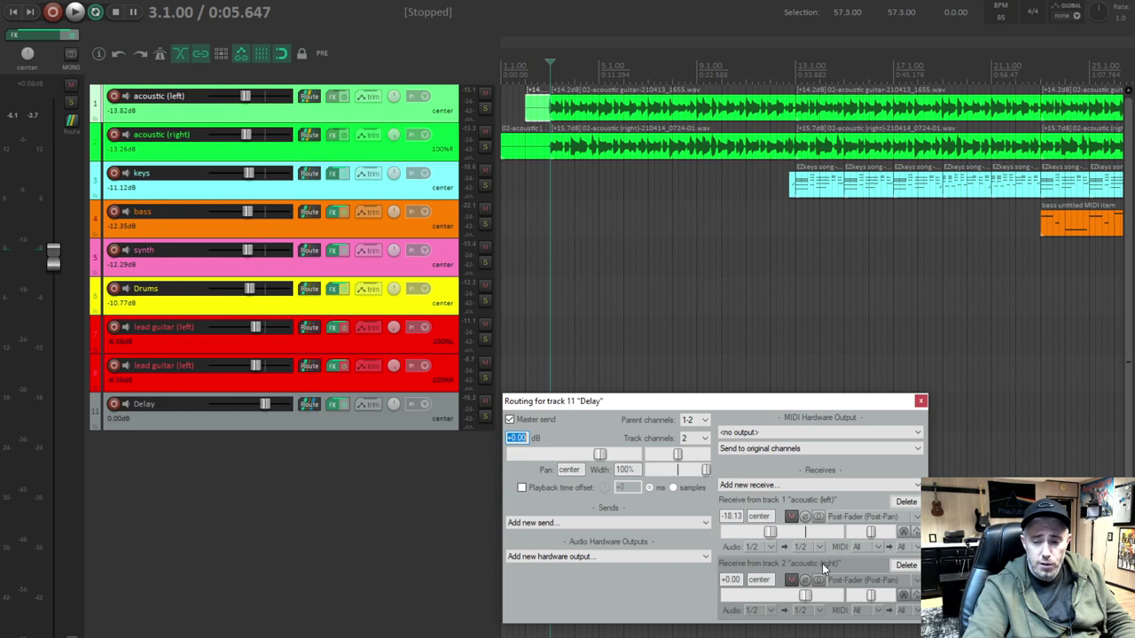
{"action": "left_click_drag", "start_coordinate": [804, 599], "coordinate": [768, 602]}
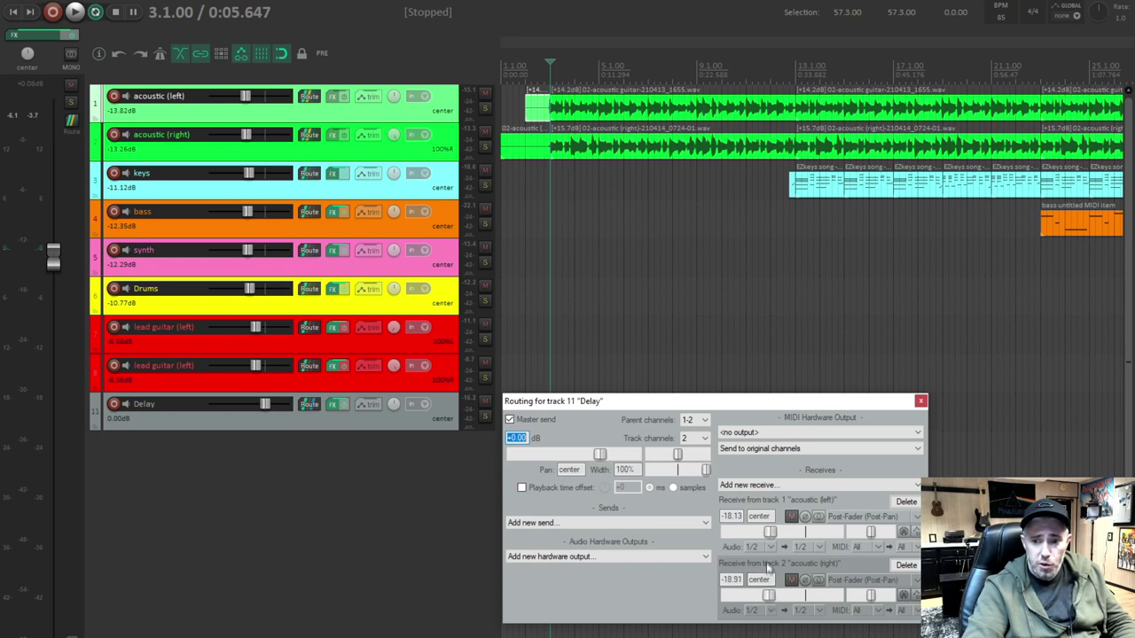
{"action": "left_click", "coordinate": [920, 402]}
- Pan acoustic (left) to 99%L and acoustic (right) to 92%R, and play the song from 3.1.00
{"action": "mouse_move", "coordinate": [394, 97]}
{"action": "left_mouse_down"}
{"action": "mouse_move", "coordinate": [395, 143]}
{"action": "mouse_move", "coordinate": [395, 99]}
{"action": "left_mouse_up"}
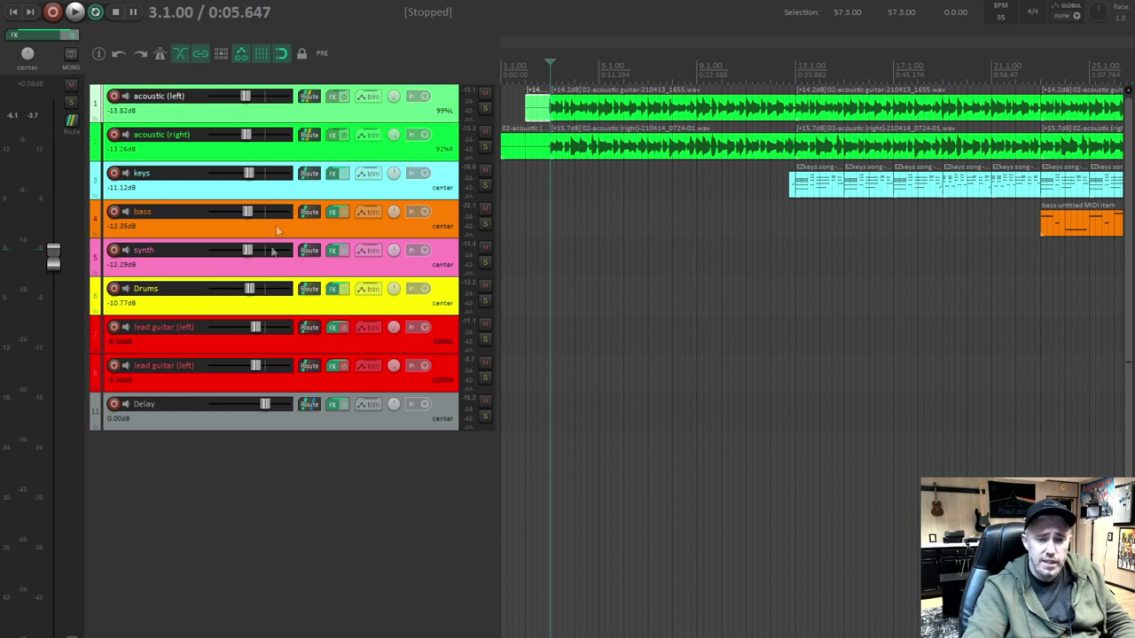
{"action": "key", "text": "space"}
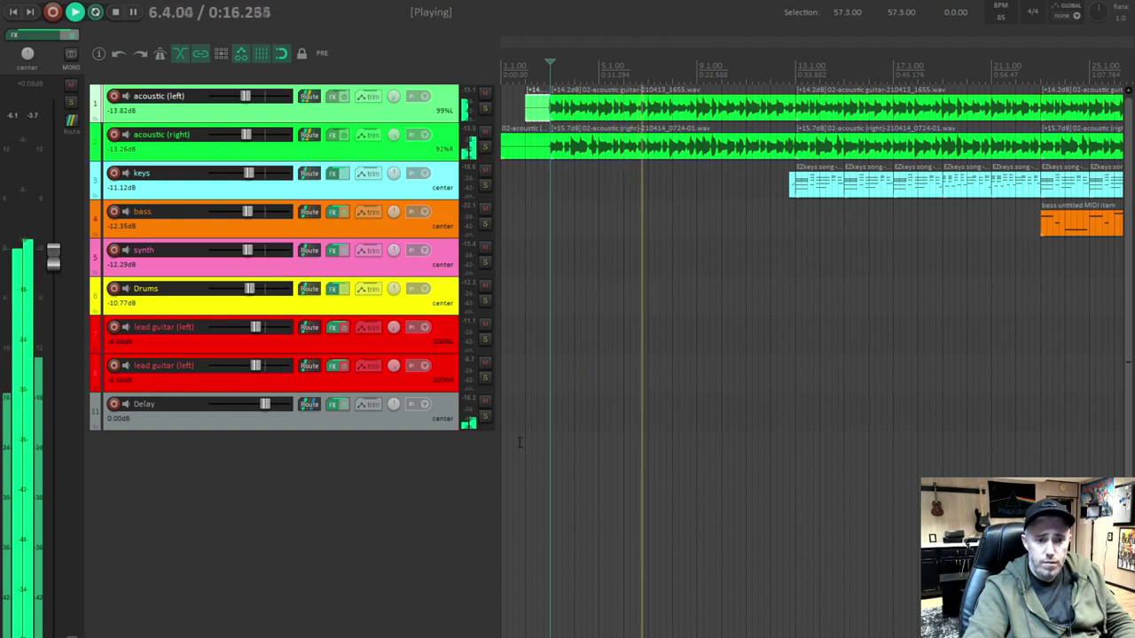
{"action": "key", "text": "space"}
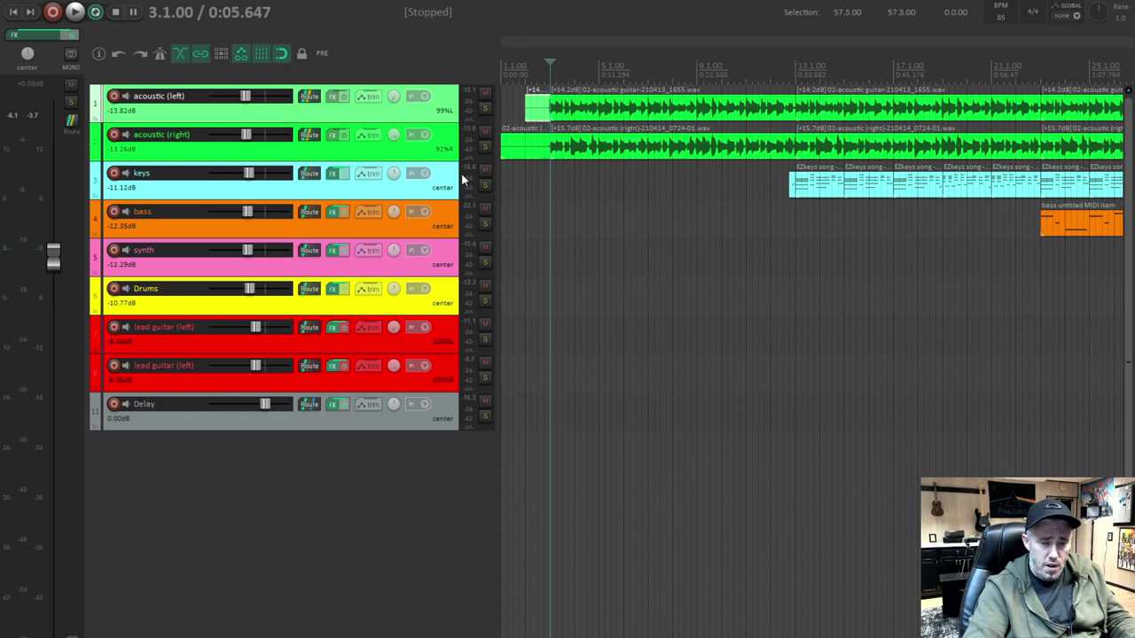
- Play both panned acoustic guitars with the Delay track muted and again with it unmuted to compare the sound
{"action": "left_click", "coordinate": [485, 404]}
{"action": "key", "text": "space"}
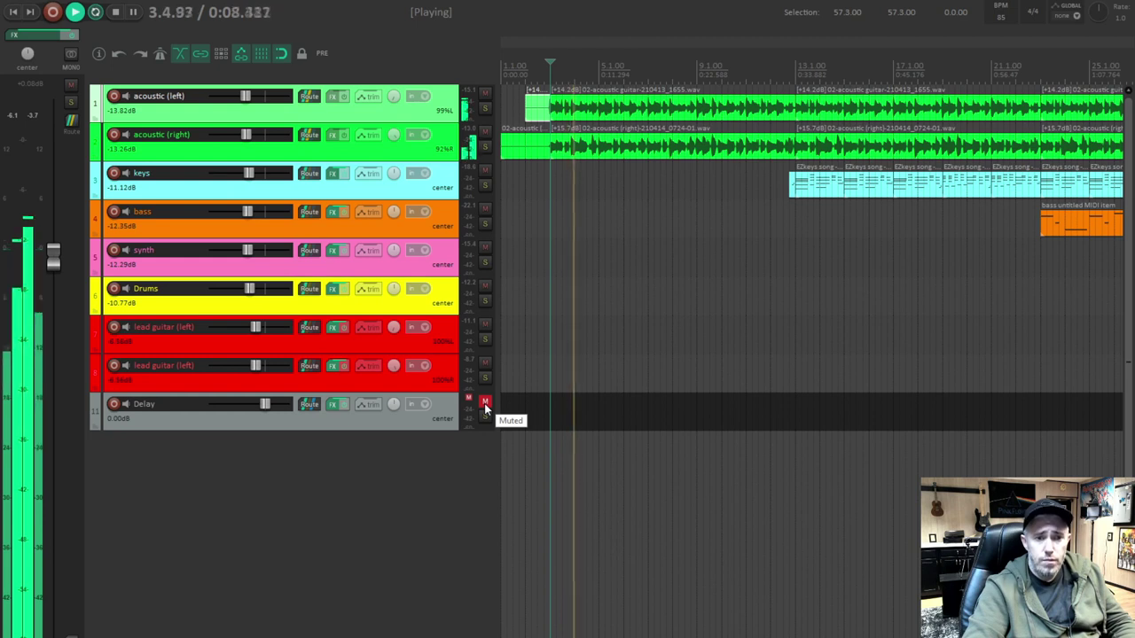
{"action": "key", "text": "space"}
{"action": "left_click", "coordinate": [484, 404]}
{"action": "key", "text": "space"}
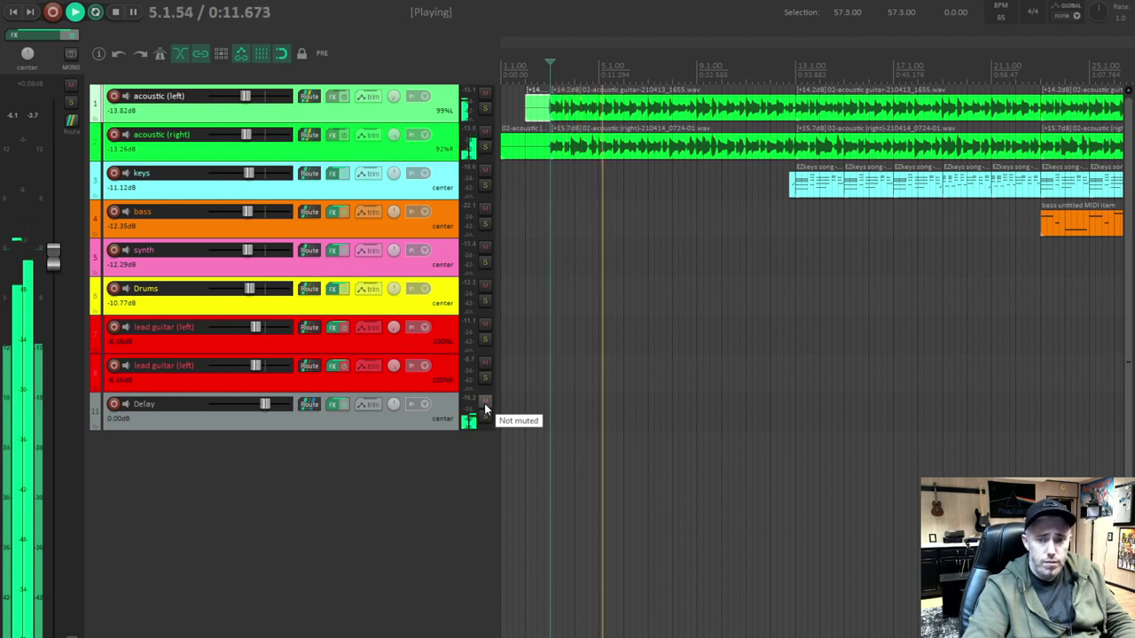
{"action": "key", "text": "space"}
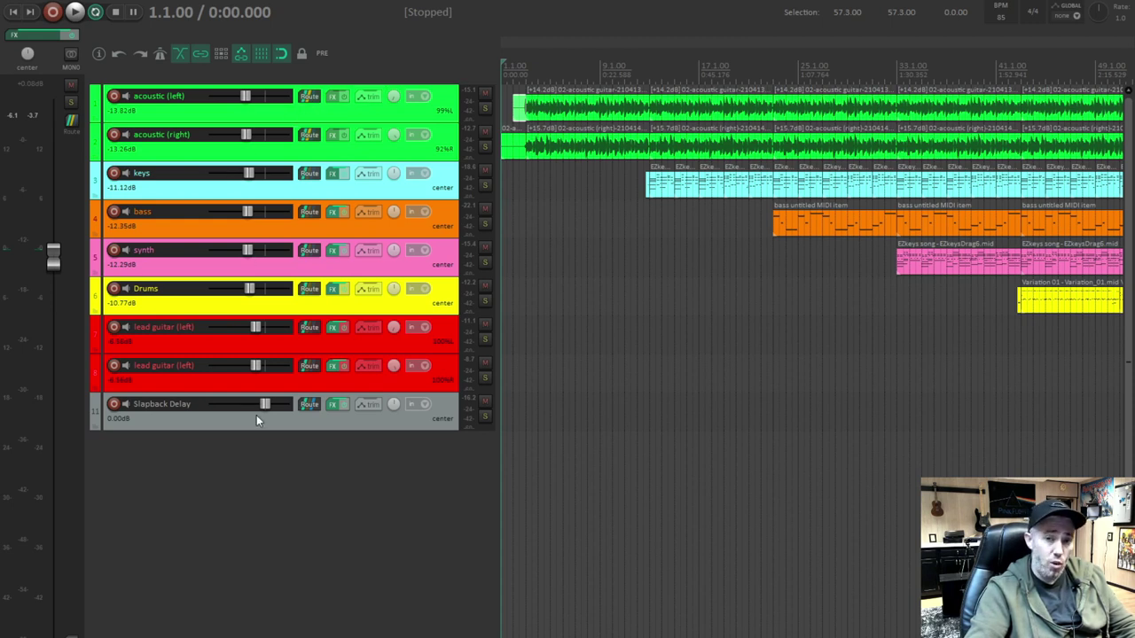
- Add a new track below Slapback Delay and name it Reverb
{"action": "double_click", "coordinate": [185, 443]}
{"action": "double_click", "coordinate": [158, 443]}
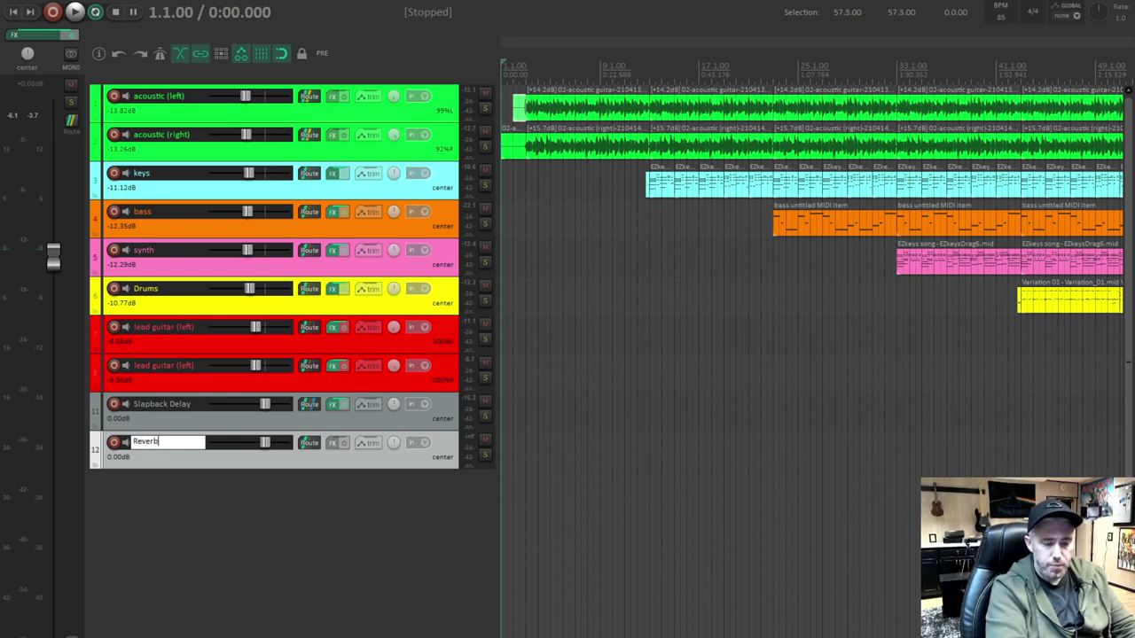
{"action": "key", "text": "Return"}
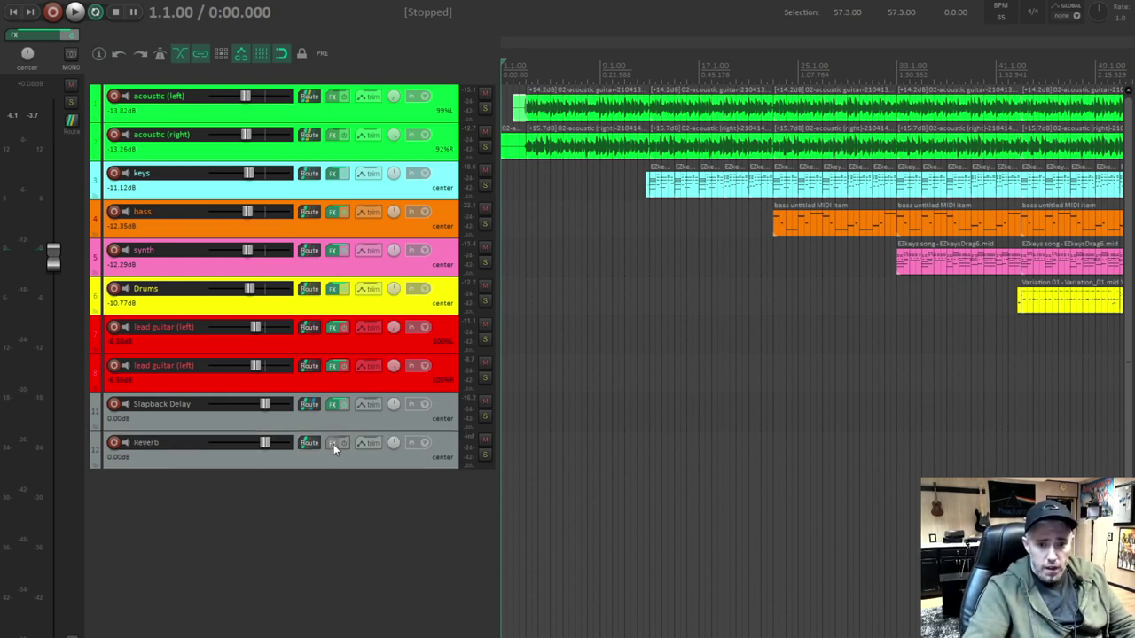
- Insert ReaVerb on the Reverb track and place its window over the track list
{"action": "left_click", "coordinate": [333, 445]}
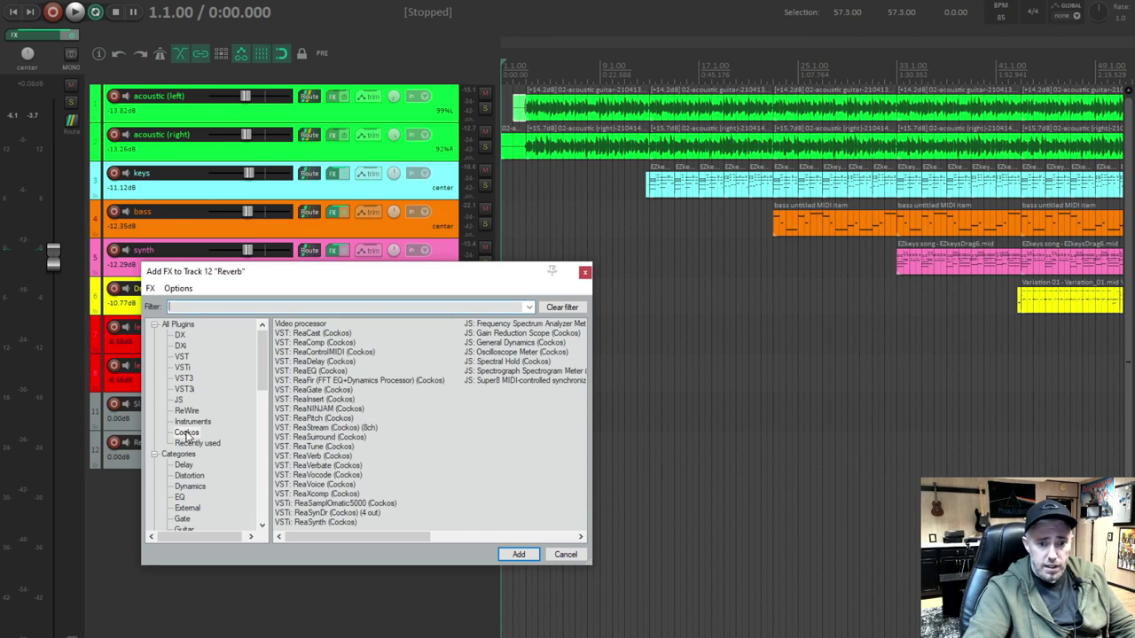
{"action": "double_click", "coordinate": [300, 458]}
{"action": "left_click_drag", "start_coordinate": [152, 20], "coordinate": [329, 137]}
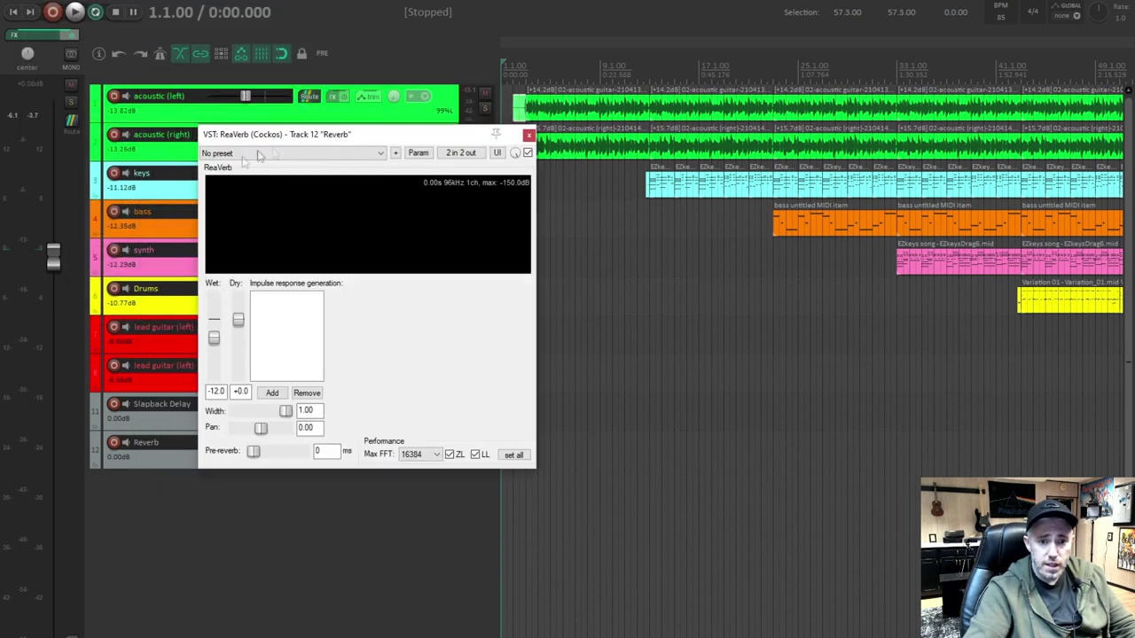
- In ReaVerb, set the Wet level to +0.0 and the Dry level to -inf, and move its window clear of the arrangement
{"action": "double_click", "coordinate": [214, 339]}
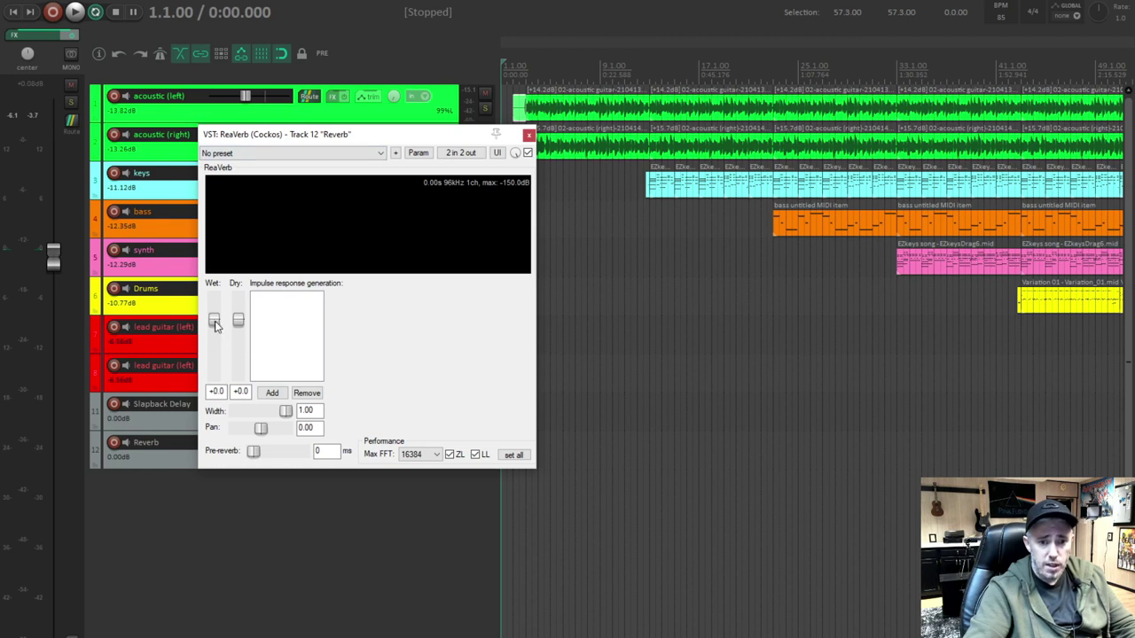
{"action": "left_click_drag", "start_coordinate": [240, 321], "coordinate": [240, 394]}
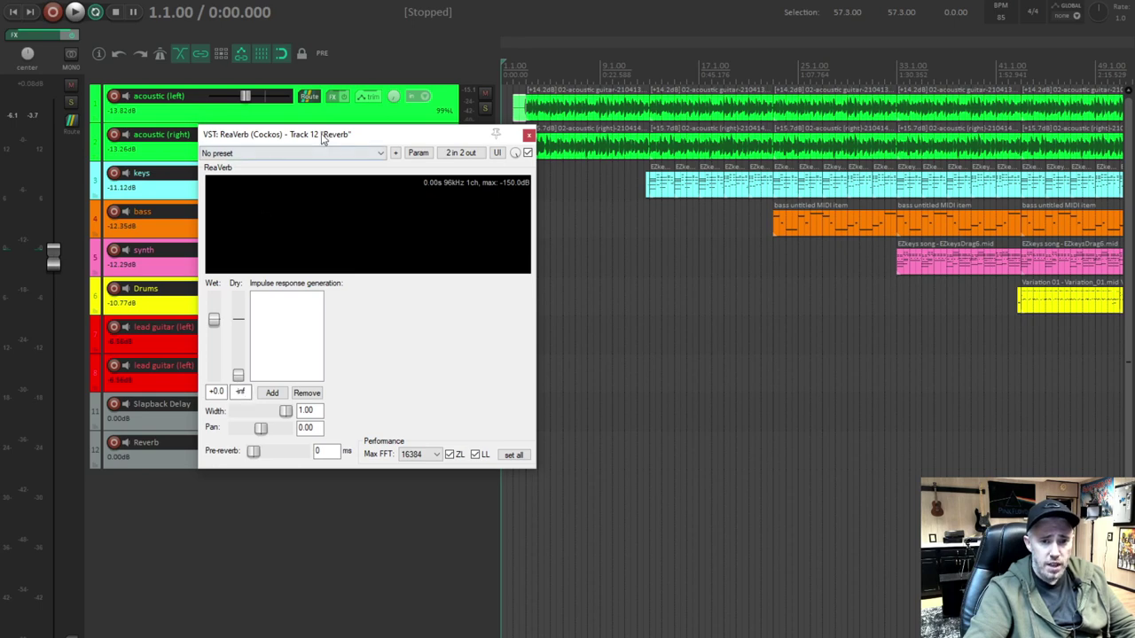
{"action": "left_click_drag", "start_coordinate": [322, 139], "coordinate": [246, 148]}
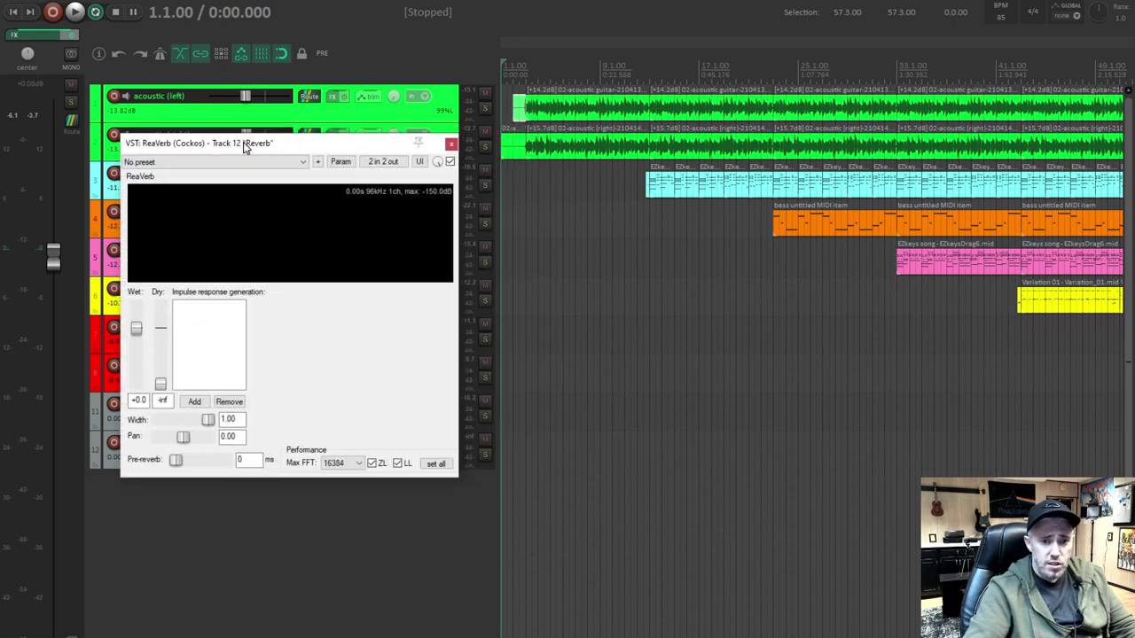
- Load the Kenny's Drumverb impulse response file into ReaVerb and close its window
{"action": "left_click", "coordinate": [199, 403]}
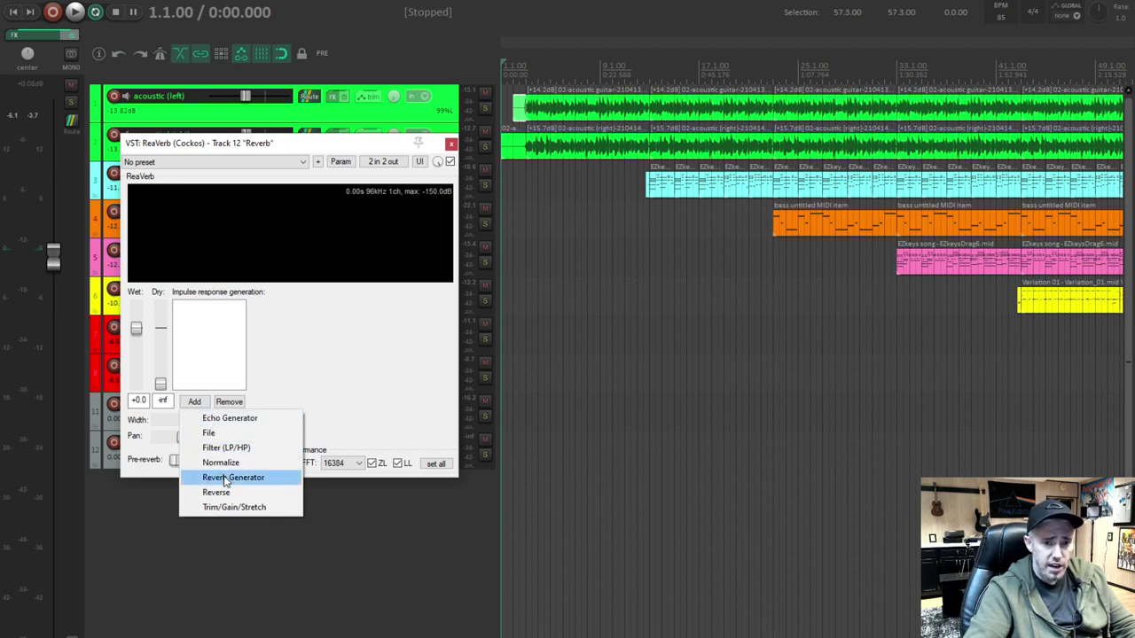
{"action": "left_click", "coordinate": [213, 433]}
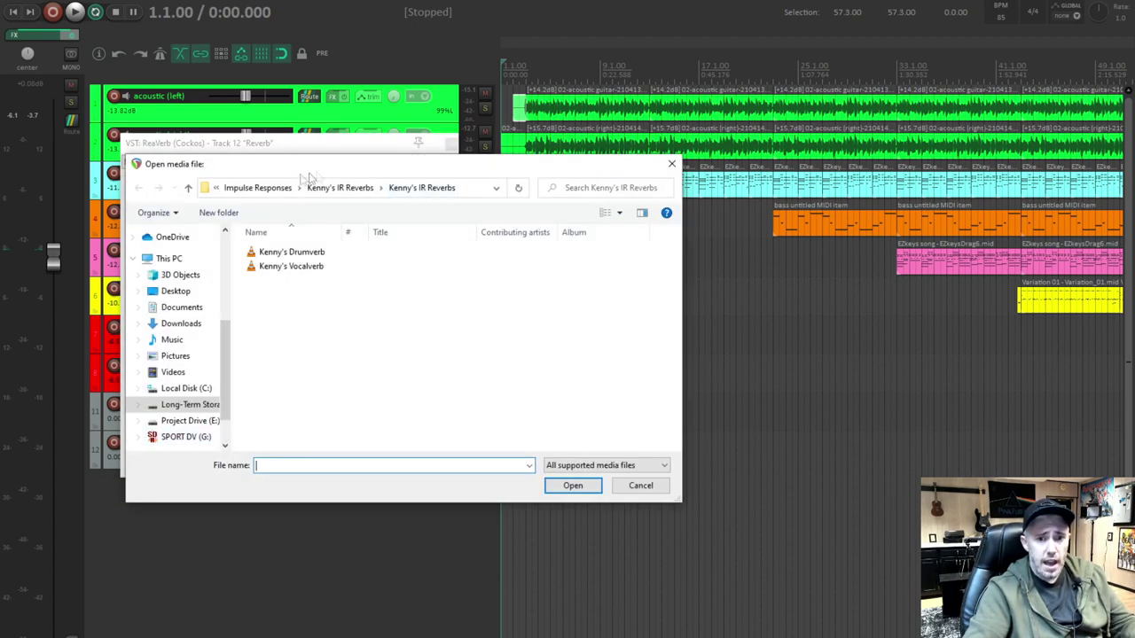
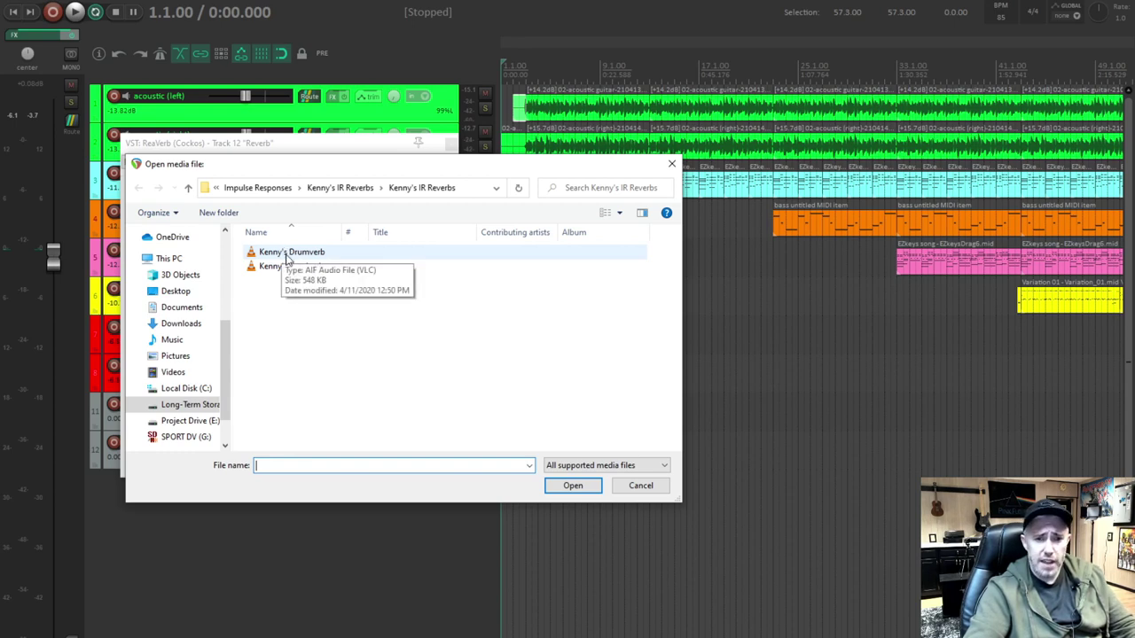
{"action": "double_click", "coordinate": [287, 253]}
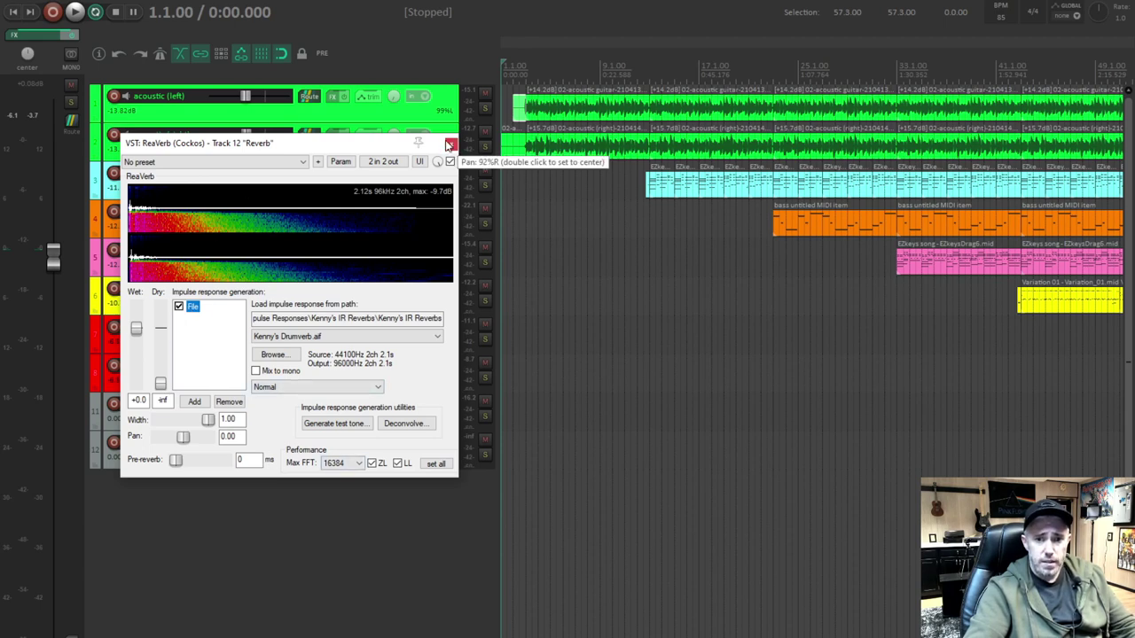
{"action": "left_click", "coordinate": [451, 143]}
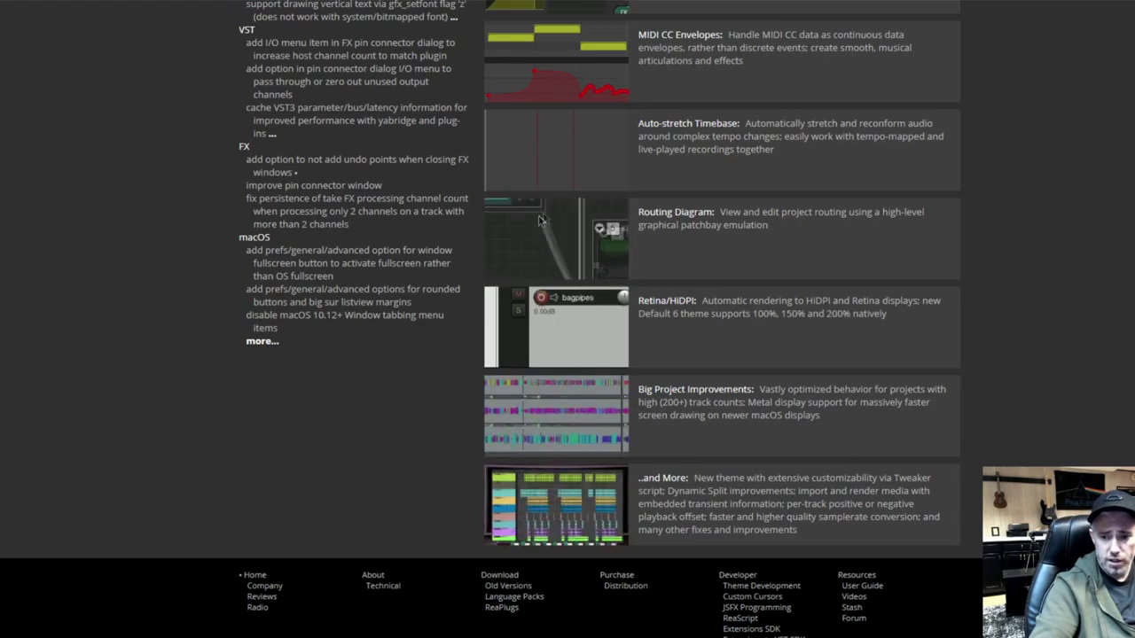
- In the Stash on the REAPER website, search the uploads for "reverb" and look through the matching files
{"action": "left_click", "coordinate": [853, 609]}
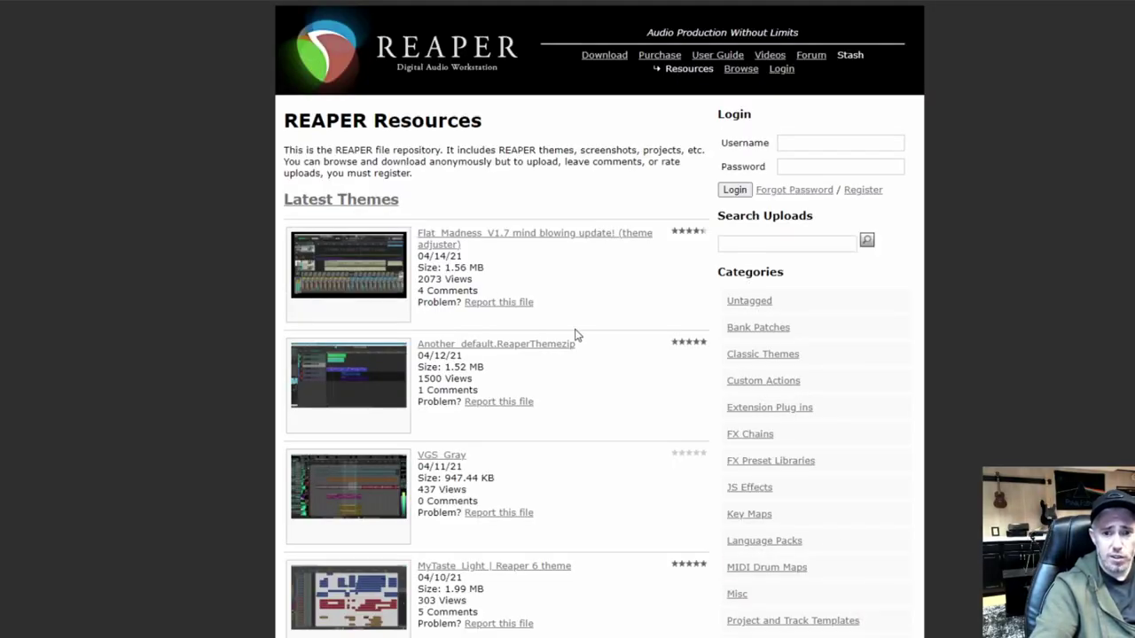
{"action": "left_click", "coordinate": [775, 244]}
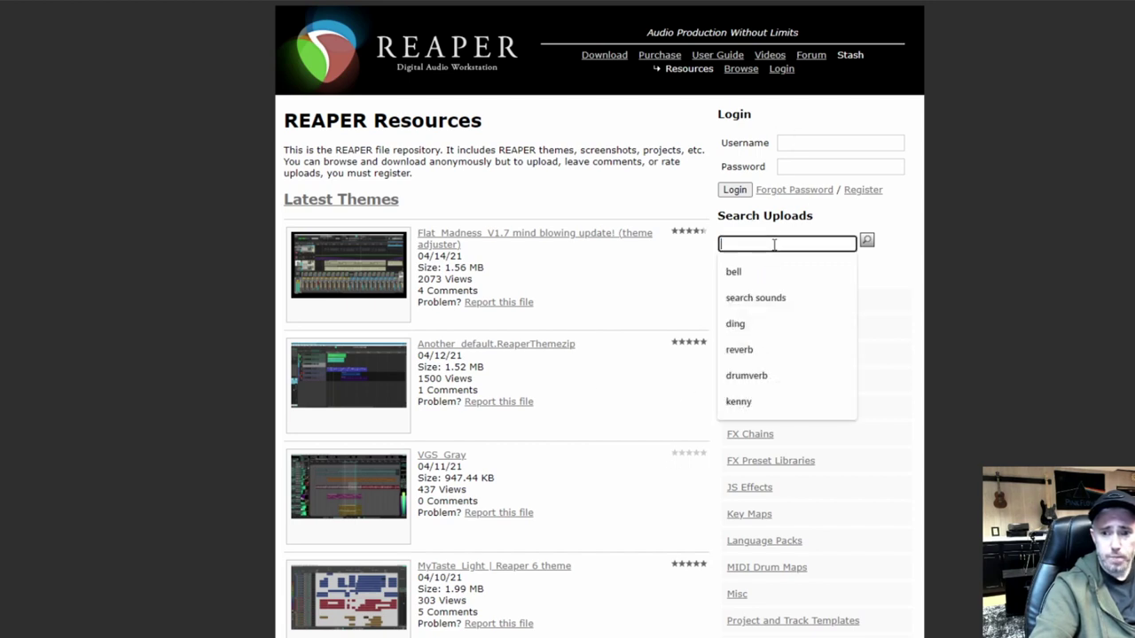
{"action": "left_click", "coordinate": [753, 349]}
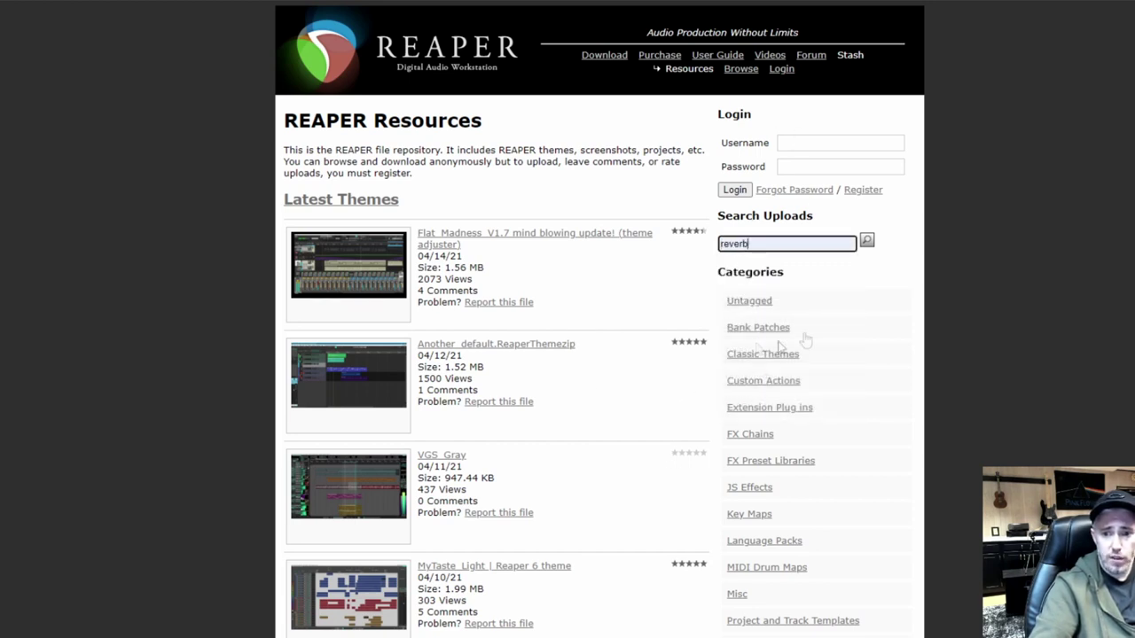
{"action": "left_click", "coordinate": [867, 242]}
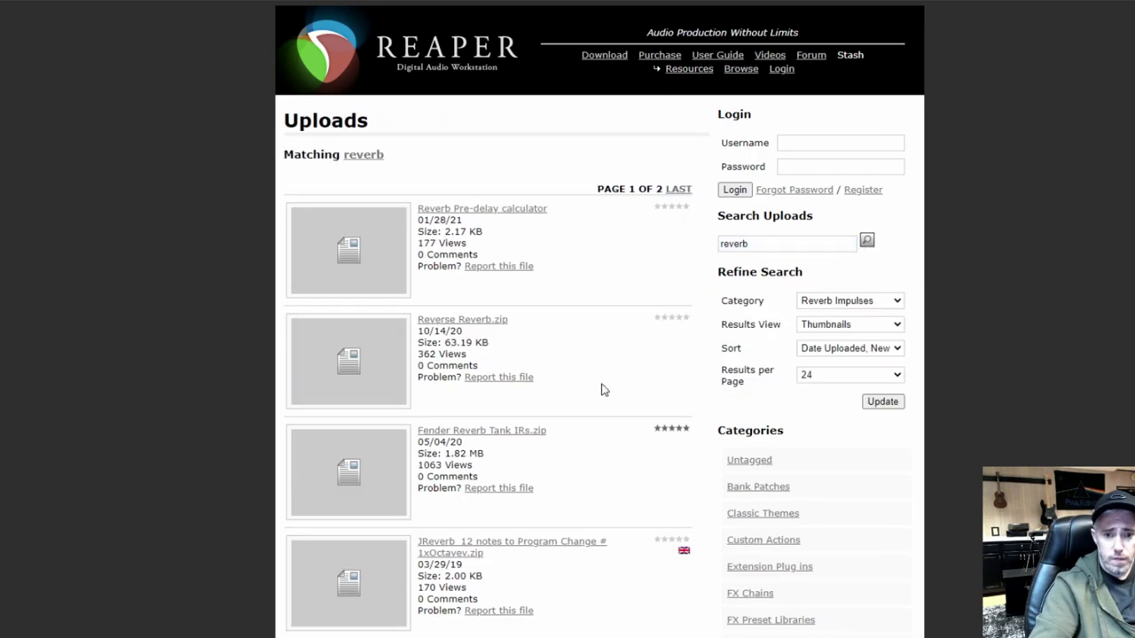
{"action": "scroll", "coordinate": [607, 432], "scroll_direction": "down", "scroll_amount": 5}
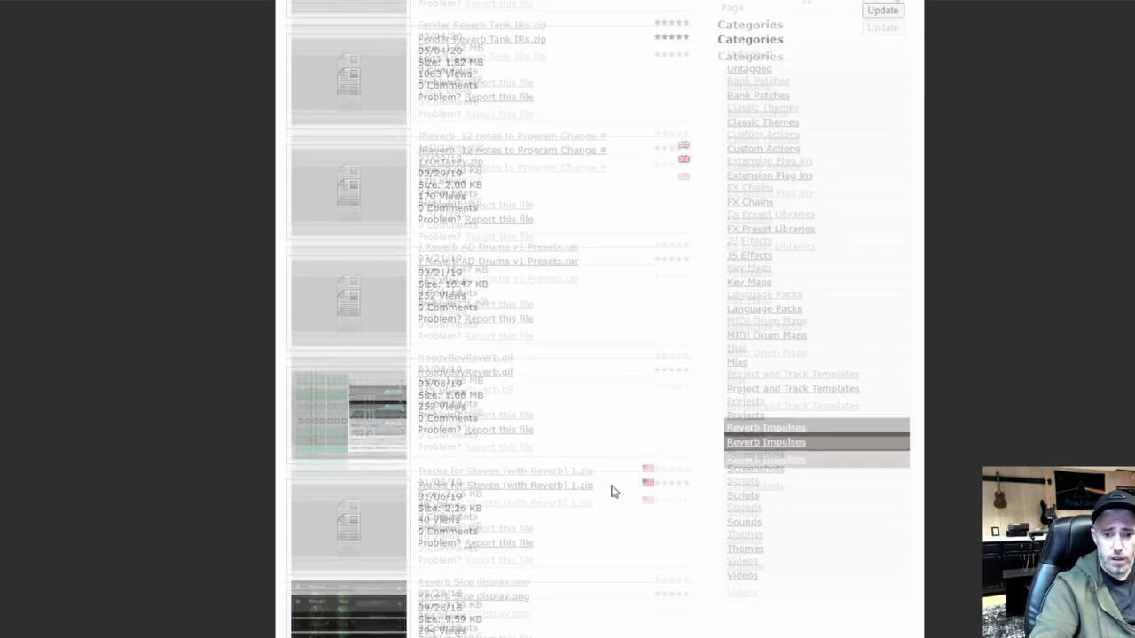
{"action": "scroll", "coordinate": [606, 483], "scroll_direction": "down", "scroll_amount": 4}
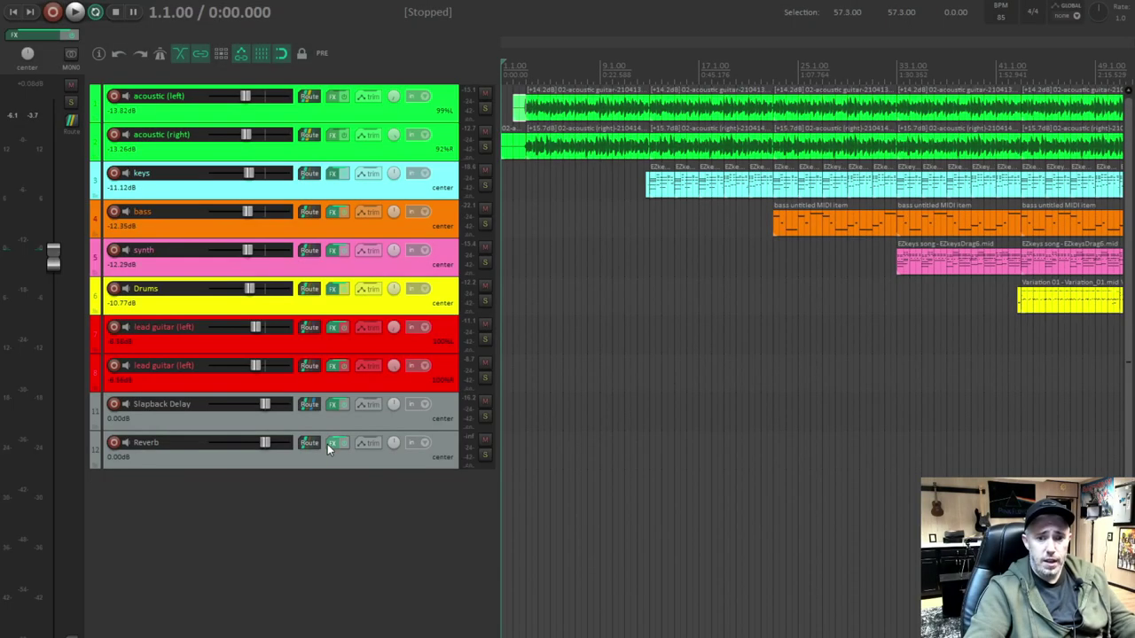
- Reopen ReaVerb on the Reverb track, try adding a Reverb Generator to the impulse response chain, remove it and close the window
{"action": "left_click", "coordinate": [333, 444]}
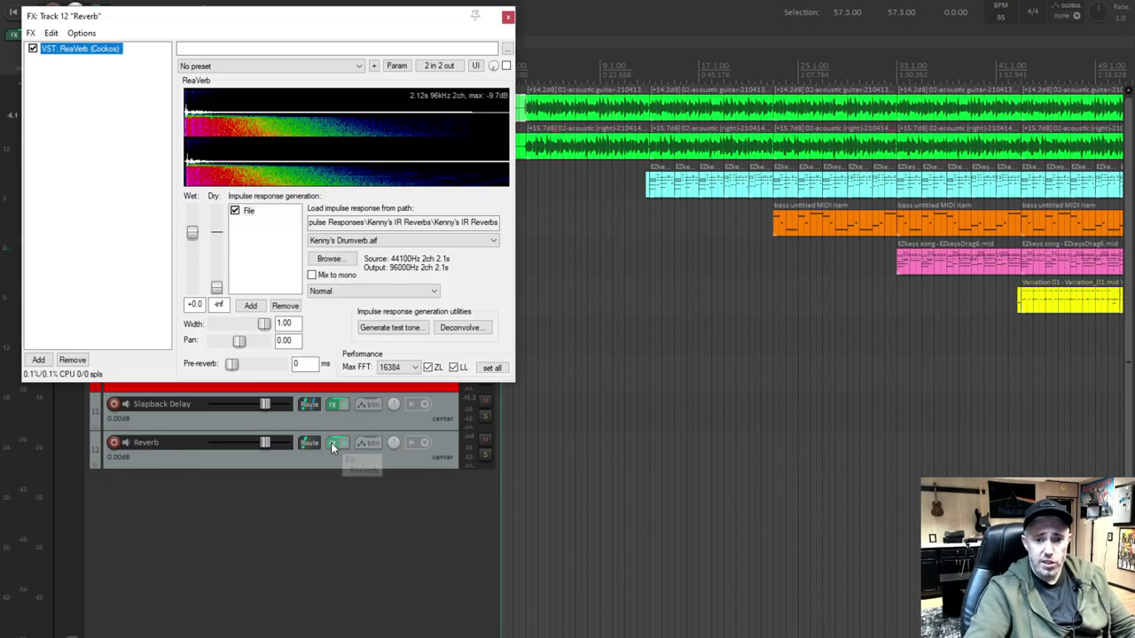
{"action": "double_click", "coordinate": [63, 61]}
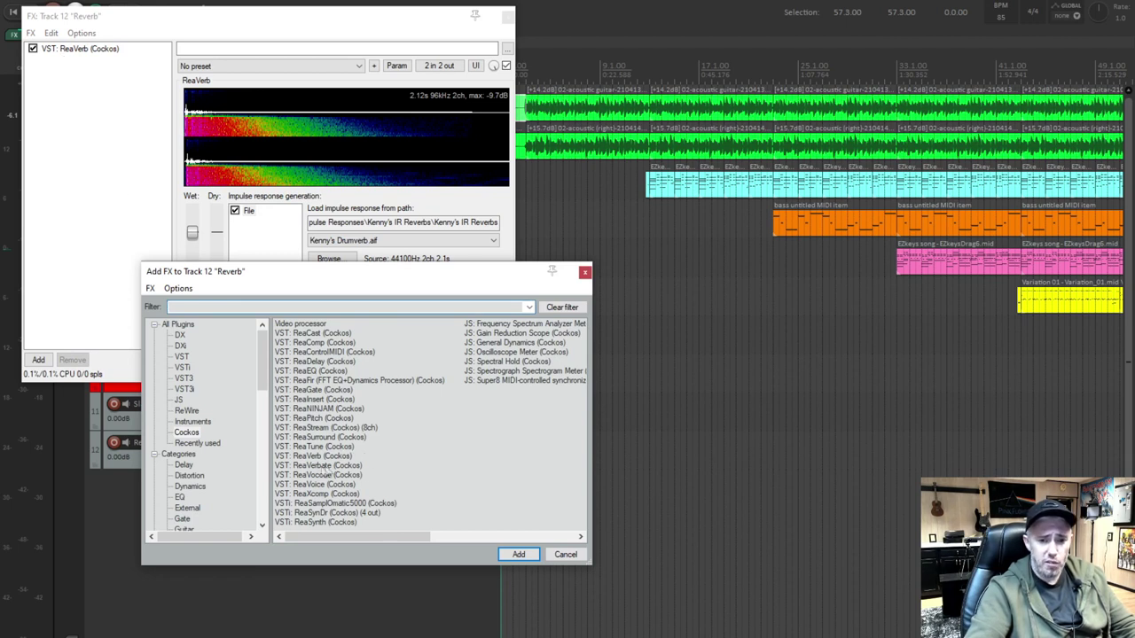
{"action": "left_click", "coordinate": [584, 273]}
{"action": "left_click", "coordinate": [250, 306]}
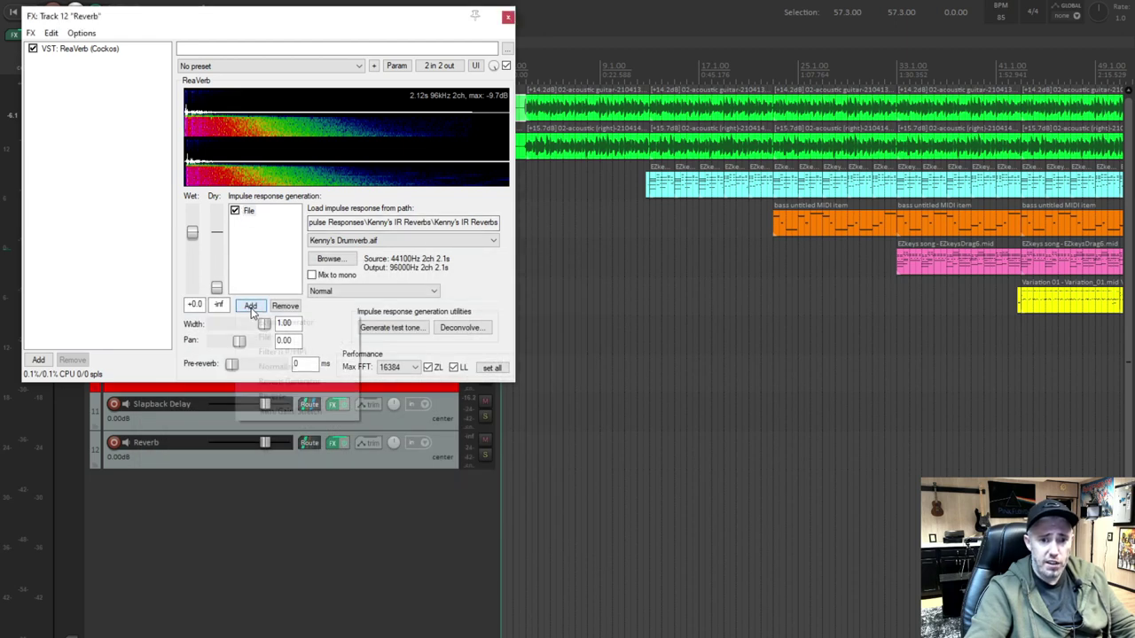
{"action": "left_click", "coordinate": [286, 383]}
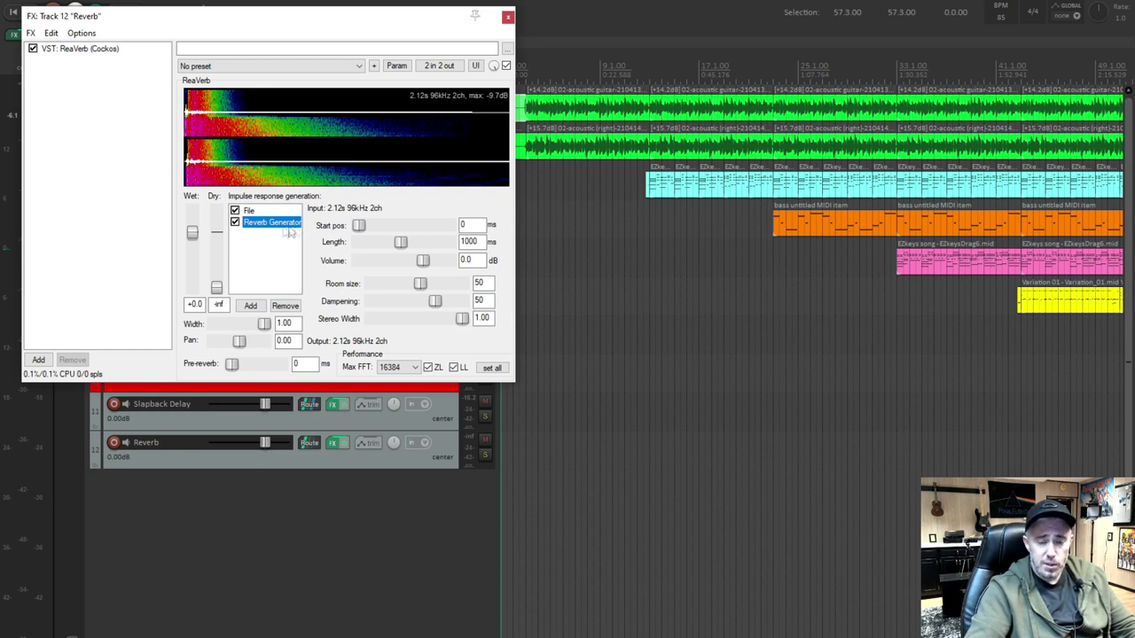
{"action": "left_click", "coordinate": [286, 306]}
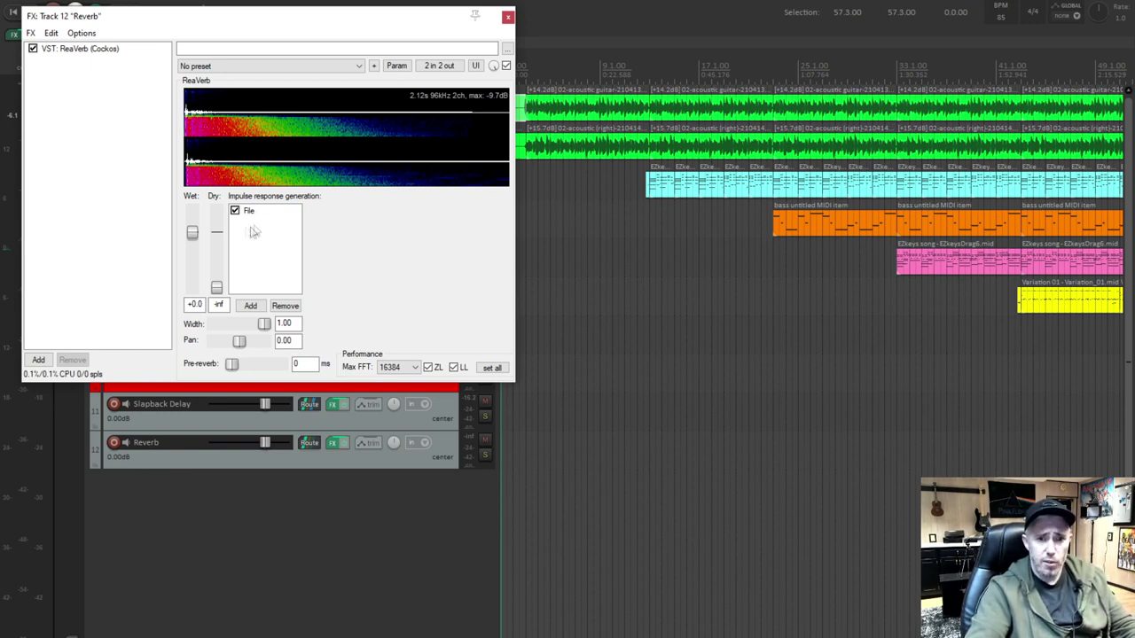
{"action": "left_click", "coordinate": [507, 16]}
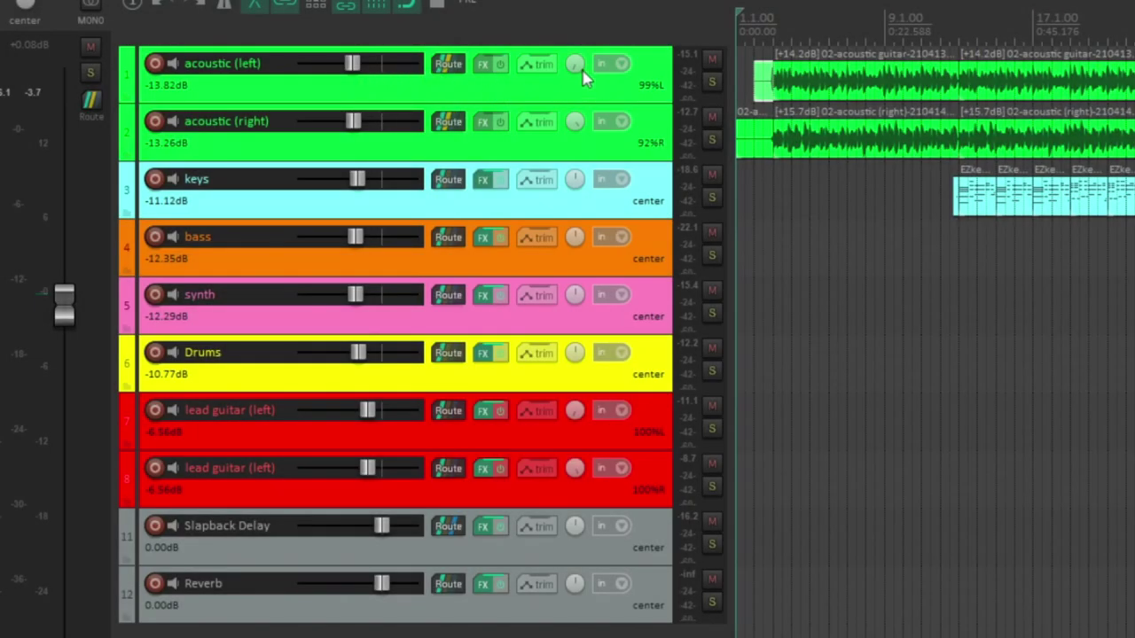
- Center the pan of acoustic (left) and solo it together with the Reverb track
{"action": "double_click", "coordinate": [576, 74]}
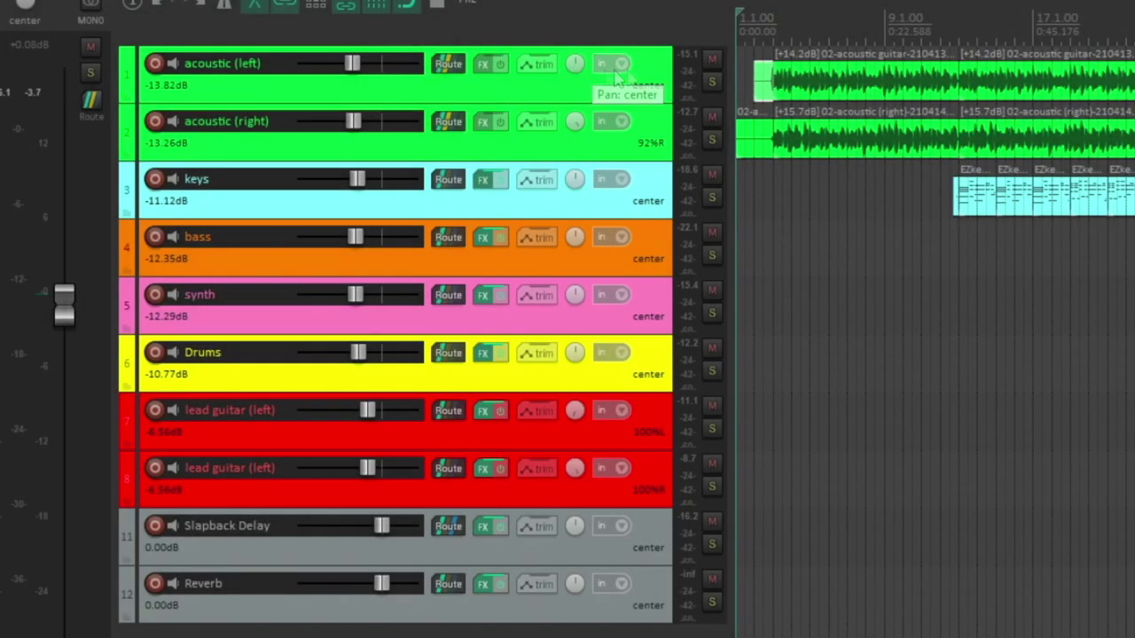
{"action": "left_click", "coordinate": [712, 82]}
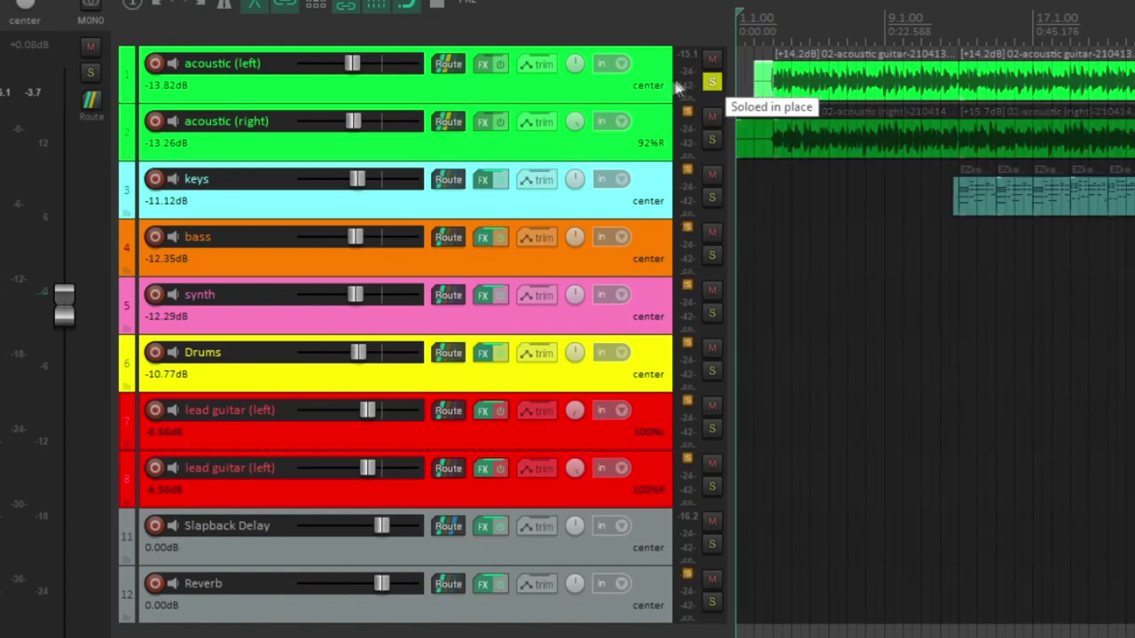
{"action": "left_click", "coordinate": [713, 605]}
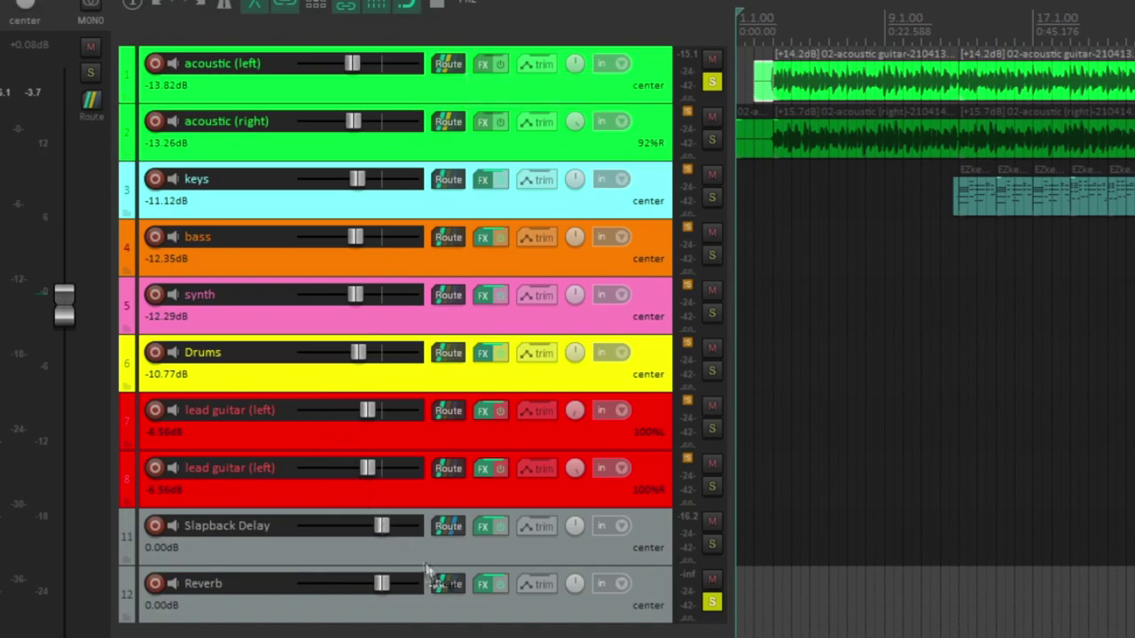
- Send acoustic (left) to the Reverb track and play from bar 3 to hear the reverb
{"action": "left_click_drag", "start_coordinate": [450, 588], "coordinate": [449, 588]}
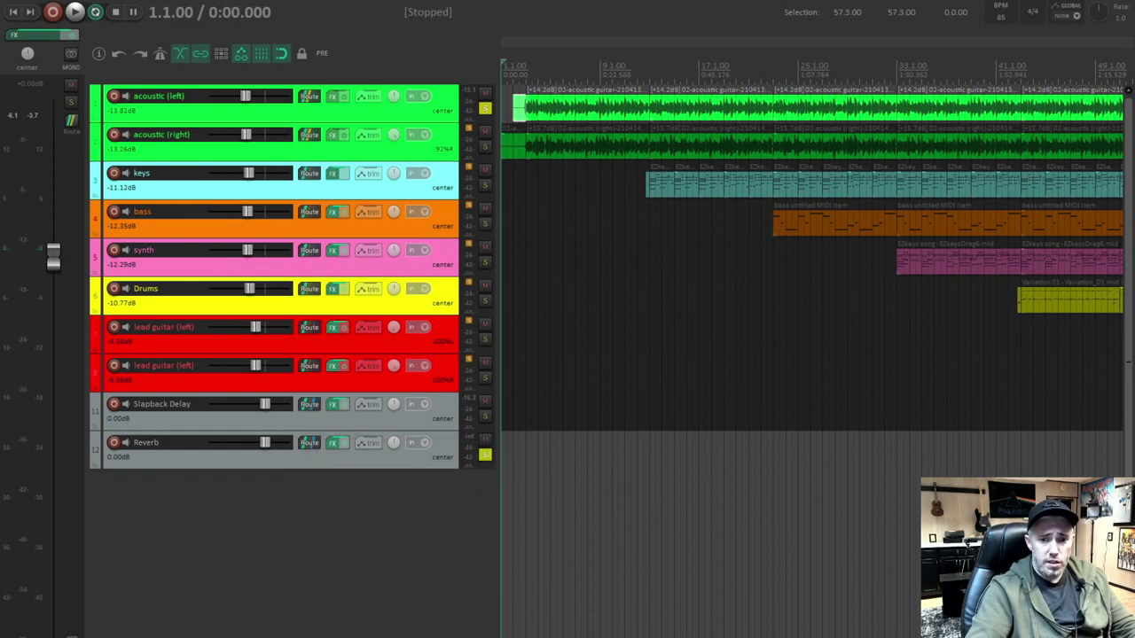
{"action": "left_click", "coordinate": [527, 108]}
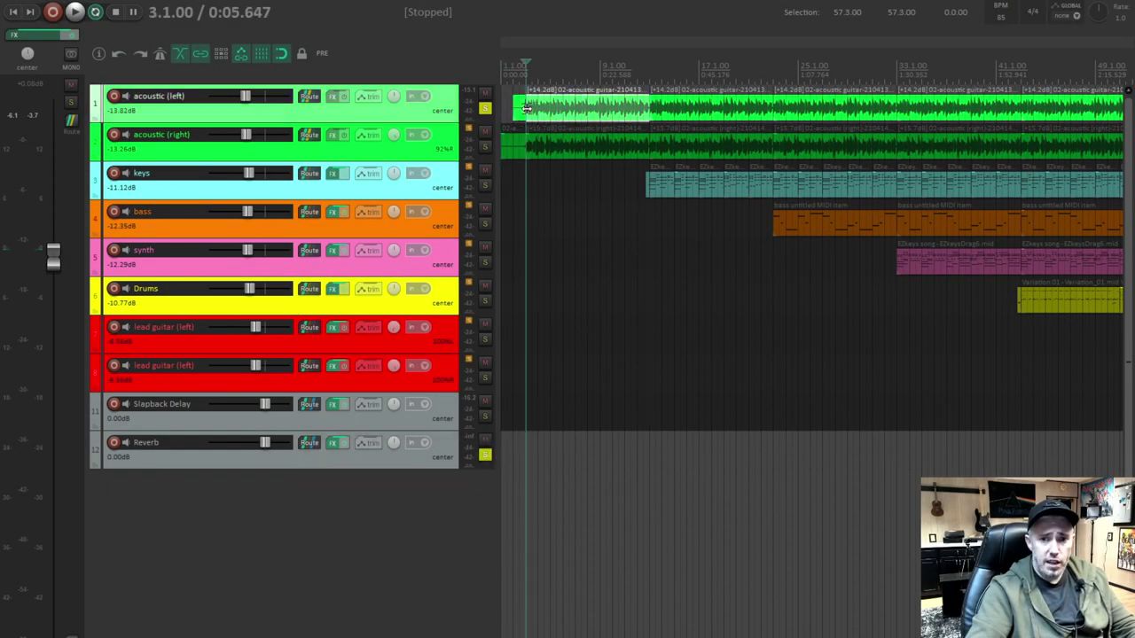
{"action": "key", "text": "space"}
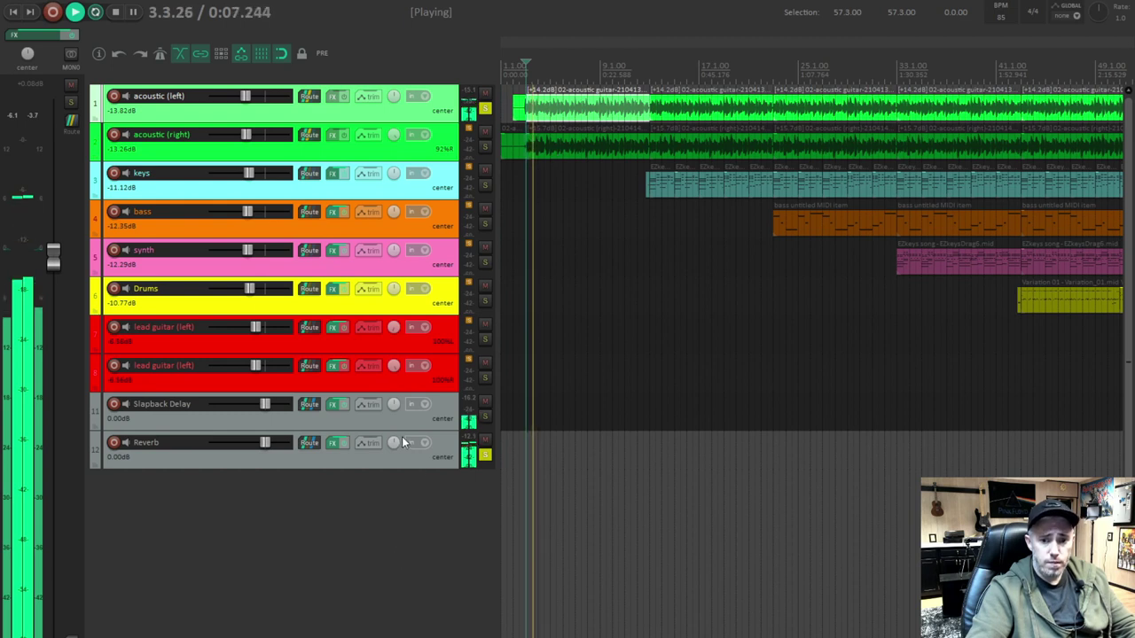
{"action": "key", "text": "space"}
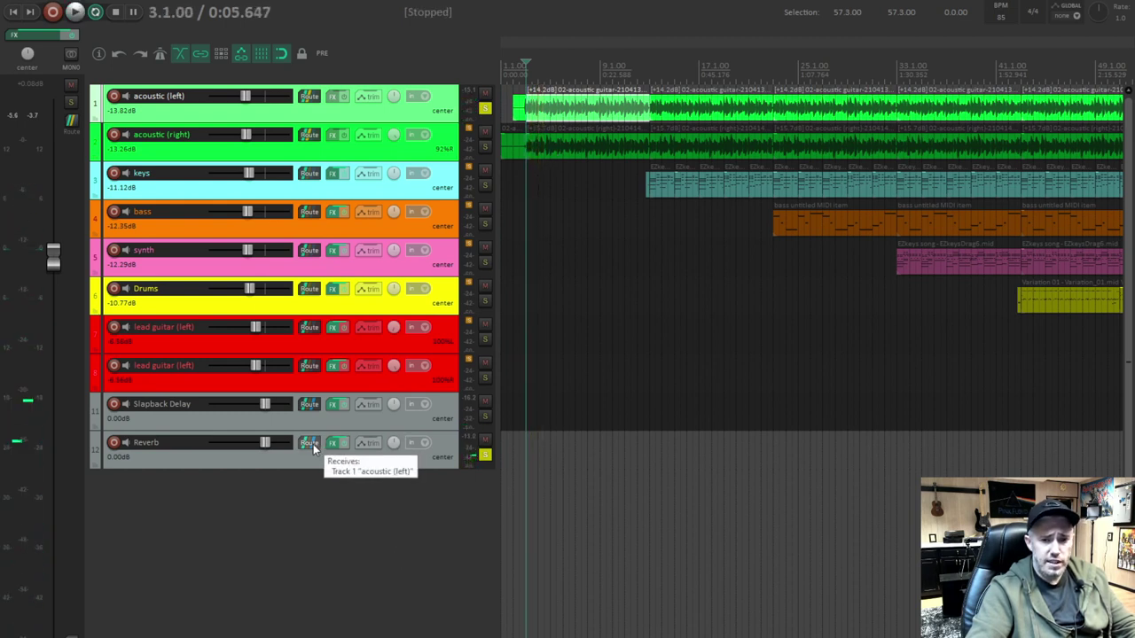
- While listening, lower the Reverb track's receive from acoustic (left) to -15.09 dB, and close its routing window
{"action": "left_click", "coordinate": [313, 444]}
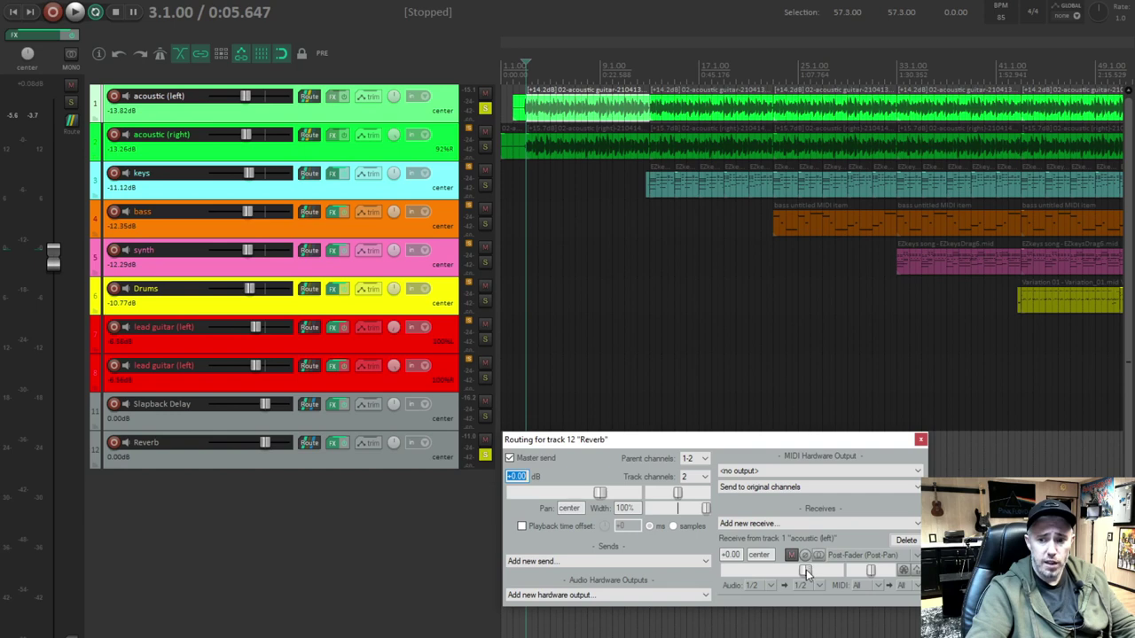
{"action": "left_click_drag", "start_coordinate": [806, 569], "coordinate": [782, 569]}
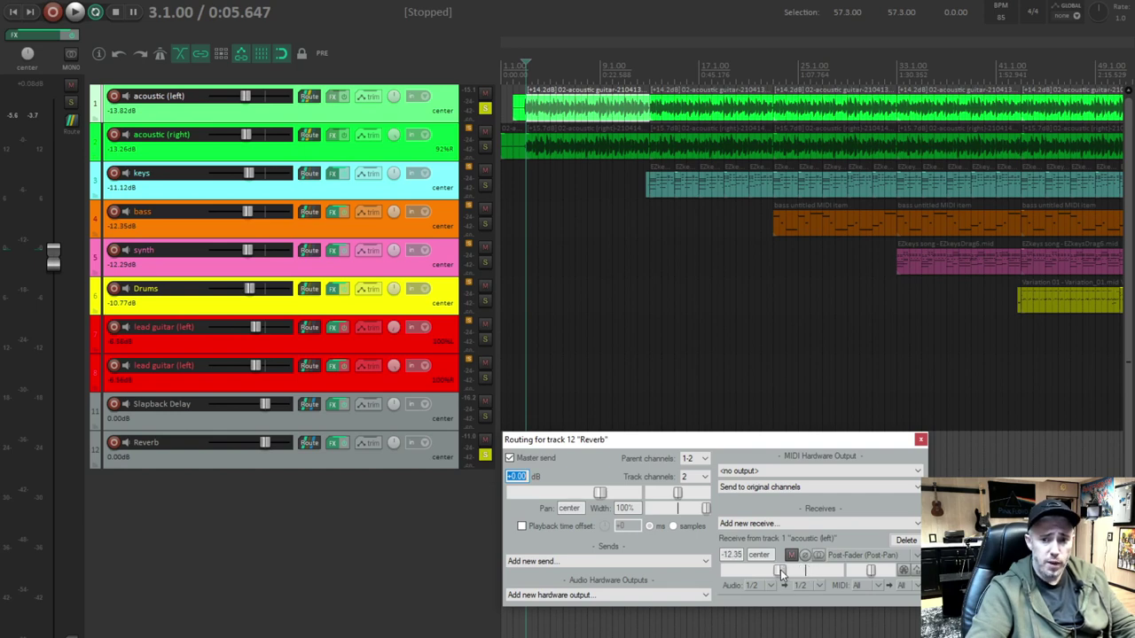
{"action": "key", "text": "space"}
{"action": "mouse_move", "coordinate": [775, 569]}
{"action": "left_mouse_down"}
{"action": "mouse_move", "coordinate": [749, 572]}
{"action": "mouse_move", "coordinate": [776, 574]}
{"action": "left_mouse_up"}
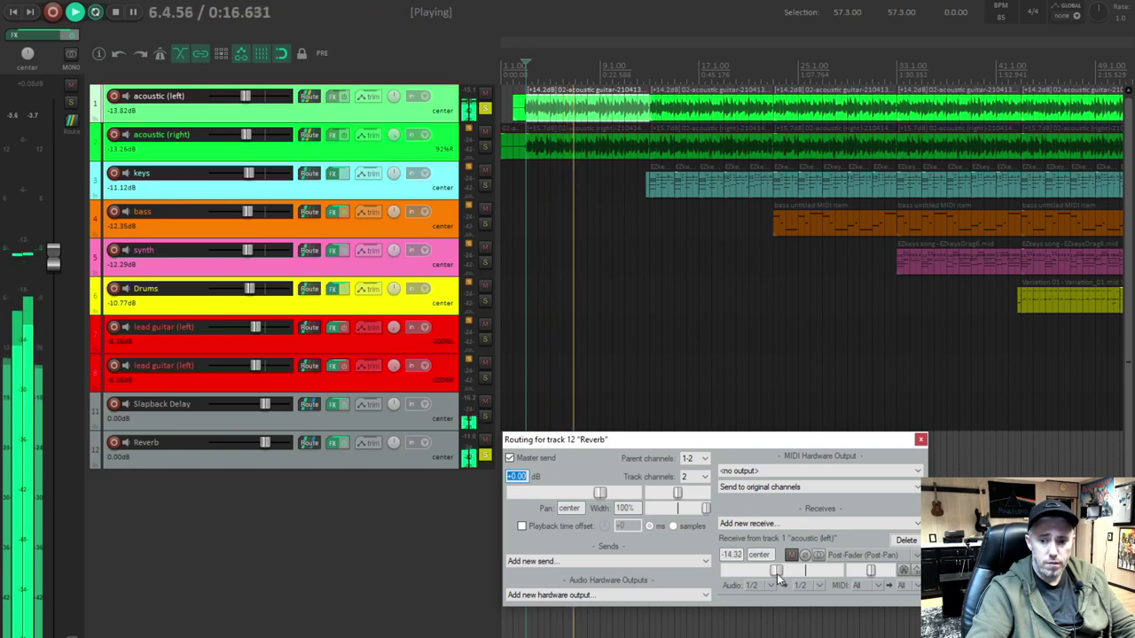
{"action": "left_click_drag", "start_coordinate": [777, 574], "coordinate": [776, 573]}
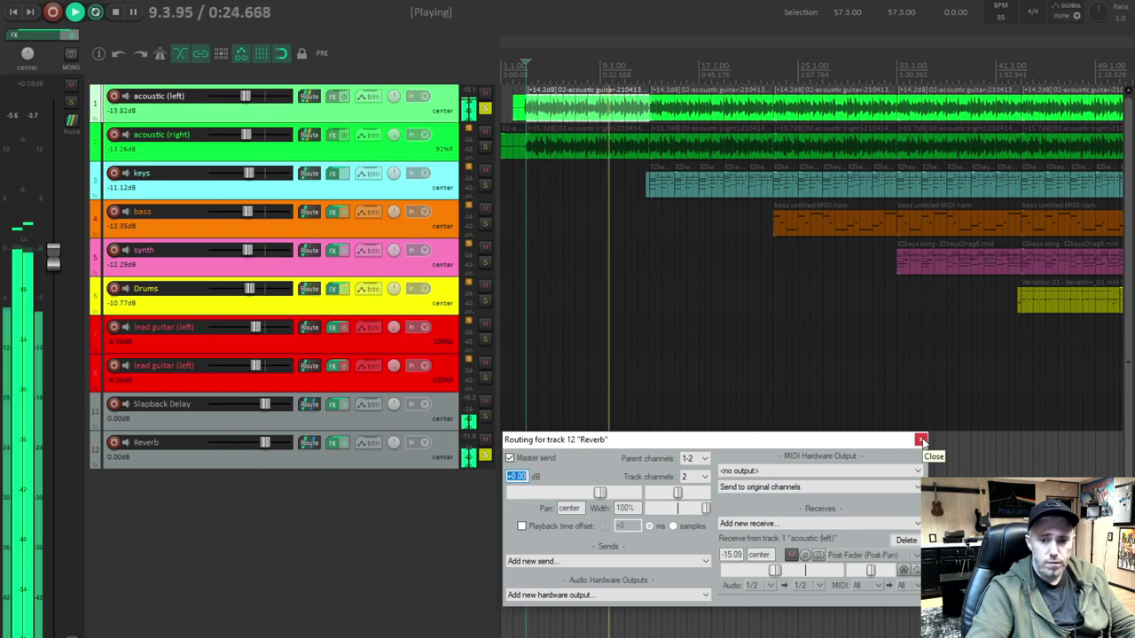
{"action": "key", "text": "space"}
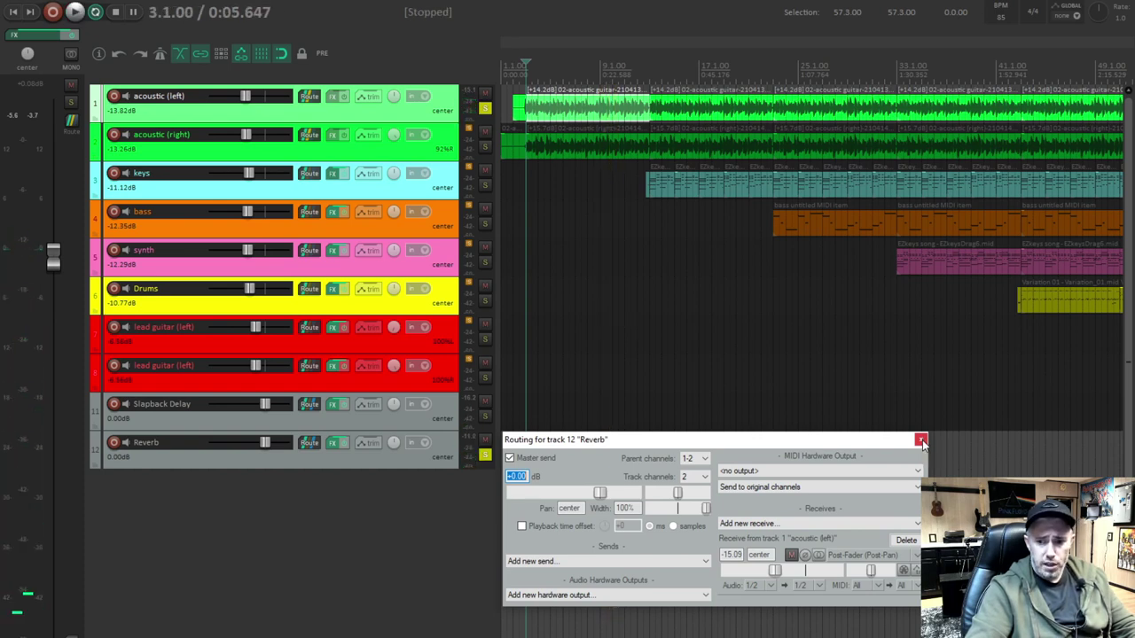
{"action": "left_click", "coordinate": [921, 441]}
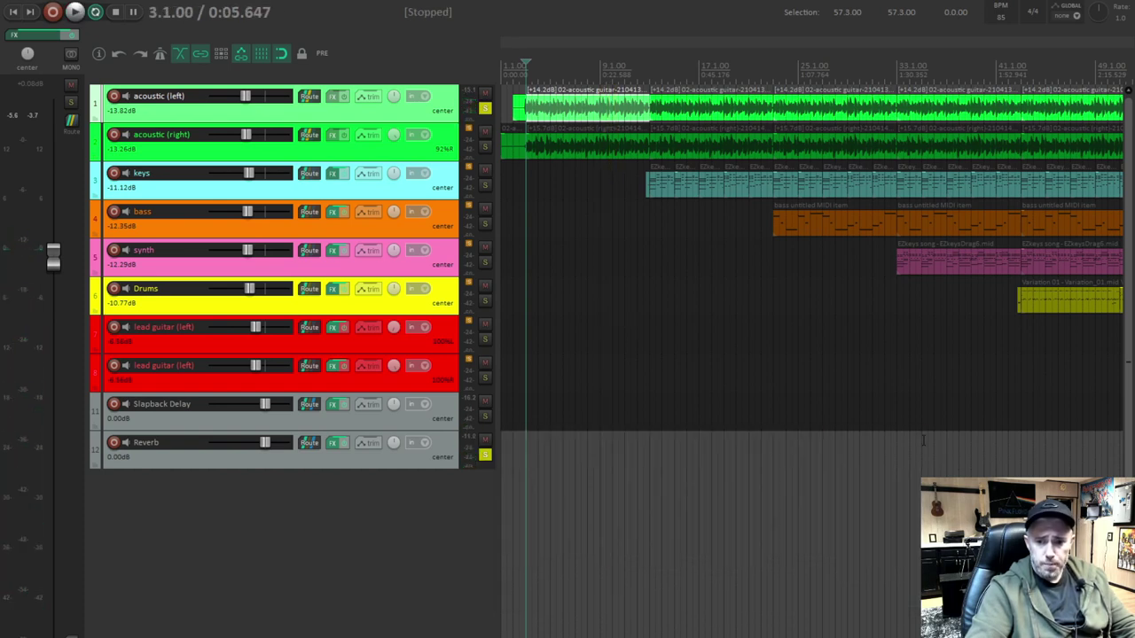
- Clear the track solos and send acoustic (right) to the Reverb track with its receive level at -15.48 dB
{"action": "left_click", "coordinate": [485, 455]}
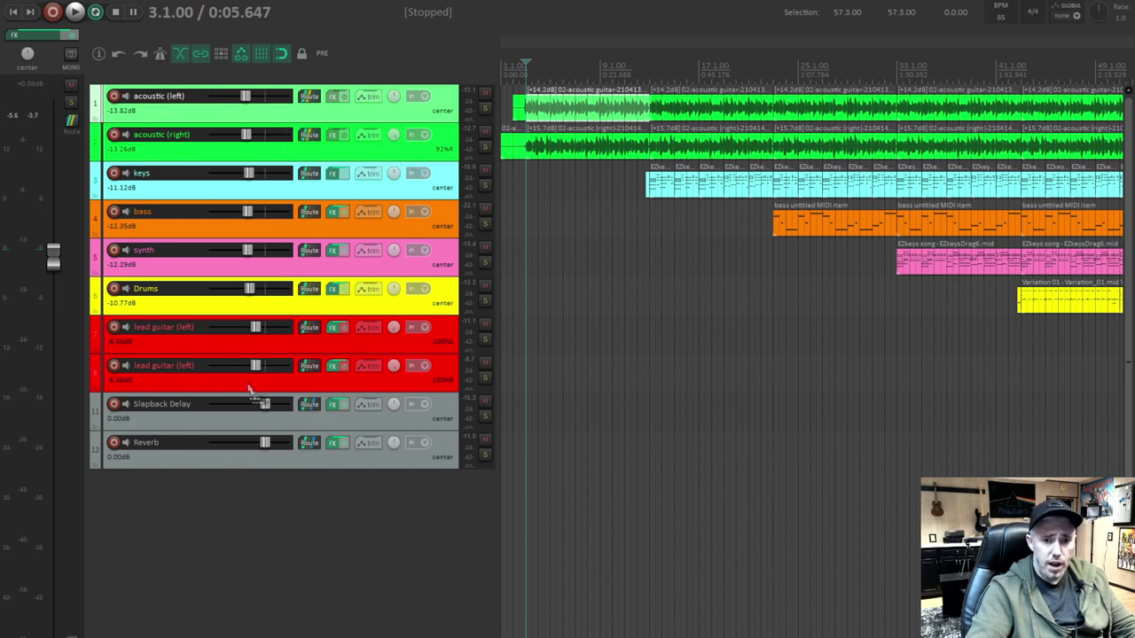
{"action": "left_click_drag", "start_coordinate": [309, 448], "coordinate": [312, 448]}
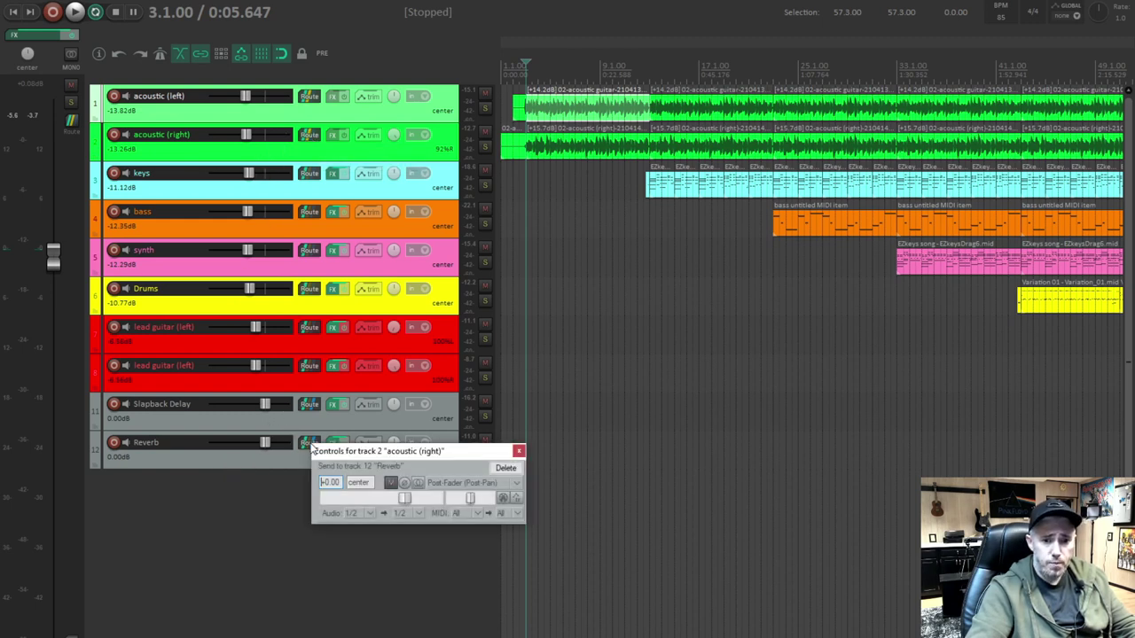
{"action": "left_click", "coordinate": [519, 453]}
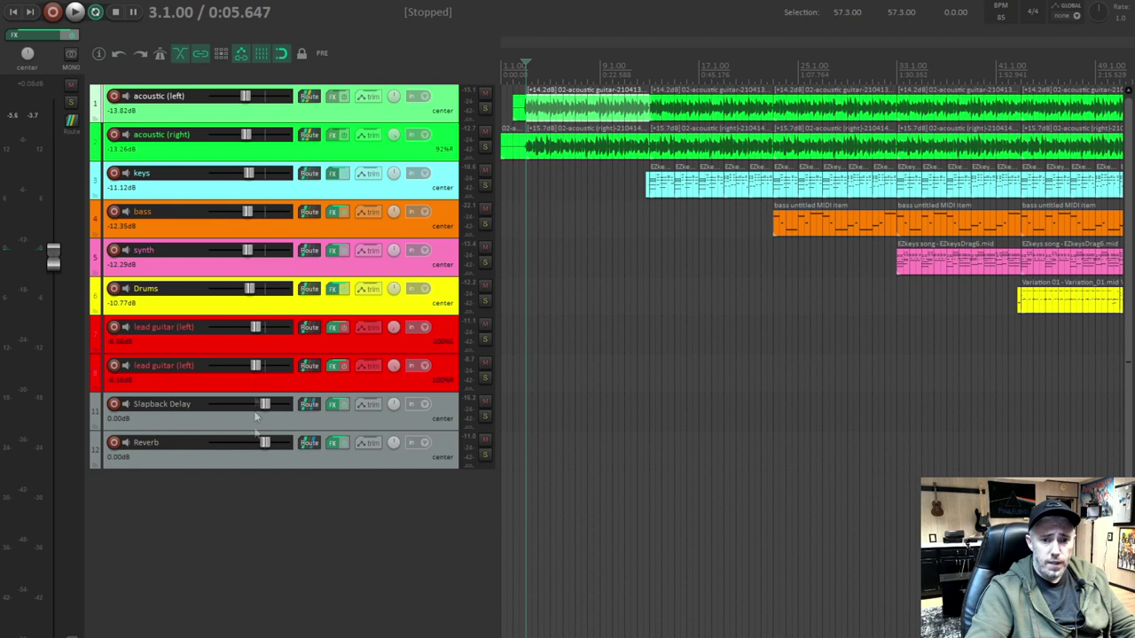
{"action": "left_click", "coordinate": [310, 444]}
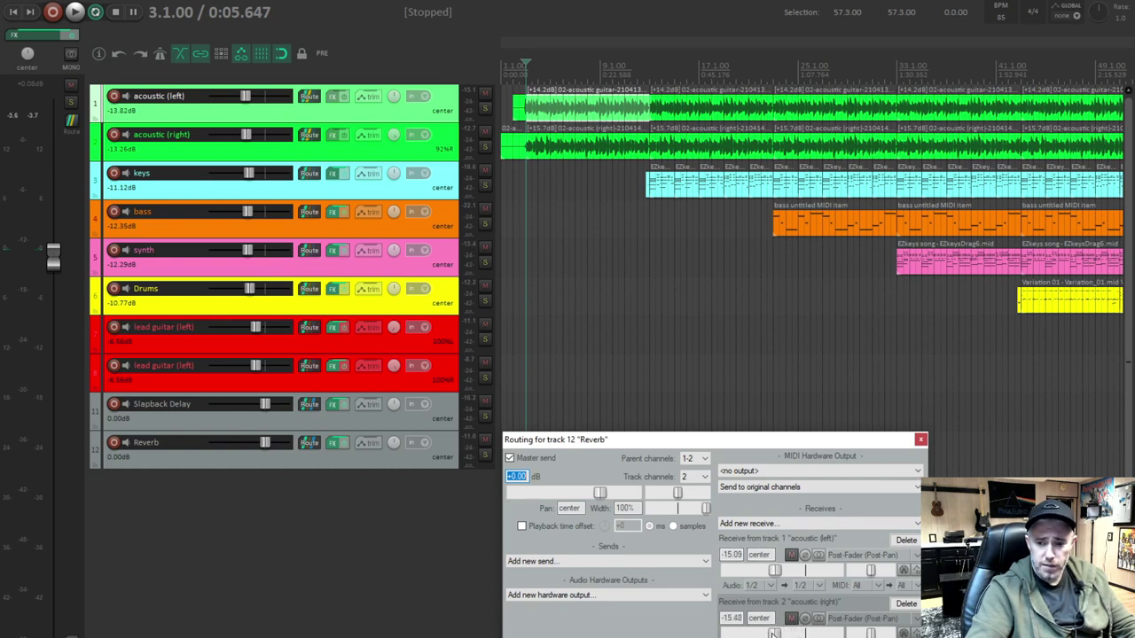
{"action": "left_click", "coordinate": [920, 440]}
- Pan acoustic (left) to 100% left and acoustic (right) to 100% right
{"action": "left_click_drag", "start_coordinate": [394, 96], "coordinate": [393, 146]}
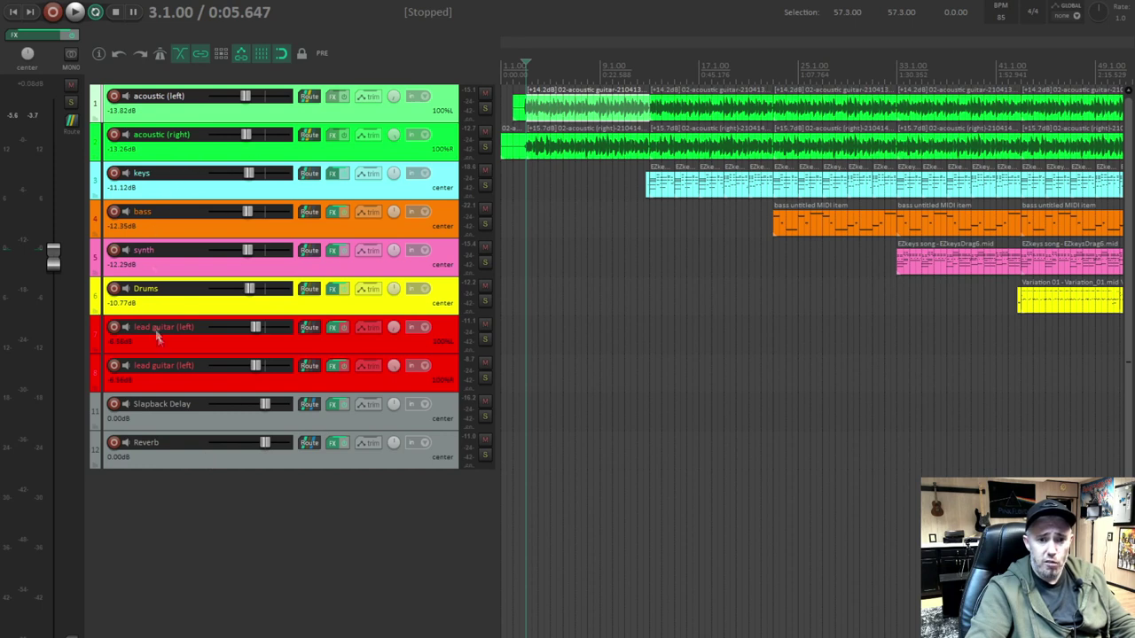
- Solo acoustic (left), acoustic (right) and Reverb, and play from bar 3 to hear the guitars with reverb
{"action": "left_click", "coordinate": [485, 109]}
{"action": "left_click", "coordinate": [485, 146]}
{"action": "left_click", "coordinate": [484, 456]}
{"action": "key", "text": "space"}
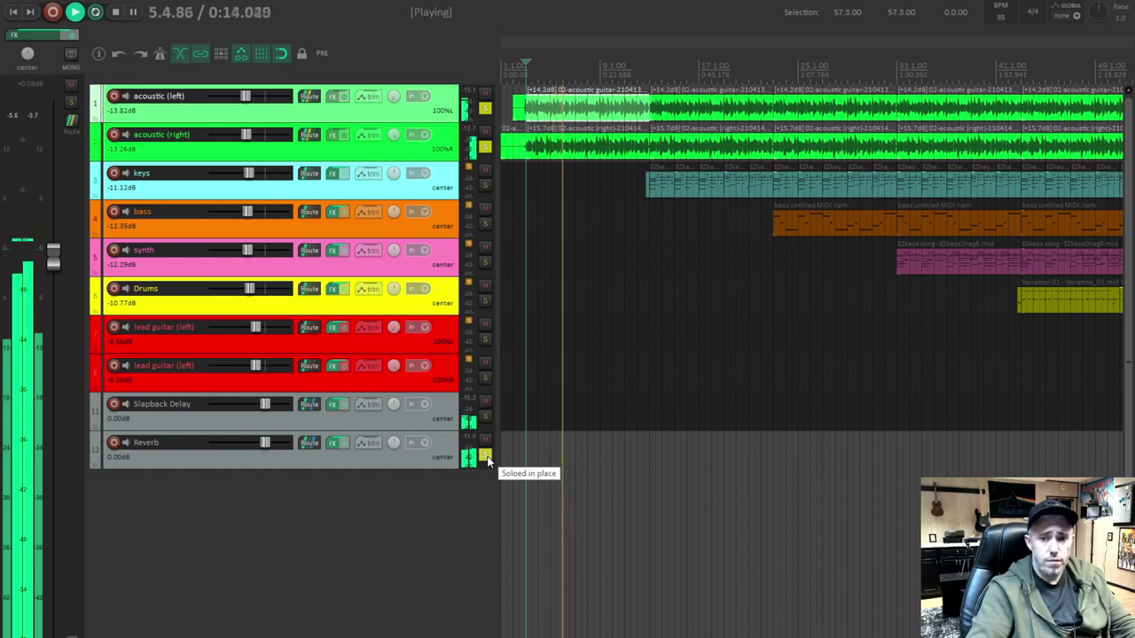
{"action": "key", "text": "space"}
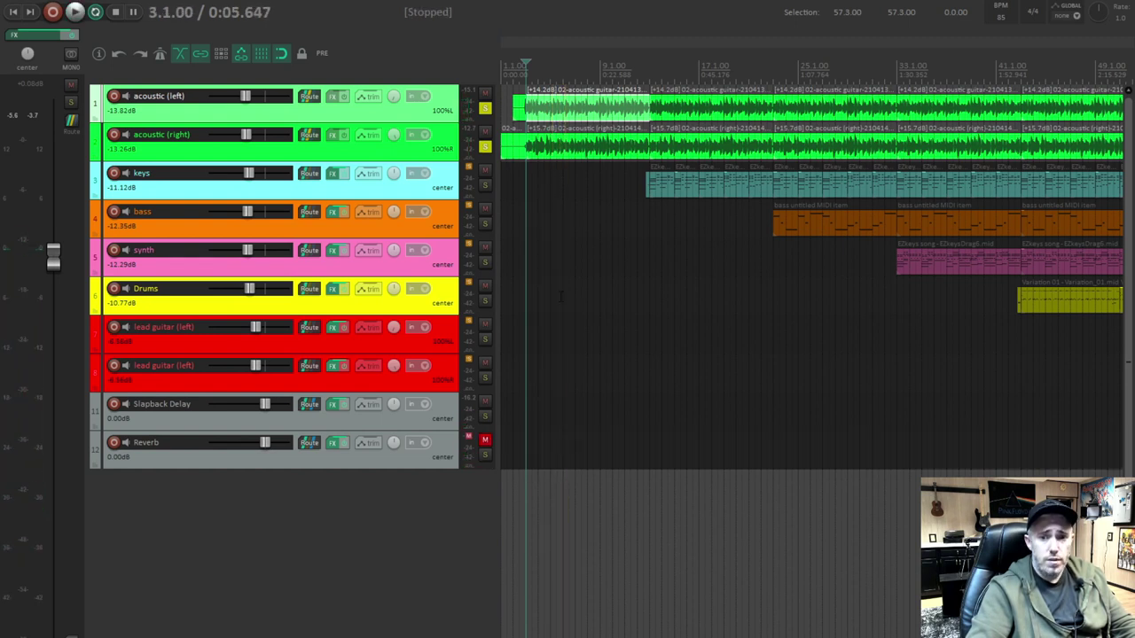
- Play from bar 3 with Reverb muted, bring it back in to compare, and clear the solos after stopping
{"action": "key", "text": "space"}
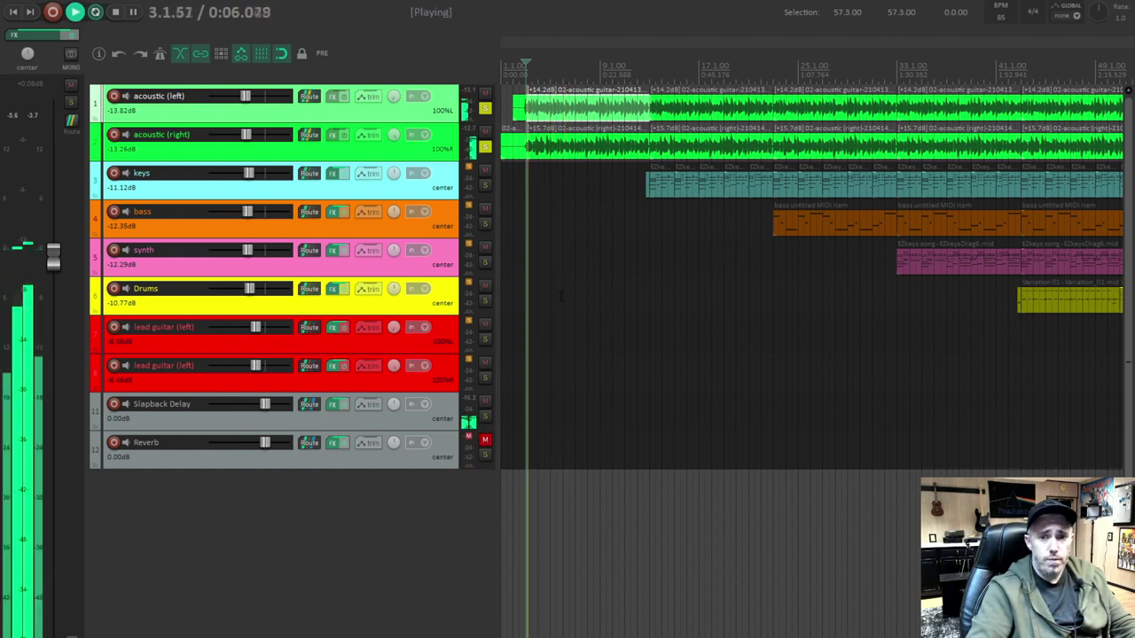
{"action": "left_click", "coordinate": [485, 443]}
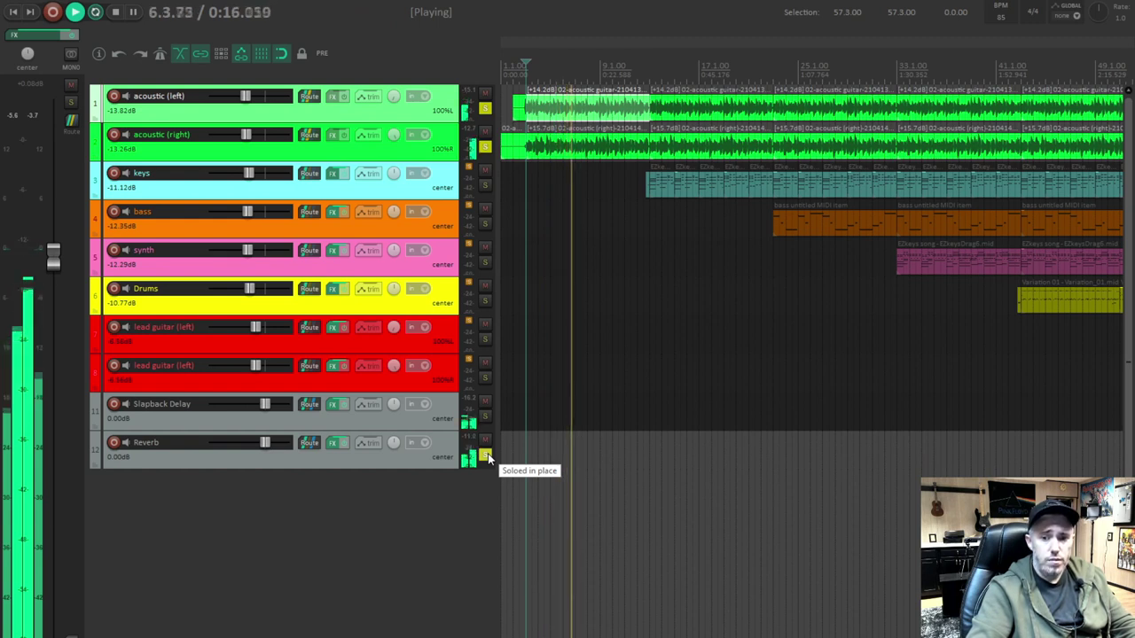
{"action": "key", "text": "space"}
{"action": "left_click", "coordinate": [486, 455]}
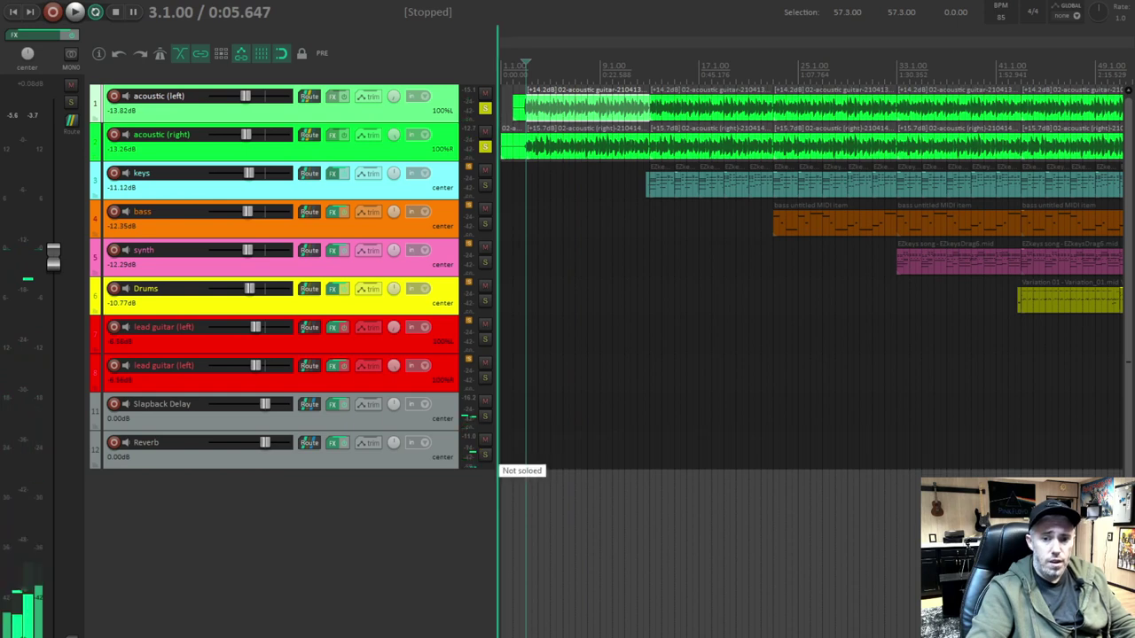
{"action": "left_click", "coordinate": [485, 147]}
{"action": "left_click", "coordinate": [485, 108]}
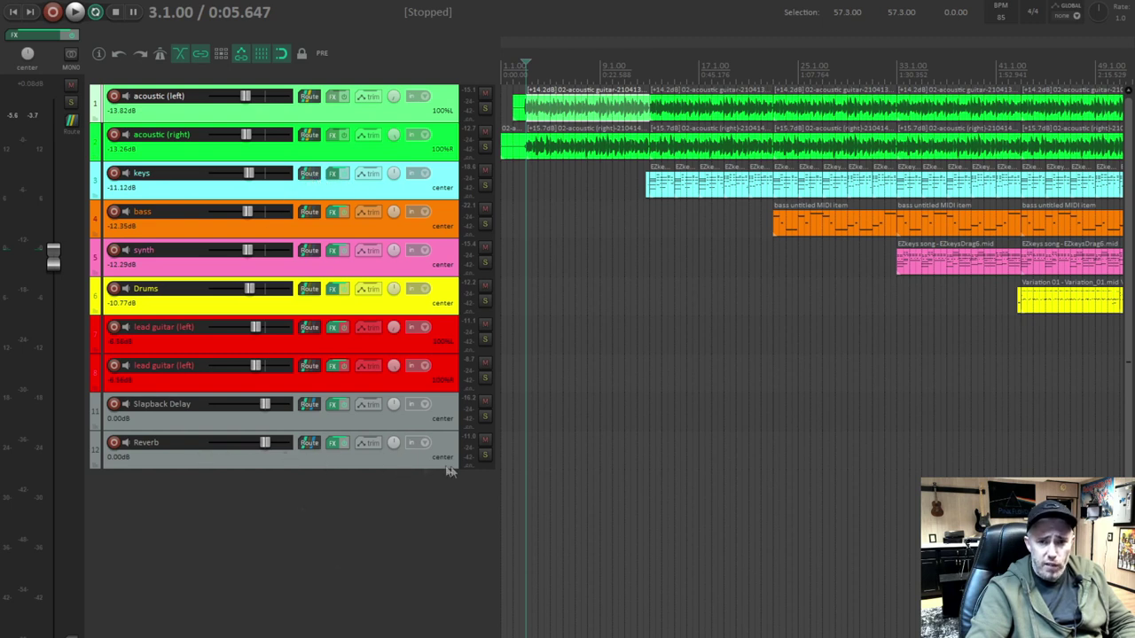
- Send keys to the Reverb track, solo keys and Reverb, and play briefly from bar 13
{"action": "left_click_drag", "start_coordinate": [308, 175], "coordinate": [308, 450]}
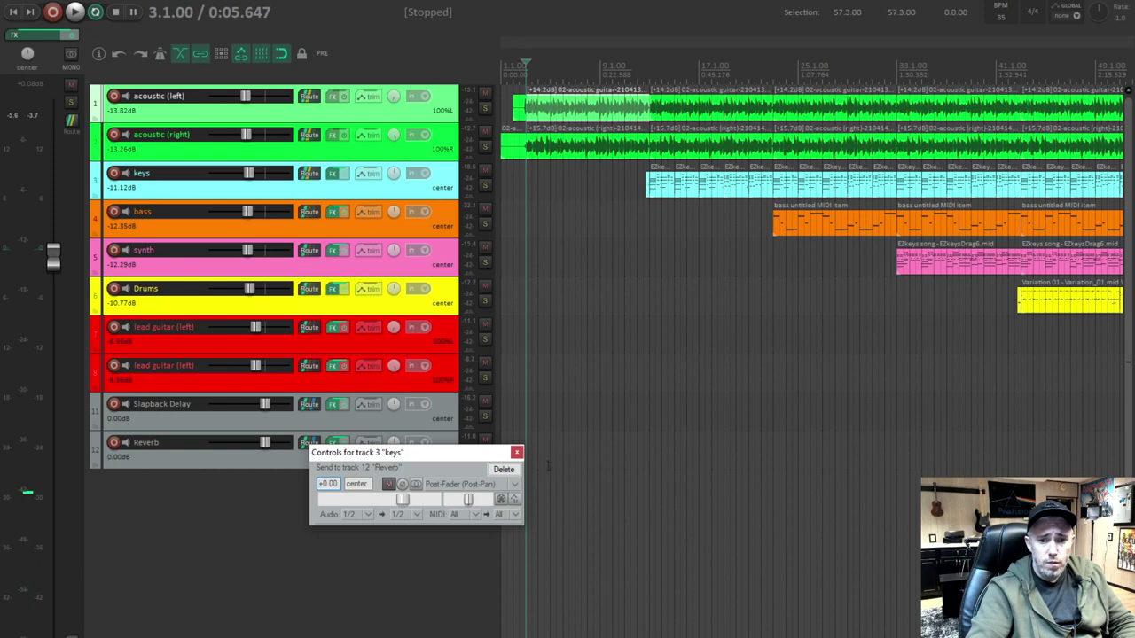
{"action": "left_click", "coordinate": [517, 453]}
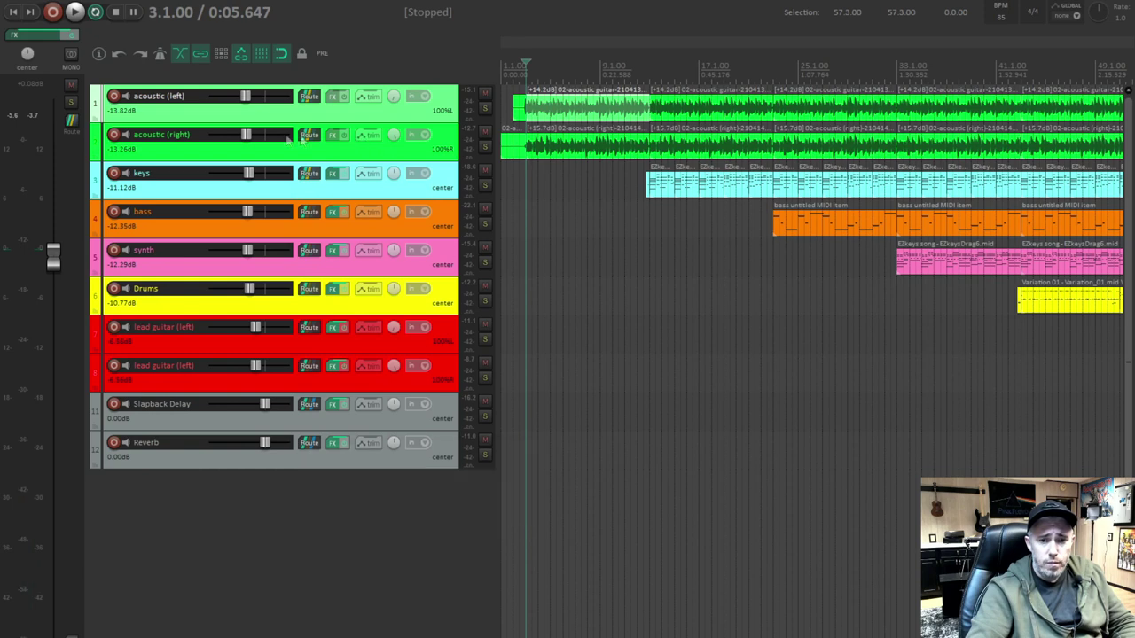
{"action": "left_click", "coordinate": [485, 185]}
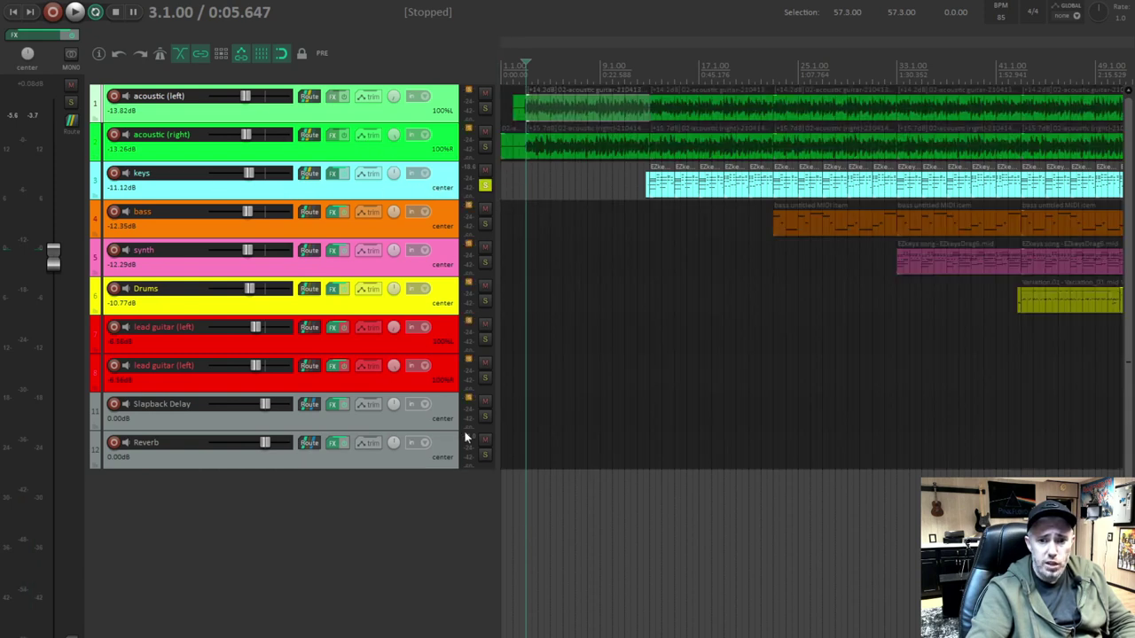
{"action": "left_click", "coordinate": [486, 456]}
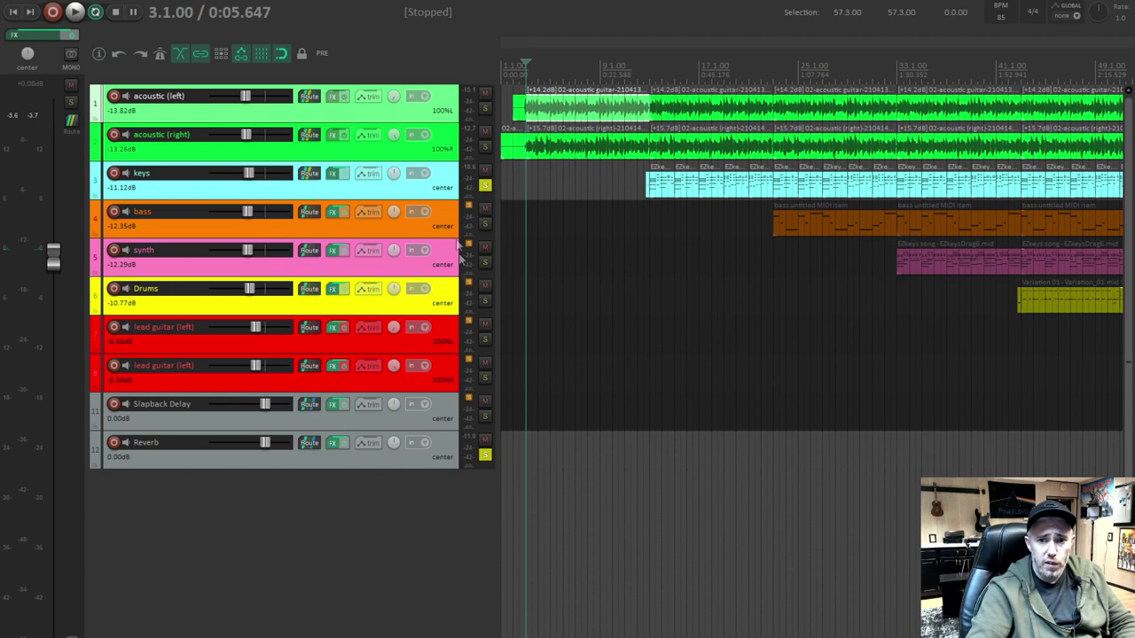
{"action": "left_click", "coordinate": [650, 183]}
{"action": "key", "text": "space"}
{"action": "key", "text": "space"}
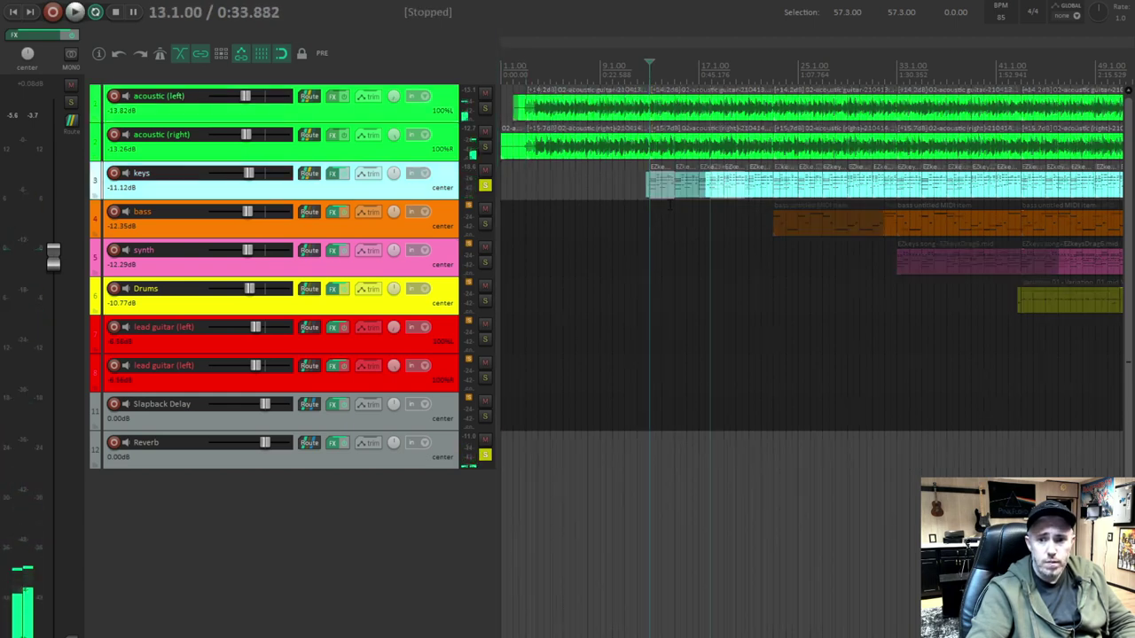
- While playing from bar 13, lower the Reverb track's receive from keys to -14.26 dB, close its routing window and stop
{"action": "scroll", "coordinate": [672, 206], "scroll_direction": "up", "scroll_amount": 5}
{"action": "key", "text": "space"}
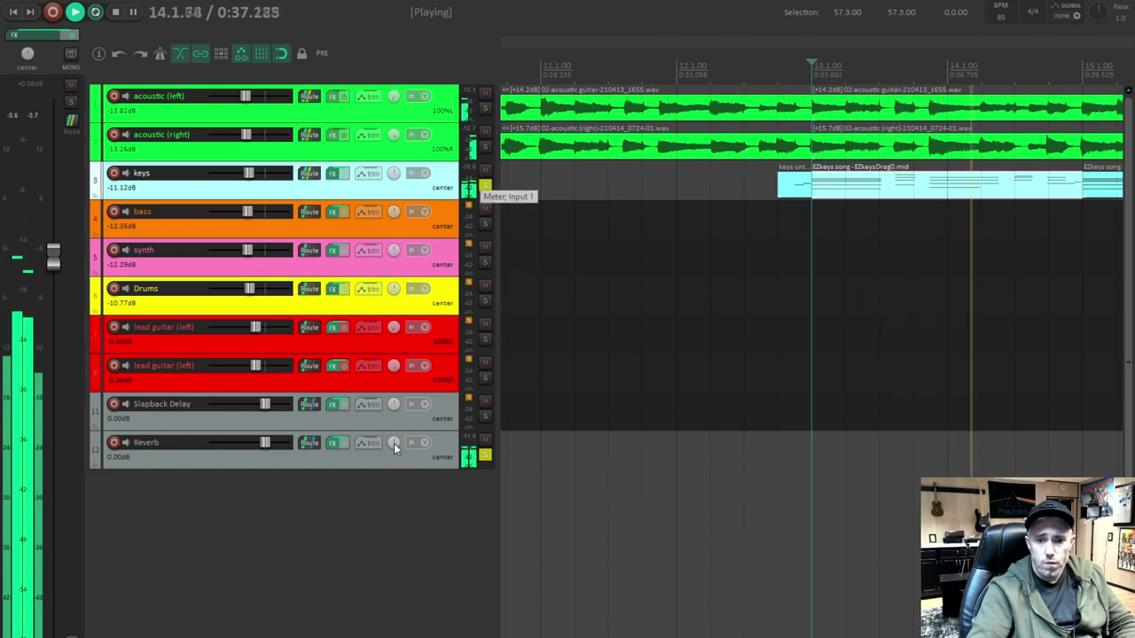
{"action": "left_click", "coordinate": [309, 444]}
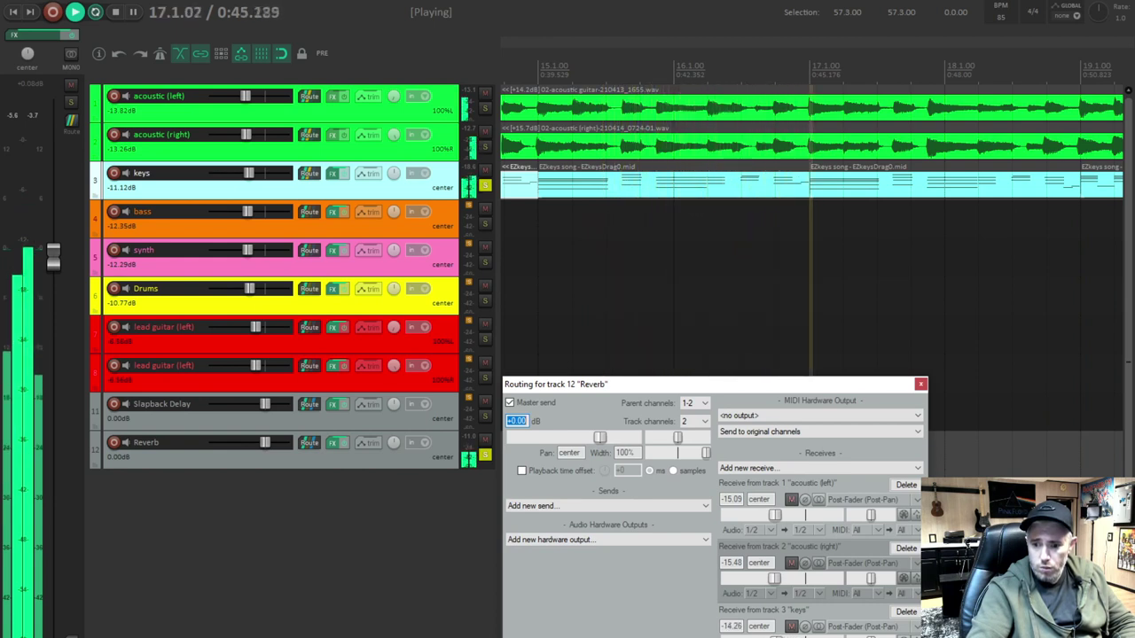
{"action": "left_click", "coordinate": [920, 385]}
{"action": "key", "text": "space"}
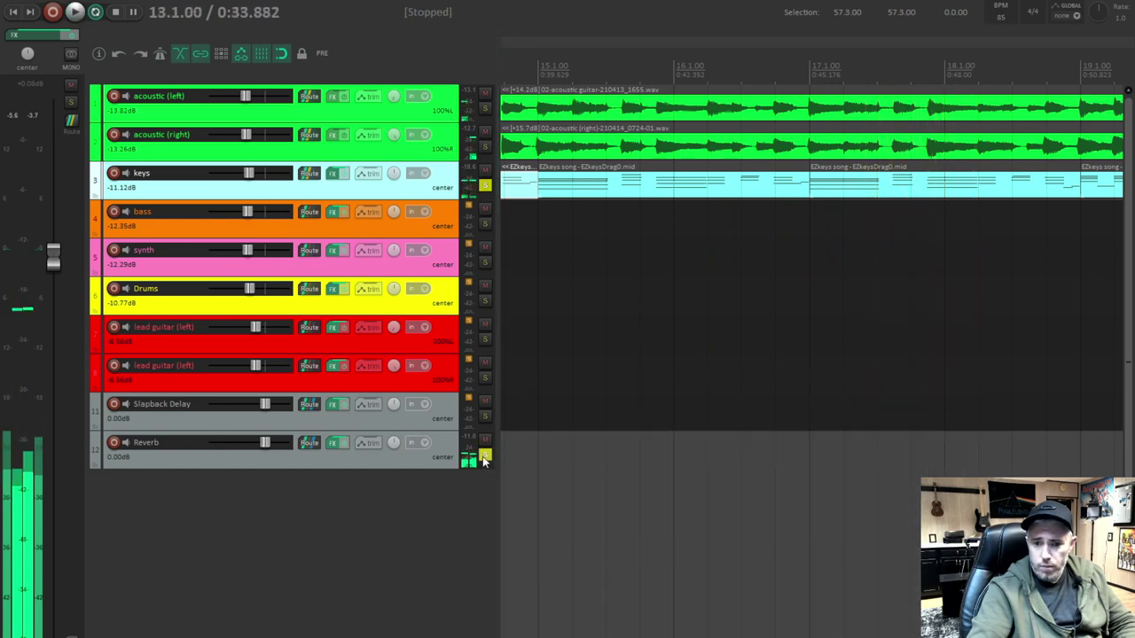
- Play the unsoloed mix from bar 13 and raise the keys track's volume to -9.58 dB
{"action": "scroll", "coordinate": [745, 246], "scroll_direction": "down", "scroll_amount": 3}
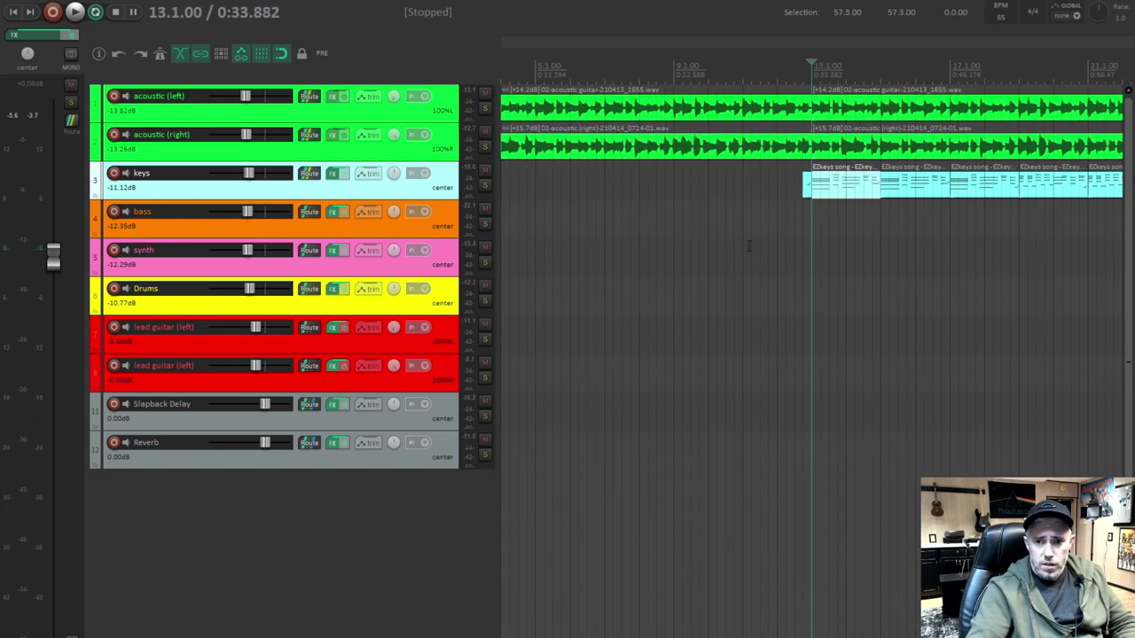
{"action": "scroll", "coordinate": [744, 246], "scroll_direction": "down", "scroll_amount": 4}
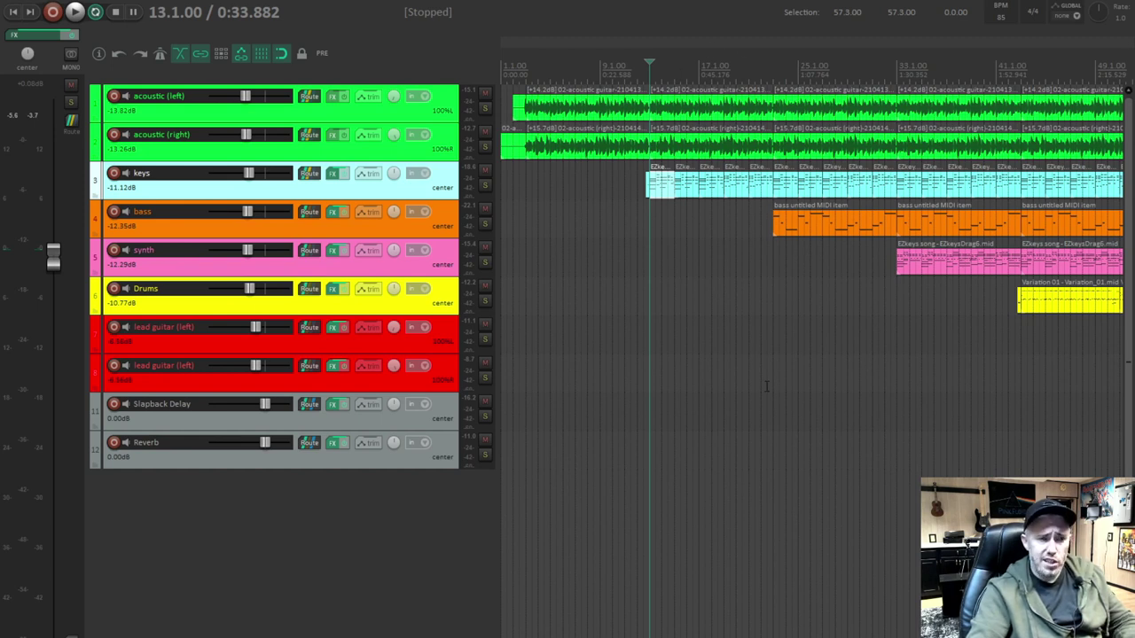
{"action": "scroll", "coordinate": [766, 386], "scroll_direction": "down", "scroll_amount": 3}
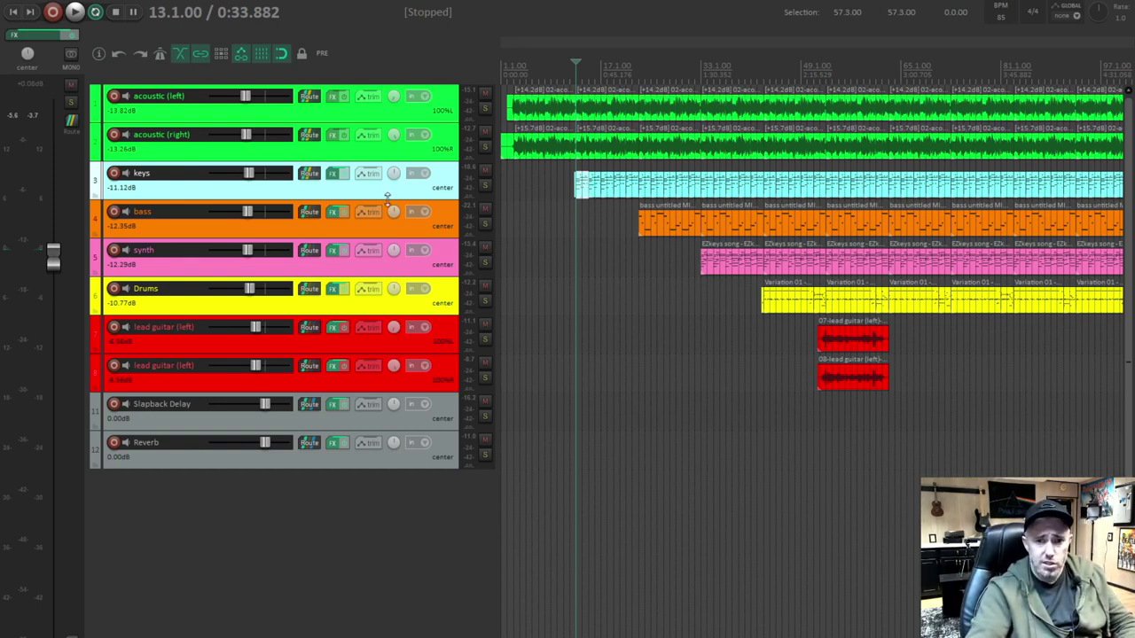
{"action": "scroll", "coordinate": [598, 203], "scroll_direction": "up", "scroll_amount": 3}
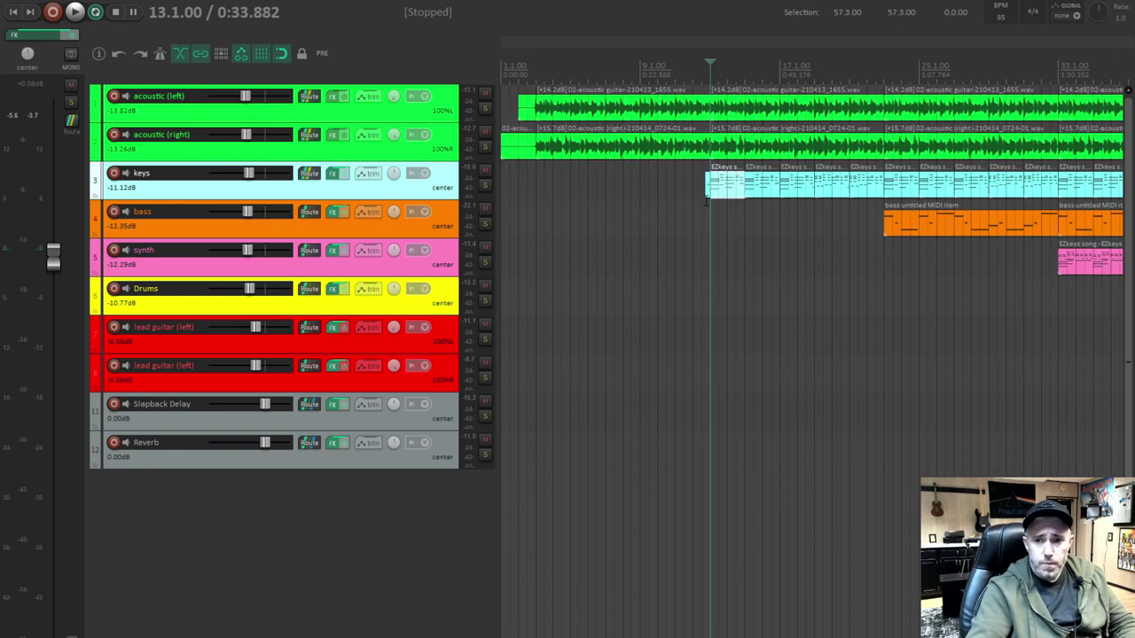
{"action": "key", "text": "space"}
{"action": "scroll", "coordinate": [868, 213], "scroll_direction": "up", "scroll_amount": 4}
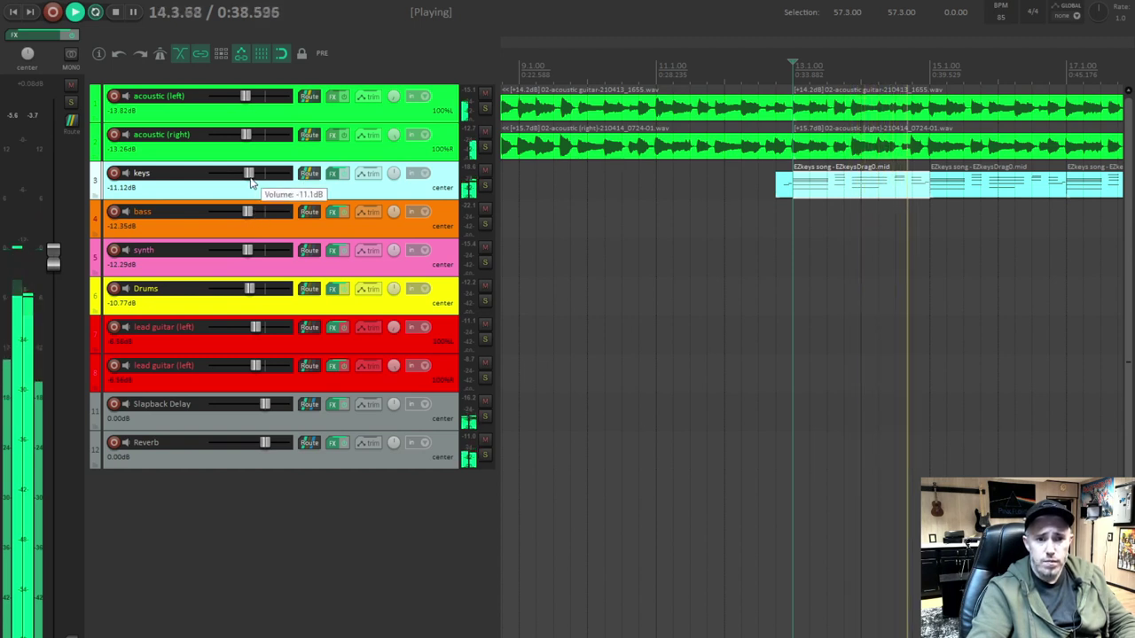
{"action": "left_click_drag", "start_coordinate": [250, 176], "coordinate": [252, 177]}
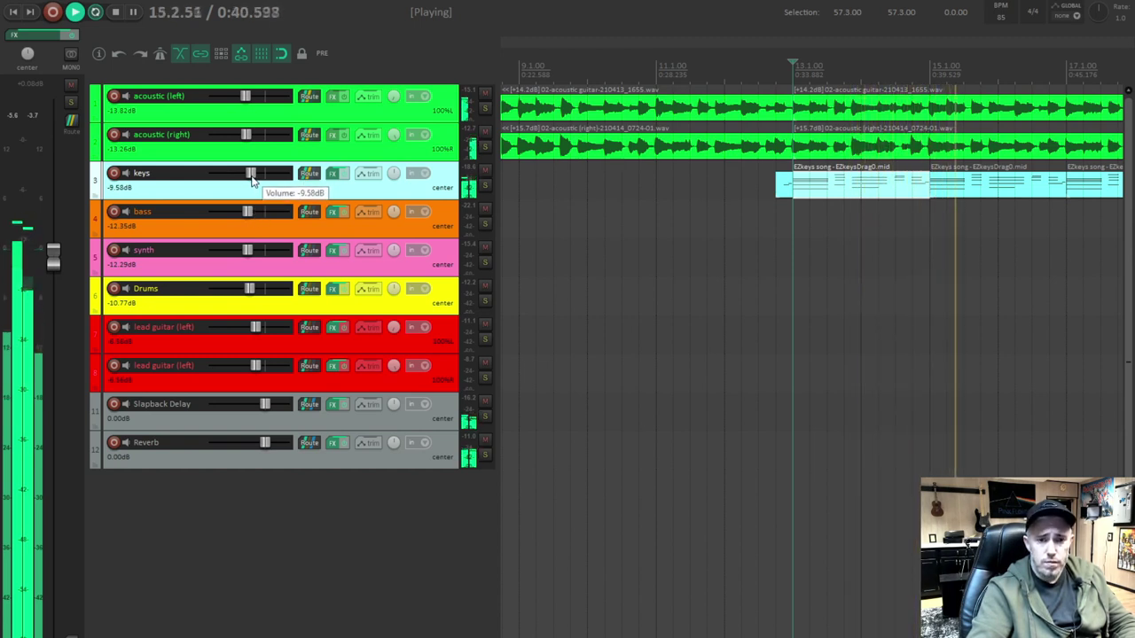
- Lower the Reverb track's receive from keys to -16.34 dB, close its routing window and stop playback
{"action": "left_click", "coordinate": [309, 442]}
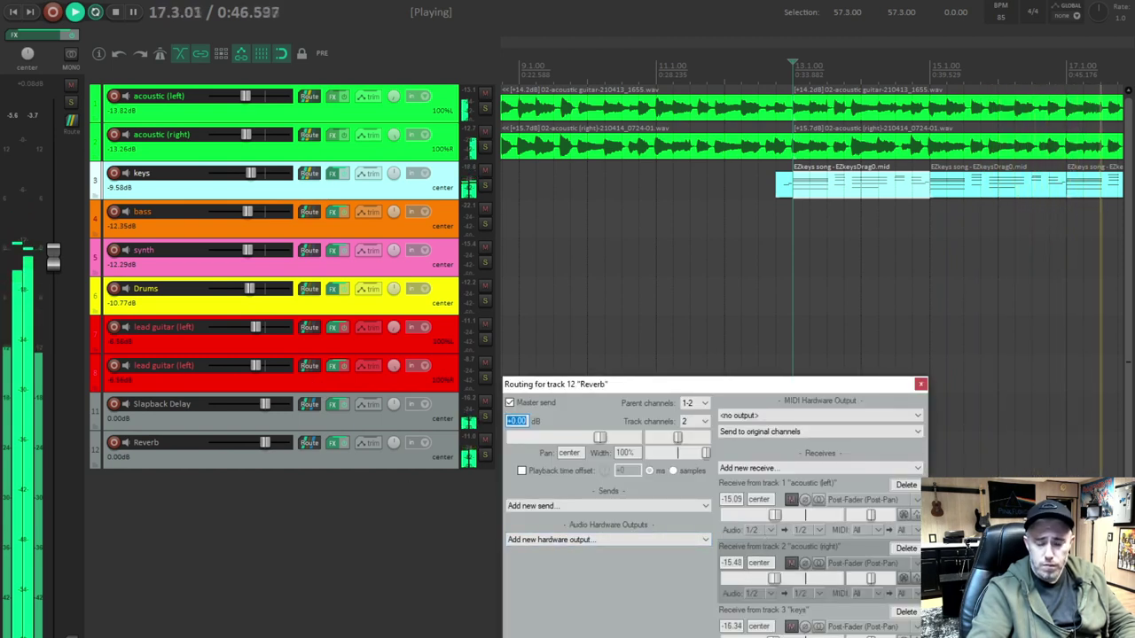
{"action": "left_click", "coordinate": [920, 384]}
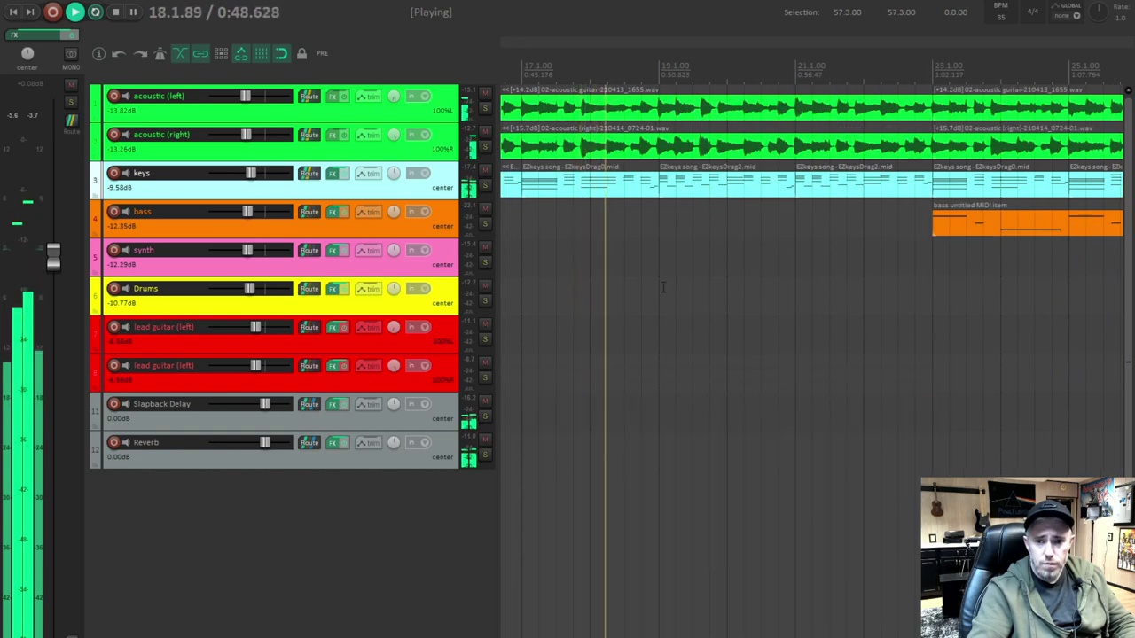
{"action": "scroll", "coordinate": [532, 268], "scroll_direction": "down", "scroll_amount": 4}
{"action": "key", "text": "space"}
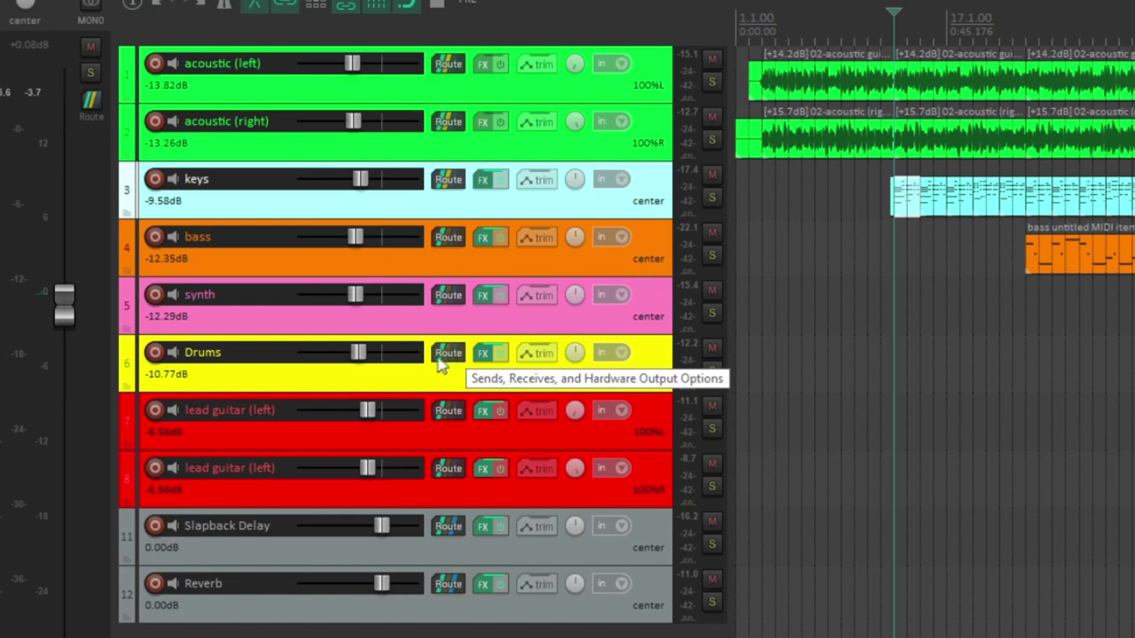
- Send Drums to the Reverb track and set its receive level to -11.23 dB while playing from bar 43
{"action": "left_click_drag", "start_coordinate": [440, 365], "coordinate": [447, 596]}
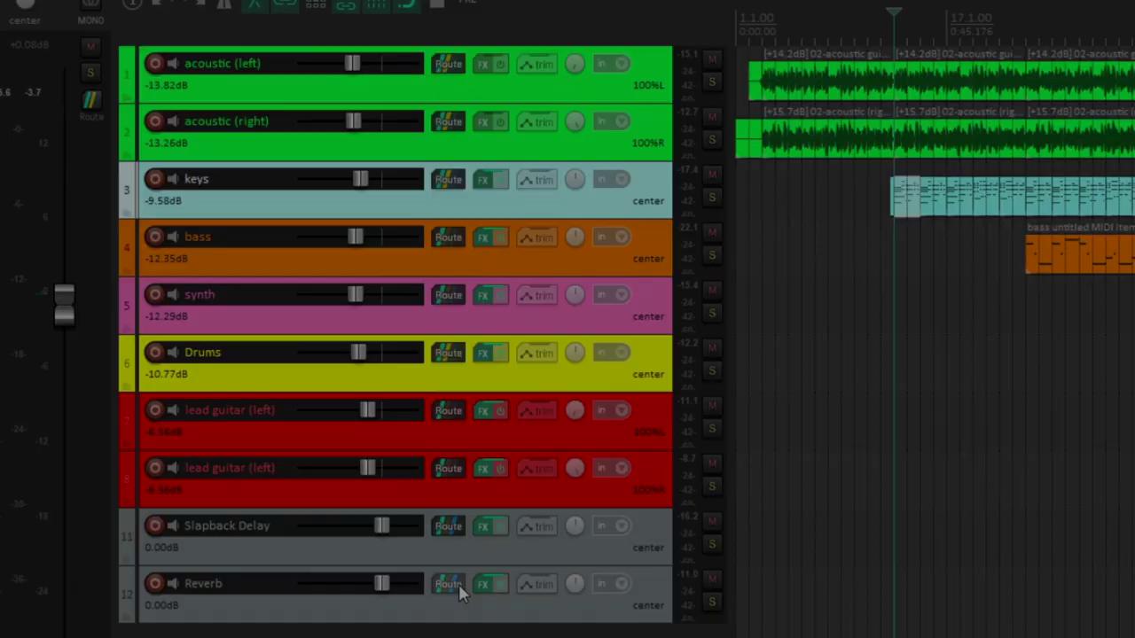
{"action": "left_click", "coordinate": [457, 587]}
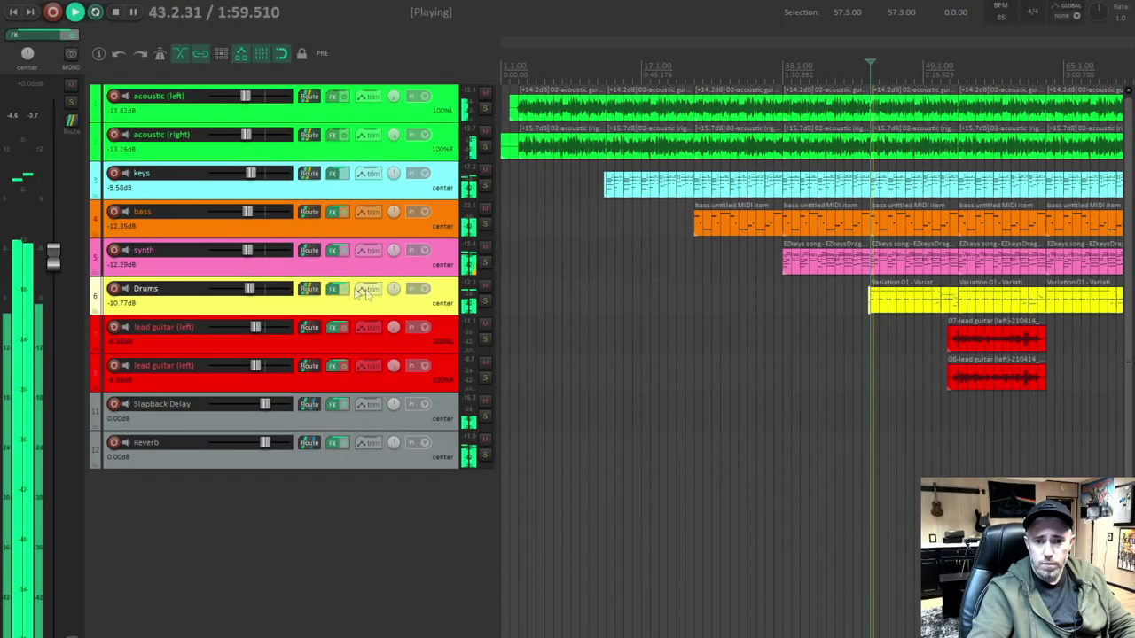
{"action": "left_click", "coordinate": [308, 443]}
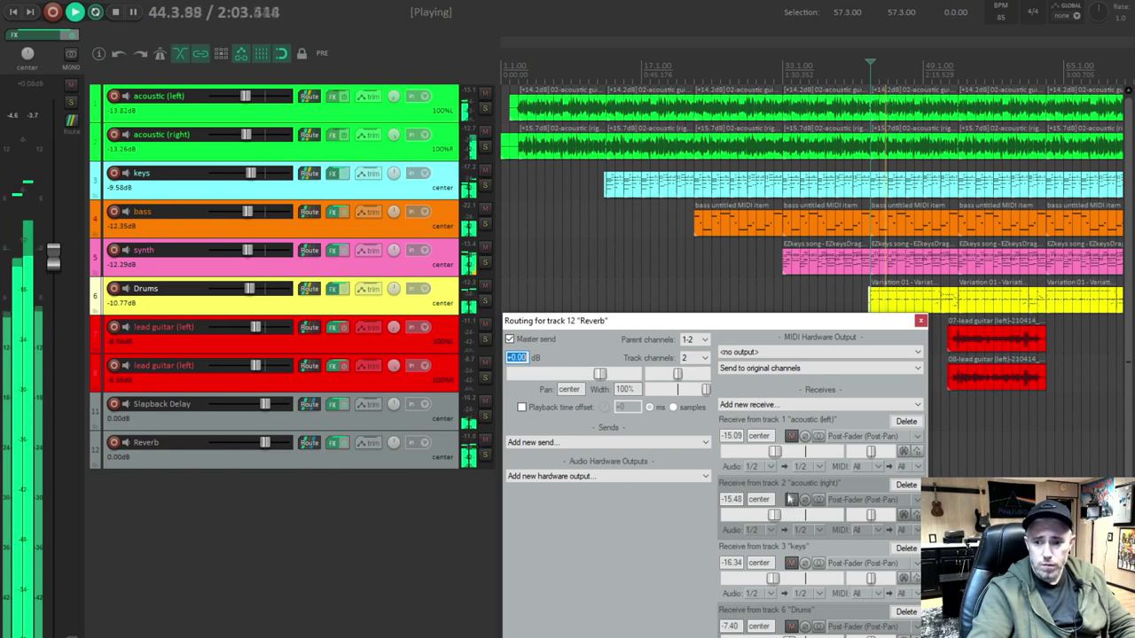
{"action": "left_click_drag", "start_coordinate": [789, 637], "coordinate": [772, 637]}
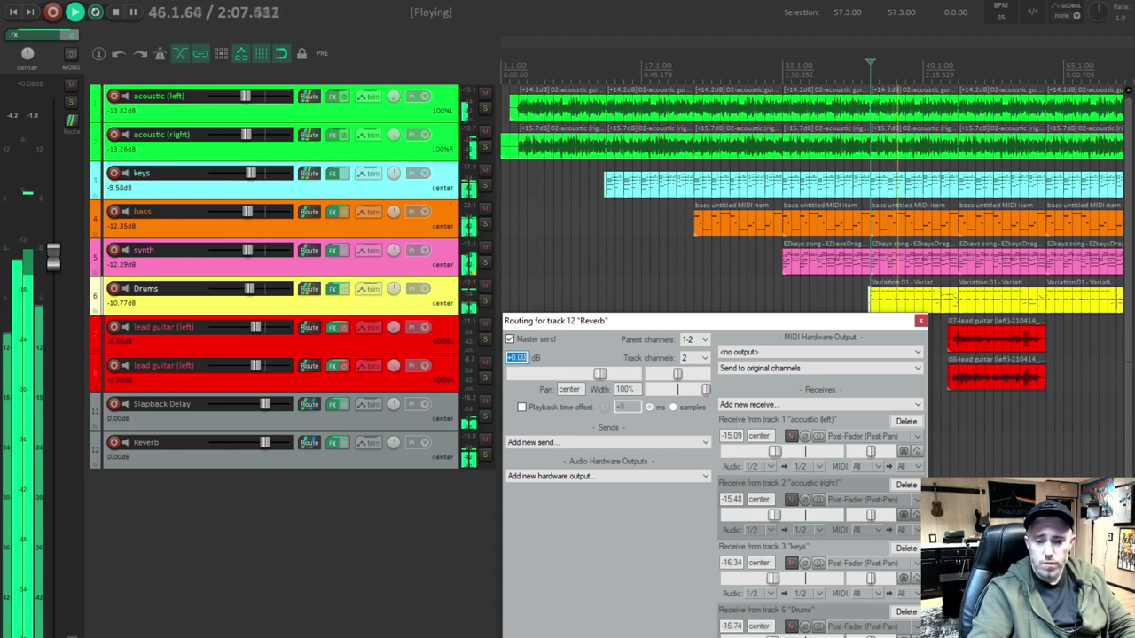
{"action": "left_click_drag", "start_coordinate": [777, 637], "coordinate": [780, 637]}
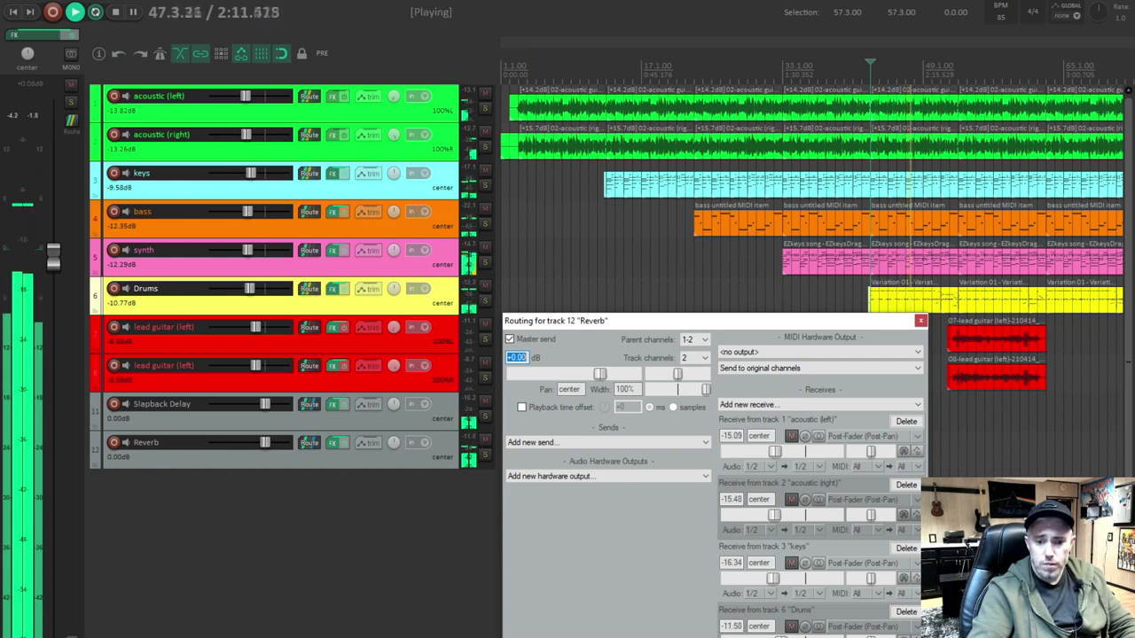
{"action": "left_click_drag", "start_coordinate": [780, 637], "coordinate": [783, 637]}
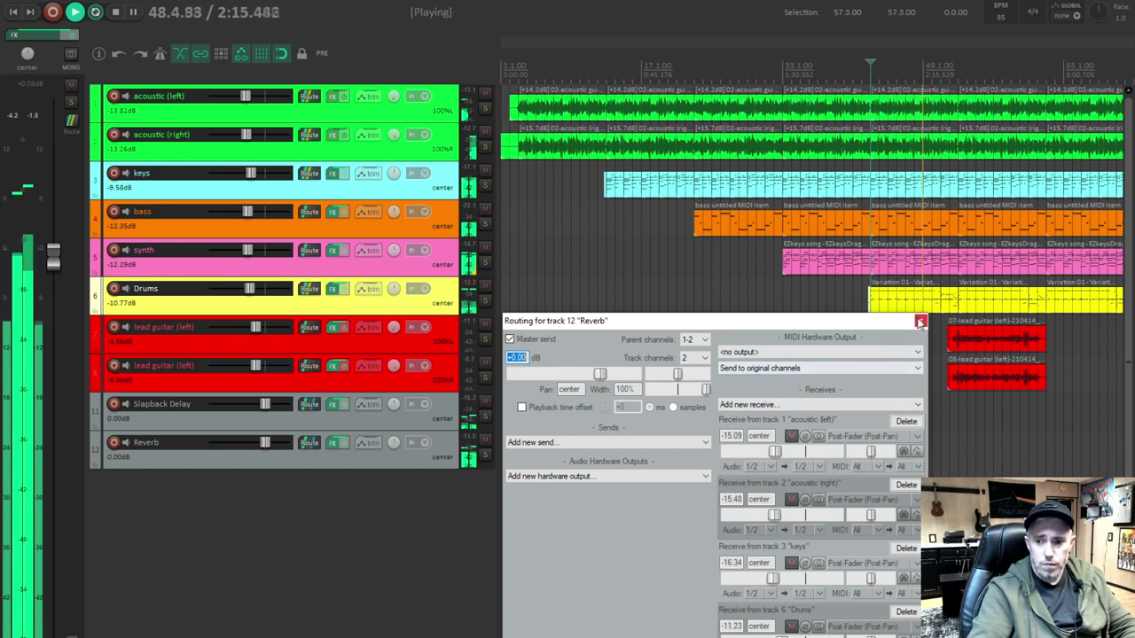
{"action": "left_click", "coordinate": [920, 320]}
- Solo Reverb and Drums, set the Reverb track's receive from Drums to -9.81 dB, close its routing window and stop
{"action": "left_click", "coordinate": [485, 455]}
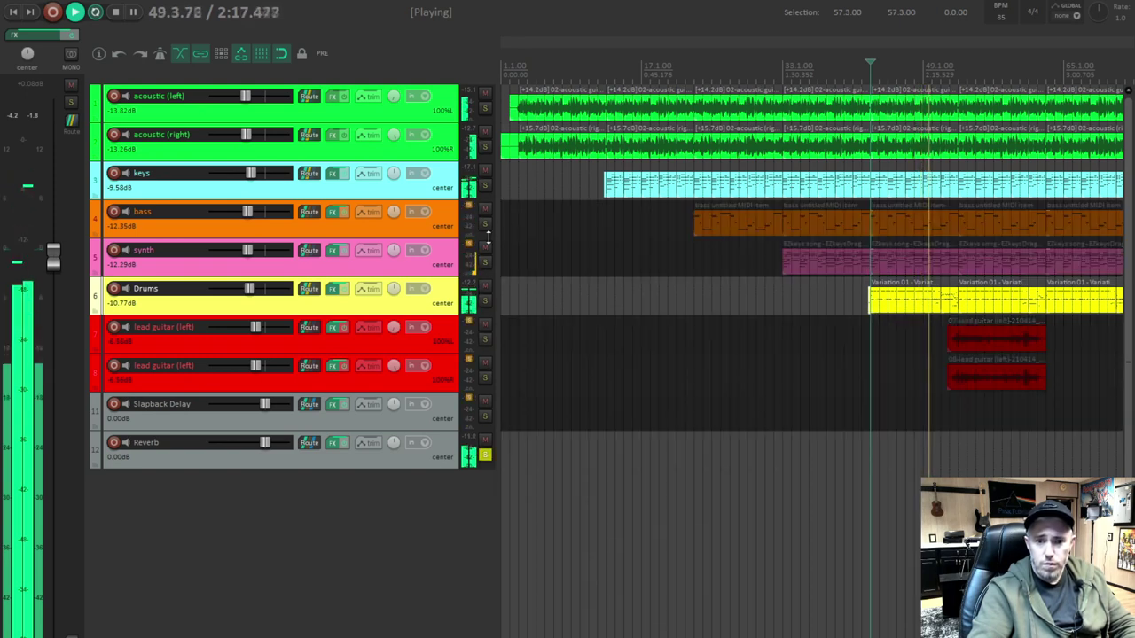
{"action": "left_click", "coordinate": [485, 302]}
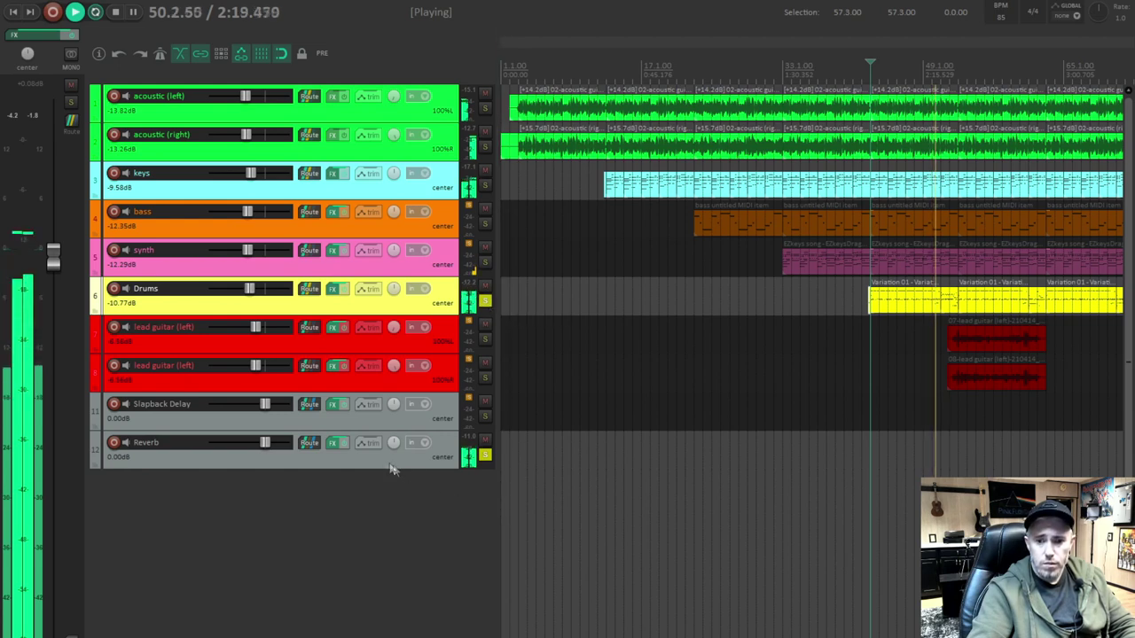
{"action": "left_click", "coordinate": [314, 449]}
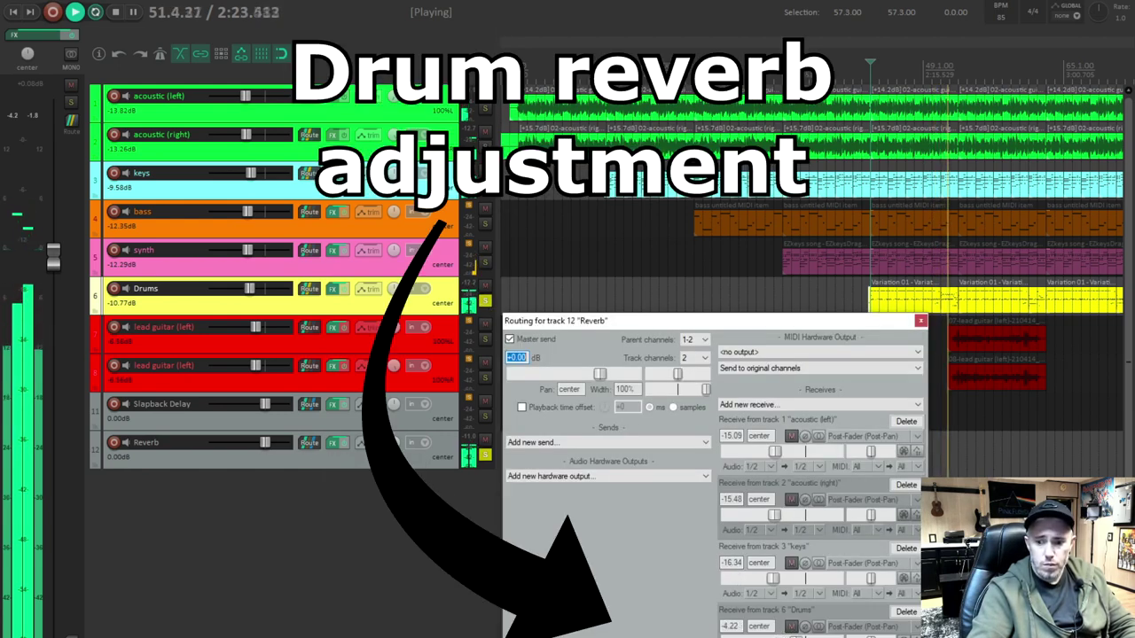
{"action": "mouse_move", "coordinate": [782, 637]}
{"action": "left_mouse_down"}
{"action": "mouse_move", "coordinate": [799, 637]}
{"action": "mouse_move", "coordinate": [785, 637]}
{"action": "left_mouse_up"}
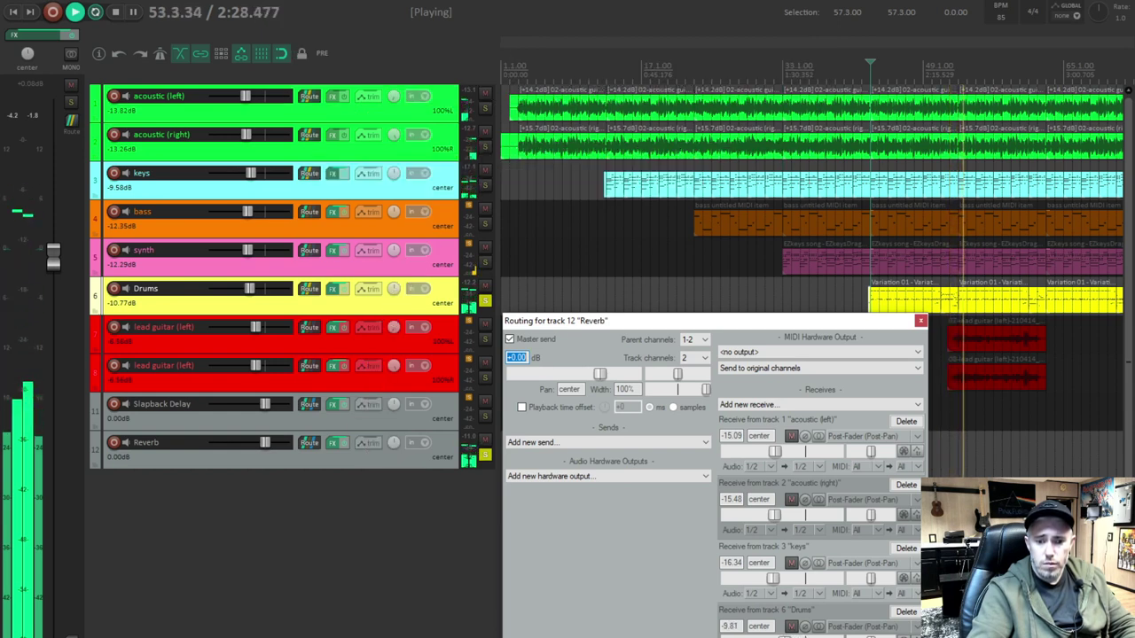
{"action": "left_click", "coordinate": [921, 322]}
{"action": "key", "text": "space"}
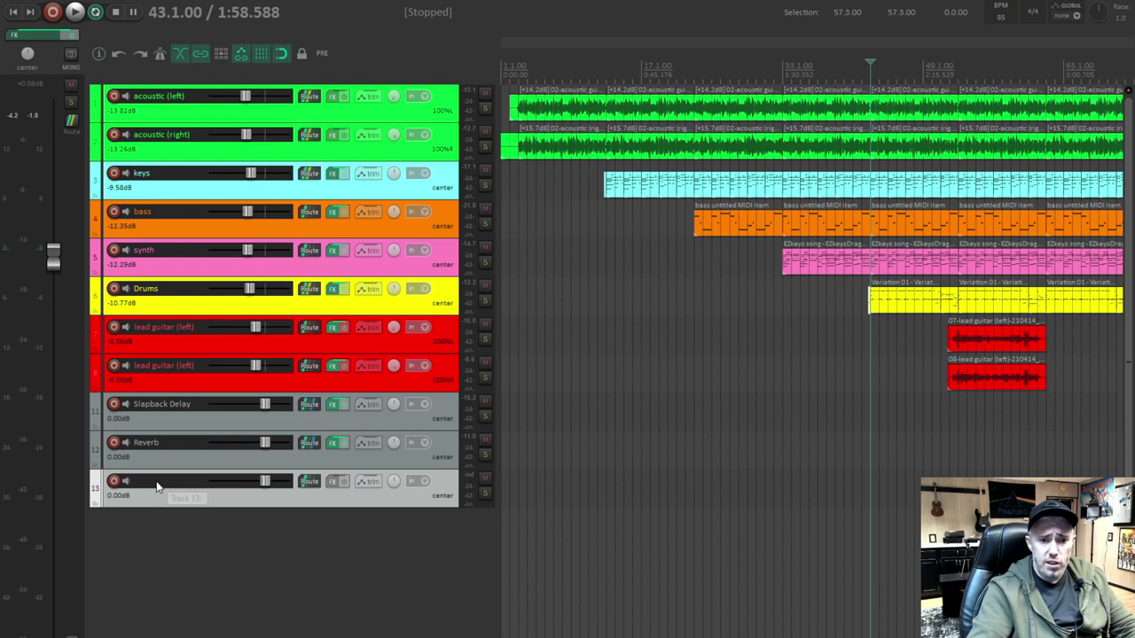
- Name track 13 "Compression" and add the ReaComp plug-in to it
{"action": "double_click", "coordinate": [157, 482]}
{"action": "type", "text": "c"}
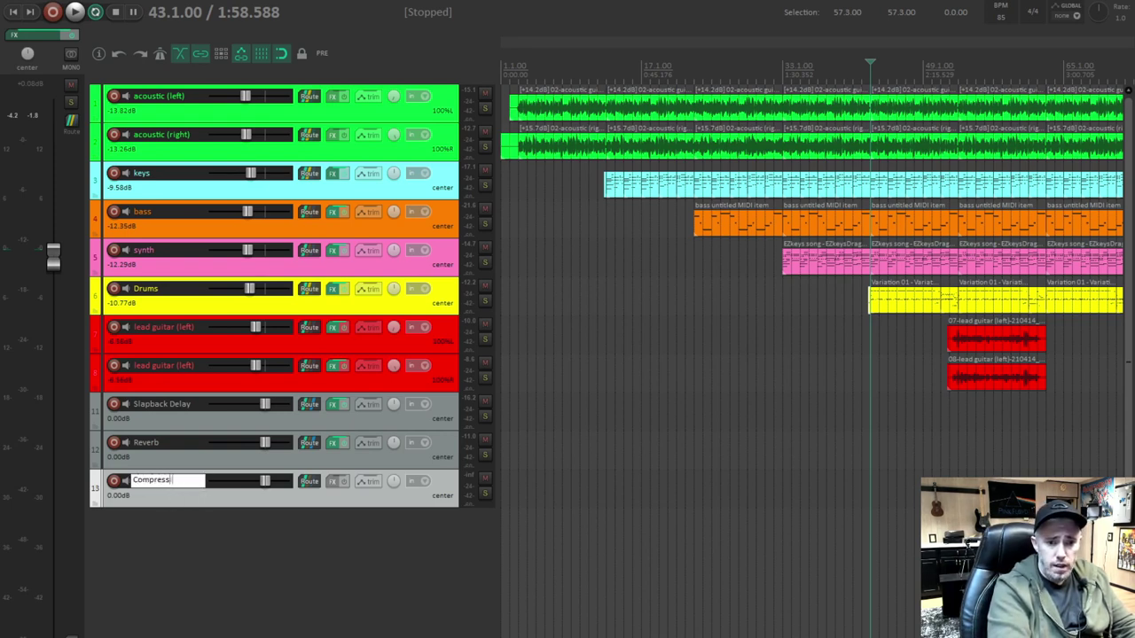
{"action": "key", "text": "Return"}
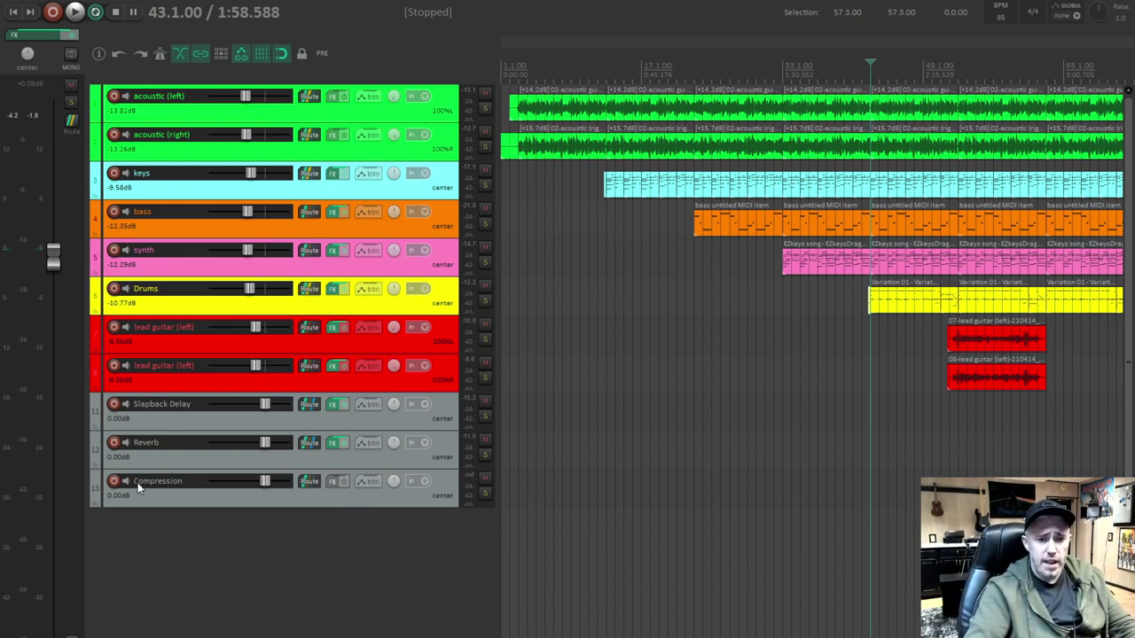
{"action": "left_click", "coordinate": [334, 481]}
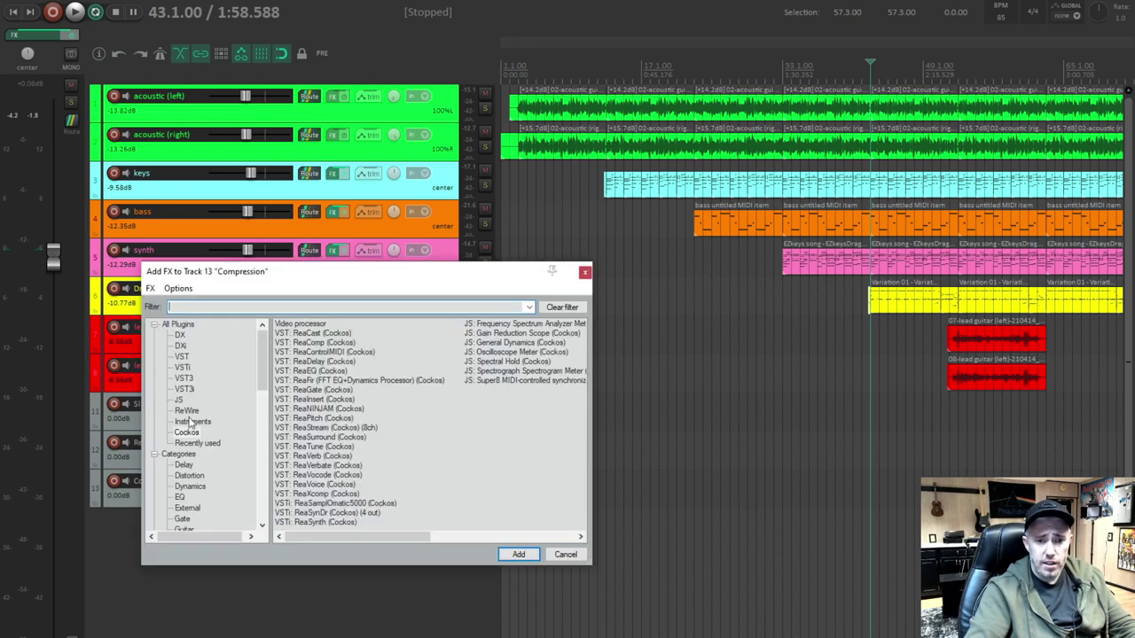
{"action": "double_click", "coordinate": [312, 345]}
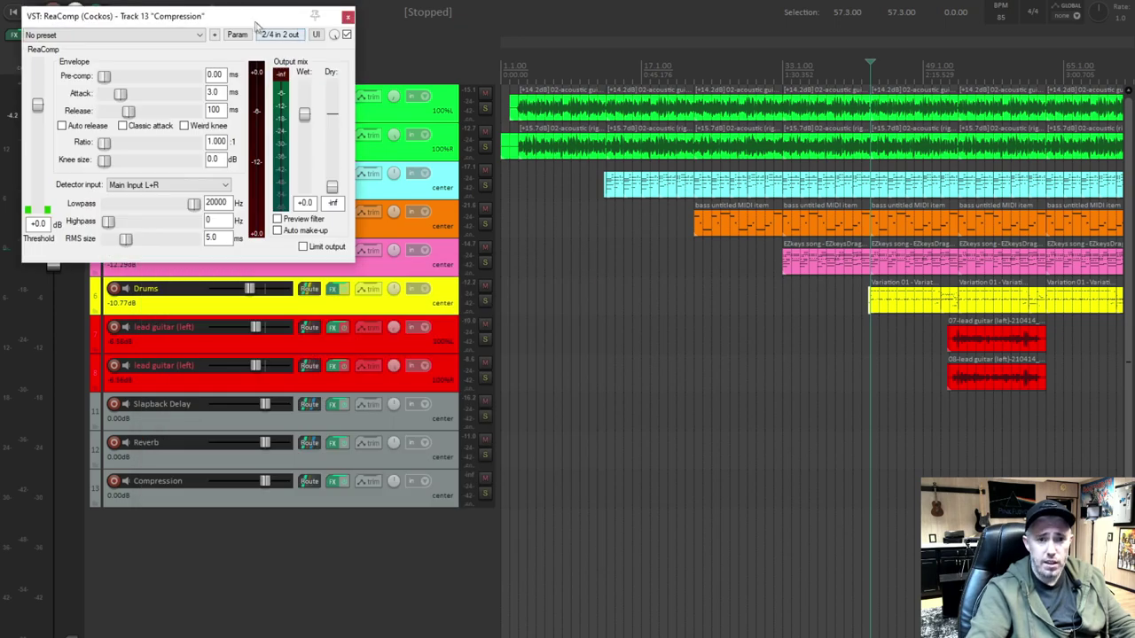
- Enable auto make-up in ReaComp, set the ratio to 4:1 and the threshold to -4.6 dB, and close its window
{"action": "left_click_drag", "start_coordinate": [251, 22], "coordinate": [374, 262]}
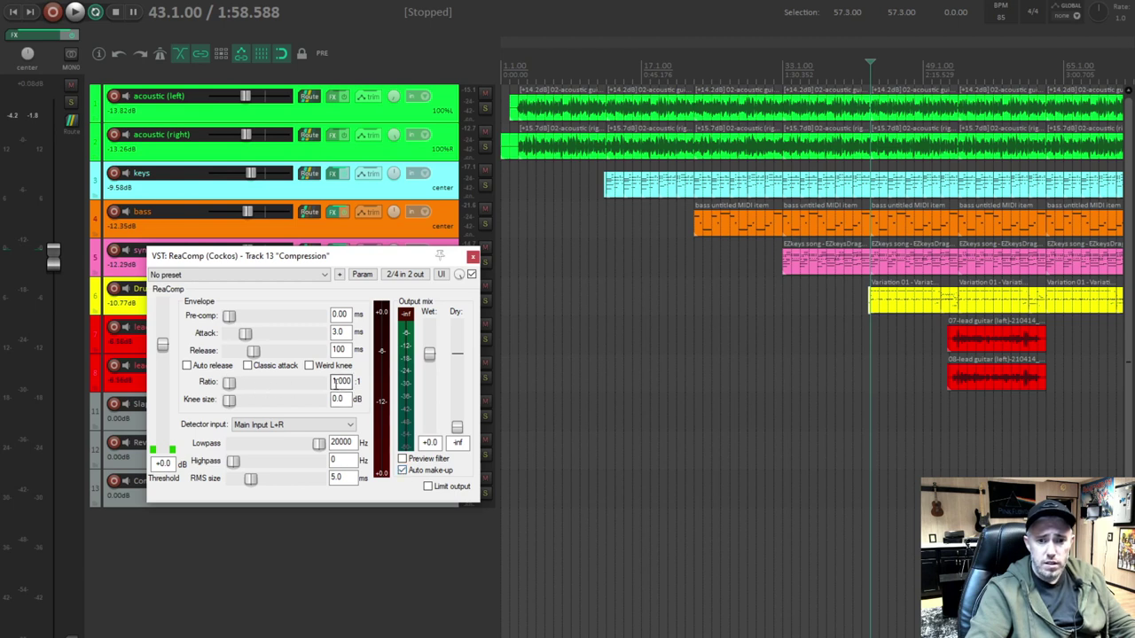
{"action": "type", "text": "4"}
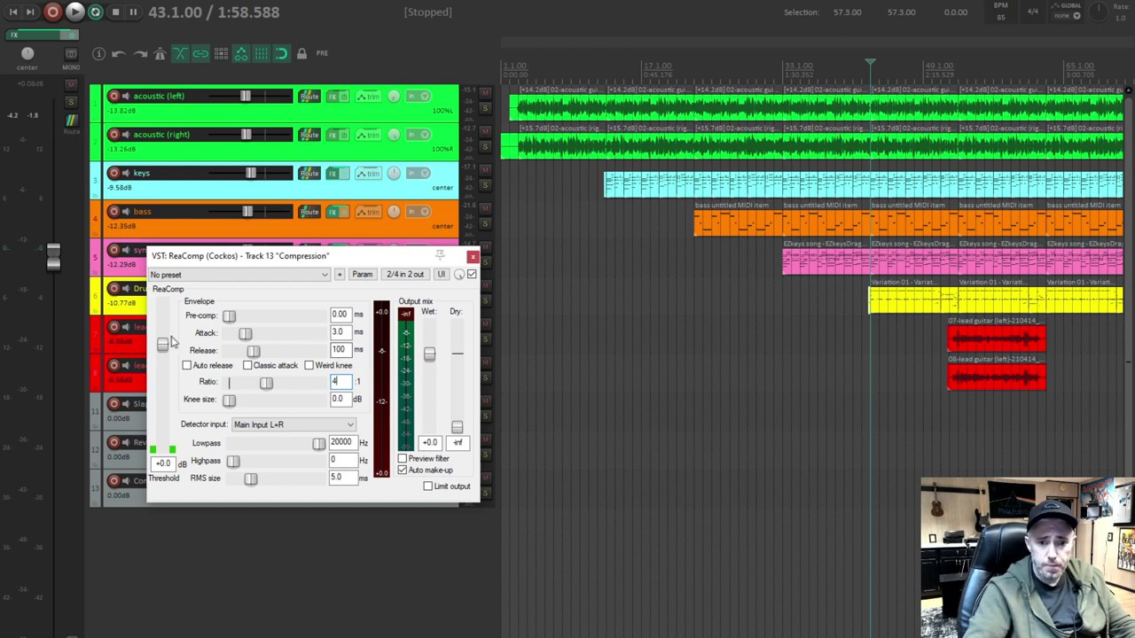
{"action": "mouse_move", "coordinate": [162, 370]}
{"action": "left_mouse_down"}
{"action": "mouse_move", "coordinate": [160, 383]}
{"action": "mouse_move", "coordinate": [161, 358]}
{"action": "left_mouse_up"}
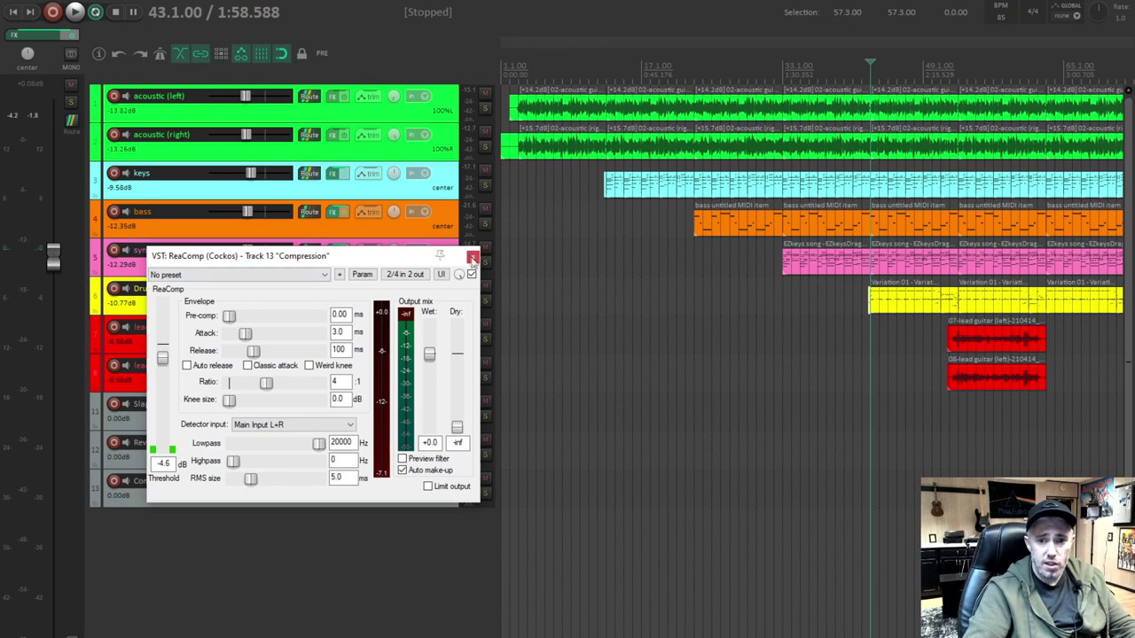
{"action": "left_click", "coordinate": [472, 258]}
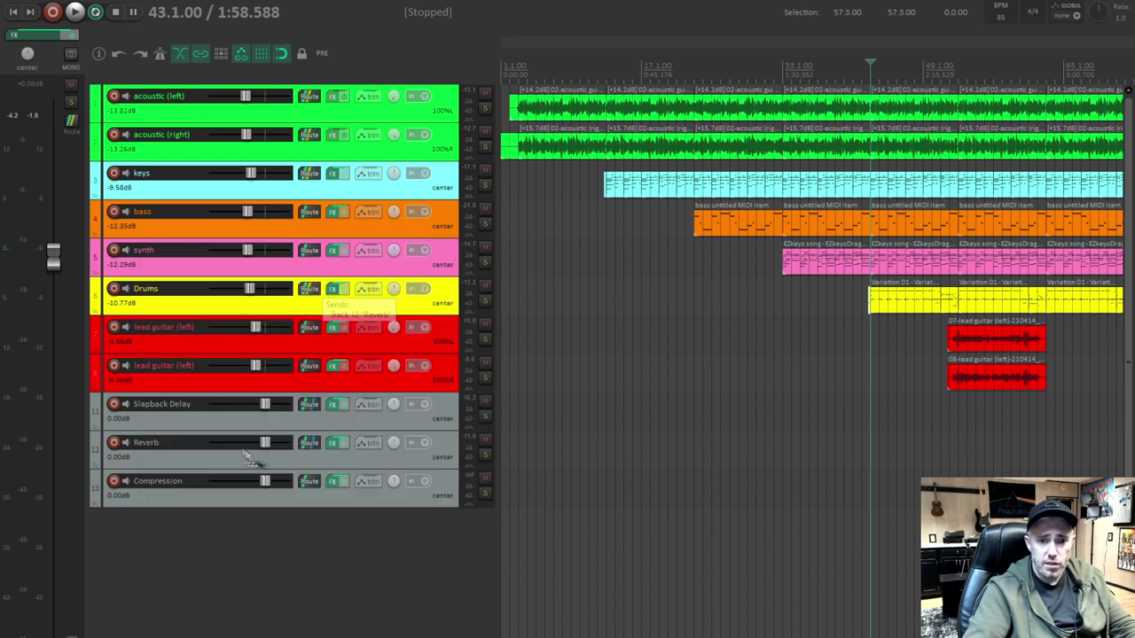
- Send Drums to the Compression track and solo the Drums, Compression and Reverb tracks
{"action": "left_click_drag", "start_coordinate": [312, 486], "coordinate": [312, 486]}
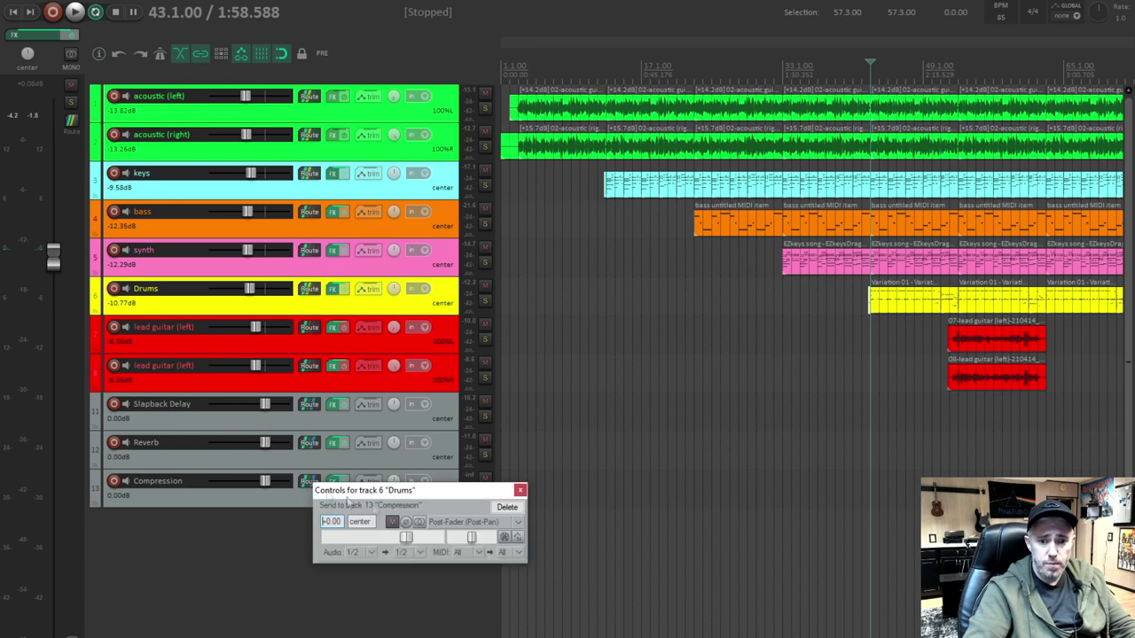
{"action": "left_click", "coordinate": [520, 491]}
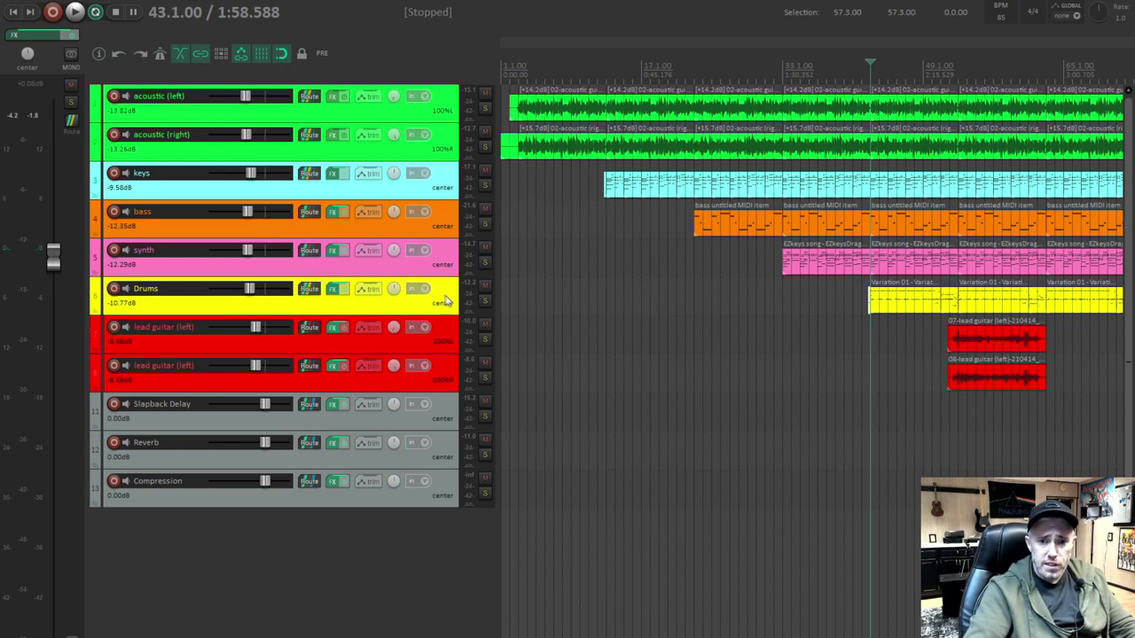
{"action": "left_click", "coordinate": [485, 302]}
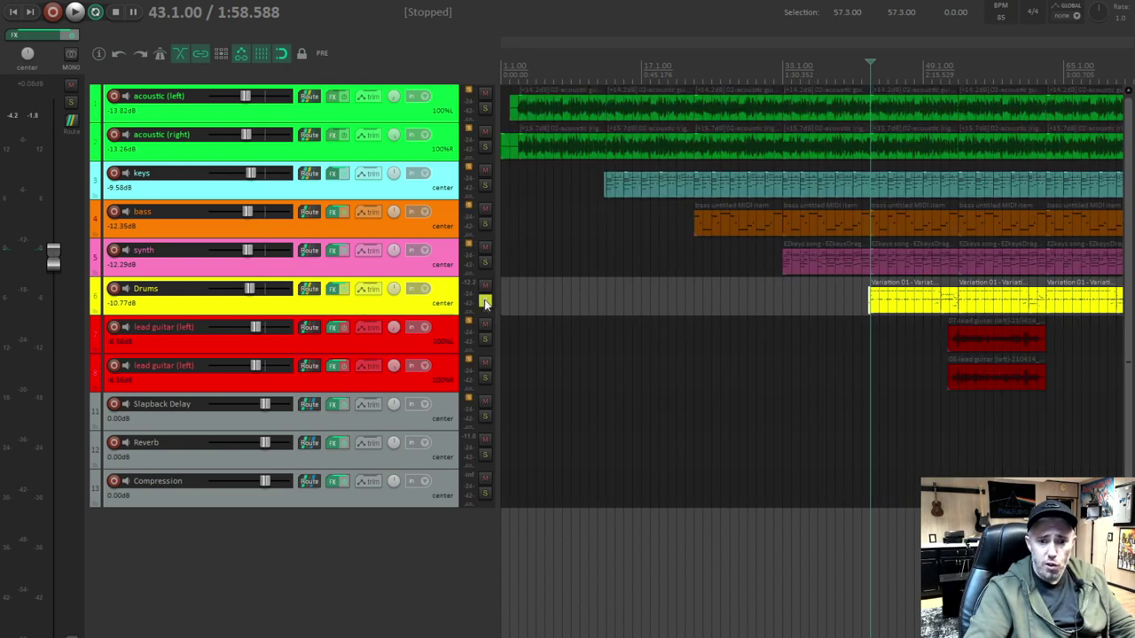
{"action": "left_click", "coordinate": [484, 495]}
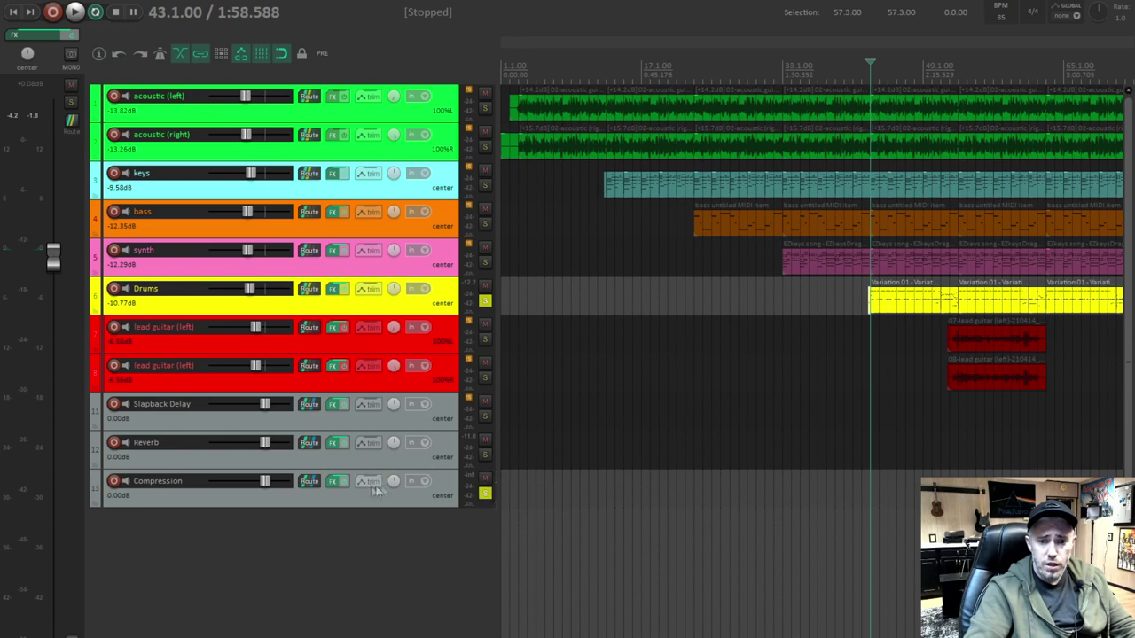
{"action": "left_click", "coordinate": [485, 458]}
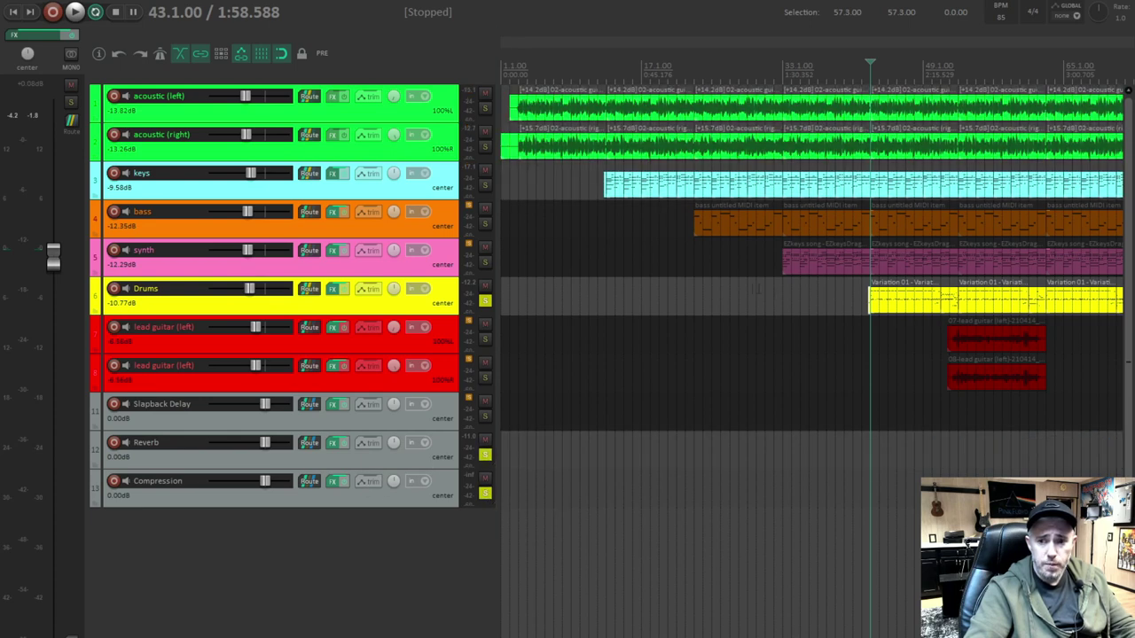
- Play from bar 43, lower the threshold of the Compression track's ReaComp to -23.6 dB and close its effects window
{"action": "key", "text": "space"}
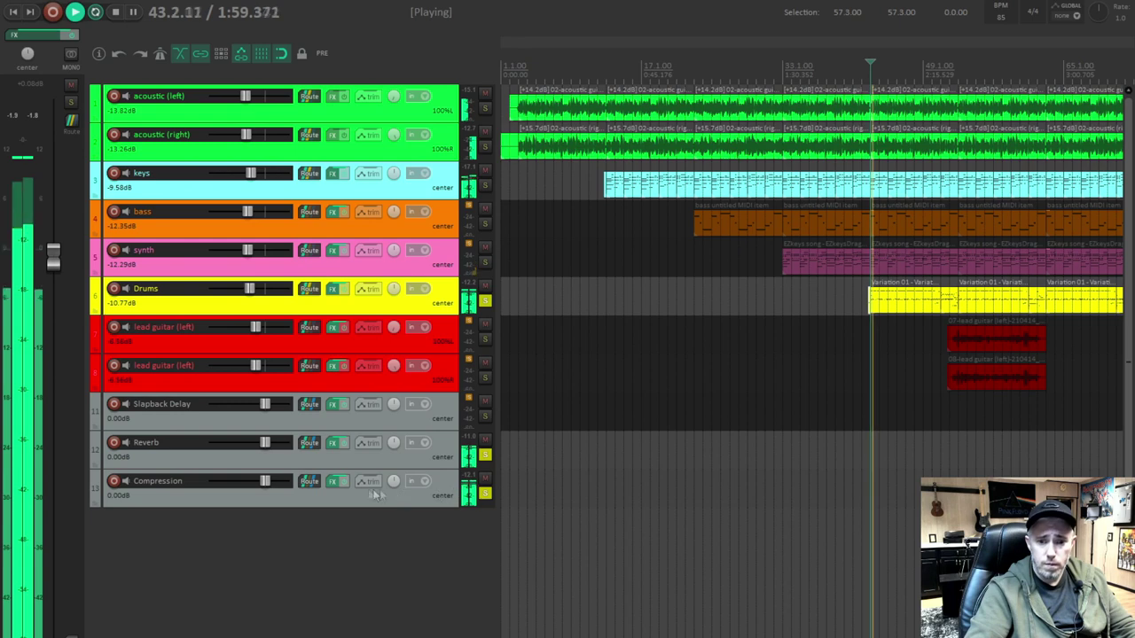
{"action": "left_click", "coordinate": [309, 481]}
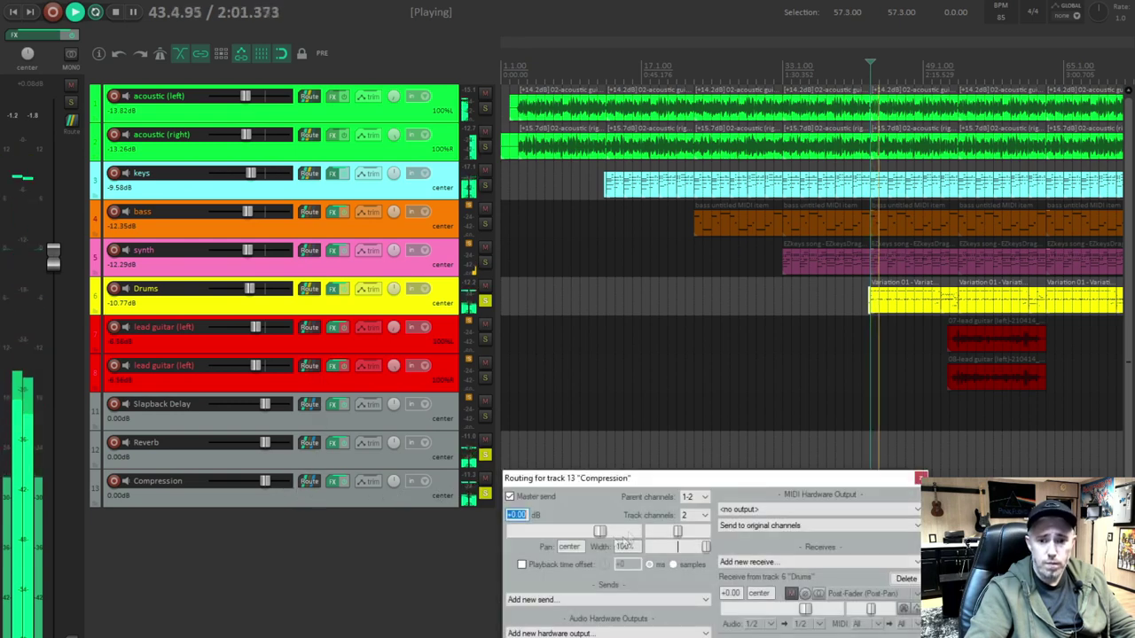
{"action": "left_click", "coordinate": [921, 479]}
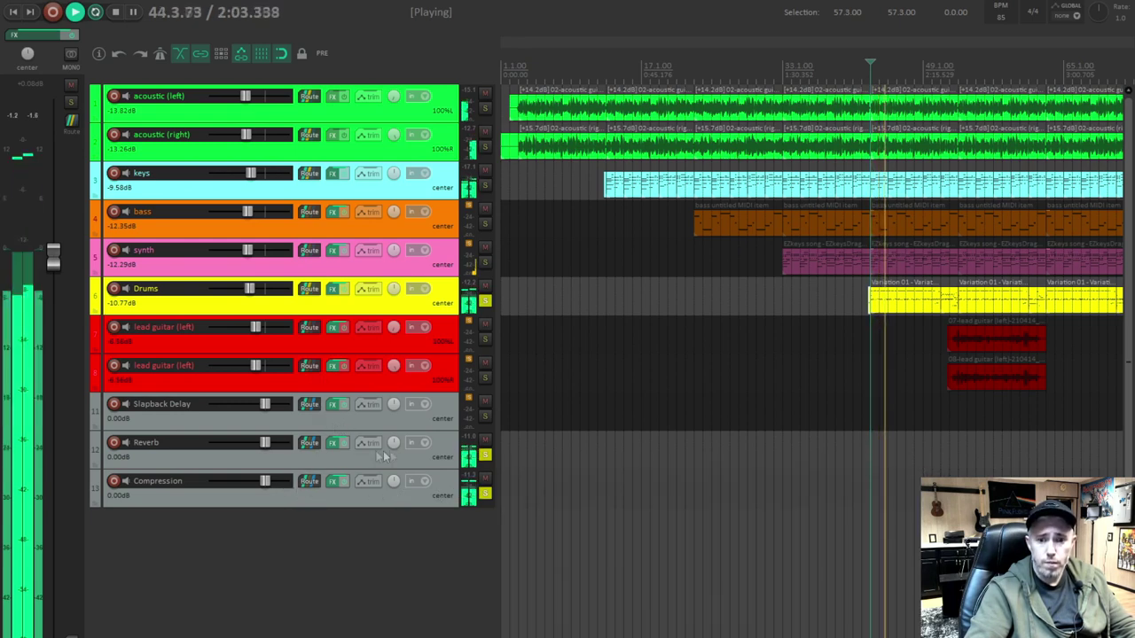
{"action": "left_click", "coordinate": [334, 483]}
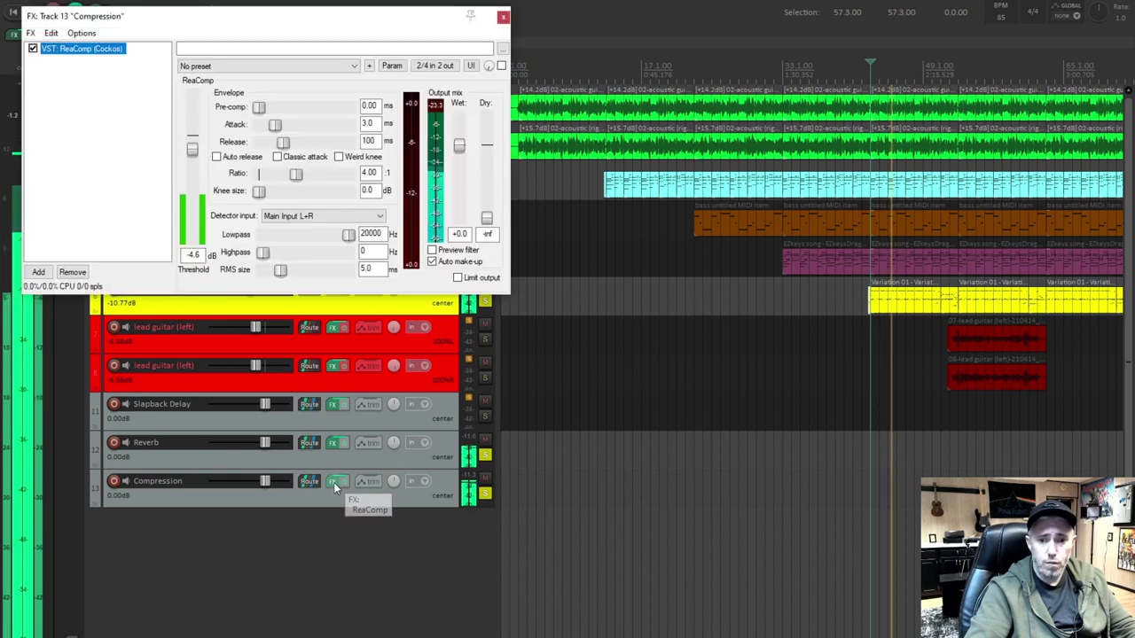
{"action": "left_click_drag", "start_coordinate": [193, 158], "coordinate": [196, 200]}
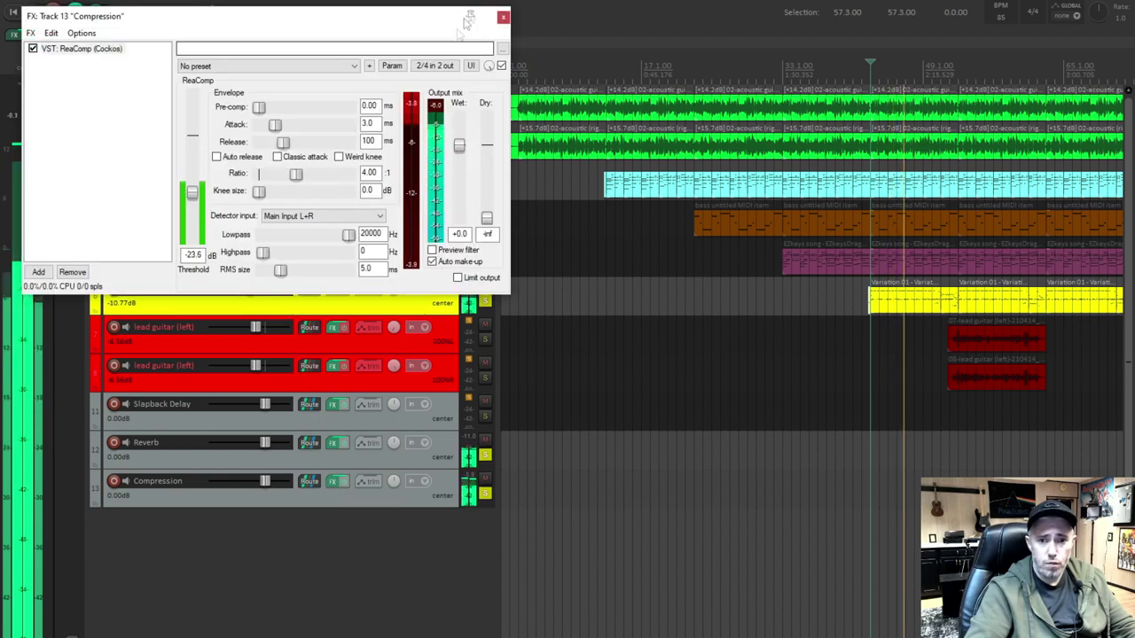
{"action": "left_click", "coordinate": [503, 17]}
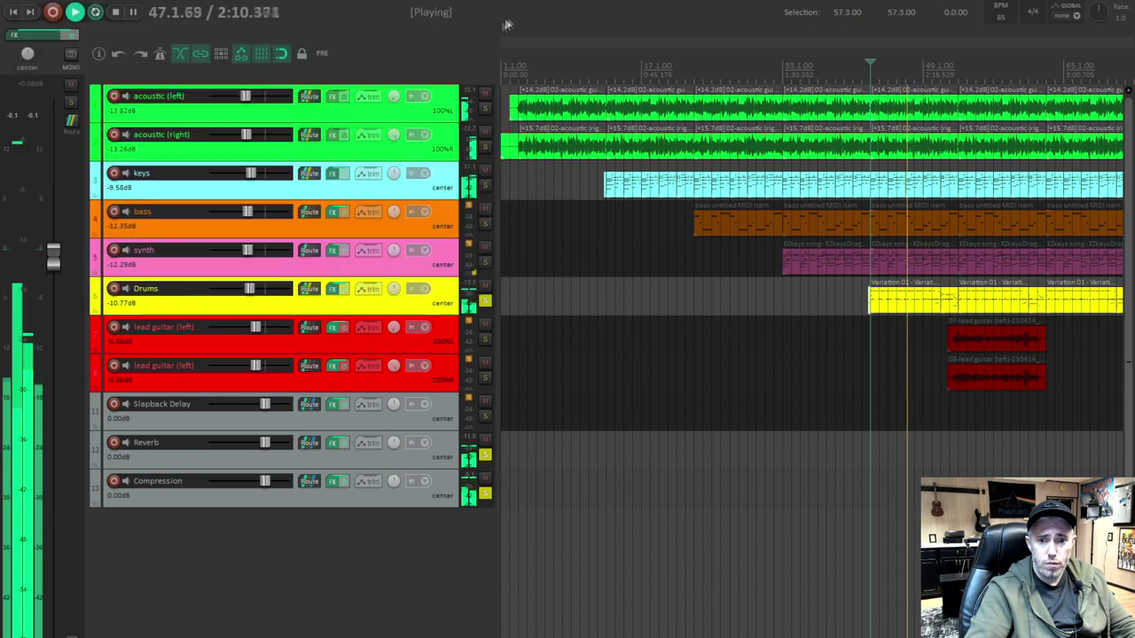
- Set the Compression track's receive level from Drums to -10.14 dB, close its routing window and stop playback
{"action": "left_click", "coordinate": [310, 482]}
{"action": "mouse_move", "coordinate": [794, 608]}
{"action": "left_mouse_down"}
{"action": "mouse_move", "coordinate": [745, 616]}
{"action": "mouse_move", "coordinate": [774, 614]}
{"action": "left_mouse_up"}
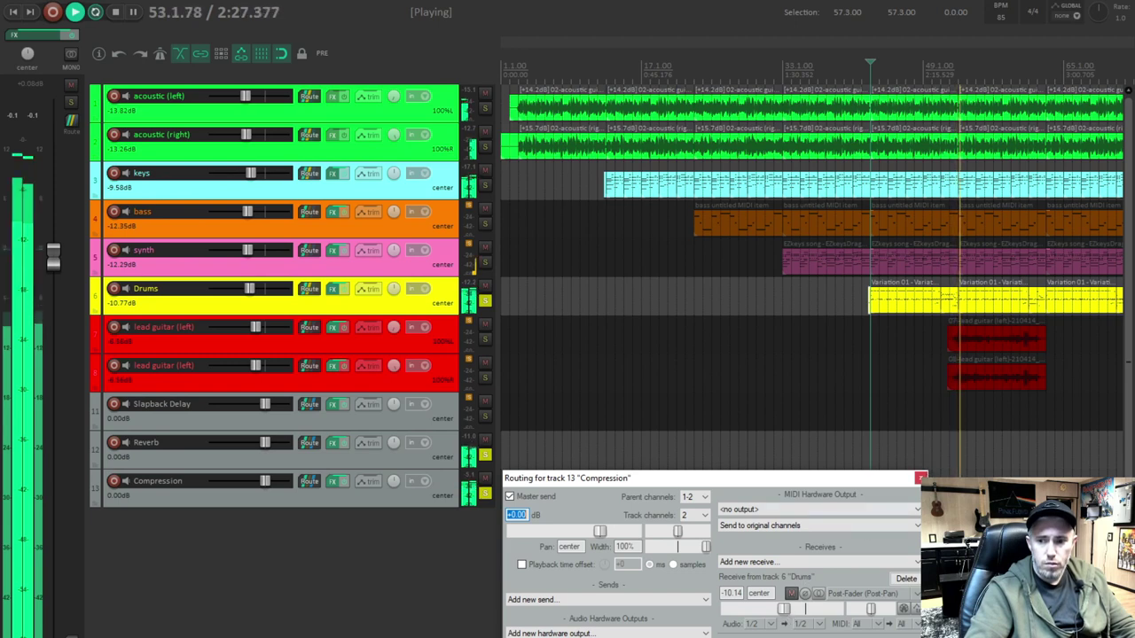
{"action": "left_click", "coordinate": [921, 478]}
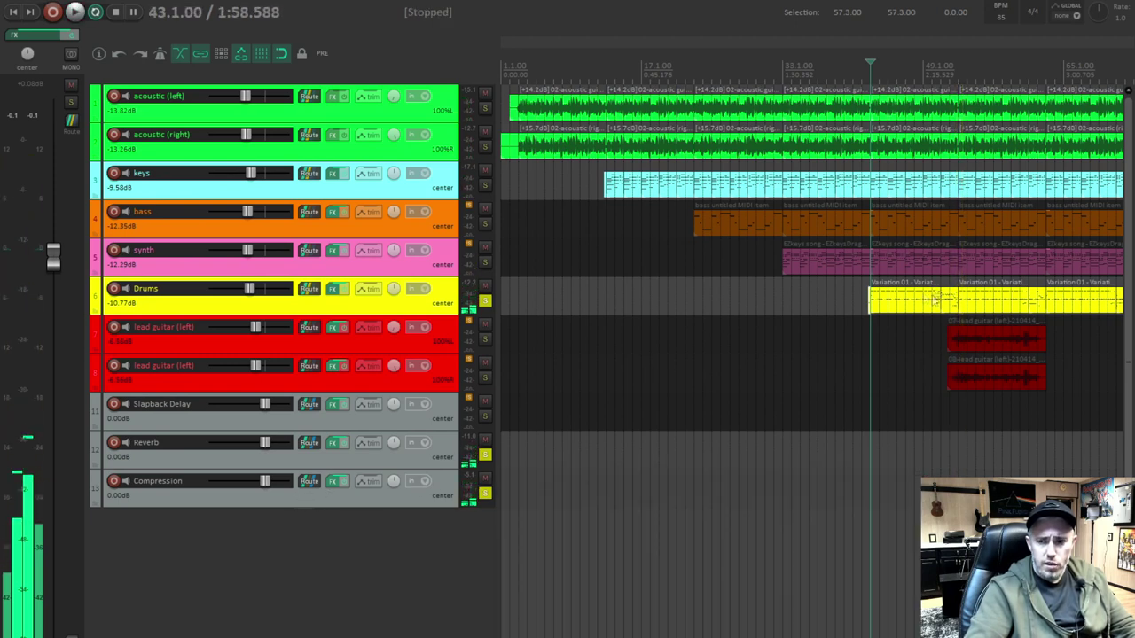
- Compare the drums with the Compression track muted and unmuted while playing from bar 43, leave it unmuted and stop
{"action": "left_click", "coordinate": [486, 480]}
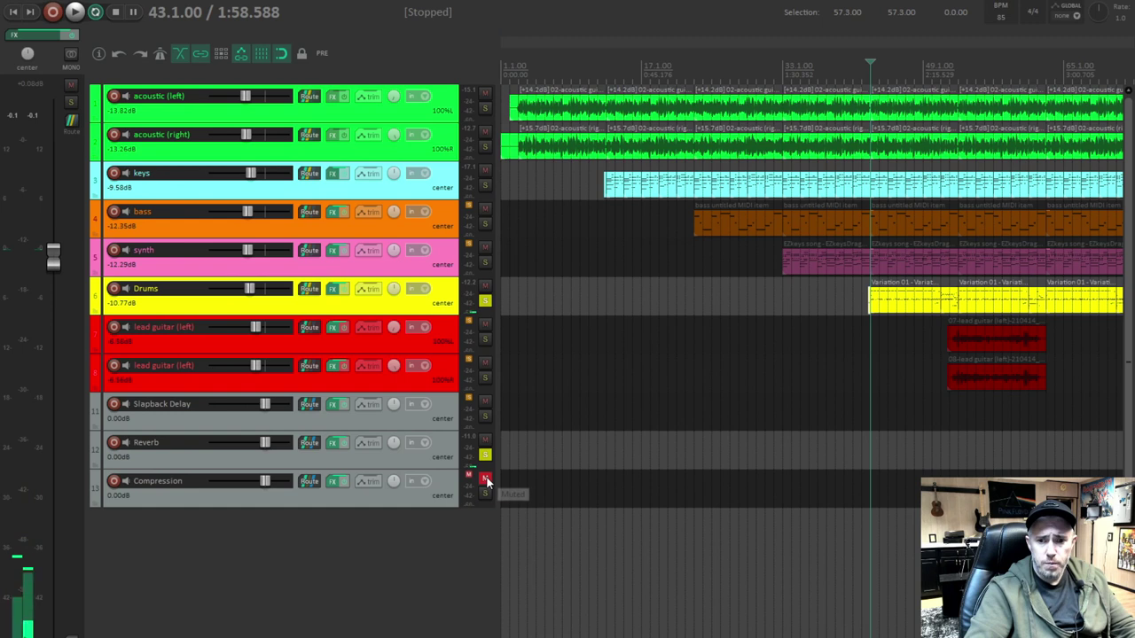
{"action": "key", "text": "space"}
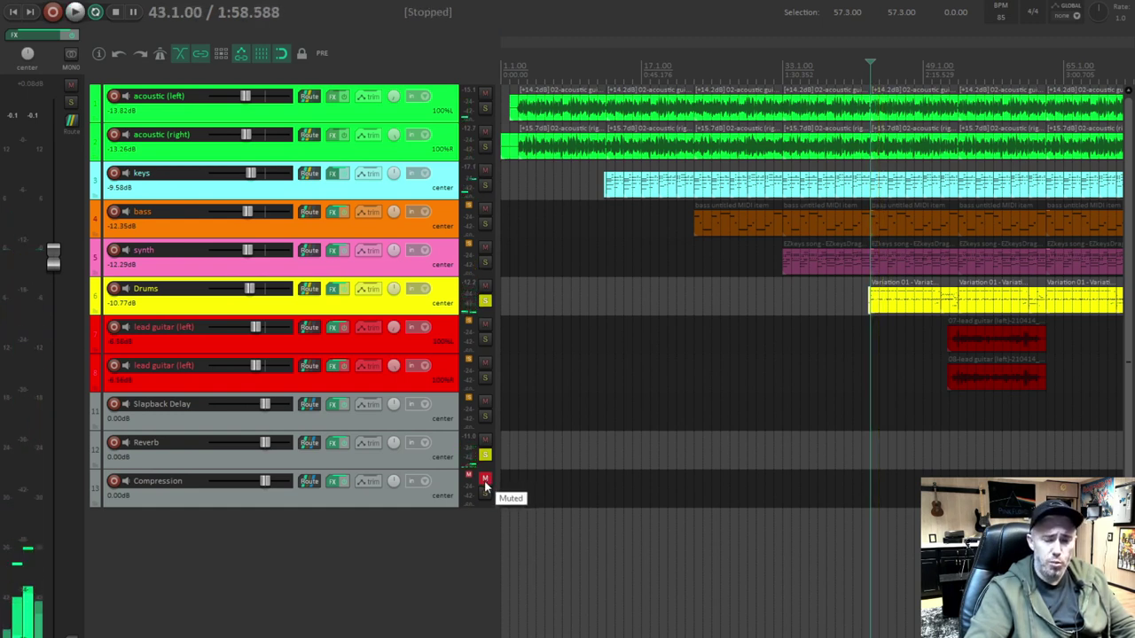
{"action": "left_click", "coordinate": [485, 481]}
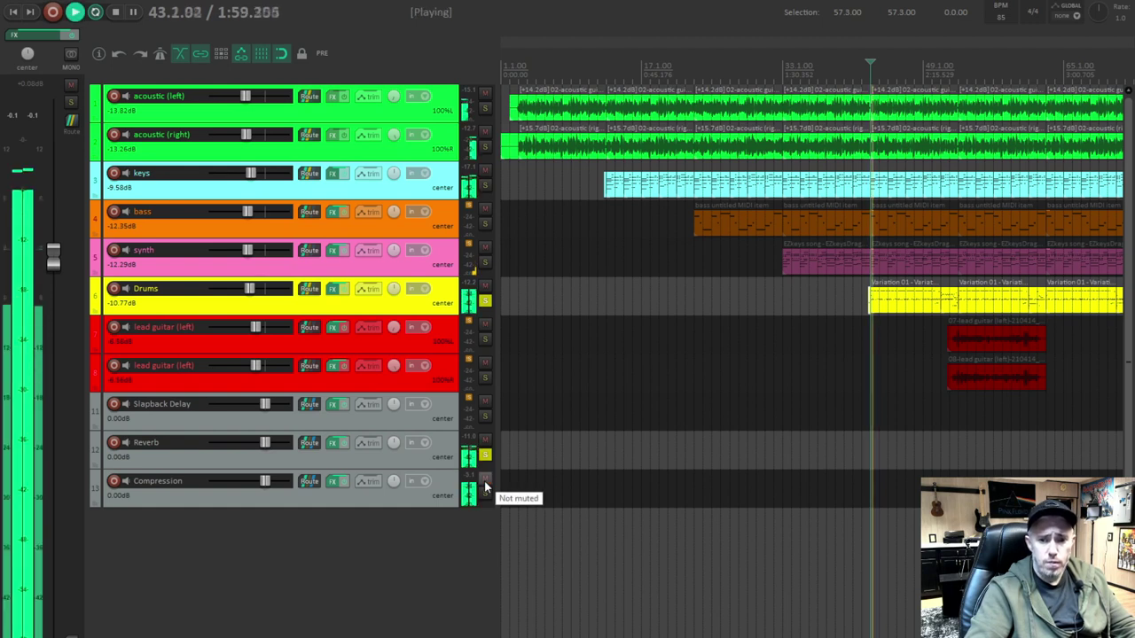
{"action": "left_click", "coordinate": [485, 483]}
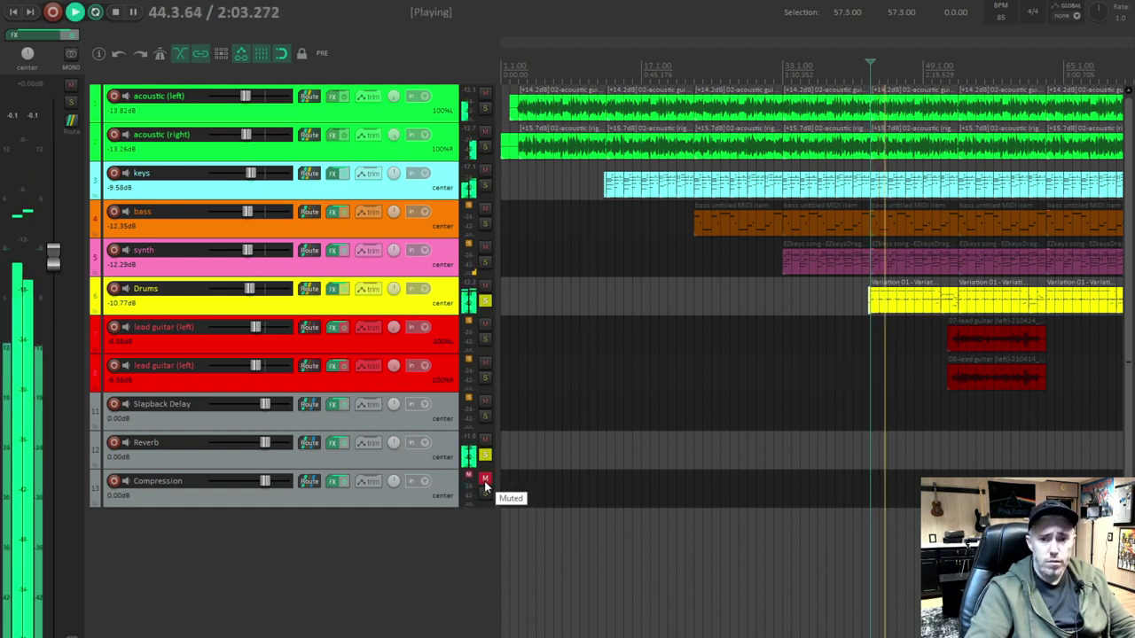
{"action": "left_click", "coordinate": [485, 482]}
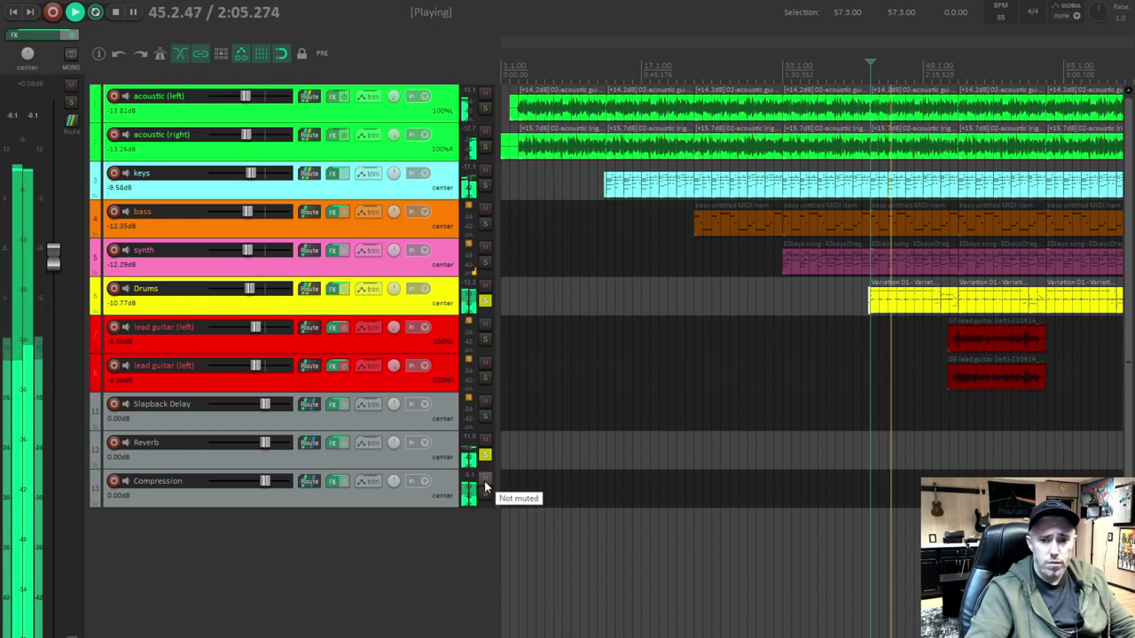
{"action": "key", "text": "space"}
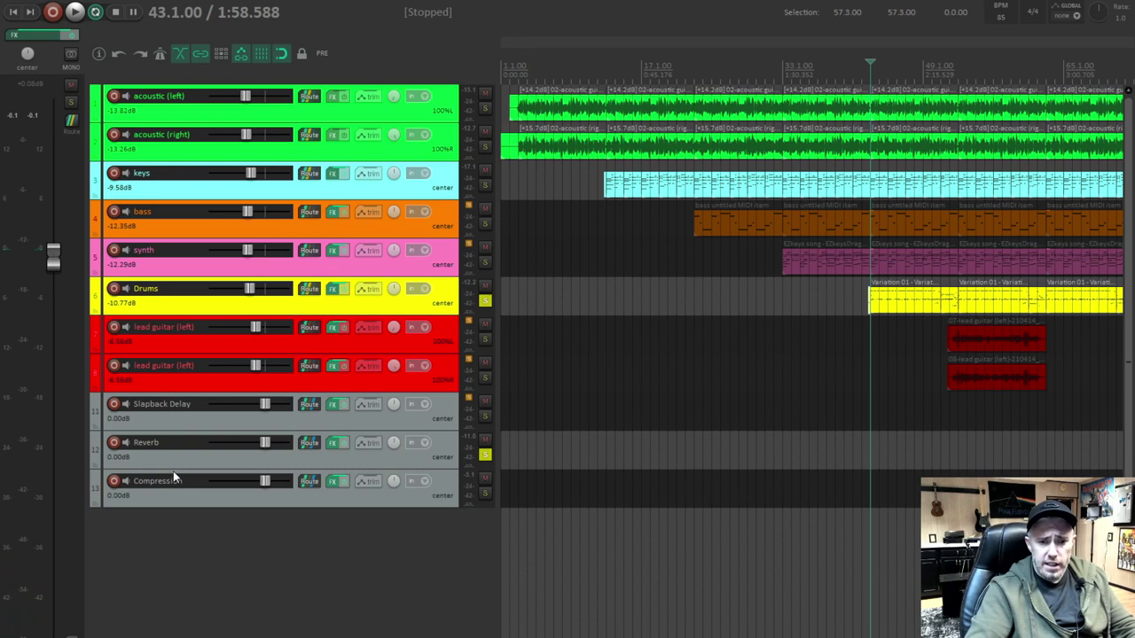
- Review the Compression track's ReaComp threshold, close its effects window and unsolo the Reverb and Drums tracks
{"action": "left_click", "coordinate": [334, 482]}
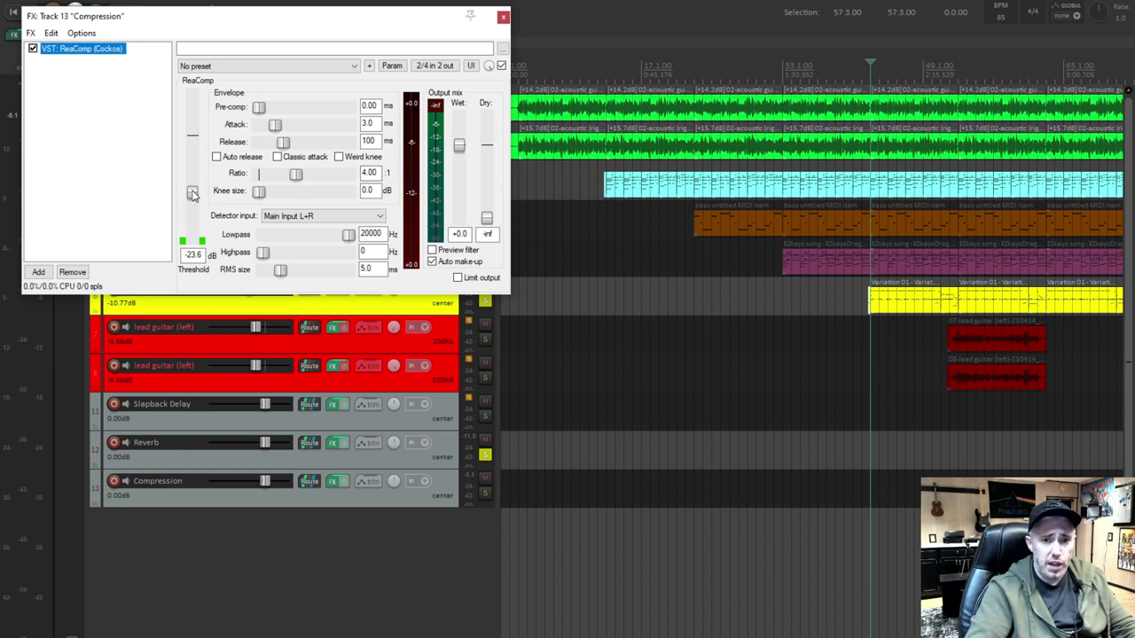
{"action": "left_click", "coordinate": [502, 16]}
{"action": "left_click", "coordinate": [485, 456]}
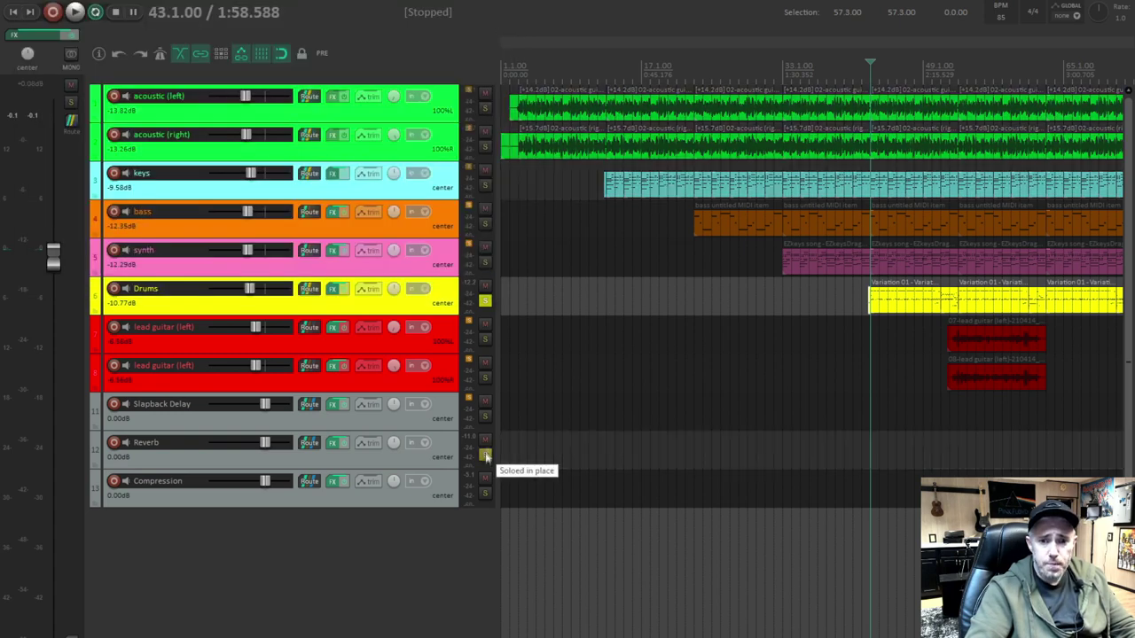
{"action": "left_click", "coordinate": [485, 300]}
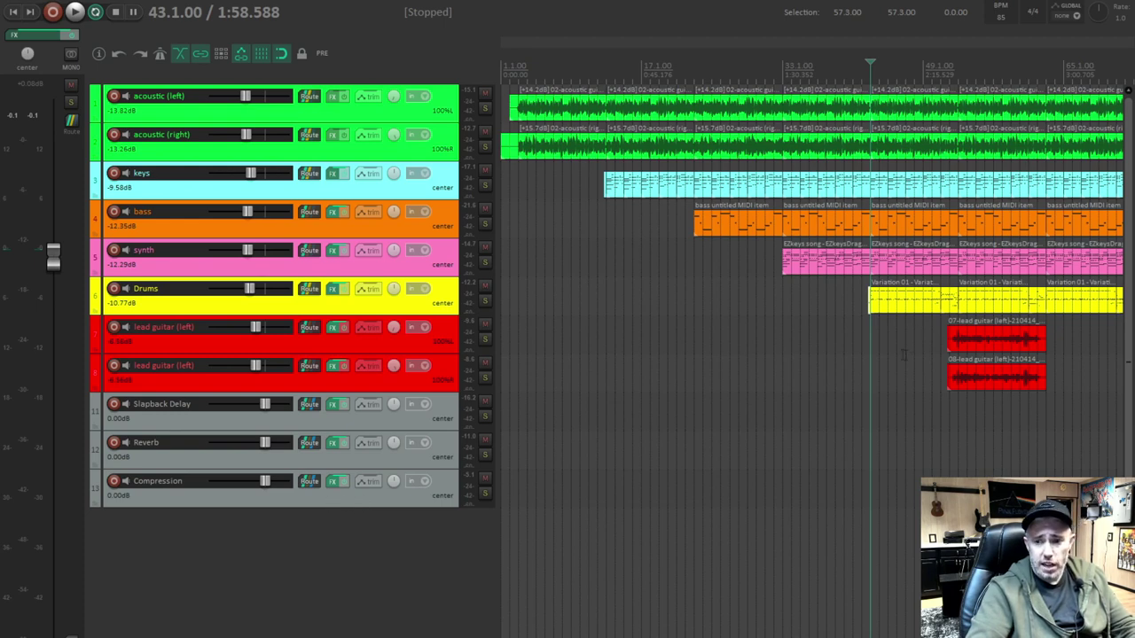
- Select the first lead guitar track, play the unsoloed mix from bar 43 and stop
{"action": "left_click", "coordinate": [868, 328]}
{"action": "key", "text": "space"}
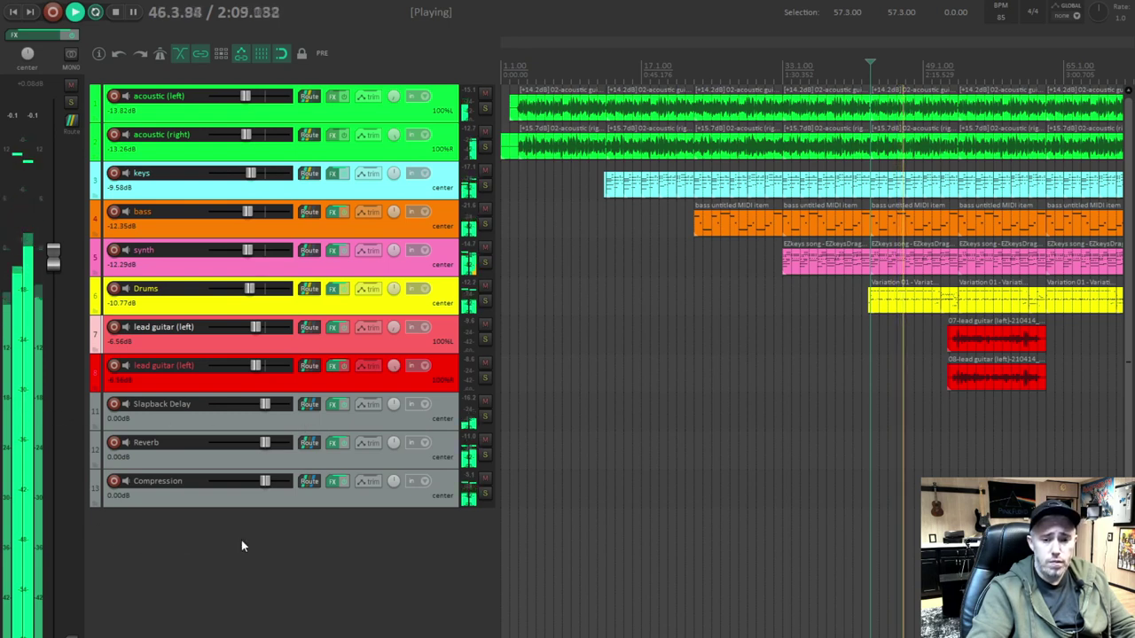
{"action": "key", "text": "space"}
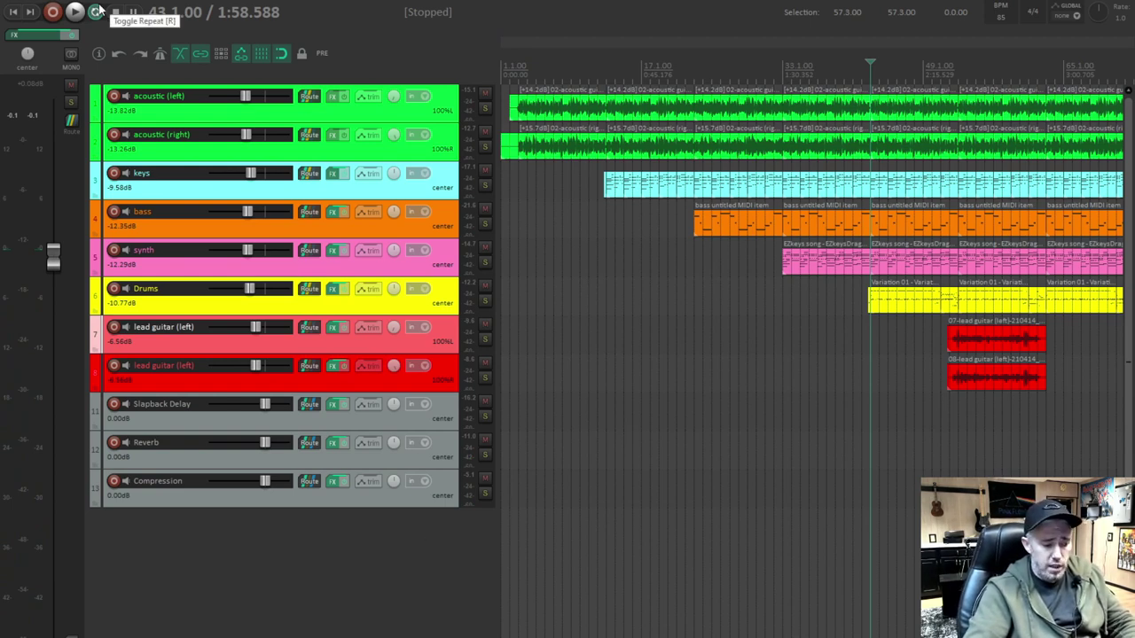
- Show the mixer maximized and play the full mix from bar 43
{"action": "key", "text": "alt+o"}
{"action": "key", "text": "alt+o"}
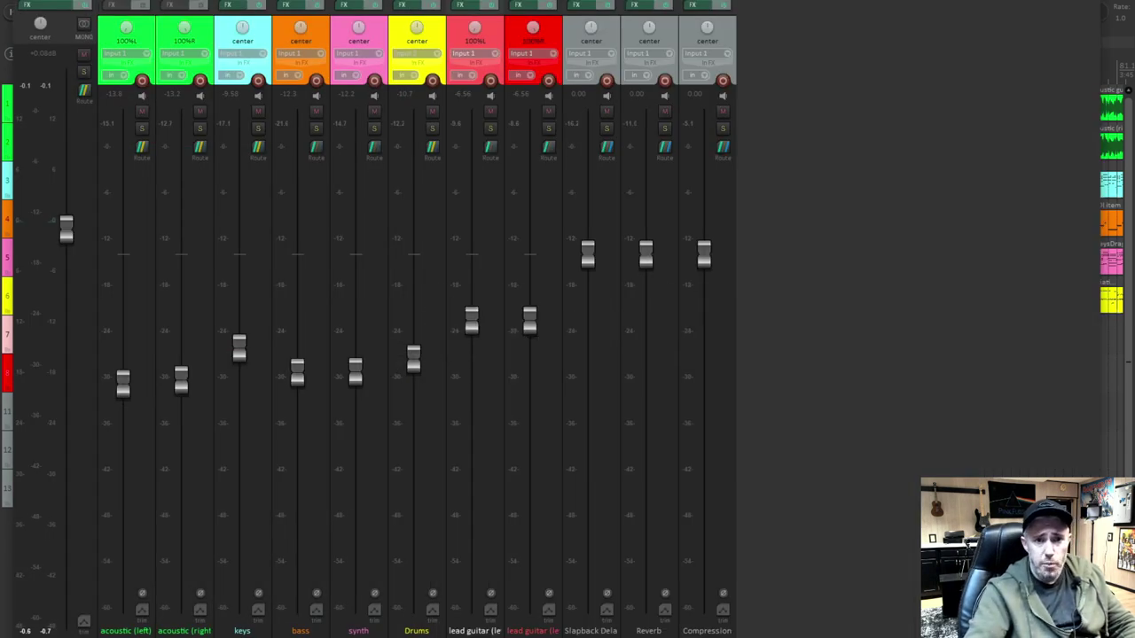
{"action": "key", "text": "super+Up"}
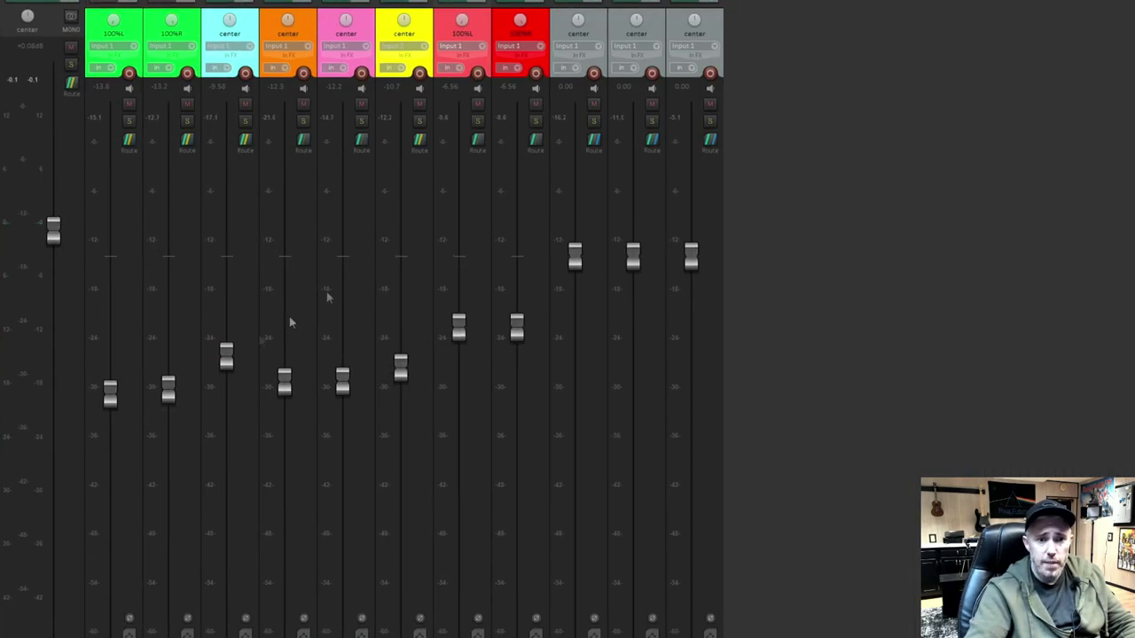
{"action": "key", "text": "space"}
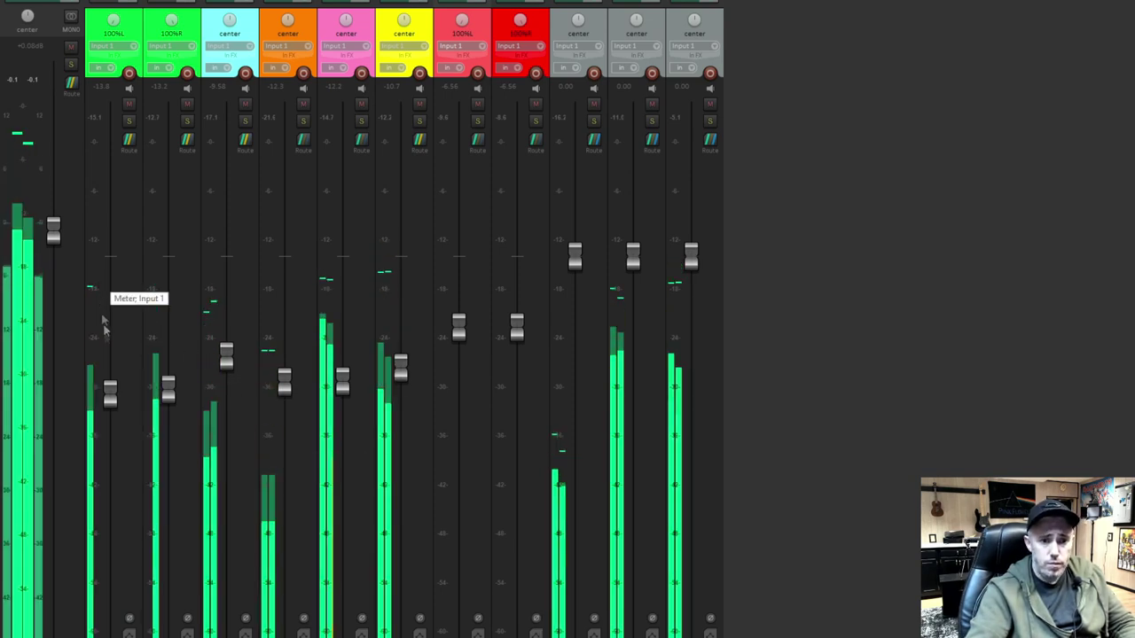
- Raise the acoustic (left) track's volume to -12.53 dB and the acoustic (right) track's to -12.35 dB
{"action": "mouse_move", "coordinate": [111, 391]}
{"action": "left_click_drag", "start_coordinate": [112, 391], "coordinate": [112, 389]}
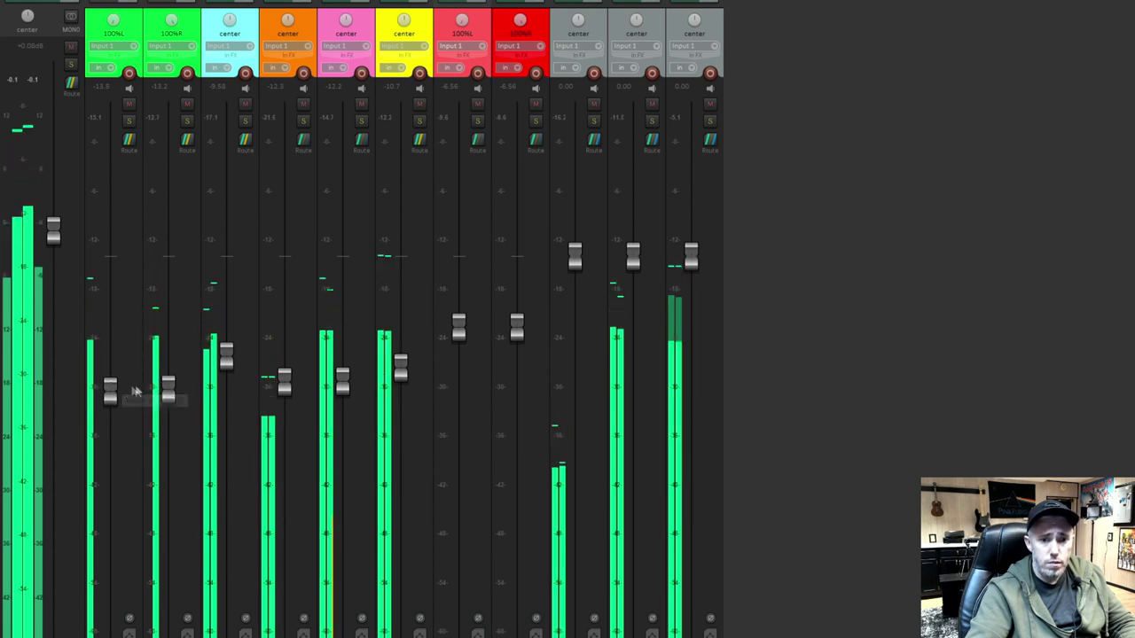
{"action": "left_click_drag", "start_coordinate": [167, 391], "coordinate": [113, 390]}
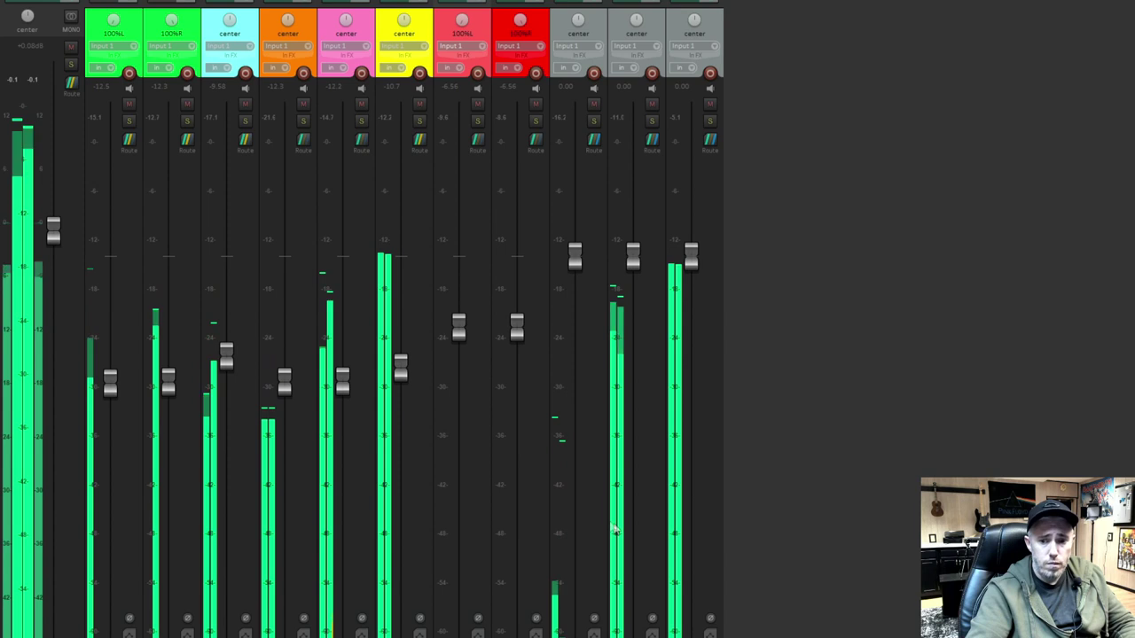
- Lower the Compression track's volume to -2.22 dB and raise the synth track's to -10.14 dB
{"action": "left_click_drag", "start_coordinate": [691, 268], "coordinate": [691, 286]}
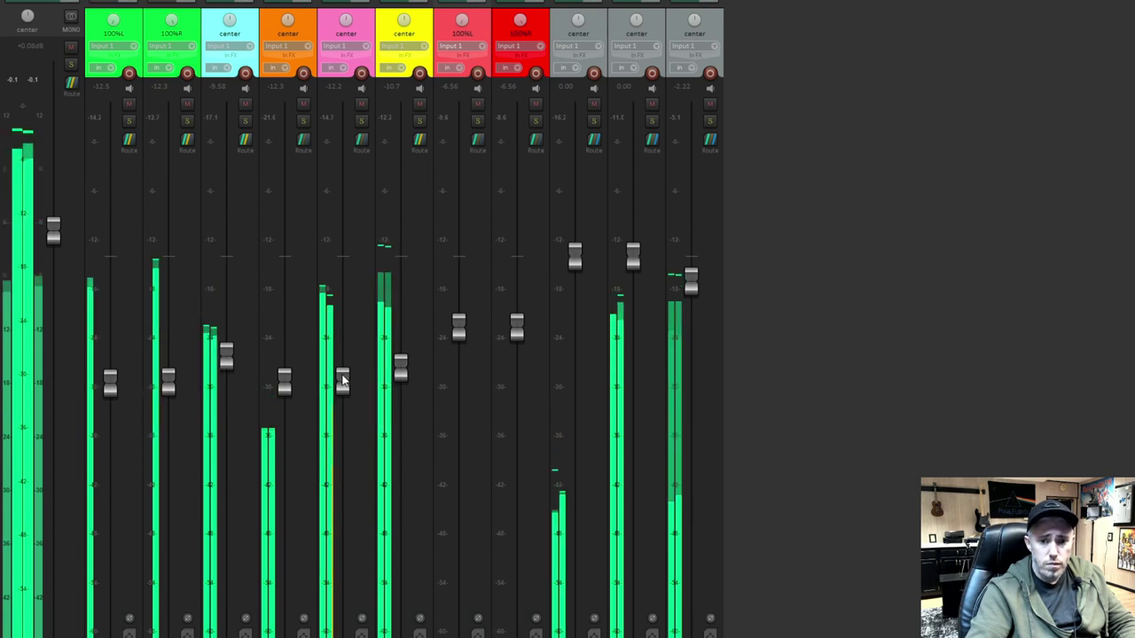
{"action": "left_click_drag", "start_coordinate": [342, 381], "coordinate": [345, 361]}
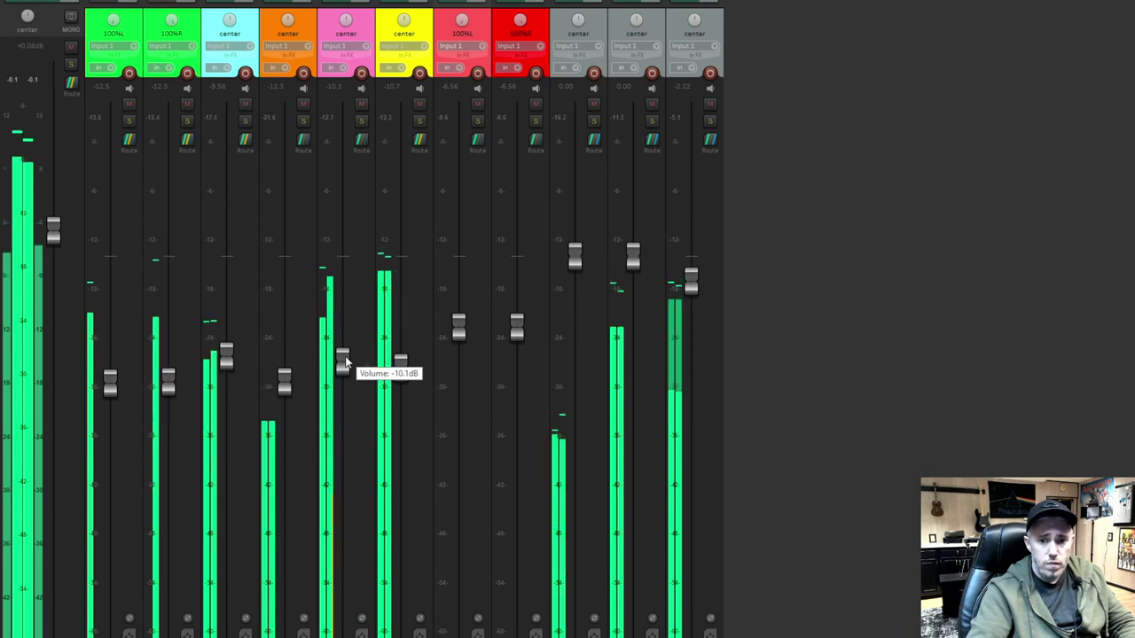
- Lower the left-panned lead guitar track to -6.67 dB and the right-panned lead guitar track to -7.78 dB
{"action": "mouse_move", "coordinate": [460, 331]}
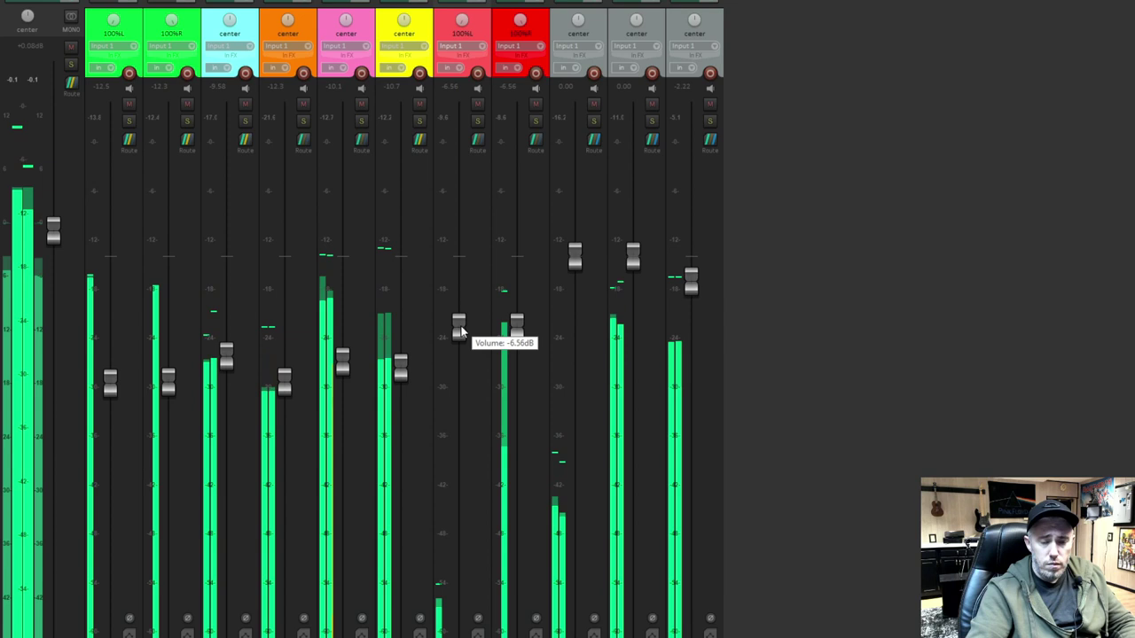
{"action": "left_click_drag", "start_coordinate": [461, 332], "coordinate": [520, 337]}
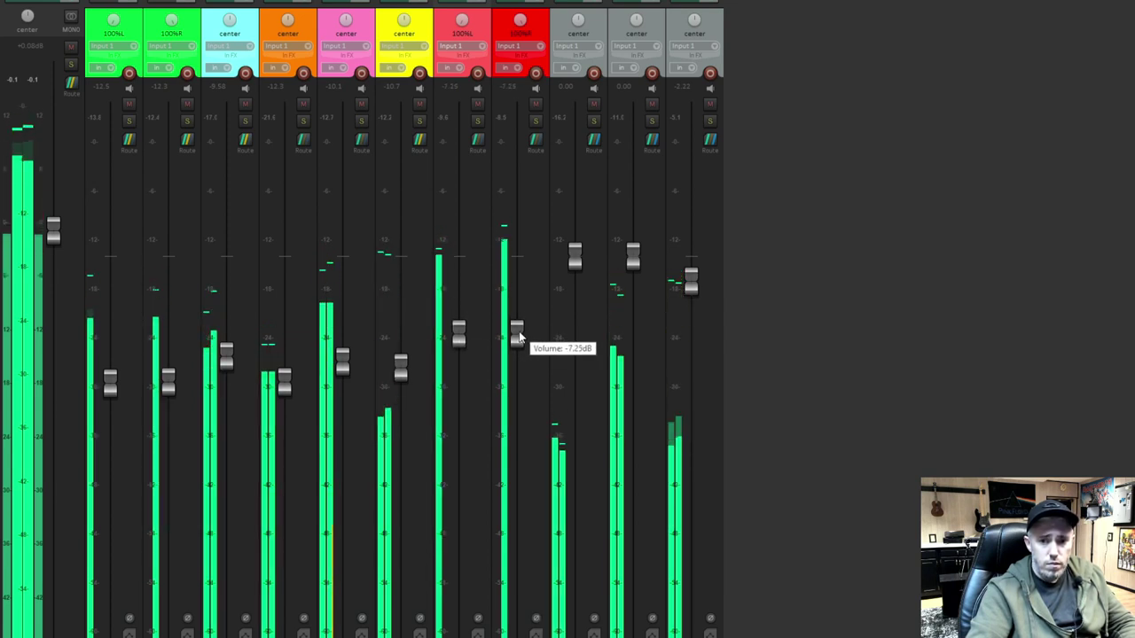
{"action": "left_click_drag", "start_coordinate": [458, 339], "coordinate": [519, 347]}
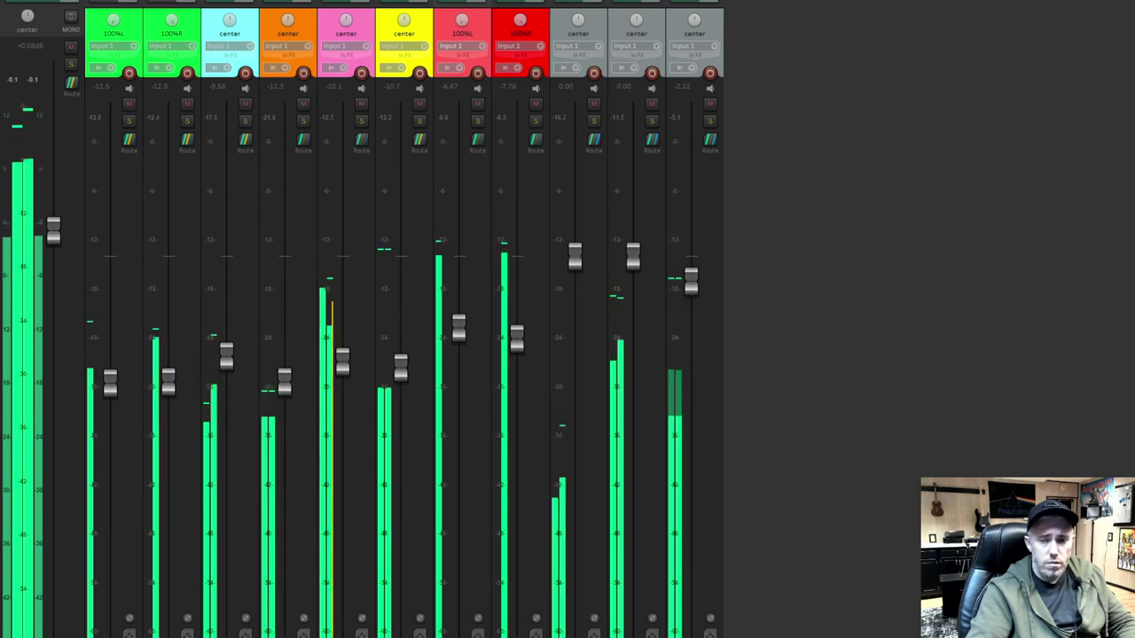
- Return to the arrangement with the master strip shown beside the tracks, and stop playback with the lead guitar track deselected
{"action": "key", "text": "ctrl+m"}
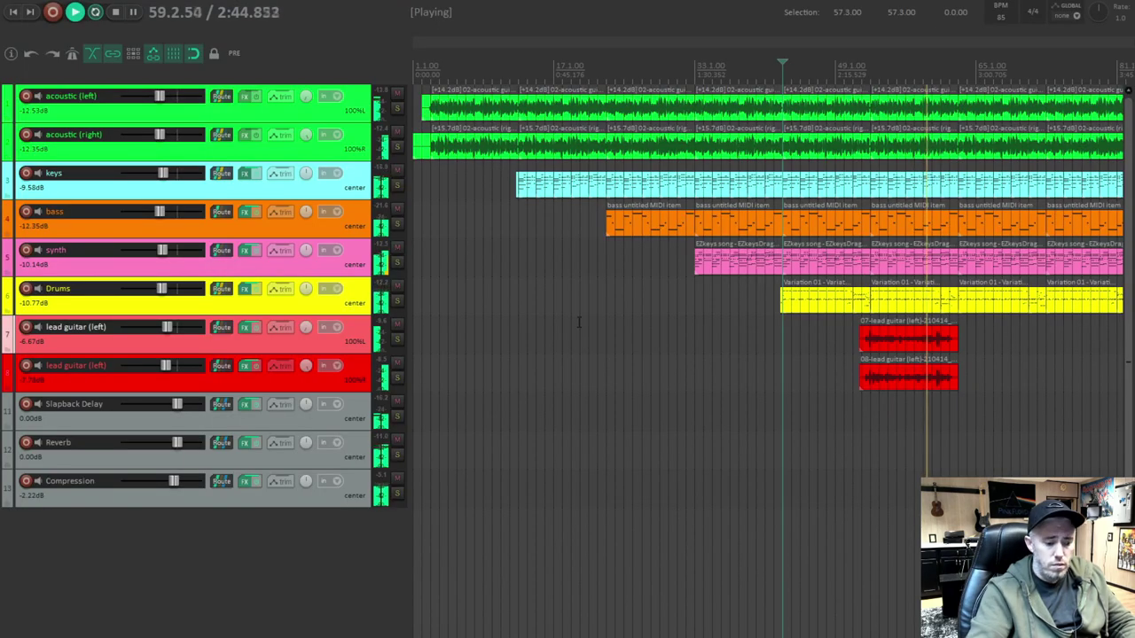
{"action": "key", "text": "ctrl+alt+m"}
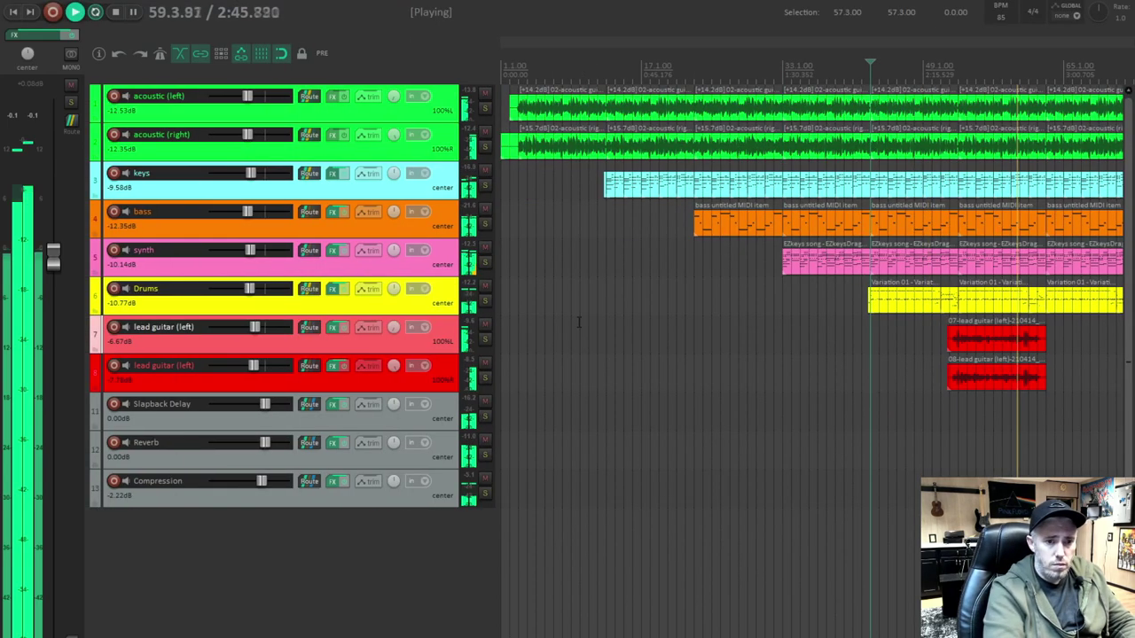
{"action": "left_click", "coordinate": [312, 569]}
{"action": "key", "text": "space"}
{"action": "scroll", "coordinate": [698, 353], "scroll_direction": "down", "scroll_amount": 4}
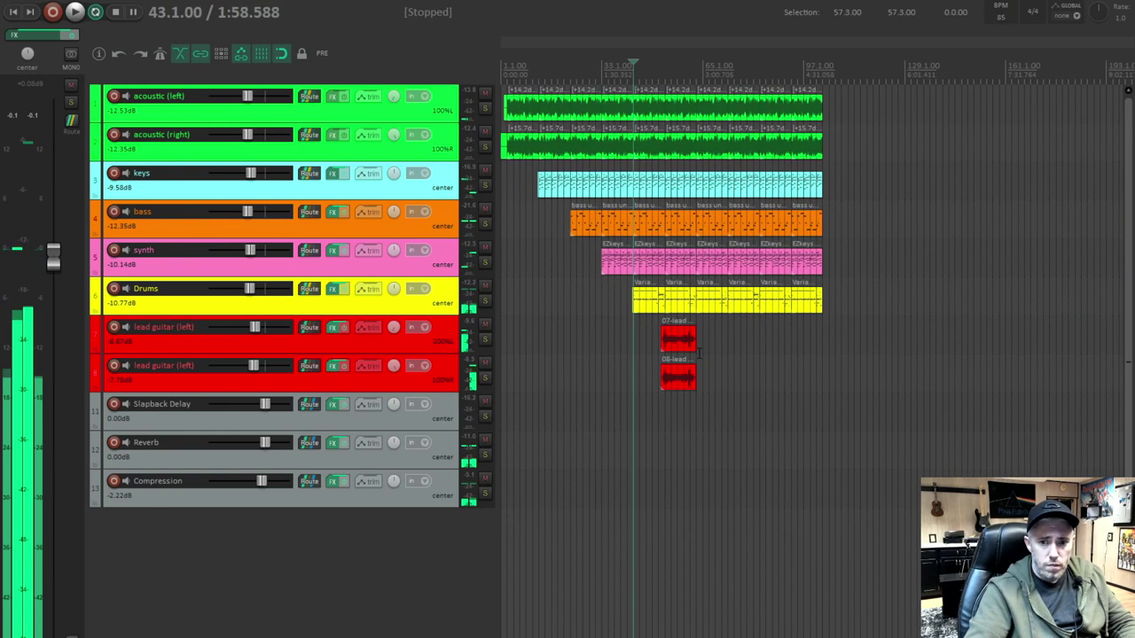
{"action": "scroll", "coordinate": [699, 353], "scroll_direction": "up", "scroll_amount": 4}
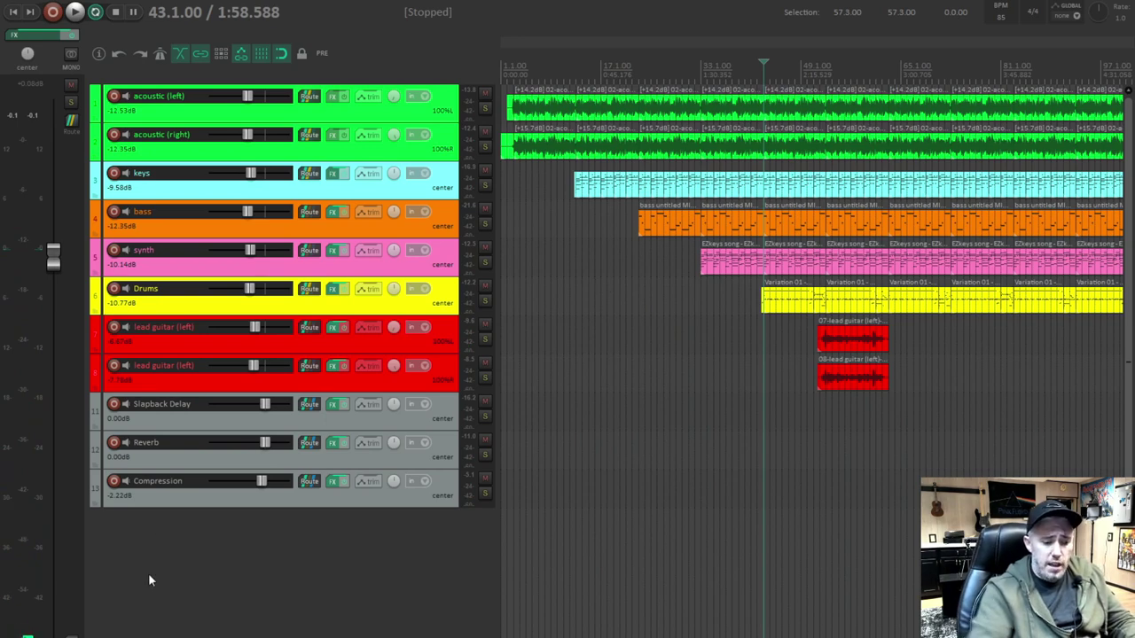
- Toggle the mixer's visibility repeatedly, ending in the arrangement with the master strip beside the tracks
{"action": "key", "text": "ctrl+m"}
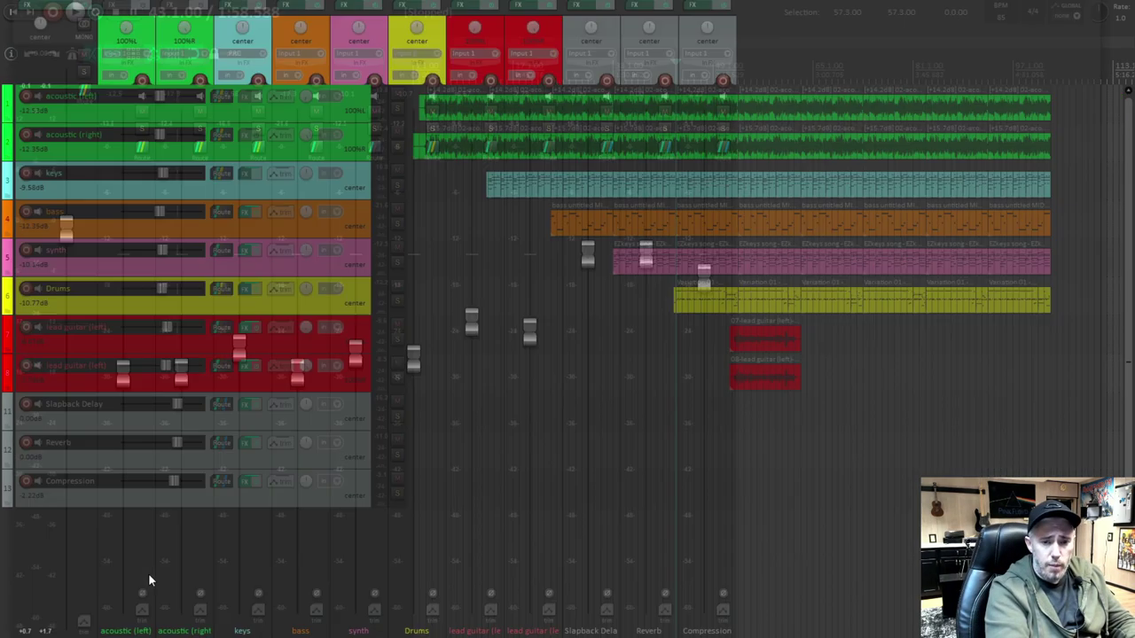
{"action": "key", "text": "ctrl+m"}
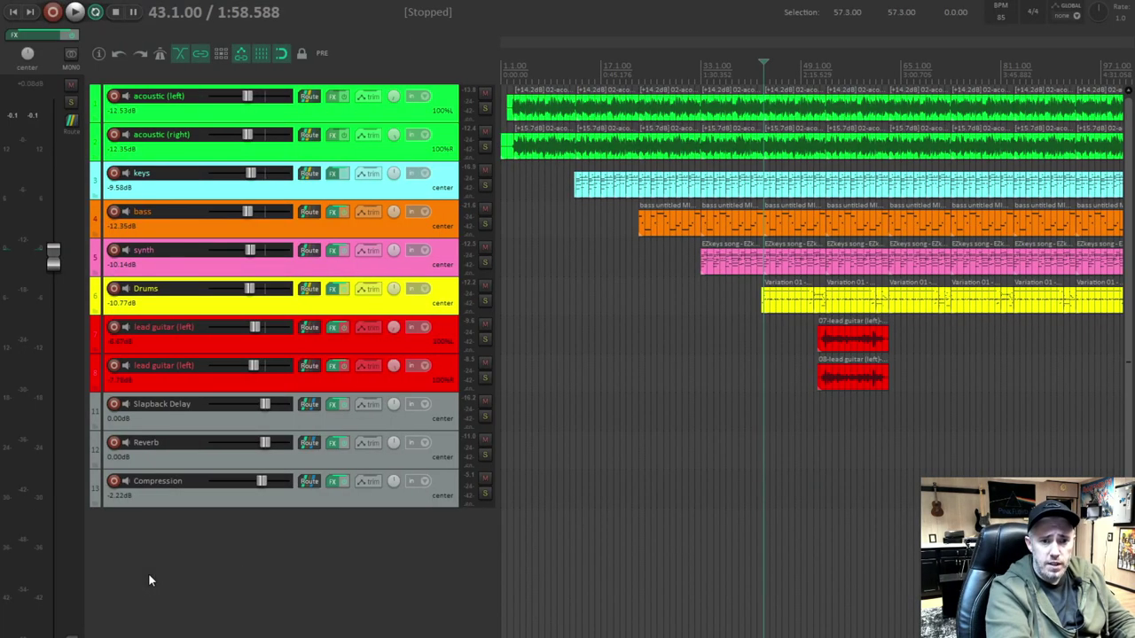
{"action": "key", "text": "ctrl+m"}
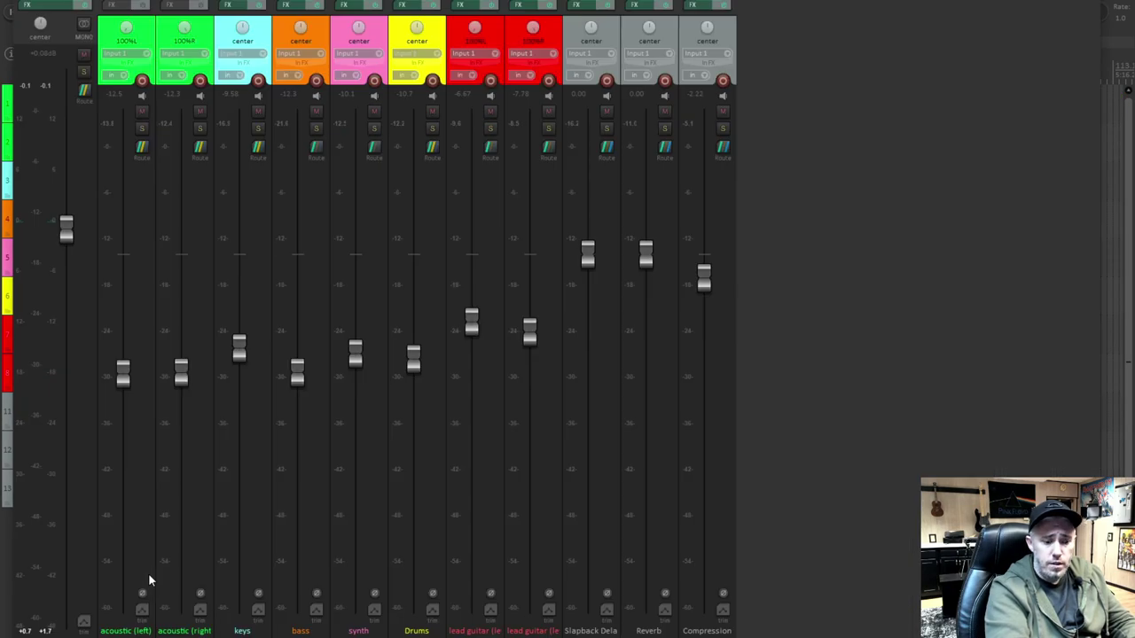
{"action": "key", "text": "ctrl+m"}
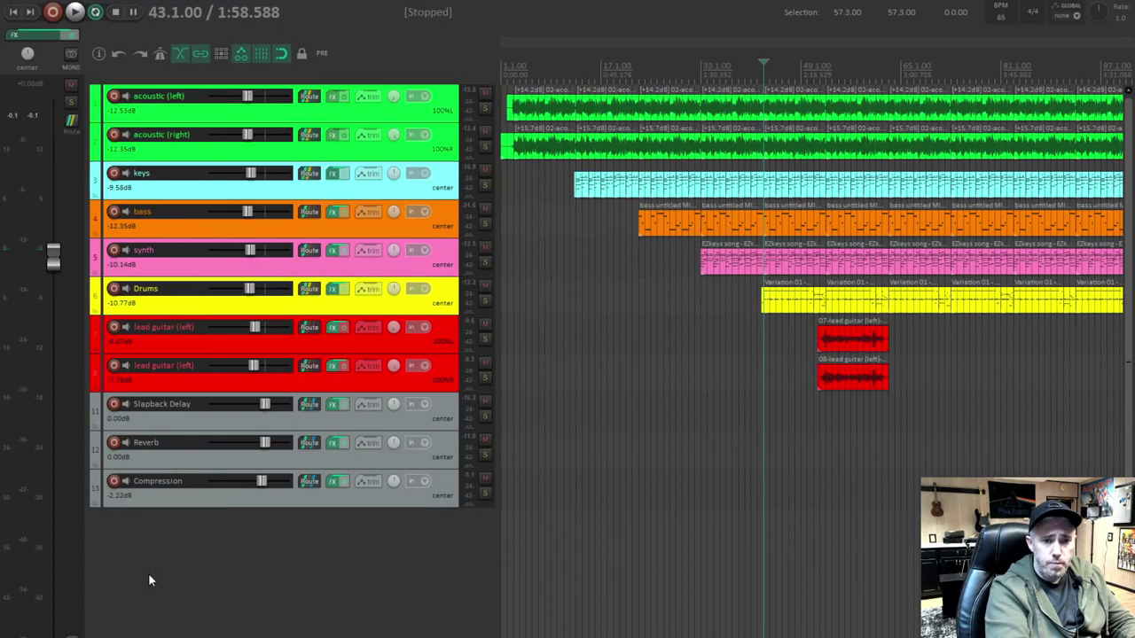
{"action": "left_click", "coordinate": [55, 4]}
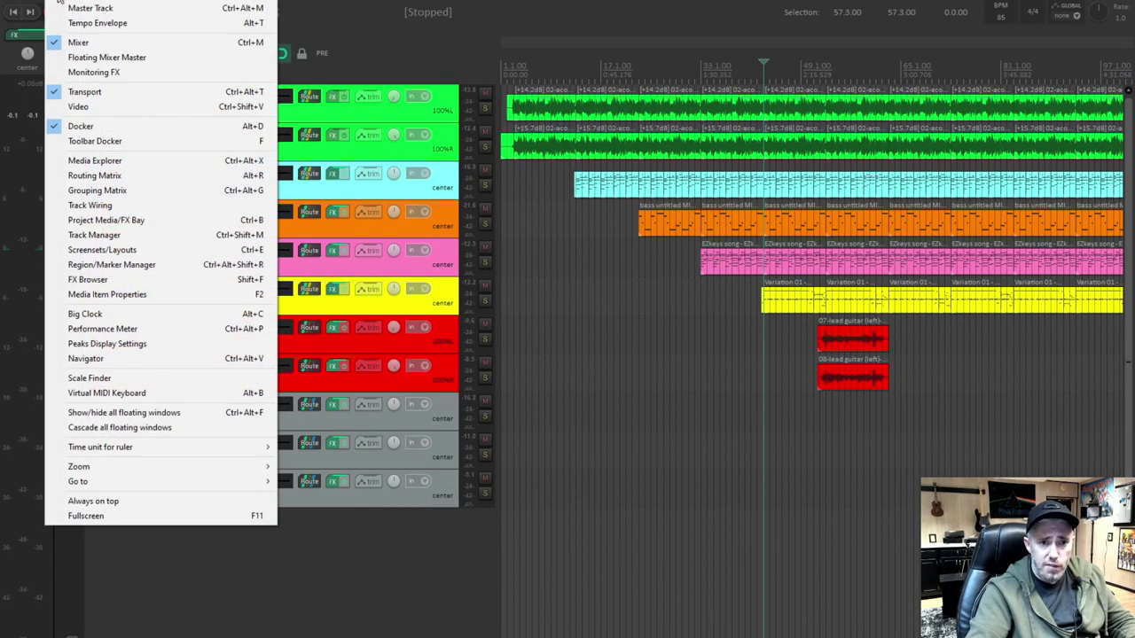
{"action": "left_click", "coordinate": [84, 41]}
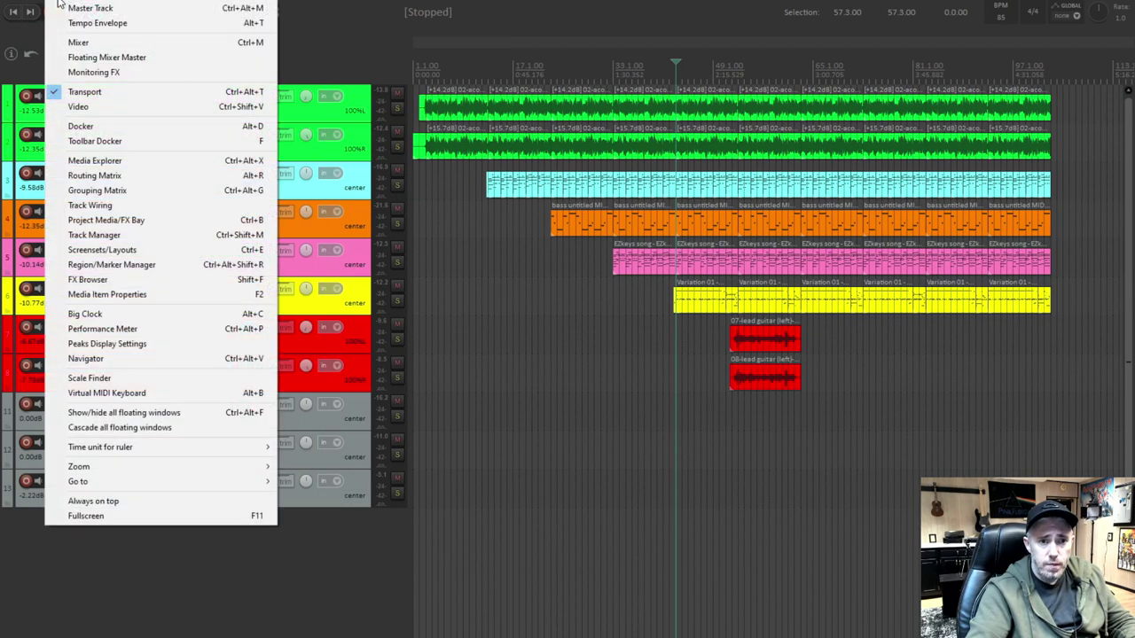
{"action": "left_click", "coordinate": [78, 42]}
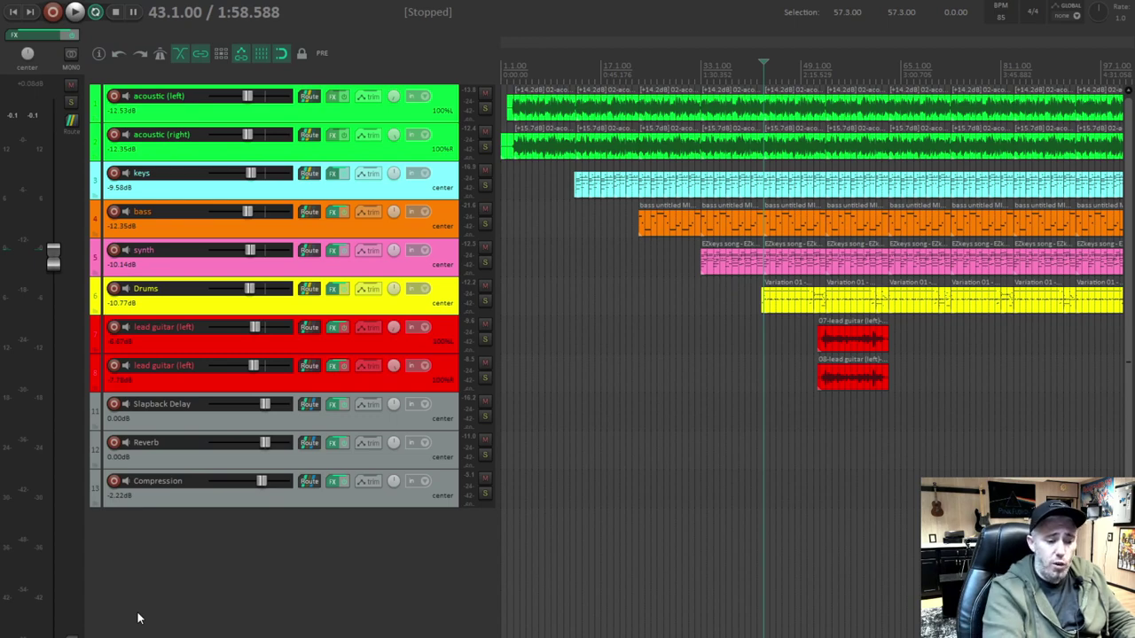
- Show the full mixer once more, and hide it so only the track list and arrangement remain
{"action": "key", "text": "ctrl+m"}
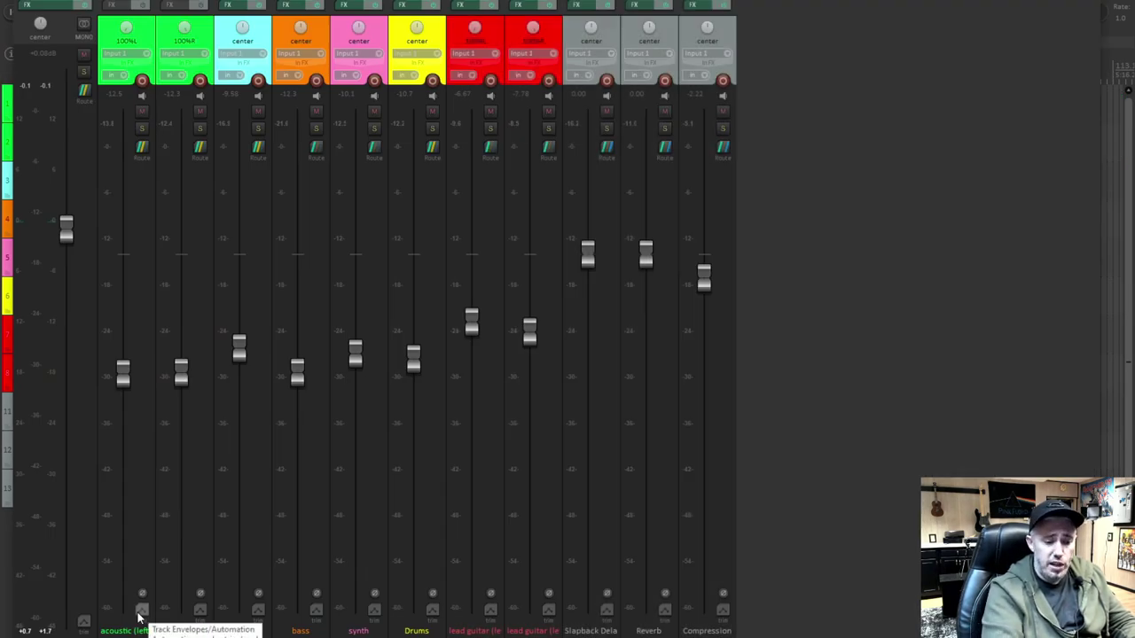
{"action": "key", "text": "ctrl+m"}
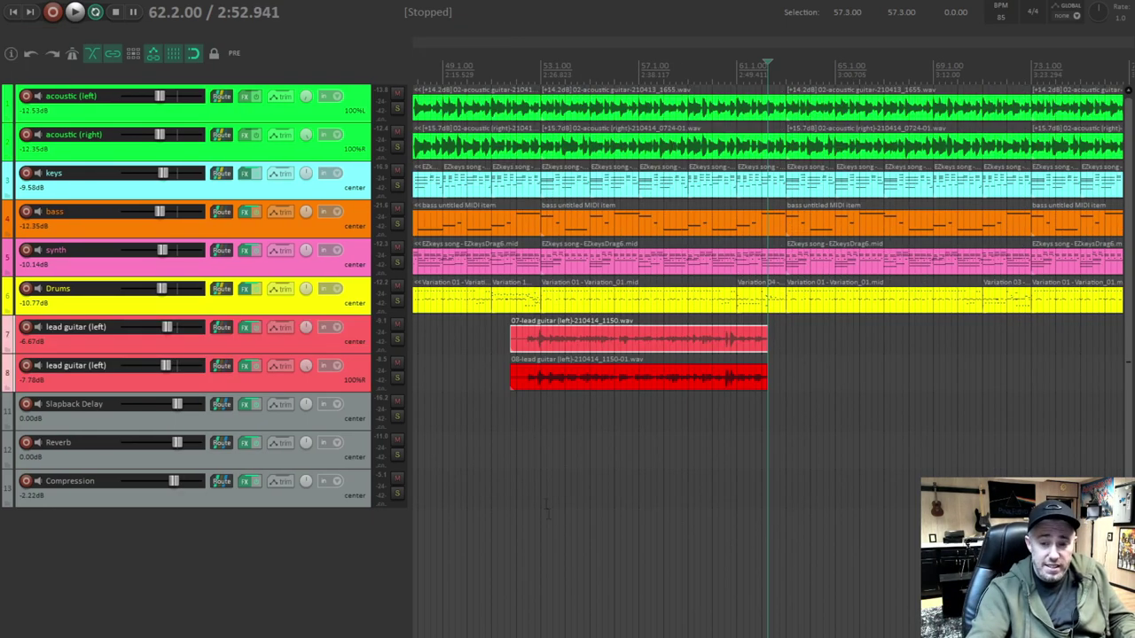
{"action": "scroll", "coordinate": [766, 441], "scroll_direction": "down", "scroll_amount": 6}
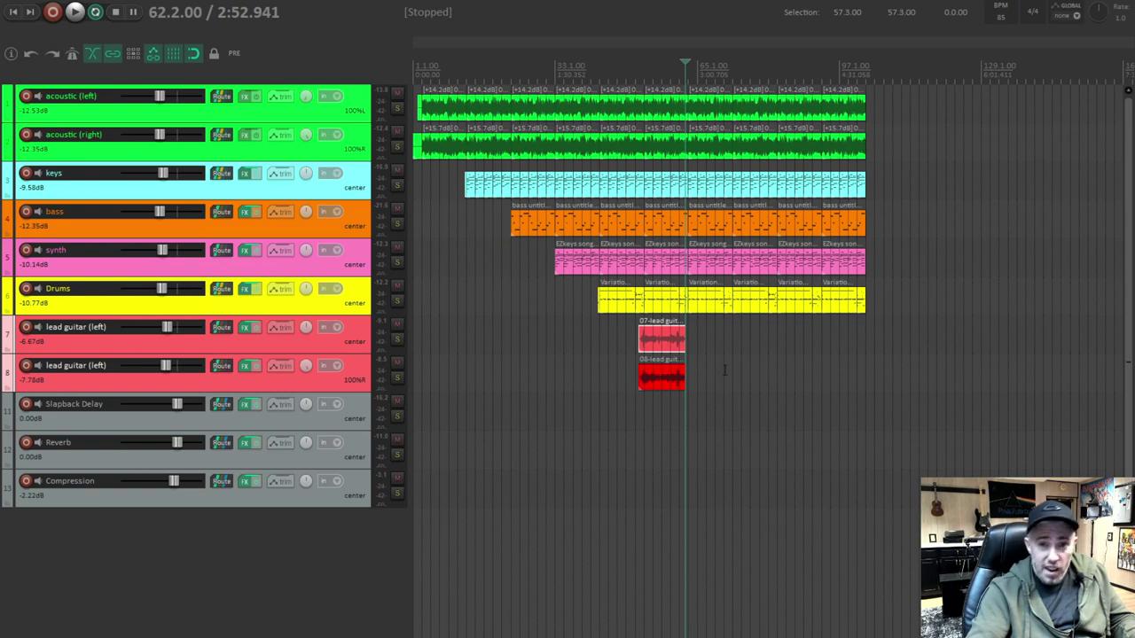